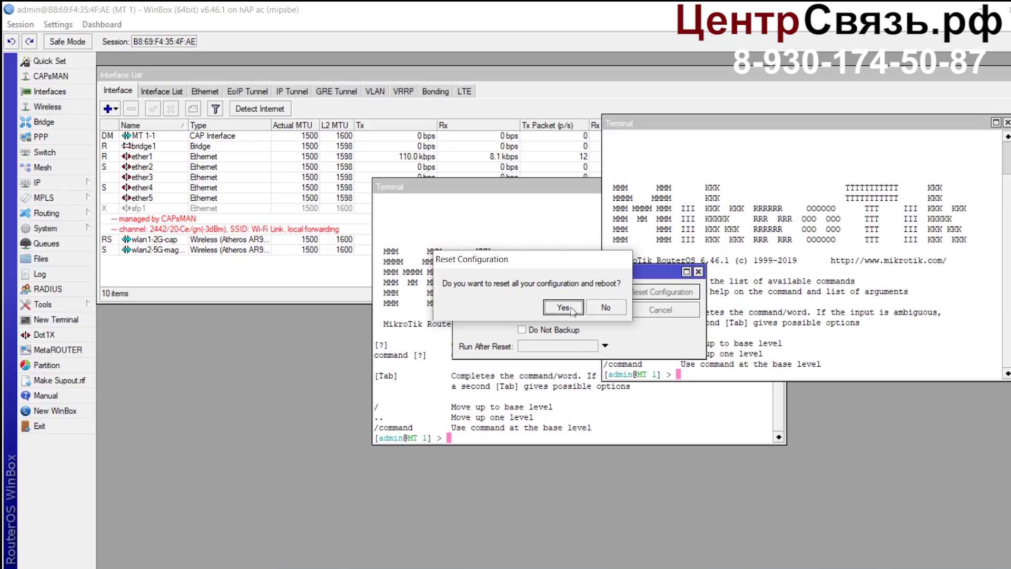
Step: Confirm the configuration reset, view the CAPsMAN diagram, and cancel WinBox's reconnect prompt
{"action": "left_click", "coordinate": [563, 307]}
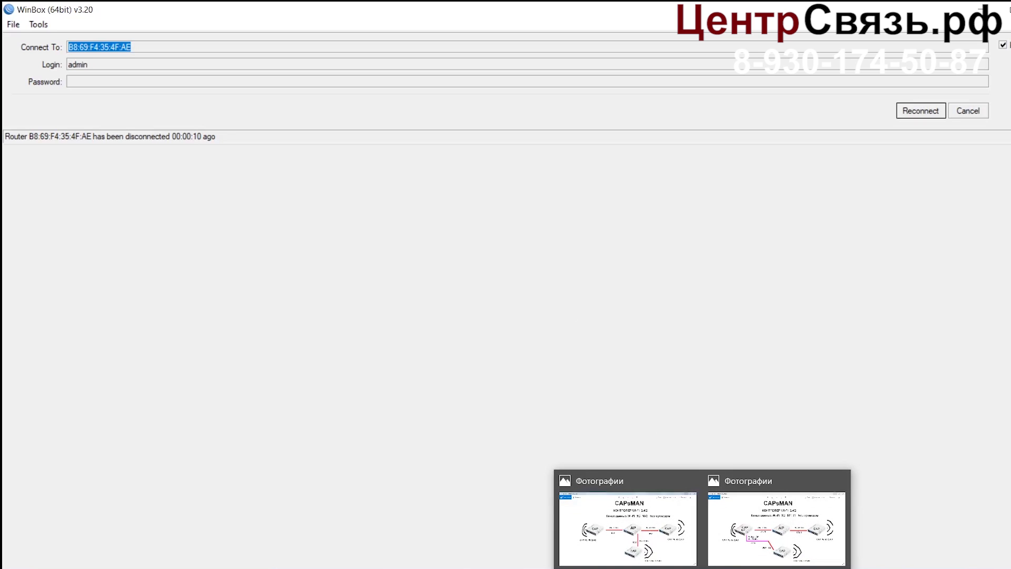
{"action": "left_click", "coordinate": [632, 500]}
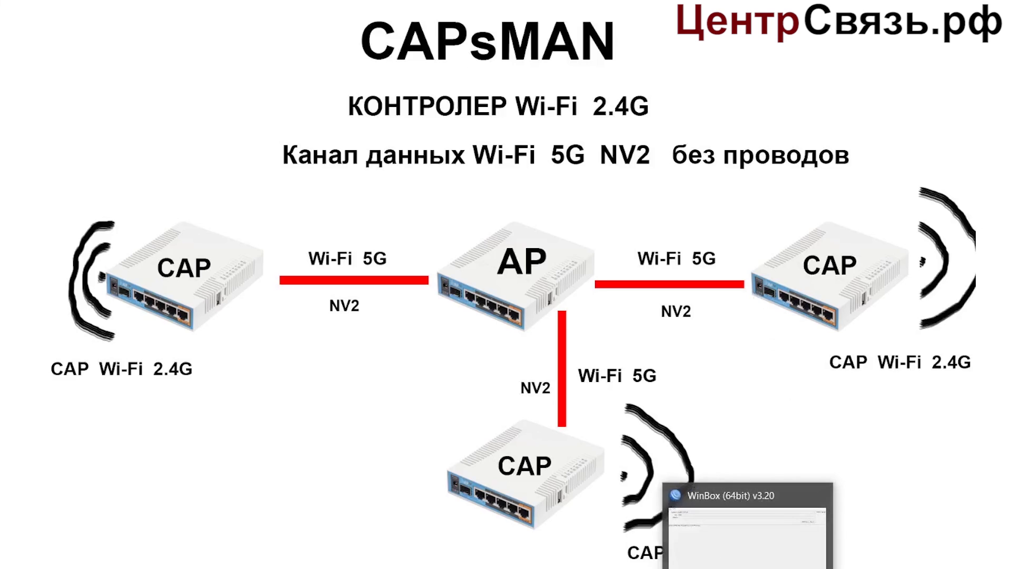
{"action": "left_click", "coordinate": [755, 552]}
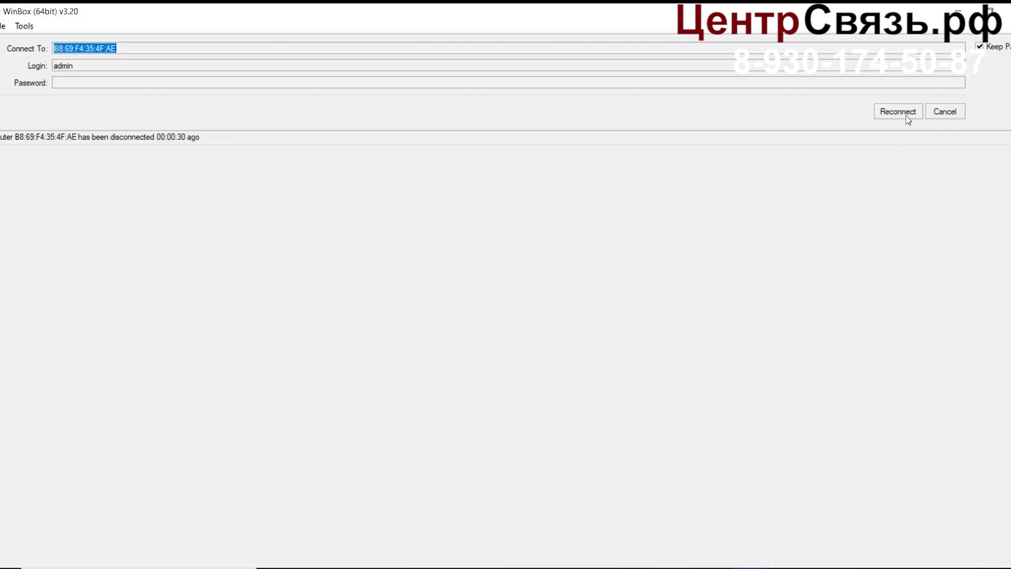
{"action": "left_click", "coordinate": [963, 116]}
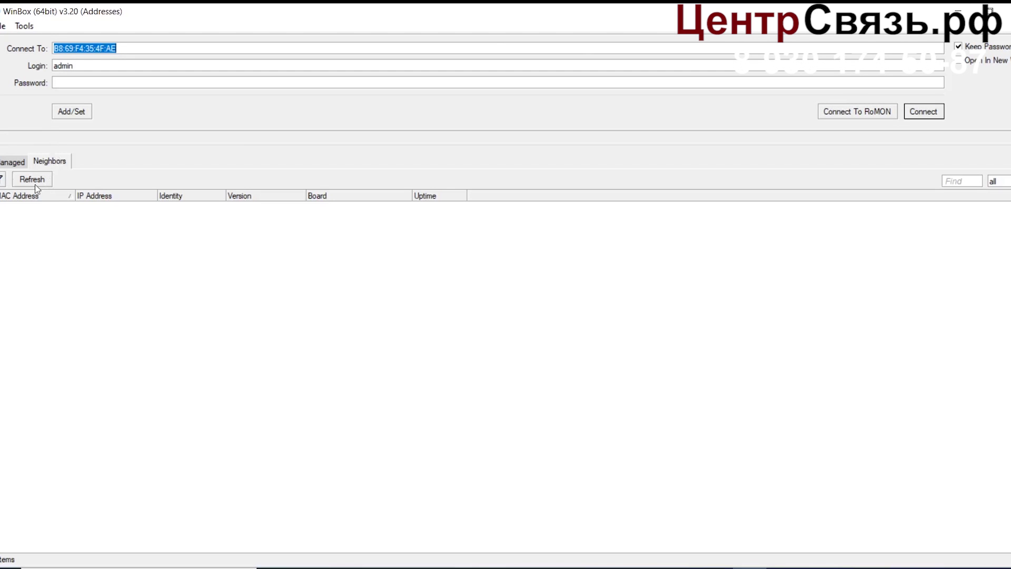
Step: Refresh the neighbor list and connect to the discovered MikroTik router
{"action": "left_click", "coordinate": [32, 179]}
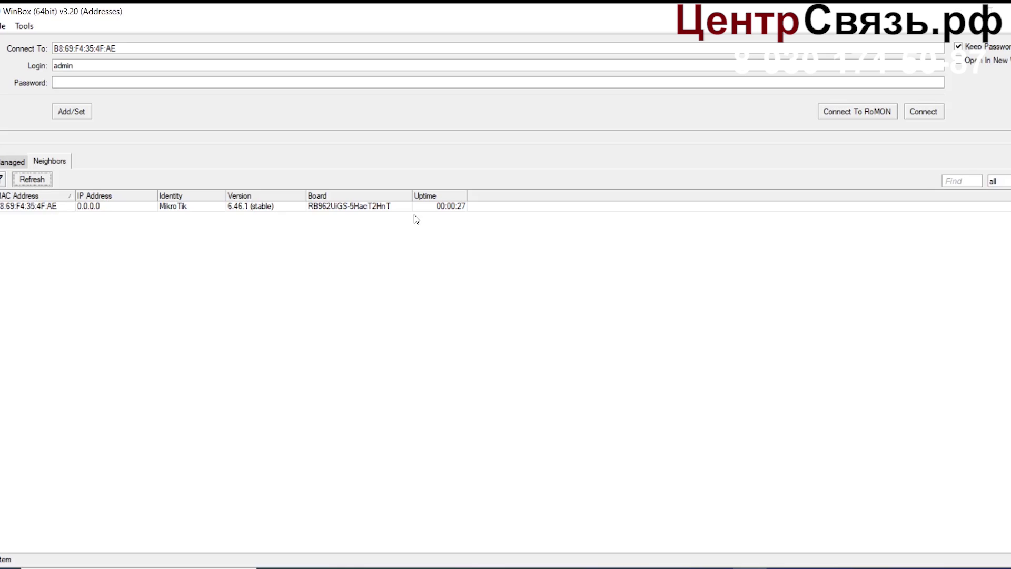
{"action": "left_click", "coordinate": [30, 210]}
{"action": "left_click", "coordinate": [916, 114]}
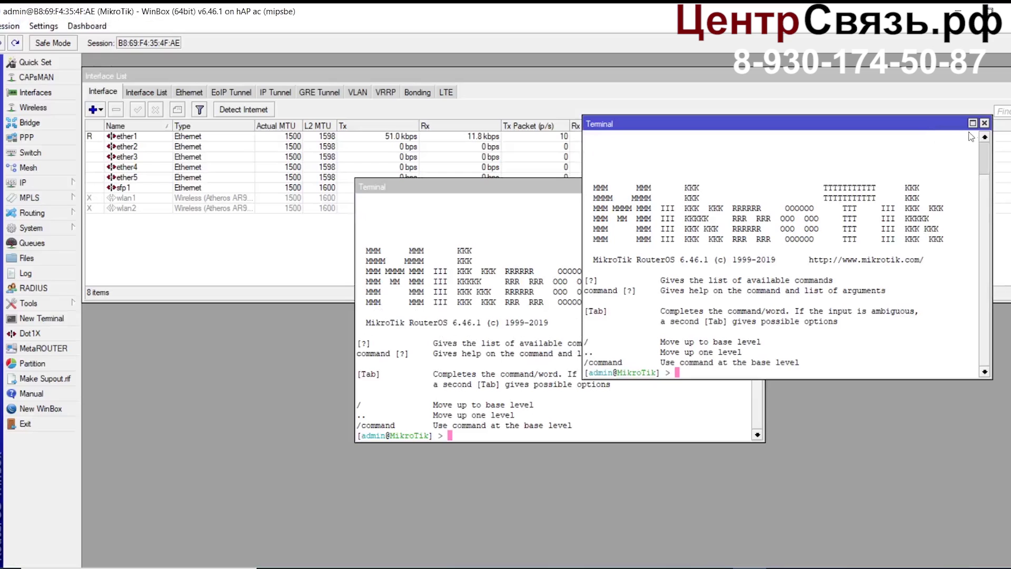
Step: Close both Terminal windows and the Routerboard info window
{"action": "left_click", "coordinate": [984, 123]}
{"action": "left_click", "coordinate": [757, 186]}
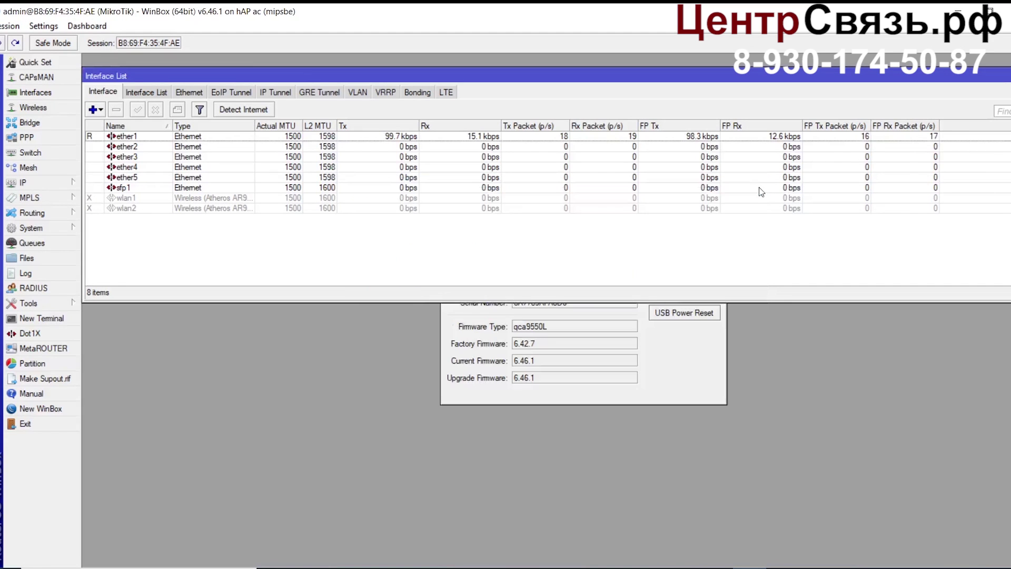
{"action": "left_click", "coordinate": [696, 397]}
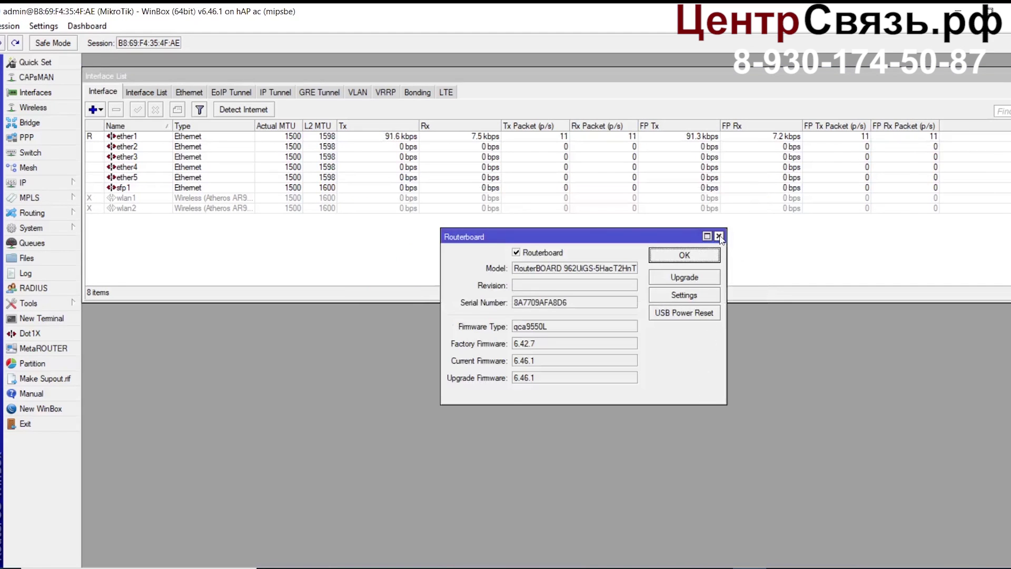
{"action": "left_click_drag", "start_coordinate": [643, 235], "coordinate": [513, 324]}
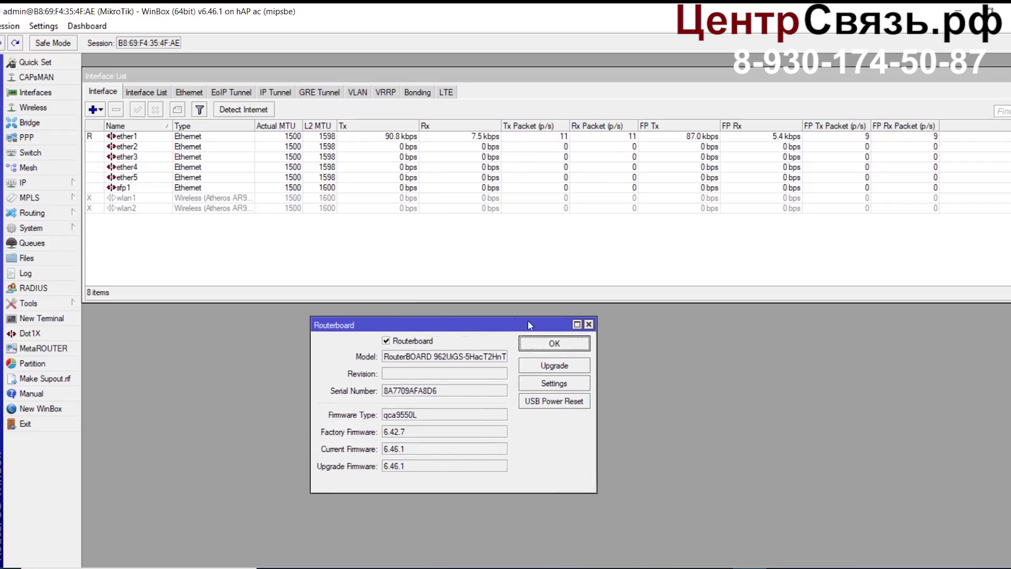
{"action": "left_click", "coordinate": [589, 325]}
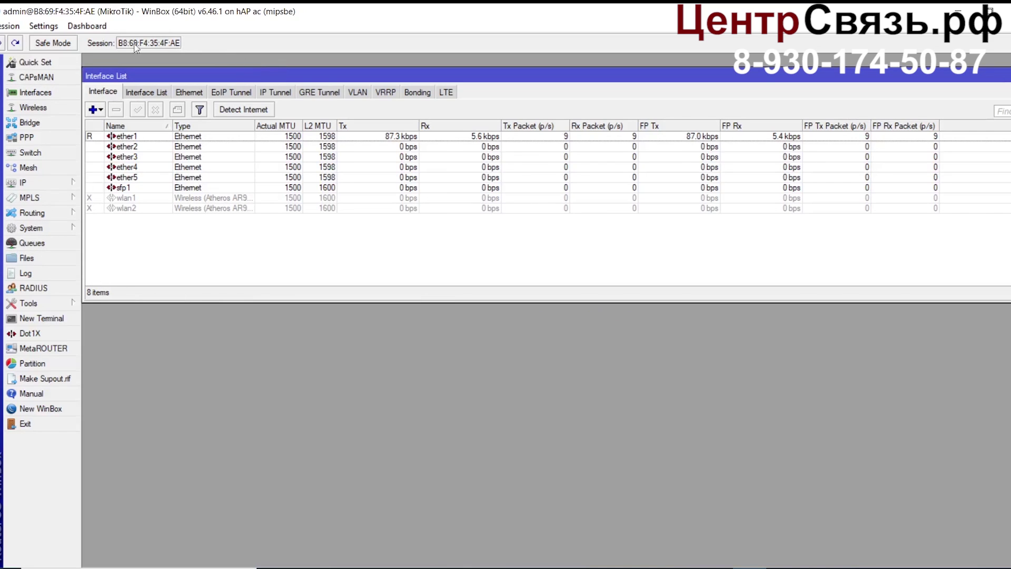
Step: Add CPU, Memory, Uptime, Time and Date readouts from the Dashboard menu
{"action": "left_click", "coordinate": [96, 29]}
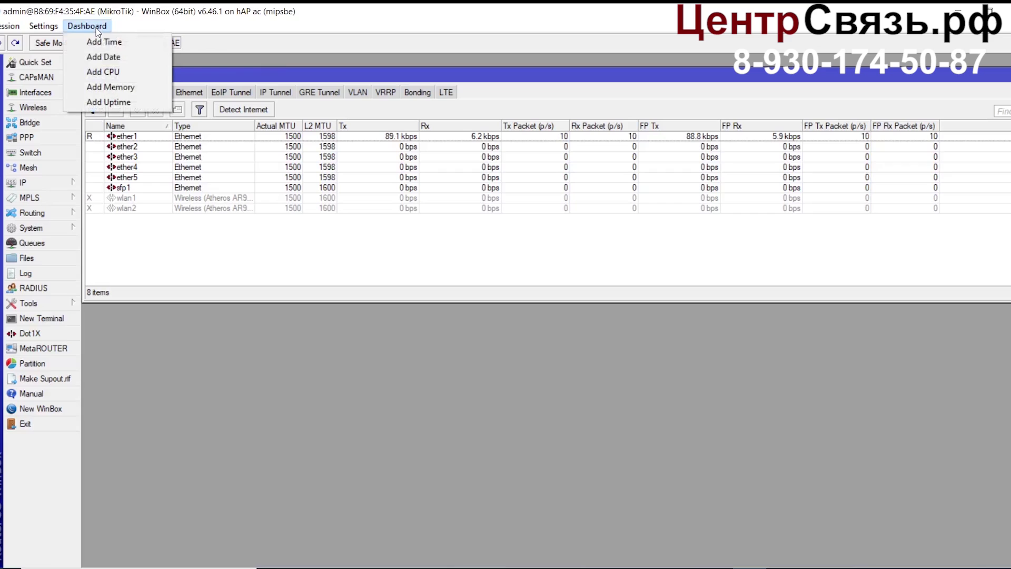
{"action": "left_click", "coordinate": [109, 73]}
{"action": "left_click", "coordinate": [97, 29]}
{"action": "left_click", "coordinate": [115, 87]}
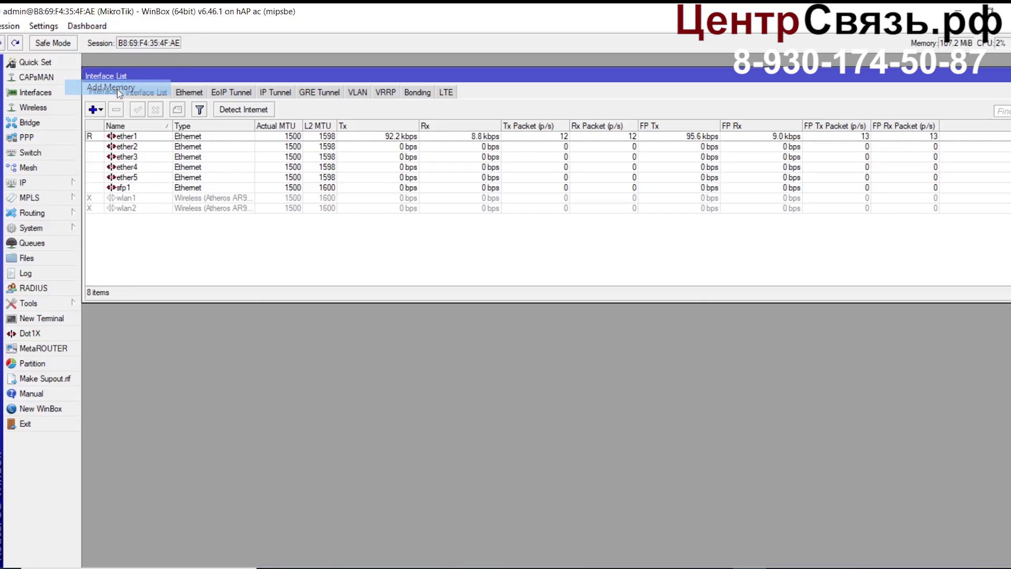
{"action": "left_click", "coordinate": [89, 26]}
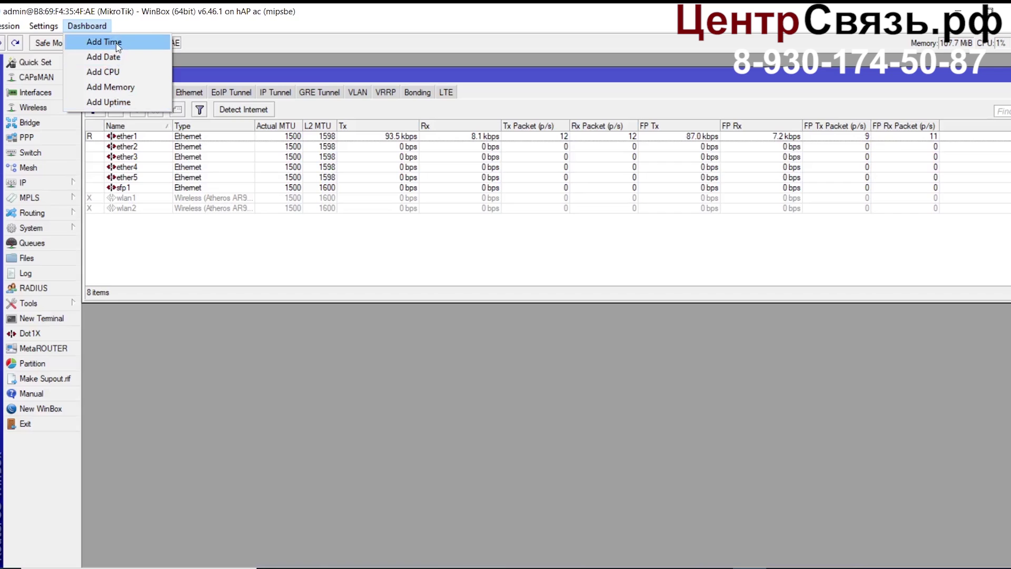
{"action": "left_click", "coordinate": [109, 102]}
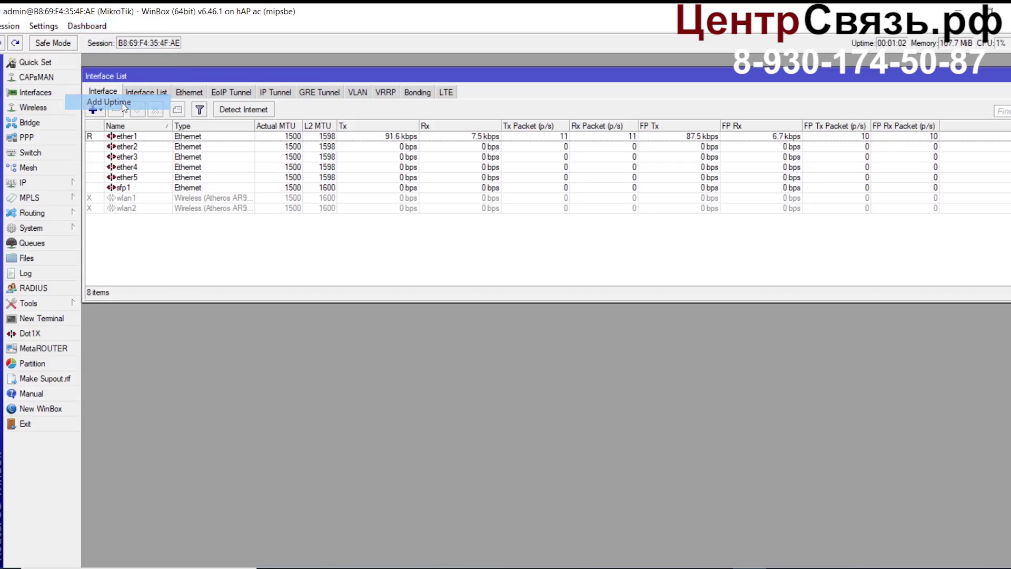
{"action": "left_click", "coordinate": [87, 26]}
{"action": "left_click", "coordinate": [90, 42]}
{"action": "left_click", "coordinate": [87, 25]}
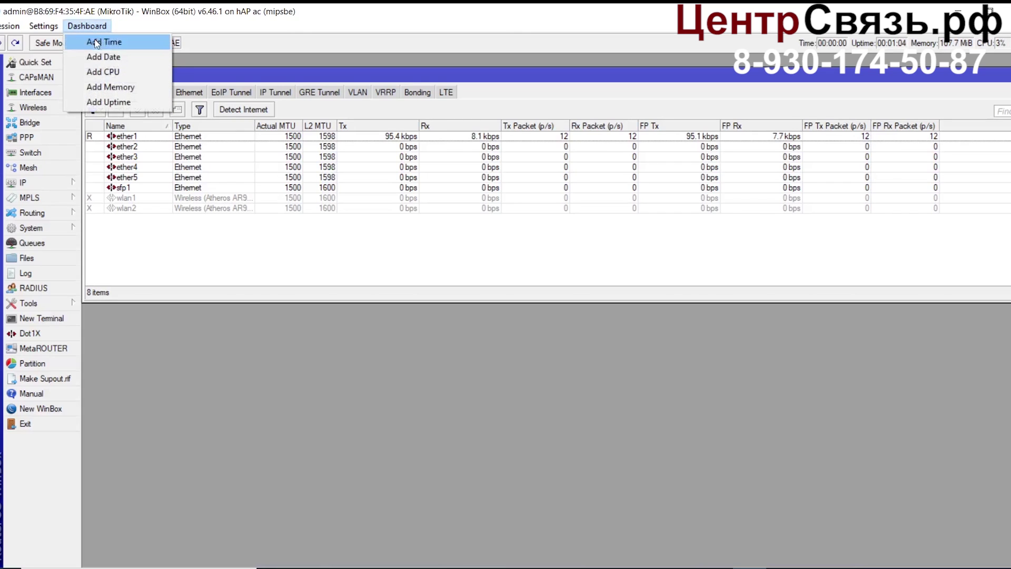
{"action": "left_click", "coordinate": [101, 59]}
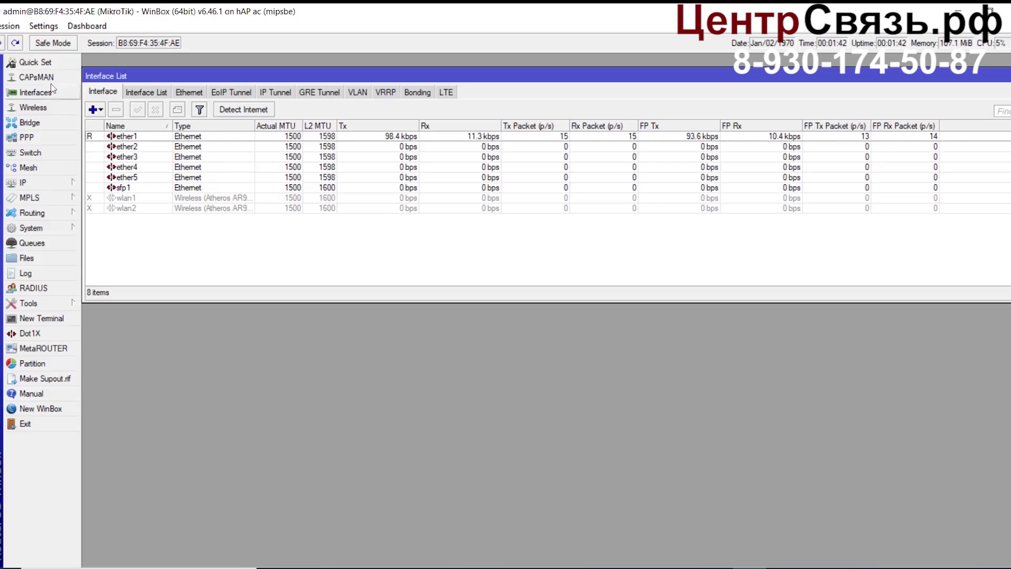
Step: Create a new DHCP client on ether1 under IP > DHCP Client
{"action": "left_click", "coordinate": [48, 185]}
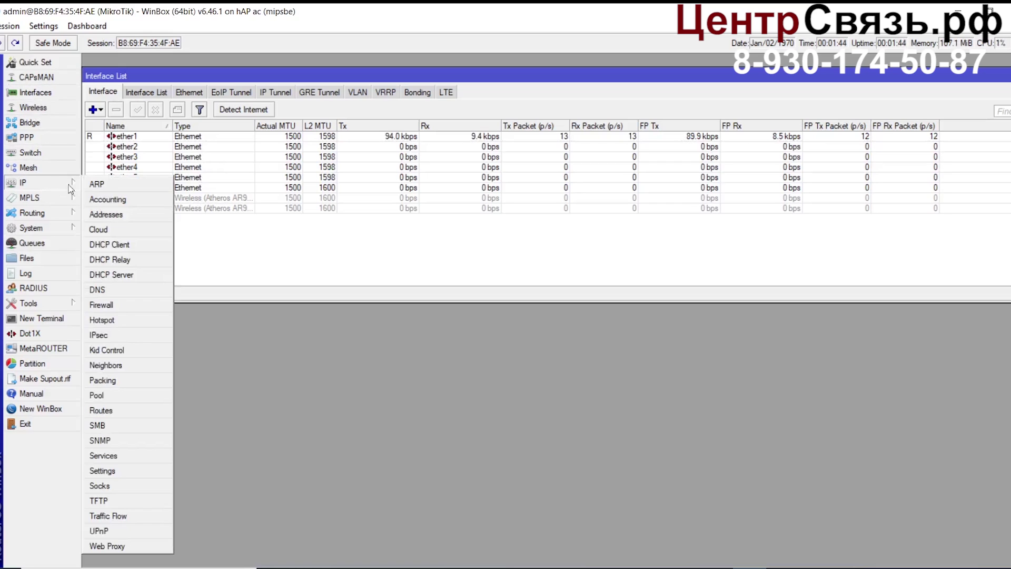
{"action": "left_click", "coordinate": [140, 250]}
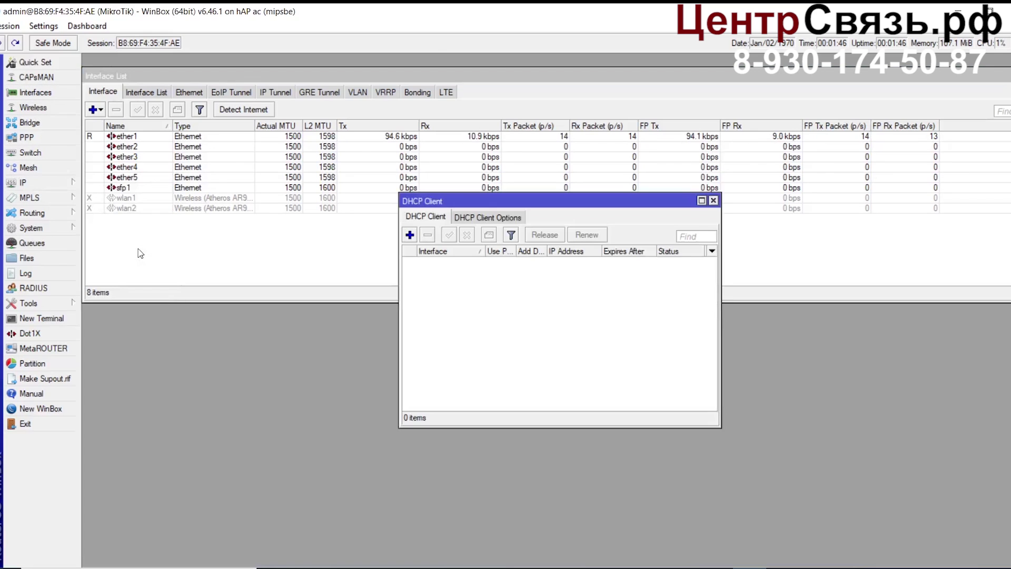
{"action": "left_click_drag", "start_coordinate": [545, 204], "coordinate": [353, 245]}
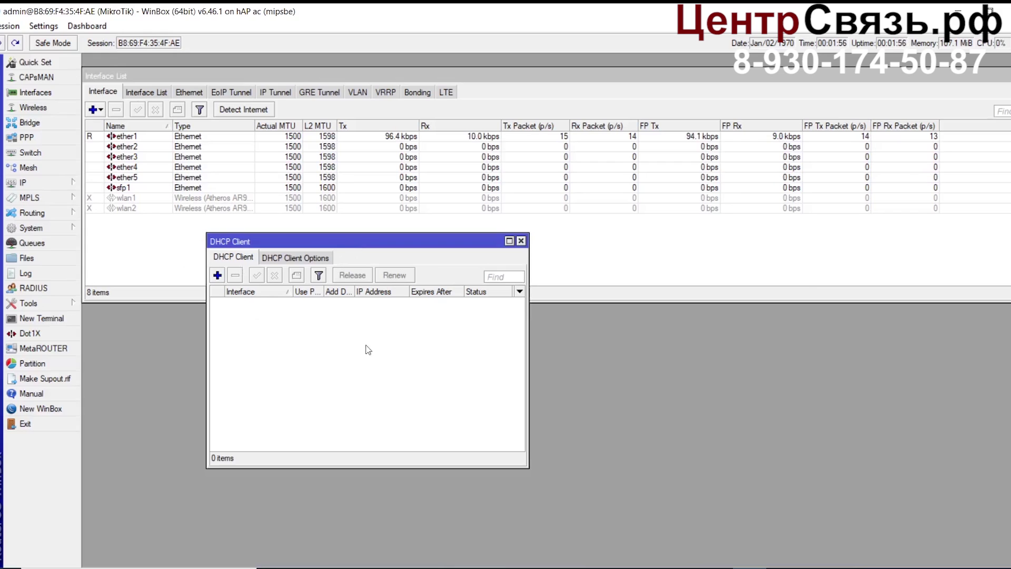
{"action": "left_click", "coordinate": [217, 277]}
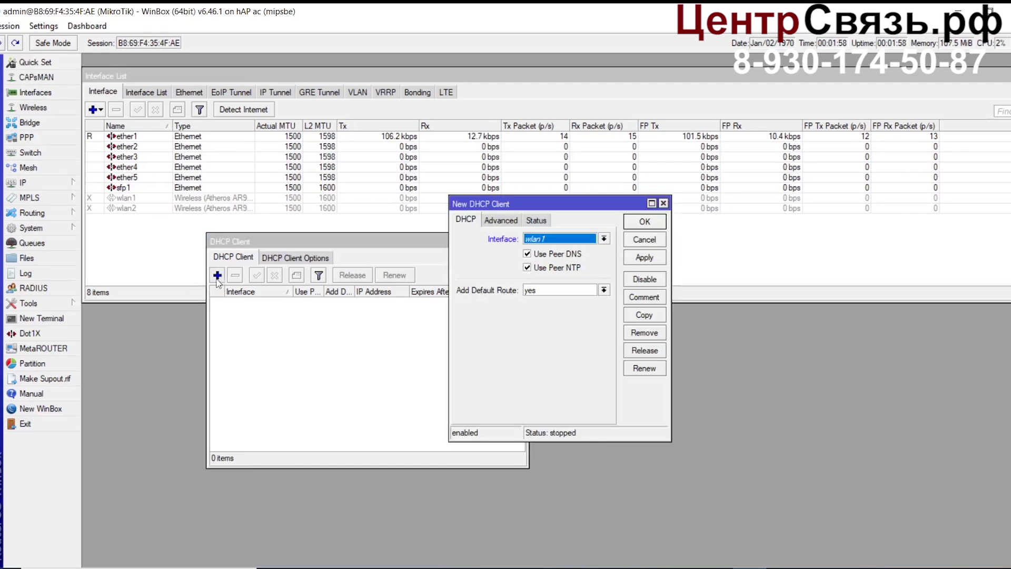
{"action": "left_click", "coordinate": [565, 239]}
{"action": "left_click", "coordinate": [567, 253]}
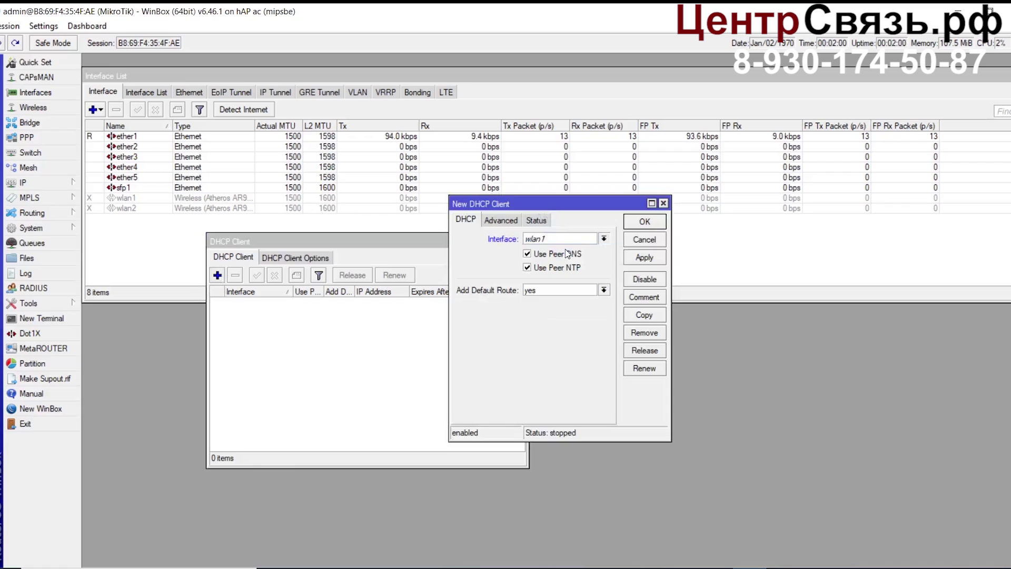
{"action": "left_click", "coordinate": [649, 258]}
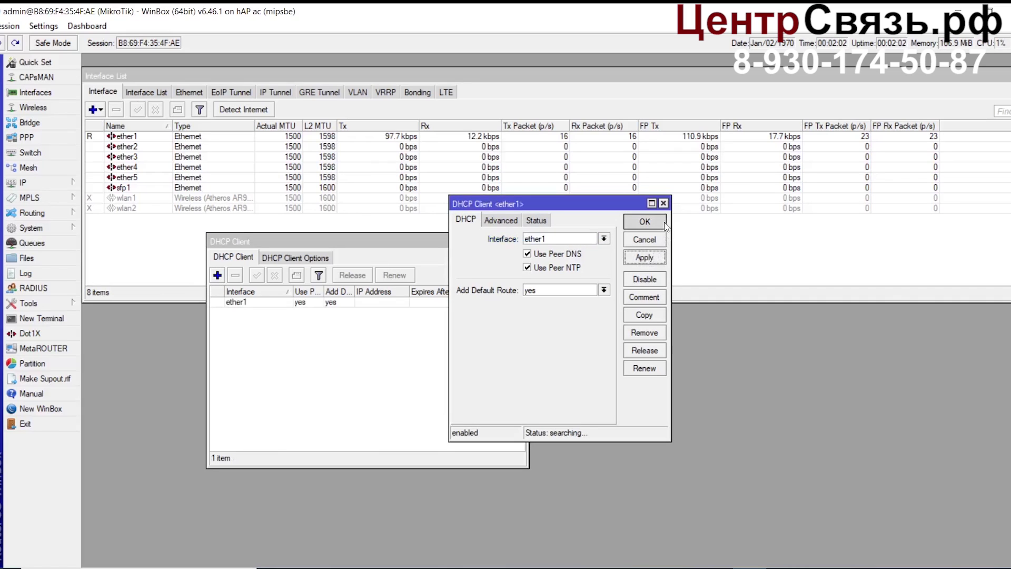
{"action": "left_click", "coordinate": [665, 223]}
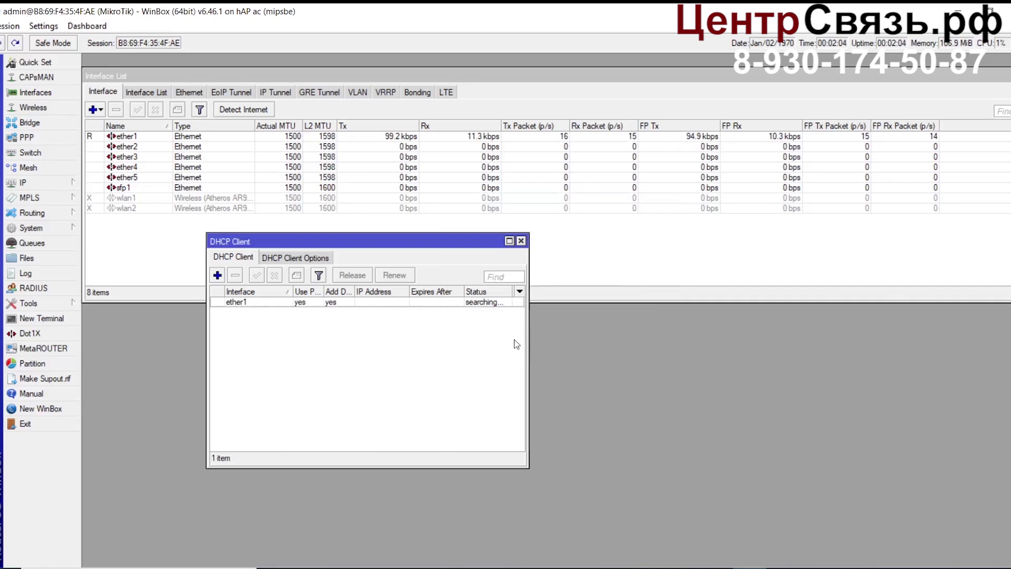
Step: Close the DHCP Client list showing ether1's client
{"action": "left_click_drag", "start_coordinate": [528, 335], "coordinate": [605, 335]}
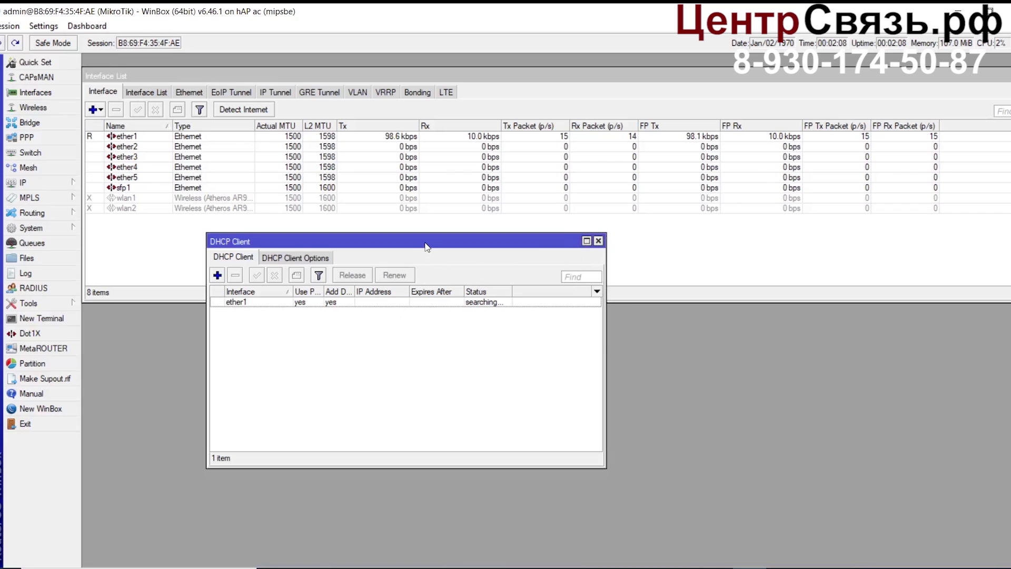
{"action": "left_click_drag", "start_coordinate": [425, 241], "coordinate": [437, 321]}
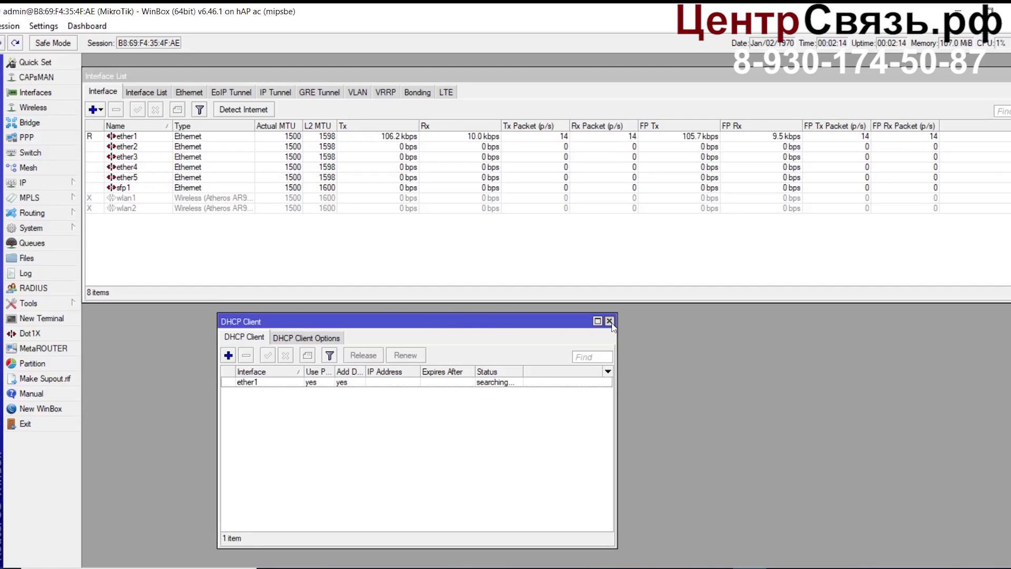
{"action": "left_click", "coordinate": [610, 321]}
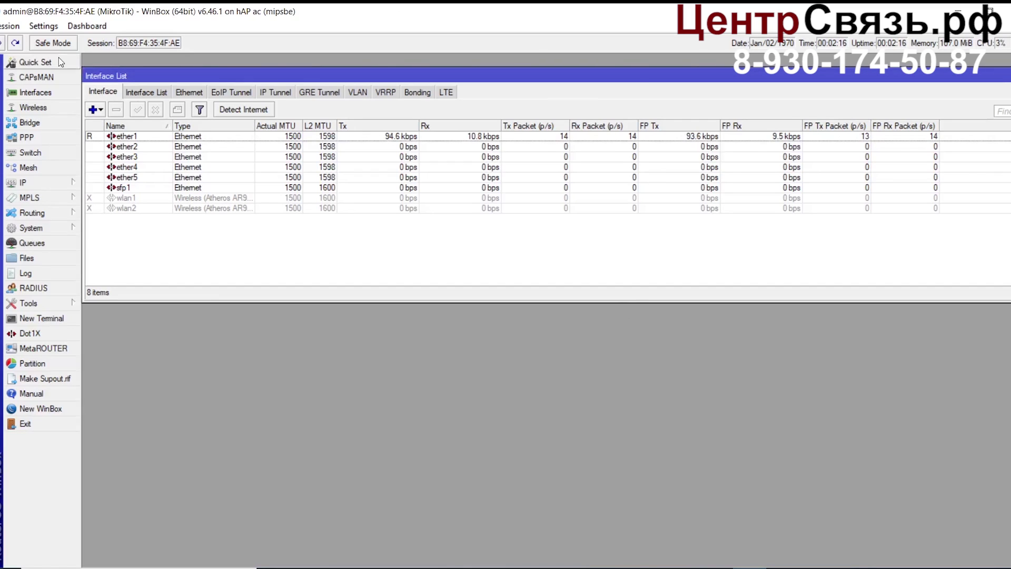
Step: Create a new bridge interface, bridge1
{"action": "left_click", "coordinate": [49, 124]}
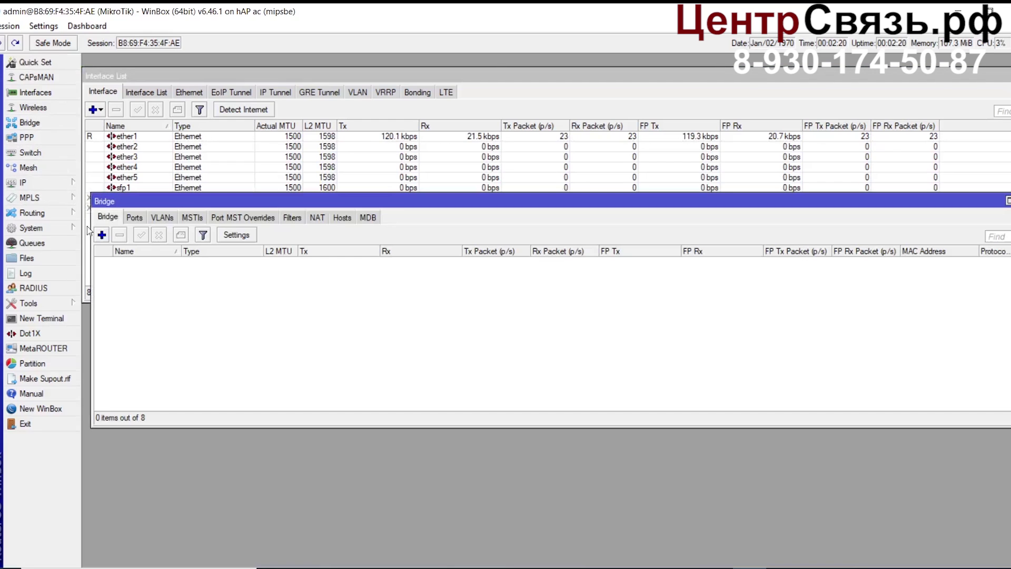
{"action": "left_click", "coordinate": [101, 235]}
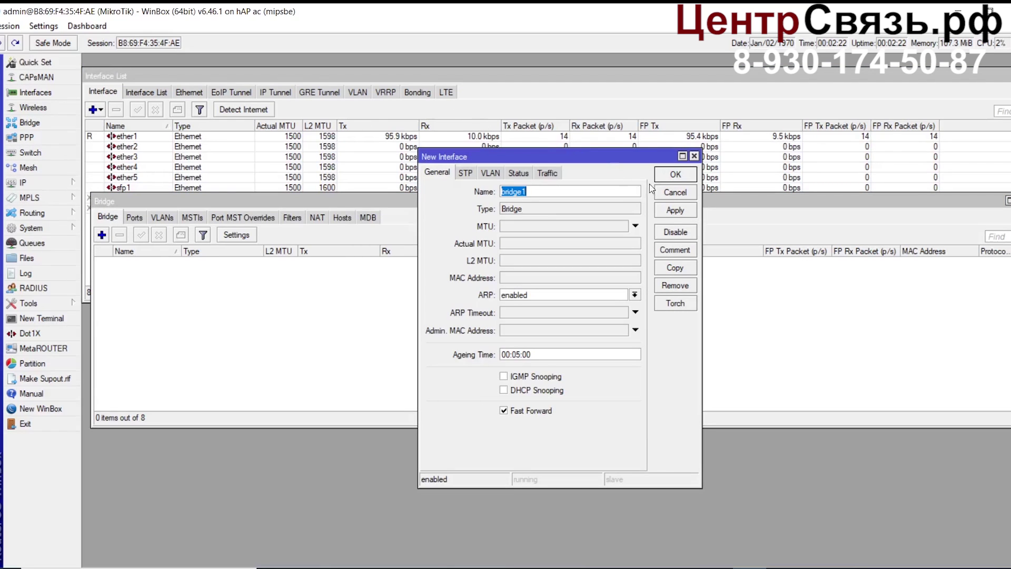
{"action": "left_click", "coordinate": [671, 211]}
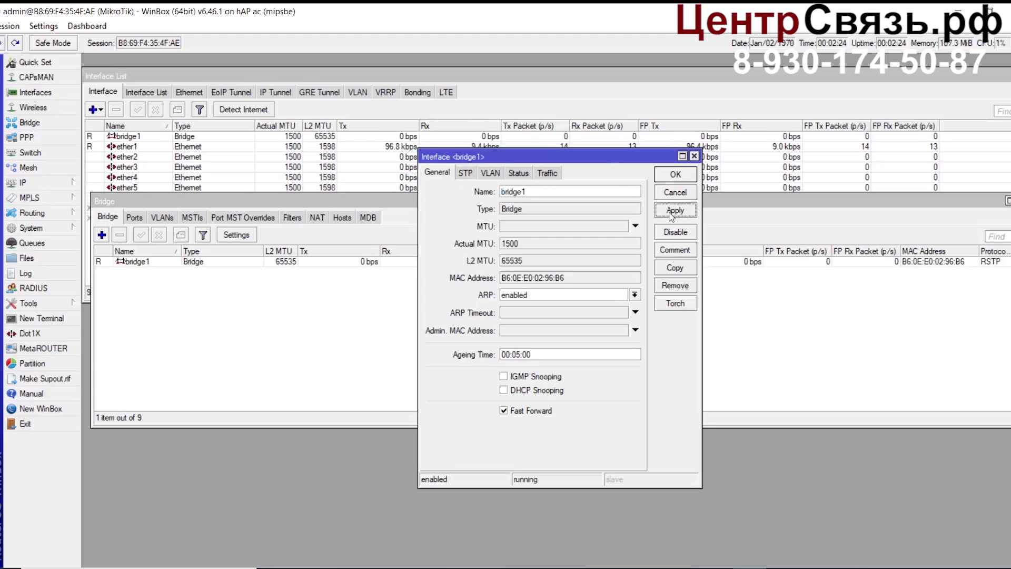
{"action": "left_click", "coordinate": [675, 174]}
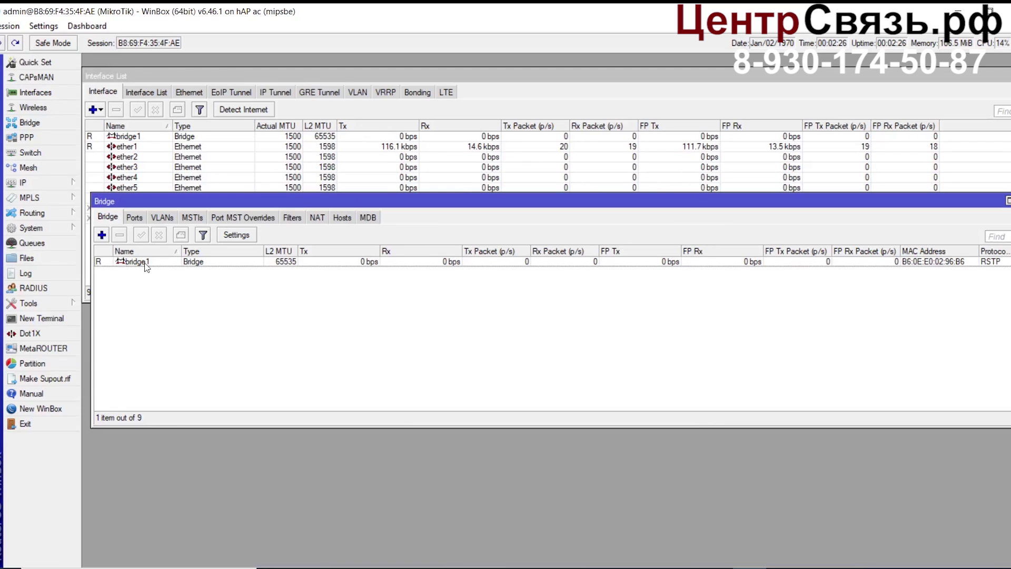
Step: Set bridge1's STP Protocol Mode to none
{"action": "double_click", "coordinate": [143, 263]}
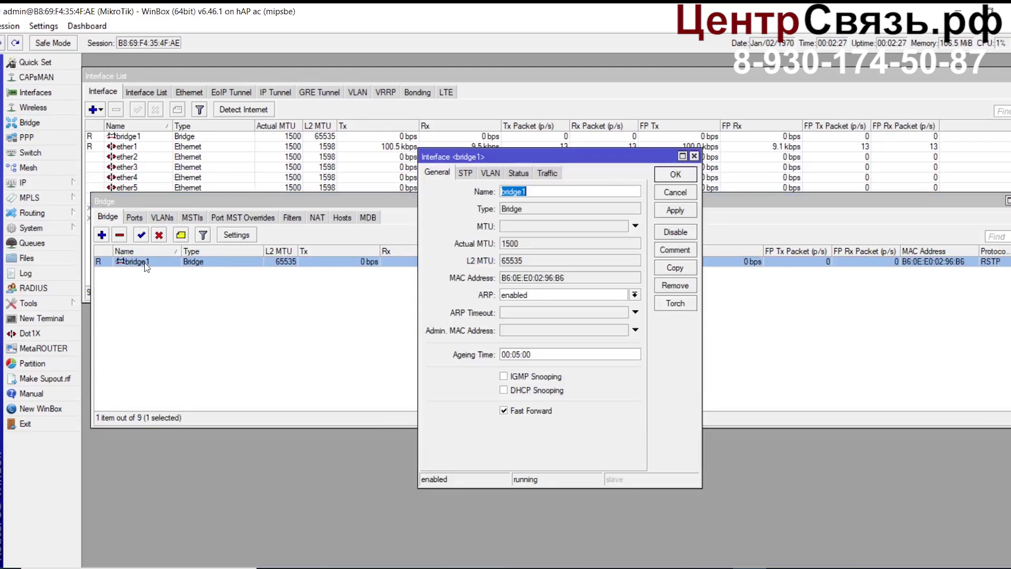
{"action": "left_click", "coordinate": [462, 175]}
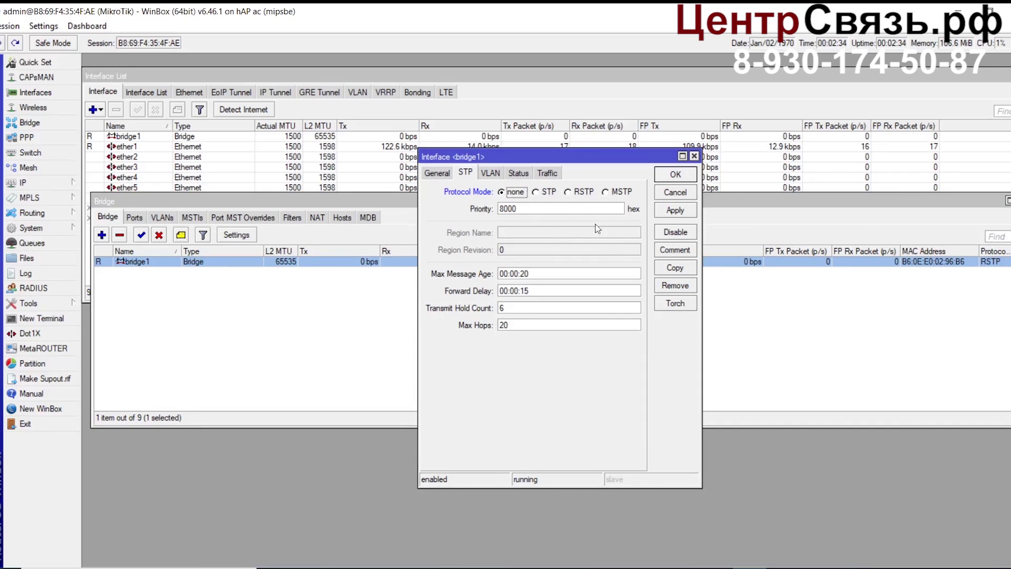
{"action": "left_click", "coordinate": [676, 210]}
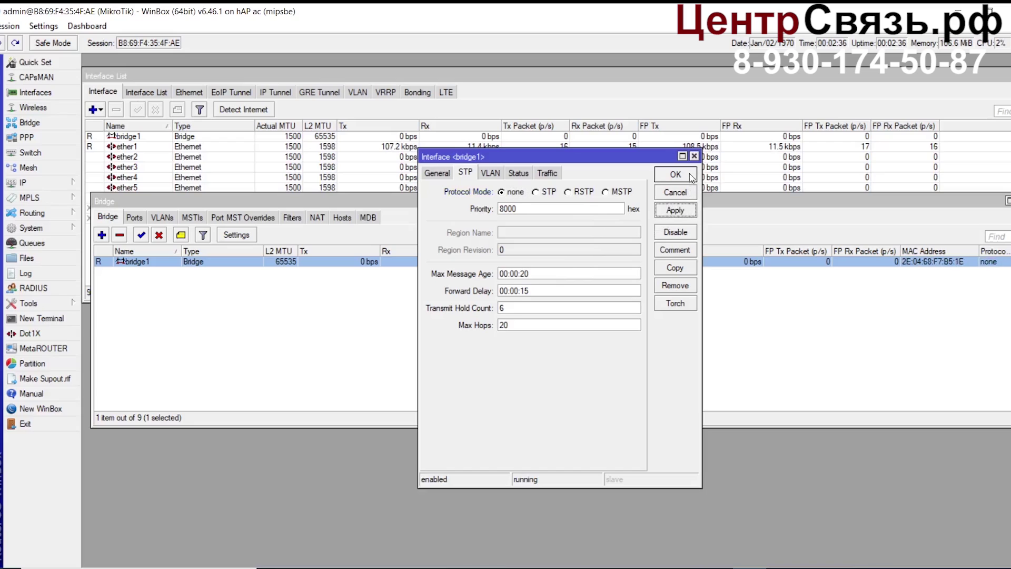
{"action": "left_click", "coordinate": [675, 174]}
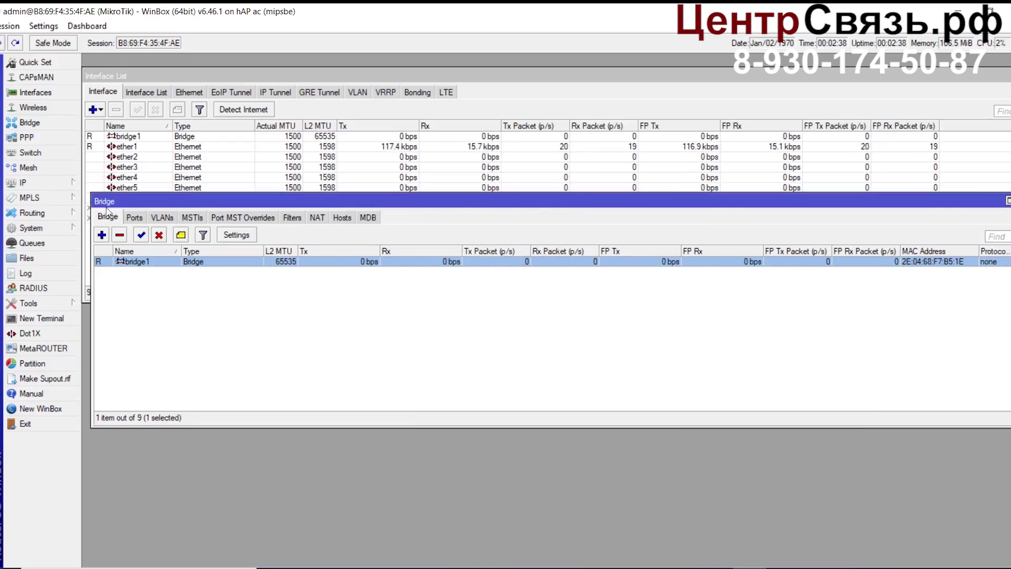
Step: Cancel the new bridge port and close the Bridge window
{"action": "left_click", "coordinate": [134, 217]}
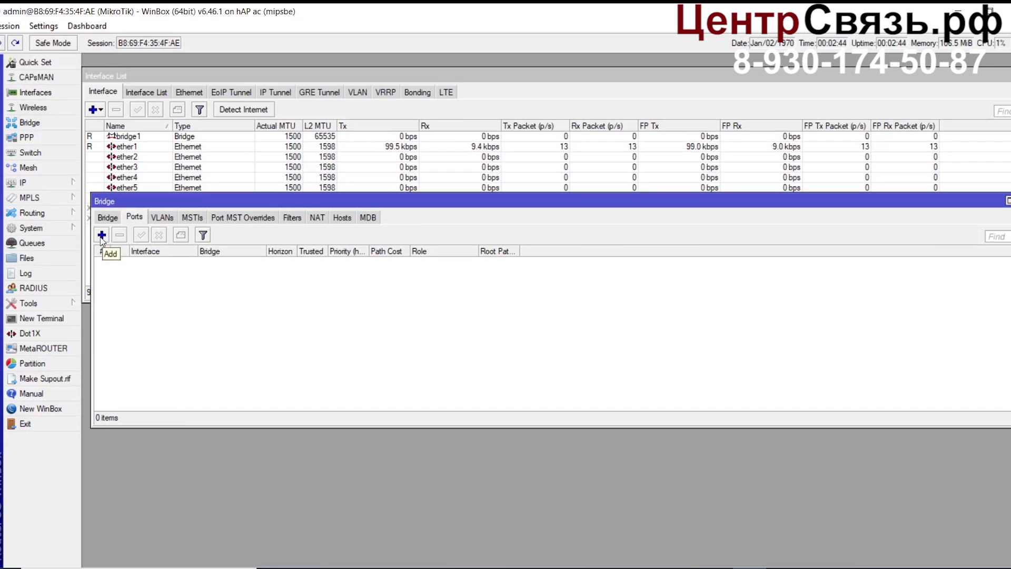
{"action": "left_click", "coordinate": [102, 235]}
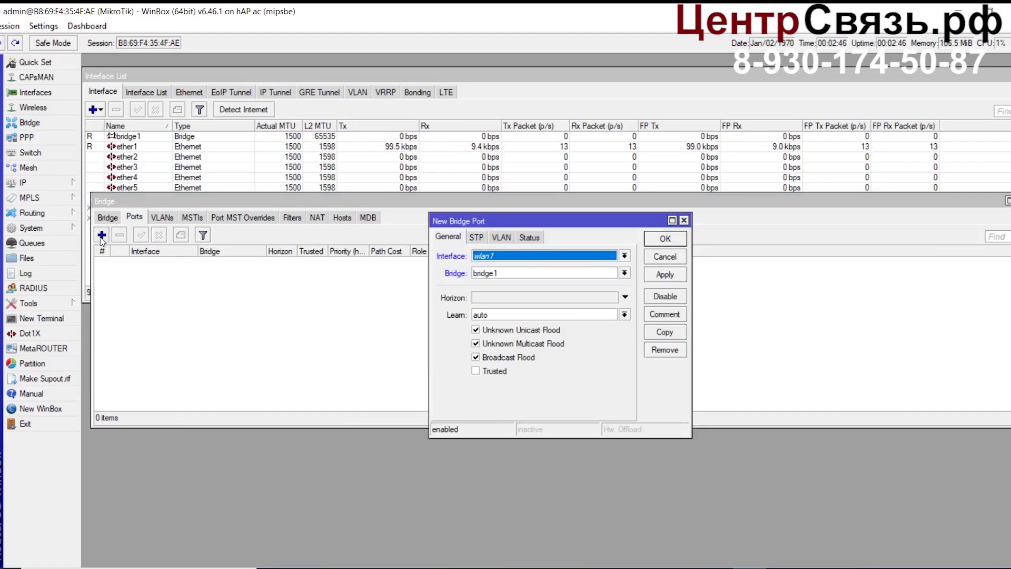
{"action": "left_click", "coordinate": [523, 256]}
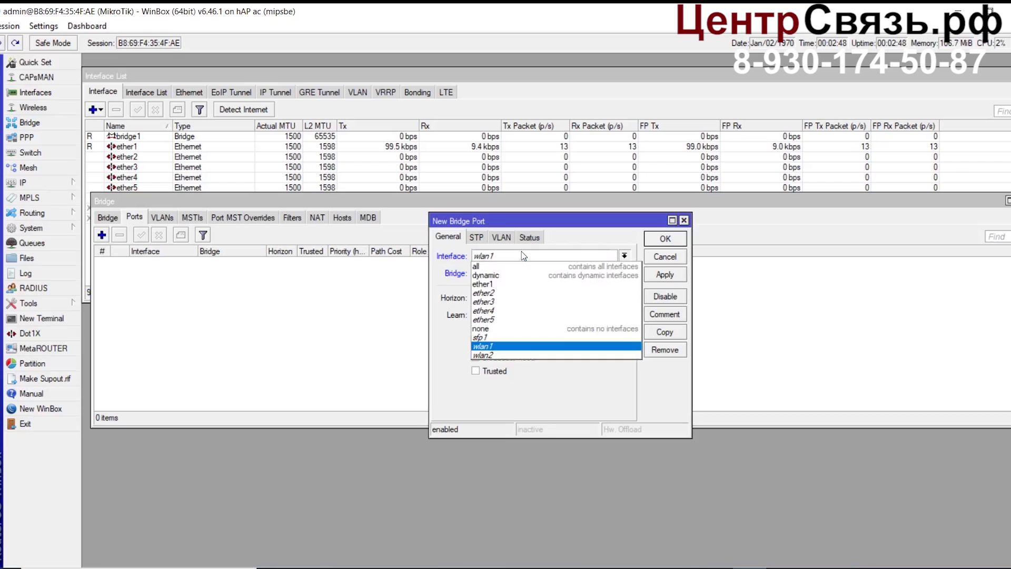
{"action": "left_click", "coordinate": [523, 256]}
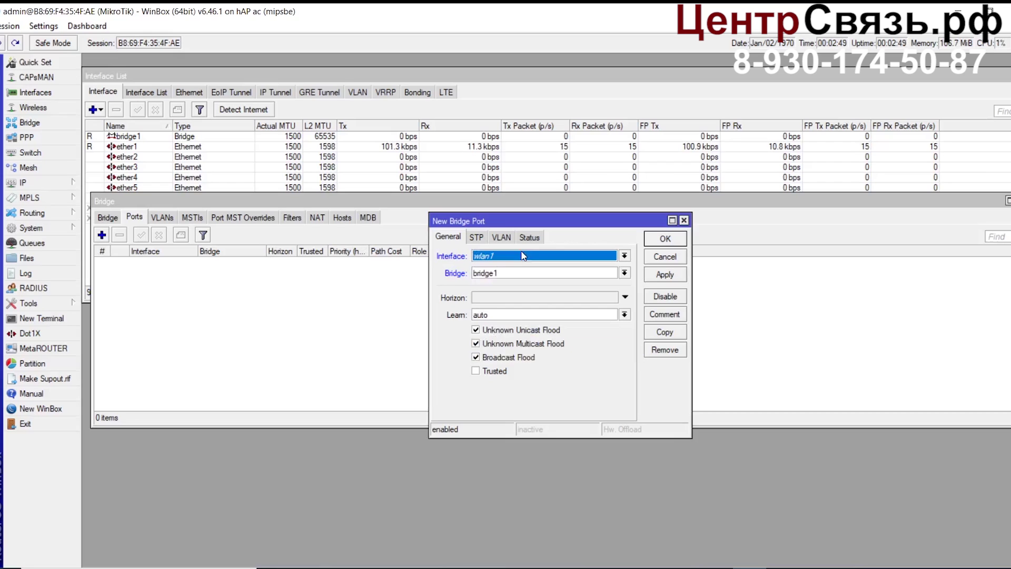
{"action": "left_click", "coordinate": [673, 221]}
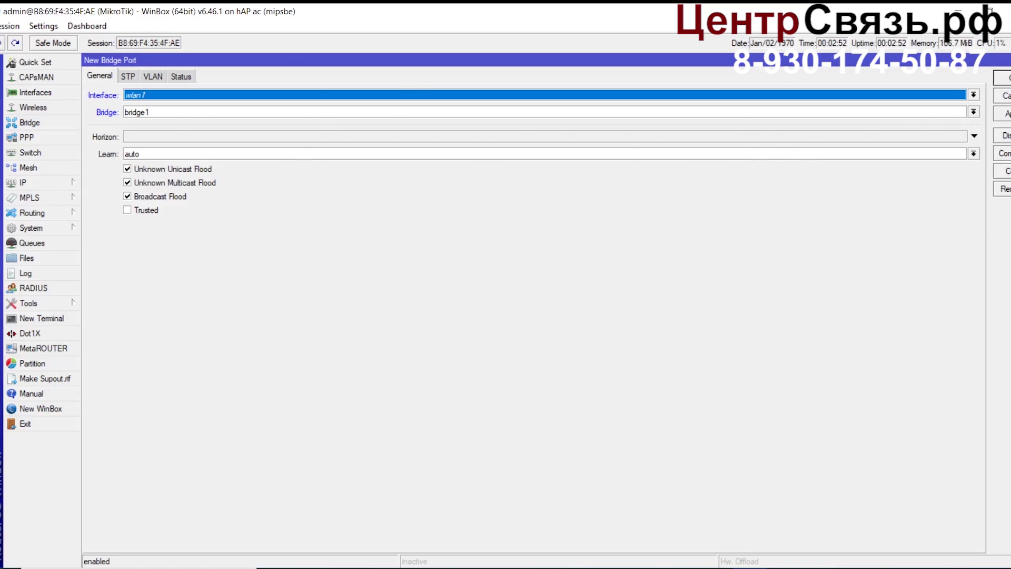
{"action": "key", "text": "Escape"}
{"action": "key", "text": "Escape"}
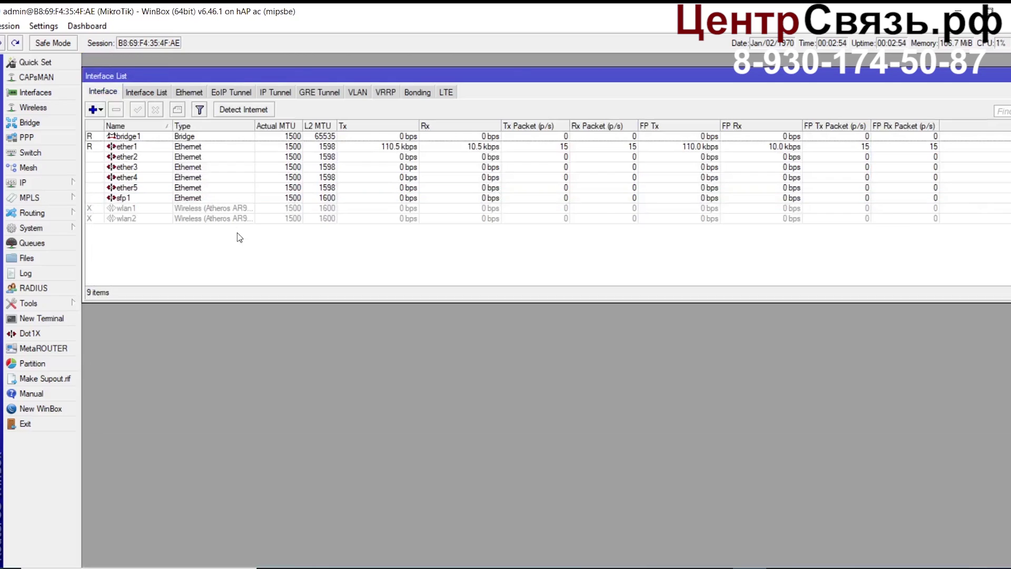
{"action": "left_click", "coordinate": [150, 218]}
{"action": "right_click", "coordinate": [151, 219]}
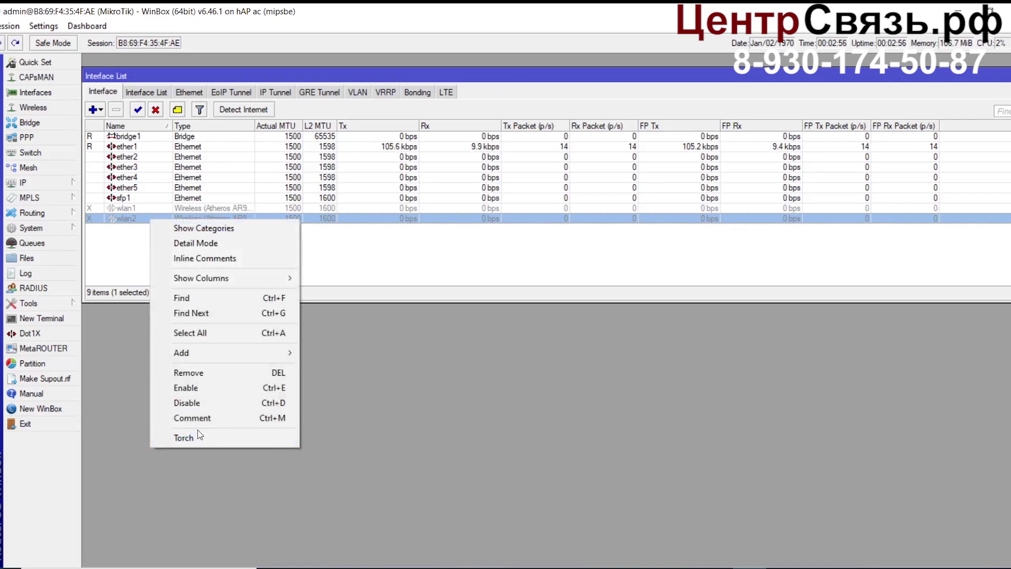
Step: Rename the wlan2 interface to wlan2-5G
{"action": "double_click", "coordinate": [126, 218]}
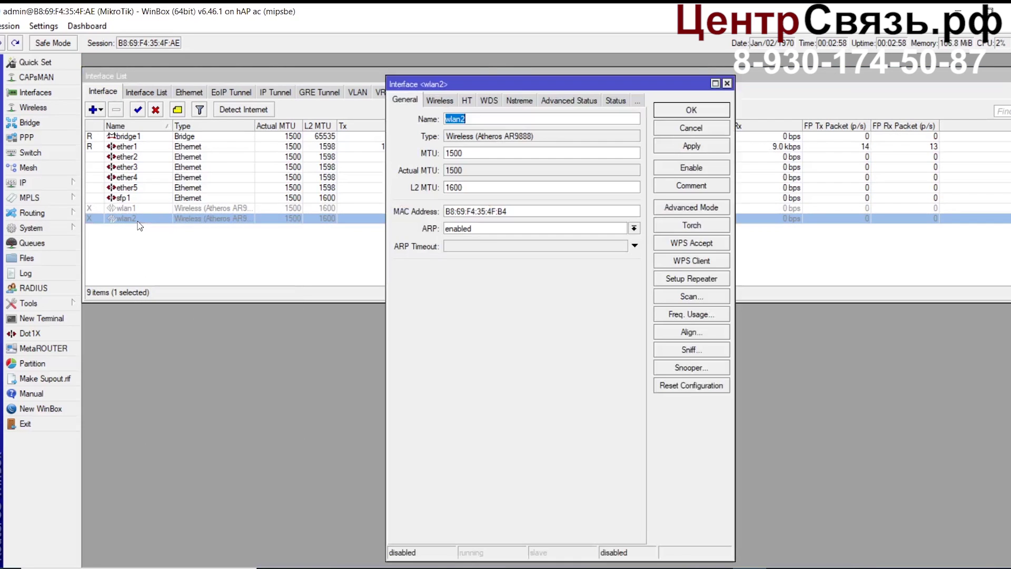
{"action": "left_click", "coordinate": [505, 118]}
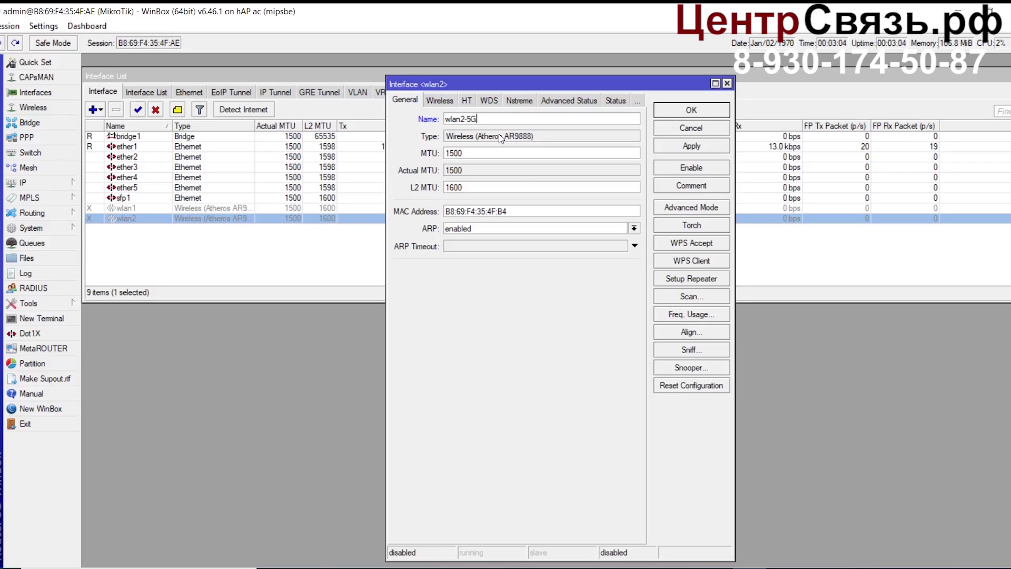
{"action": "left_click", "coordinate": [692, 146]}
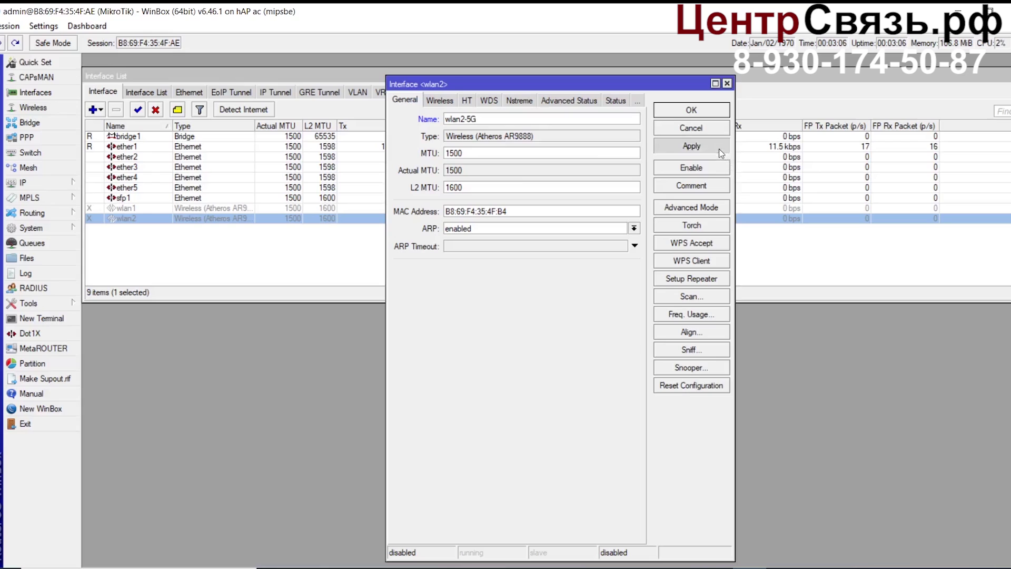
Step: Rename the wlan1 interface to wlan1-2G
{"action": "left_click", "coordinate": [160, 211]}
{"action": "right_click", "coordinate": [160, 208]}
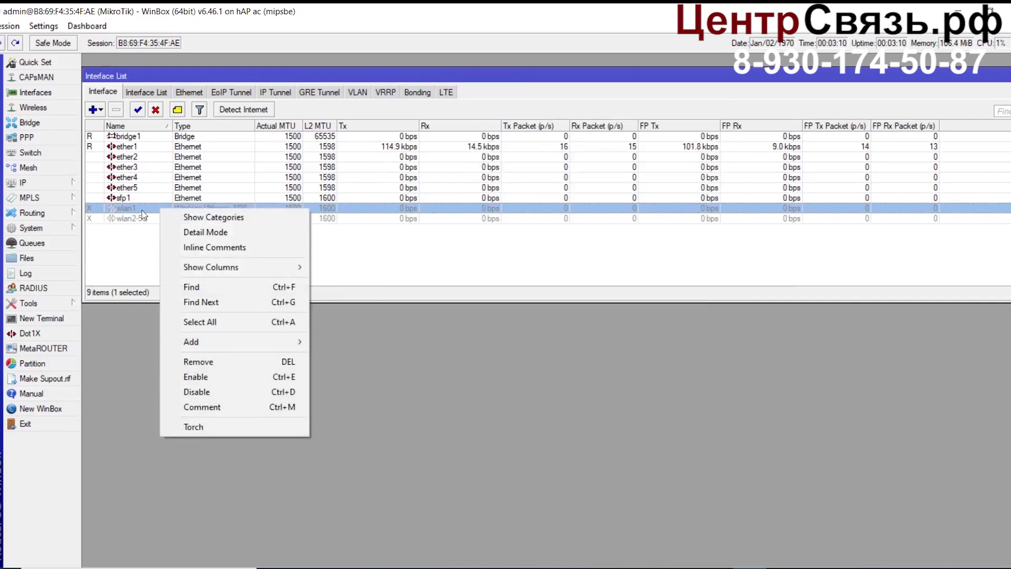
{"action": "double_click", "coordinate": [141, 210]}
{"action": "left_click", "coordinate": [472, 136]}
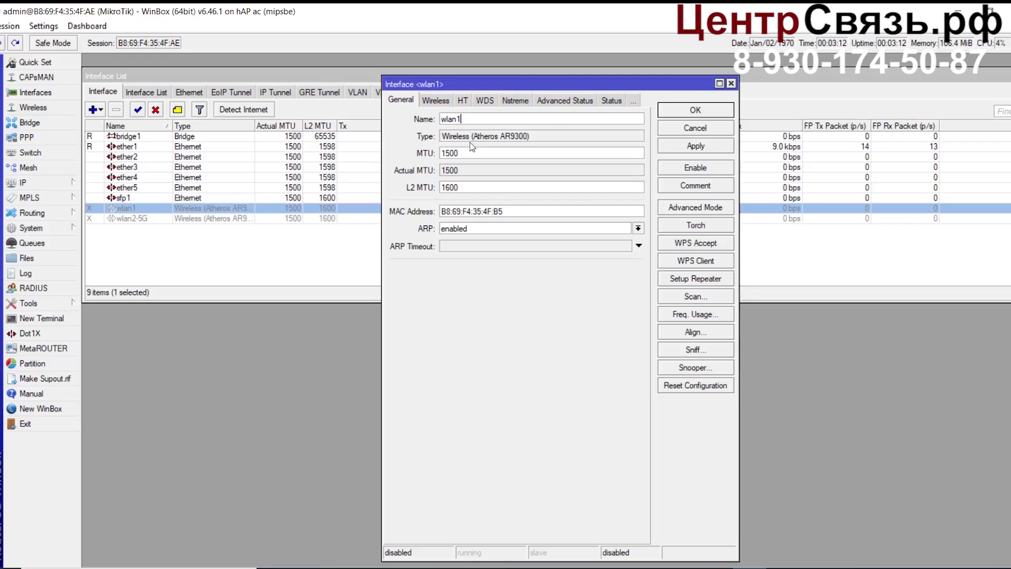
{"action": "type", "text": "-2G"}
{"action": "left_click", "coordinate": [723, 149]}
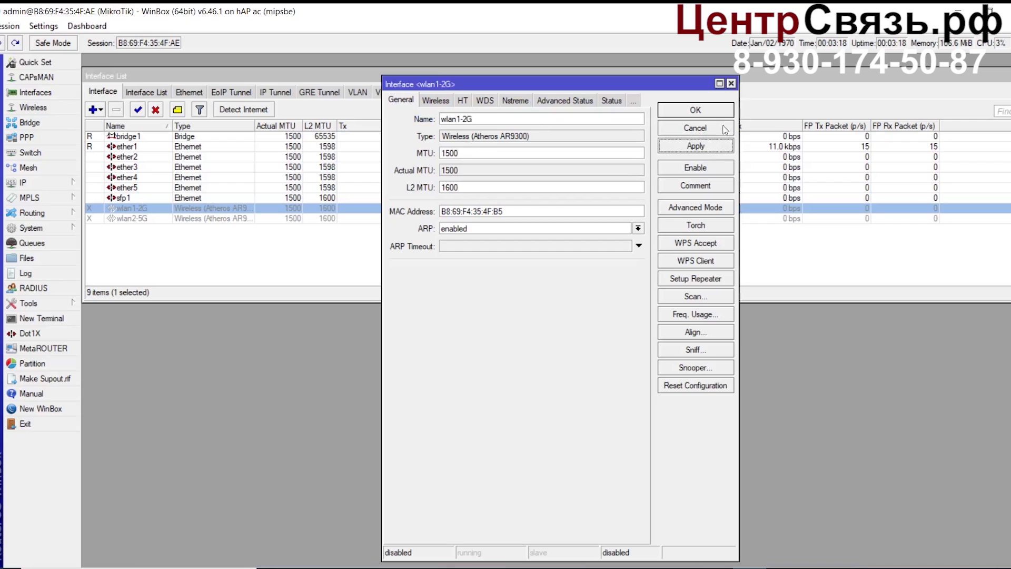
{"action": "left_click", "coordinate": [724, 113]}
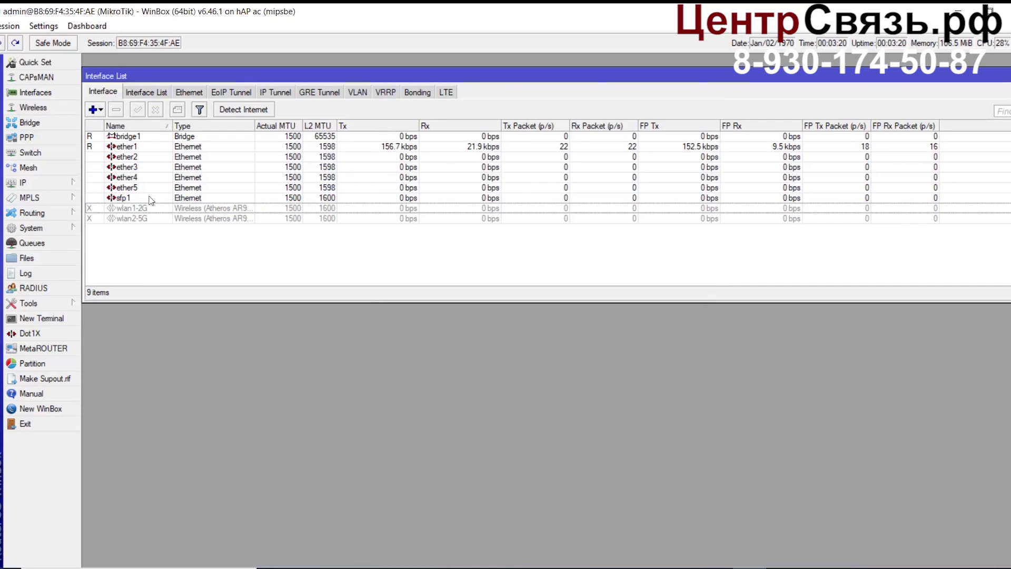
Step: Disable sfp1, ether2, ether3, ether4 and ether5, then check ether1 and bridge1
{"action": "left_click", "coordinate": [128, 199]}
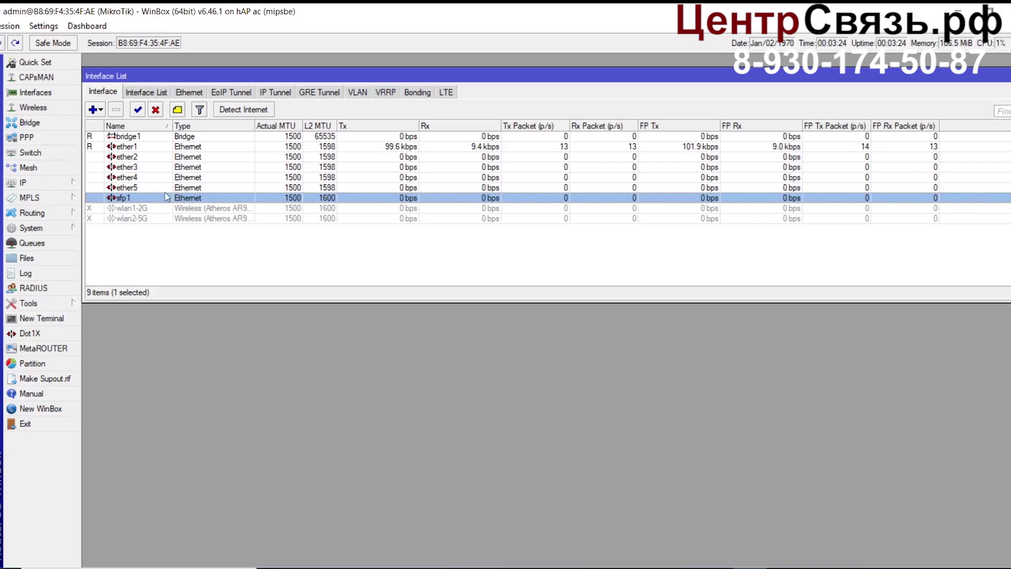
{"action": "left_click", "coordinate": [155, 110]}
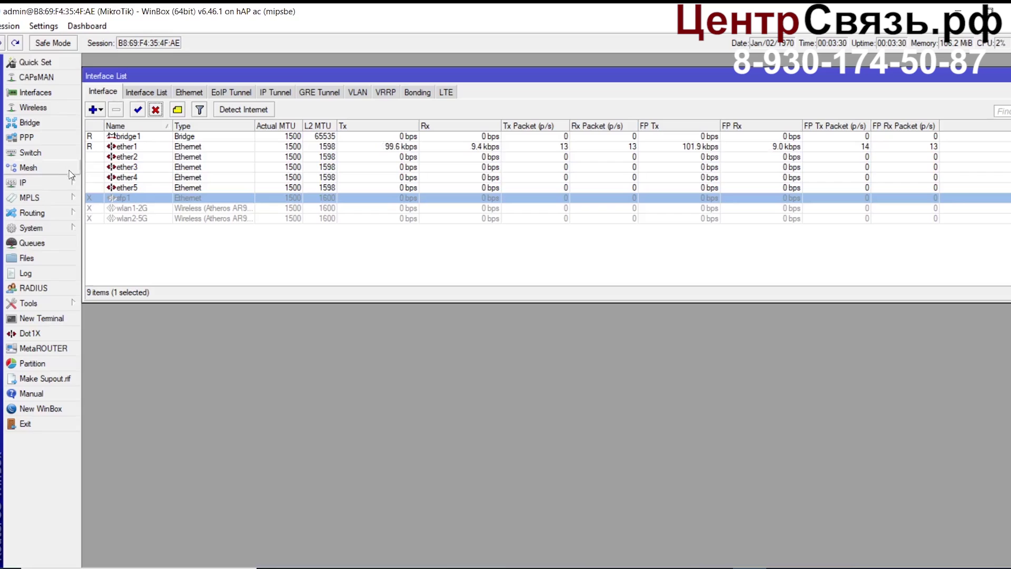
{"action": "left_click", "coordinate": [131, 160]}
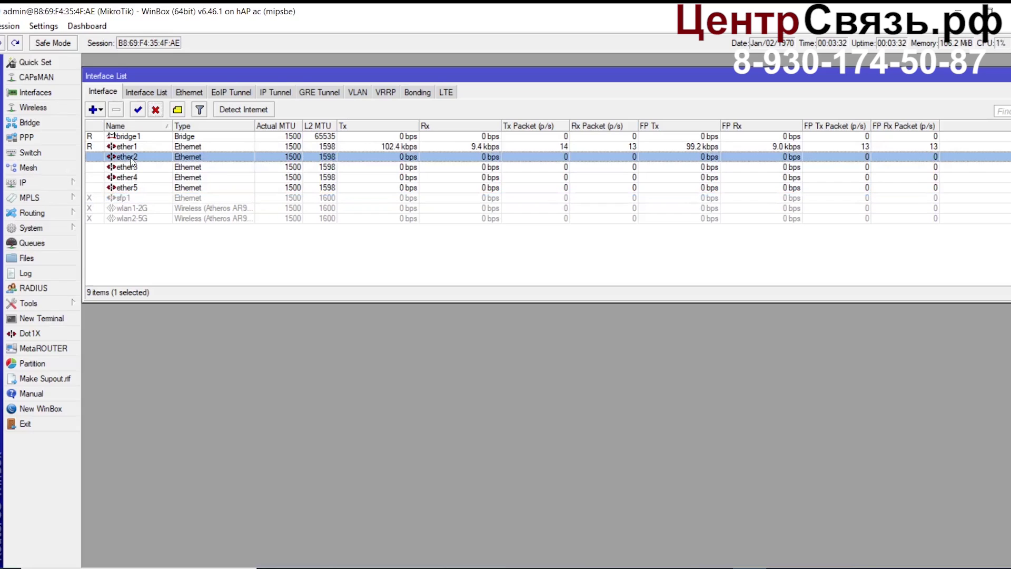
{"action": "left_click", "coordinate": [155, 110]}
{"action": "left_click", "coordinate": [135, 167]}
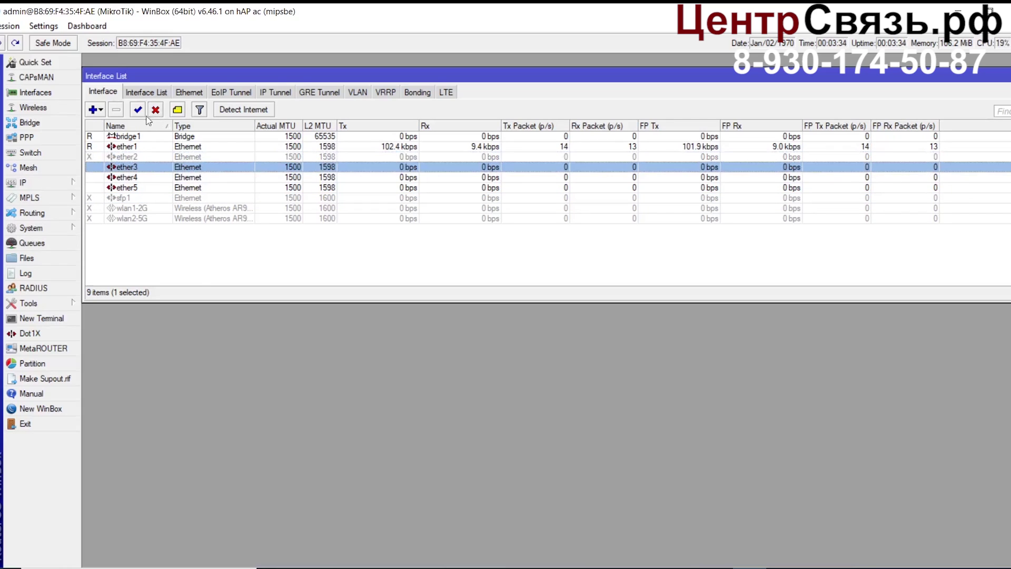
{"action": "left_click", "coordinate": [155, 110]}
{"action": "left_click", "coordinate": [137, 177]}
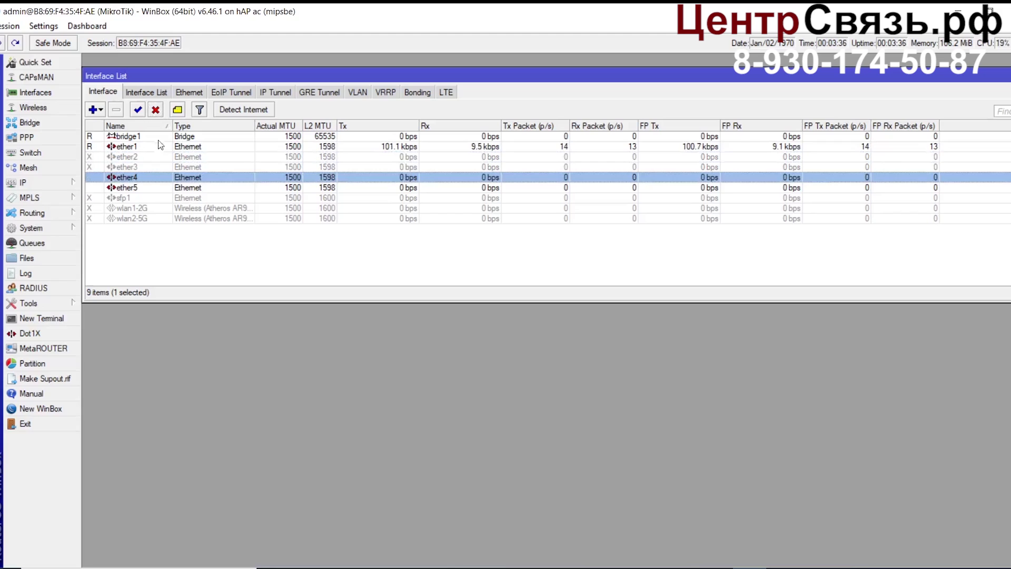
{"action": "left_click", "coordinate": [155, 110]}
{"action": "left_click", "coordinate": [132, 188]}
{"action": "left_click", "coordinate": [156, 110]}
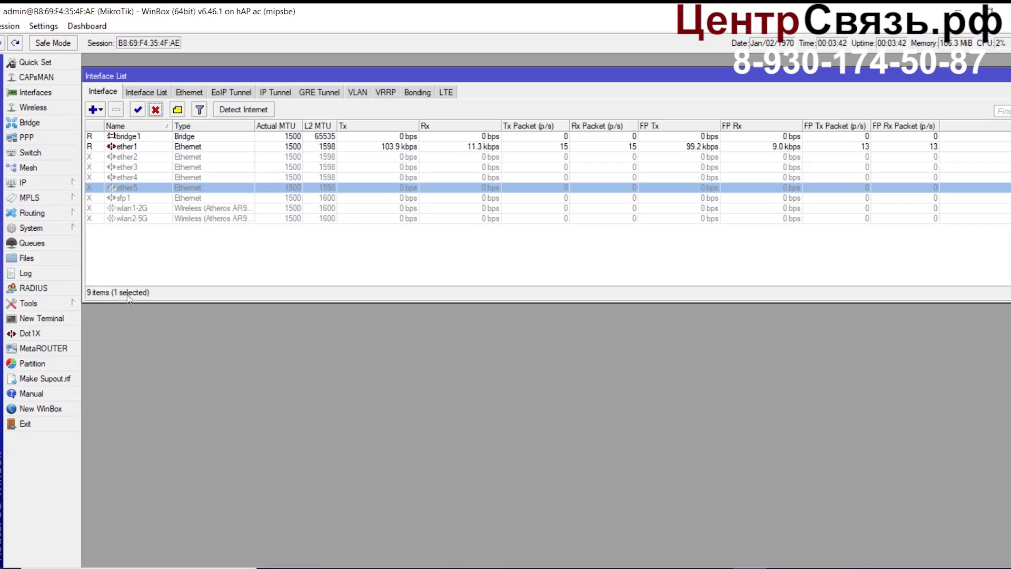
{"action": "left_click", "coordinate": [134, 149]}
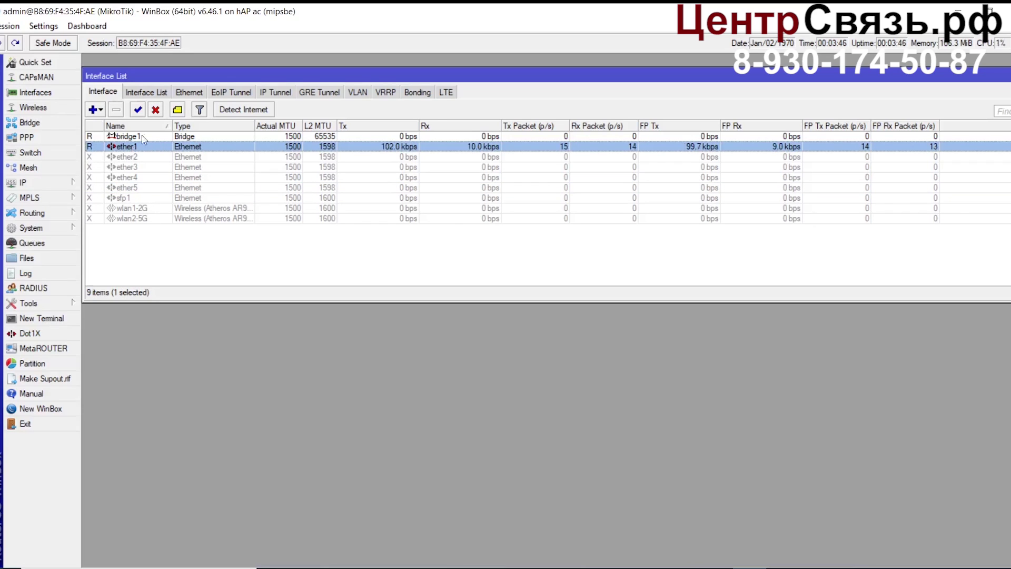
{"action": "left_click", "coordinate": [140, 137]}
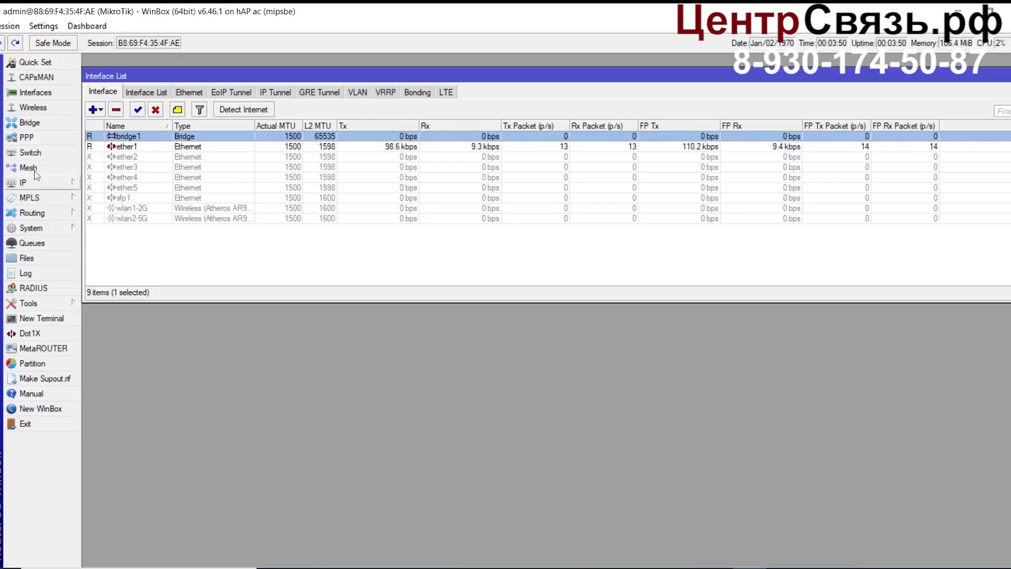
Step: Start a new port from the Bridge window's Ports list
{"action": "left_click", "coordinate": [30, 122]}
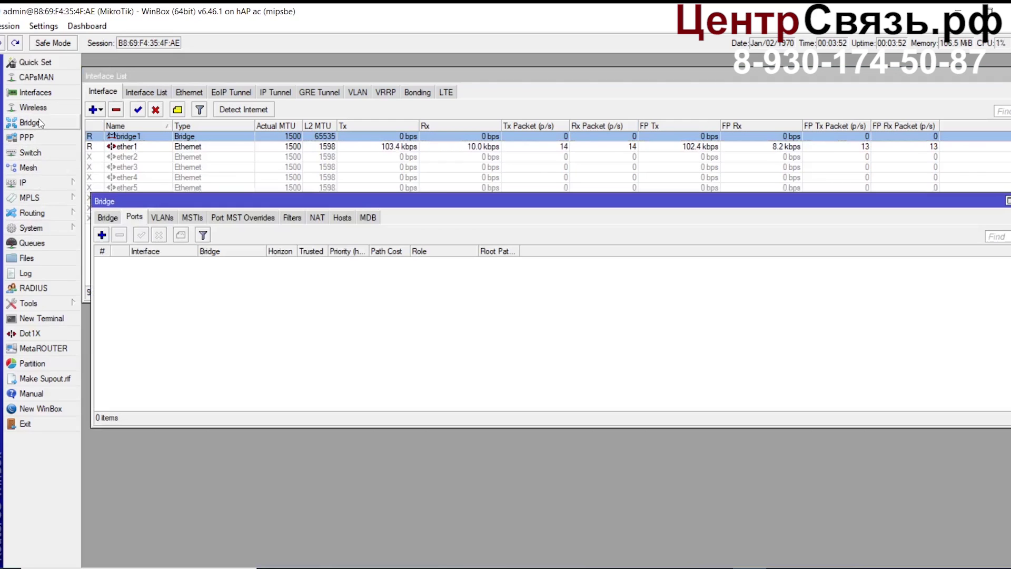
{"action": "left_click_drag", "start_coordinate": [106, 202], "coordinate": [120, 295]}
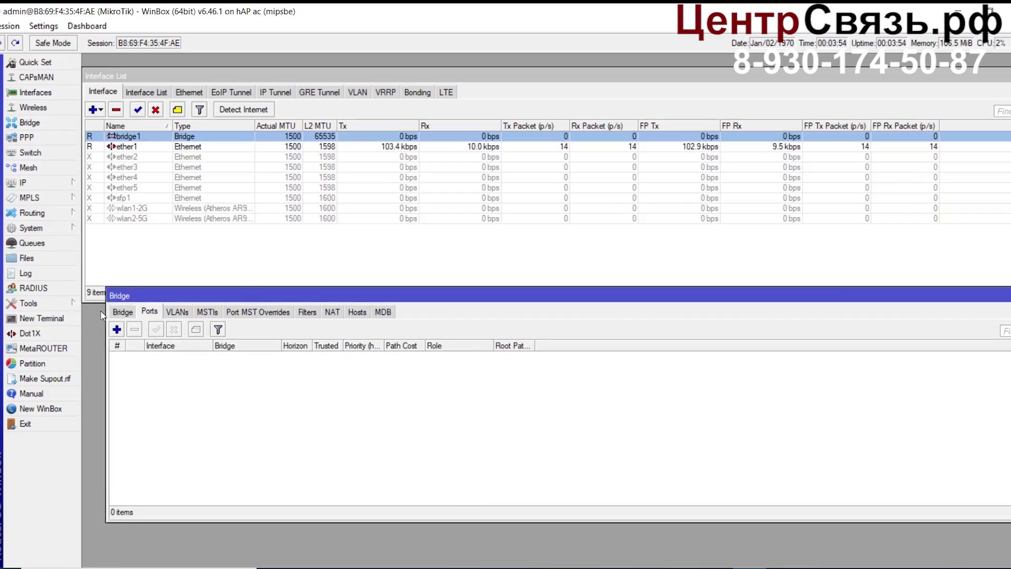
{"action": "left_click", "coordinate": [122, 312]}
{"action": "left_click", "coordinate": [149, 312]}
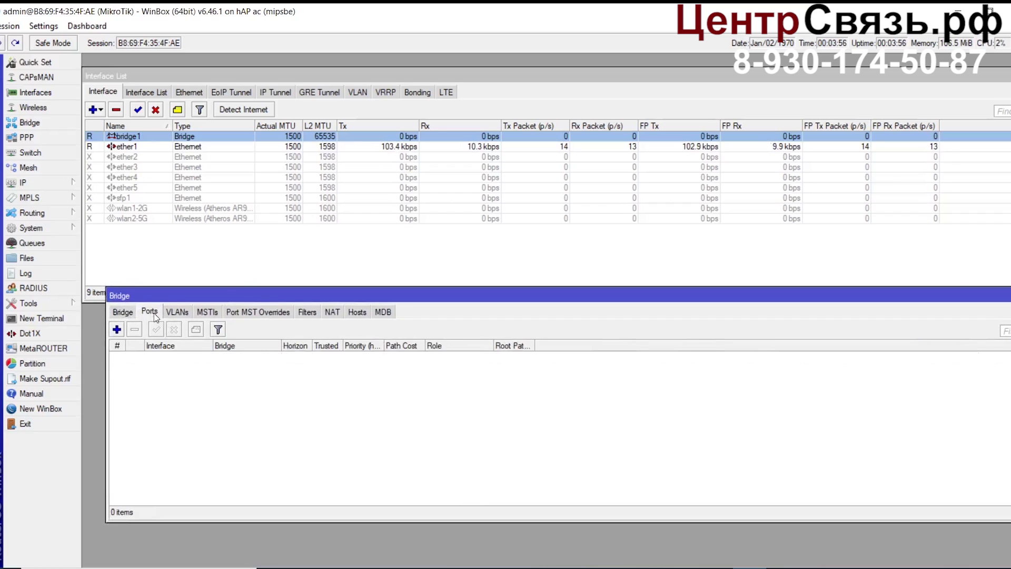
{"action": "left_click", "coordinate": [117, 330]}
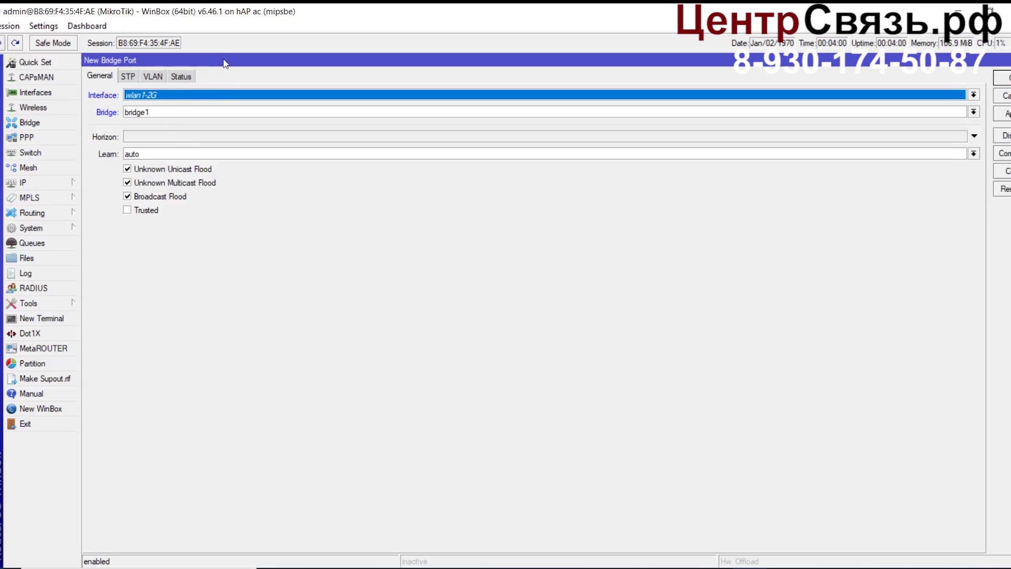
{"action": "left_click_drag", "start_coordinate": [226, 63], "coordinate": [507, 151]}
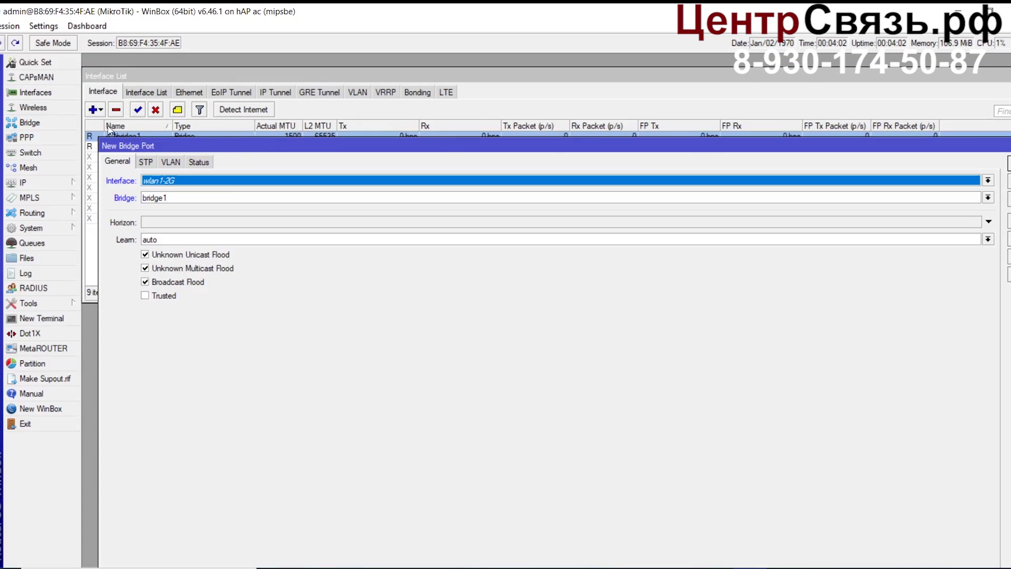
{"action": "left_click_drag", "start_coordinate": [104, 138], "coordinate": [326, 198]}
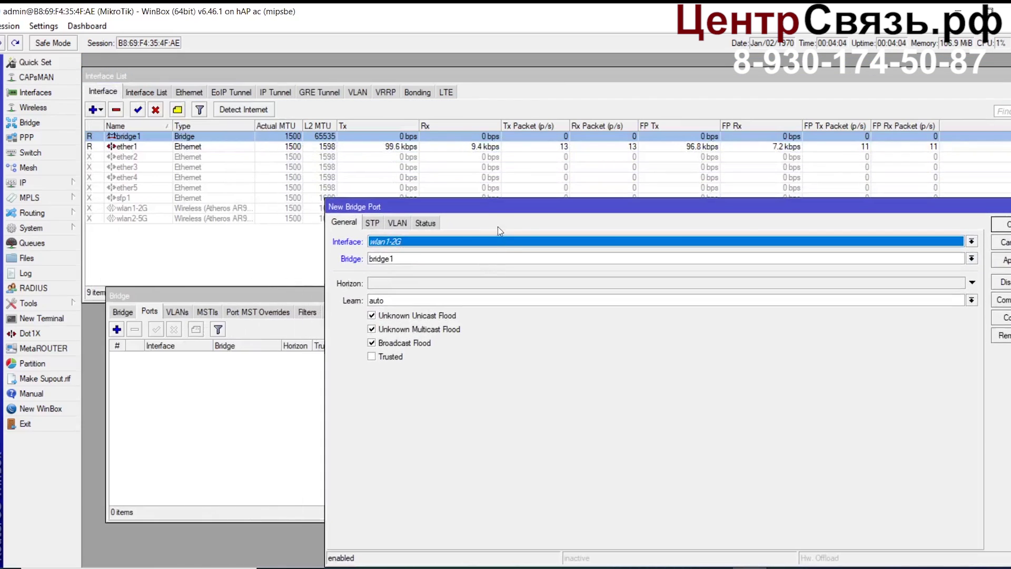
{"action": "left_click_drag", "start_coordinate": [499, 209], "coordinate": [405, 231]}
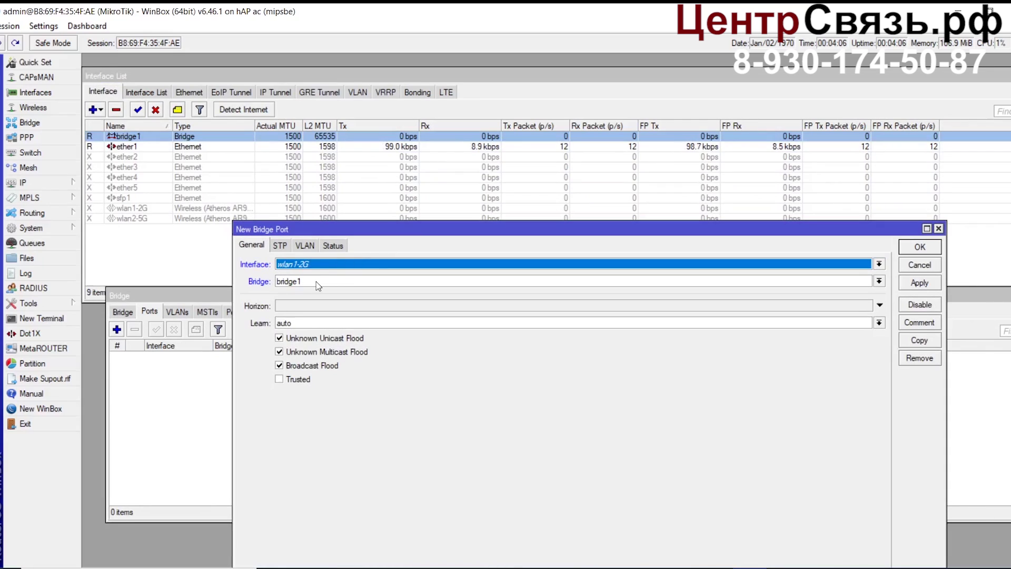
Step: Set the new port's interface to wlan2-5G, save it, and close the Bridge window
{"action": "left_click", "coordinate": [300, 265]}
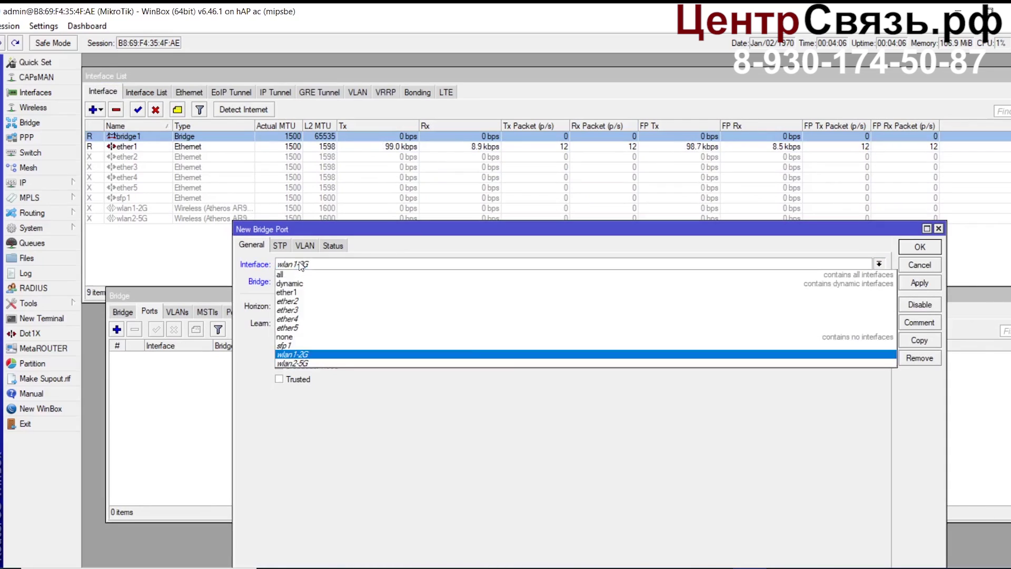
{"action": "left_click", "coordinate": [324, 364]}
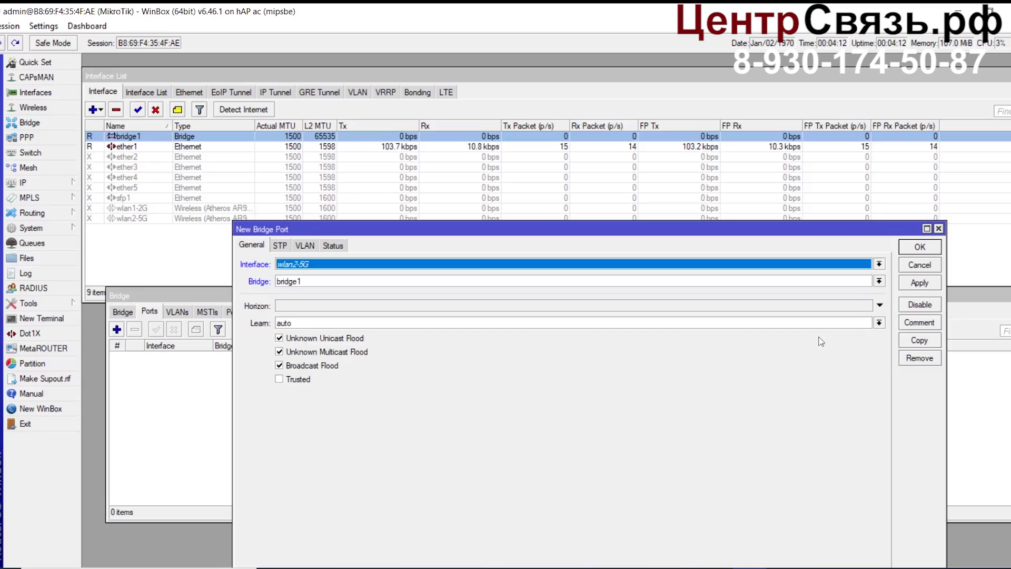
{"action": "left_click", "coordinate": [930, 287]}
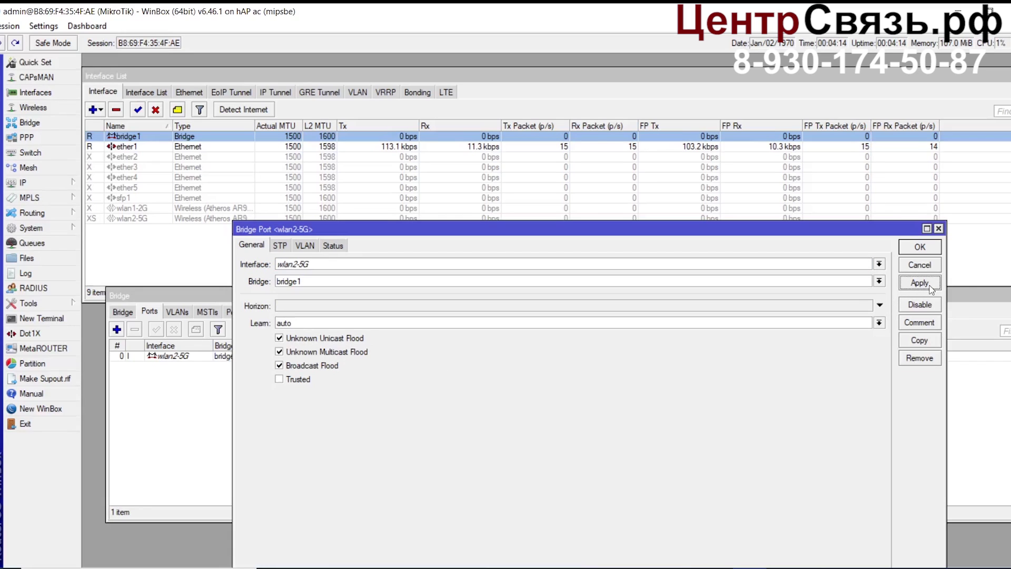
{"action": "left_click", "coordinate": [934, 248]}
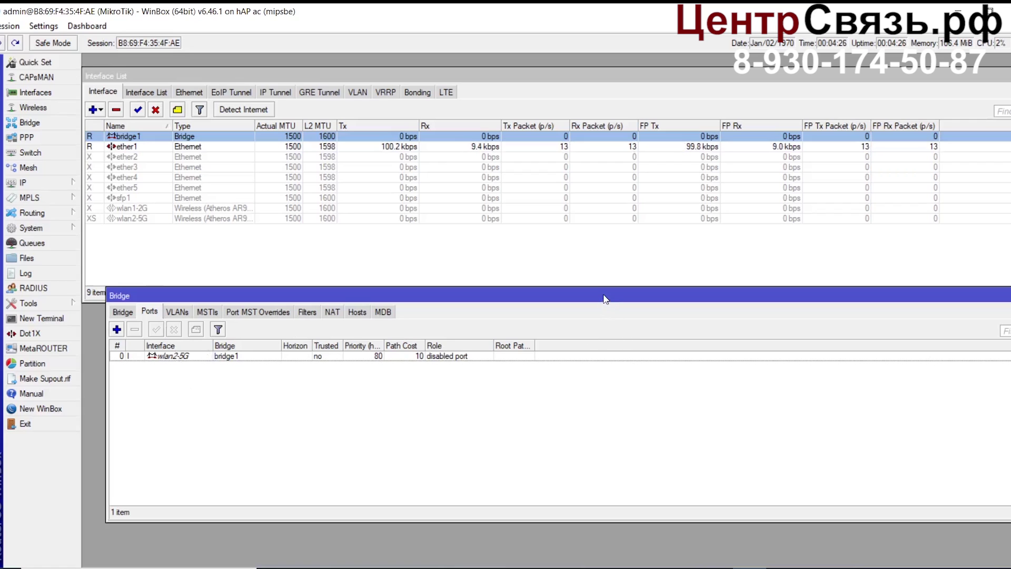
{"action": "mouse_move", "coordinate": [602, 293]}
{"action": "left_mouse_down"}
{"action": "mouse_move", "coordinate": [589, 254]}
{"action": "mouse_move", "coordinate": [592, 280]}
{"action": "left_mouse_up"}
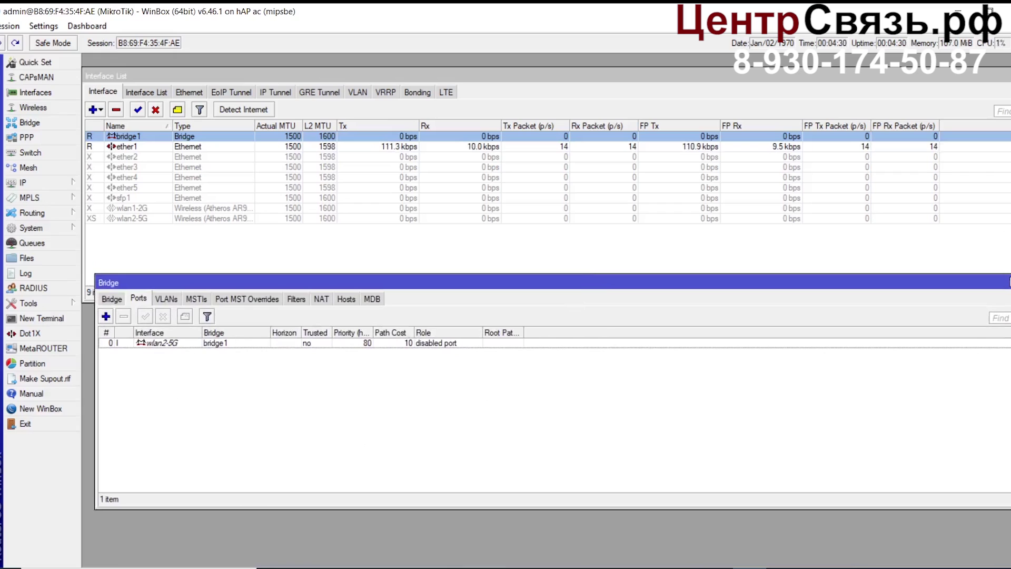
{"action": "key", "text": "Escape"}
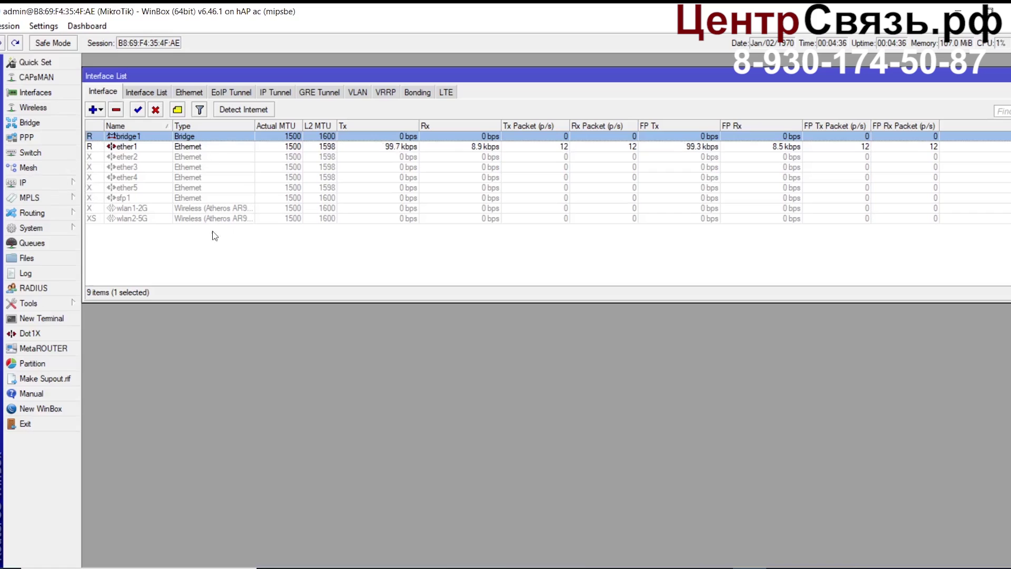
Step: Open the Firewall's NAT tab and add a new srcnat rule
{"action": "left_click", "coordinate": [58, 185]}
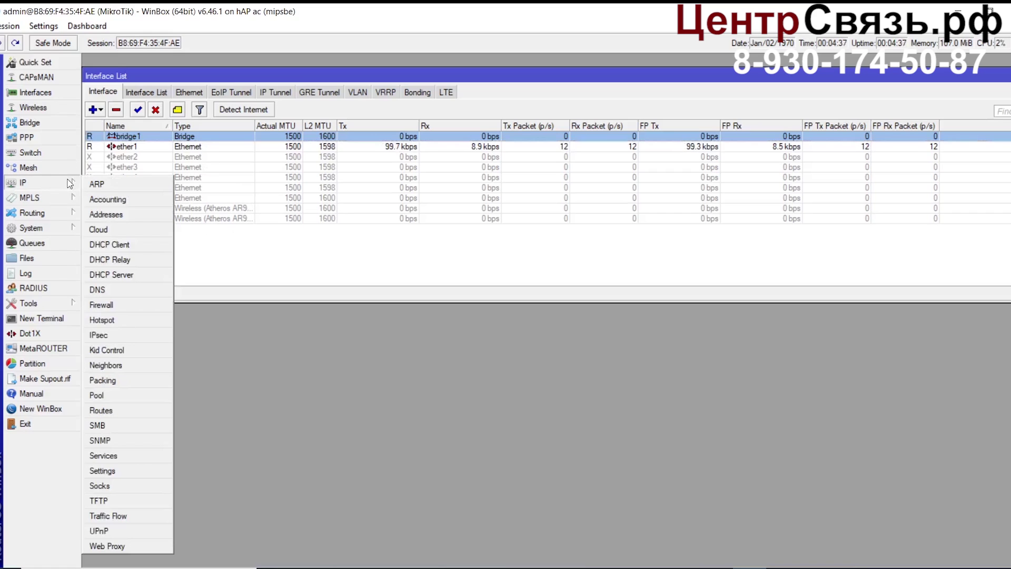
{"action": "left_click", "coordinate": [125, 305]}
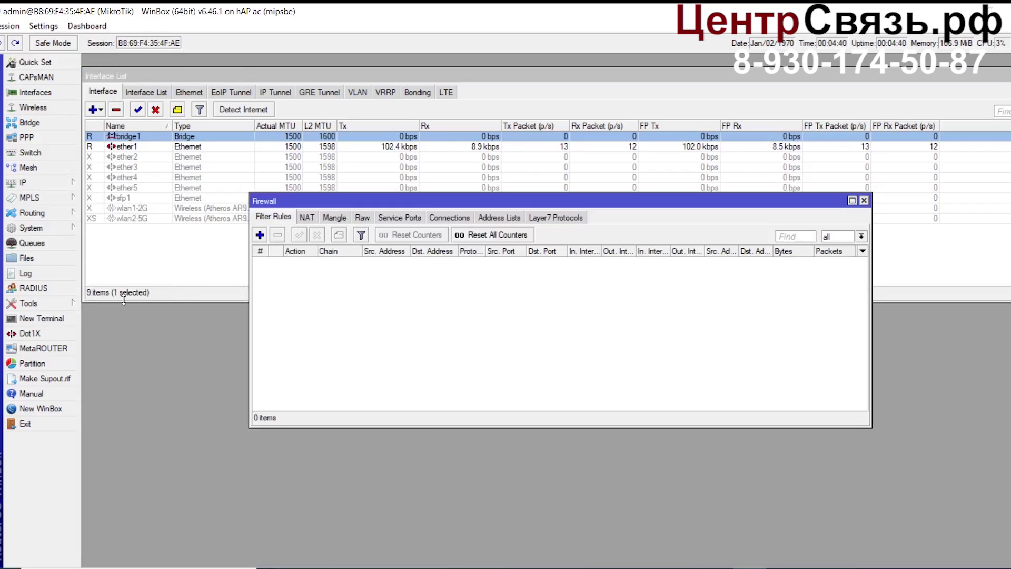
{"action": "left_click", "coordinate": [308, 218]}
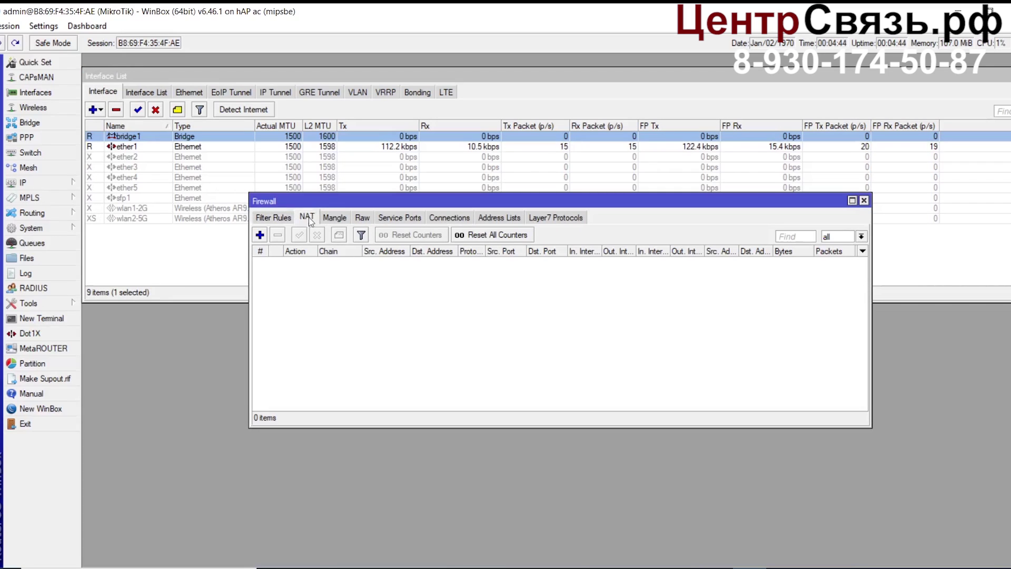
{"action": "left_click", "coordinate": [272, 218]}
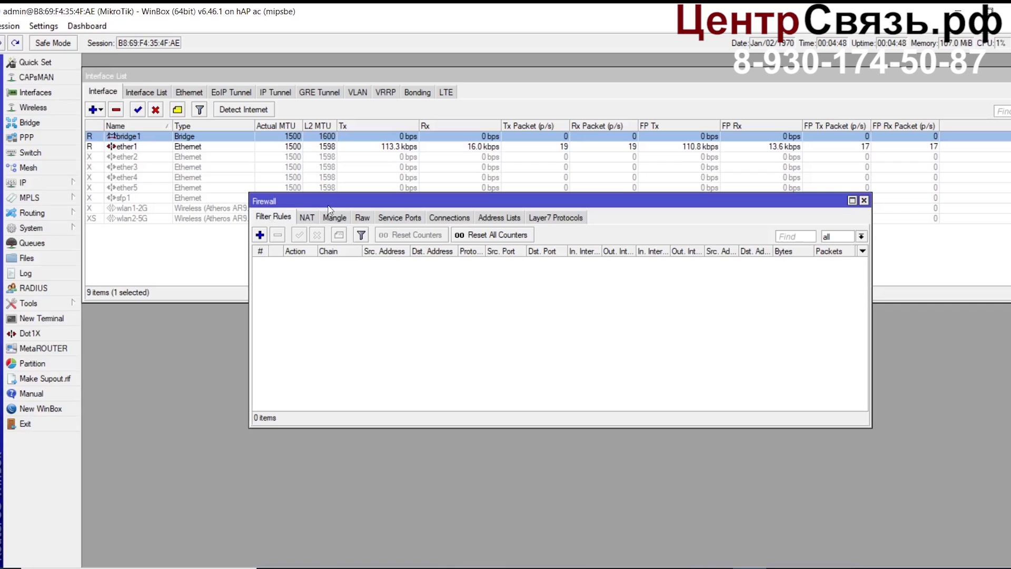
{"action": "left_click_drag", "start_coordinate": [330, 200], "coordinate": [183, 238]}
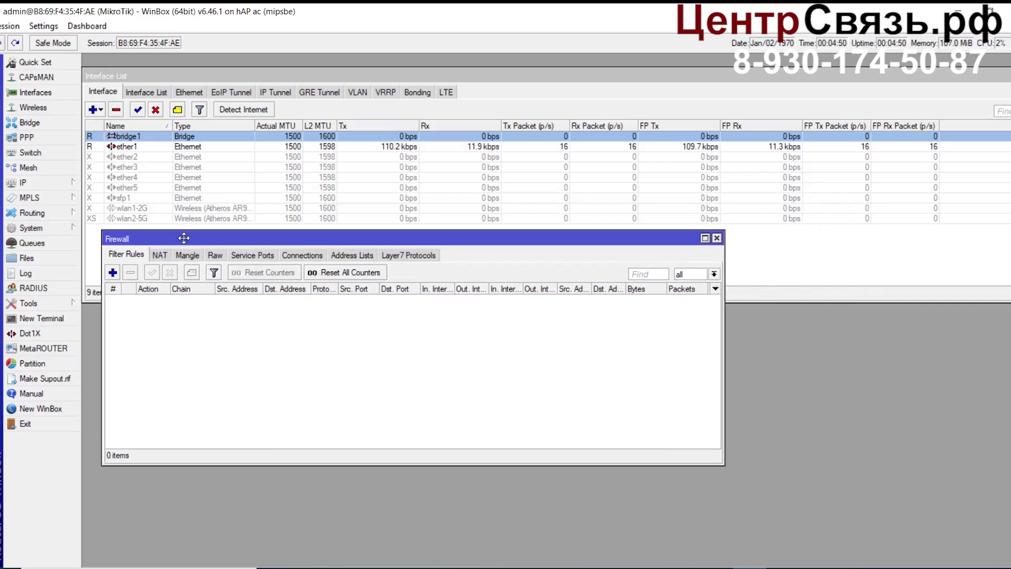
{"action": "left_click", "coordinate": [160, 255]}
{"action": "left_click", "coordinate": [113, 272]}
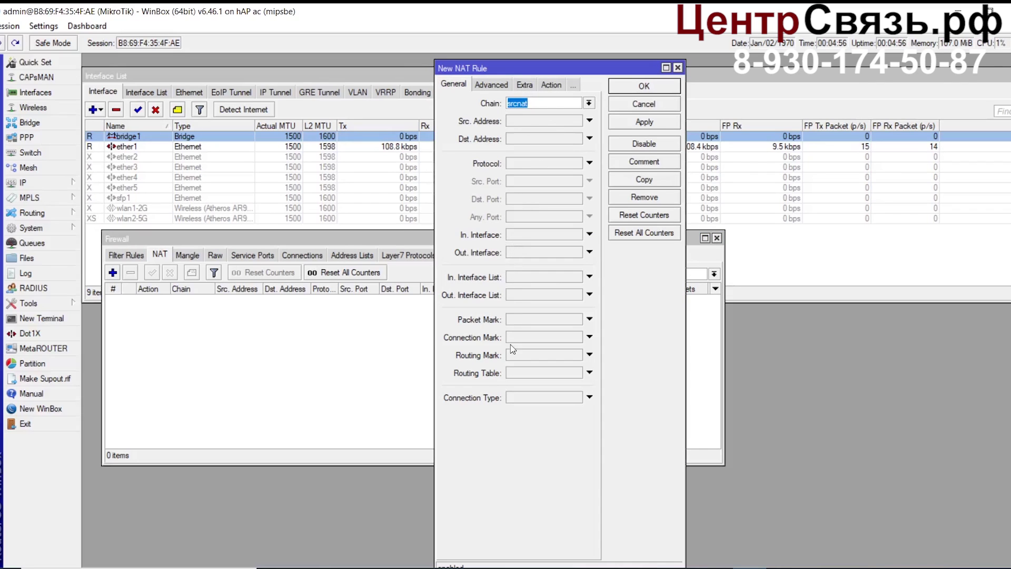
Step: Set the rule's Out. Interface to ether1 and its action to src-nat
{"action": "left_click", "coordinate": [526, 256]}
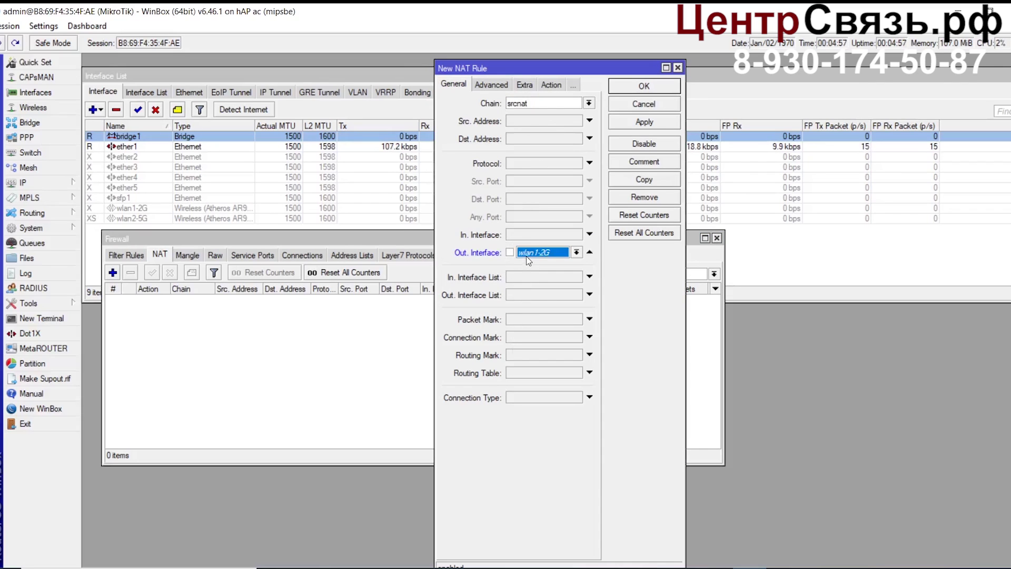
{"action": "left_click", "coordinate": [577, 253]}
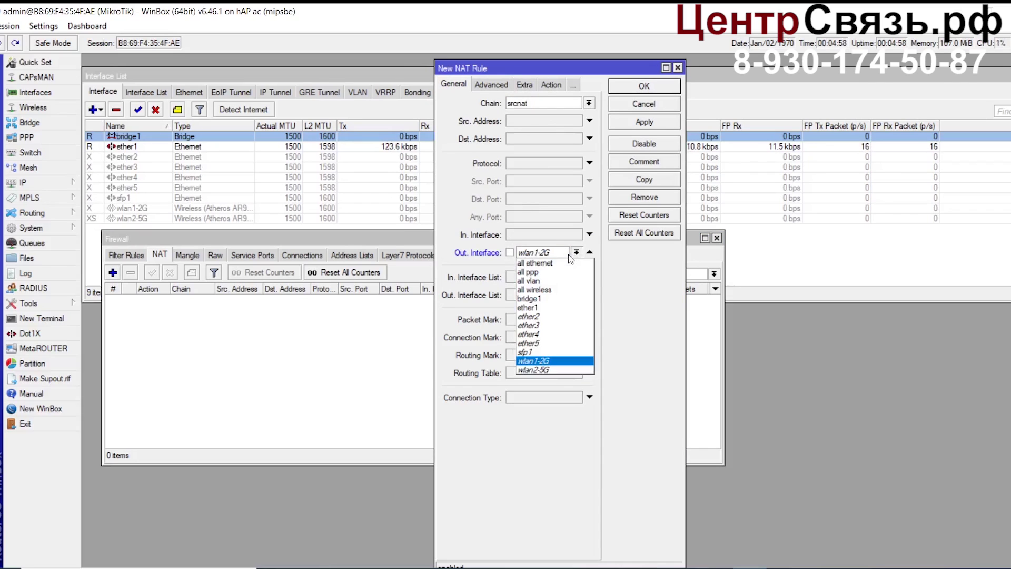
{"action": "left_click", "coordinate": [552, 308]}
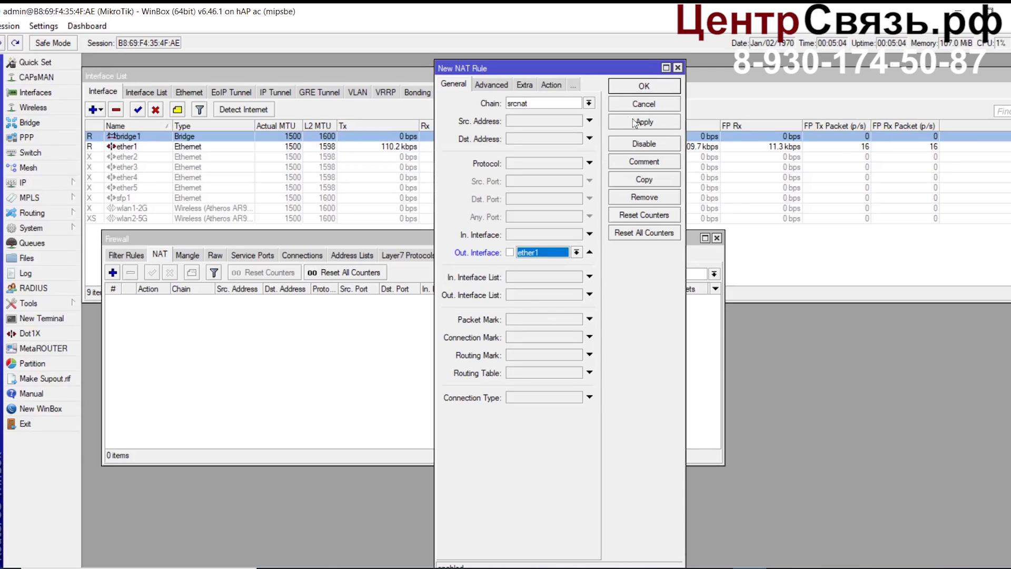
{"action": "left_click", "coordinate": [556, 82]}
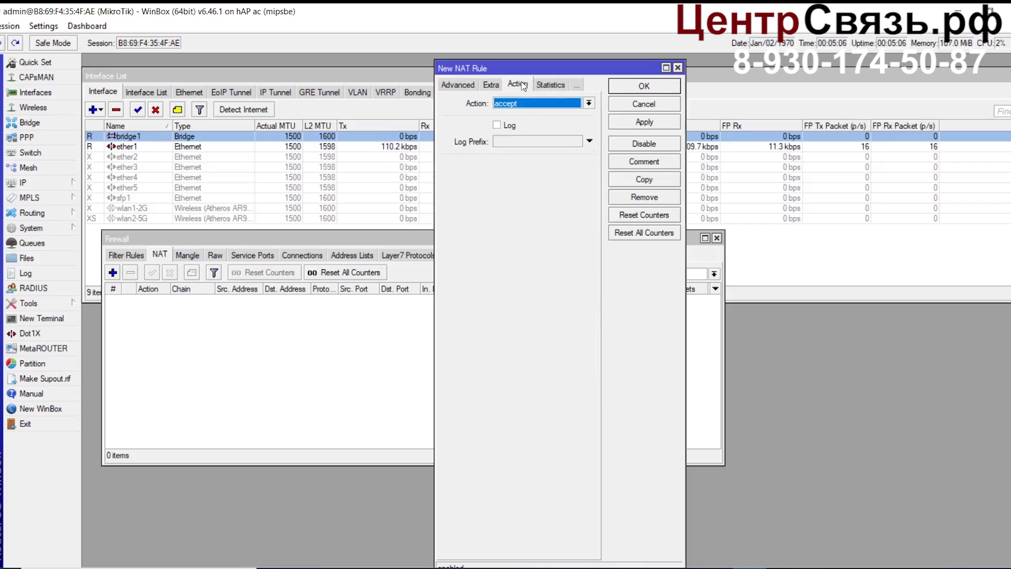
{"action": "left_click", "coordinate": [527, 106]}
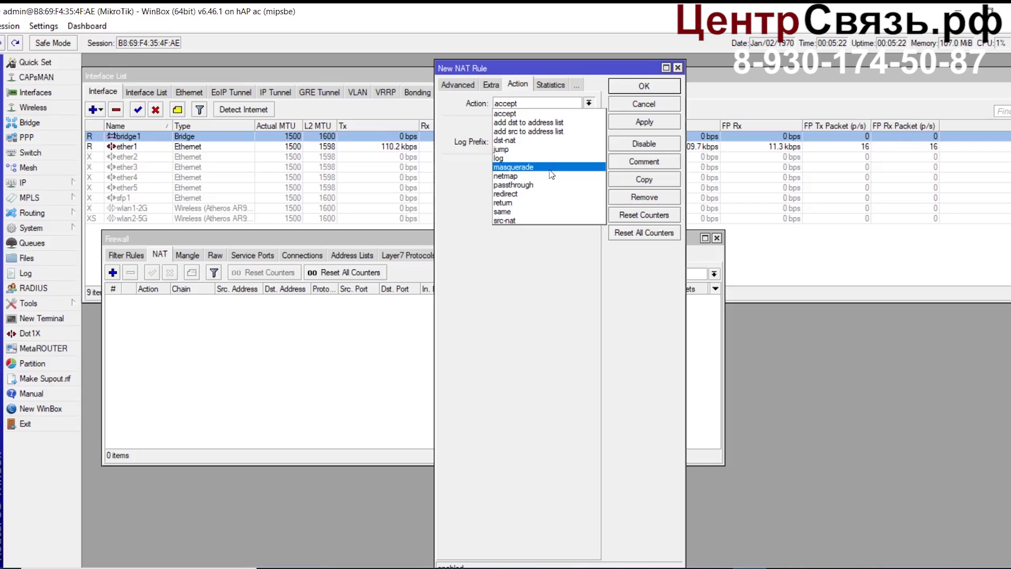
{"action": "left_click", "coordinate": [540, 221]}
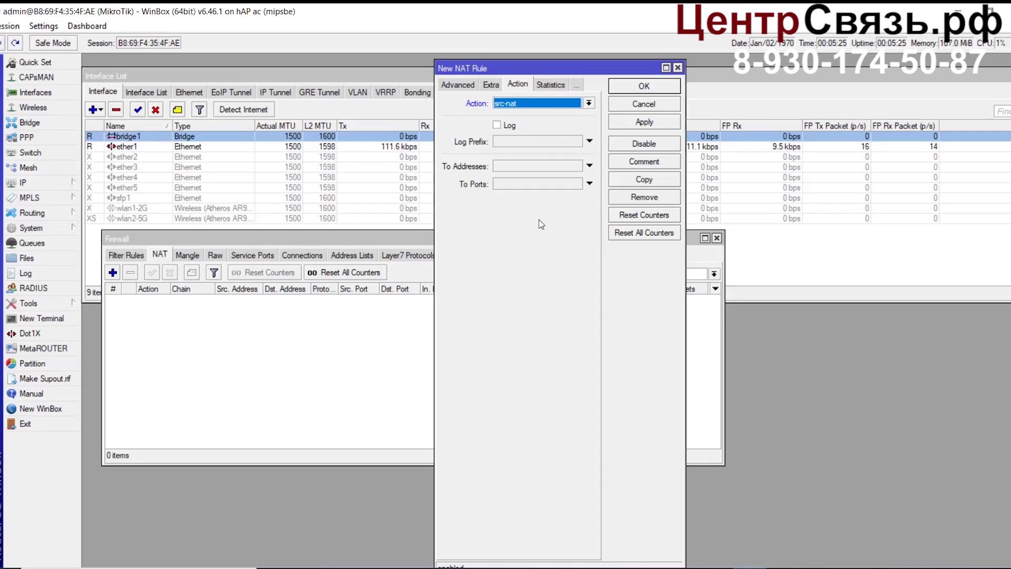
Step: Enter 192.168.30.243 as To Addresses and save the NAT rule
{"action": "left_click", "coordinate": [540, 166]}
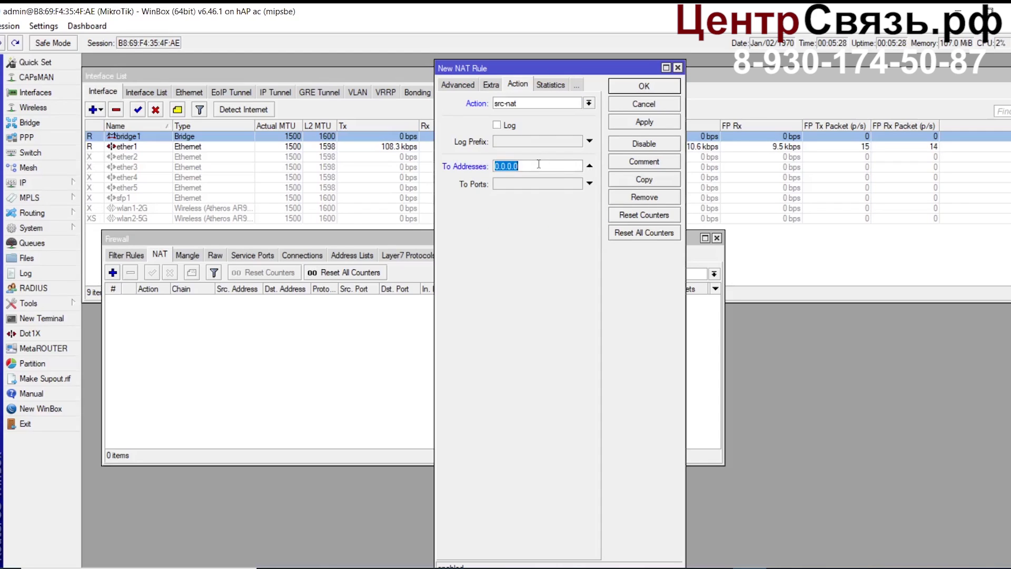
{"action": "type", "text": "192.168.30.243"}
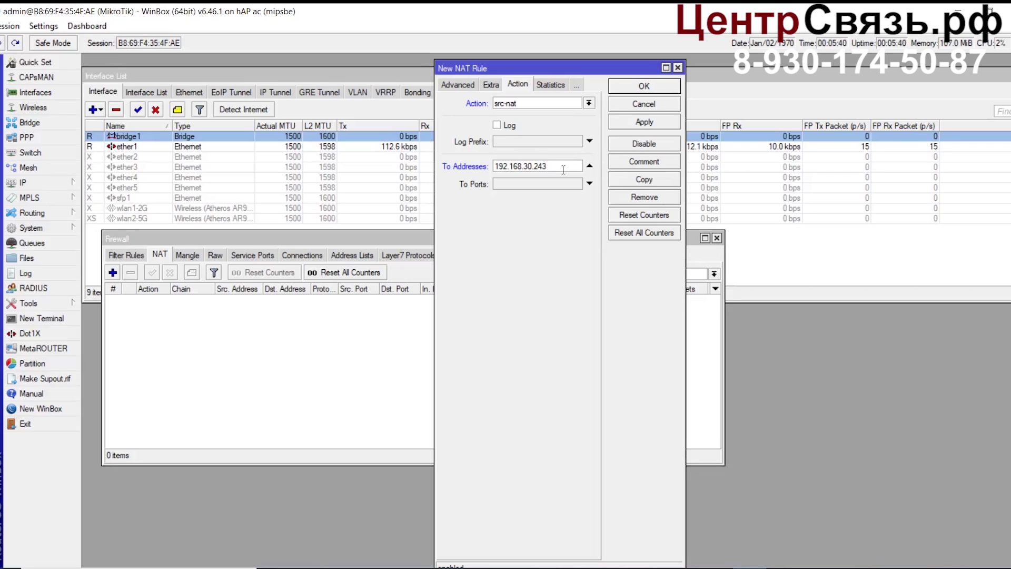
{"action": "left_click_drag", "start_coordinate": [559, 167], "coordinate": [496, 161]}
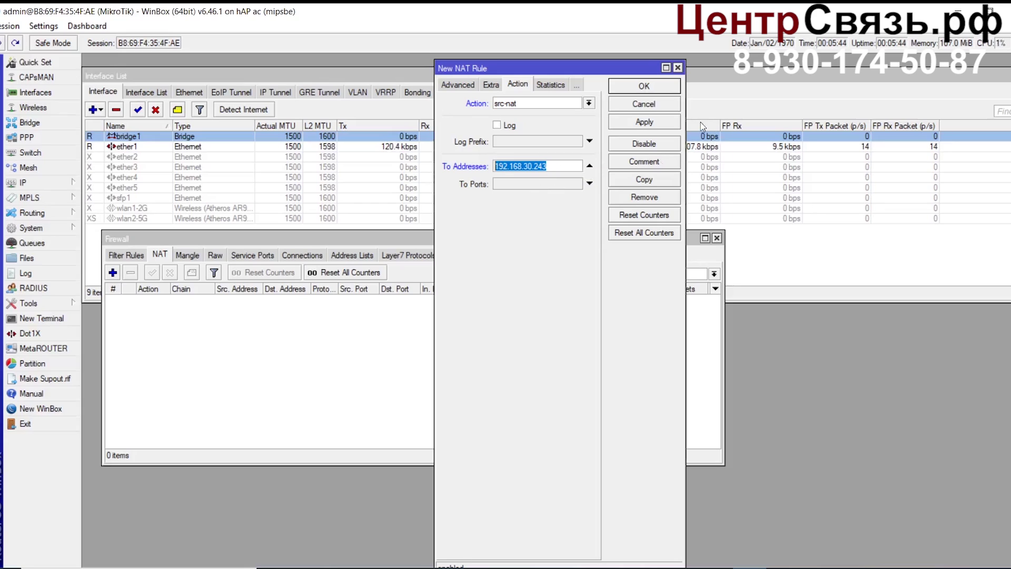
{"action": "left_click", "coordinate": [673, 125]}
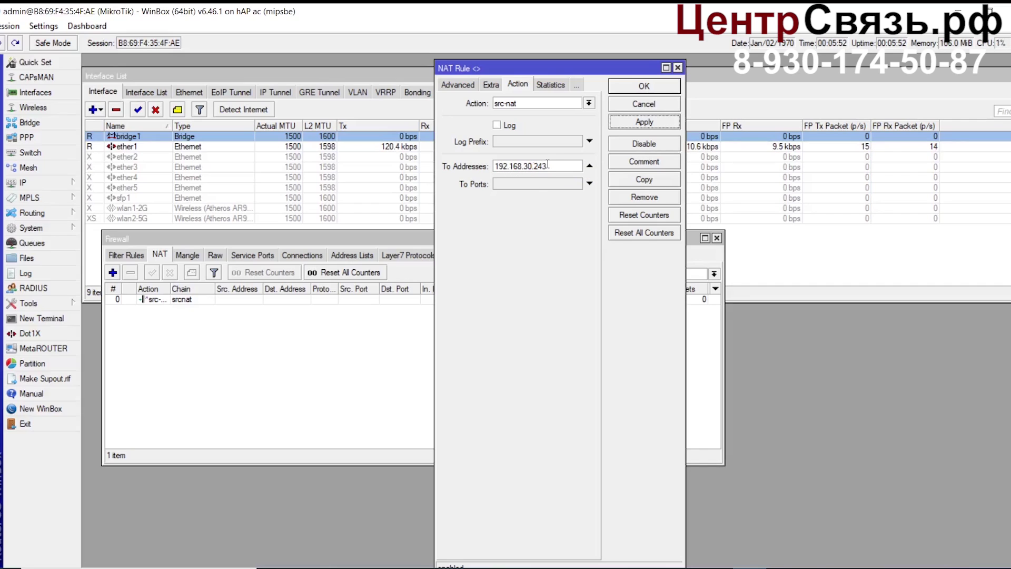
{"action": "left_click", "coordinate": [678, 87]}
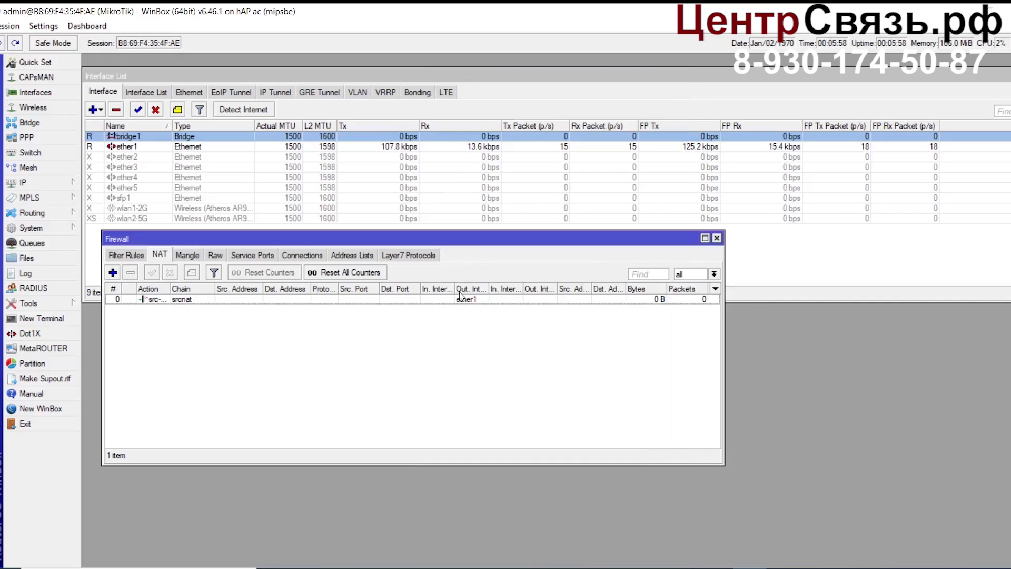
{"action": "left_click_drag", "start_coordinate": [435, 239], "coordinate": [421, 318]}
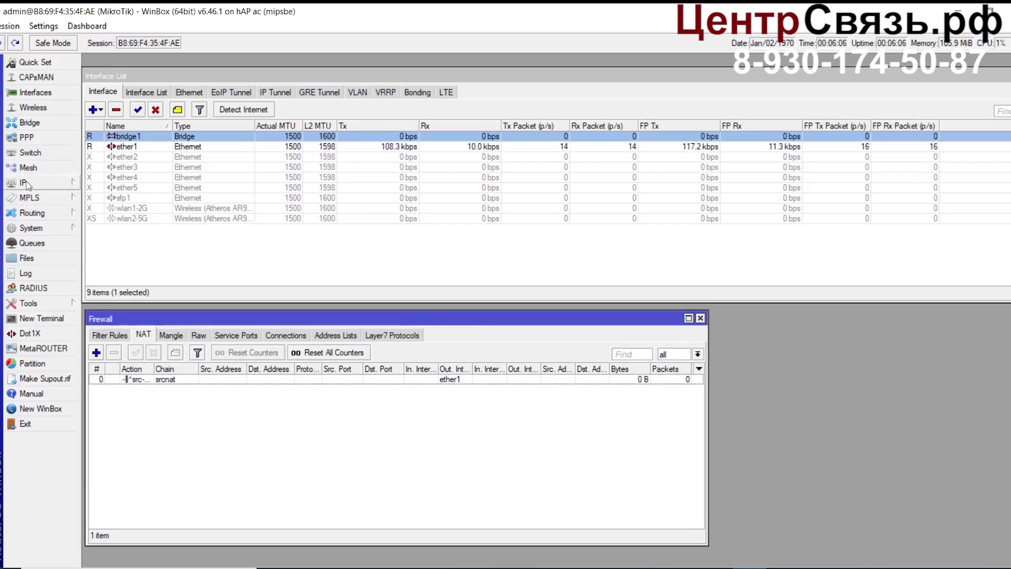
{"action": "left_click", "coordinate": [68, 189]}
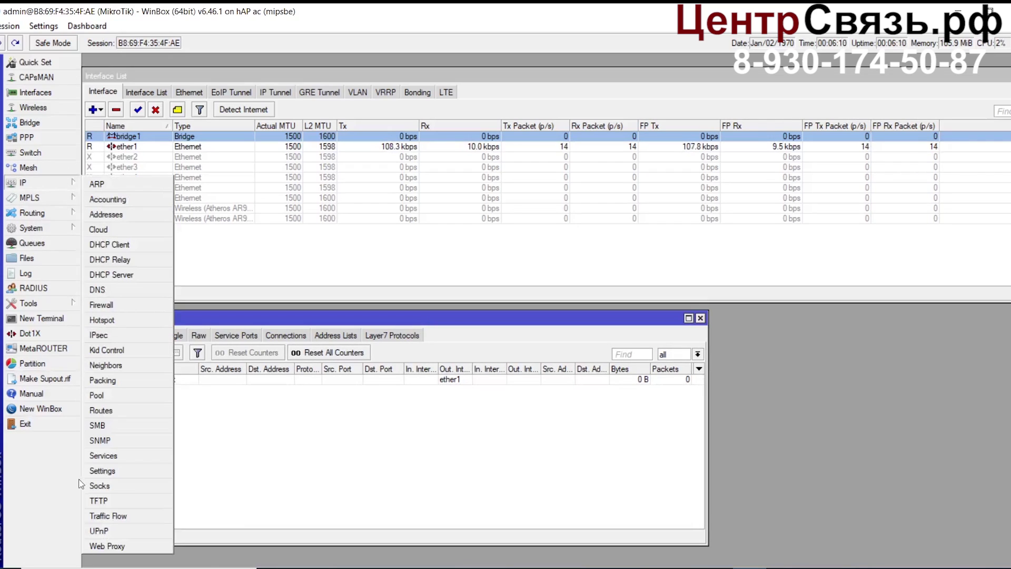
Step: Open IP Settings with IP forwarding on beside the empty Firewall Filter Rules list
{"action": "left_click", "coordinate": [95, 470]}
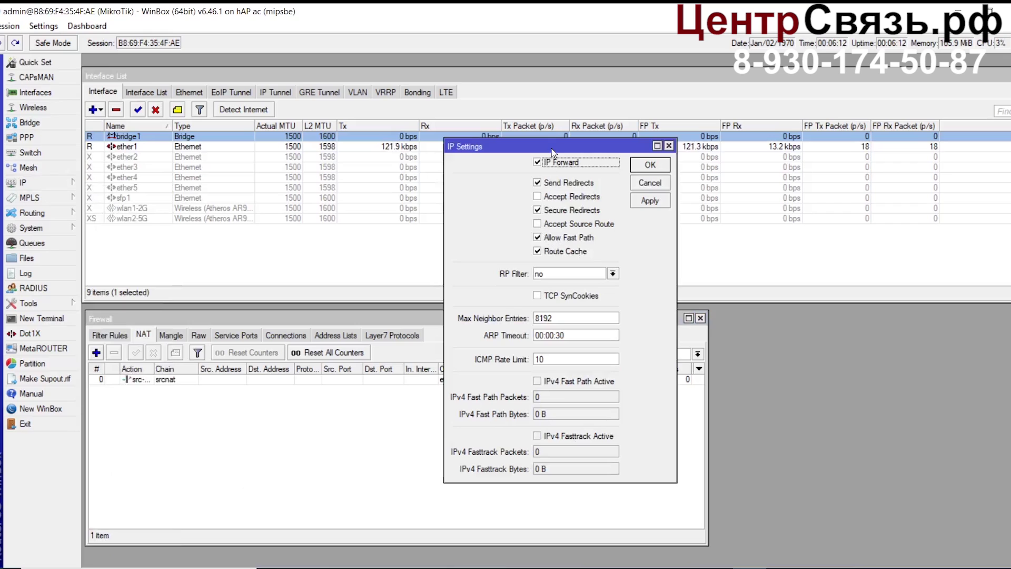
{"action": "left_click_drag", "start_coordinate": [551, 149], "coordinate": [894, 216]}
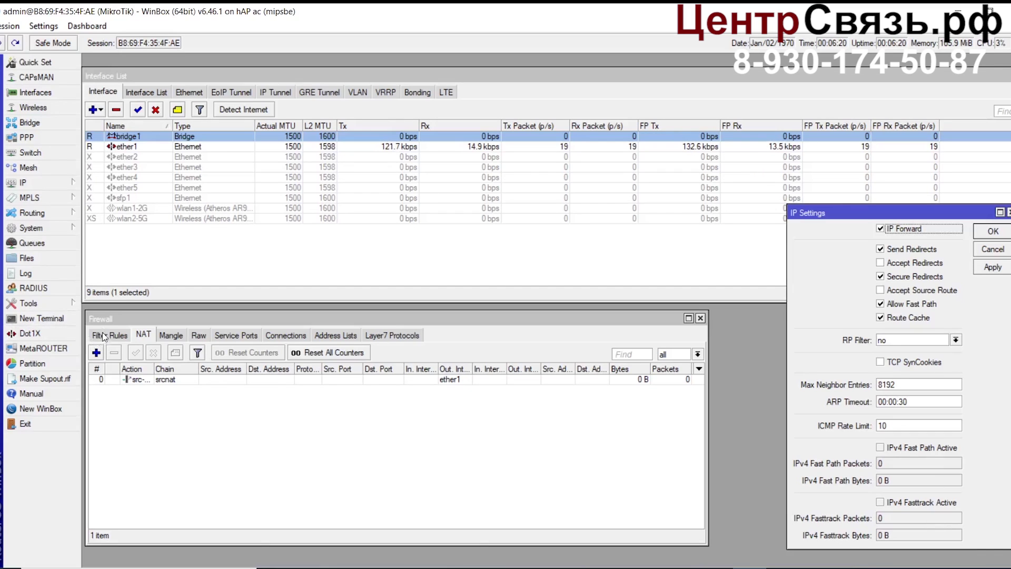
{"action": "left_click", "coordinate": [24, 182]}
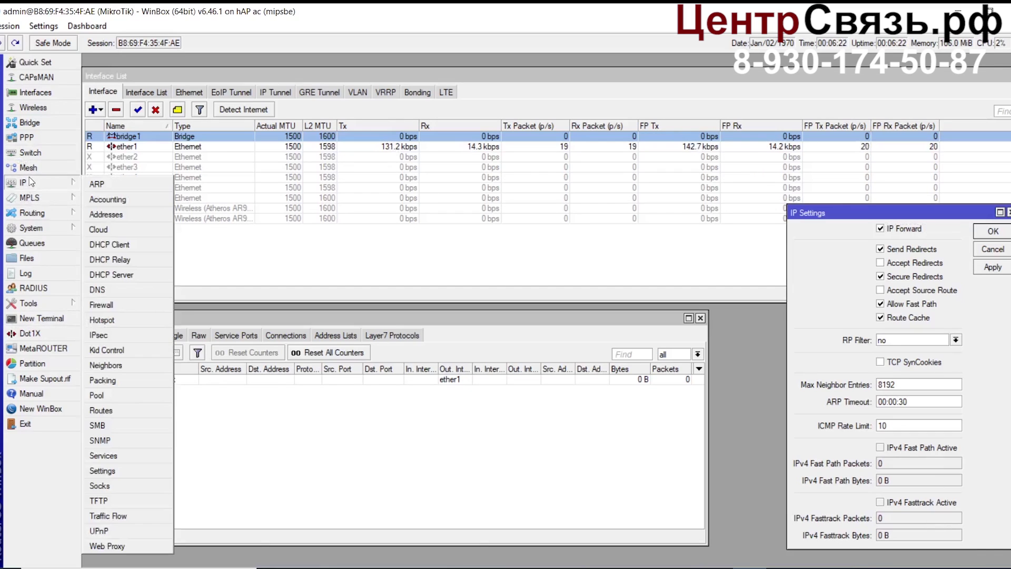
{"action": "left_click", "coordinate": [101, 304]}
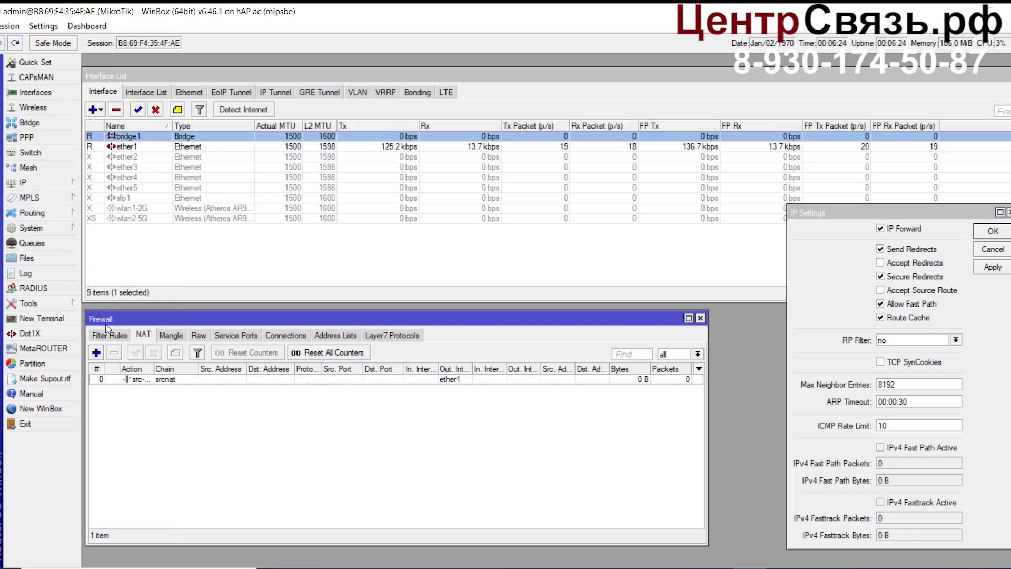
{"action": "left_click", "coordinate": [109, 336]}
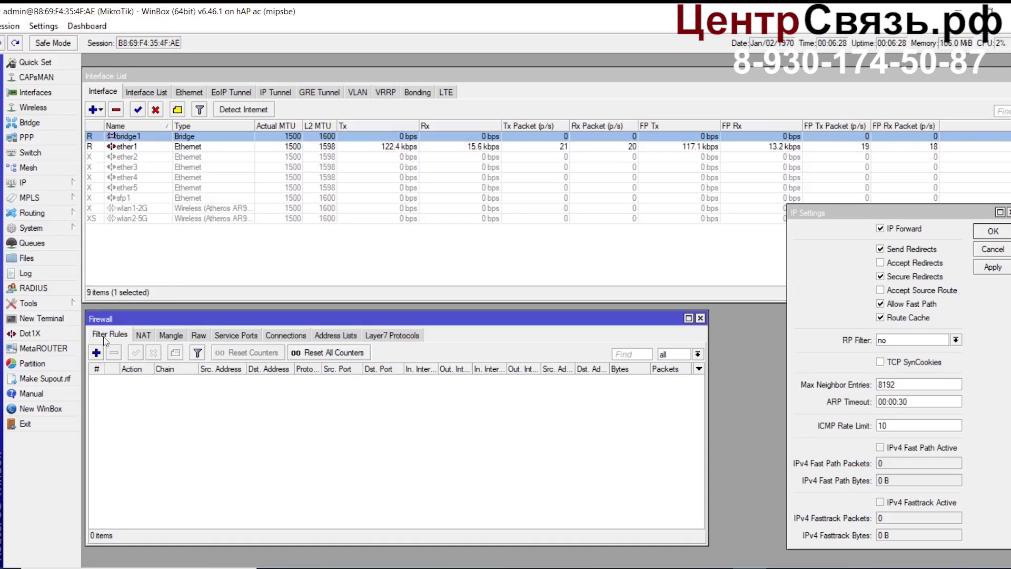
Step: Add a forward fasttrack-connection rule matching established and related connections
{"action": "left_click", "coordinate": [96, 353]}
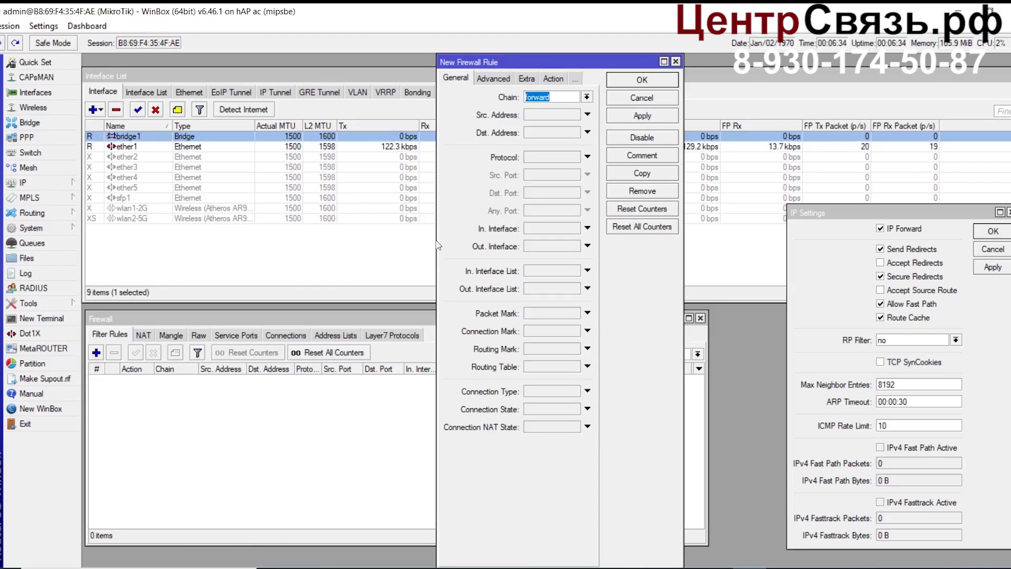
{"action": "left_click_drag", "start_coordinate": [437, 240], "coordinate": [320, 240]}
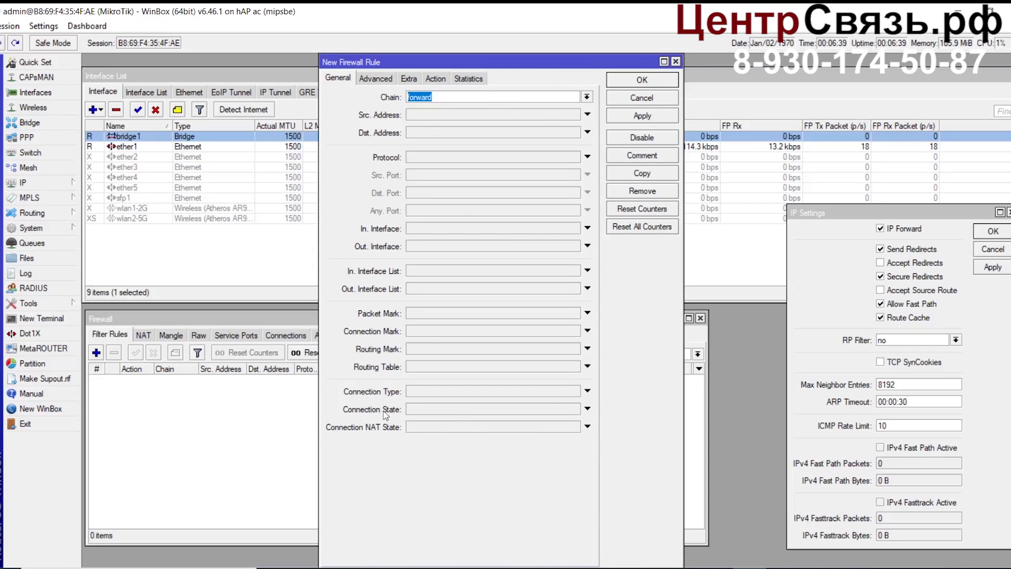
{"action": "left_click", "coordinate": [415, 409]}
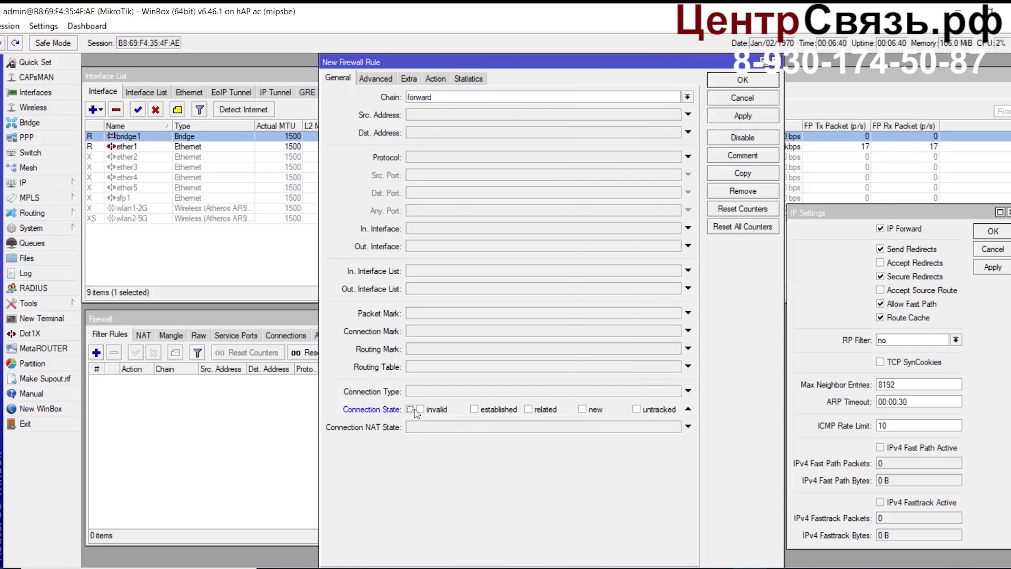
{"action": "left_click", "coordinate": [485, 415]}
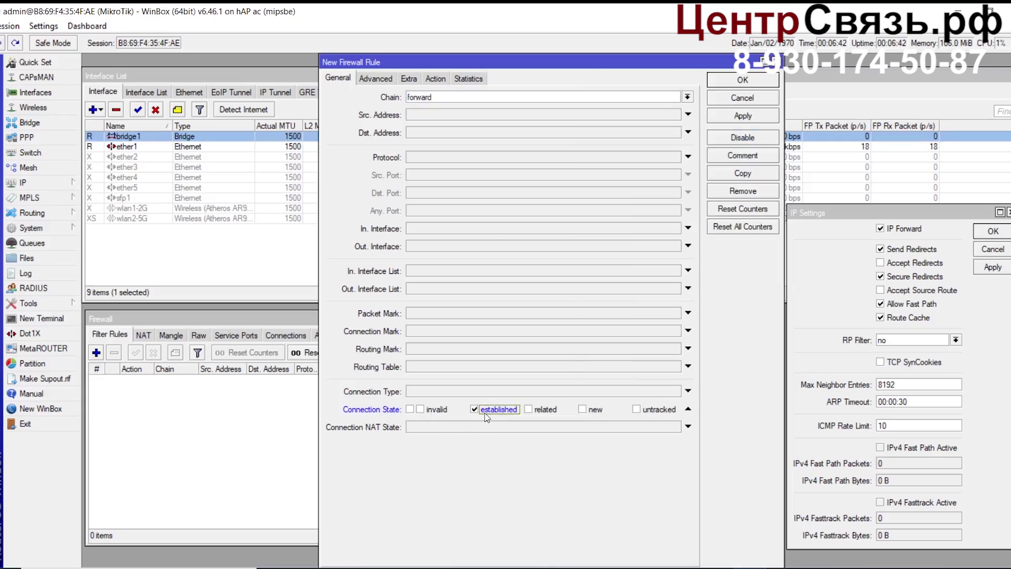
{"action": "left_click", "coordinate": [536, 411]}
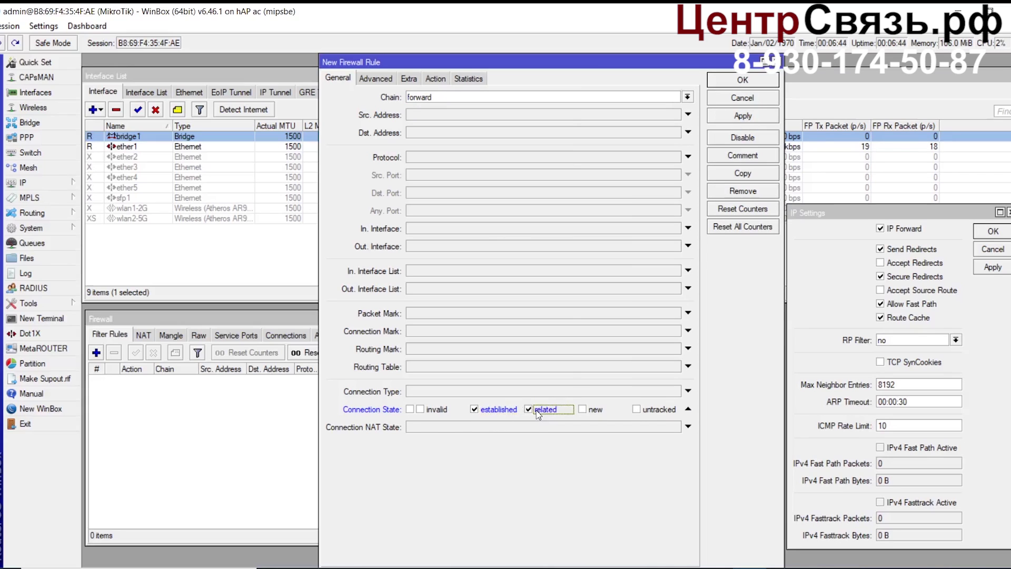
{"action": "left_click", "coordinate": [436, 79]}
{"action": "left_click", "coordinate": [435, 100]}
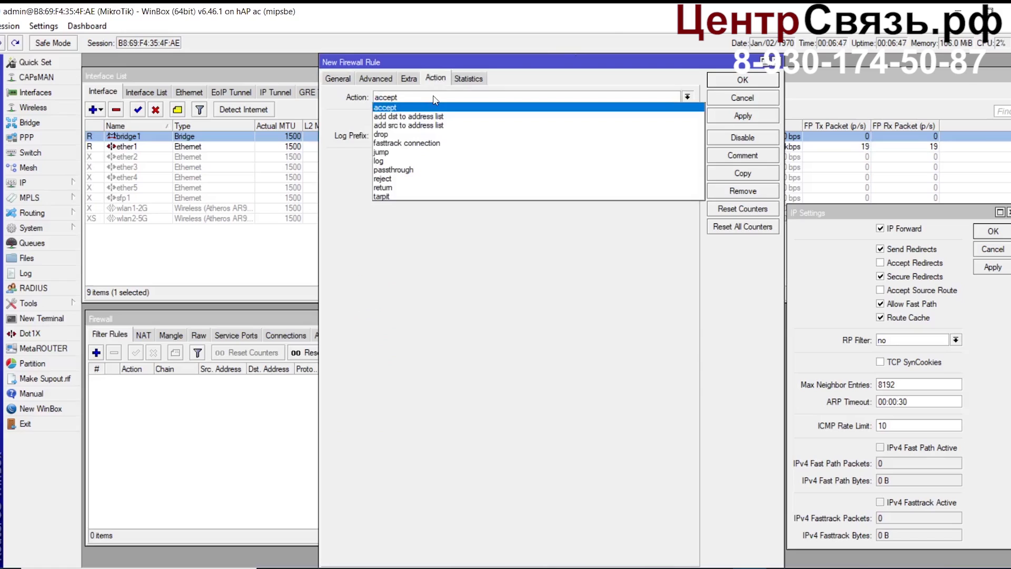
{"action": "left_click", "coordinate": [433, 140]}
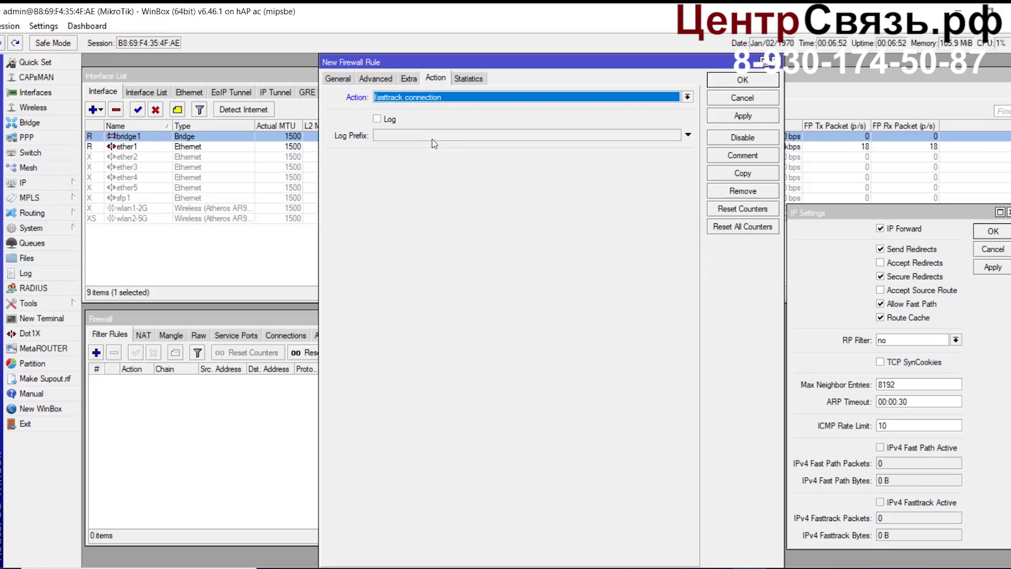
{"action": "left_click", "coordinate": [744, 117]}
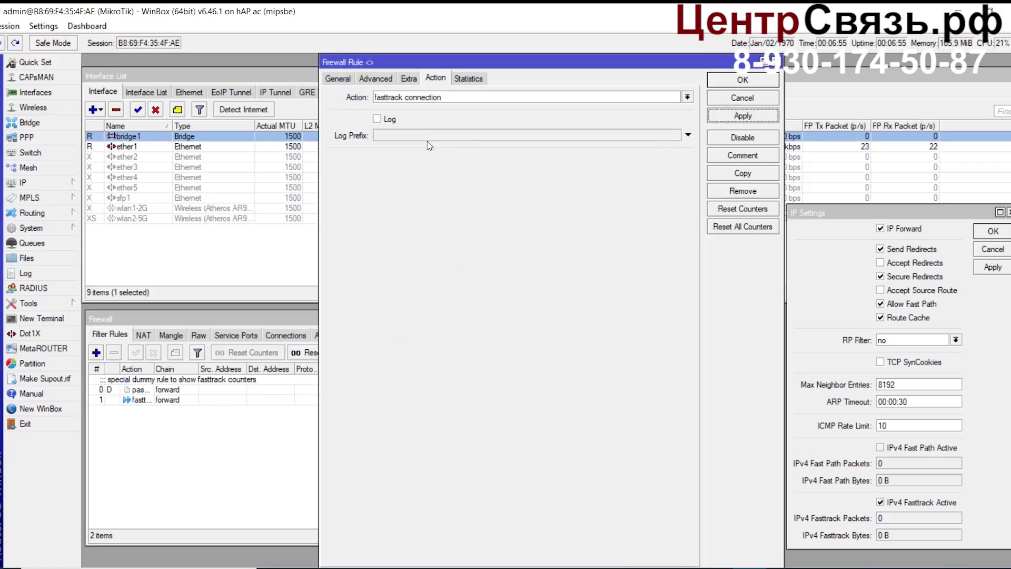
{"action": "left_click", "coordinate": [743, 80]}
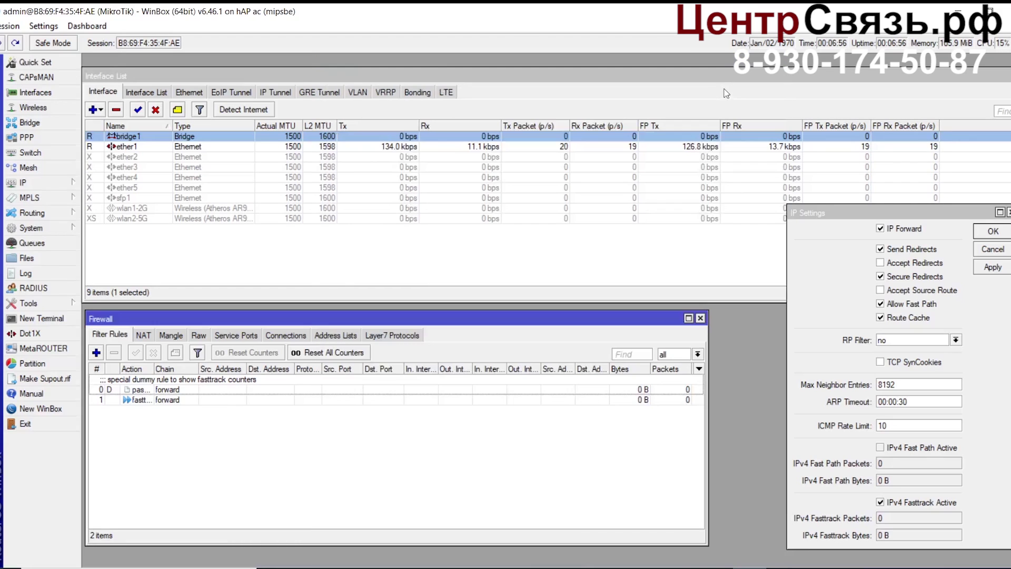
Step: Add a forward accept rule matching established and related connections
{"action": "left_click", "coordinate": [97, 353]}
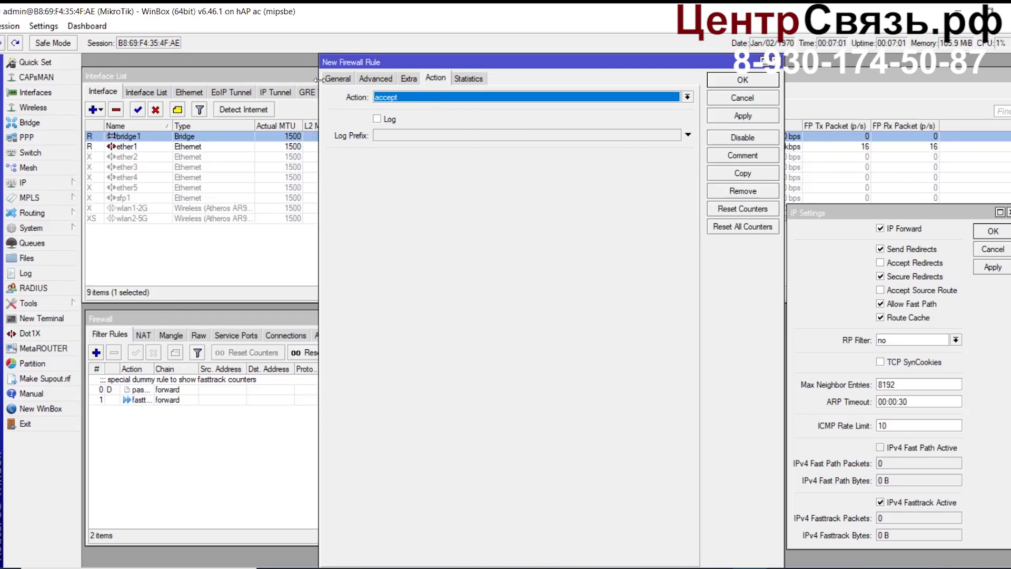
{"action": "left_click", "coordinate": [337, 78]}
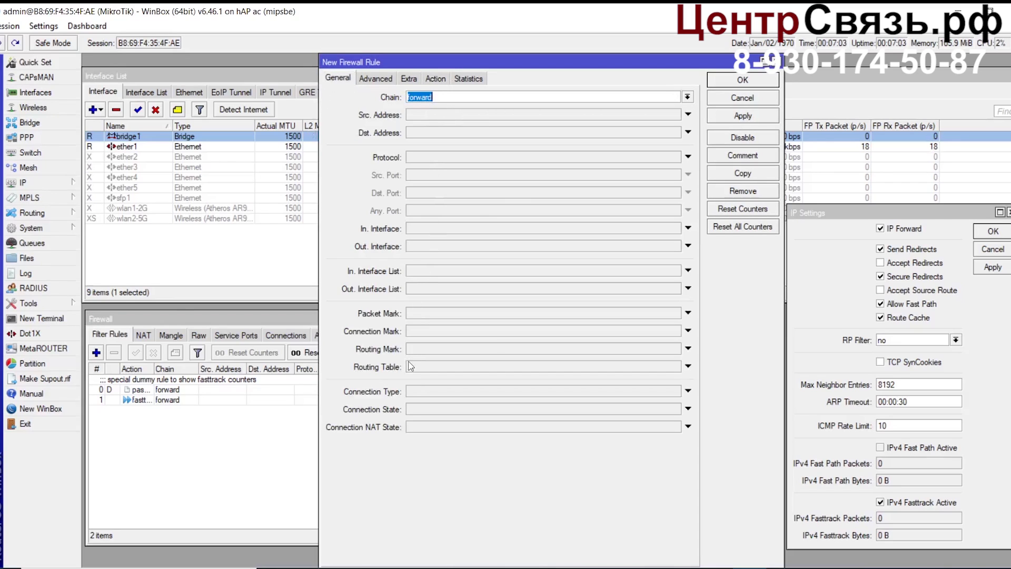
{"action": "left_click", "coordinate": [417, 409]}
{"action": "left_click", "coordinate": [490, 409]}
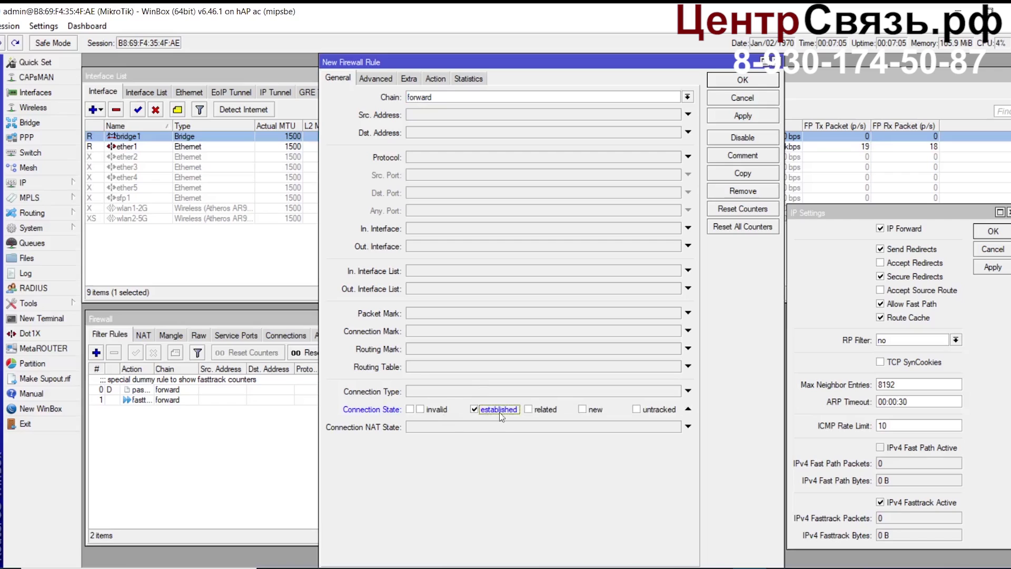
{"action": "left_click", "coordinate": [550, 409]}
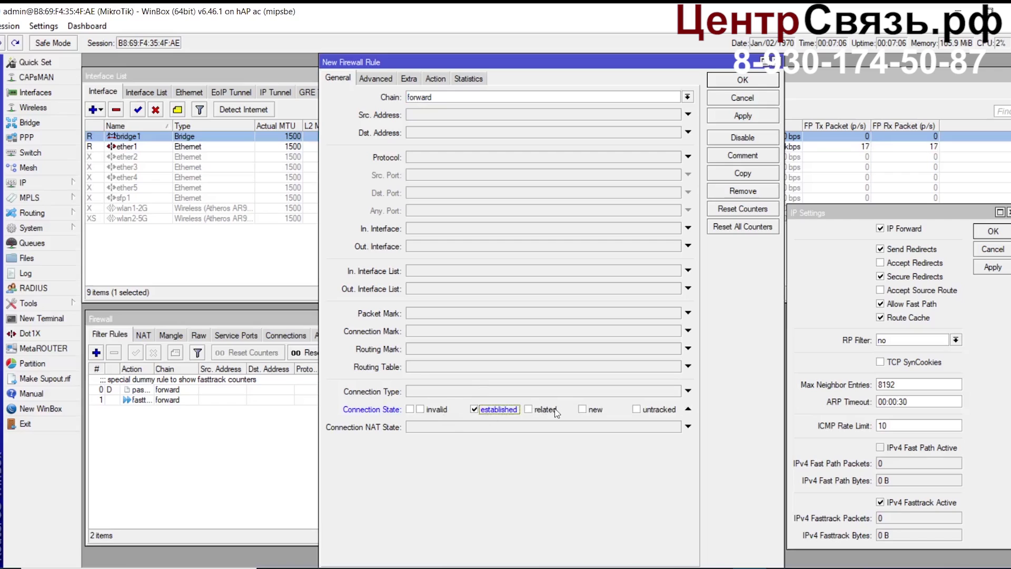
{"action": "left_click", "coordinate": [435, 78]}
{"action": "left_click", "coordinate": [762, 116]}
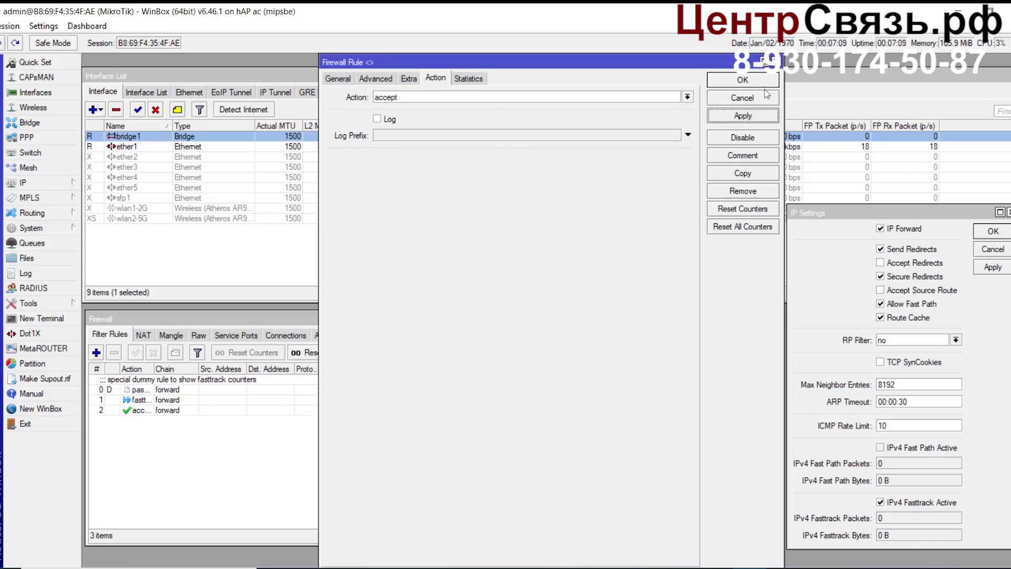
{"action": "left_click", "coordinate": [766, 82]}
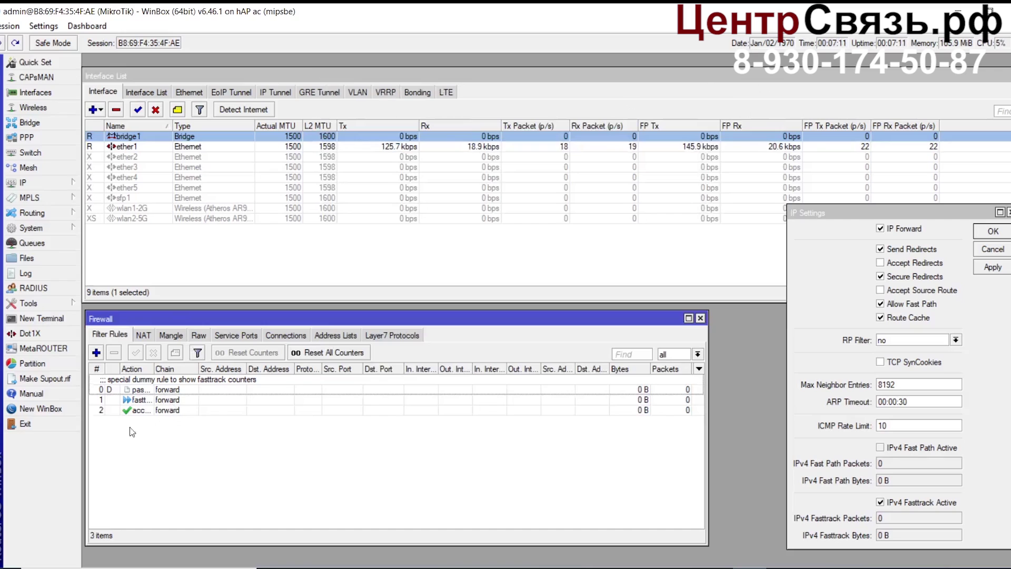
Step: Add a forward drop rule matching invalid connections
{"action": "left_click", "coordinate": [96, 353]}
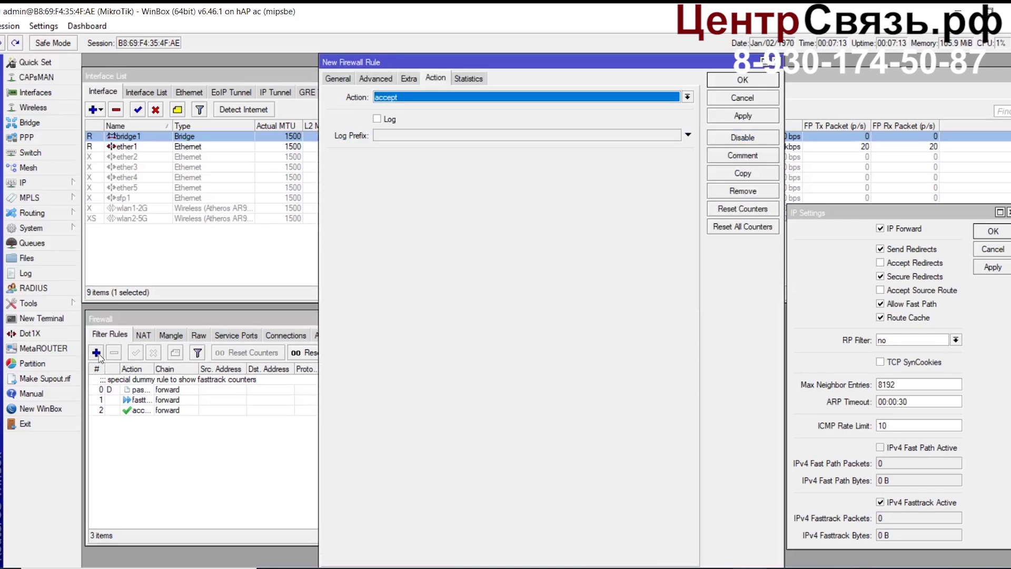
{"action": "left_click", "coordinate": [440, 99]}
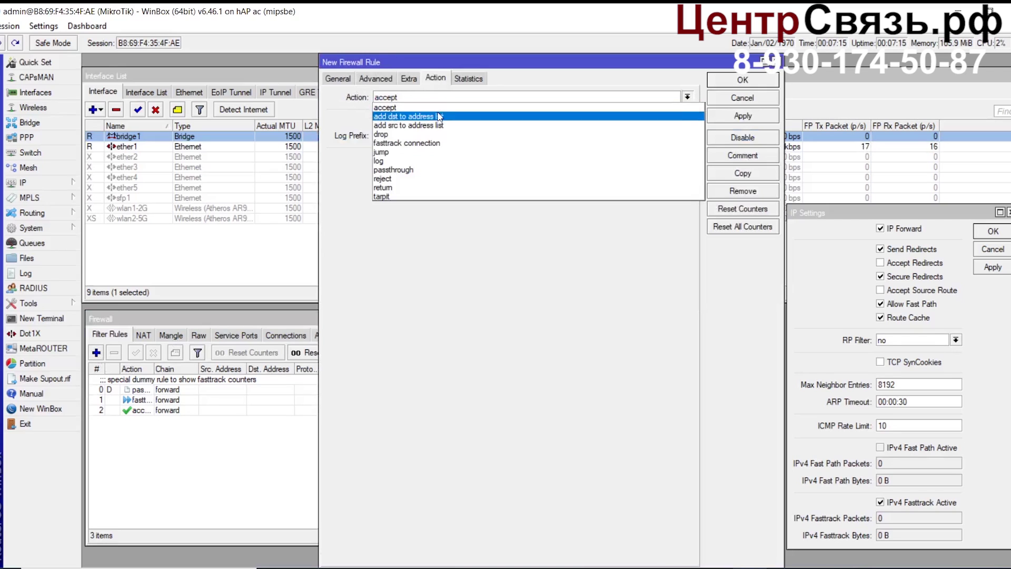
{"action": "left_click", "coordinate": [342, 82]}
{"action": "left_click", "coordinate": [343, 82]}
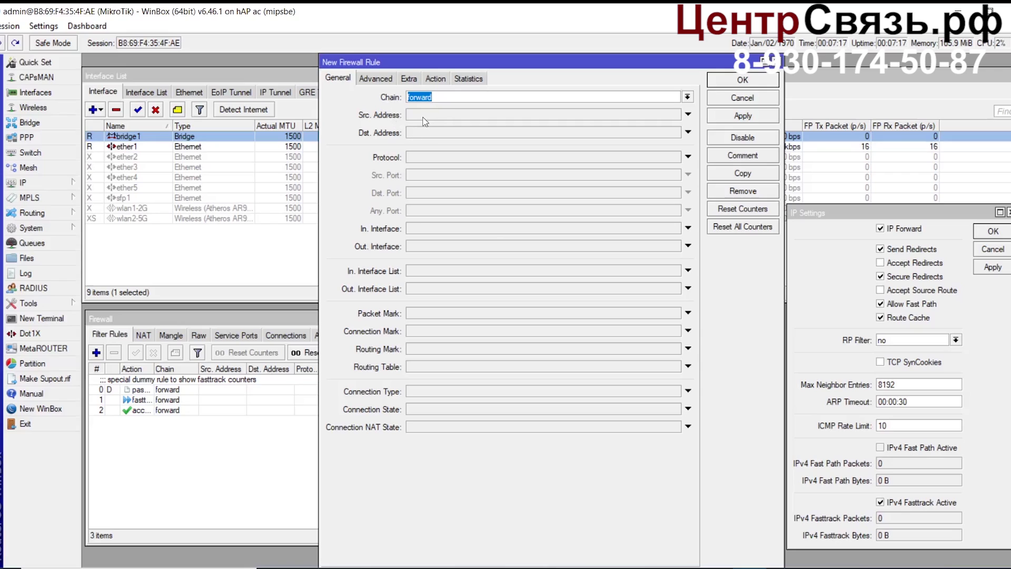
{"action": "left_click", "coordinate": [411, 416]}
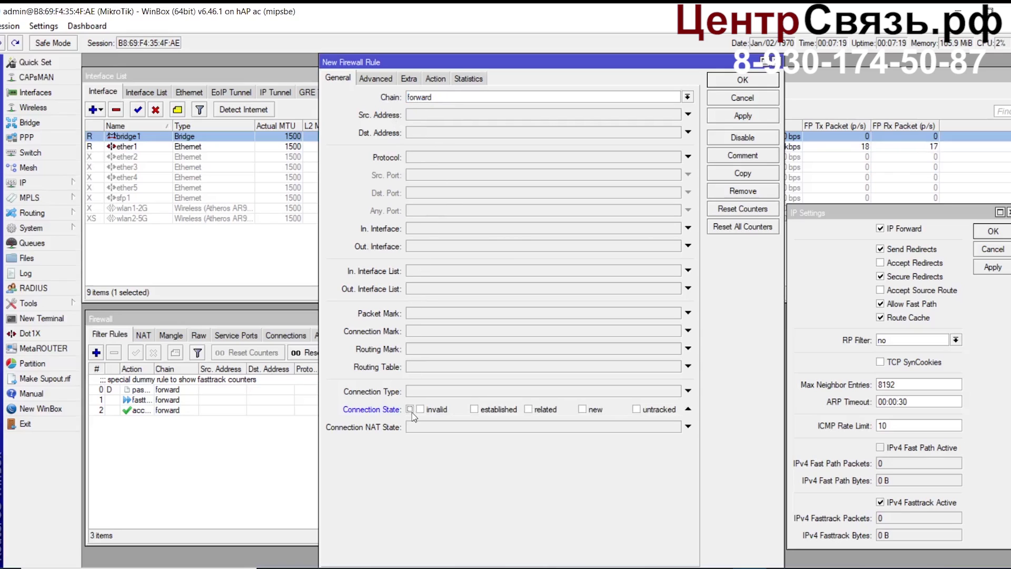
{"action": "left_click", "coordinate": [443, 413]}
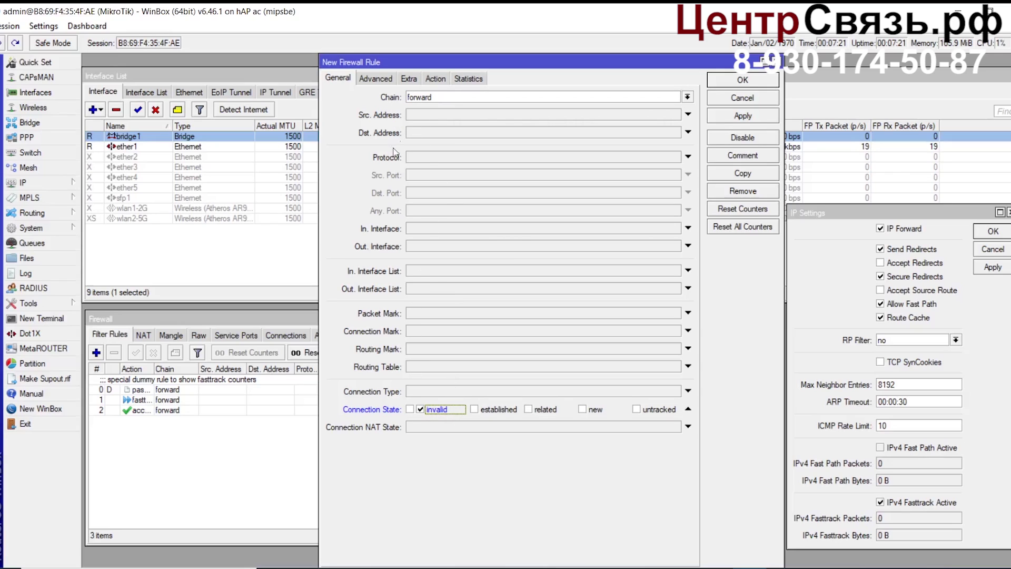
{"action": "left_click", "coordinate": [439, 76]}
{"action": "left_click", "coordinate": [447, 97]}
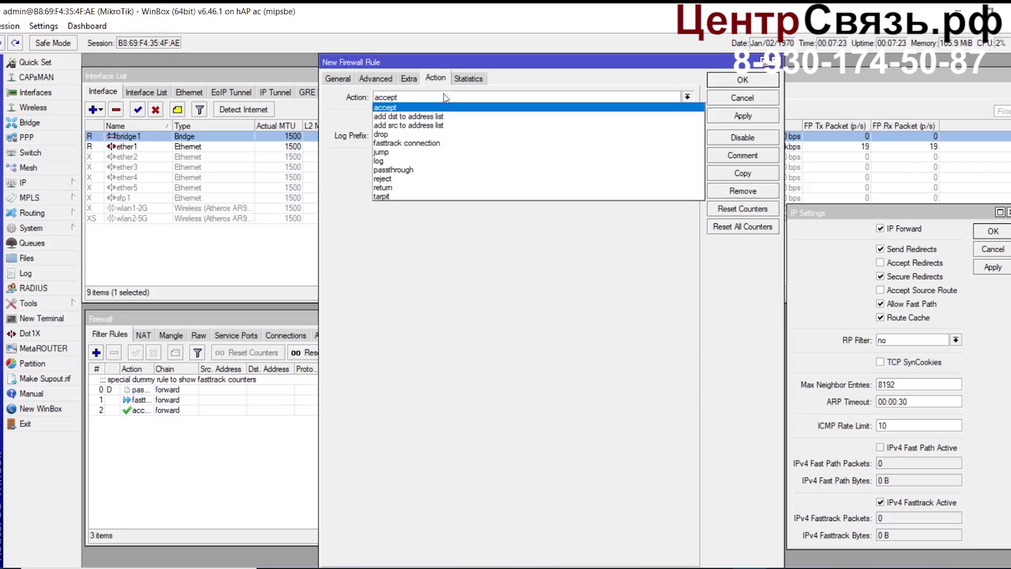
{"action": "left_click", "coordinate": [435, 140]}
{"action": "left_click", "coordinate": [757, 116]}
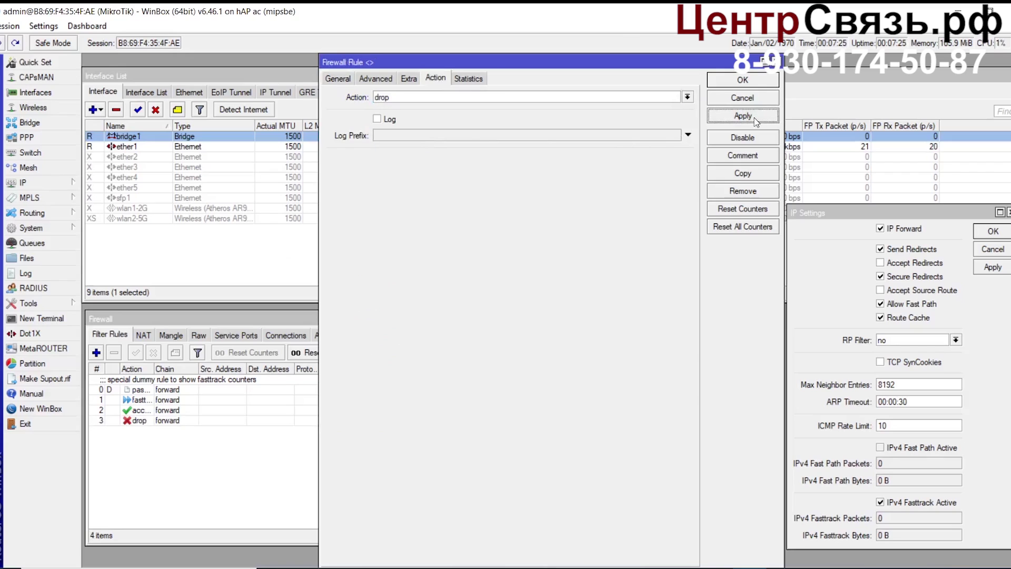
{"action": "left_click", "coordinate": [742, 80]}
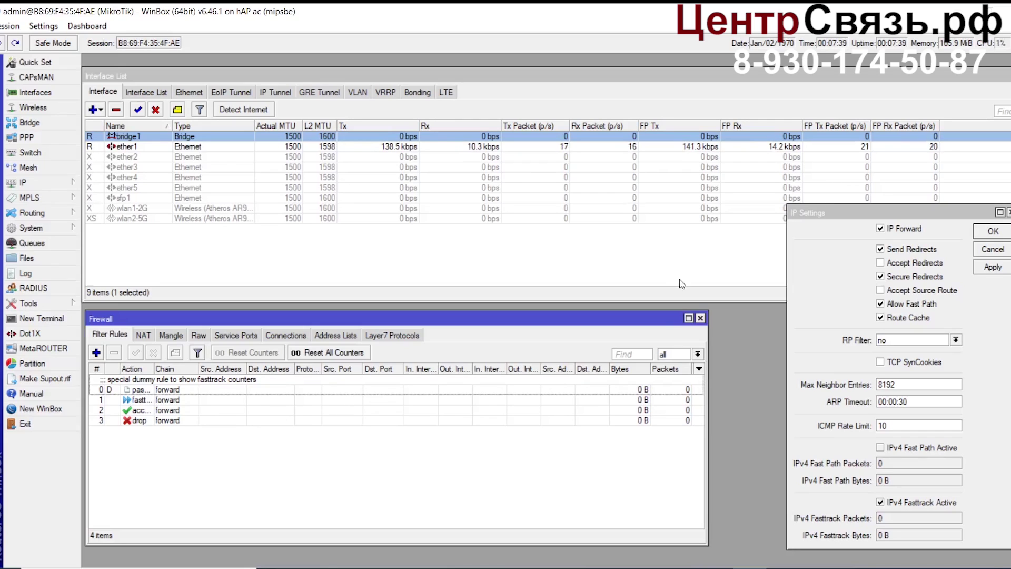
Step: Glance at the NAT and Mangle tabs, then close the Firewall and IP Settings windows
{"action": "left_click", "coordinate": [143, 335]}
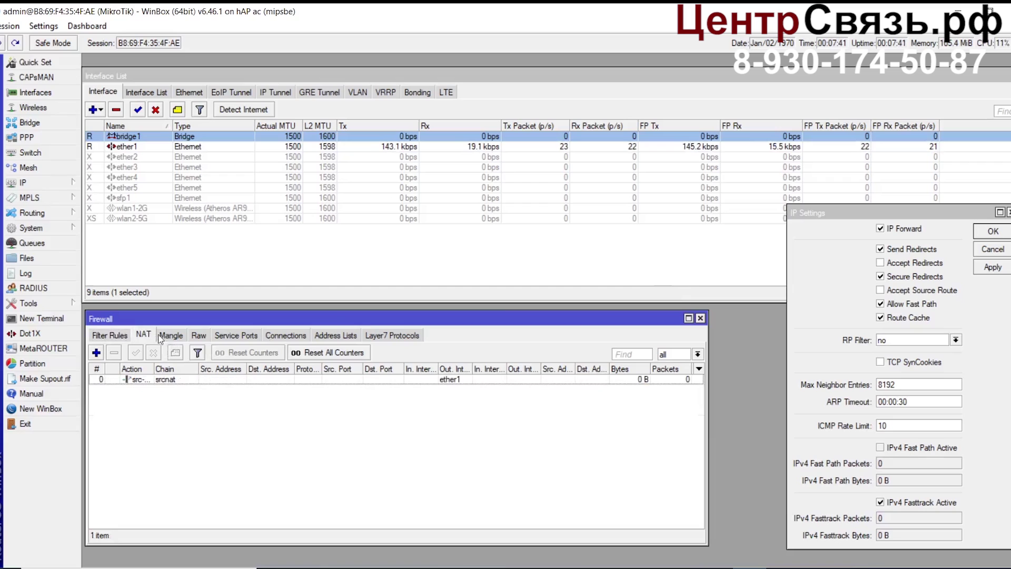
{"action": "left_click", "coordinate": [162, 337]}
{"action": "left_click", "coordinate": [144, 341]}
{"action": "left_click", "coordinate": [118, 341]}
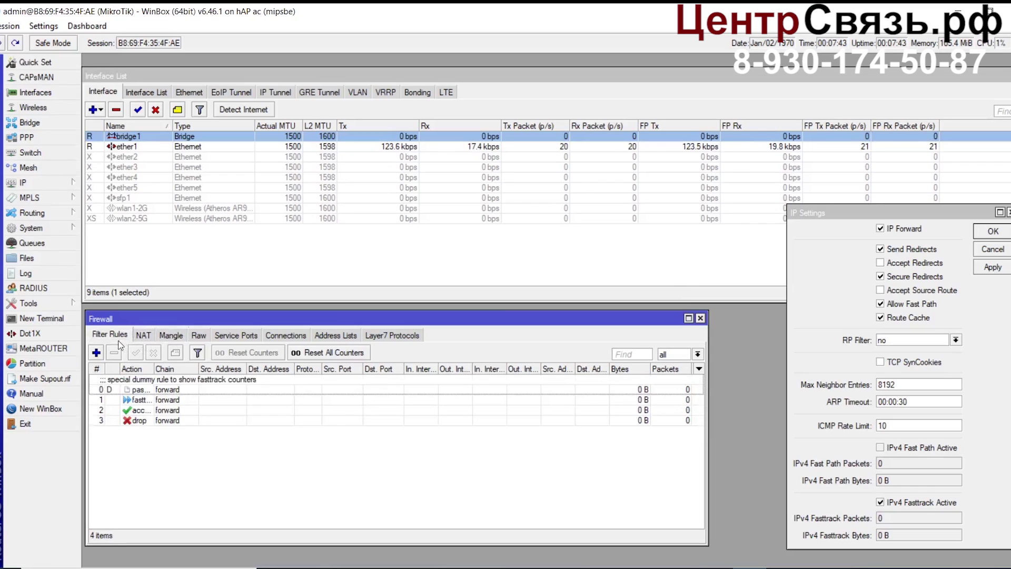
{"action": "left_click", "coordinate": [701, 319]}
{"action": "left_click", "coordinate": [1009, 213]}
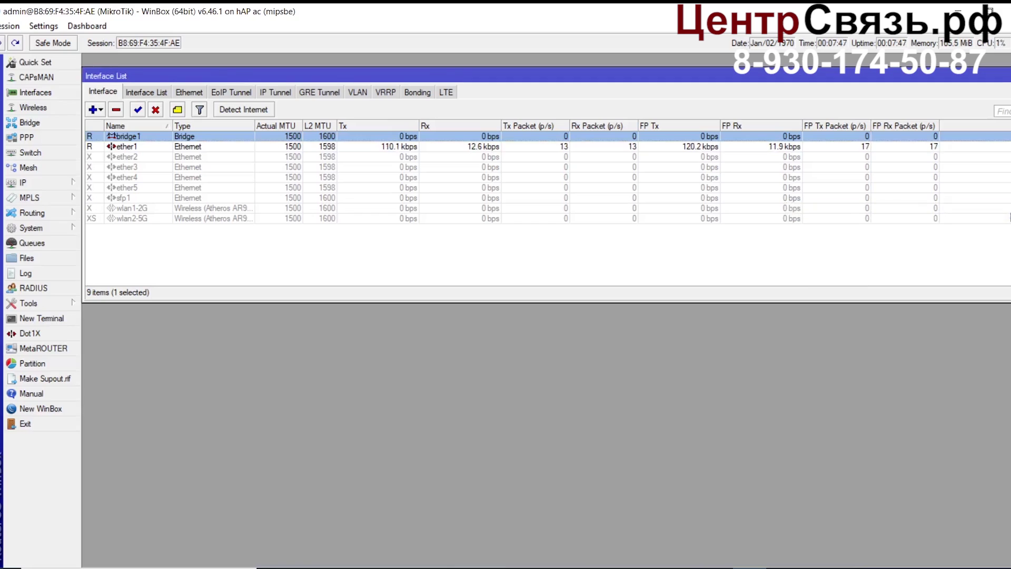
Step: Open the IP Address List and start a new address entry
{"action": "left_click", "coordinate": [61, 185]}
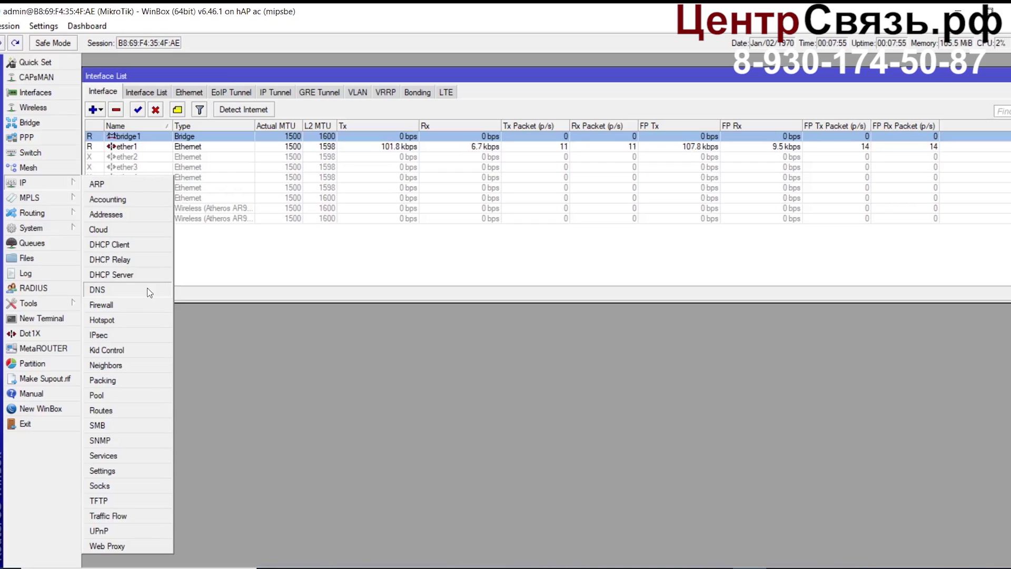
{"action": "left_click", "coordinate": [105, 217]}
{"action": "left_click", "coordinate": [459, 227]}
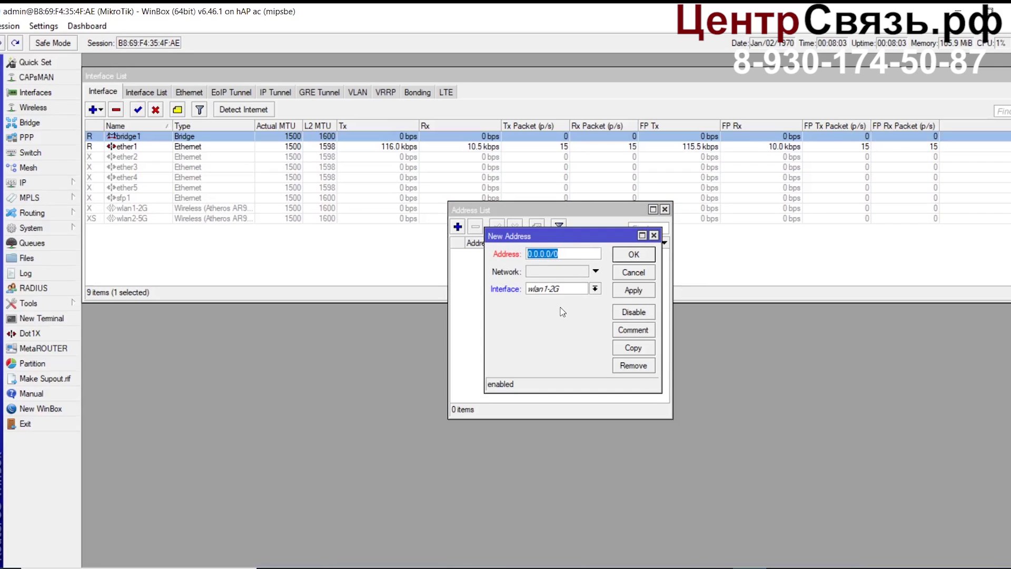
{"action": "left_click", "coordinate": [595, 288]}
{"action": "left_click", "coordinate": [595, 289]}
{"action": "scroll", "coordinate": [586, 300], "scroll_direction": "up", "scroll_amount": 7}
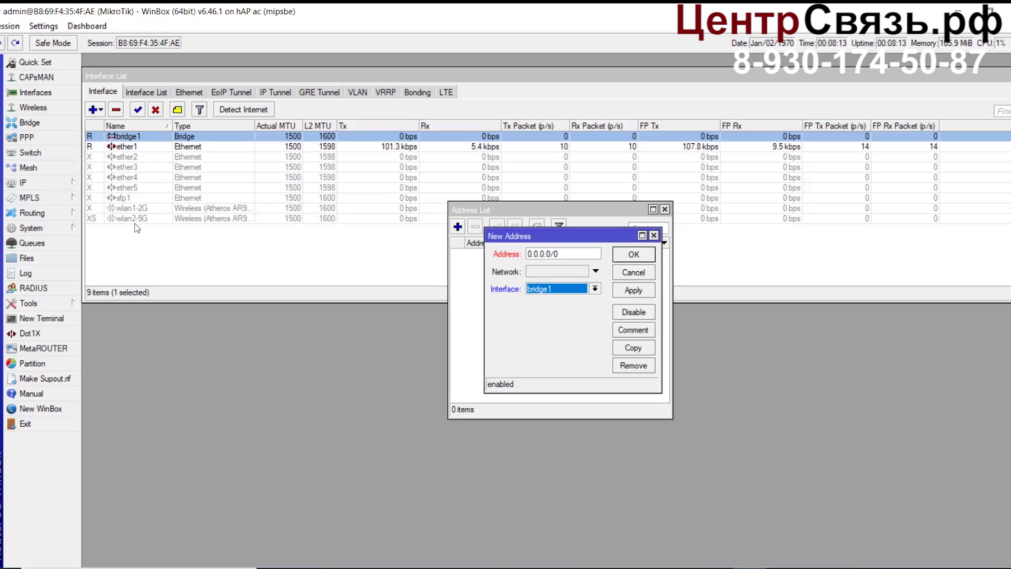
{"action": "left_click_drag", "start_coordinate": [560, 236], "coordinate": [546, 308]}
Step: Assign address 10.39.39.1/24 to interface bridge1 and apply it
{"action": "double_click", "coordinate": [547, 328]}
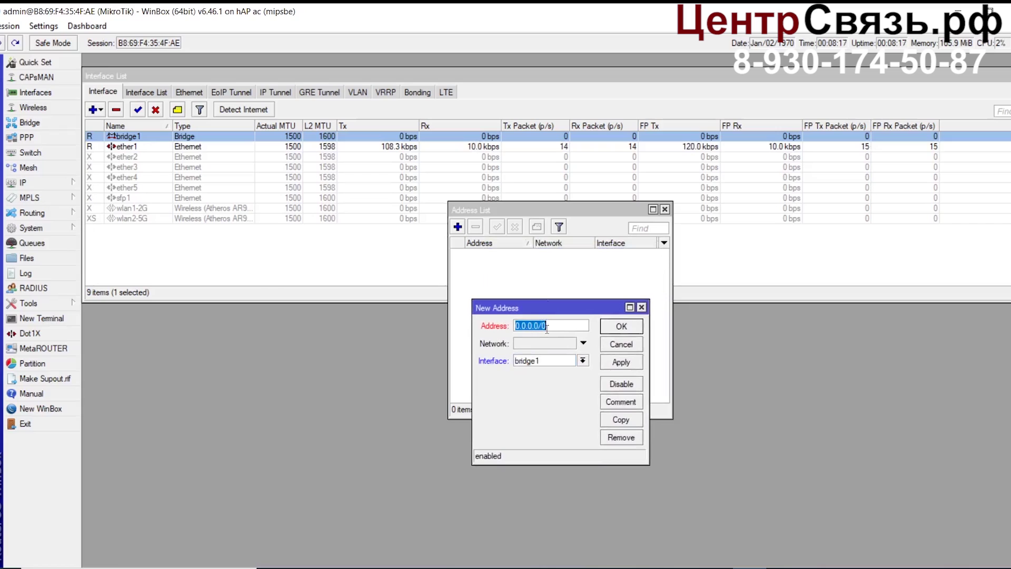
{"action": "type", "text": "10.3"}
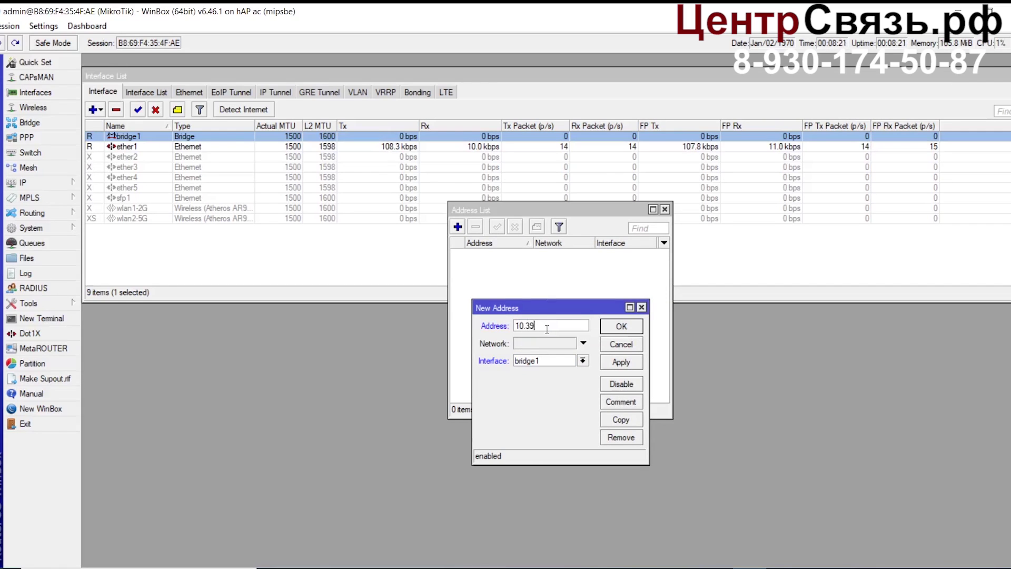
{"action": "type", "text": "9.39.1/24"}
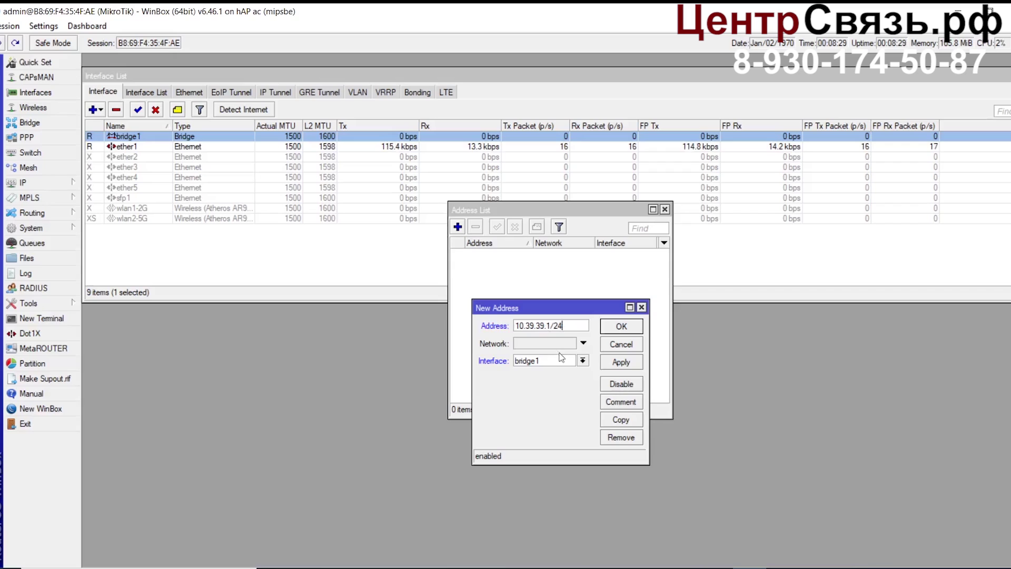
{"action": "left_click", "coordinate": [583, 360]}
{"action": "left_click", "coordinate": [581, 363]}
{"action": "left_click", "coordinate": [605, 362]}
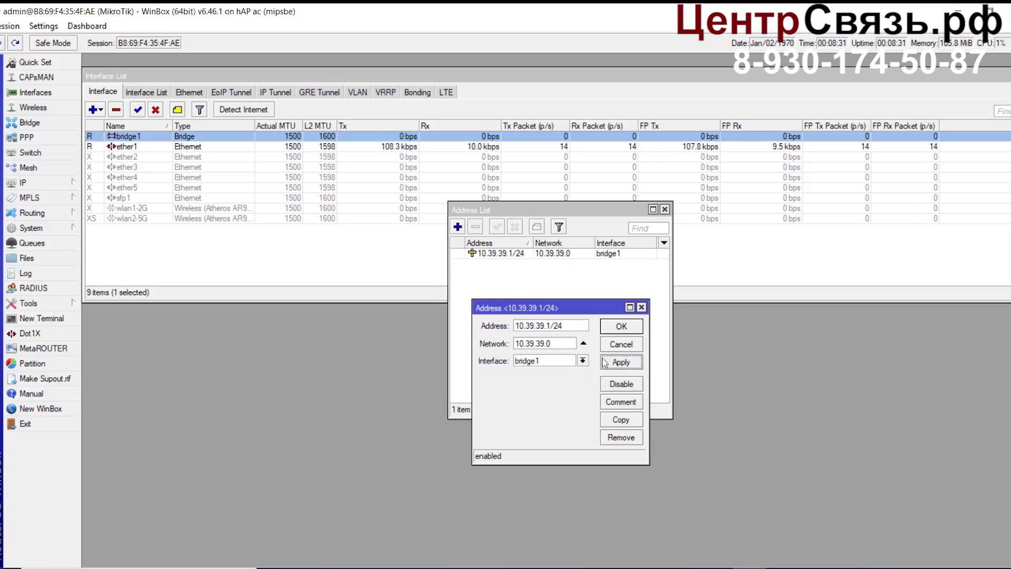
{"action": "left_click", "coordinate": [634, 329]}
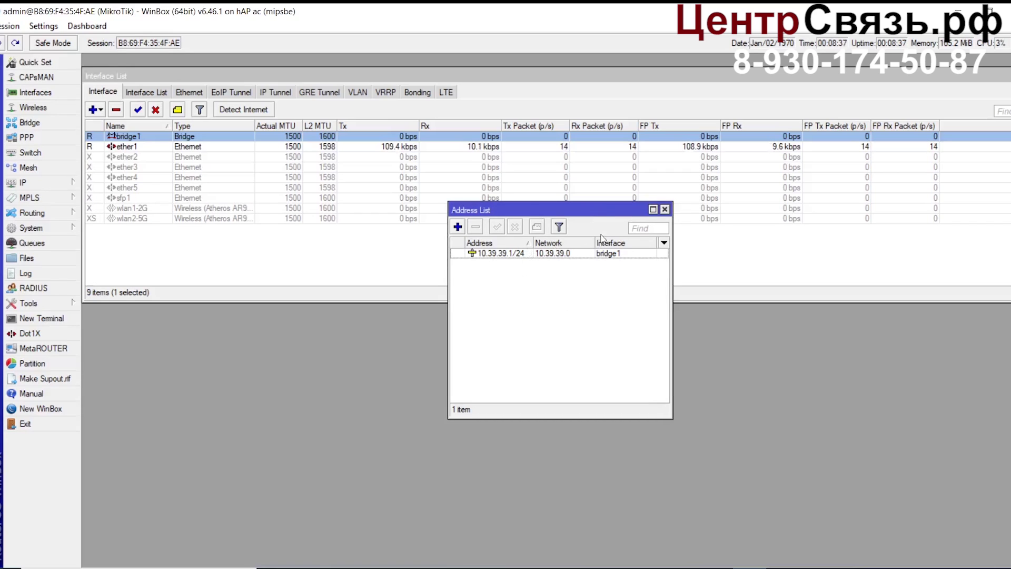
Step: Check the 10.39.39.1/24 entry, close the Address List, and bring up the IP menu
{"action": "left_click_drag", "start_coordinate": [601, 214], "coordinate": [598, 250]}
{"action": "double_click", "coordinate": [503, 289]}
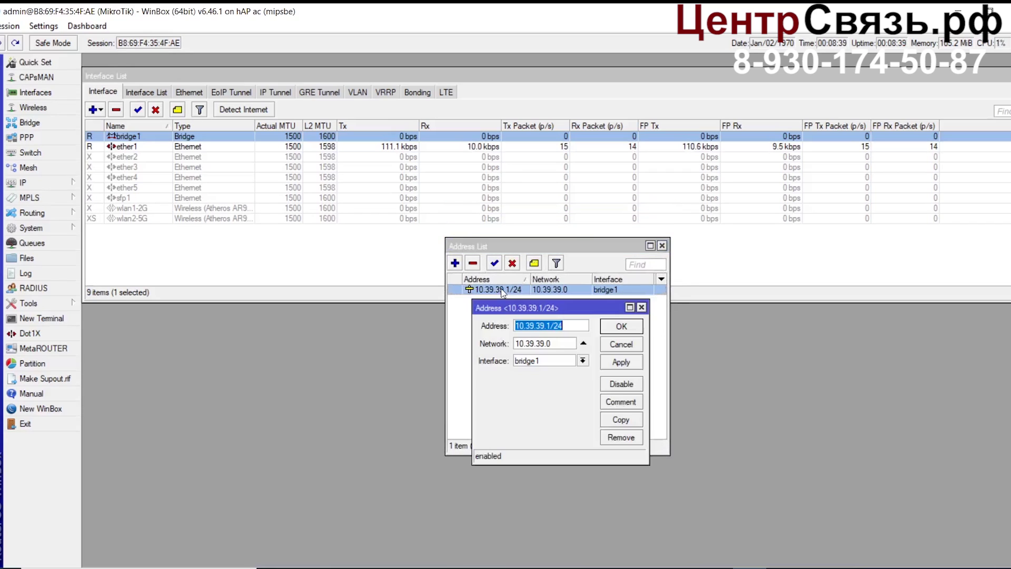
{"action": "left_click", "coordinate": [641, 307]}
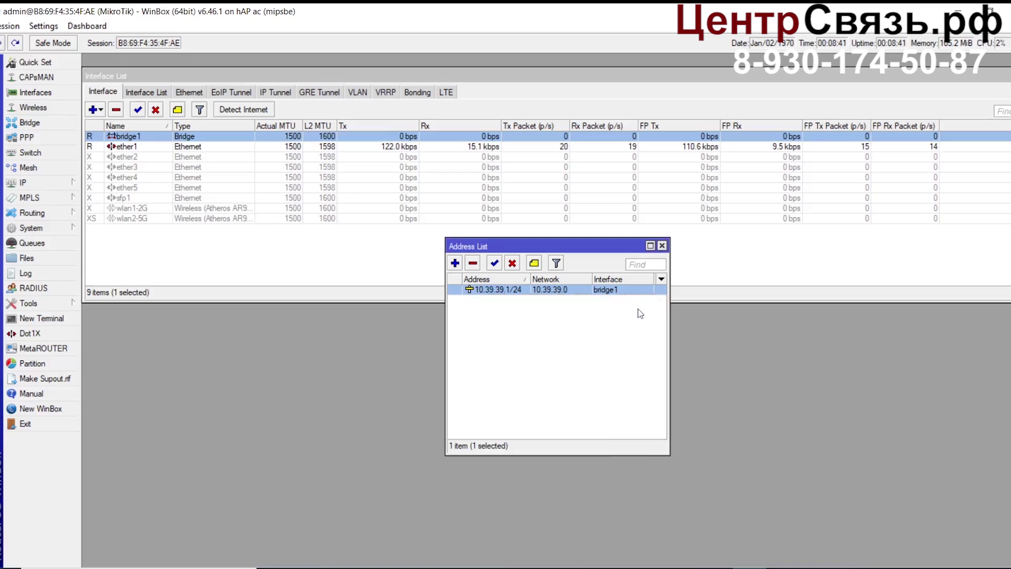
{"action": "left_click", "coordinate": [662, 245]}
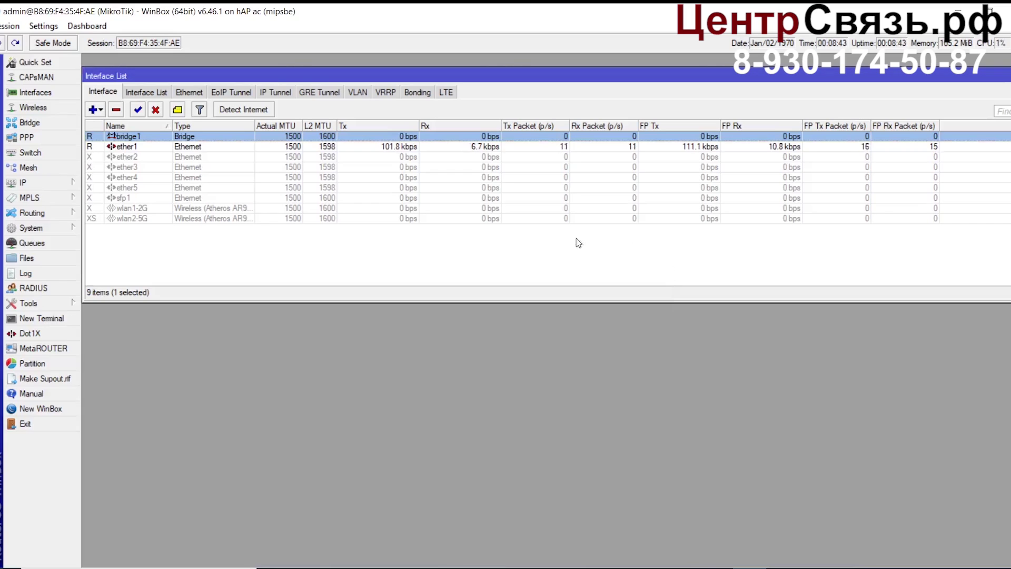
{"action": "left_click", "coordinate": [61, 188]}
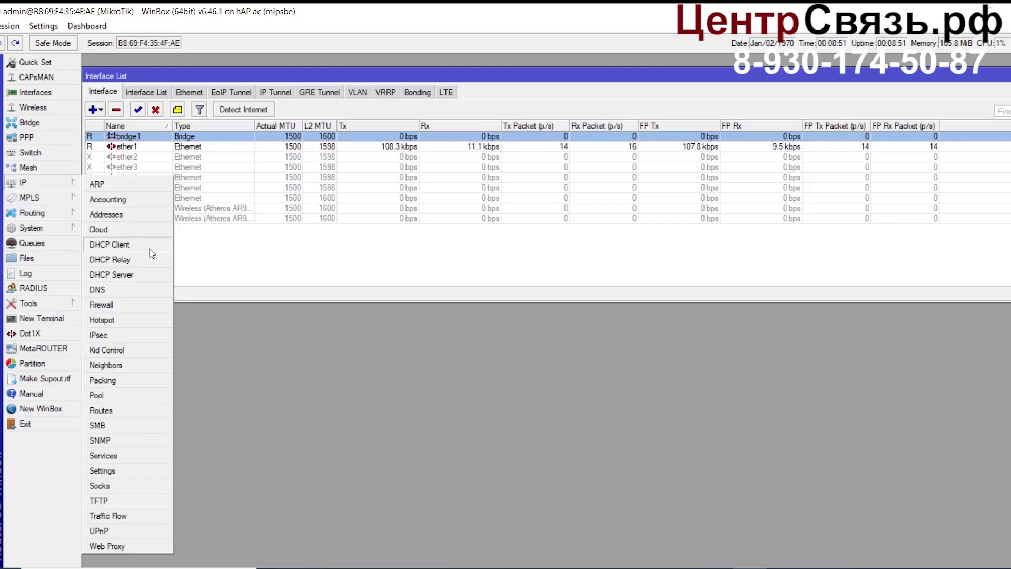
Step: Start the DHCP Setup wizard on interface bridge1
{"action": "left_click", "coordinate": [123, 280]}
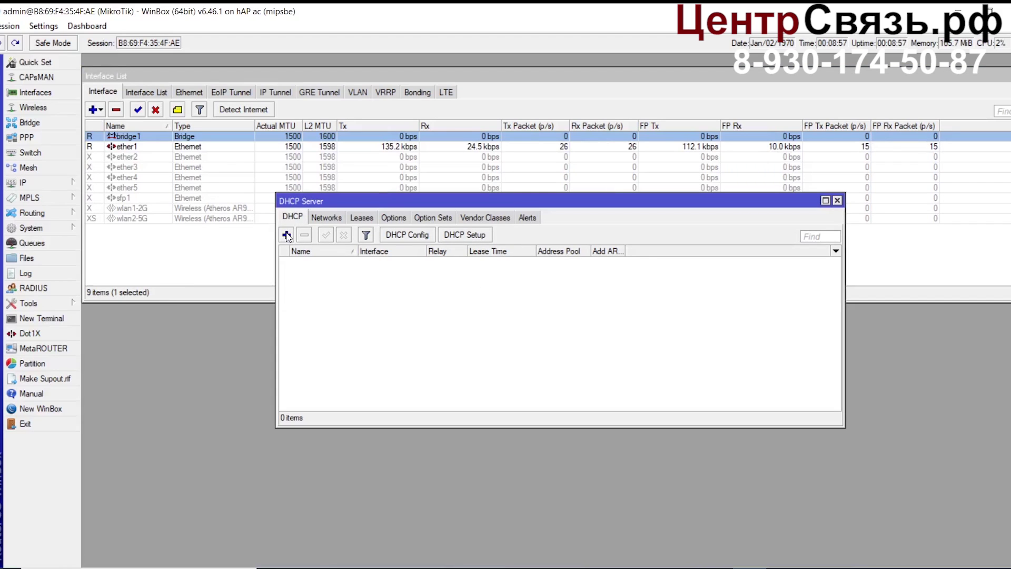
{"action": "left_click", "coordinate": [460, 237]}
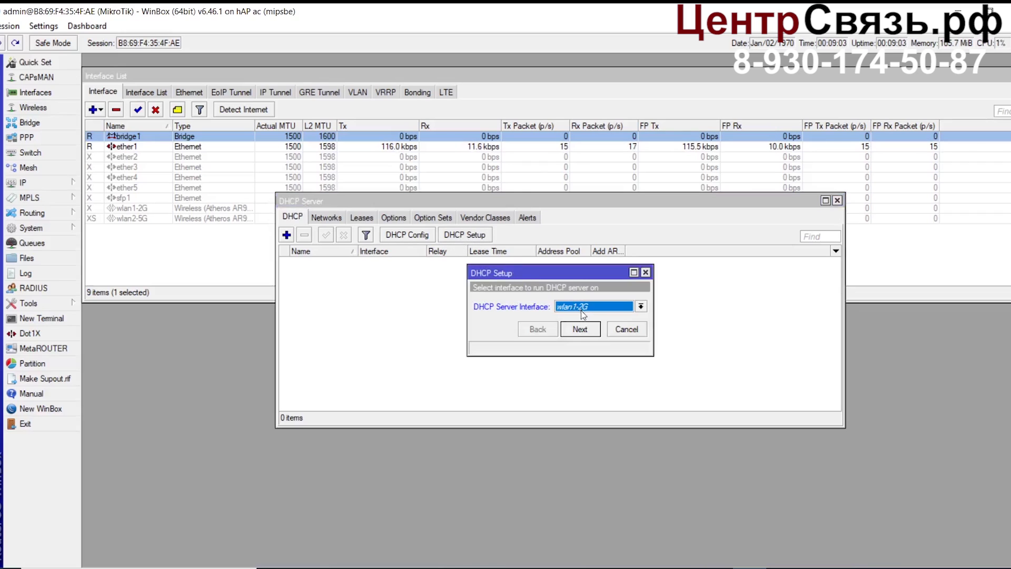
{"action": "left_click", "coordinate": [583, 308]}
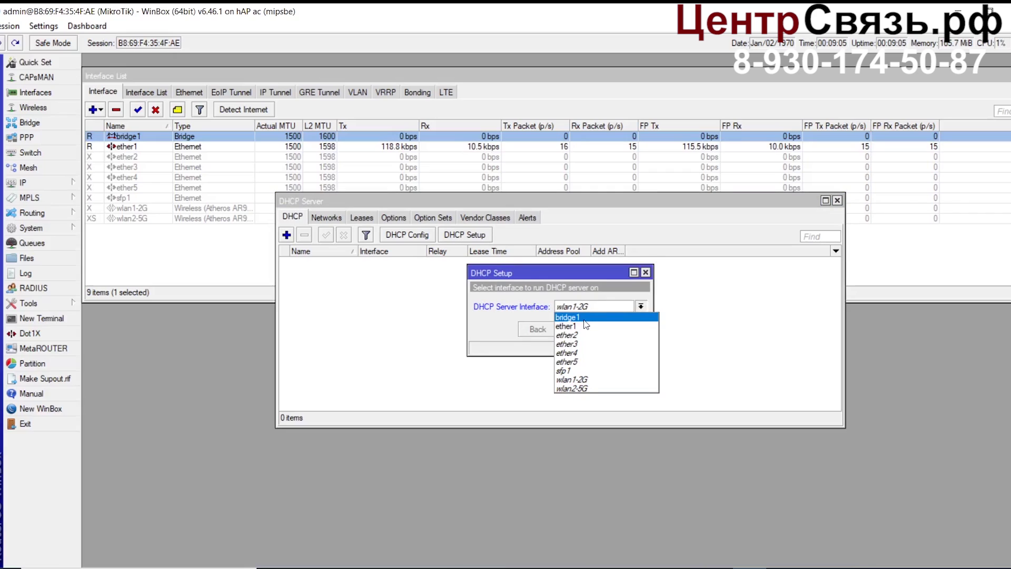
{"action": "left_click", "coordinate": [584, 318]}
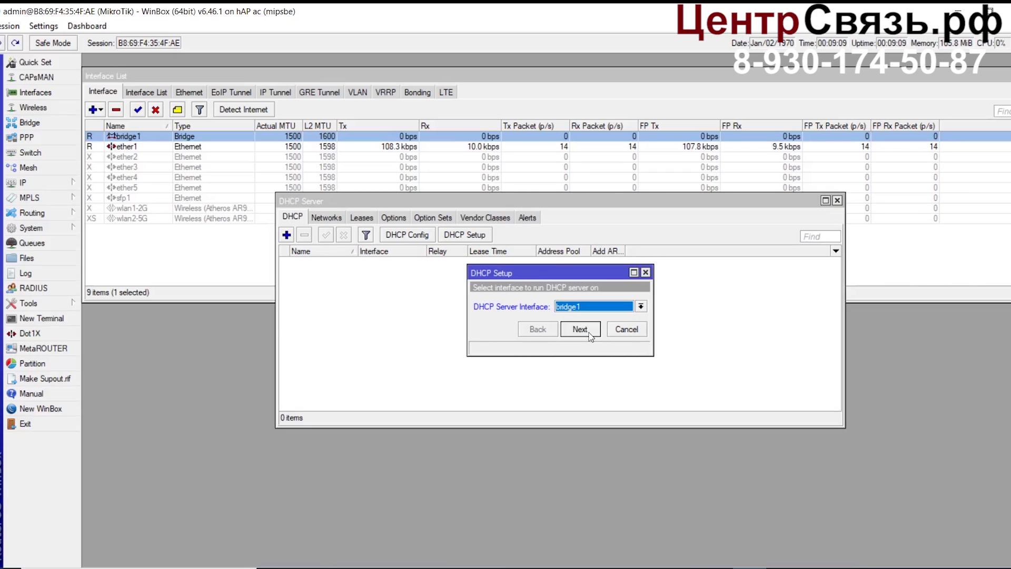
{"action": "left_click", "coordinate": [590, 330]}
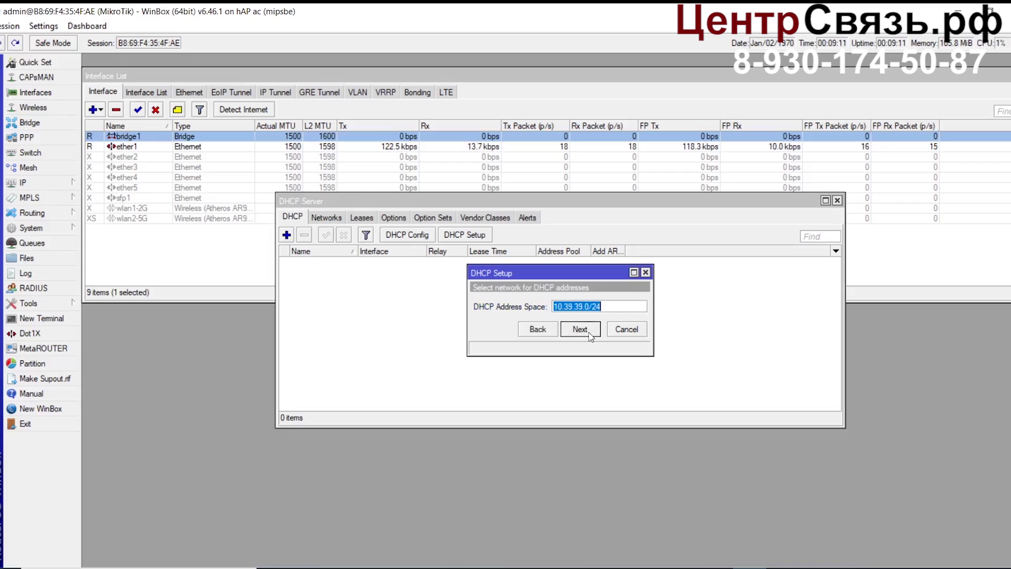
Step: Accept address space 10.39.39.0/24, copy gateway 10.39.39.1, and accept it
{"action": "left_click", "coordinate": [609, 307]}
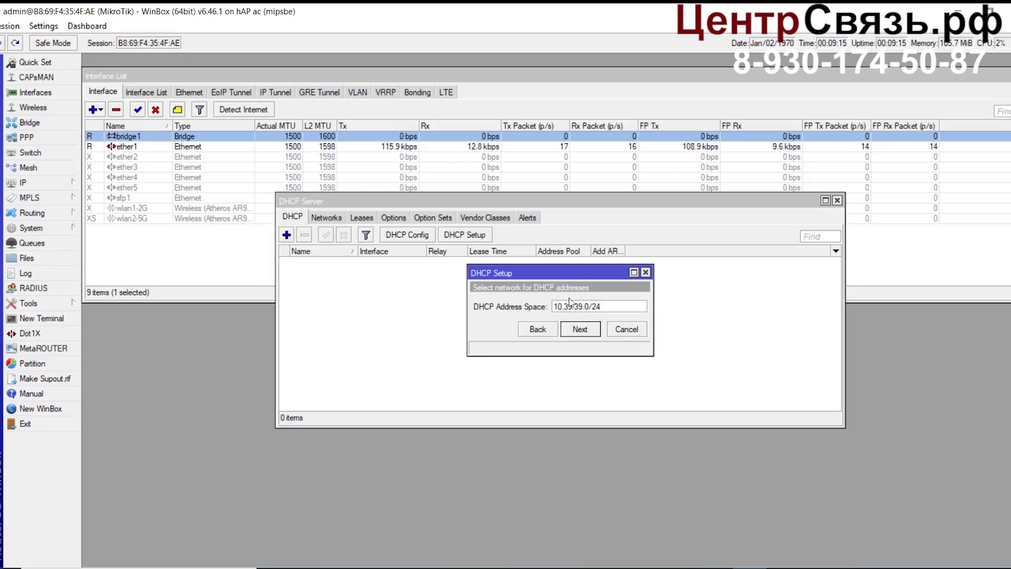
{"action": "left_click", "coordinate": [585, 328]}
{"action": "right_click", "coordinate": [599, 308]}
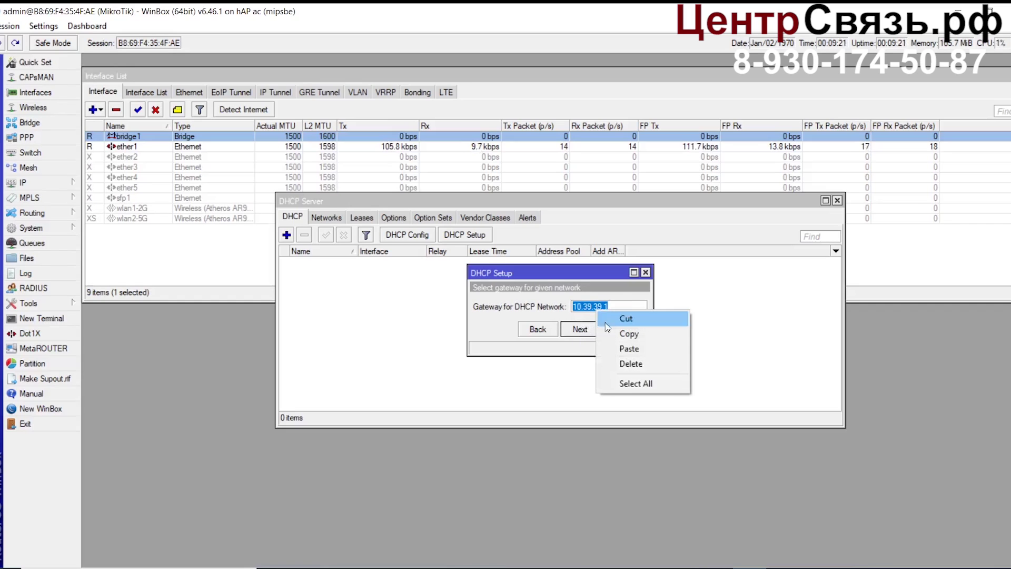
{"action": "left_click", "coordinate": [612, 336]}
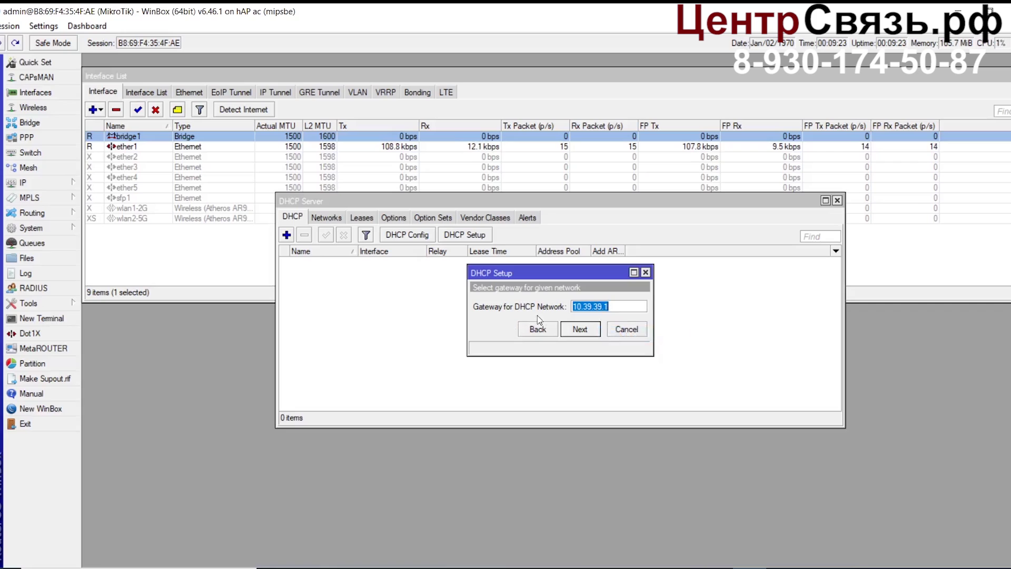
{"action": "left_click", "coordinate": [581, 329]}
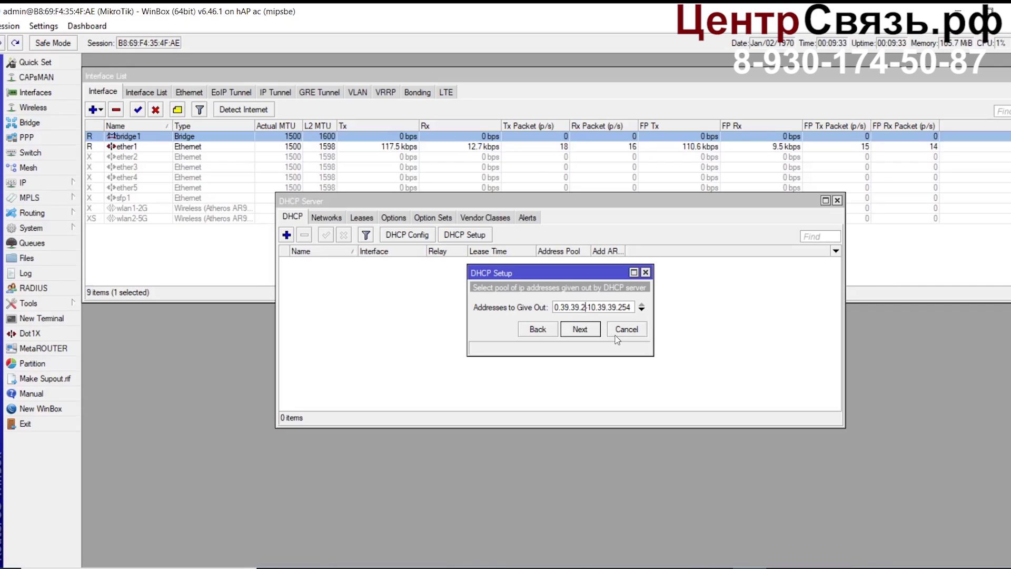
Step: Change the DHCP pool range to 10.39.39.100-10.39.39.200
{"action": "key", "text": "BackSpace"}
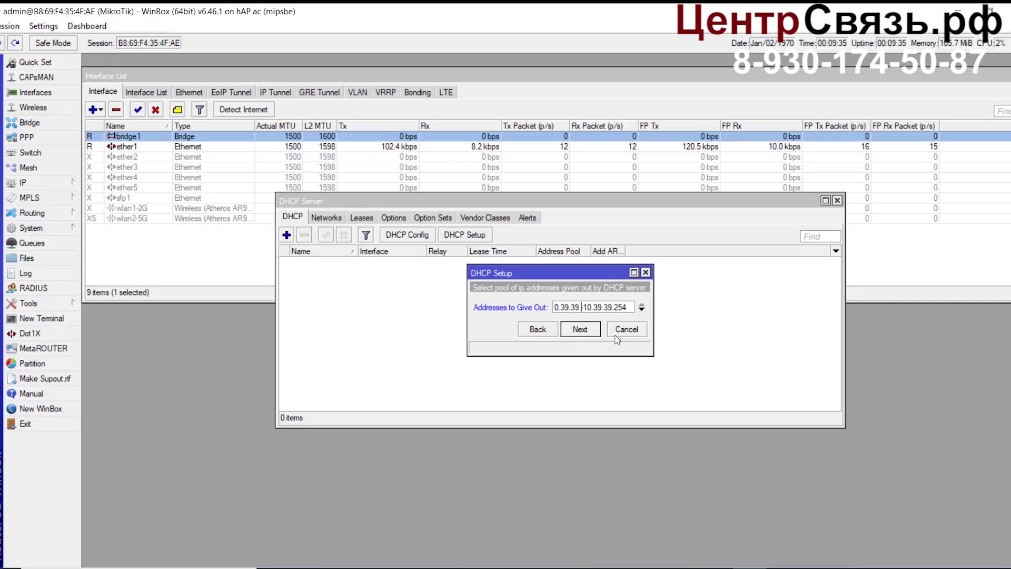
{"action": "type", "text": "100"}
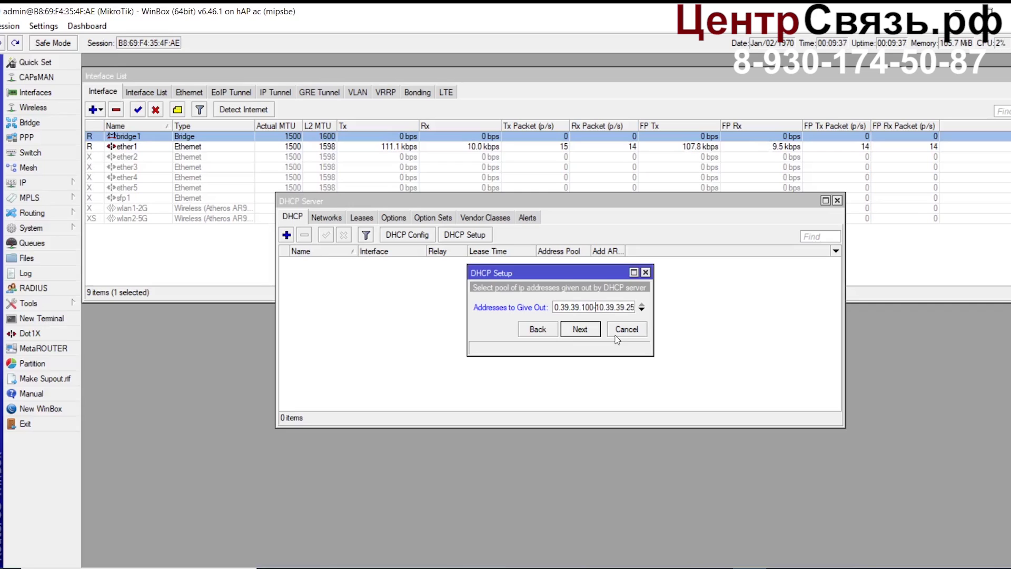
{"action": "key", "text": "End"}
{"action": "key", "text": "BackSpace"}
{"action": "key", "text": "BackSpace"}
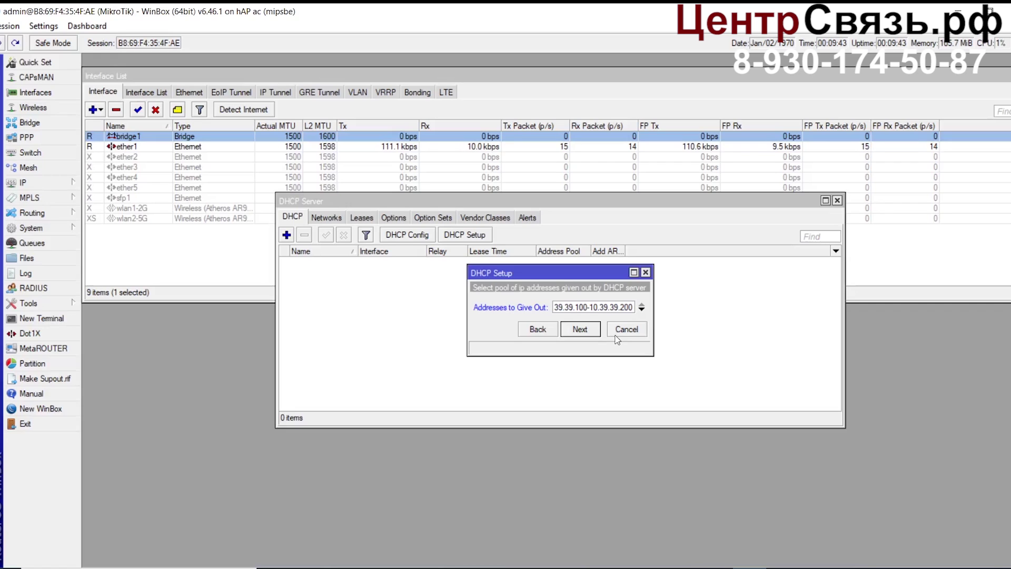
{"action": "left_click", "coordinate": [580, 330]}
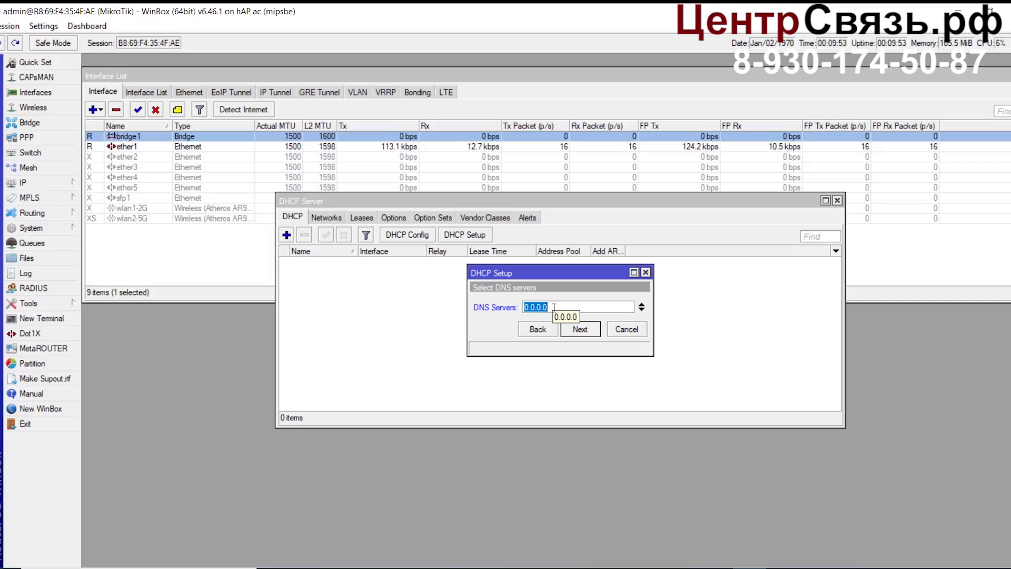
Step: Set DNS servers 10.39.39.1 and 8.8.8.8, keep the 10:00 lease, and finish setup
{"action": "right_click", "coordinate": [554, 307]}
{"action": "left_click", "coordinate": [582, 346]}
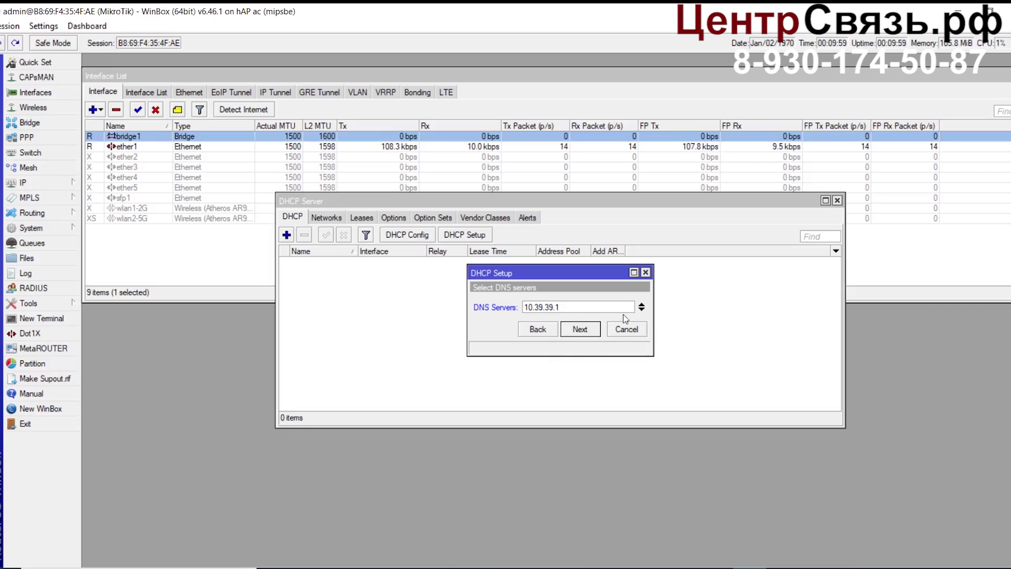
{"action": "left_click", "coordinate": [642, 310]}
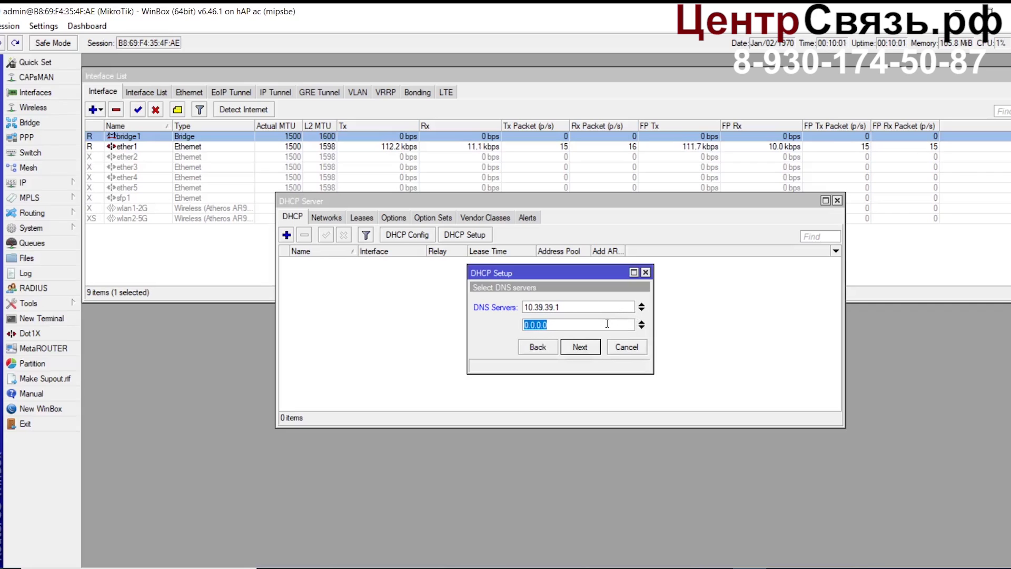
{"action": "type", "text": "8/8"}
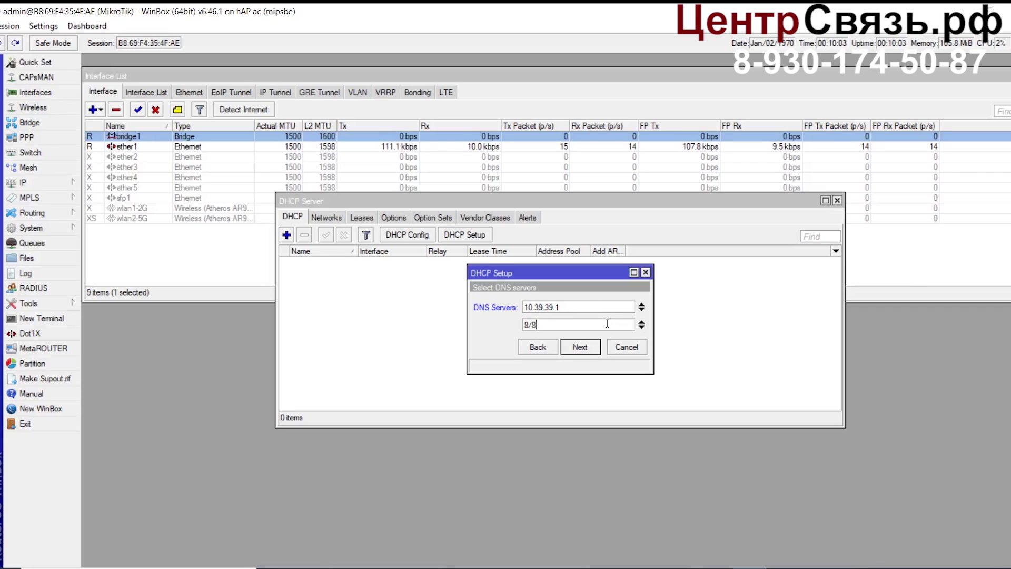
{"action": "key", "text": "BackSpace"}
{"action": "key", "text": "BackSpace"}
{"action": "type", "text": ".8.8"}
{"action": "left_click", "coordinate": [579, 347]}
{"action": "left_click", "coordinate": [579, 347]}
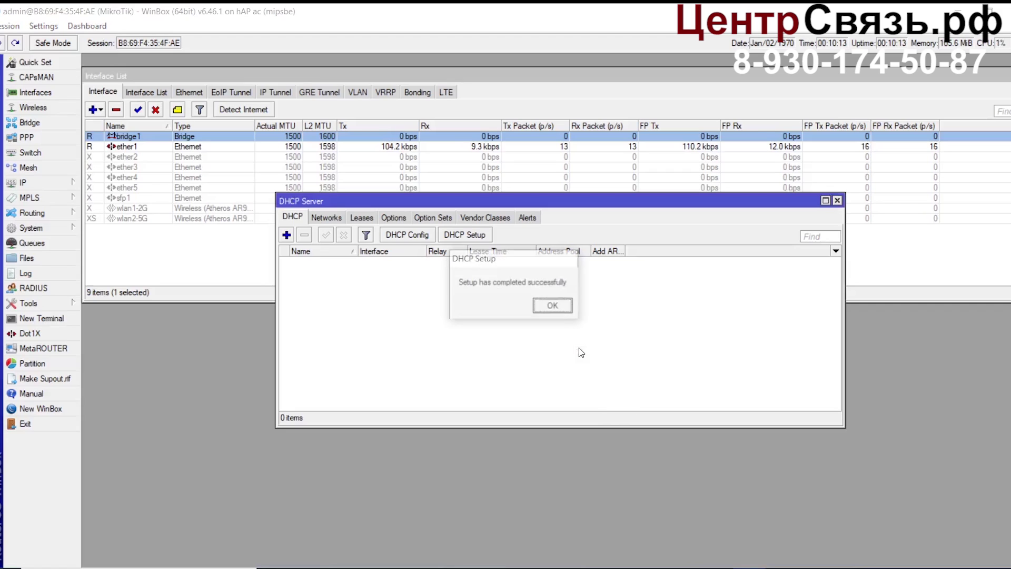
{"action": "left_click", "coordinate": [563, 307]}
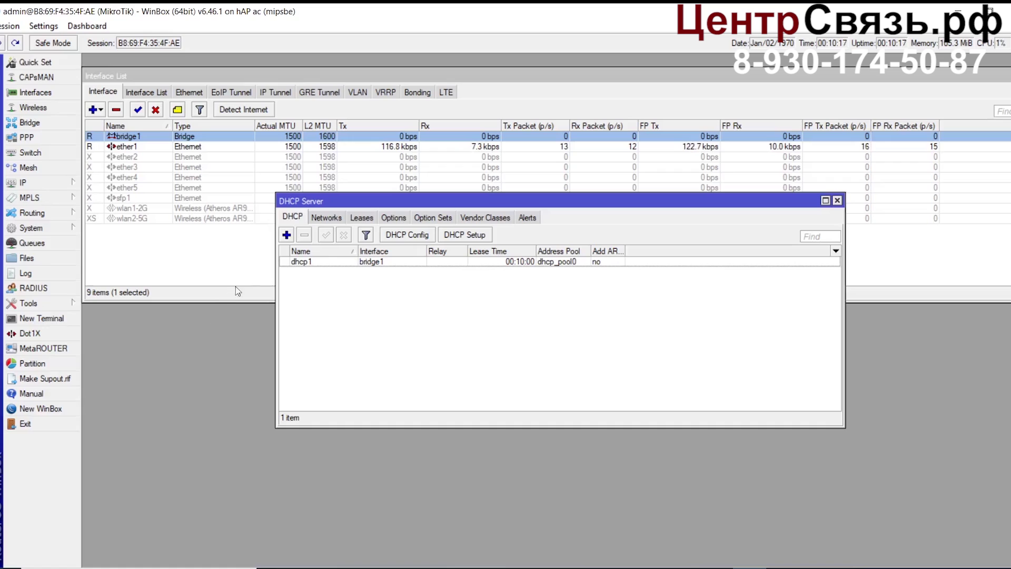
Step: Close the DHCP Server window and enter DNS servers 8.8.8.8 and 8.8.4.4
{"action": "left_click", "coordinate": [837, 201]}
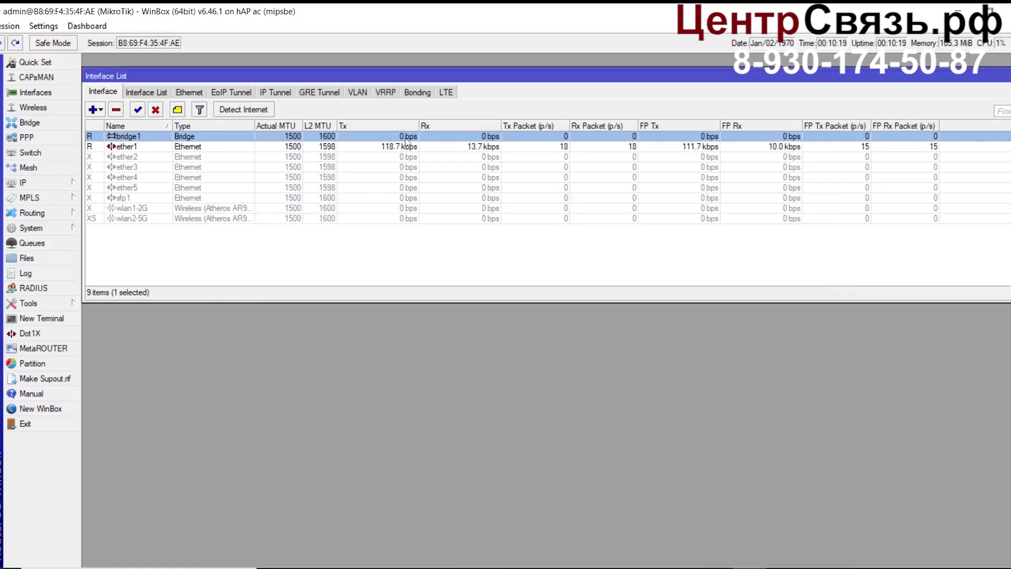
{"action": "left_click", "coordinate": [23, 182]}
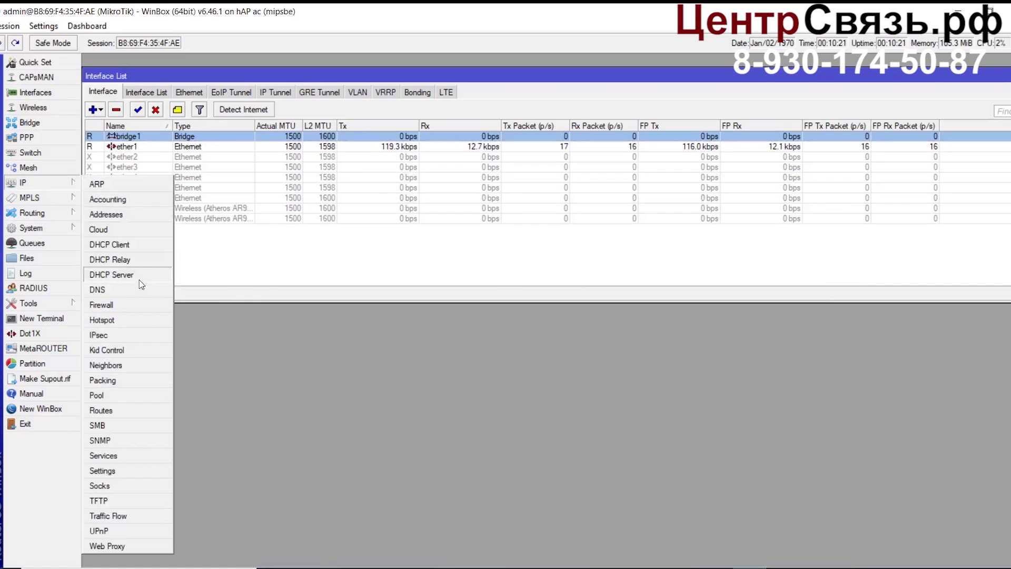
{"action": "left_click", "coordinate": [136, 294]}
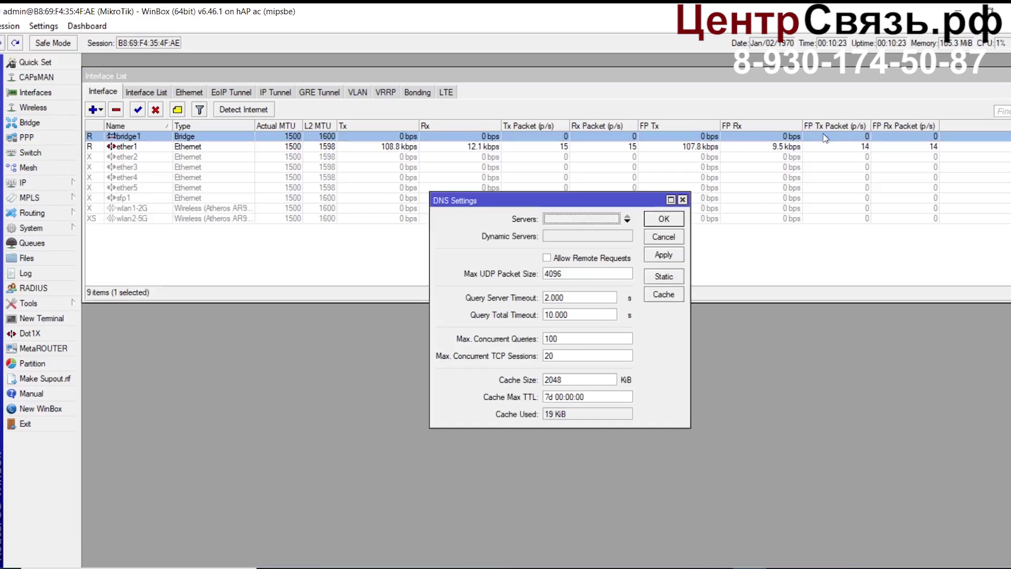
{"action": "left_click", "coordinate": [571, 219]}
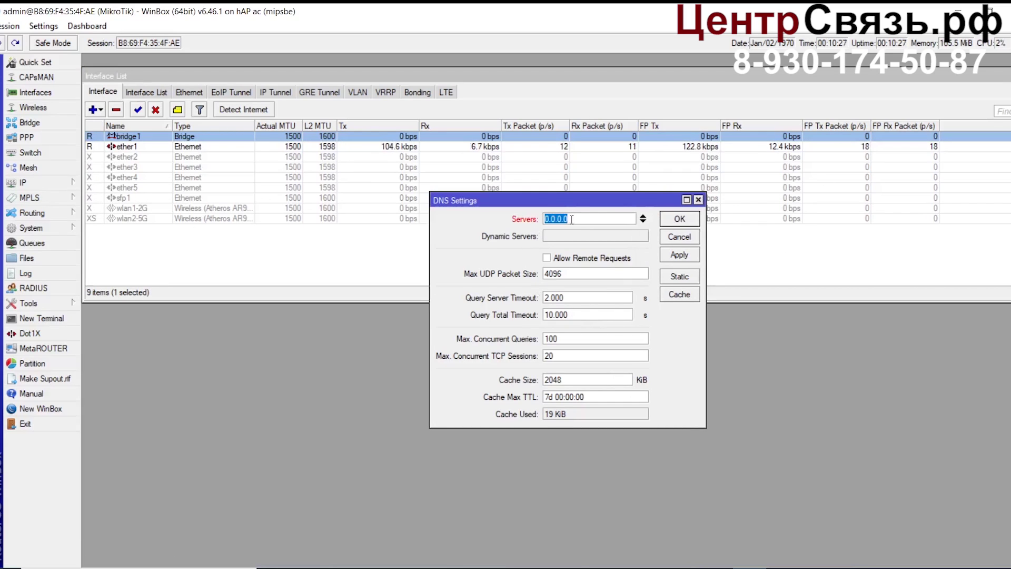
{"action": "type", "text": "8.8"}
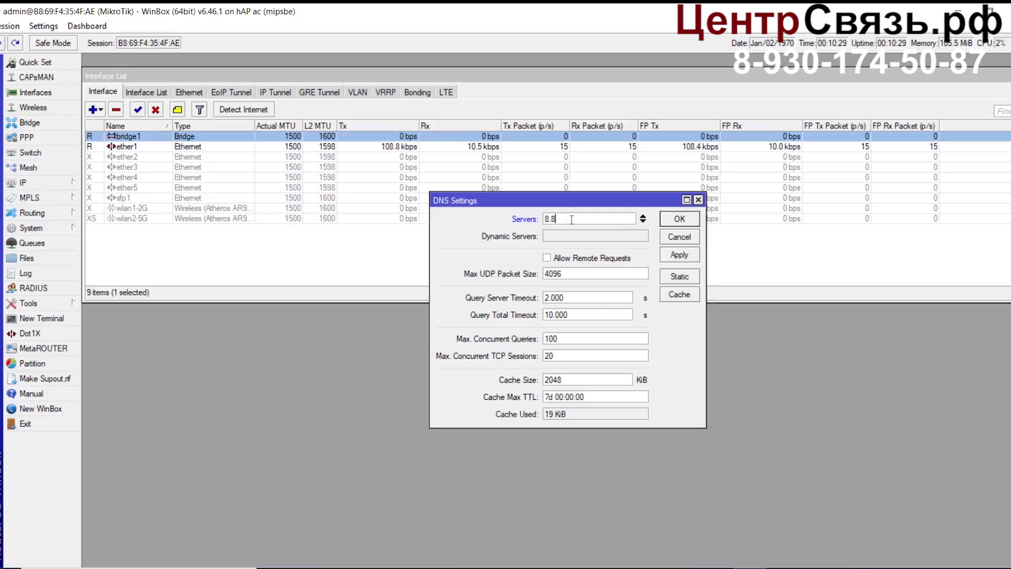
{"action": "type", "text": ".8.8"}
{"action": "left_click", "coordinate": [643, 222]}
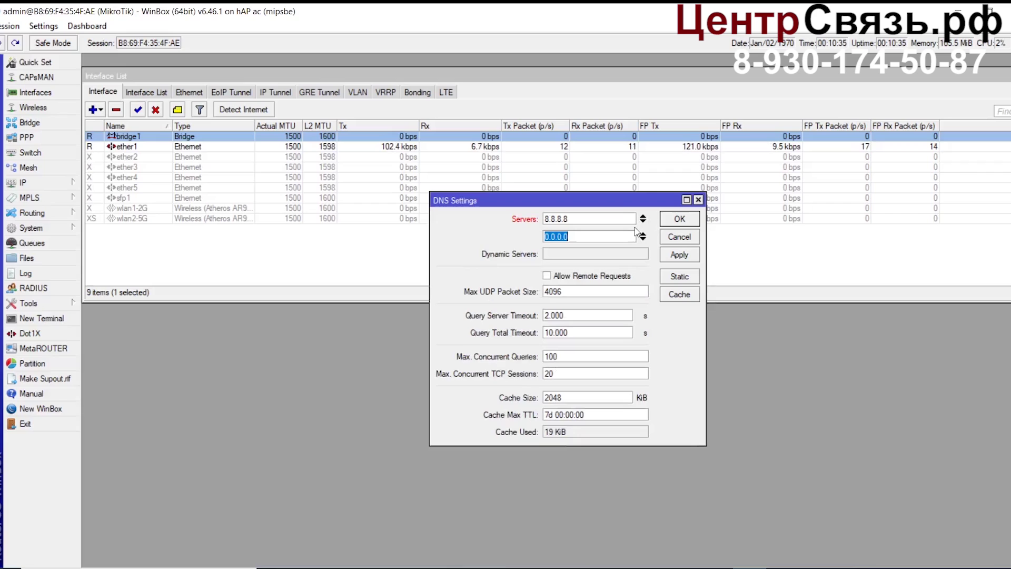
{"action": "type", "text": "8.8."}
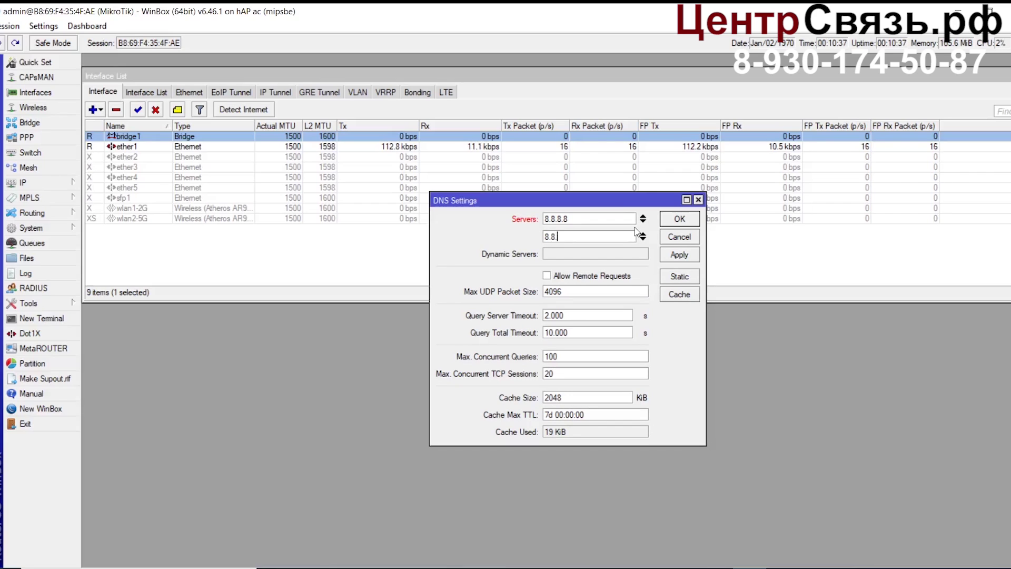
{"action": "type", "text": "4.3"}
{"action": "key", "text": "BackSpace"}
{"action": "type", "text": "4"}
Step: Allow remote DNS requests, set cache size to 6000 KiB, and apply
{"action": "left_click", "coordinate": [547, 276]}
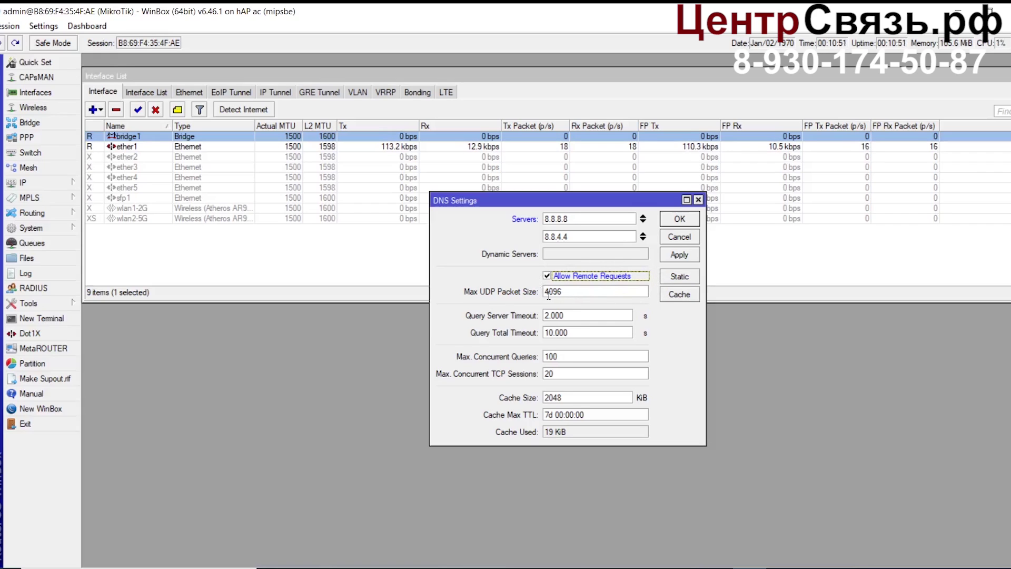
{"action": "left_click", "coordinate": [566, 396]}
{"action": "left_click_drag", "start_coordinate": [566, 397], "coordinate": [533, 399]}
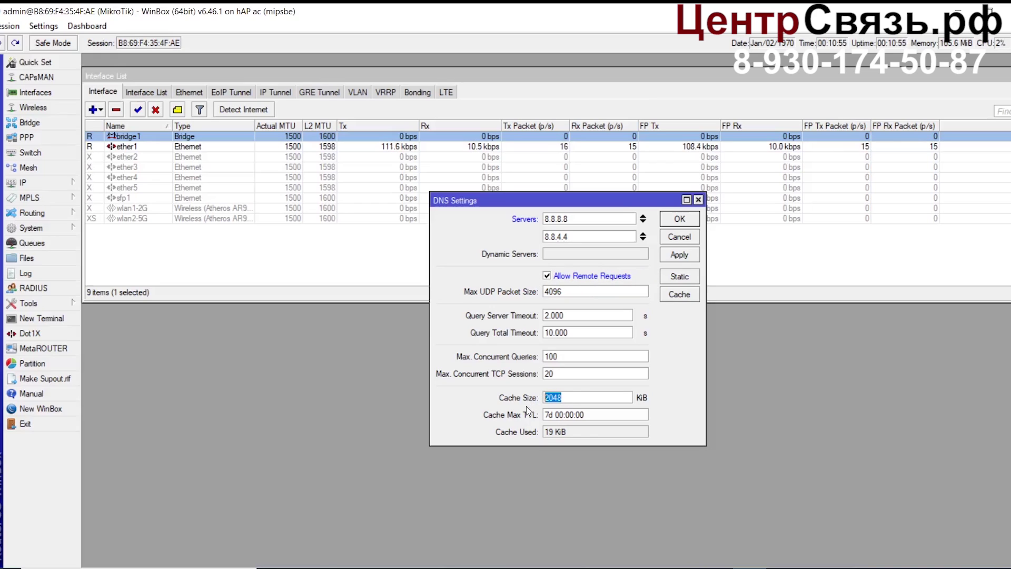
{"action": "type", "text": "6"}
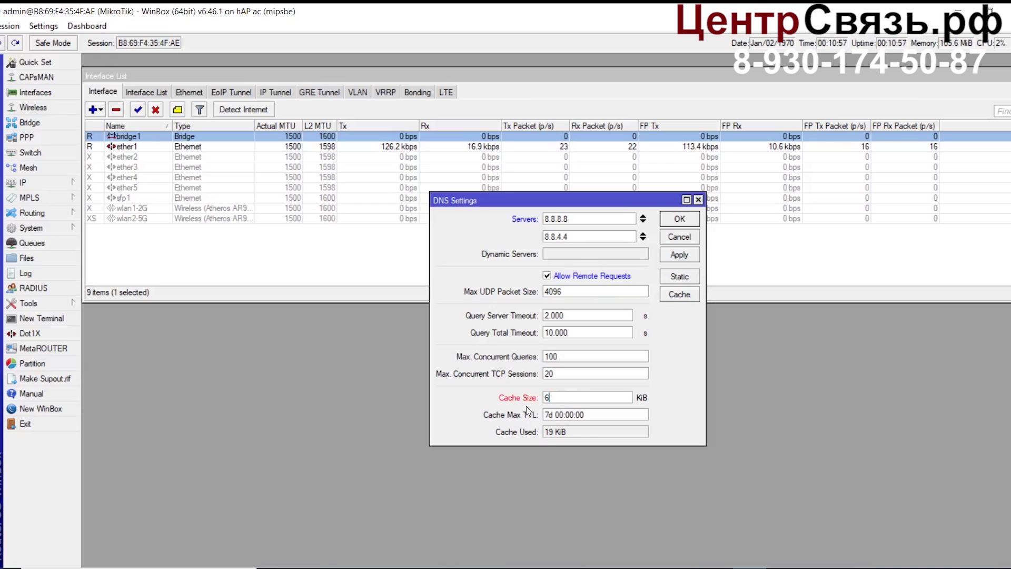
{"action": "type", "text": "000"}
{"action": "left_click", "coordinate": [689, 257]}
{"action": "left_click", "coordinate": [679, 218]}
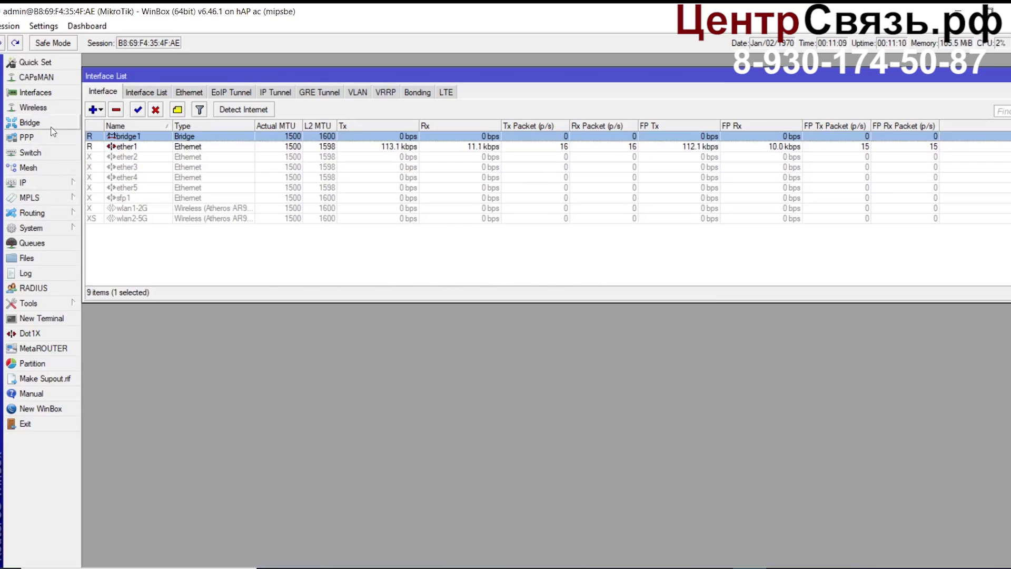
Step: Open the Bridge, IP Address List and DHCP Server windows for review
{"action": "left_click", "coordinate": [31, 123]}
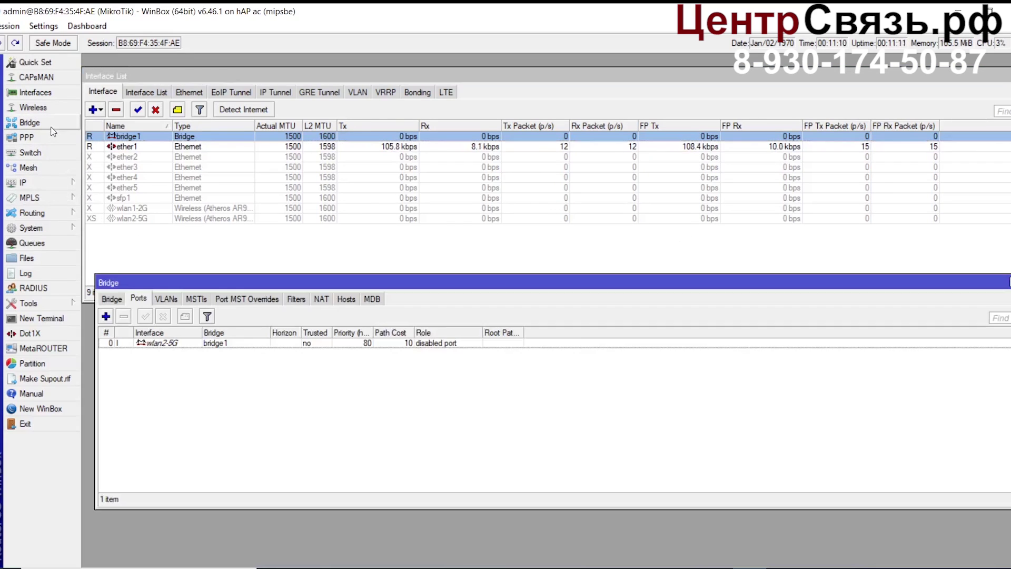
{"action": "left_click", "coordinate": [36, 182]}
{"action": "left_click", "coordinate": [104, 217]}
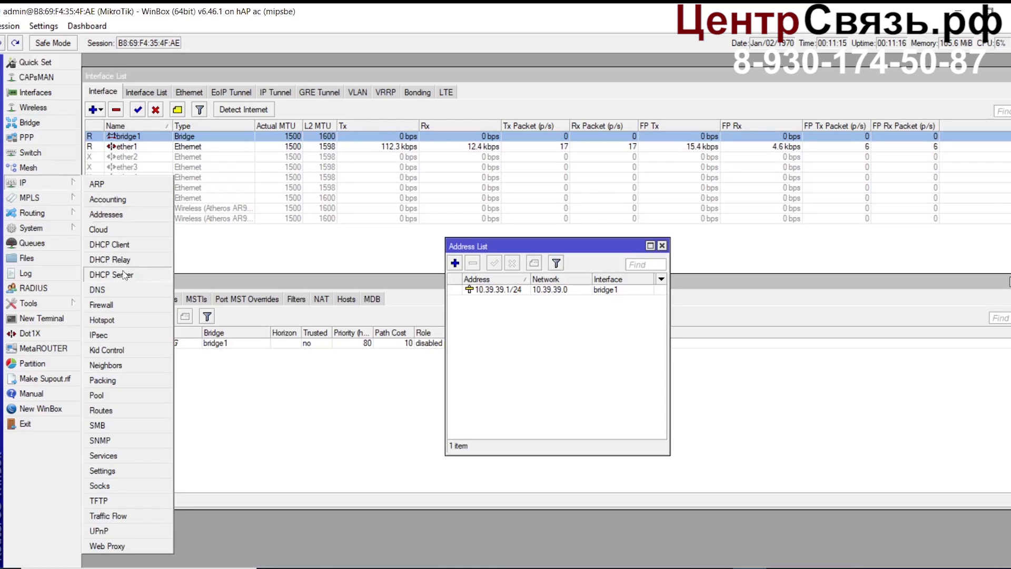
{"action": "left_click", "coordinate": [124, 275]}
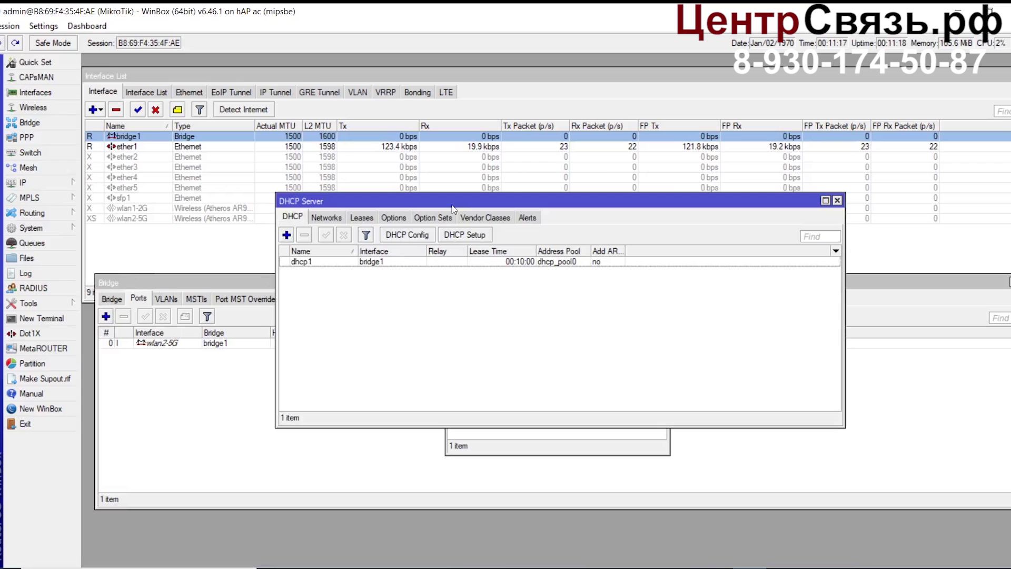
{"action": "left_click_drag", "start_coordinate": [444, 201], "coordinate": [704, 144]}
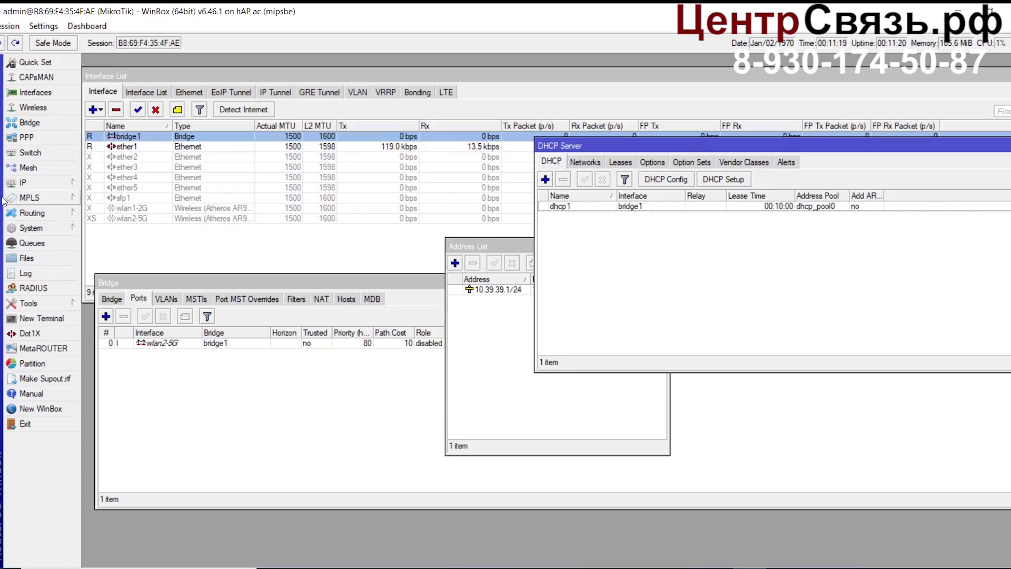
Step: Open the DNS settings and the Firewall NAT rules alongside them
{"action": "left_click", "coordinate": [32, 182]}
{"action": "left_click", "coordinate": [128, 292]}
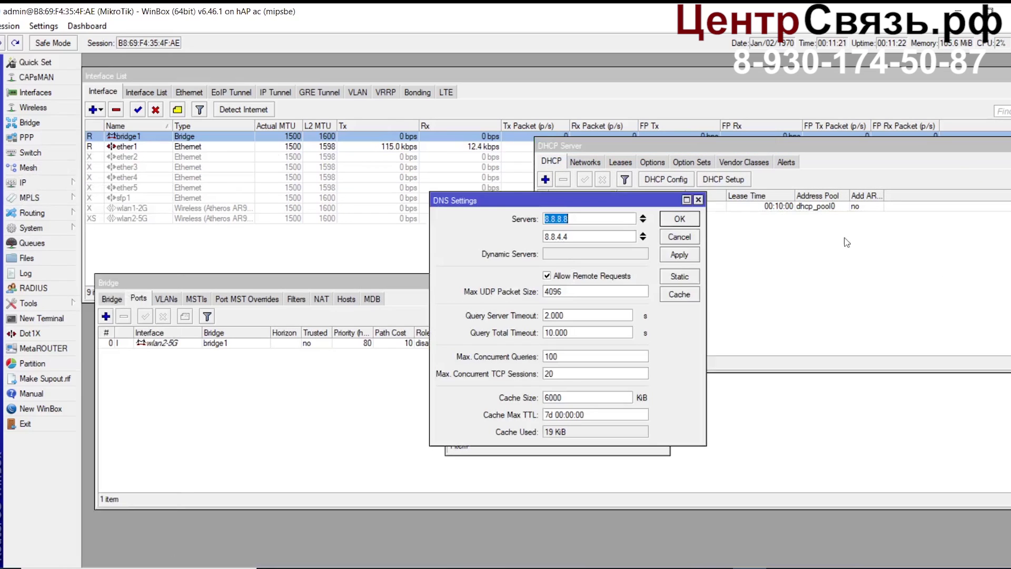
{"action": "left_click_drag", "start_coordinate": [580, 205], "coordinate": [823, 303]}
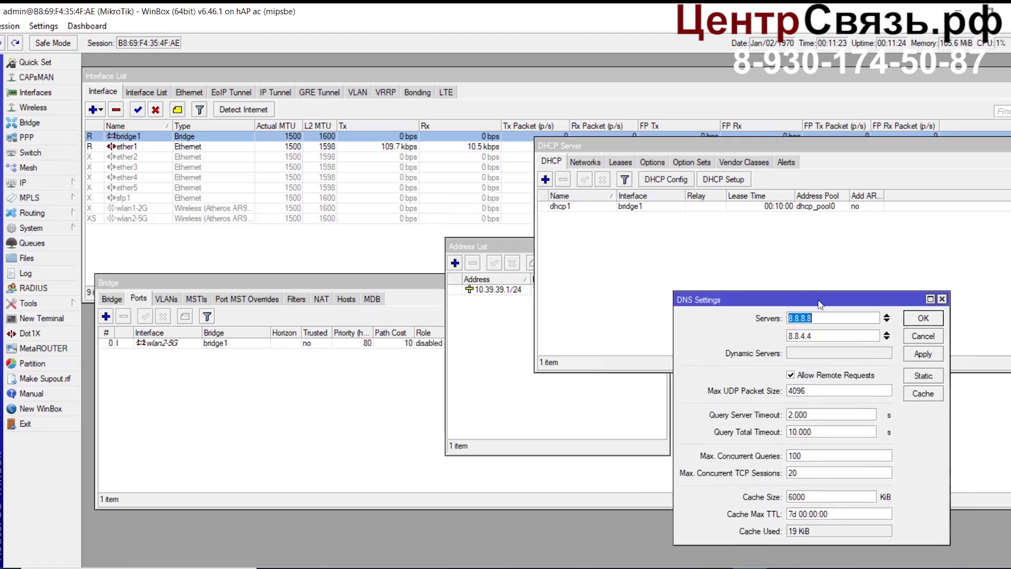
{"action": "left_click", "coordinate": [28, 184]}
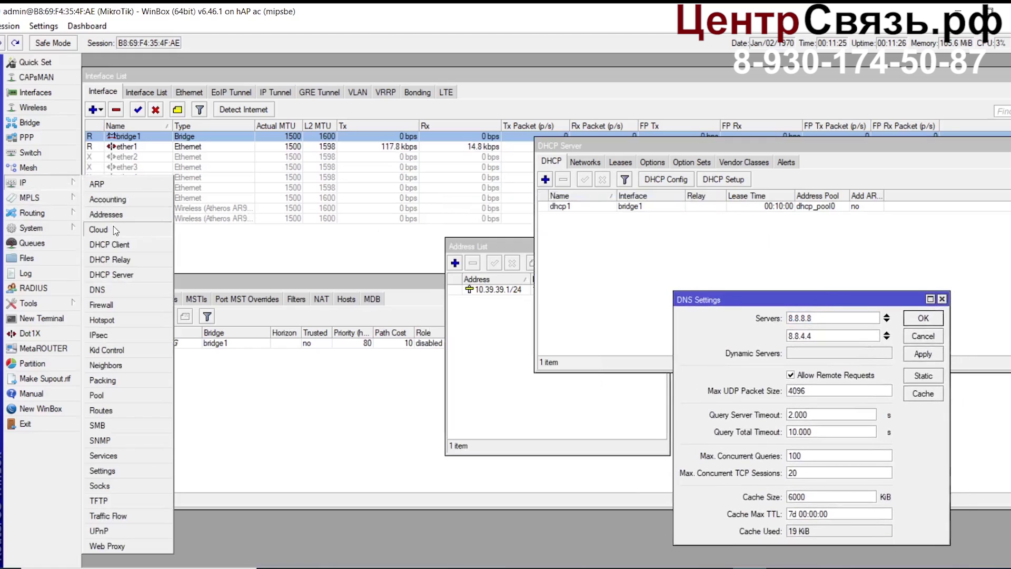
{"action": "left_click", "coordinate": [103, 305]}
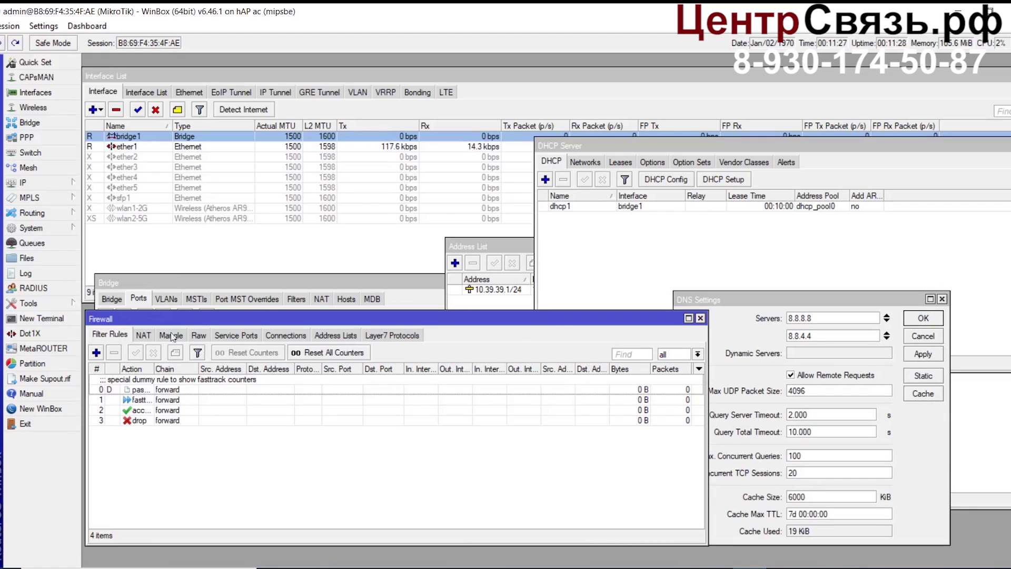
{"action": "left_click", "coordinate": [143, 335]}
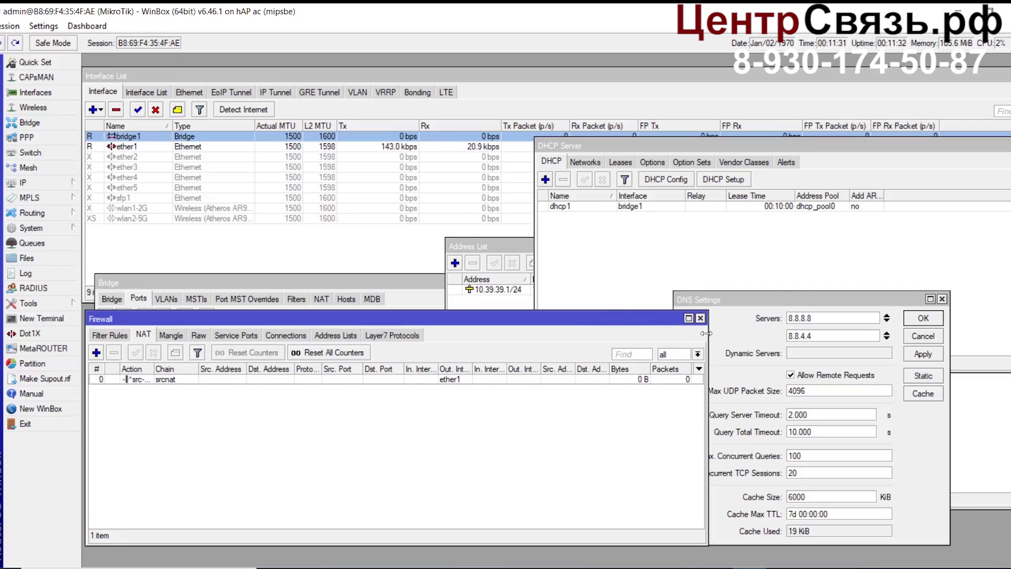
{"action": "left_click_drag", "start_coordinate": [632, 329], "coordinate": [883, 323]}
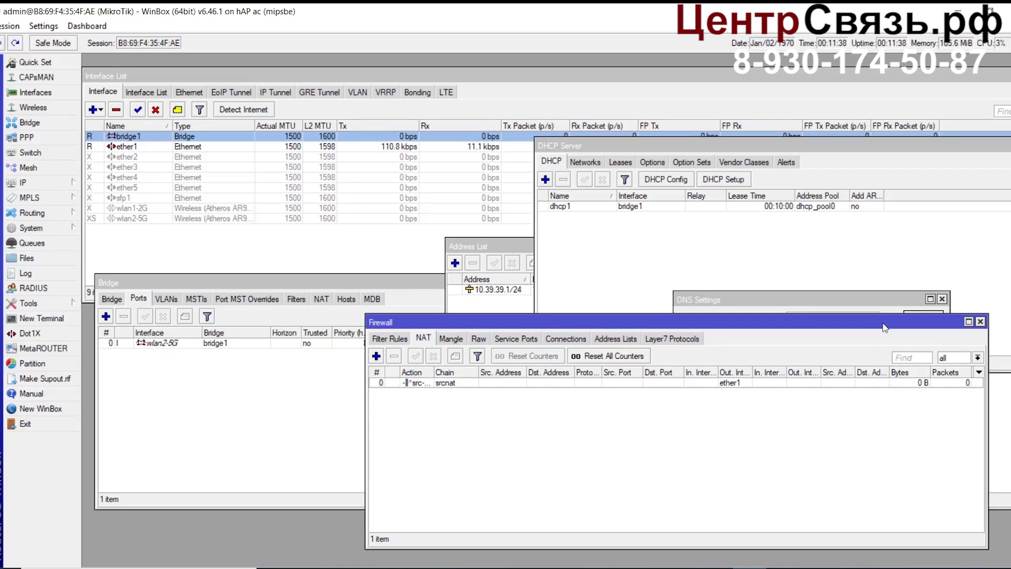
Step: Start a new bridge port, then cancel it without changes
{"action": "left_click", "coordinate": [136, 157]}
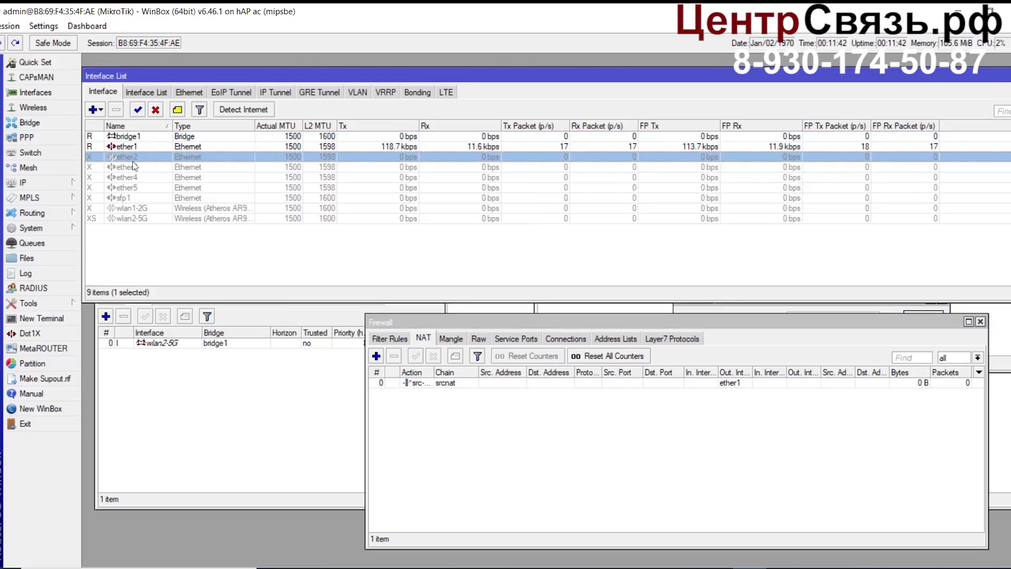
{"action": "left_click", "coordinate": [132, 169]}
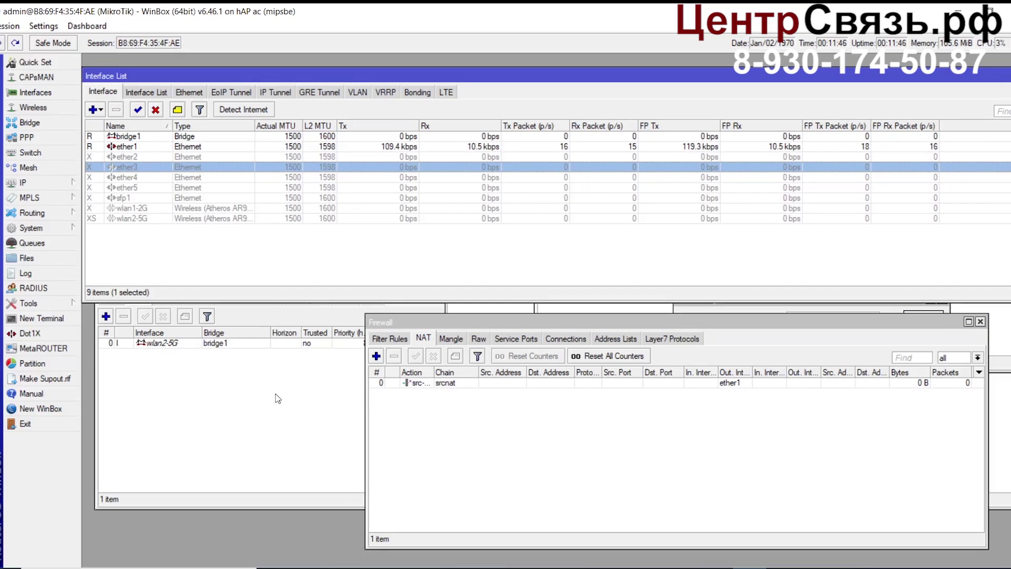
{"action": "left_click", "coordinate": [205, 385]}
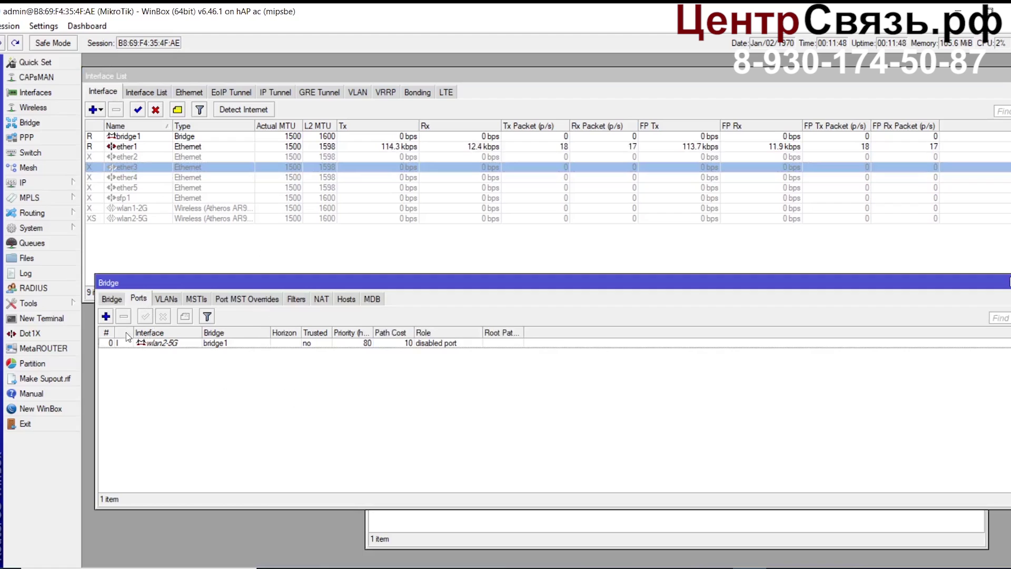
{"action": "left_click", "coordinate": [105, 316]}
{"action": "left_click", "coordinate": [340, 242]}
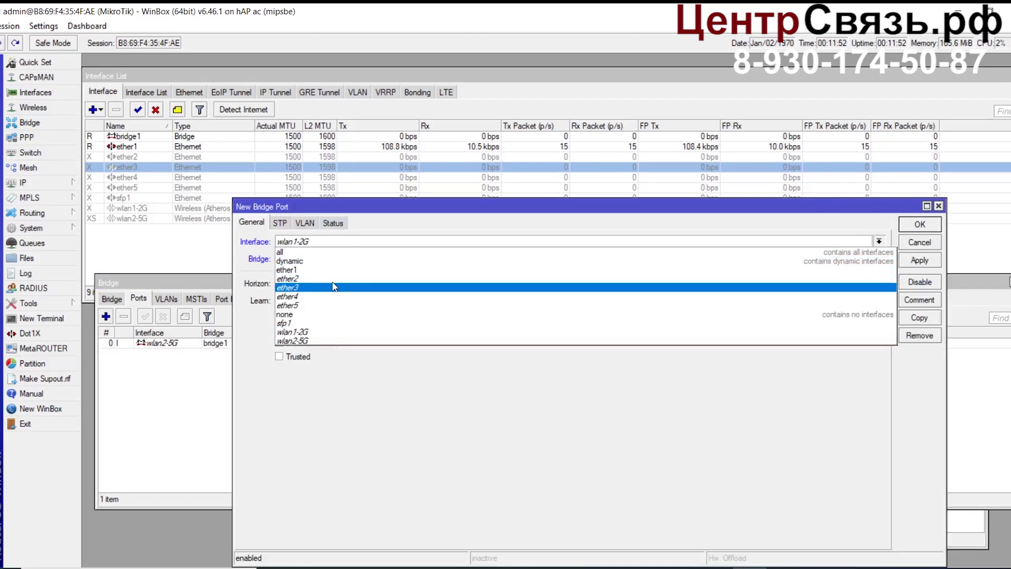
{"action": "left_click", "coordinate": [276, 422]}
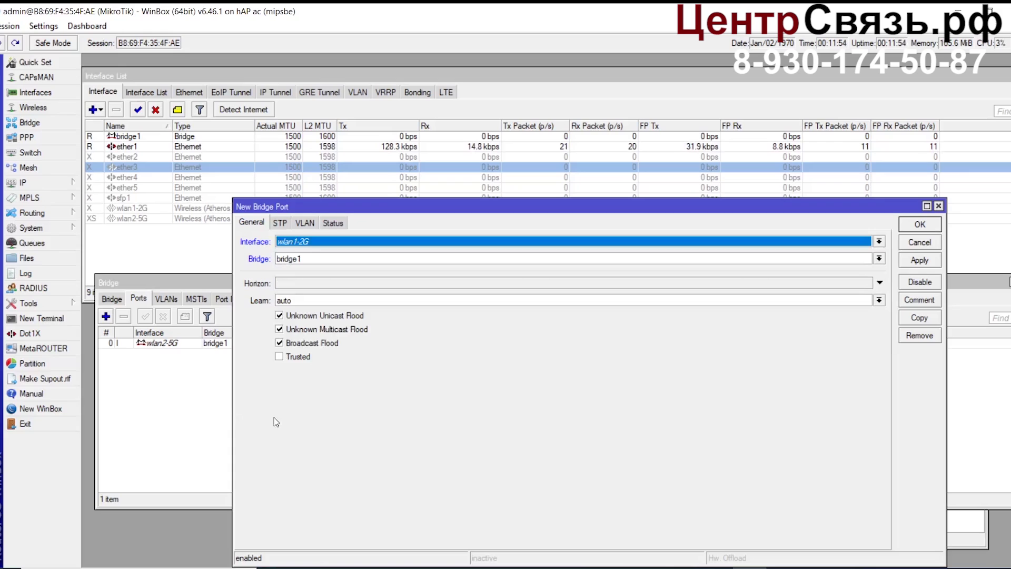
{"action": "left_click", "coordinate": [939, 206]}
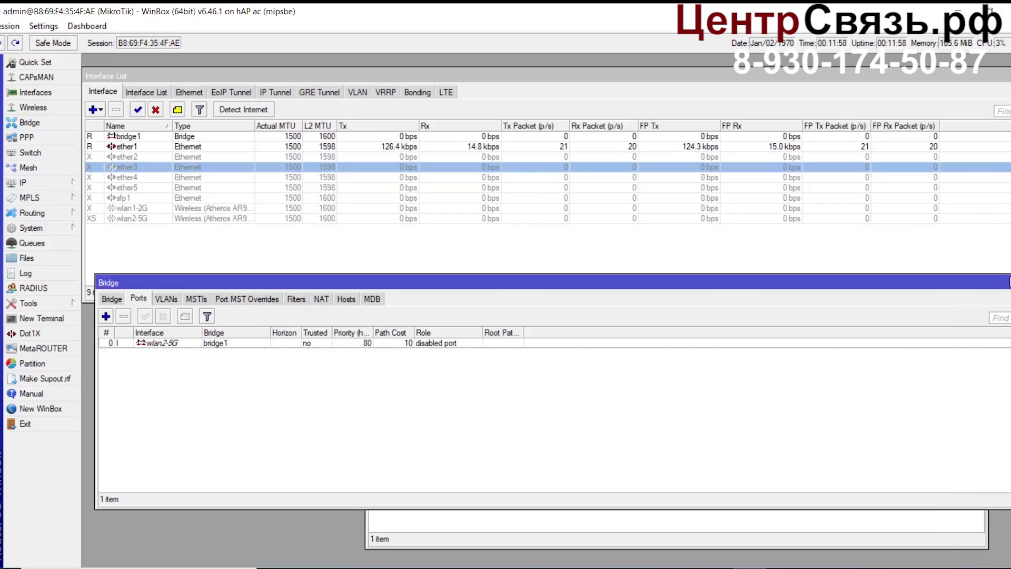
Step: Close the Bridge, Firewall, DNS, DHCP Server and Address windows, then select wlan2-5G
{"action": "left_click", "coordinate": [1010, 282]}
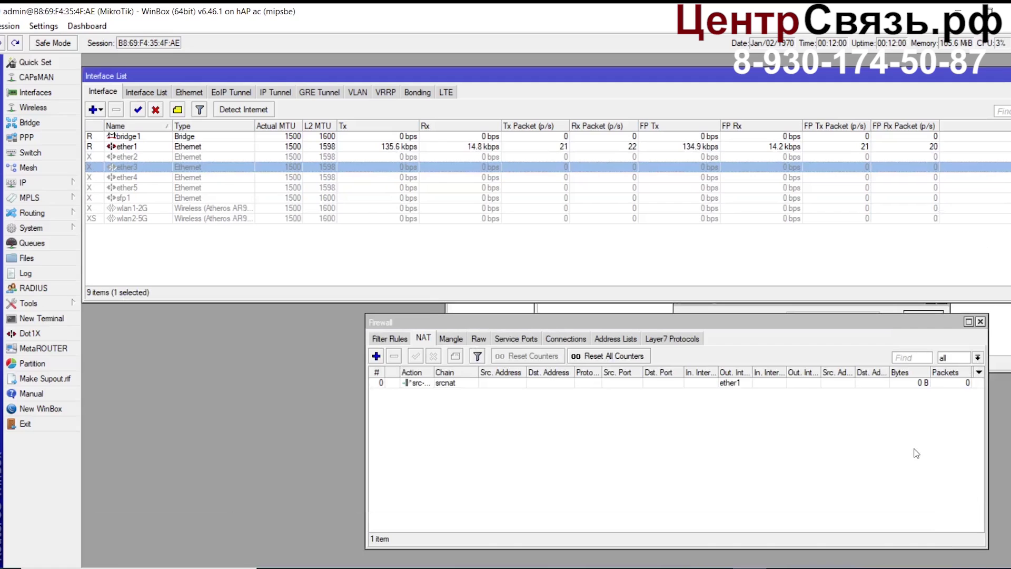
{"action": "left_click", "coordinate": [980, 321]}
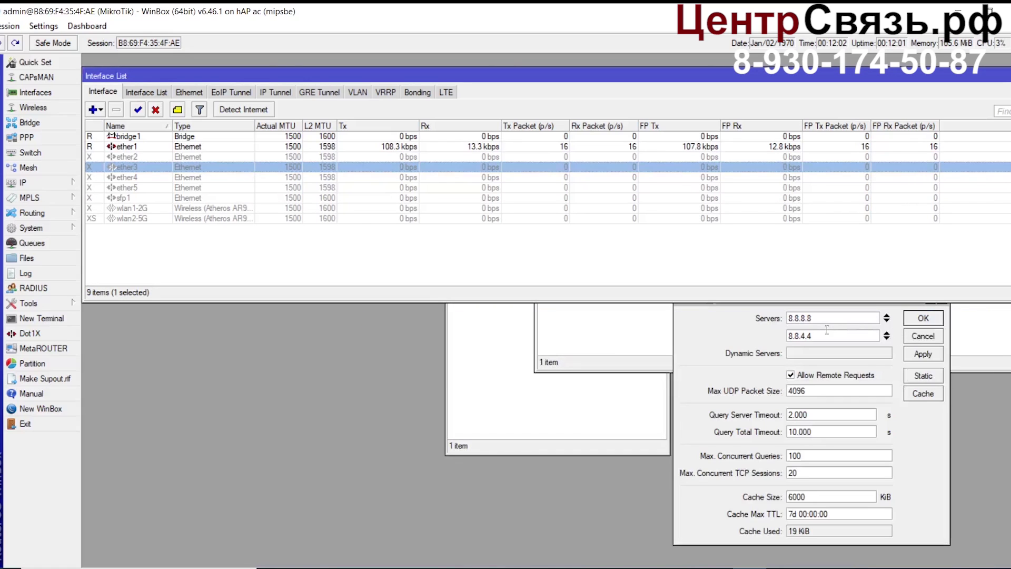
{"action": "left_click", "coordinate": [737, 337]}
{"action": "left_click", "coordinate": [942, 299]}
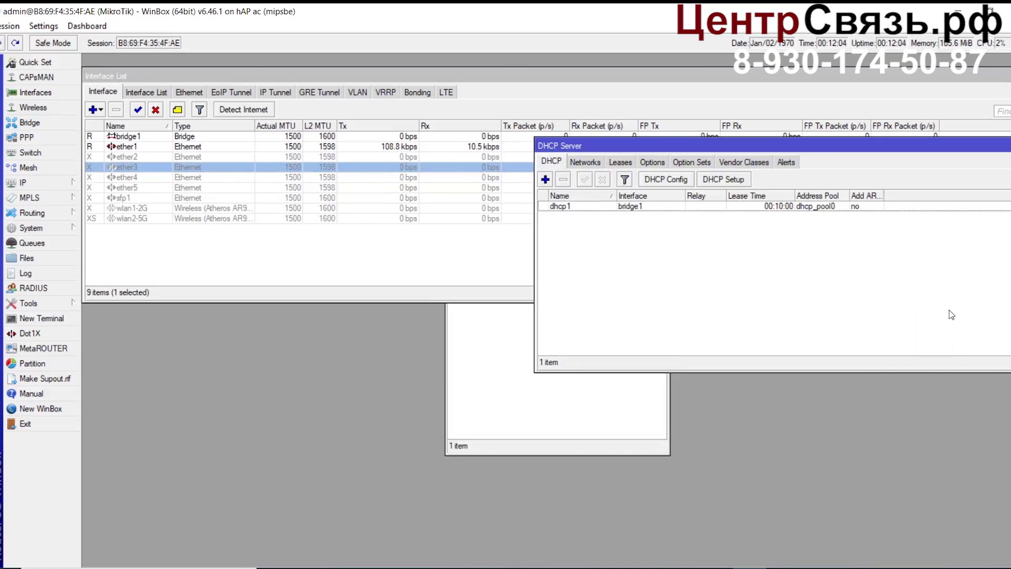
{"action": "left_click_drag", "start_coordinate": [897, 157], "coordinate": [470, 278]}
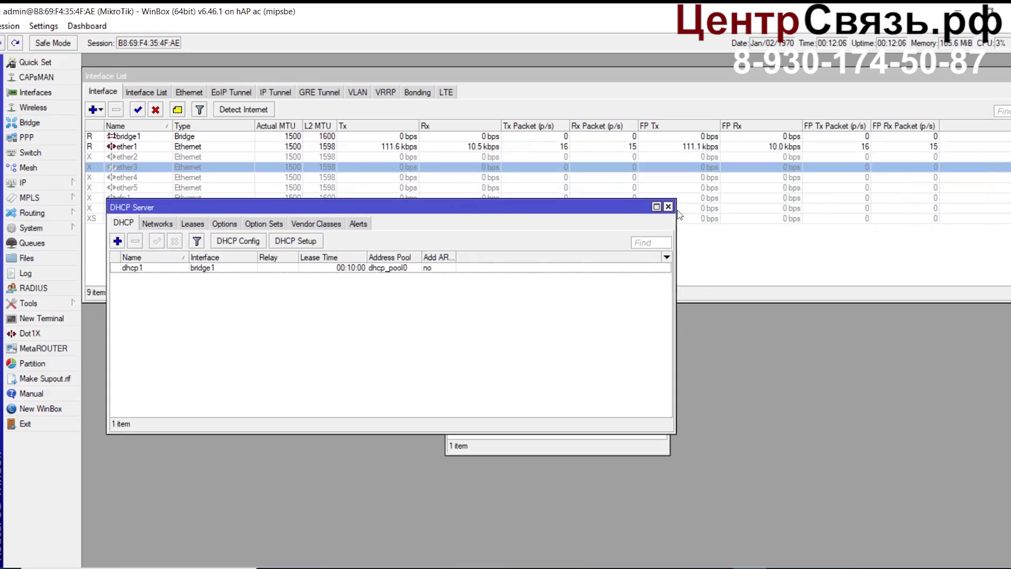
{"action": "left_click", "coordinate": [673, 220]}
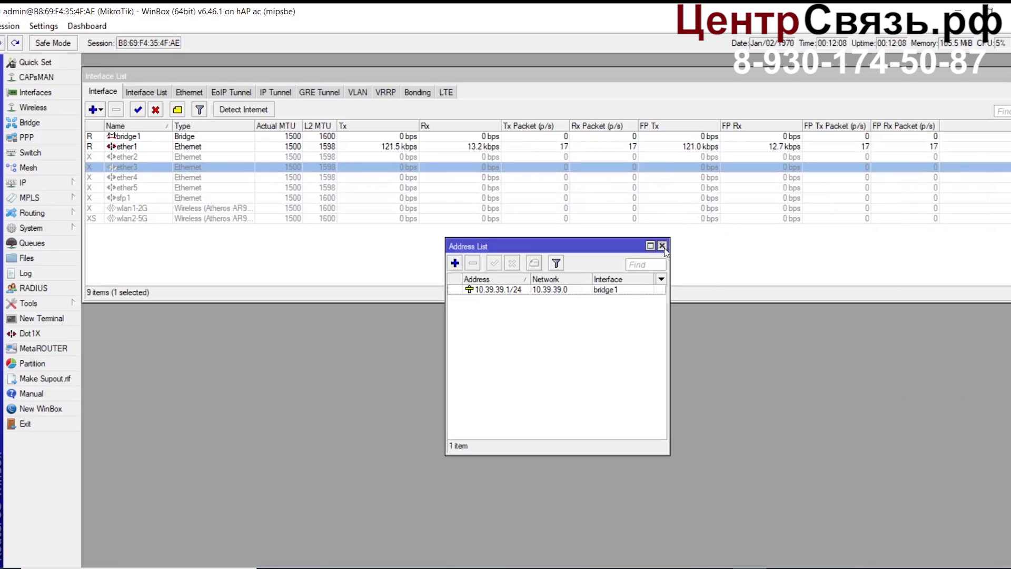
{"action": "left_click", "coordinate": [665, 241]}
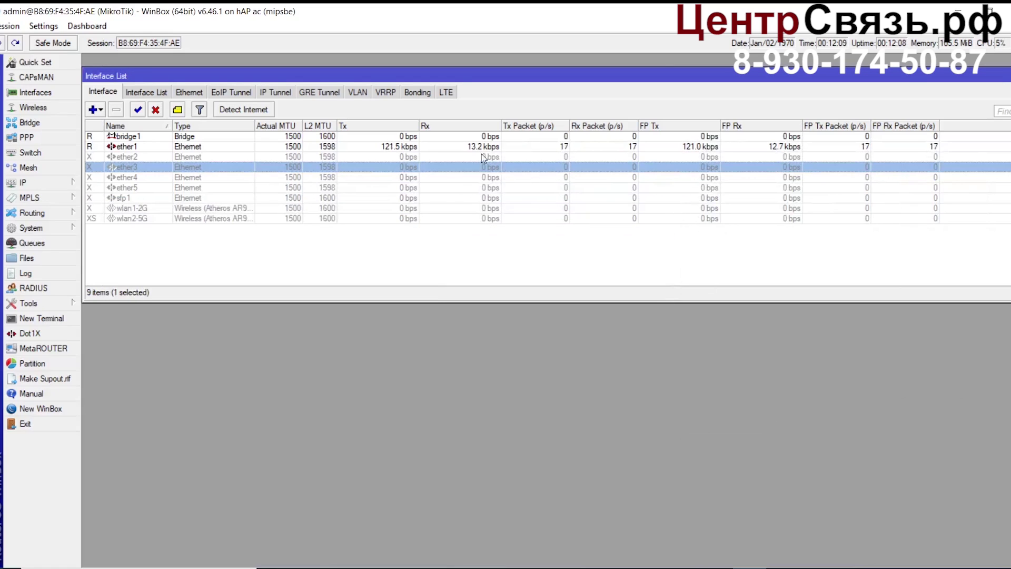
{"action": "left_click", "coordinate": [210, 217]}
Step: Enable wlan2-5G and view its Wireless tab: station mode, 5GHz-A, 5180 MHz, SSID MikroTik
{"action": "left_click", "coordinate": [138, 110]}
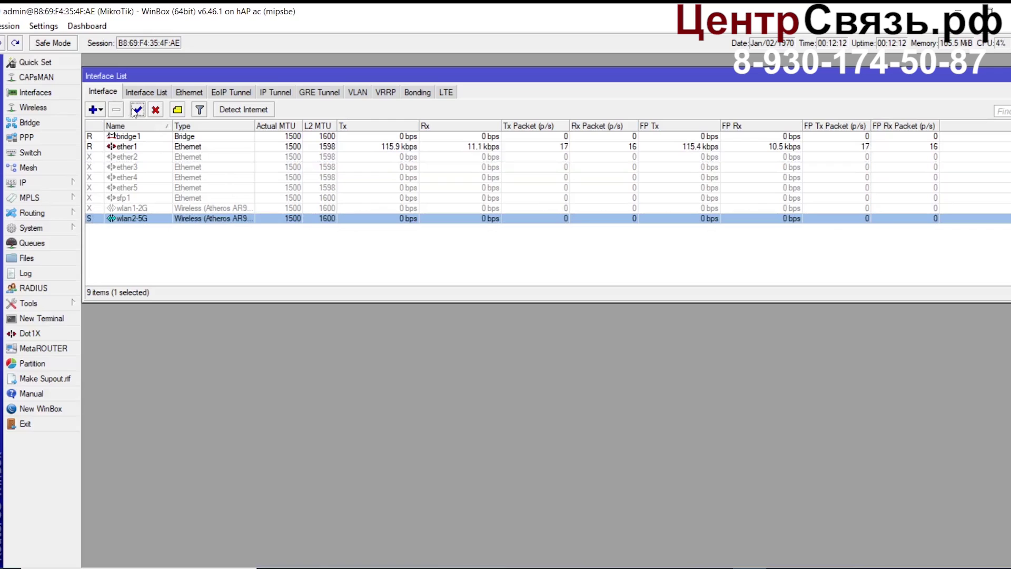
{"action": "double_click", "coordinate": [148, 220]}
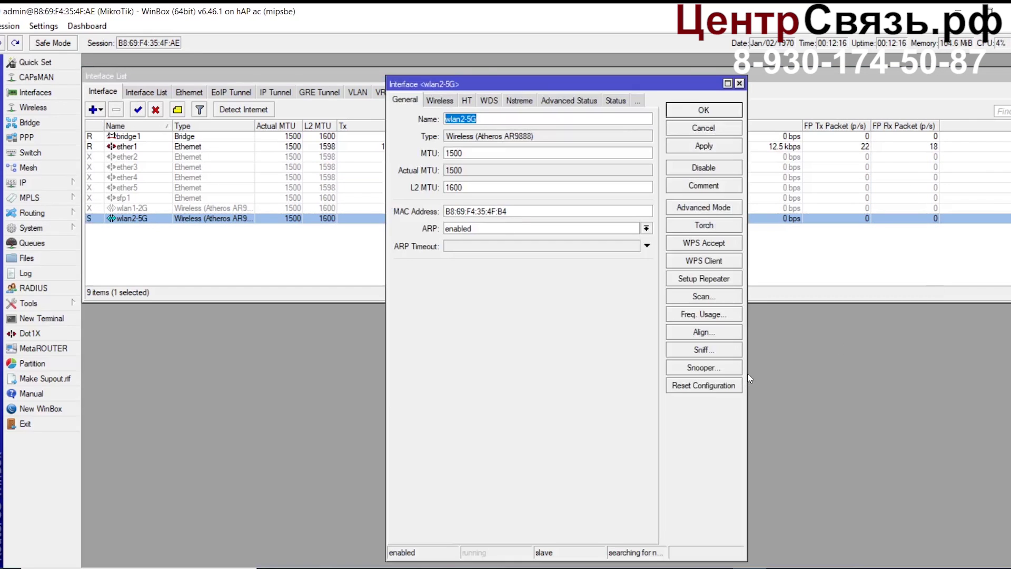
{"action": "left_click_drag", "start_coordinate": [751, 369], "coordinate": [991, 369]}
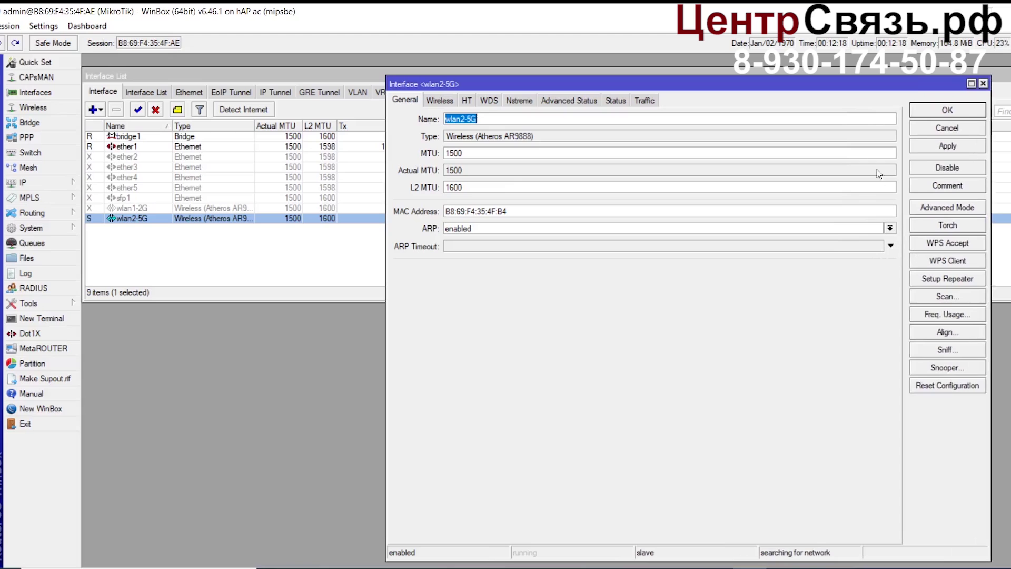
{"action": "left_click_drag", "start_coordinate": [822, 83], "coordinate": [690, 70]}
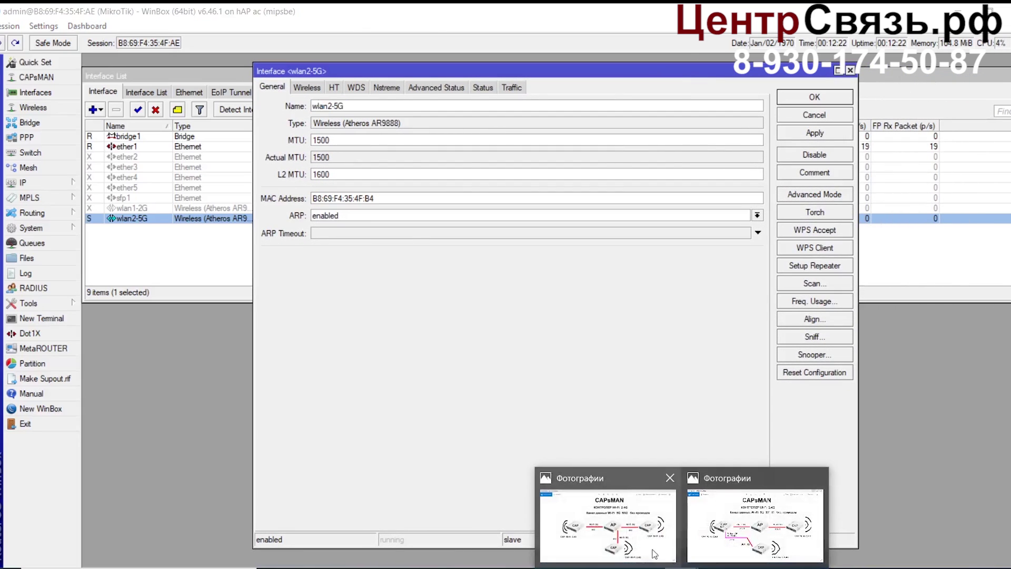
{"action": "left_click", "coordinate": [637, 550]}
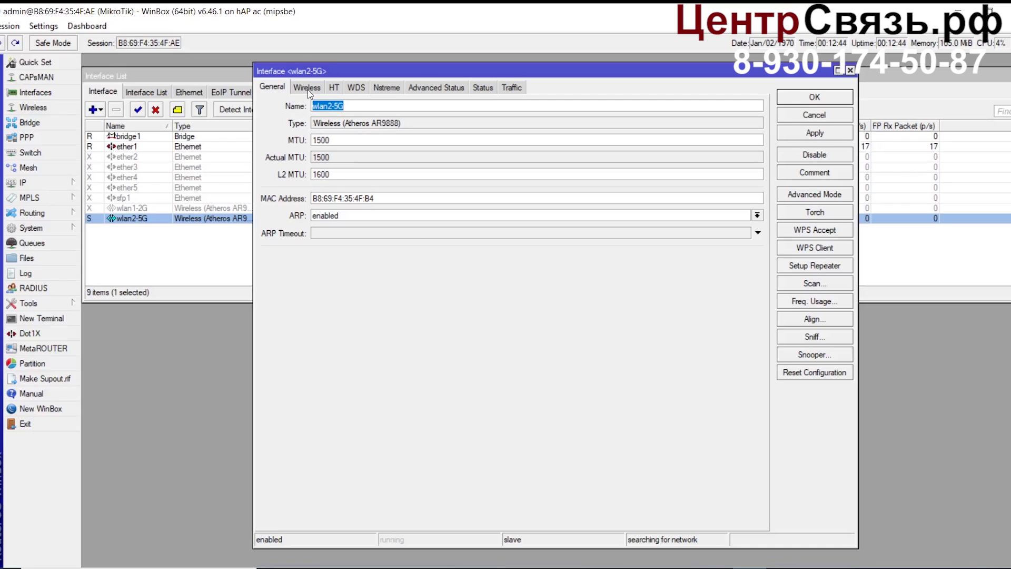
{"action": "left_click", "coordinate": [308, 88]}
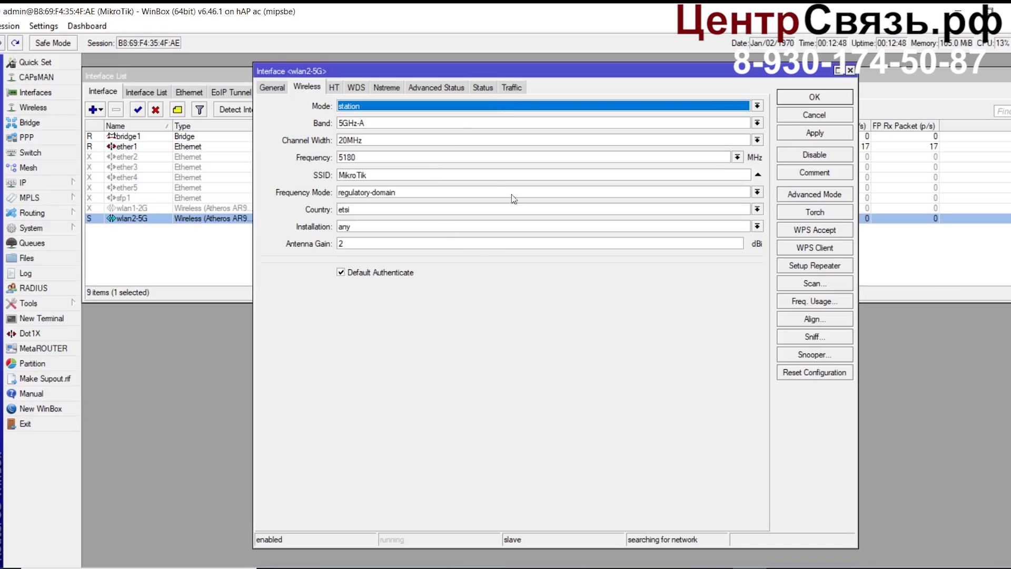
Step: Set wlan2-5G's wireless mode to ap bridge and show the advanced wireless options
{"action": "left_click", "coordinate": [359, 106]}
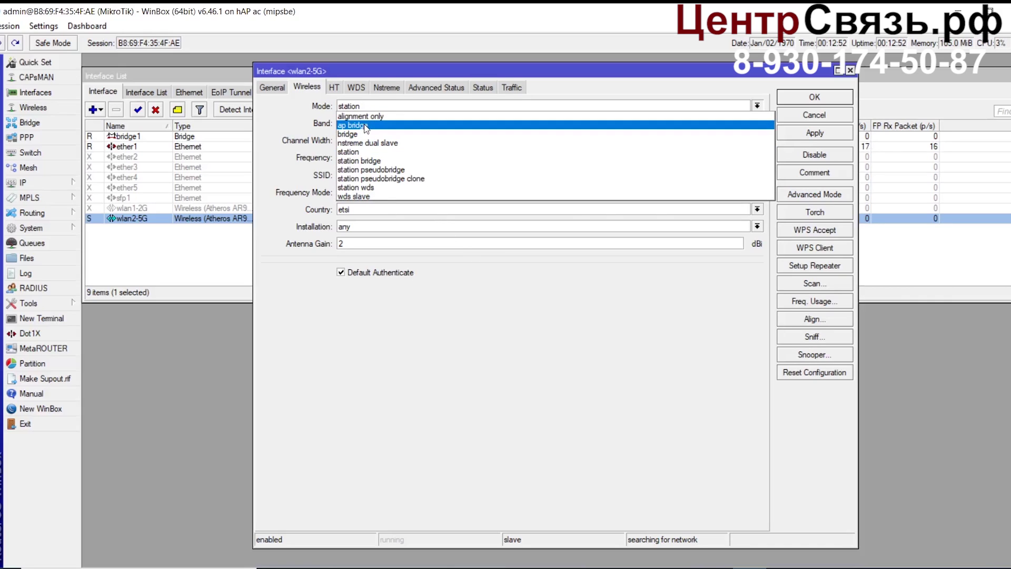
{"action": "left_click", "coordinate": [352, 125]}
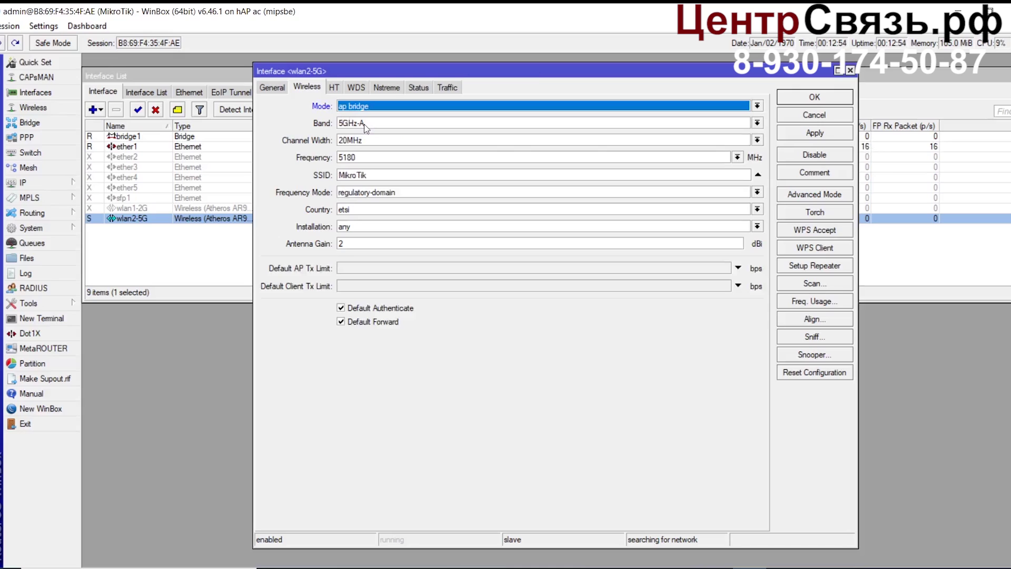
{"action": "left_click", "coordinate": [841, 194]}
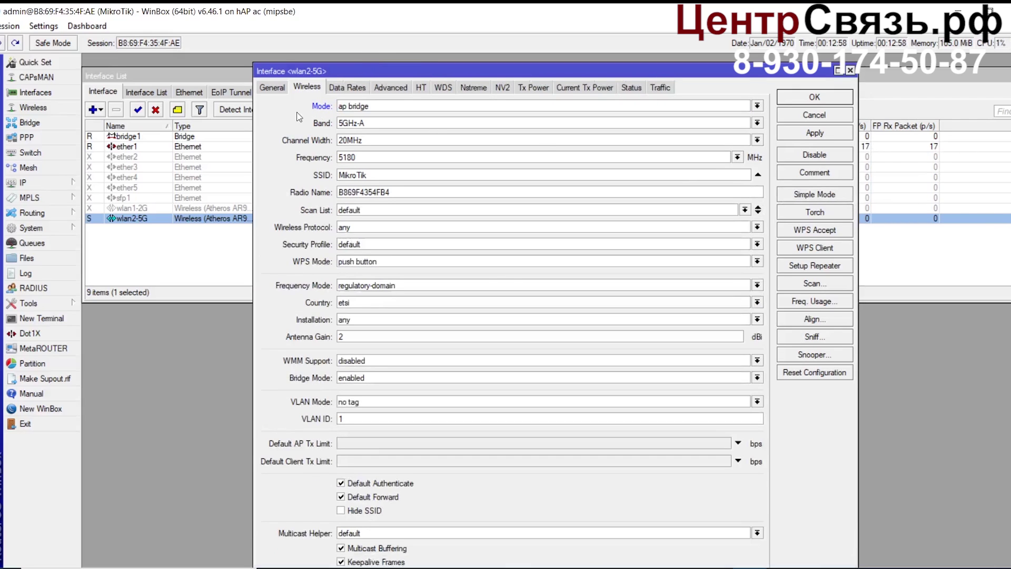
{"action": "left_click", "coordinate": [272, 86]}
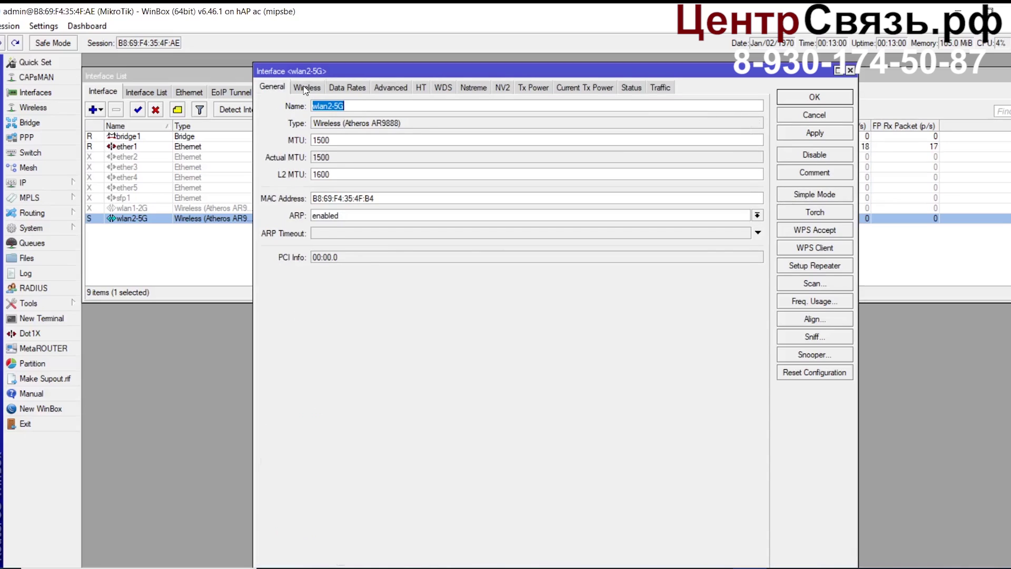
{"action": "left_click", "coordinate": [305, 88]}
{"action": "left_click_drag", "start_coordinate": [362, 71], "coordinate": [333, 67]}
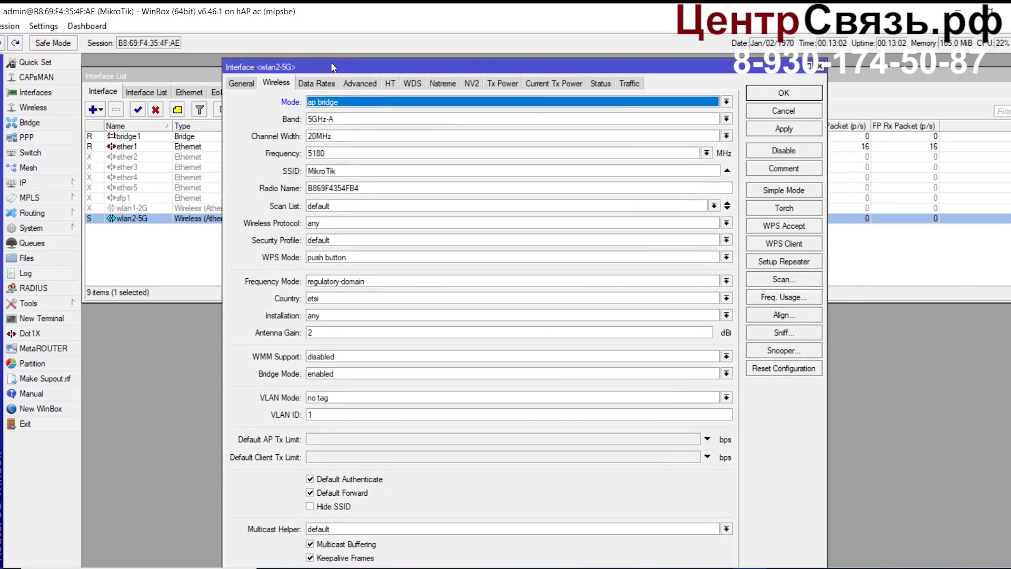
Step: Set the band to 5GHz-only-AC and the channel width to 20/40/80MHz Ceee
{"action": "left_click", "coordinate": [376, 120]}
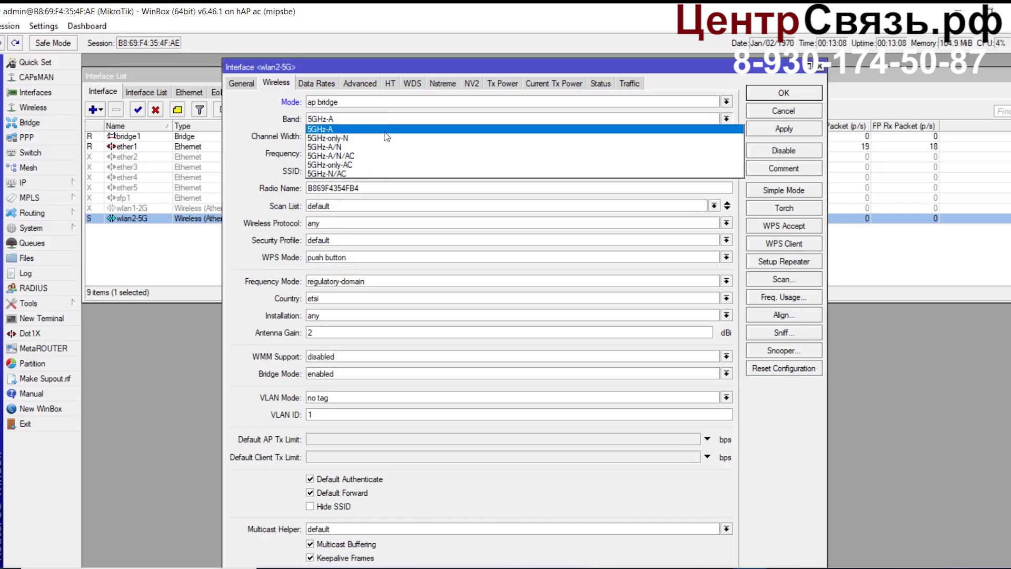
{"action": "left_click", "coordinate": [399, 165]}
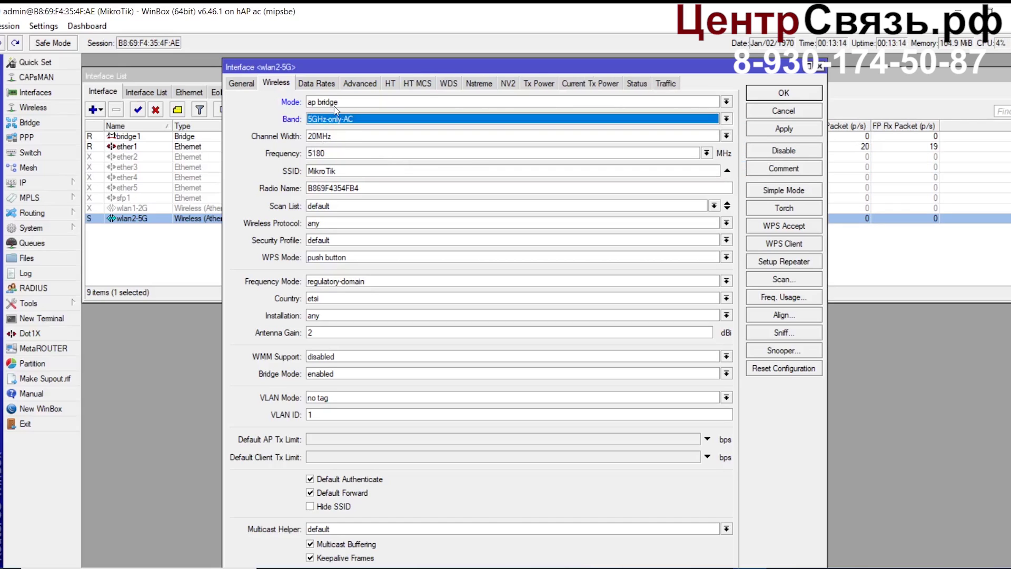
{"action": "left_click", "coordinate": [345, 137]}
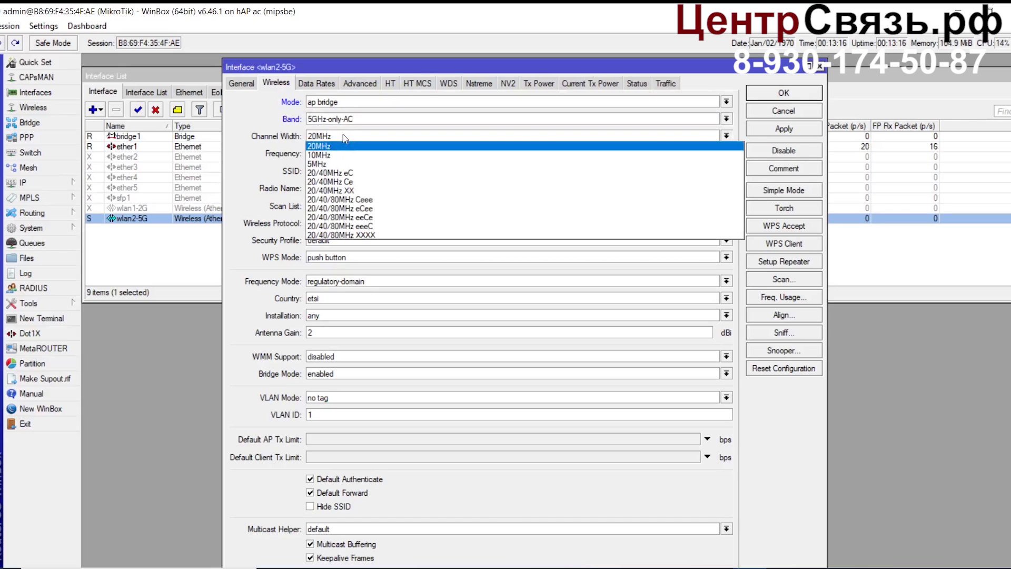
{"action": "left_click", "coordinate": [375, 200]}
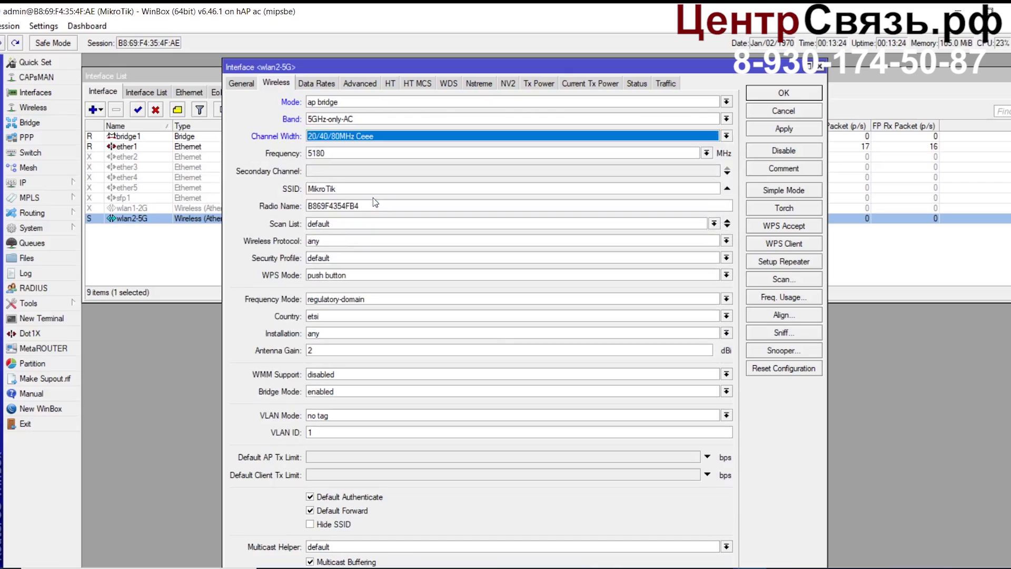
{"action": "left_click", "coordinate": [345, 154]}
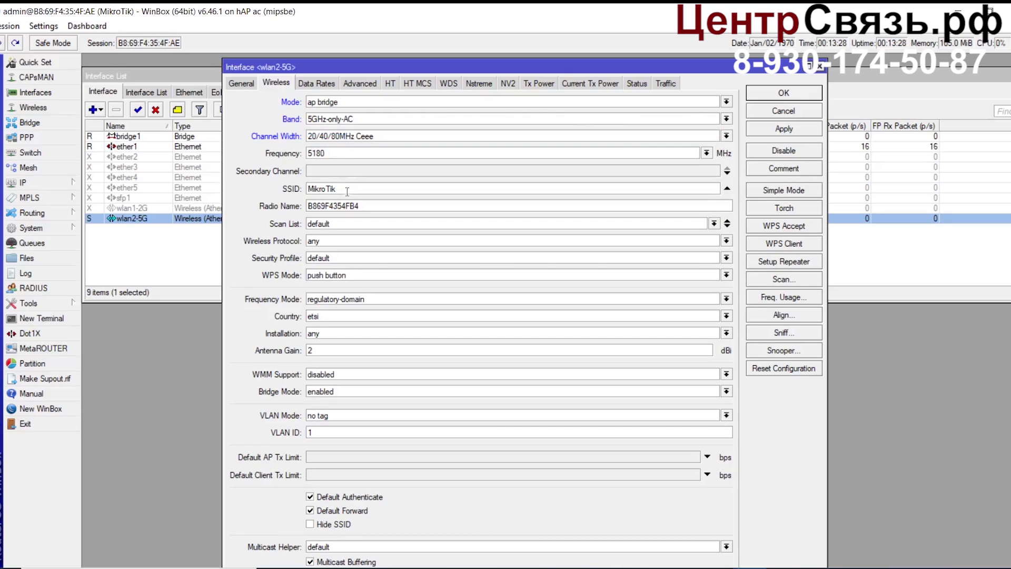
Step: Browse the frequency list without changing it, then bring up the Frequency Mode choices
{"action": "left_click", "coordinate": [707, 154]}
{"action": "scroll", "coordinate": [462, 318], "scroll_direction": "down", "scroll_amount": 7}
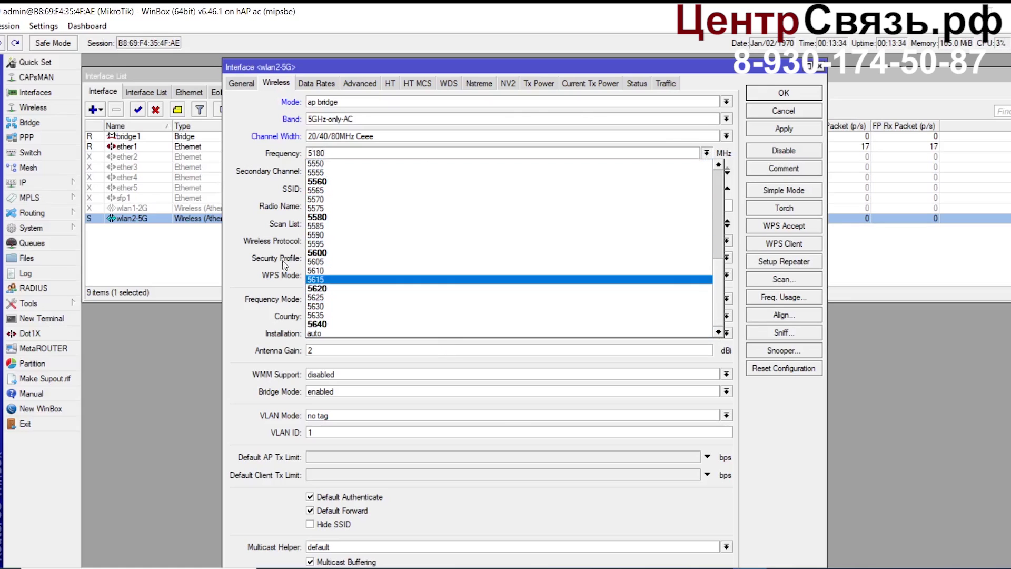
{"action": "left_click", "coordinate": [257, 199]}
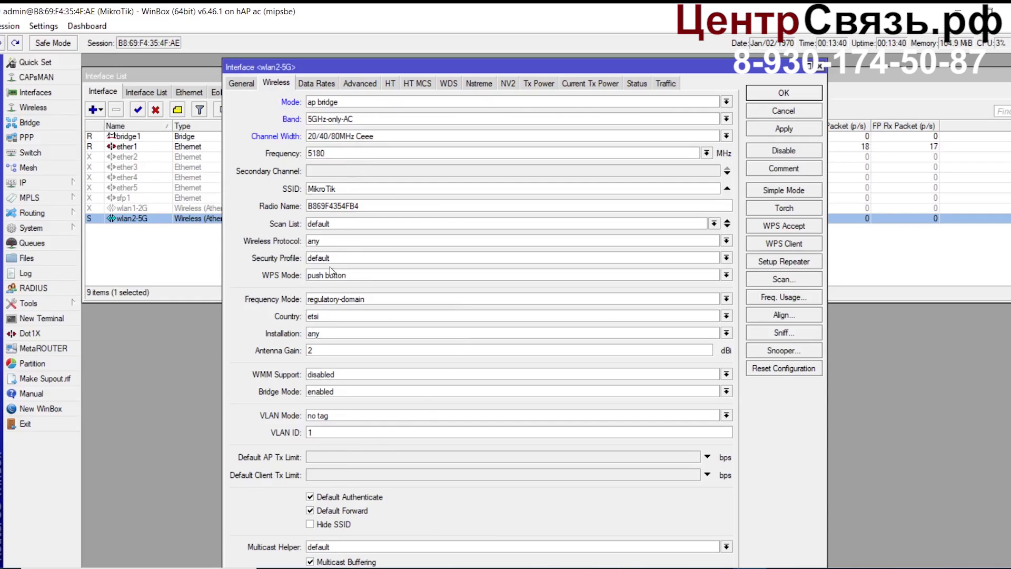
{"action": "left_click", "coordinate": [341, 303]}
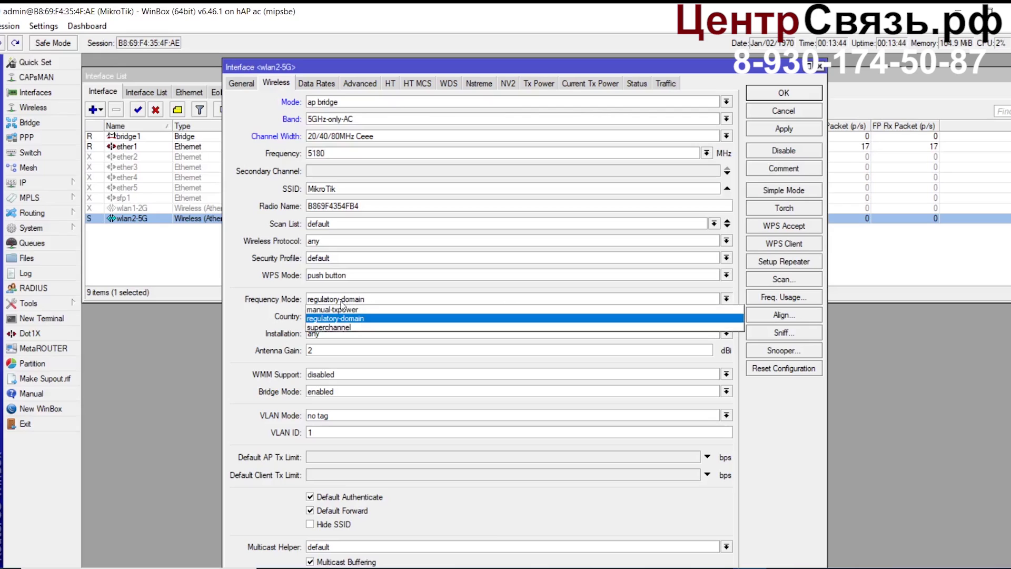
Step: Choose superchannel frequency mode and set the country to no_country_set
{"action": "left_click", "coordinate": [343, 327]}
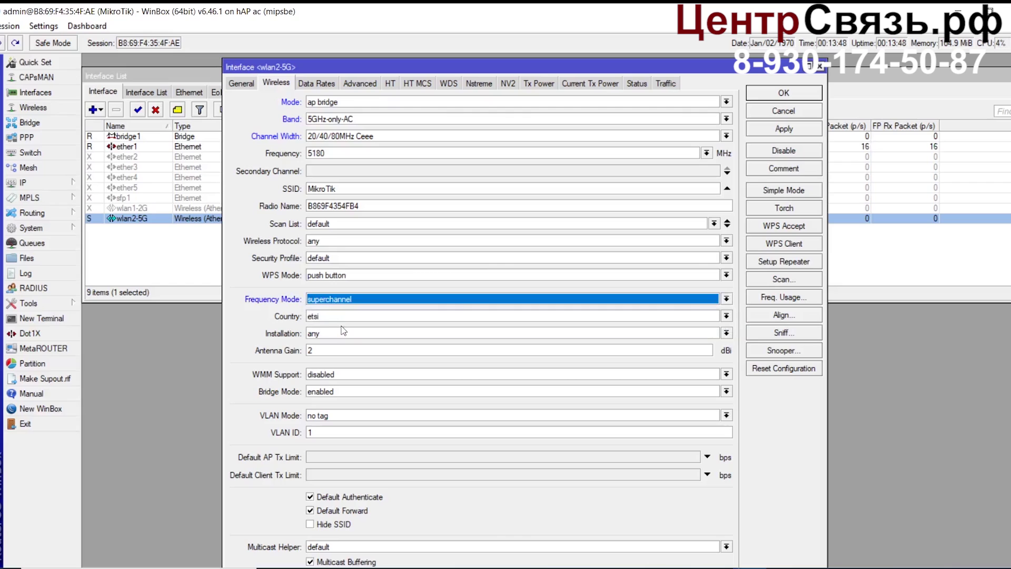
{"action": "left_click", "coordinate": [336, 317]}
{"action": "scroll", "coordinate": [364, 461], "scroll_direction": "down", "scroll_amount": 20}
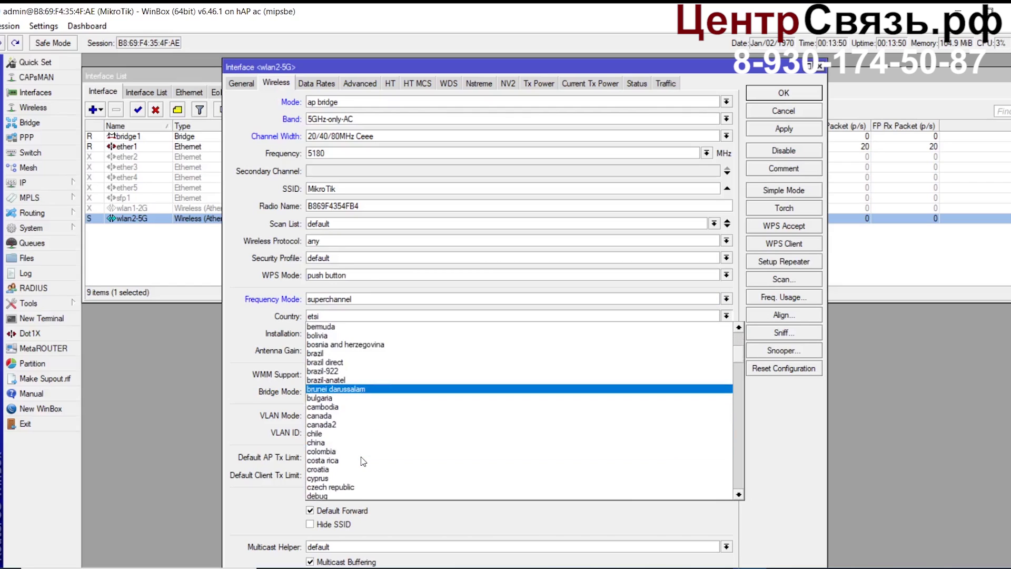
{"action": "scroll", "coordinate": [364, 474], "scroll_direction": "down", "scroll_amount": 15}
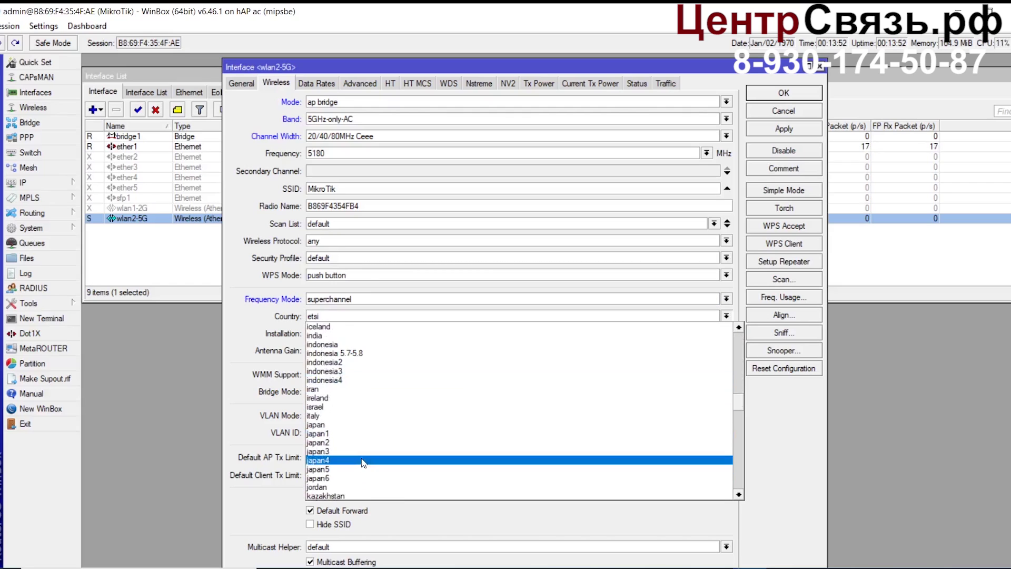
{"action": "scroll", "coordinate": [359, 463], "scroll_direction": "down", "scroll_amount": 8}
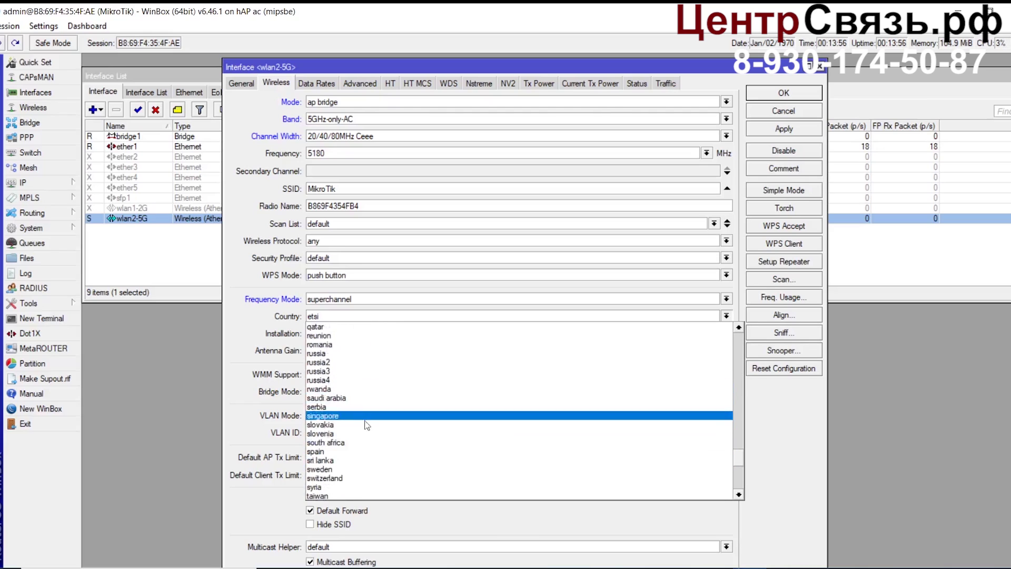
{"action": "scroll", "coordinate": [369, 416], "scroll_direction": "down", "scroll_amount": 7}
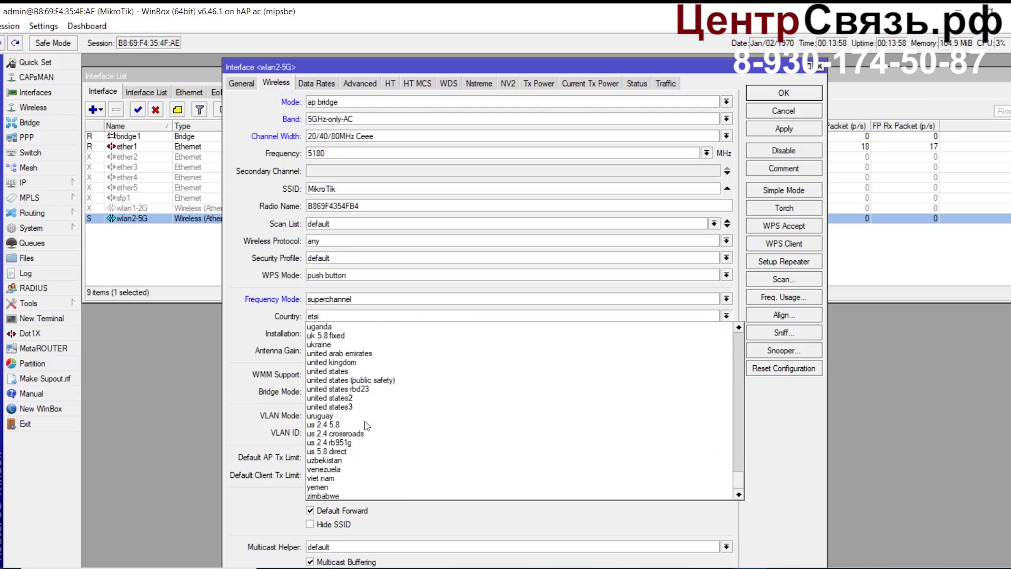
{"action": "scroll", "coordinate": [364, 416], "scroll_direction": "up", "scroll_amount": 4}
{"action": "scroll", "coordinate": [352, 394], "scroll_direction": "up", "scroll_amount": 7}
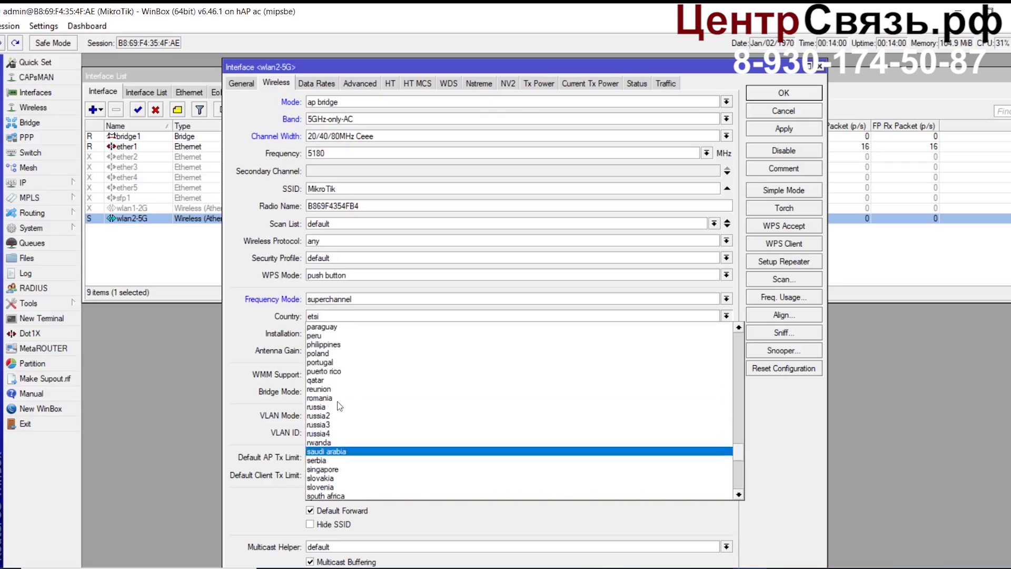
{"action": "key", "text": "Up"}
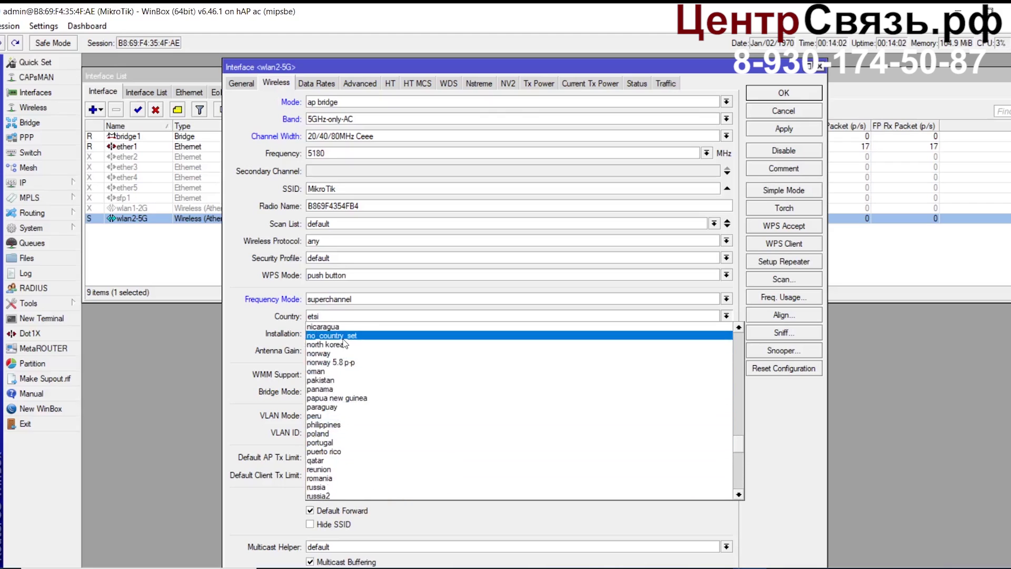
{"action": "key", "text": "Return"}
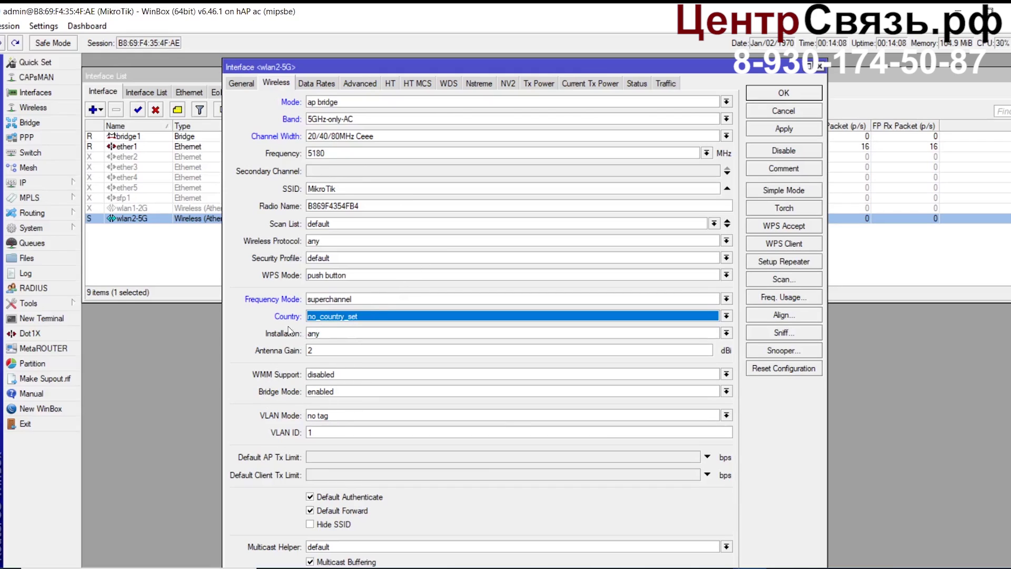
Step: Keep the installation type as any and set the frequency to 5745 MHz
{"action": "left_click", "coordinate": [345, 334]}
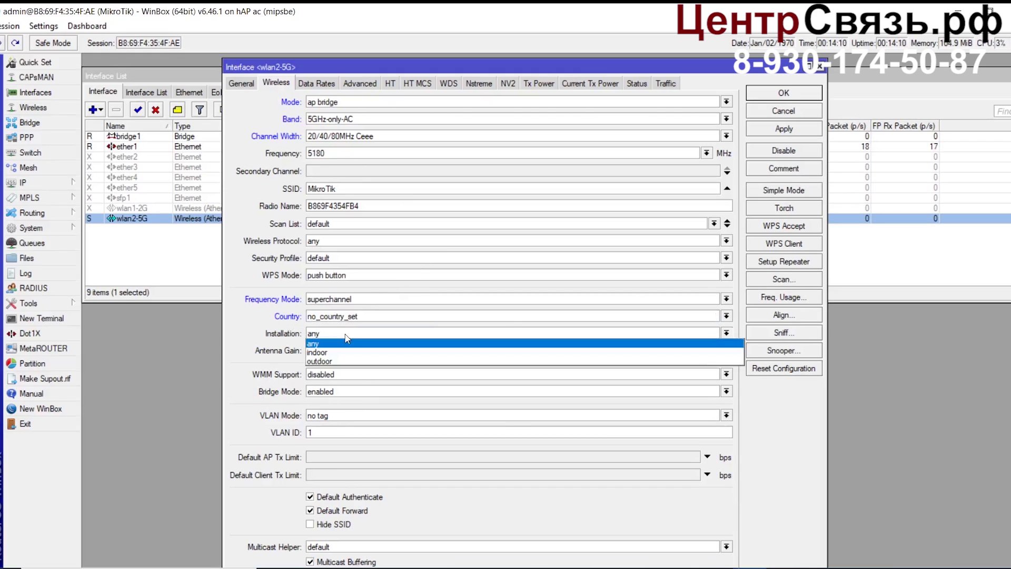
{"action": "left_click", "coordinate": [345, 335]}
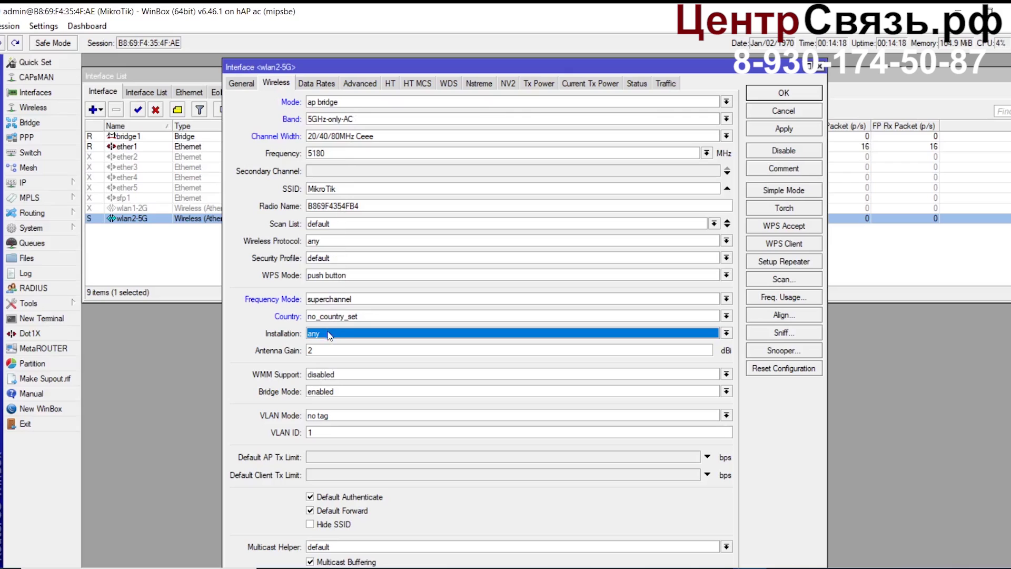
{"action": "left_click", "coordinate": [332, 149]}
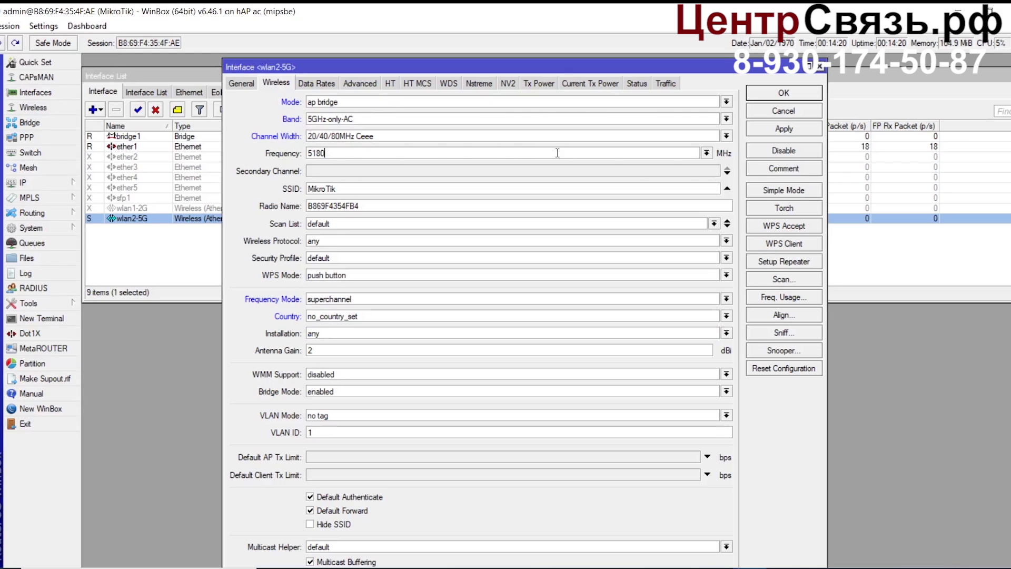
{"action": "left_click", "coordinate": [706, 153]}
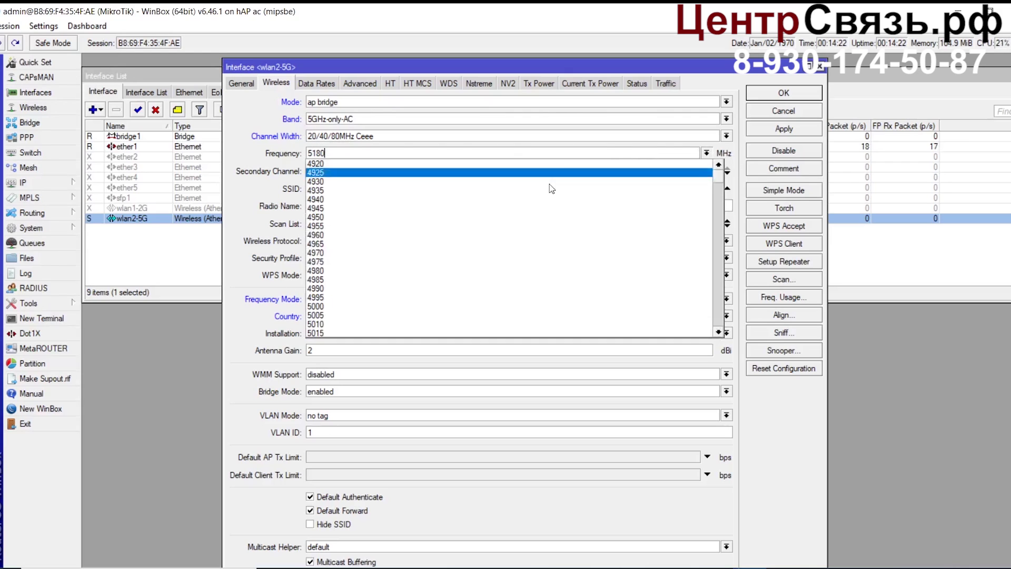
{"action": "scroll", "coordinate": [447, 312], "scroll_direction": "down", "scroll_amount": 15}
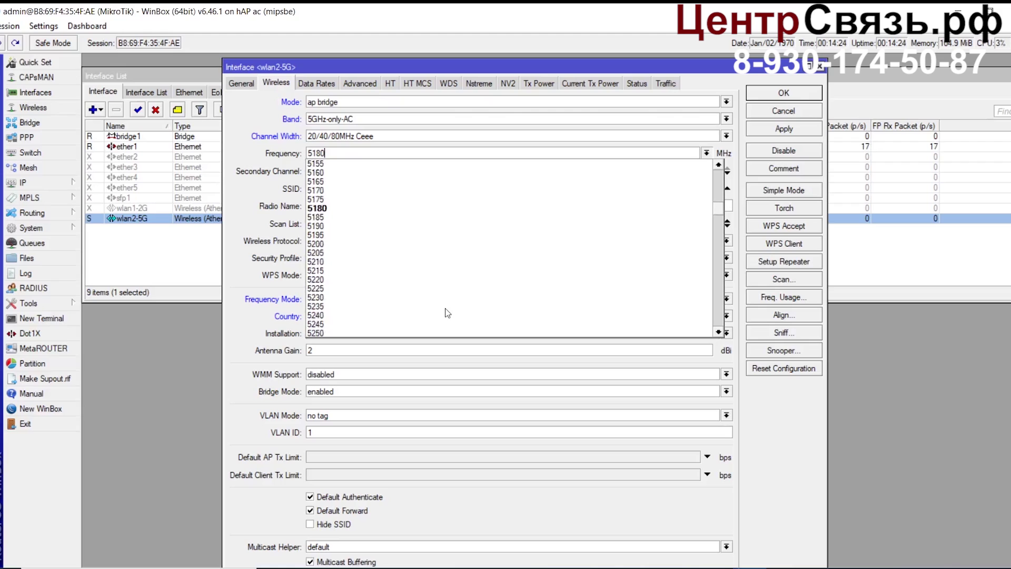
{"action": "scroll", "coordinate": [447, 313], "scroll_direction": "down", "scroll_amount": 16}
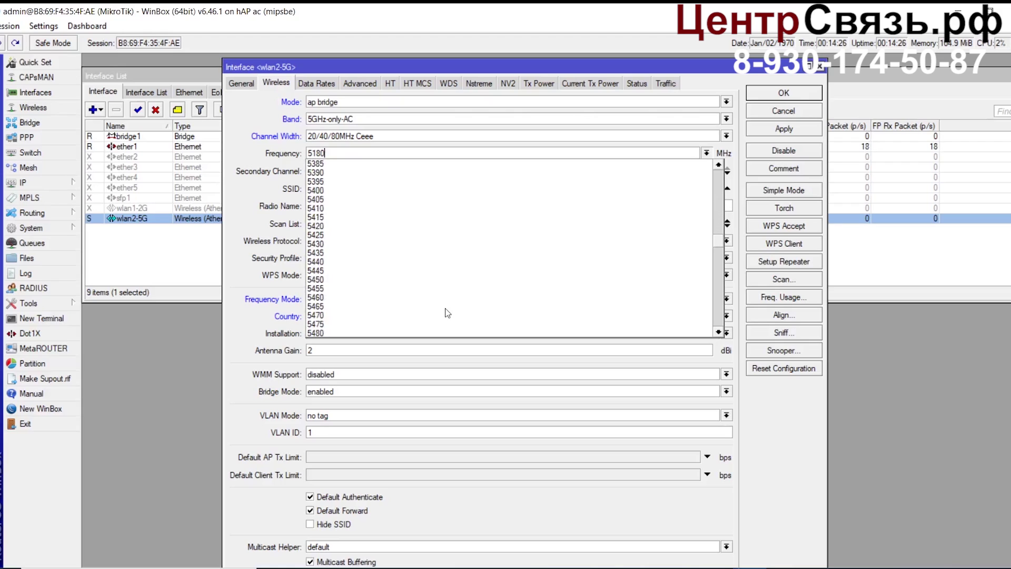
{"action": "scroll", "coordinate": [448, 313], "scroll_direction": "down", "scroll_amount": 19}
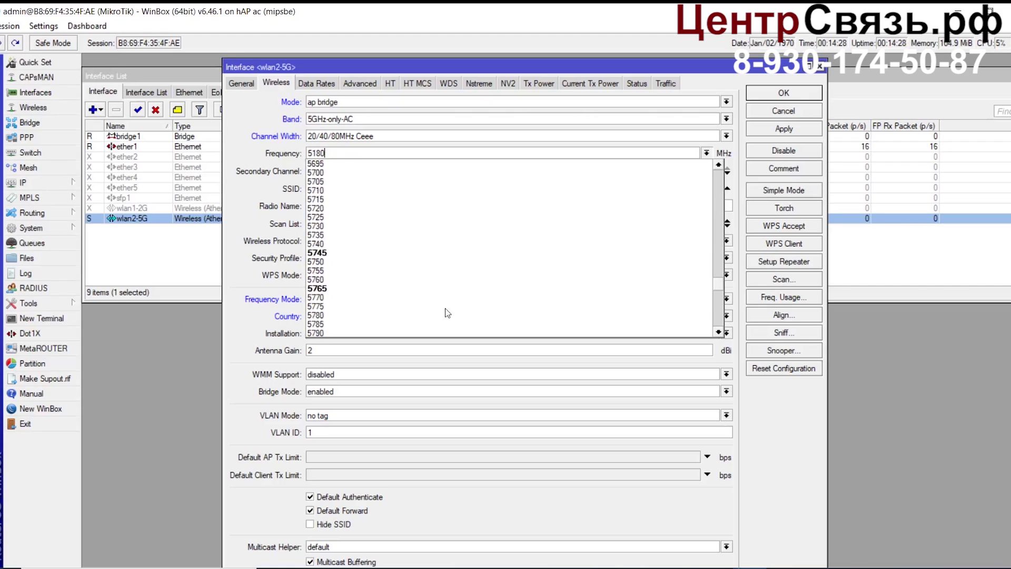
{"action": "left_click", "coordinate": [354, 173]}
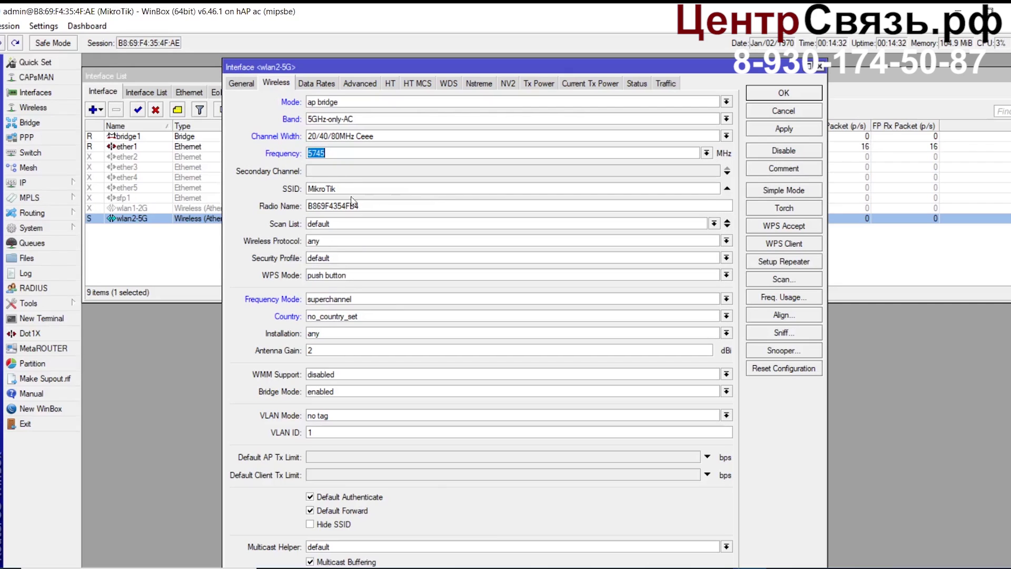
Step: Replace the SSID MikroTik with MAG5G and set the radio name to master
{"action": "double_click", "coordinate": [346, 185]}
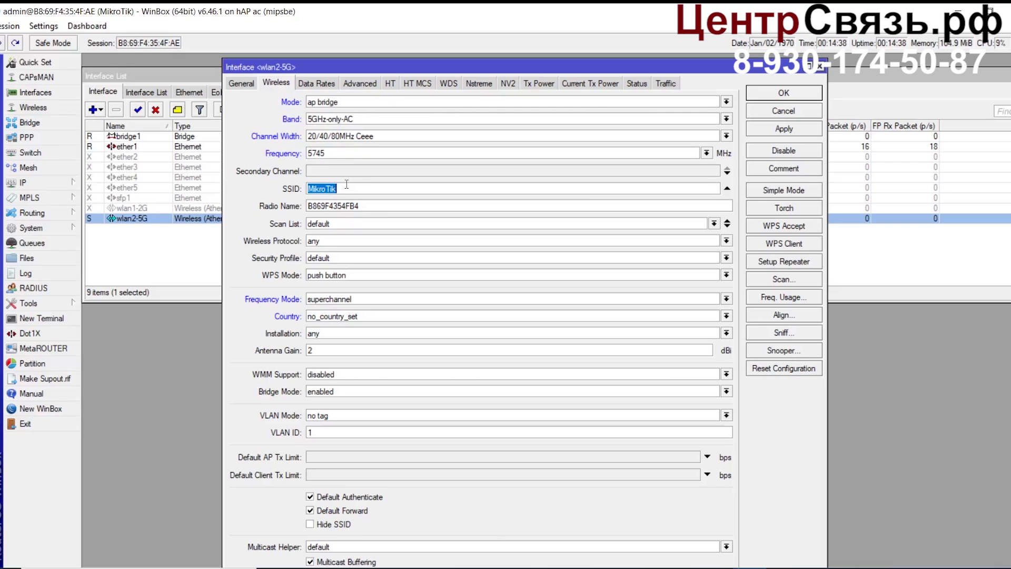
{"action": "key", "text": "BackSpace"}
{"action": "type", "text": "MAG"}
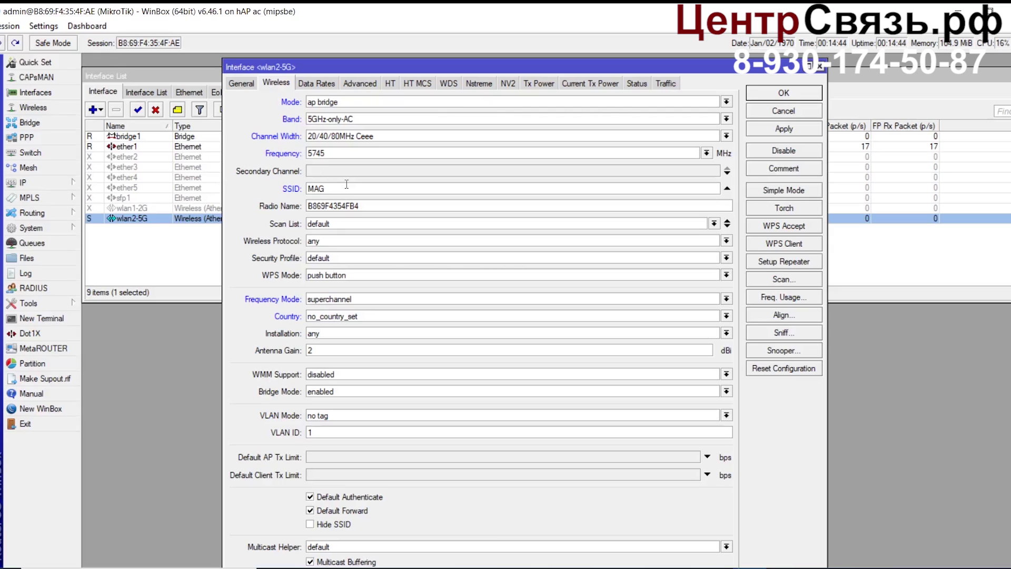
{"action": "type", "text": "5G"}
{"action": "double_click", "coordinate": [365, 205]}
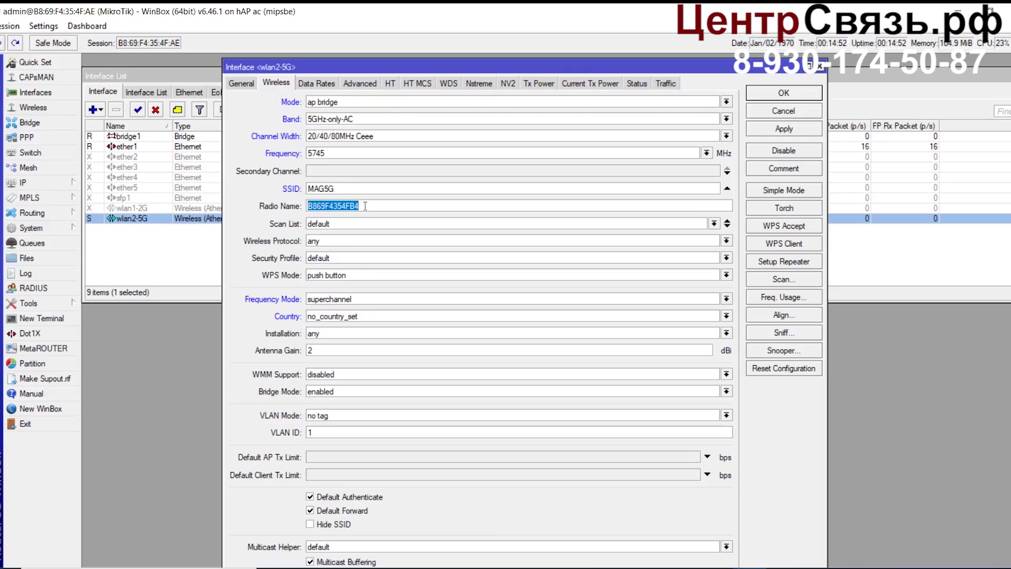
{"action": "type", "text": "MASTER"}
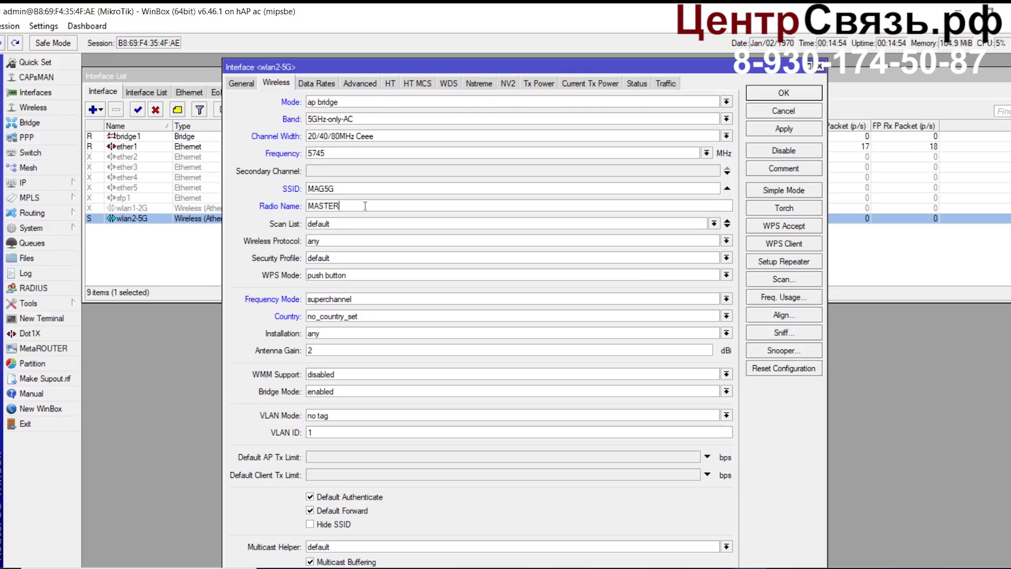
{"action": "key", "text": "BackSpace"}
{"action": "key", "text": "BackSpace"}
{"action": "key", "text": "BackSpace"}
{"action": "key", "text": "BackSpace"}
{"action": "key", "text": "BackSpace"}
{"action": "key", "text": "BackSpace"}
{"action": "type", "text": "mas"}
Step: Set the wireless protocol to nv2 and copy the 5745 frequency into Scan List
{"action": "left_click", "coordinate": [328, 243]}
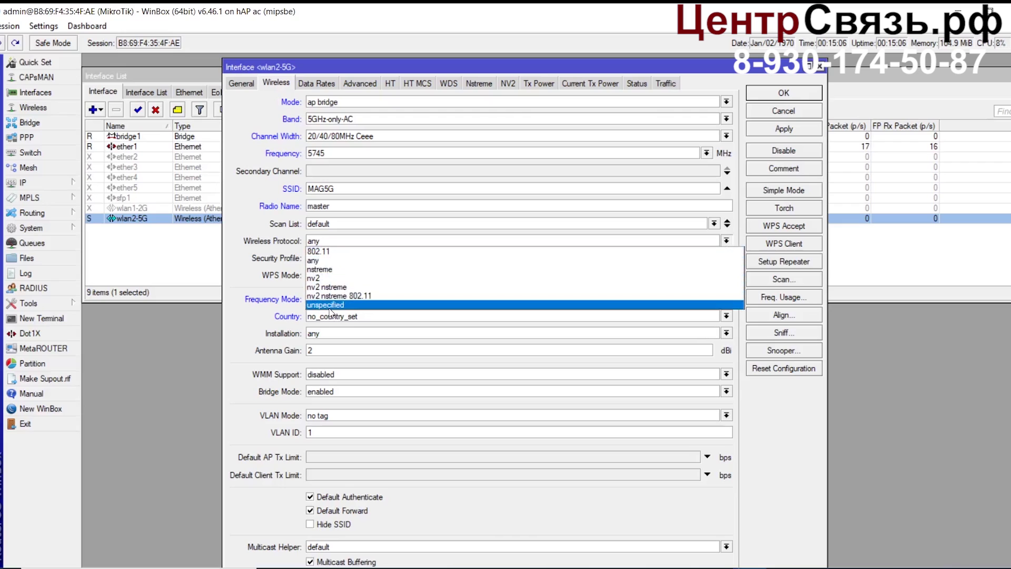
{"action": "left_click", "coordinate": [337, 278]}
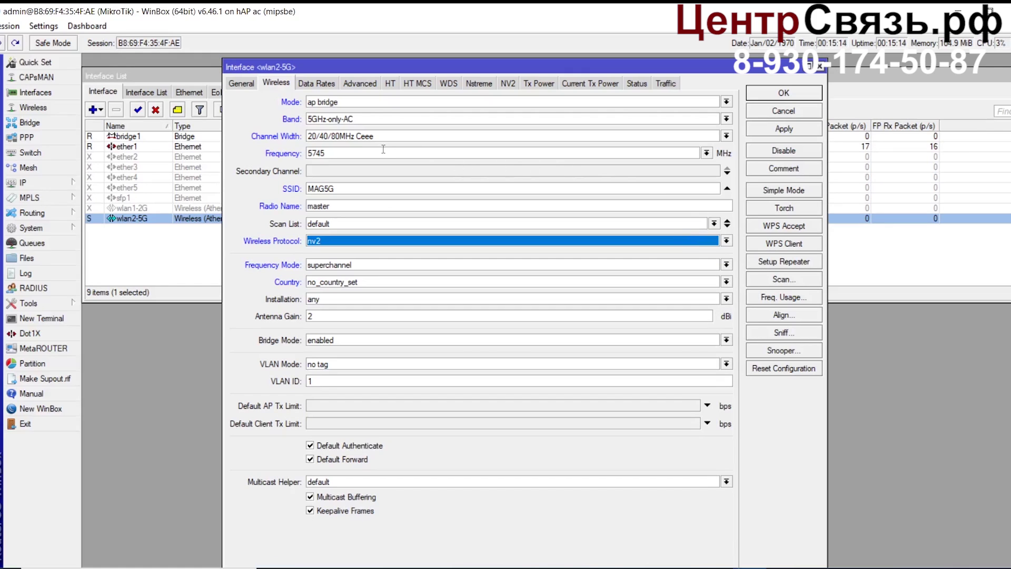
{"action": "left_click", "coordinate": [296, 147]}
{"action": "right_click", "coordinate": [318, 149]}
{"action": "left_click", "coordinate": [337, 174]}
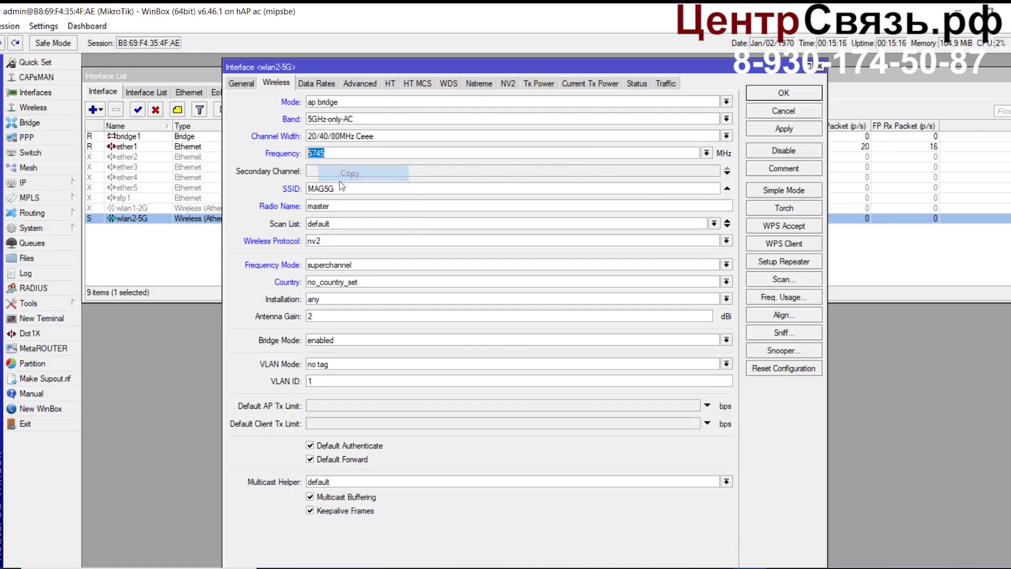
{"action": "left_click_drag", "start_coordinate": [331, 223], "coordinate": [312, 223]}
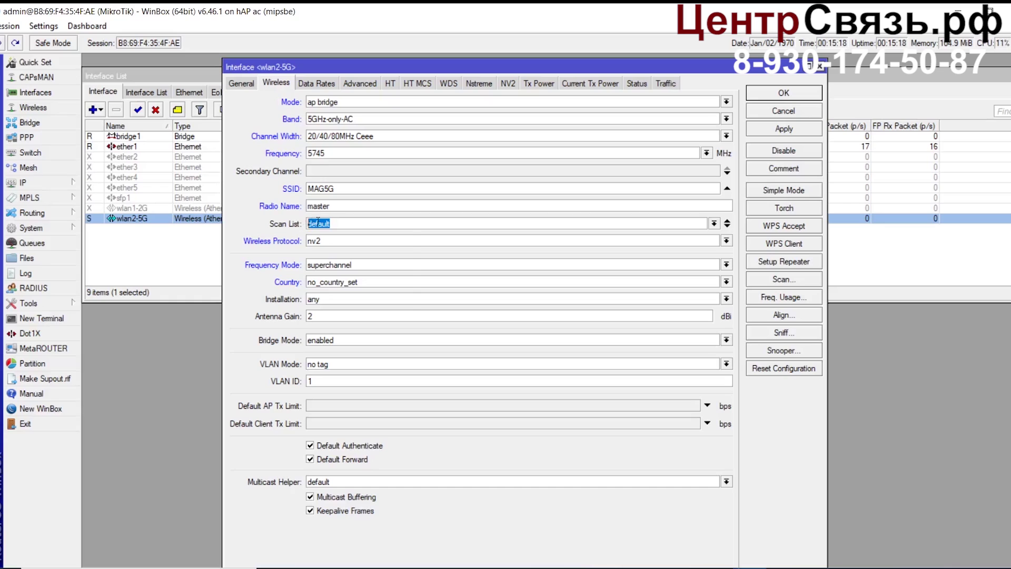
{"action": "right_click", "coordinate": [315, 223]}
{"action": "left_click", "coordinate": [337, 259]}
Step: Set Installation to indoor and Antenna Gain to 0, keeping Bridge Mode enabled
{"action": "left_click", "coordinate": [334, 299]}
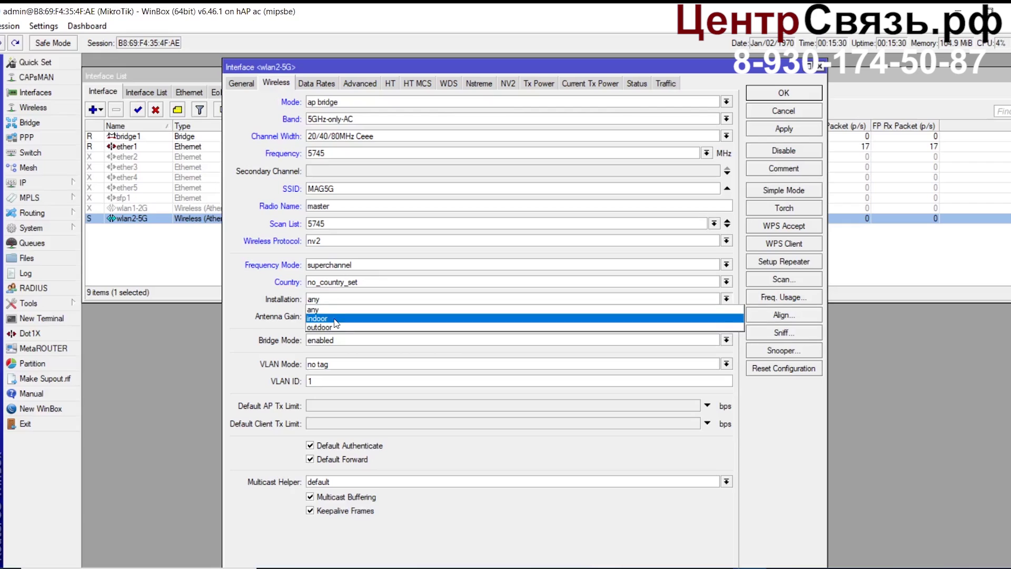
{"action": "left_click", "coordinate": [335, 319]}
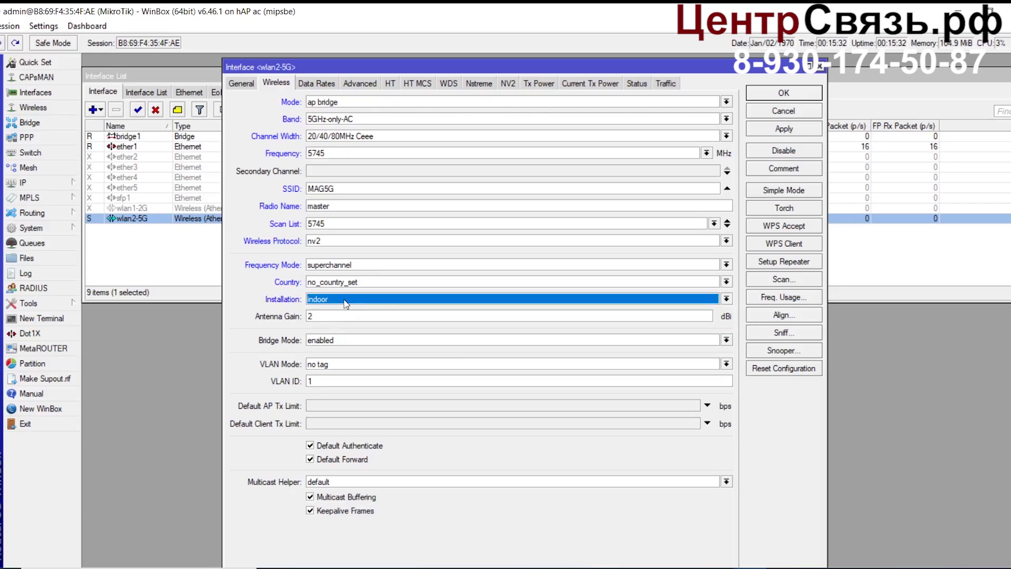
{"action": "left_click", "coordinate": [346, 304]}
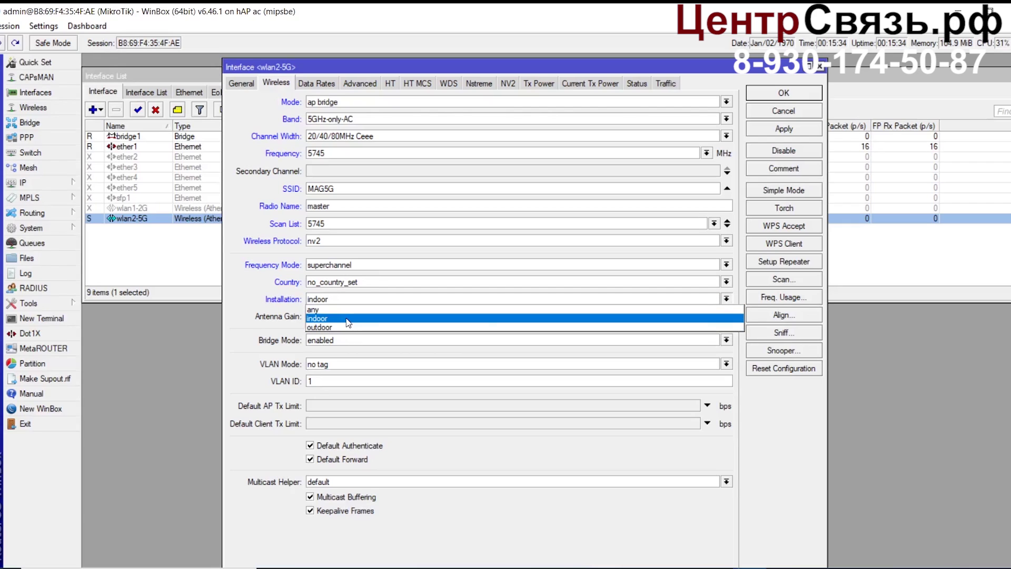
{"action": "left_click", "coordinate": [348, 323]}
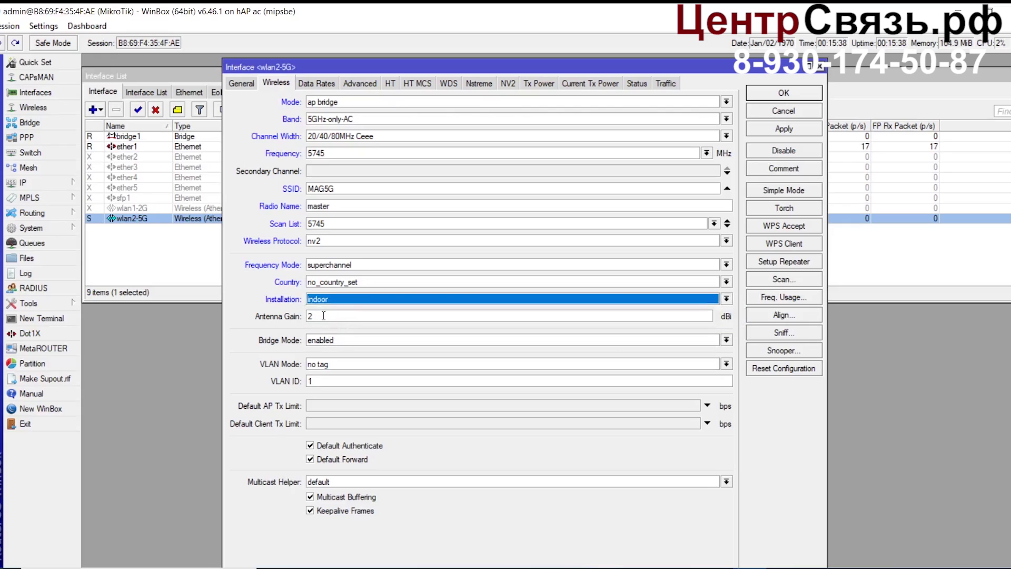
{"action": "left_click", "coordinate": [324, 315]}
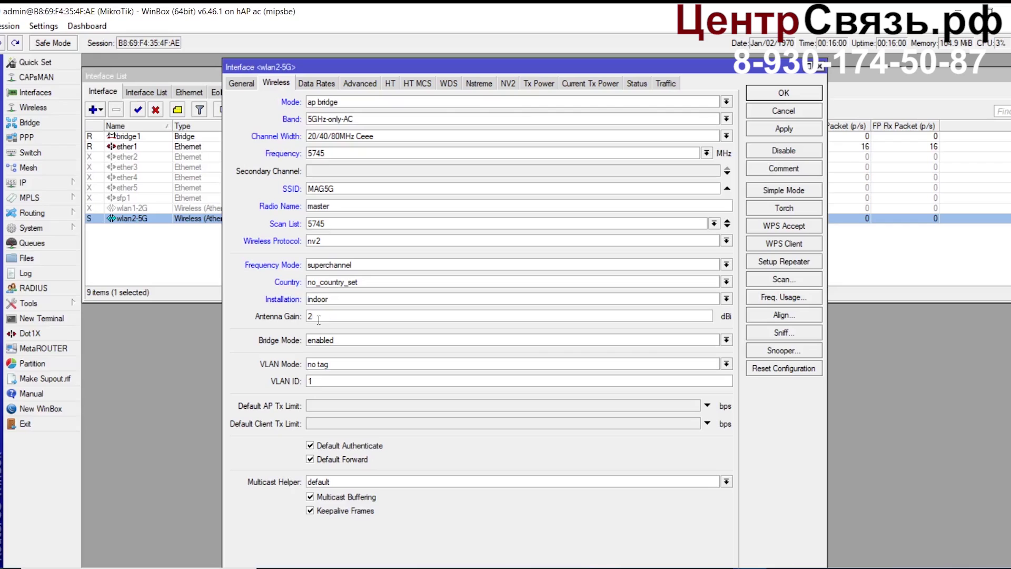
{"action": "double_click", "coordinate": [358, 317]}
{"action": "type", "text": "0"}
{"action": "left_click", "coordinate": [345, 347]}
{"action": "left_click", "coordinate": [346, 346]}
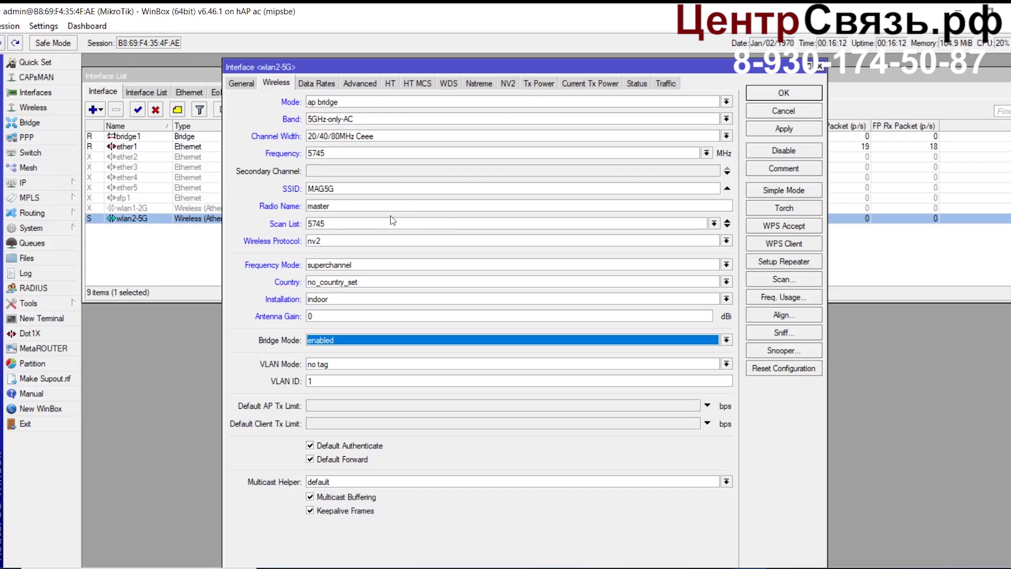
Step: On the Advanced tab, set Adaptive Noise Immunity to ap and client mode and Hw. Retries to 5, then apply
{"action": "left_click", "coordinate": [316, 90]}
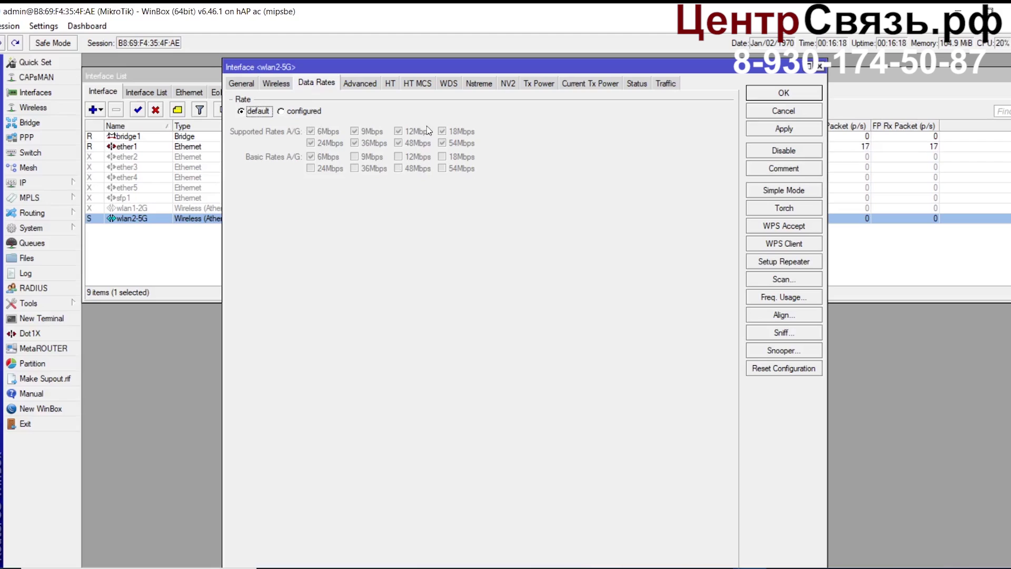
{"action": "left_click", "coordinate": [370, 84]}
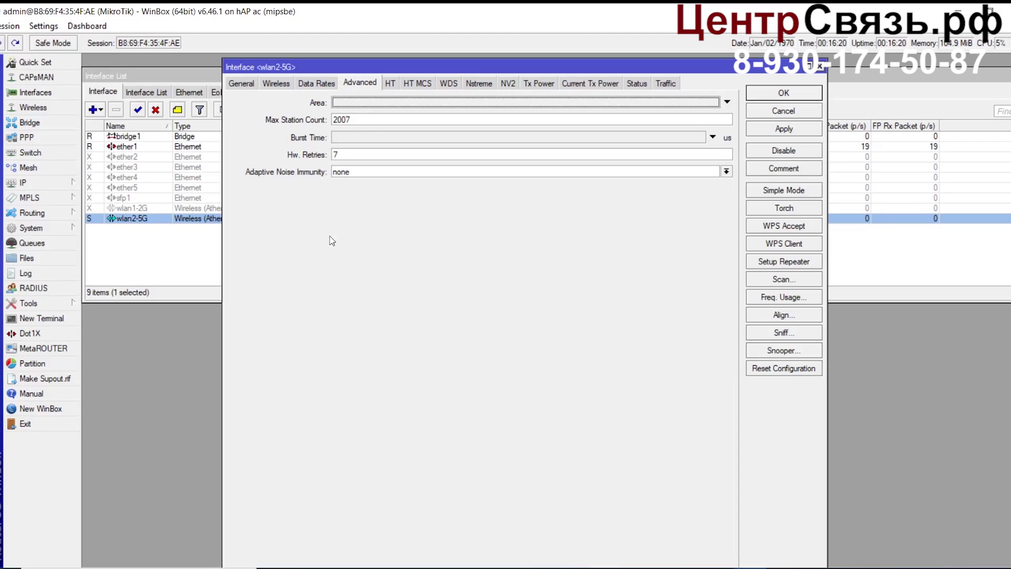
{"action": "double_click", "coordinate": [345, 121]}
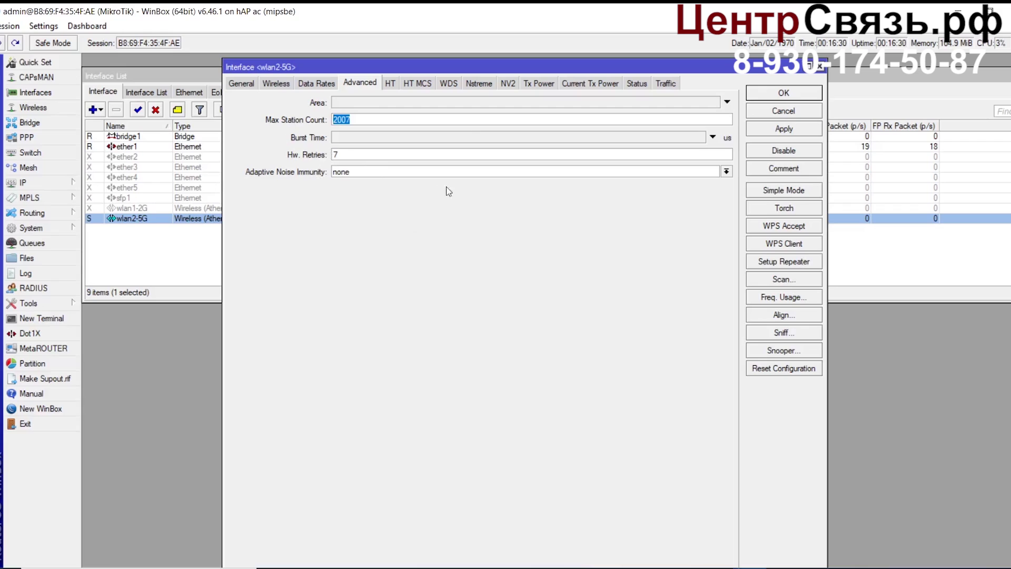
{"action": "left_click", "coordinate": [361, 173]}
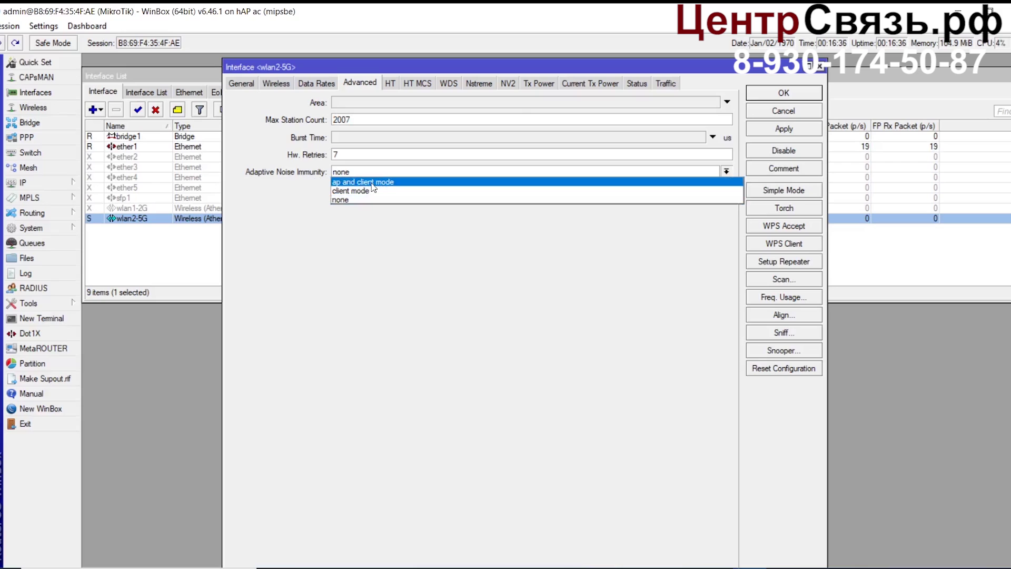
{"action": "left_click", "coordinate": [373, 183]}
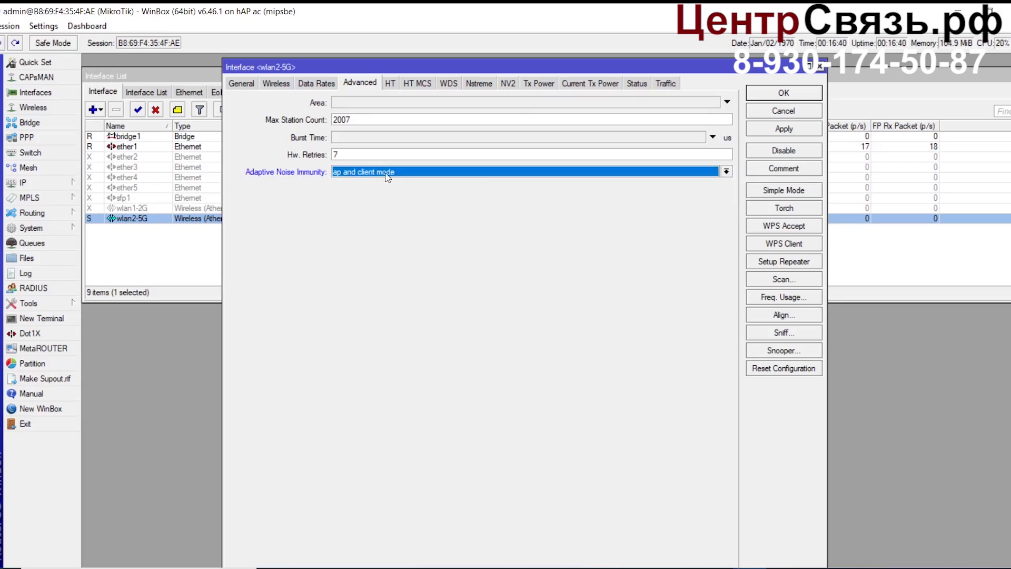
{"action": "left_click_drag", "start_coordinate": [353, 62], "coordinate": [357, 63]}
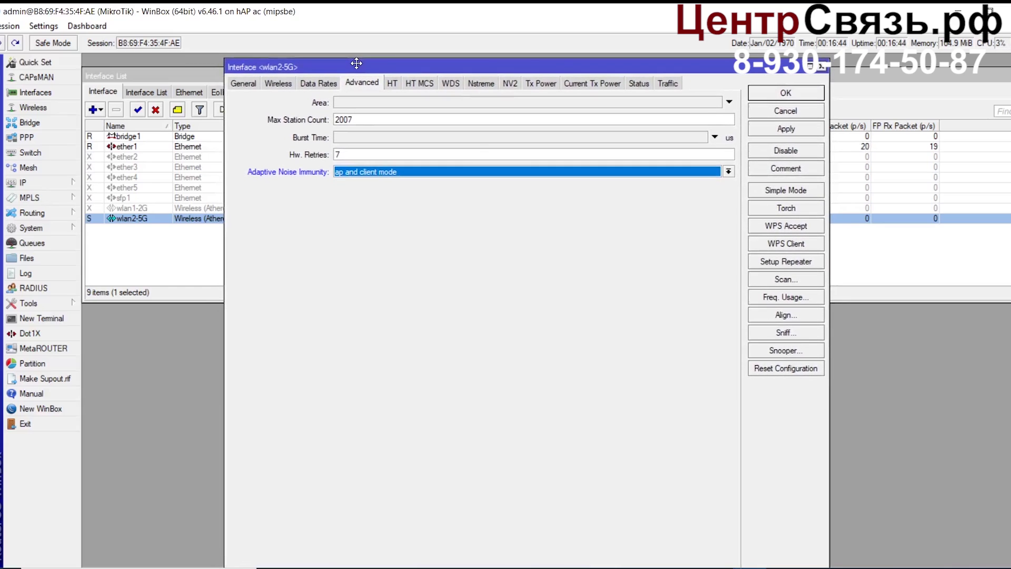
{"action": "left_click", "coordinate": [349, 154]}
{"action": "left_click_drag", "start_coordinate": [349, 153], "coordinate": [305, 157]}
{"action": "type", "text": "5"}
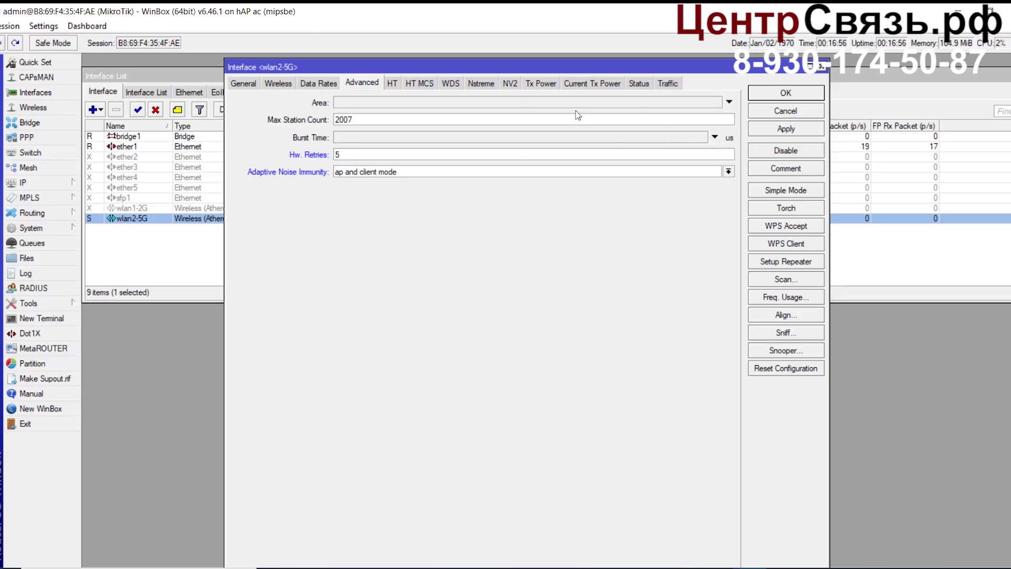
{"action": "left_click", "coordinate": [781, 135]}
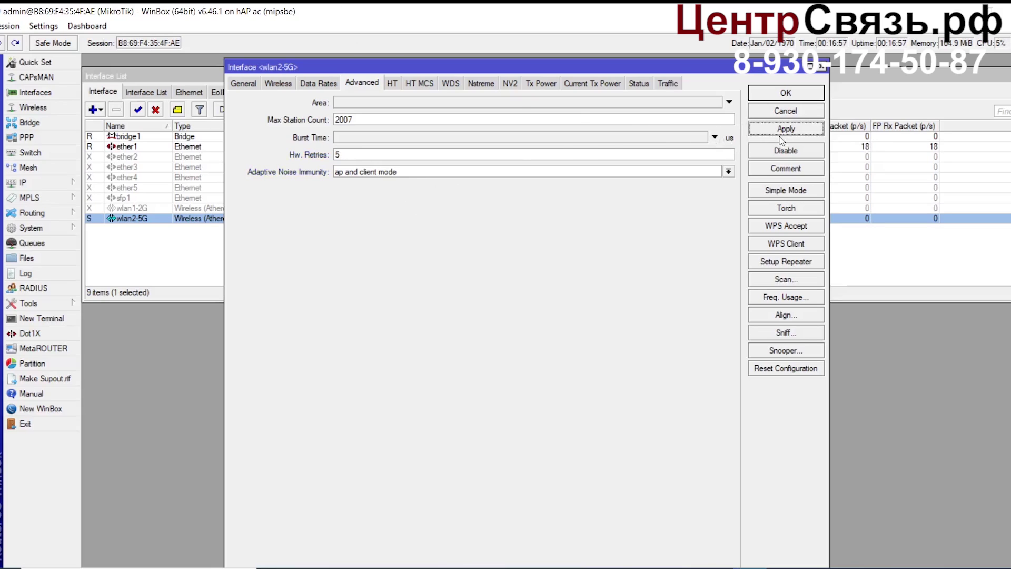
Step: Keep the HT Guard Interval at any and apply the HT settings
{"action": "left_click", "coordinate": [393, 83]}
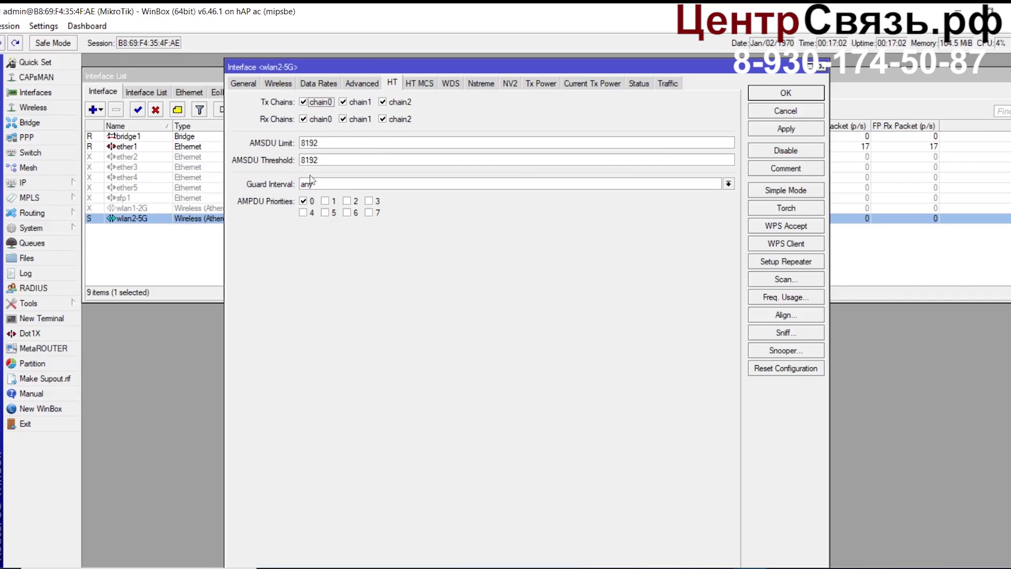
{"action": "left_click", "coordinate": [363, 184]}
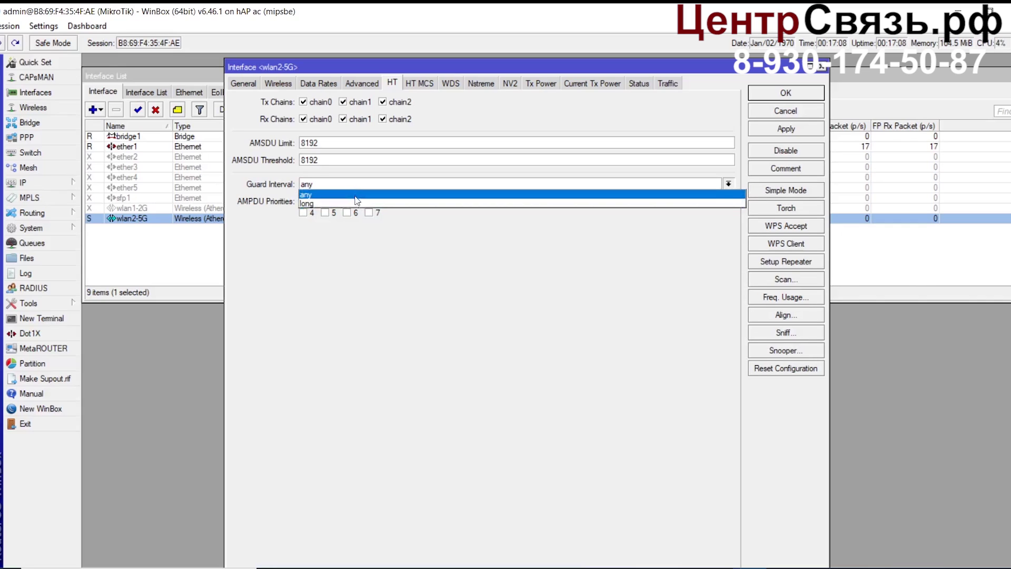
{"action": "left_click", "coordinate": [357, 194]}
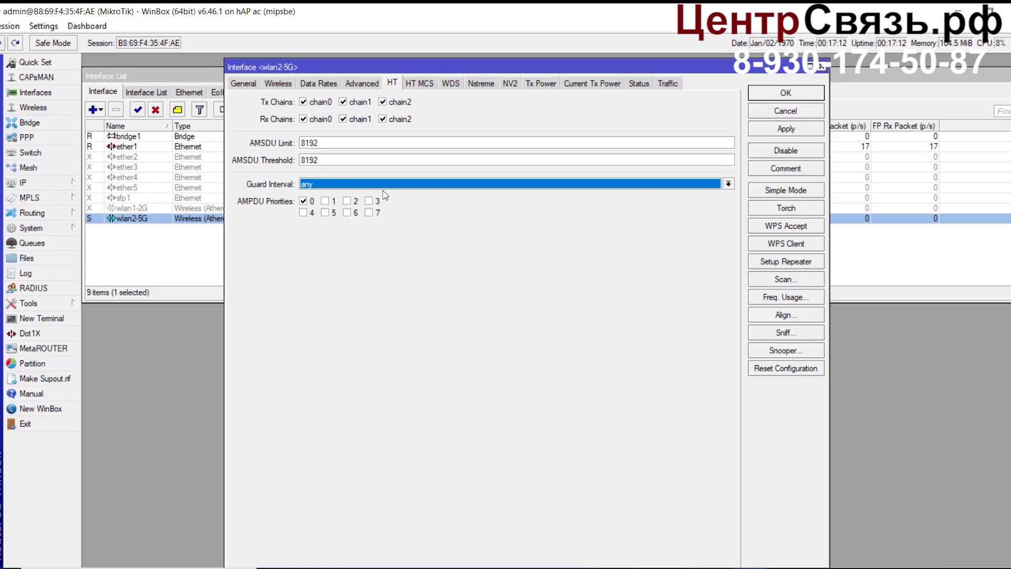
{"action": "left_click", "coordinate": [777, 130]}
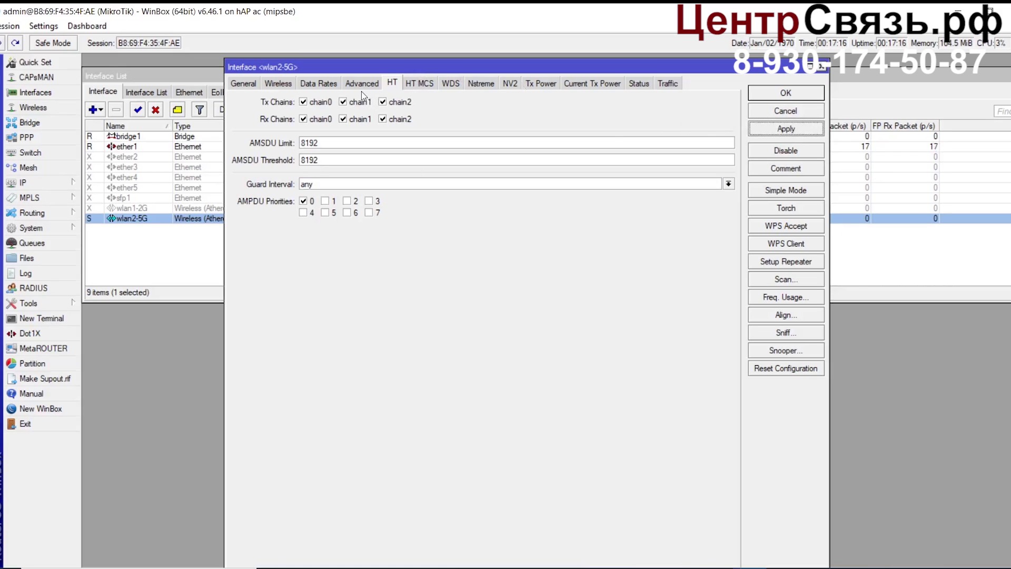
Step: Set WDS Mode to dynamic with bridge1 as the WDS default bridge
{"action": "left_click", "coordinate": [420, 83]}
{"action": "left_click", "coordinate": [444, 80]}
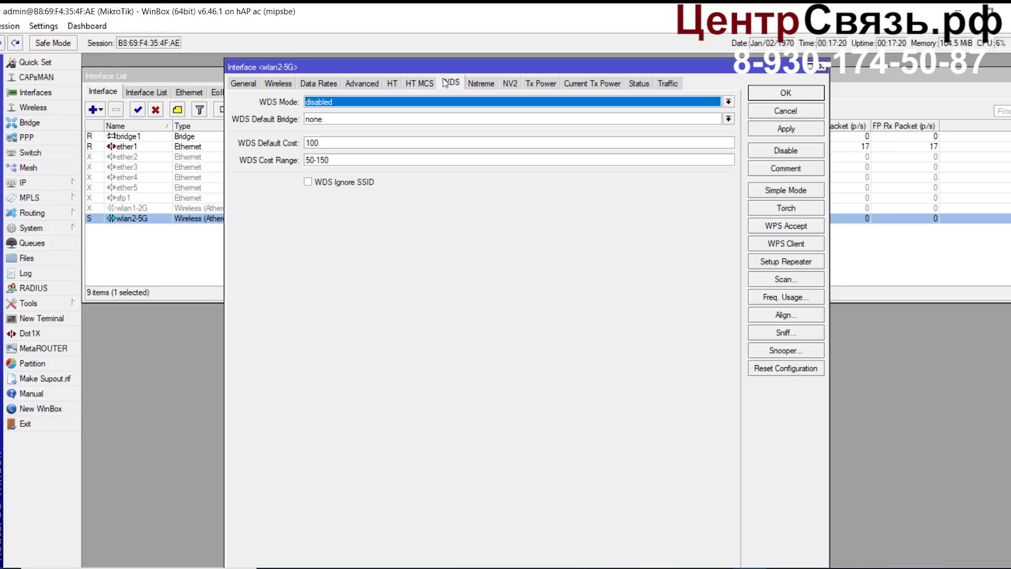
{"action": "left_click", "coordinate": [320, 102]}
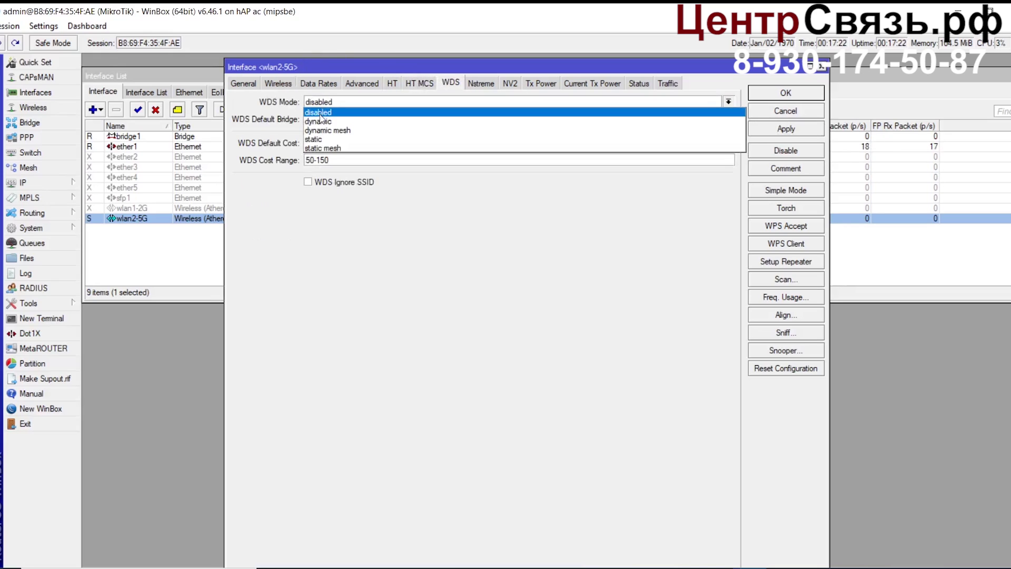
{"action": "left_click", "coordinate": [320, 121]}
{"action": "left_click", "coordinate": [321, 118]}
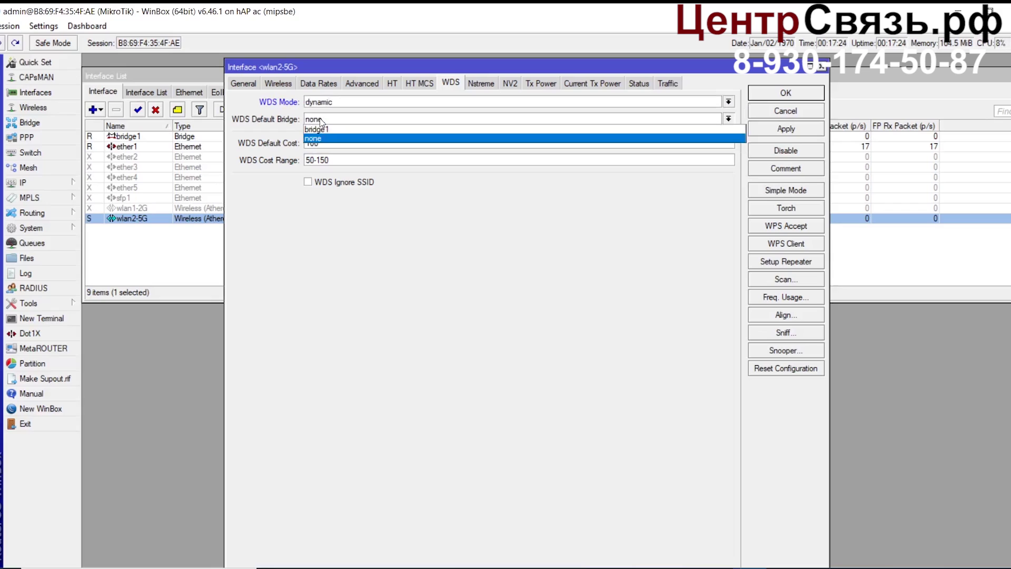
{"action": "left_click", "coordinate": [327, 130]}
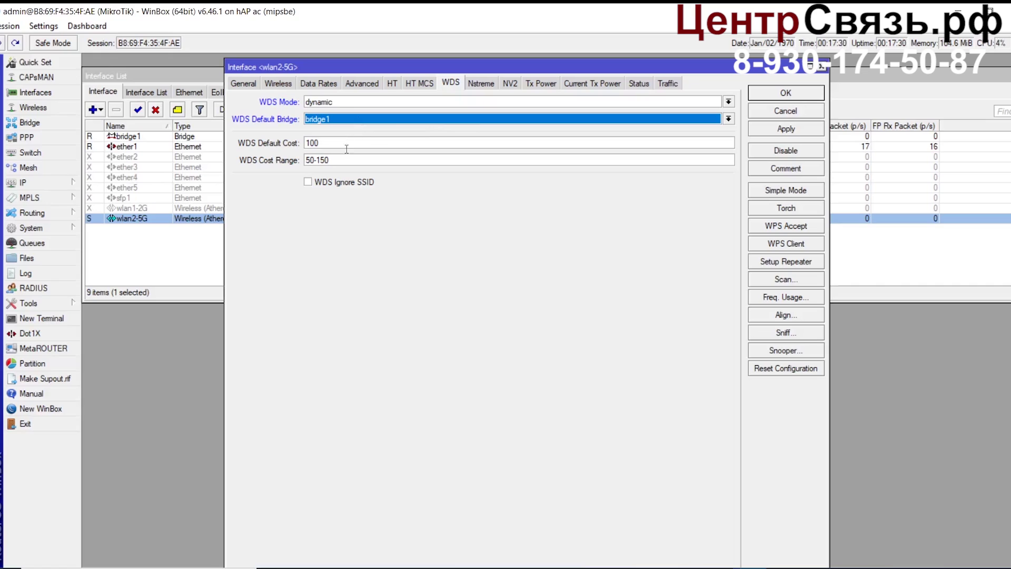
Step: Check the Bridge Ports list to confirm which bridge wlan2-5G belongs to
{"action": "left_click", "coordinate": [26, 122]}
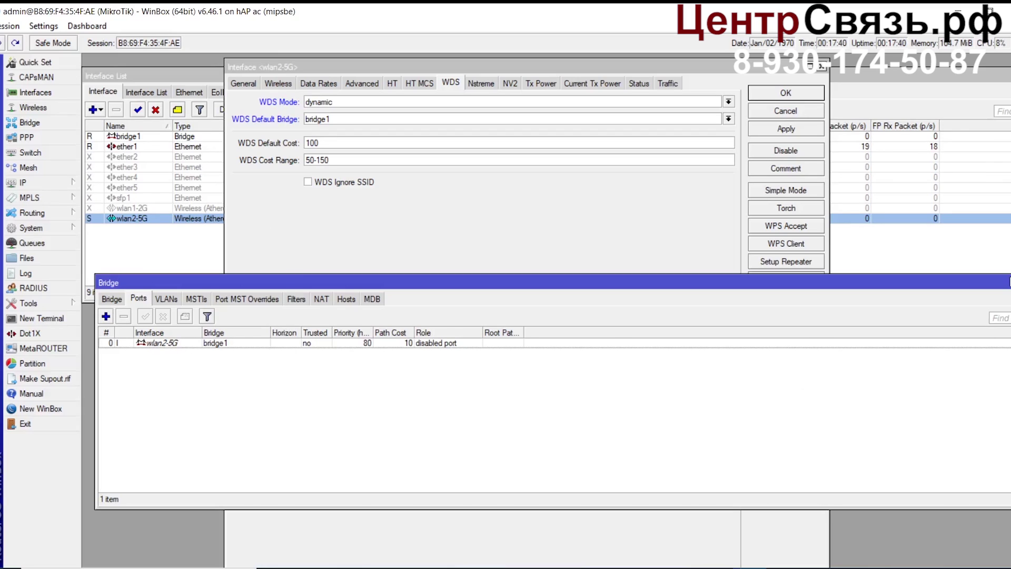
{"action": "left_click", "coordinate": [1009, 282]}
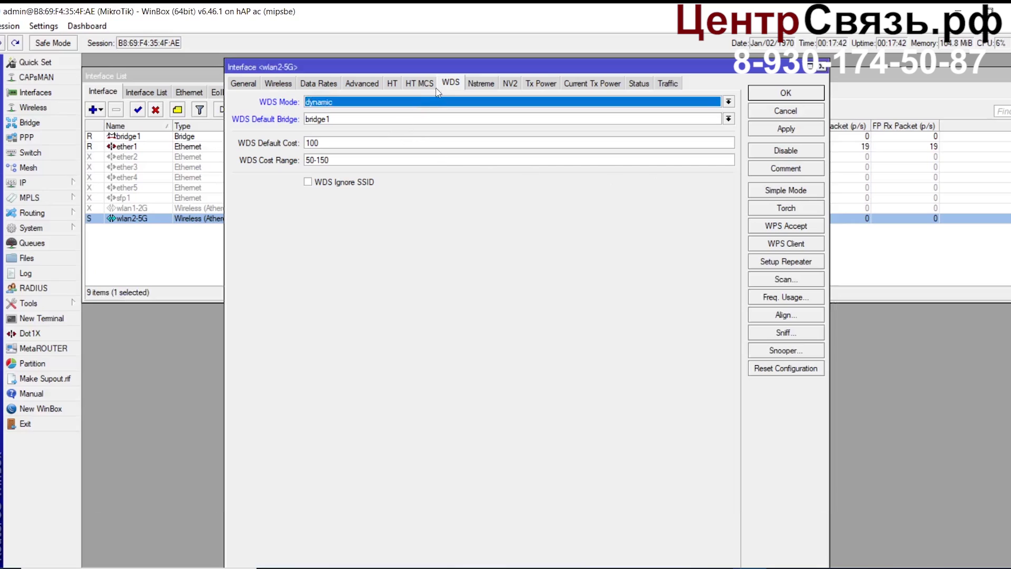
{"action": "left_click", "coordinate": [480, 84]}
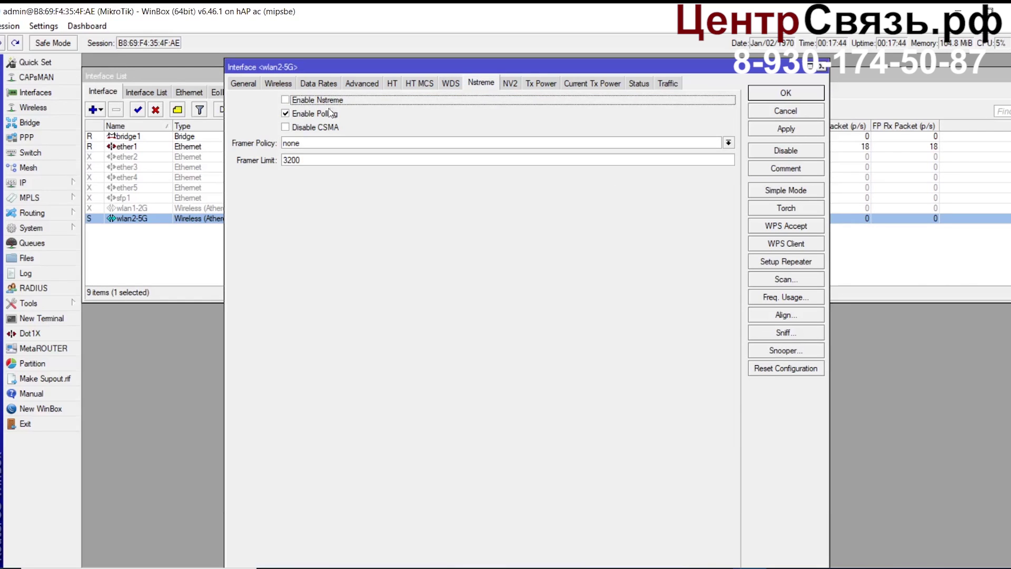
Step: Enable Nstreme with CSMA disabled and a dynamic size framer policy, and apply
{"action": "left_click", "coordinate": [325, 128]}
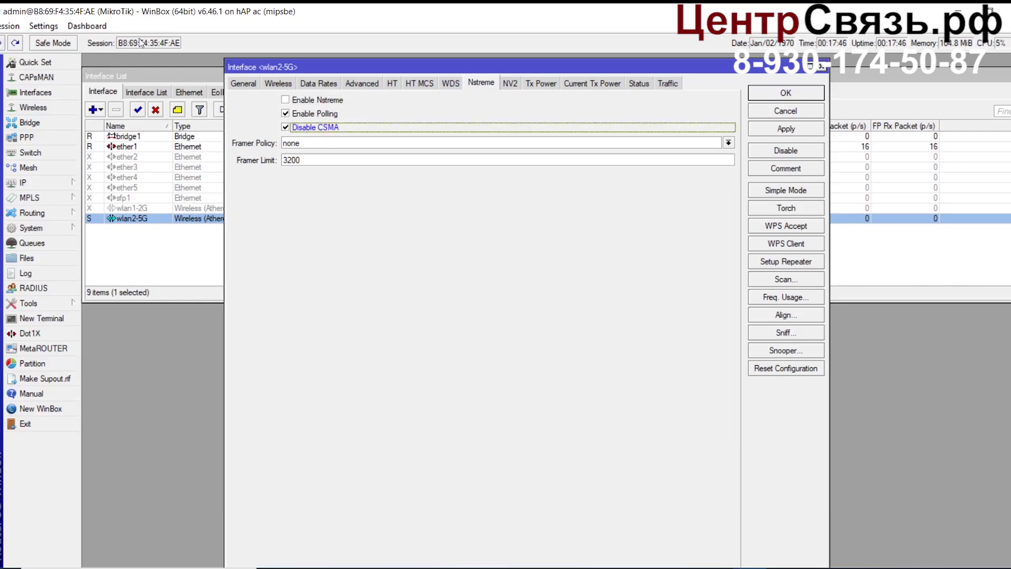
{"action": "left_click", "coordinate": [295, 100]}
{"action": "left_click", "coordinate": [304, 150]}
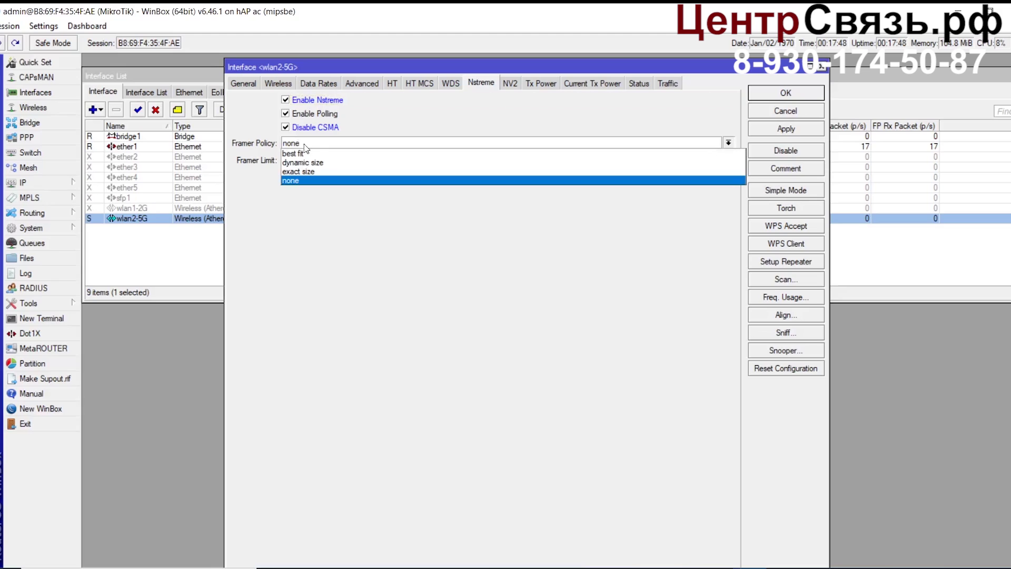
{"action": "left_click", "coordinate": [322, 166]}
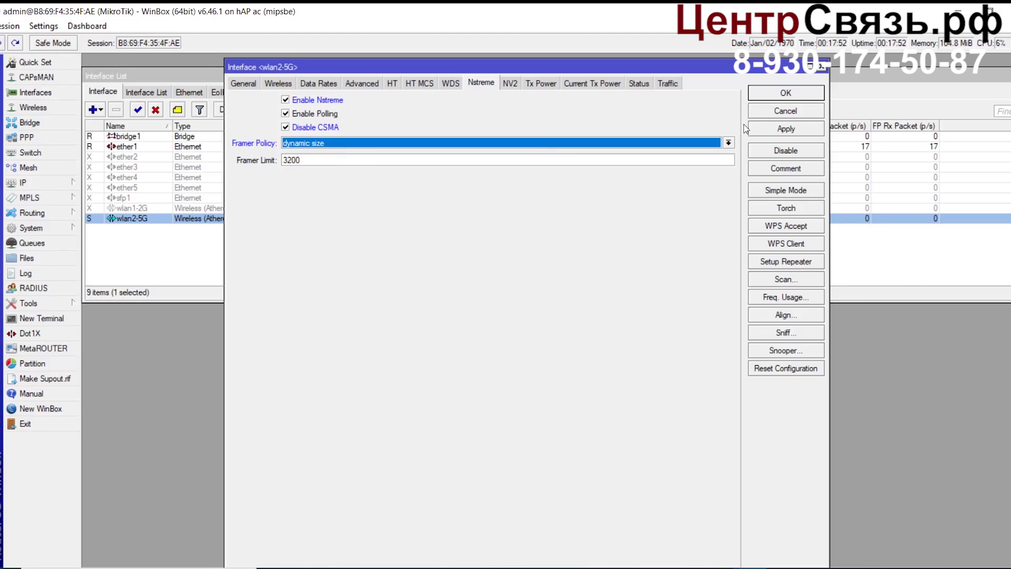
{"action": "left_click", "coordinate": [788, 131]}
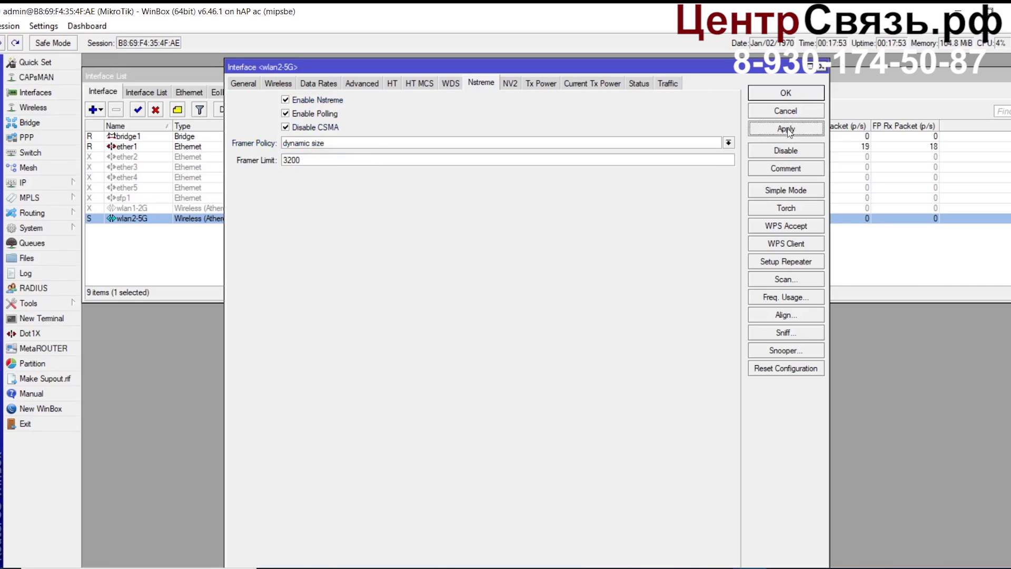
Step: Keep the NV2 TDMA Period Size at 2ms
{"action": "left_click", "coordinate": [510, 84]}
{"action": "left_click", "coordinate": [354, 105]}
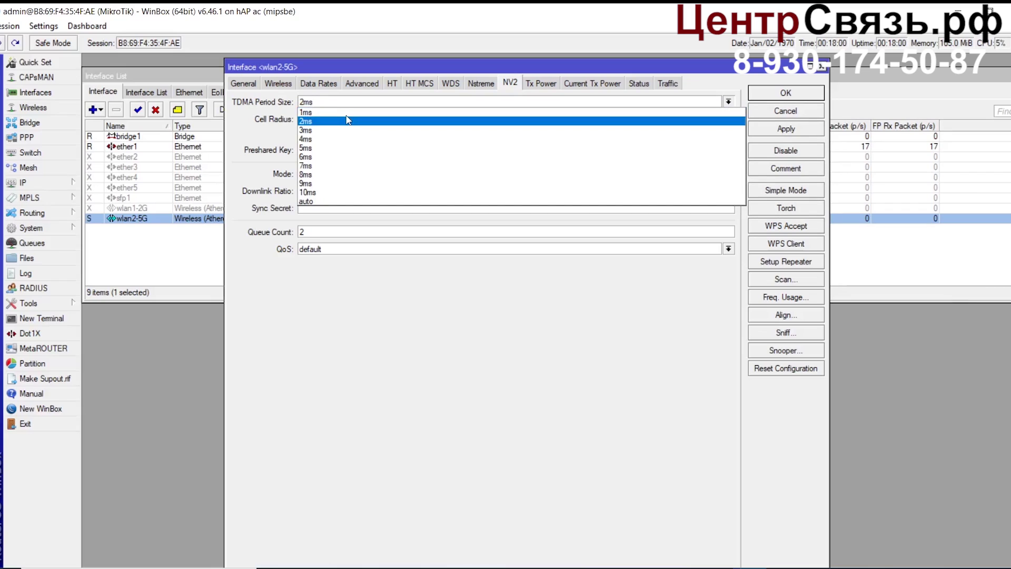
{"action": "left_click", "coordinate": [347, 119]}
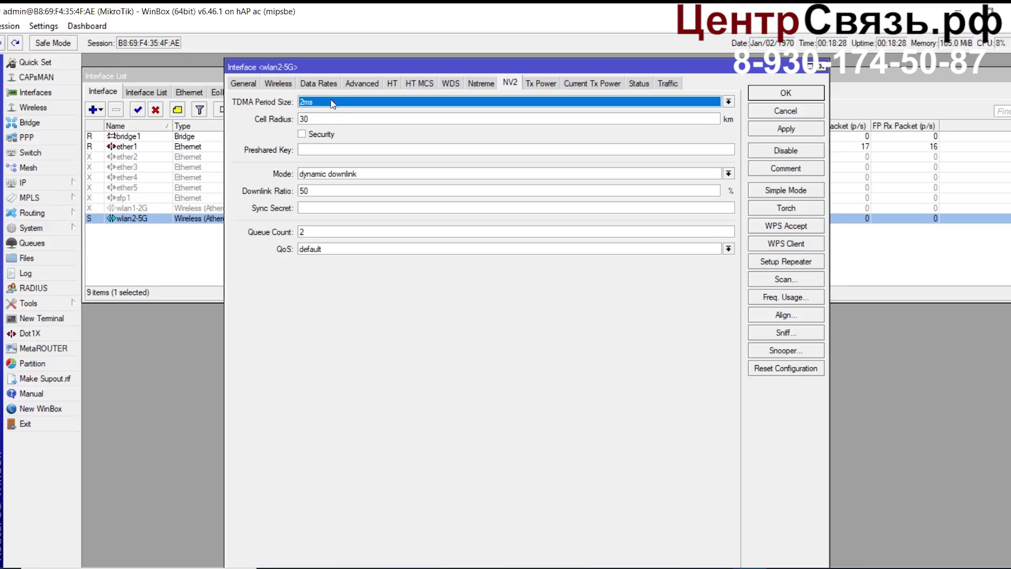
Step: Keep the NV2 TDMA period at 2ms and enable NV2 security with a preshared key
{"action": "left_click", "coordinate": [332, 102]}
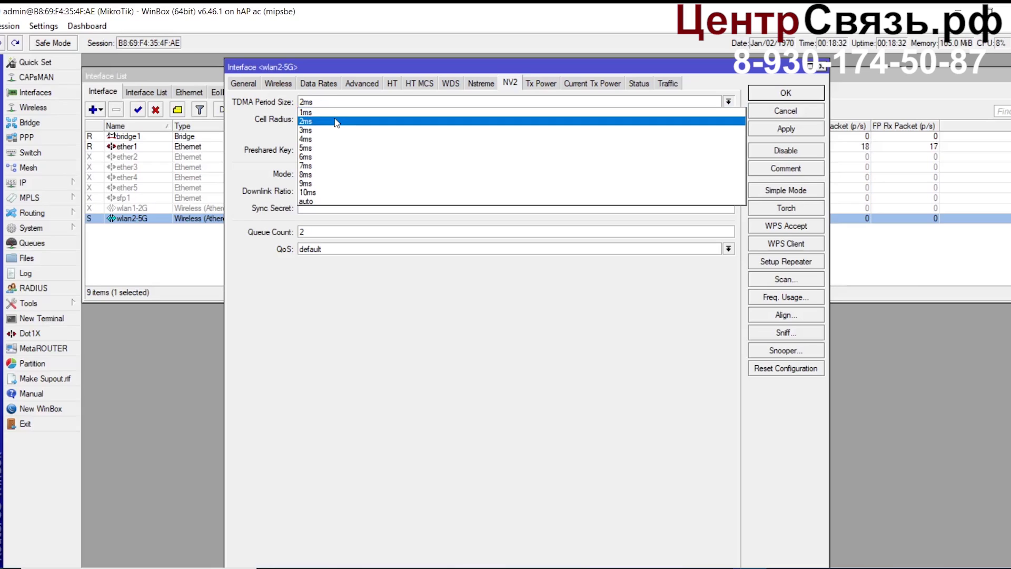
{"action": "left_click", "coordinate": [341, 125]}
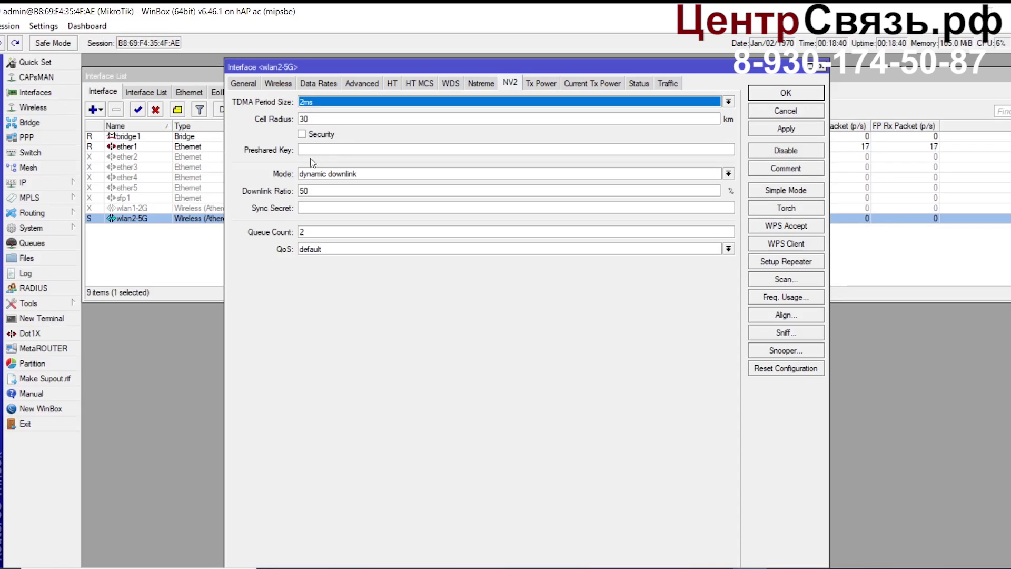
{"action": "left_click", "coordinate": [308, 134]}
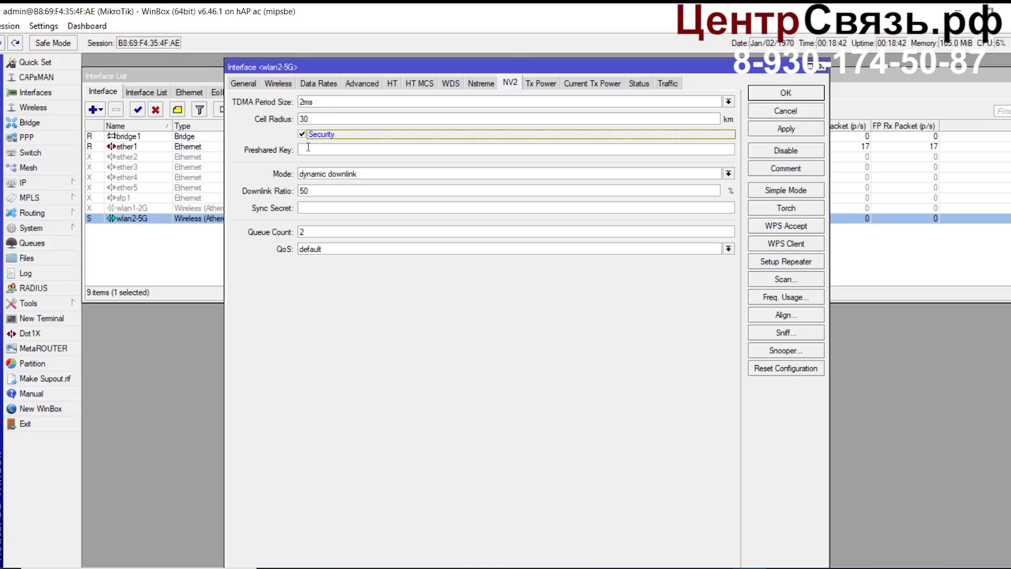
{"action": "left_click", "coordinate": [308, 149]}
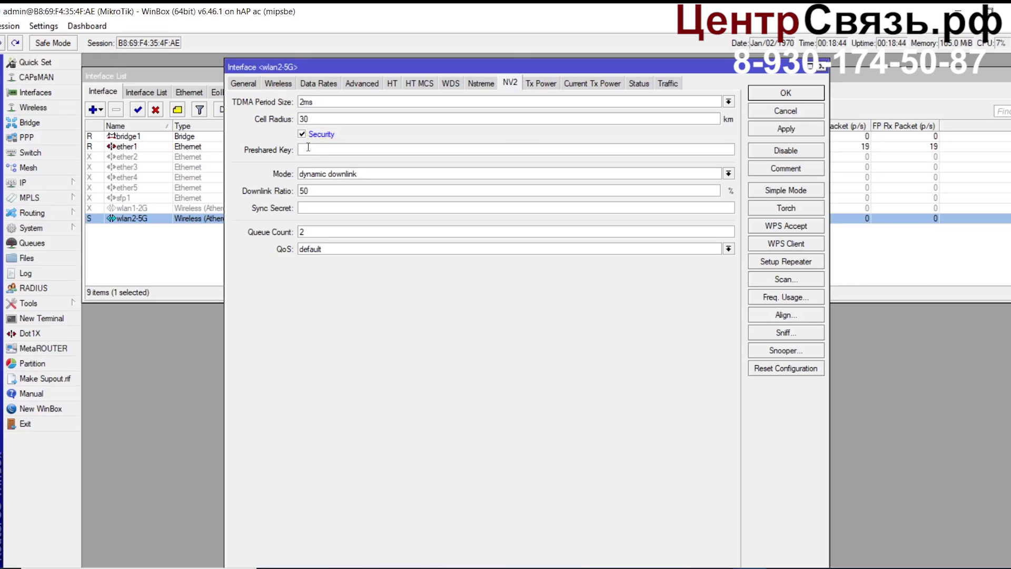
Step: Turn off Settings > Hide Passwords so the key shows in plain text
{"action": "left_click", "coordinate": [43, 26]}
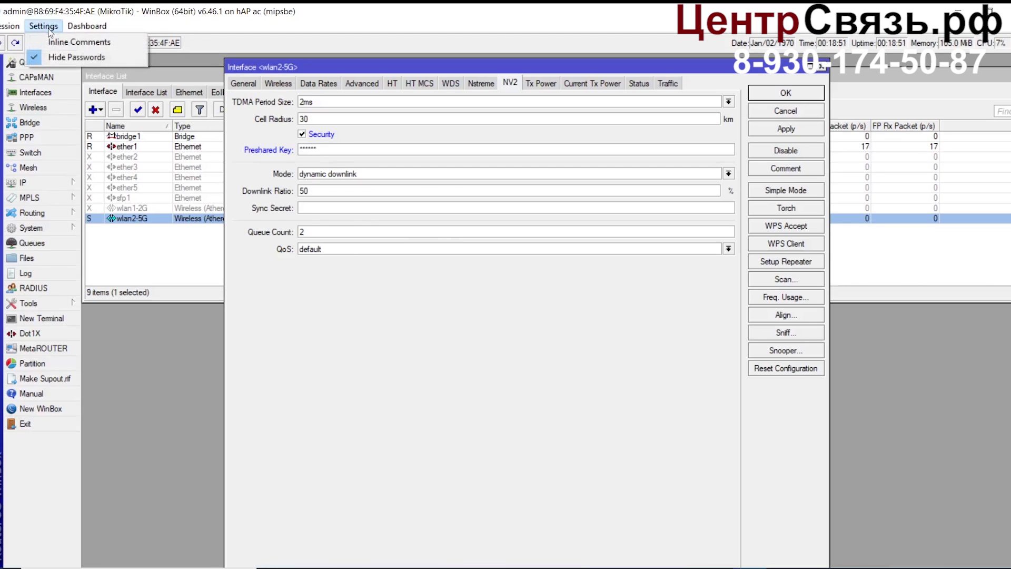
{"action": "left_click", "coordinate": [53, 62]}
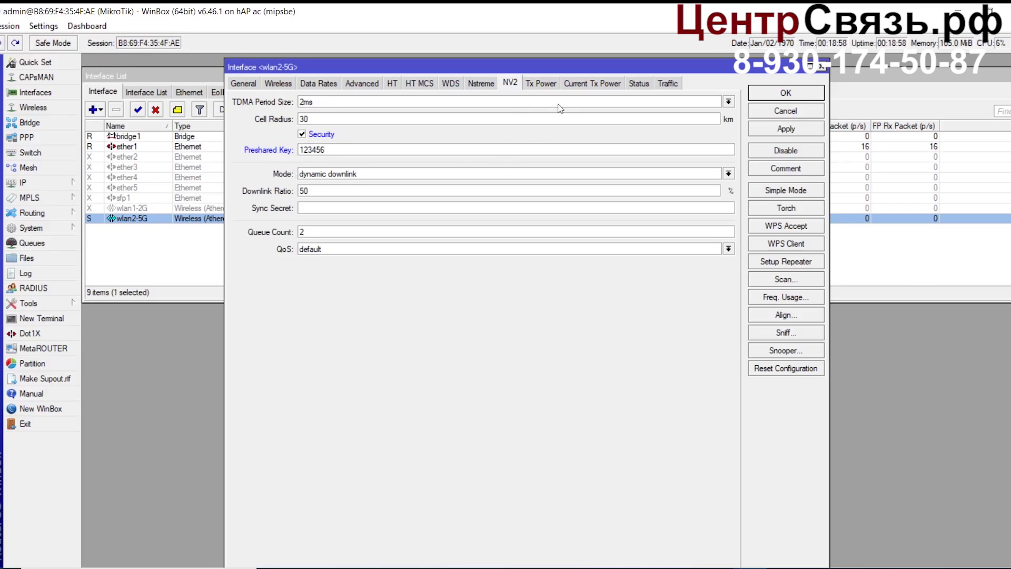
{"action": "left_click", "coordinate": [553, 83]}
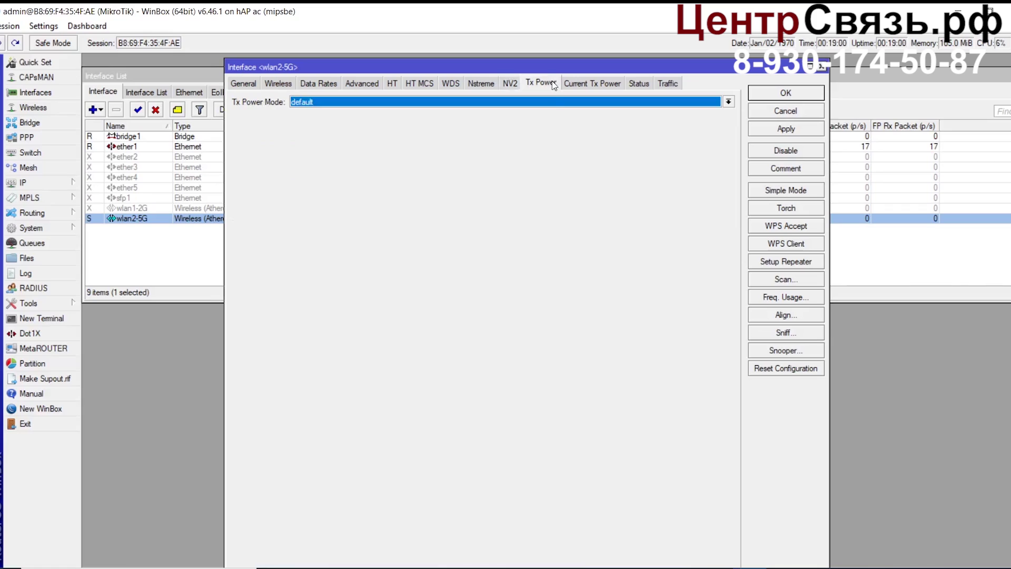
Step: Set wlan2-5G's Tx Power Mode to all rates fixed
{"action": "left_click", "coordinate": [542, 105]}
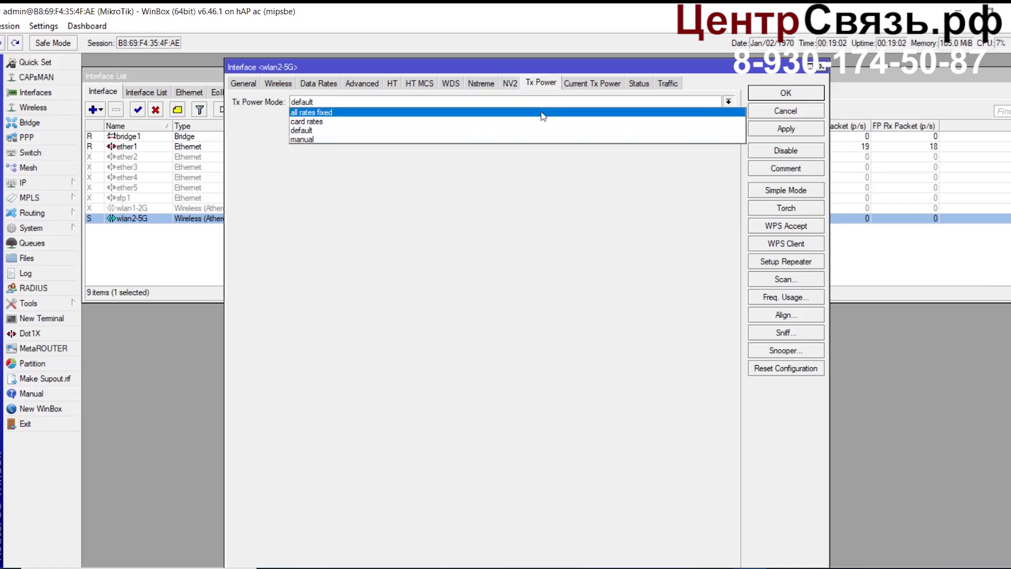
{"action": "left_click", "coordinate": [541, 108]}
{"action": "left_click", "coordinate": [574, 86]}
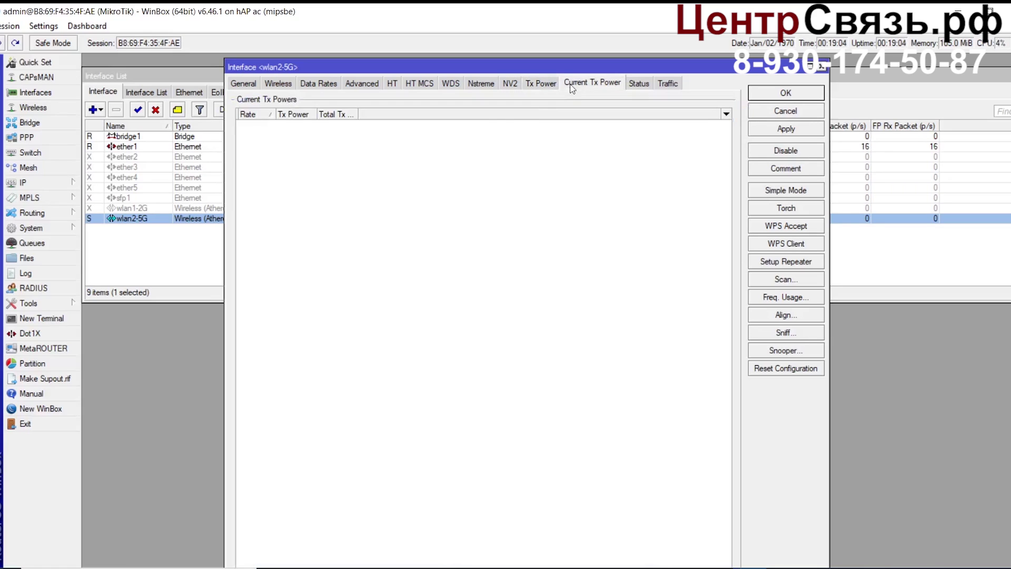
{"action": "left_click", "coordinate": [644, 86]}
{"action": "left_click", "coordinate": [592, 85]}
{"action": "left_click", "coordinate": [553, 83]}
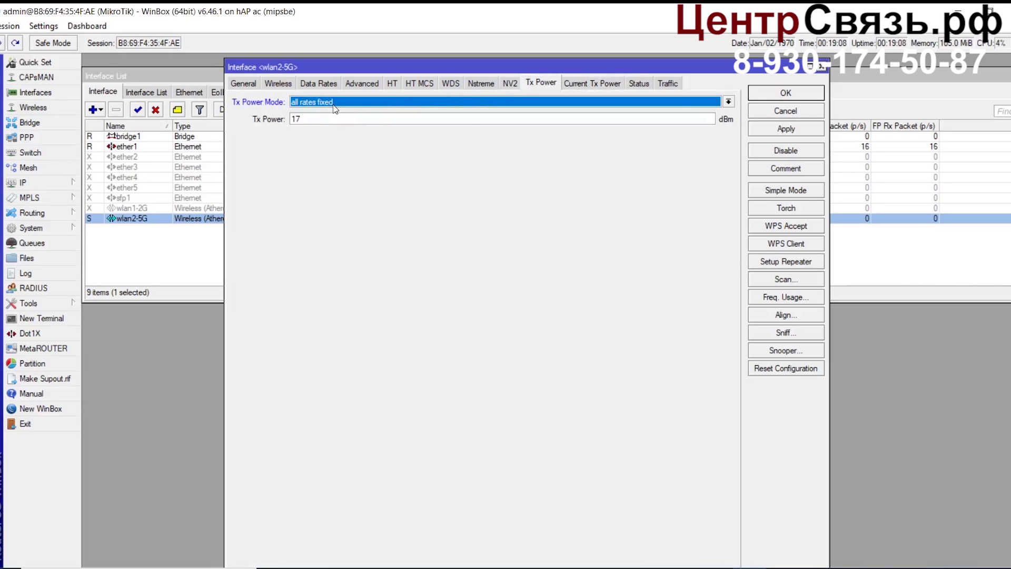
Step: Replace 17 dBm with 10 dBm, apply, check Current Tx Power and Status, then OK
{"action": "double_click", "coordinate": [295, 119]}
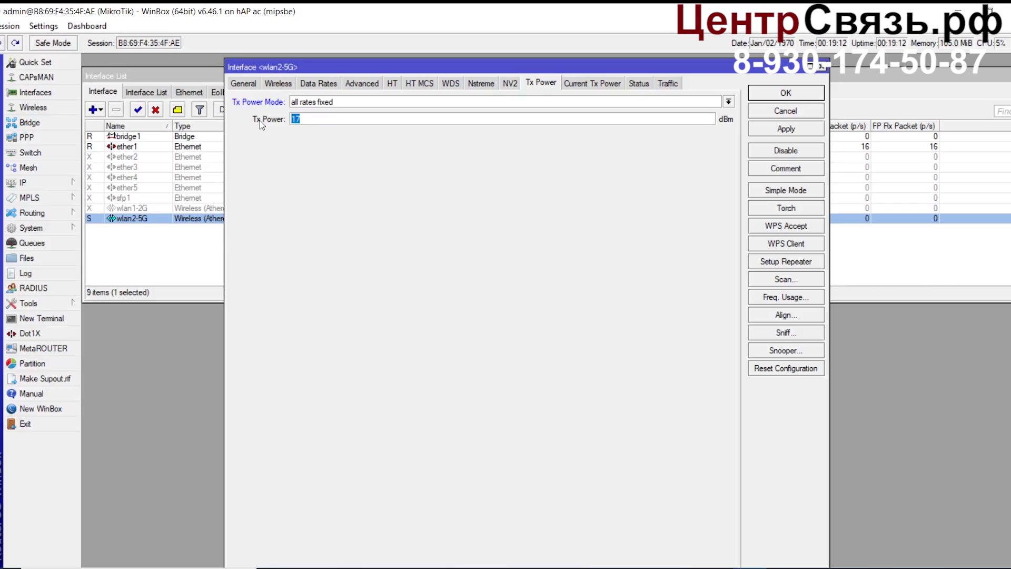
{"action": "type", "text": "10"}
{"action": "left_click", "coordinate": [776, 130]}
{"action": "left_click", "coordinate": [588, 83]}
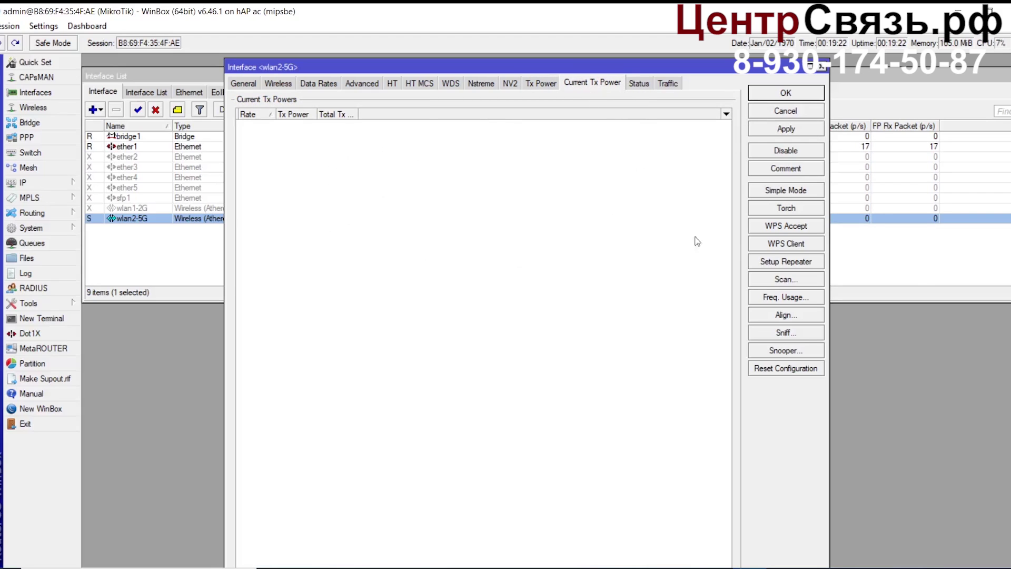
{"action": "left_click", "coordinate": [645, 87]}
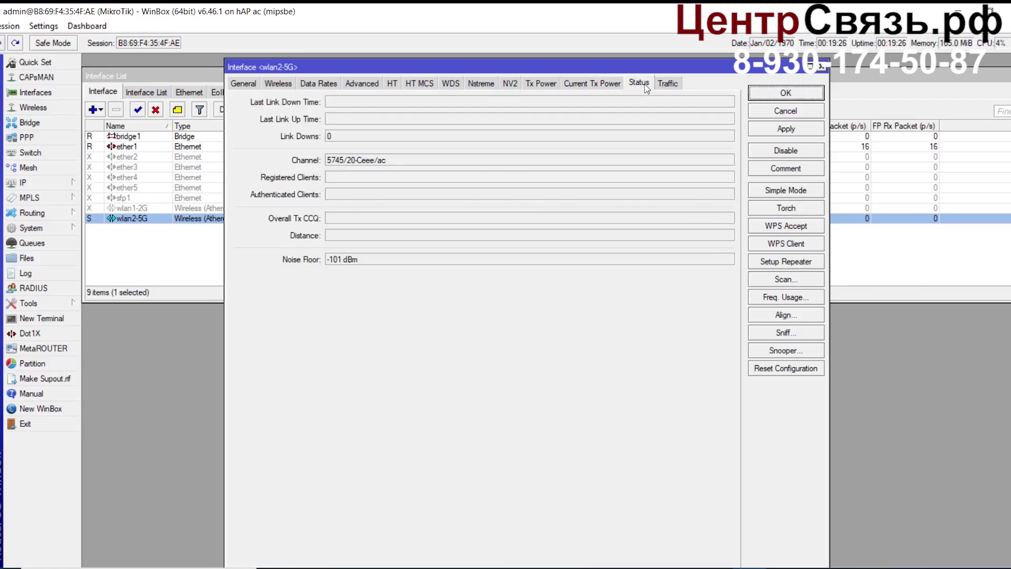
{"action": "left_click", "coordinate": [785, 93]}
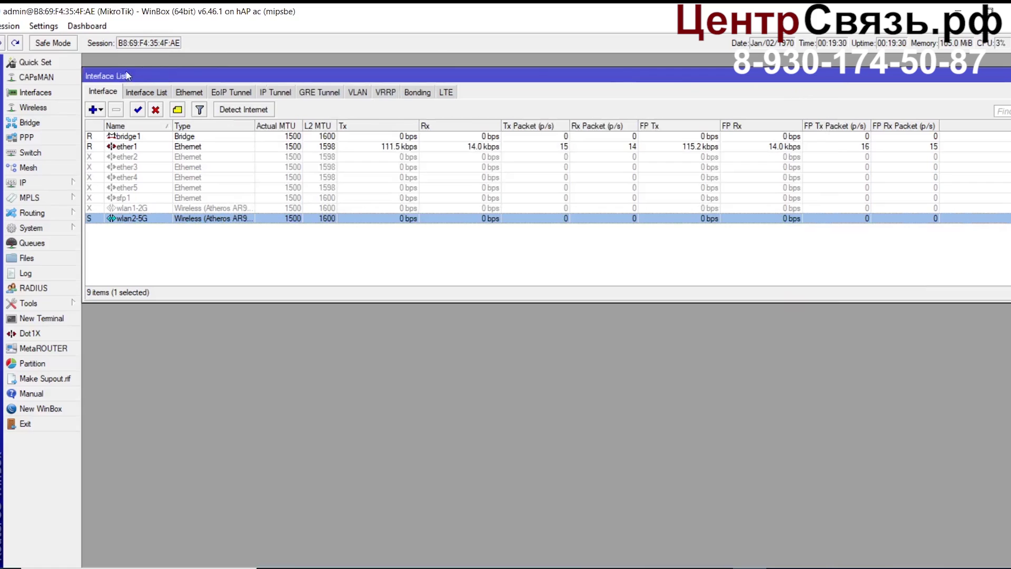
Step: Verify wlan2-5G in Bridge Ports, then close the Bridge and Interface List windows
{"action": "left_click", "coordinate": [66, 125]}
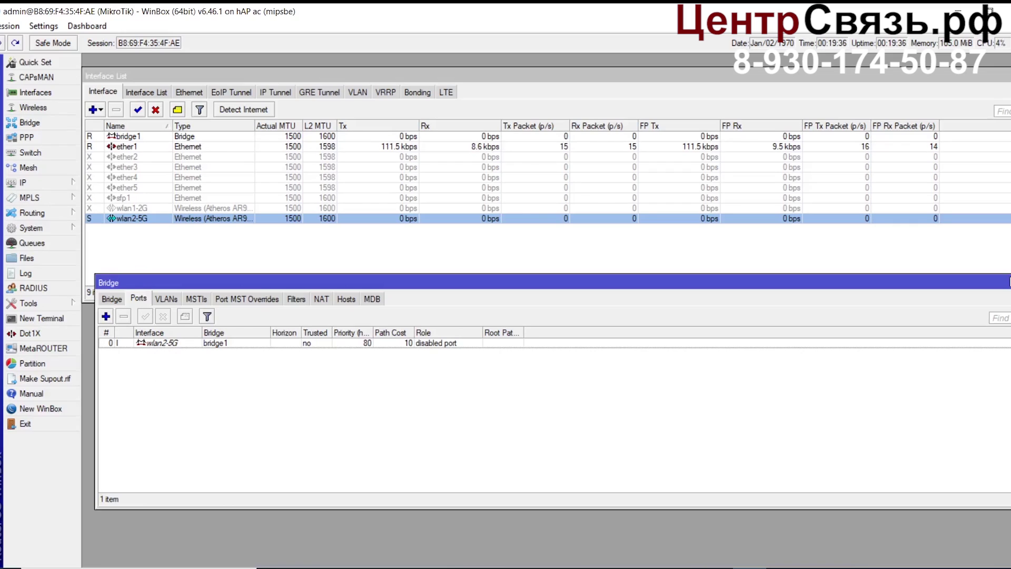
{"action": "left_click", "coordinate": [1009, 282]}
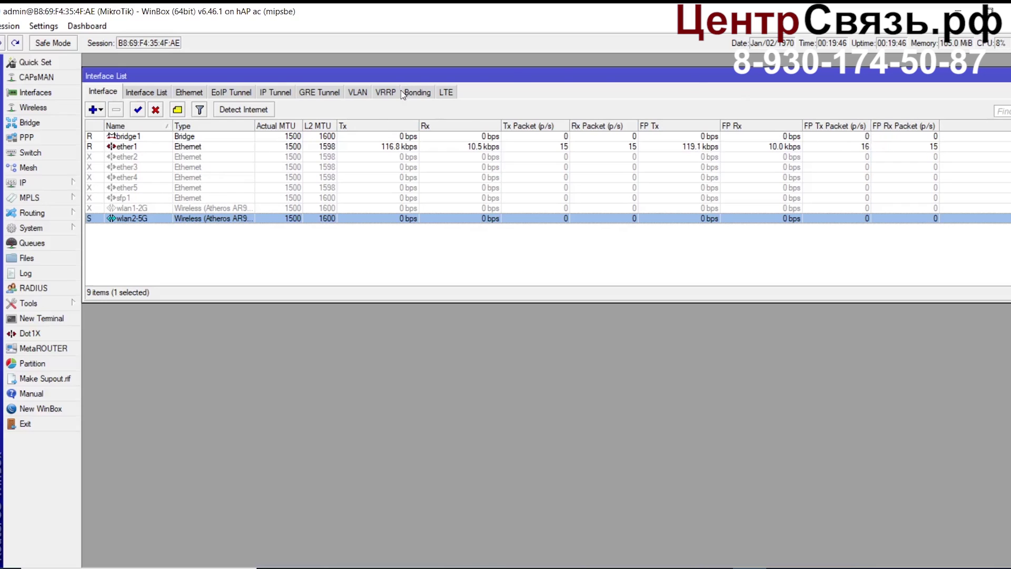
{"action": "left_click_drag", "start_coordinate": [83, 75], "coordinate": [108, 74]}
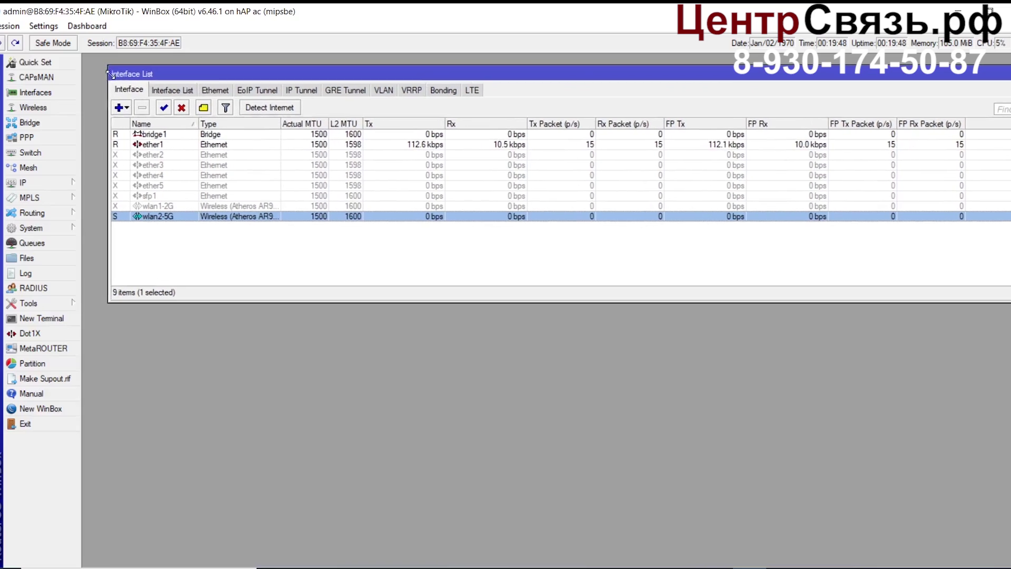
{"action": "left_click_drag", "start_coordinate": [220, 80], "coordinate": [204, 71]}
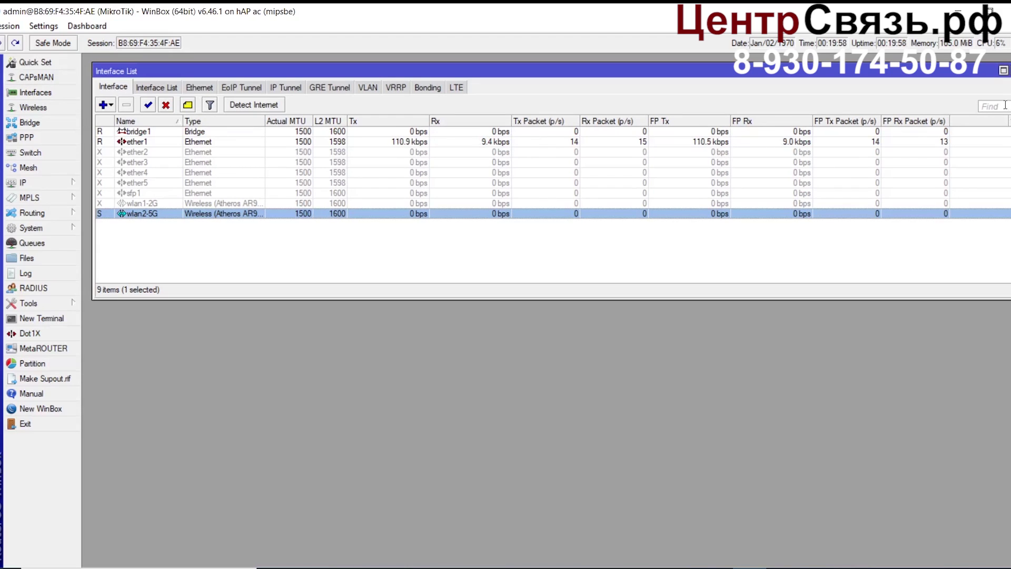
{"action": "left_click", "coordinate": [1008, 71]}
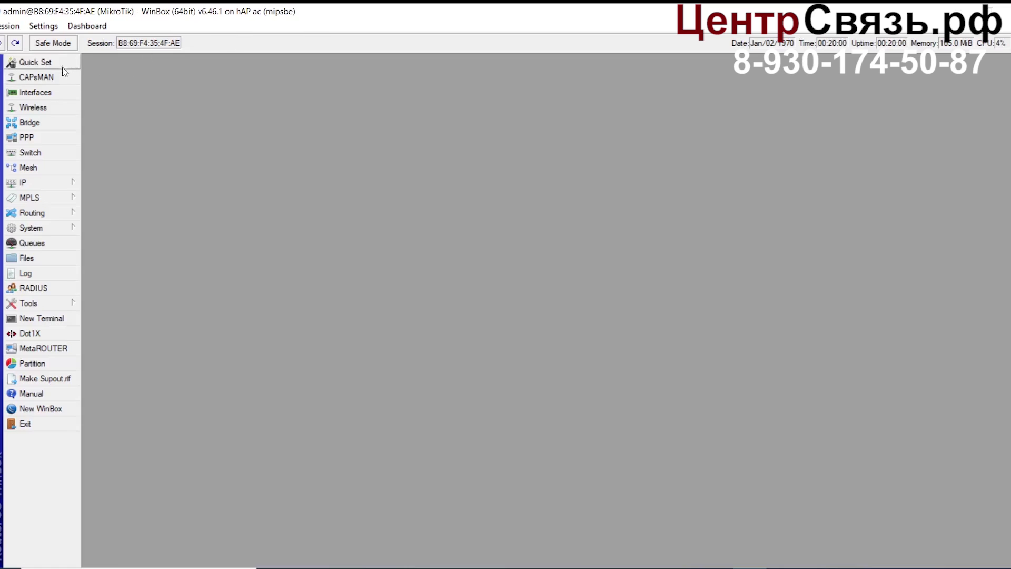
Step: Enable the CAPs Manager in CAPsMAN and start a new channel on the Channels tab
{"action": "left_click", "coordinate": [59, 80]}
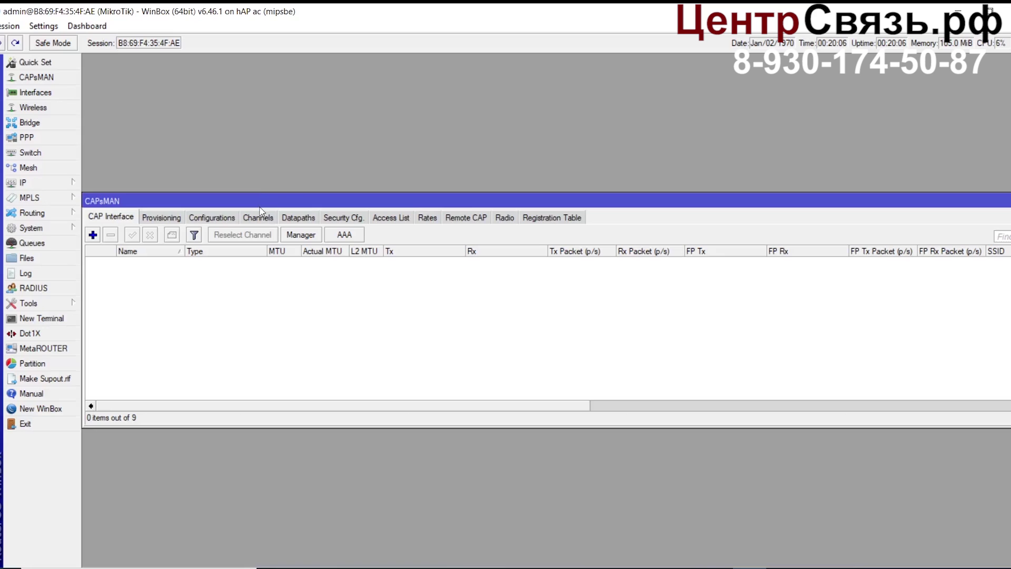
{"action": "left_click", "coordinate": [301, 238]}
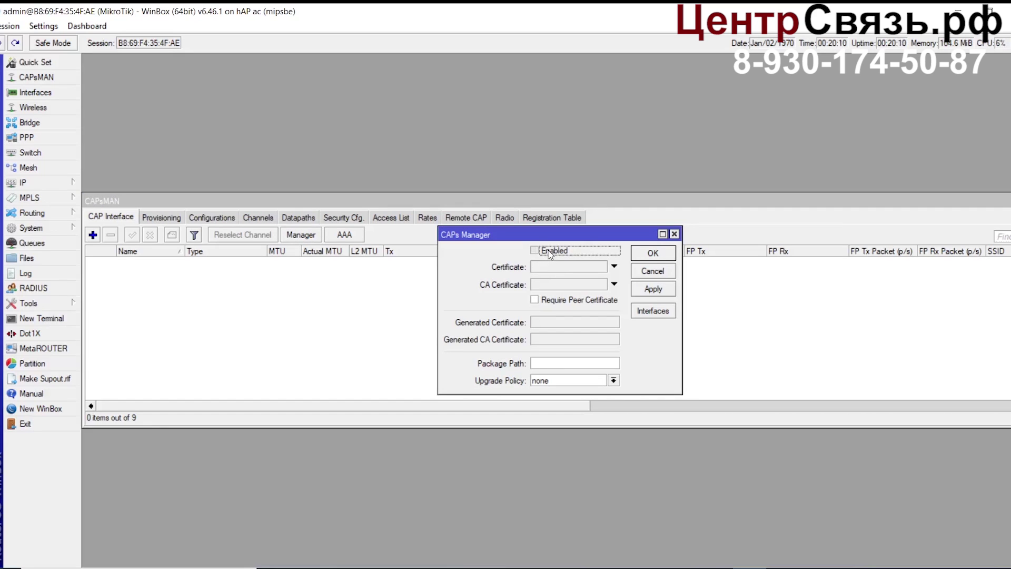
{"action": "left_click", "coordinate": [548, 251]}
{"action": "left_click", "coordinate": [664, 288]}
{"action": "left_click", "coordinate": [670, 257]}
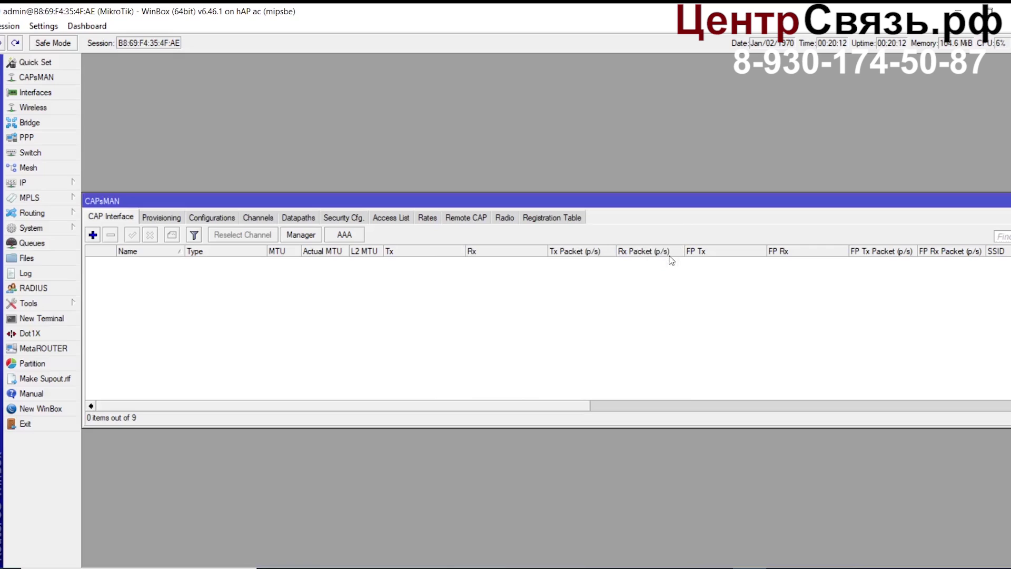
{"action": "left_click", "coordinate": [259, 220]}
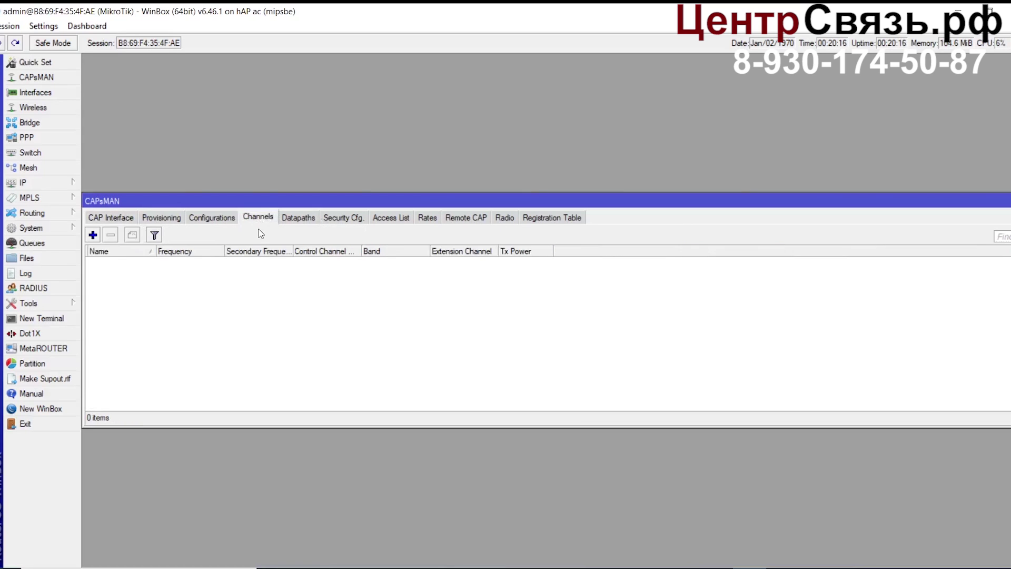
{"action": "left_click", "coordinate": [92, 239]}
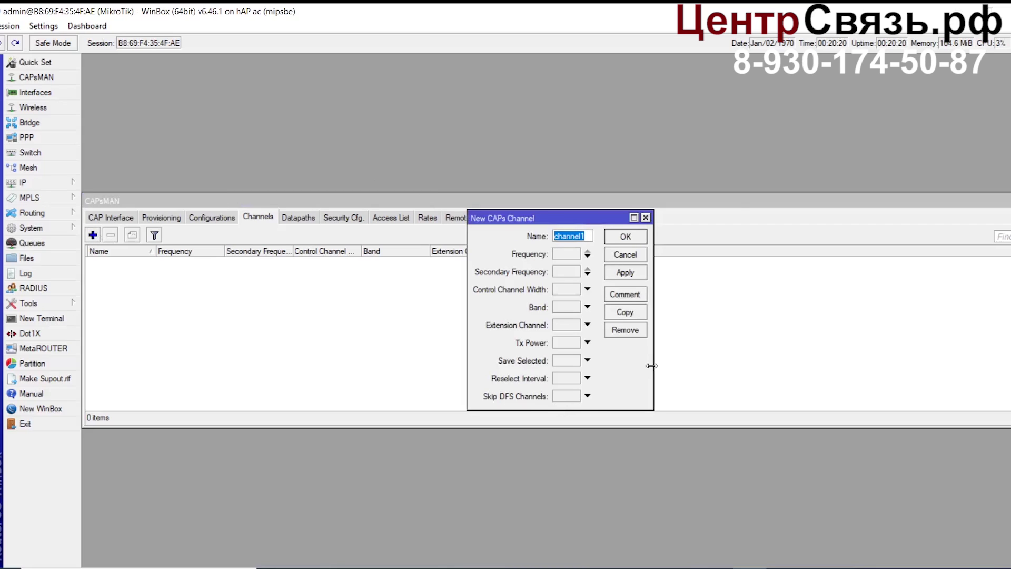
Step: Give channel1 frequency 2442 and control channel width 20Mhz
{"action": "left_click_drag", "start_coordinate": [652, 366], "coordinate": [739, 365]}
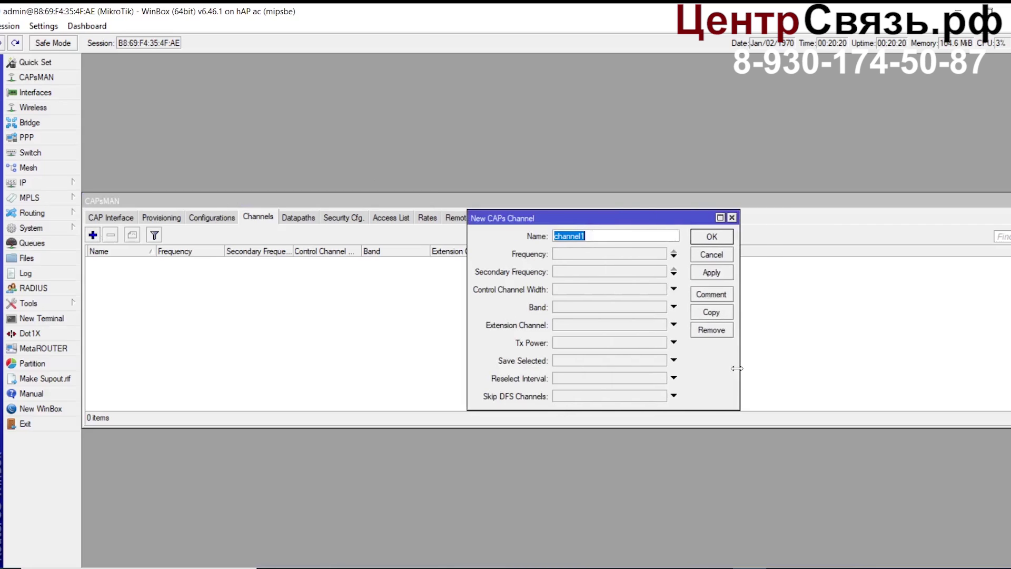
{"action": "left_click", "coordinate": [580, 254]}
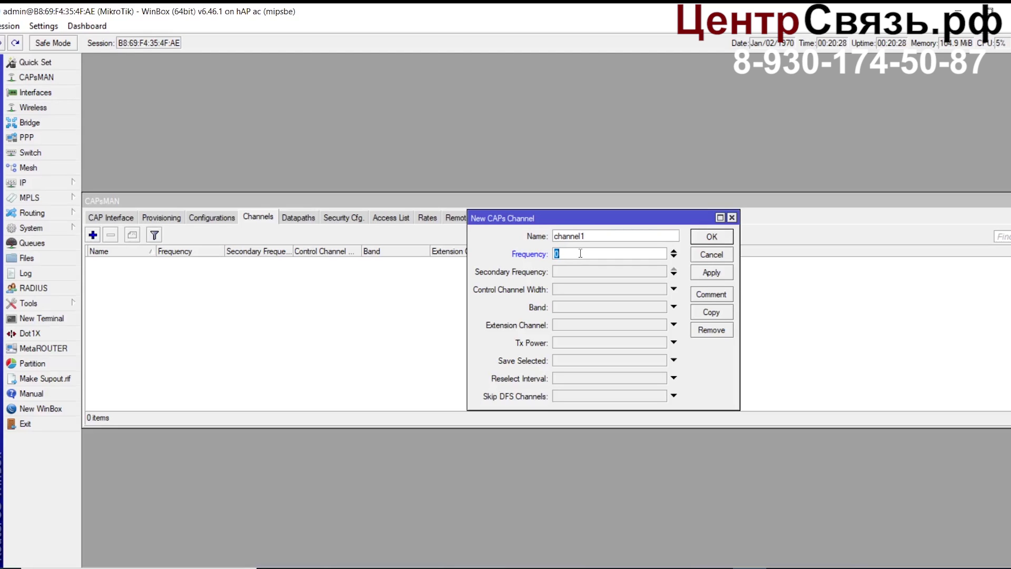
{"action": "type", "text": "2442"}
{"action": "left_click", "coordinate": [588, 290]}
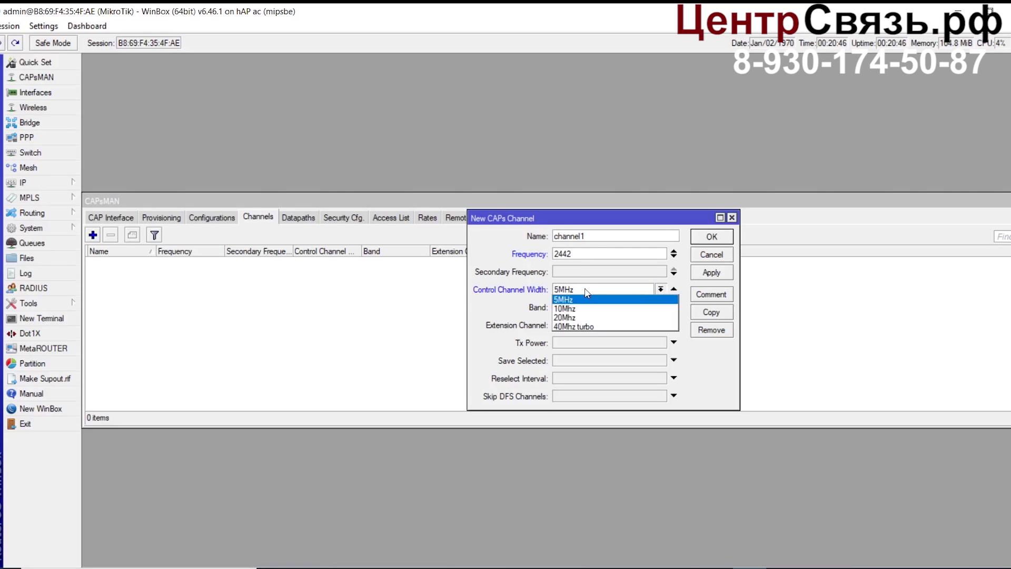
{"action": "left_click", "coordinate": [583, 314]}
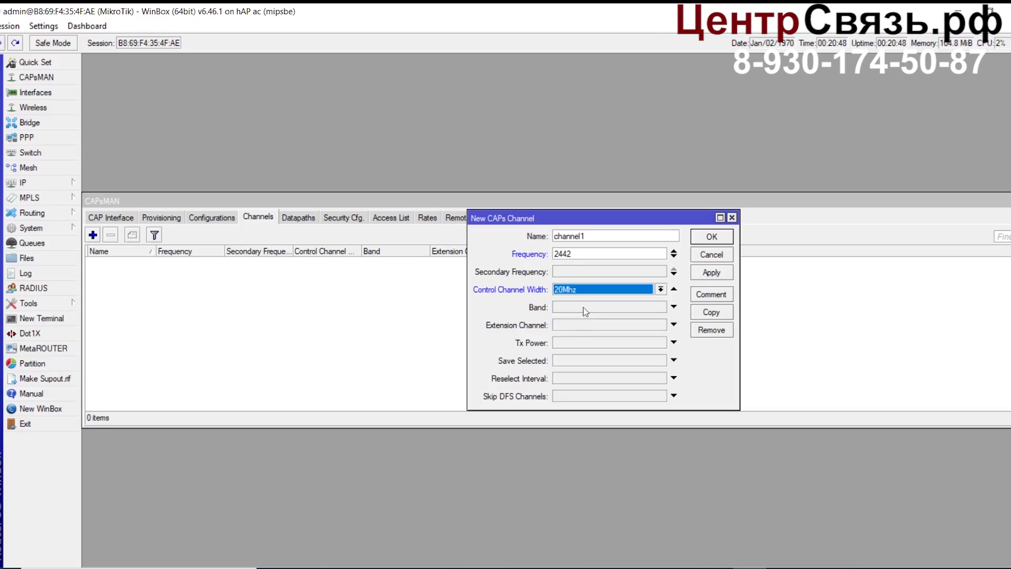
Step: Set band 2ghz-onlyn, extension channel Ce and Tx power -2, then save channel1
{"action": "left_click", "coordinate": [583, 311]}
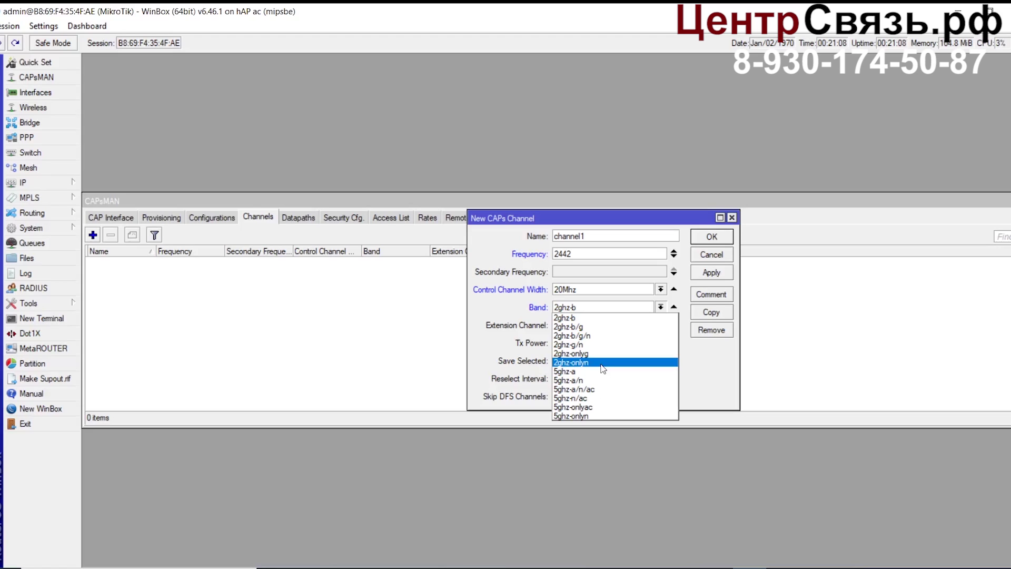
{"action": "left_click", "coordinate": [603, 363]}
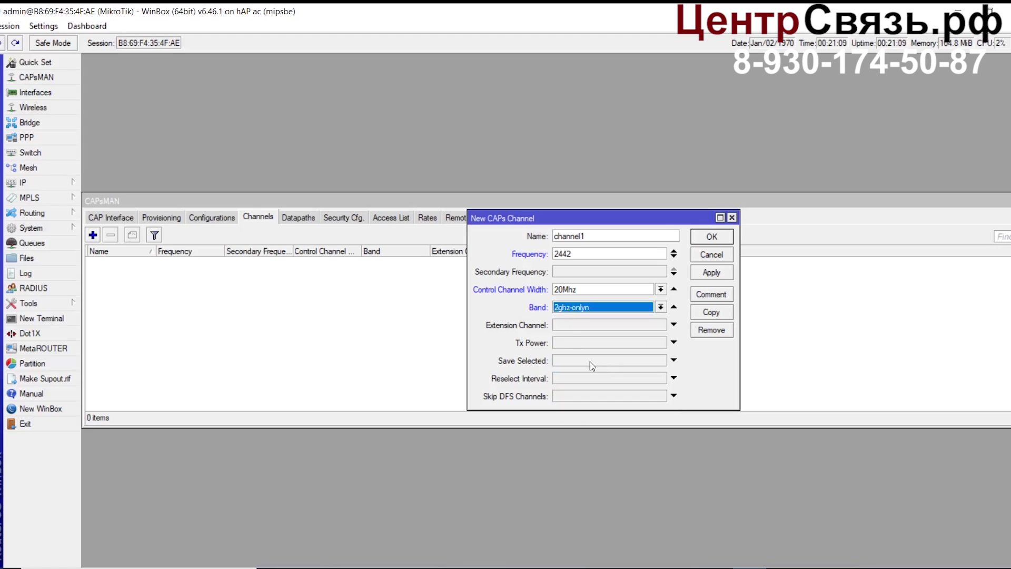
{"action": "left_click", "coordinate": [579, 331]}
{"action": "left_click", "coordinate": [580, 330]}
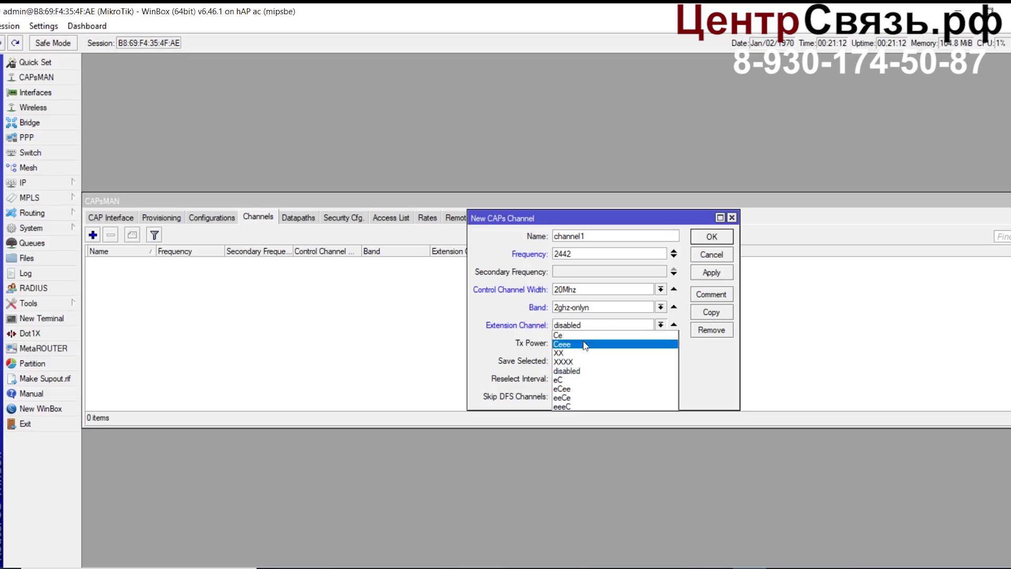
{"action": "left_click", "coordinate": [584, 337]}
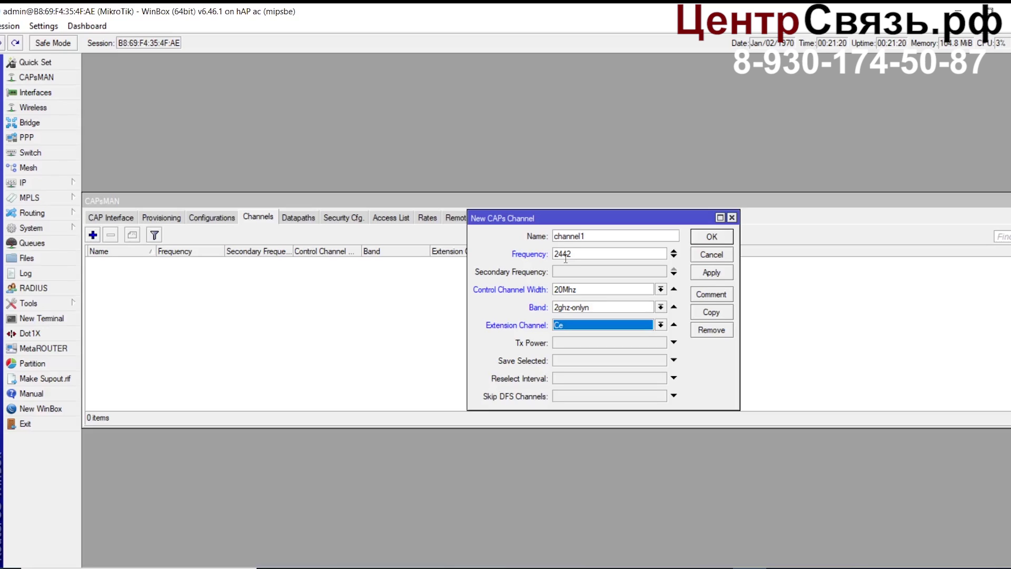
{"action": "left_click", "coordinate": [576, 347]}
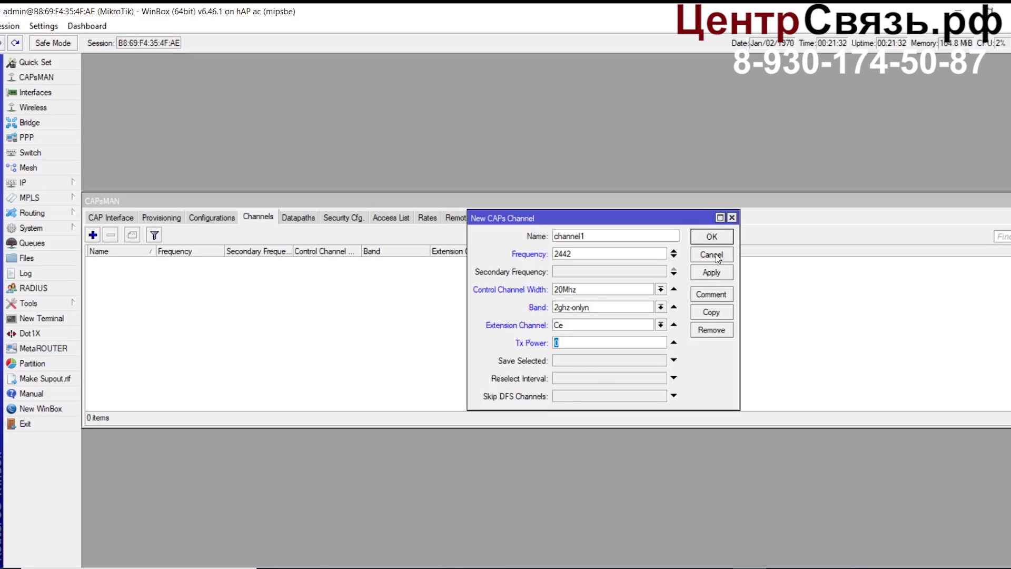
{"action": "type", "text": "-2"}
{"action": "left_click", "coordinate": [719, 275]}
{"action": "left_click", "coordinate": [711, 238]}
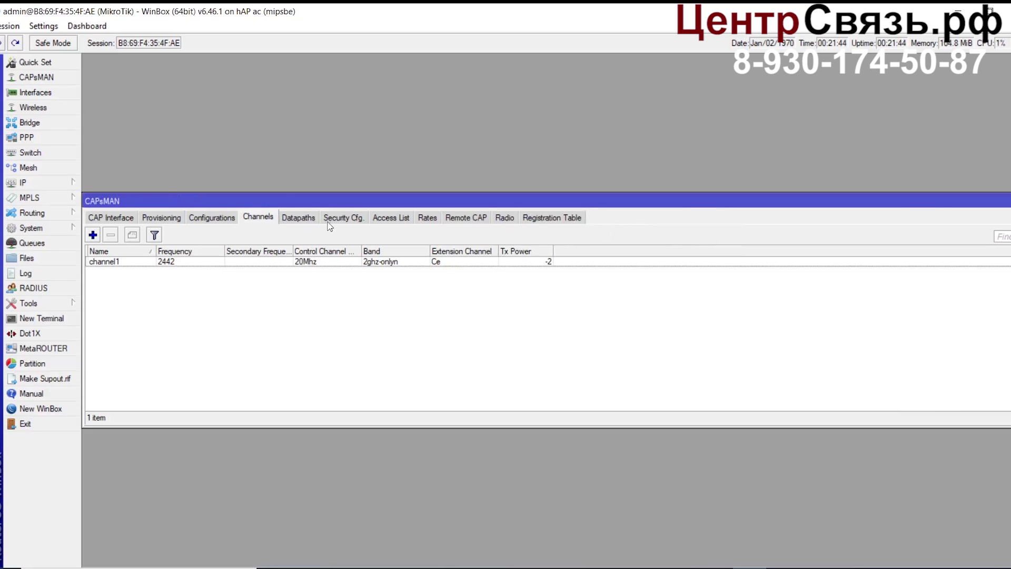
Step: Create a datapath with client-to-client and local forwarding enabled and no bridge
{"action": "left_click", "coordinate": [298, 218]}
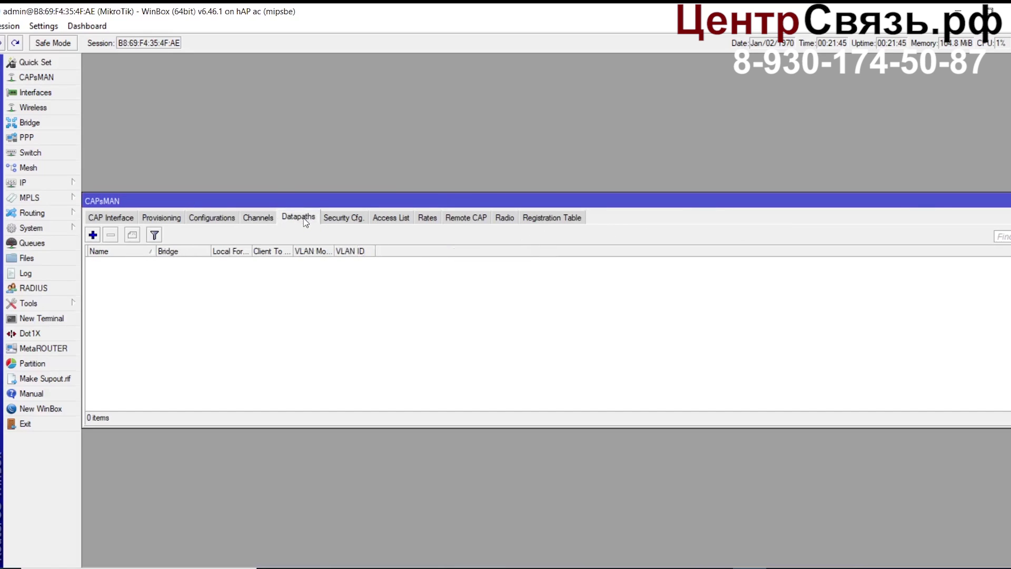
{"action": "left_click", "coordinate": [93, 235]}
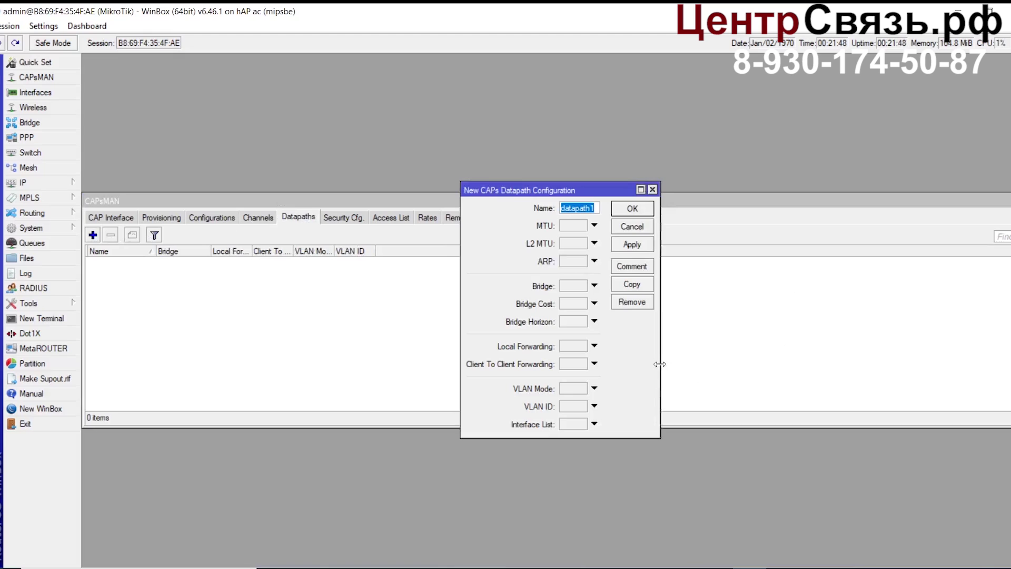
{"action": "left_click_drag", "start_coordinate": [661, 364], "coordinate": [823, 377]}
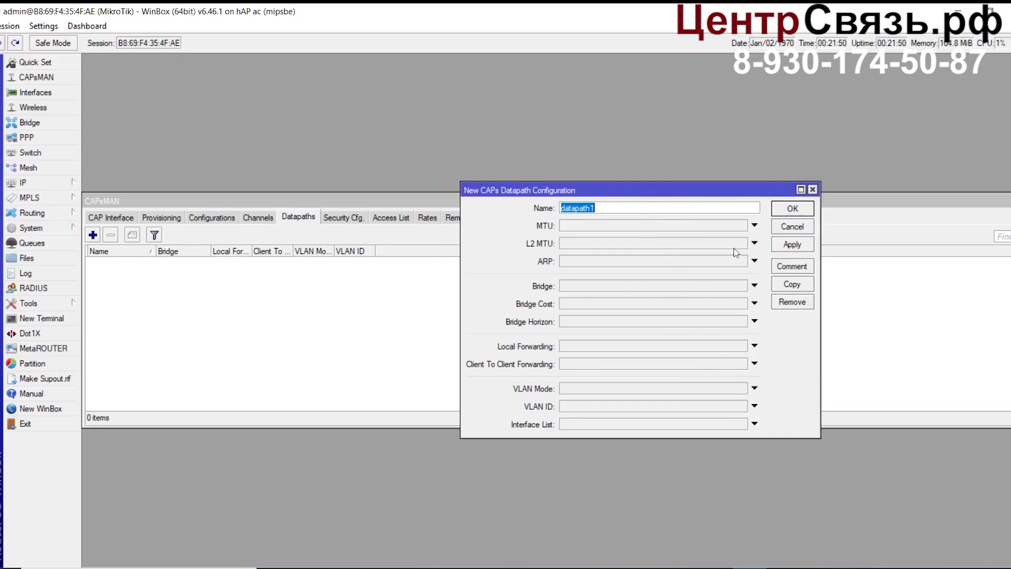
{"action": "left_click", "coordinate": [737, 288]}
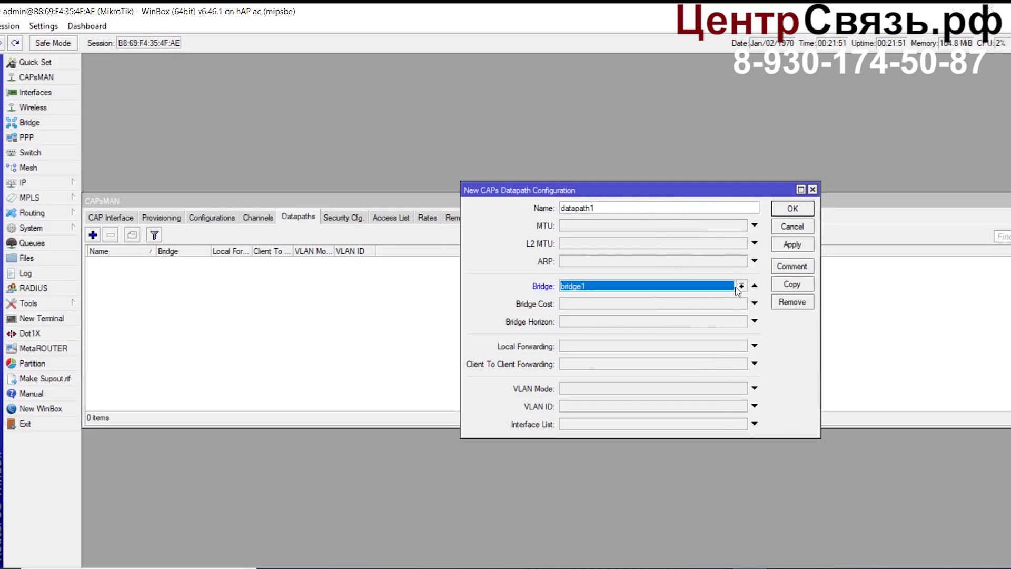
{"action": "left_click", "coordinate": [568, 364]}
{"action": "left_click", "coordinate": [563, 364]}
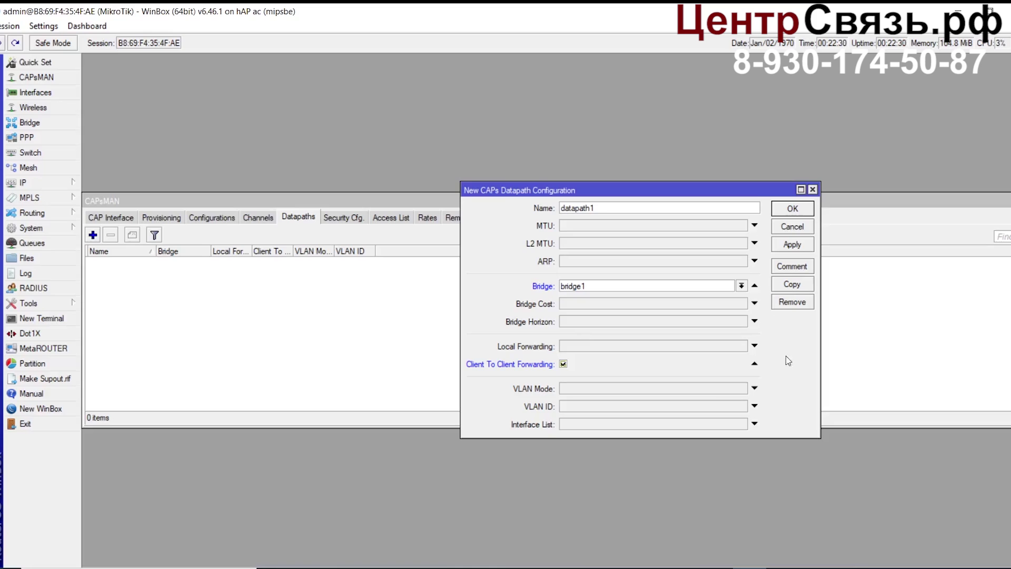
{"action": "left_click", "coordinate": [754, 286]}
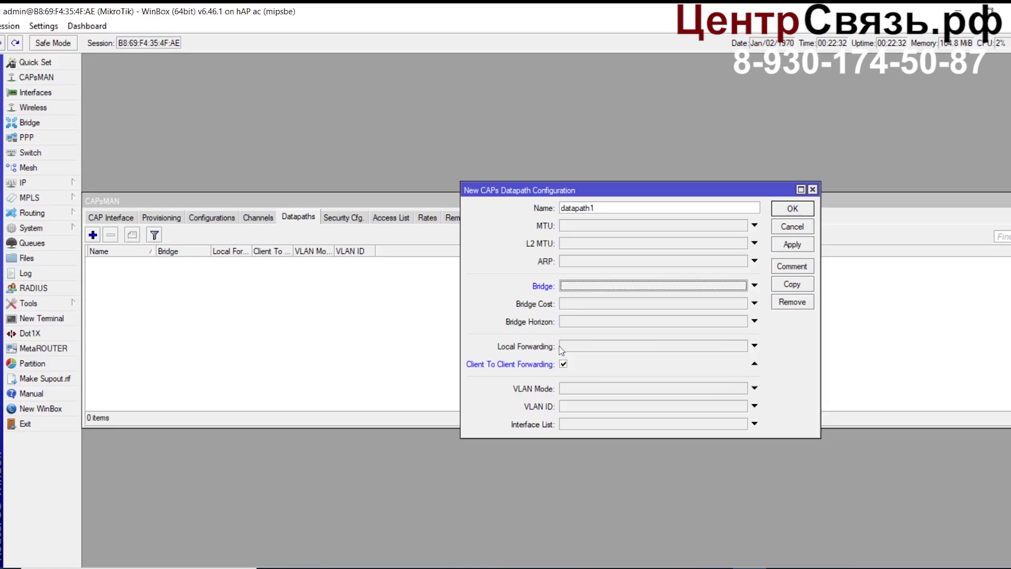
{"action": "left_click", "coordinate": [583, 350]}
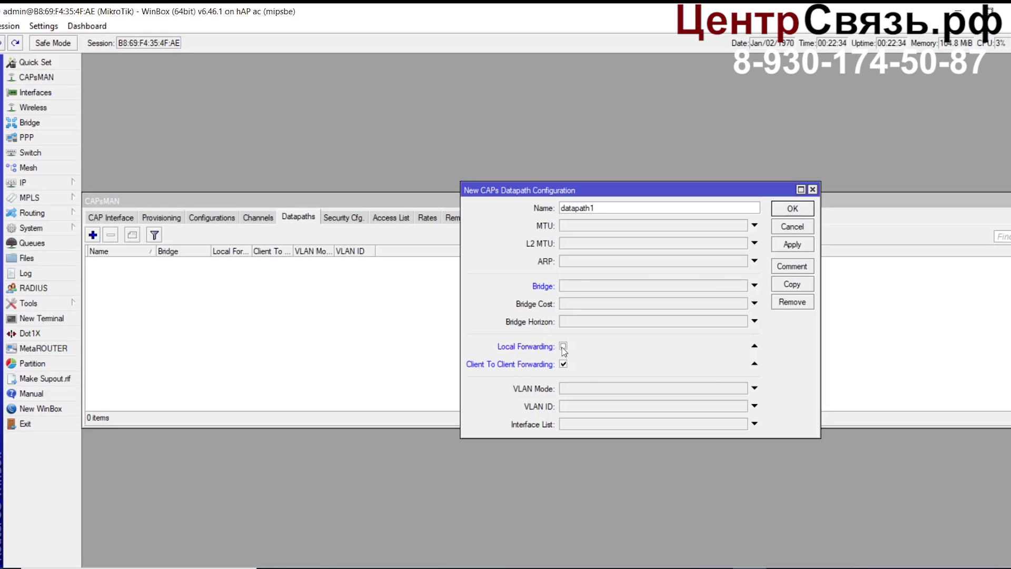
{"action": "left_click", "coordinate": [563, 347]}
Step: Check bridge1's ports, then save datapath1 and close its settings
{"action": "left_click_drag", "start_coordinate": [594, 198], "coordinate": [630, 200]}
{"action": "left_click", "coordinate": [57, 127]}
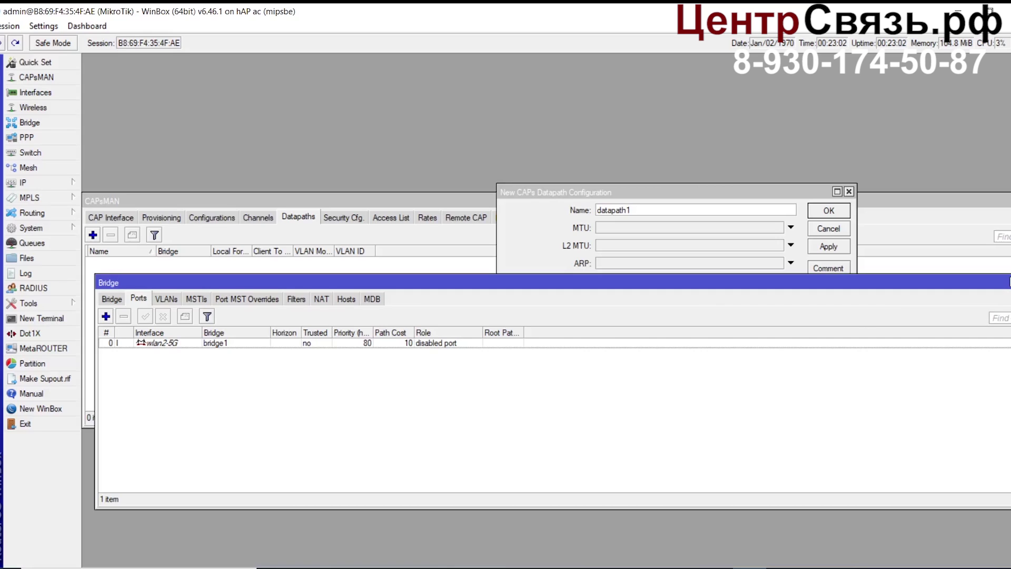
{"action": "key", "text": "Escape"}
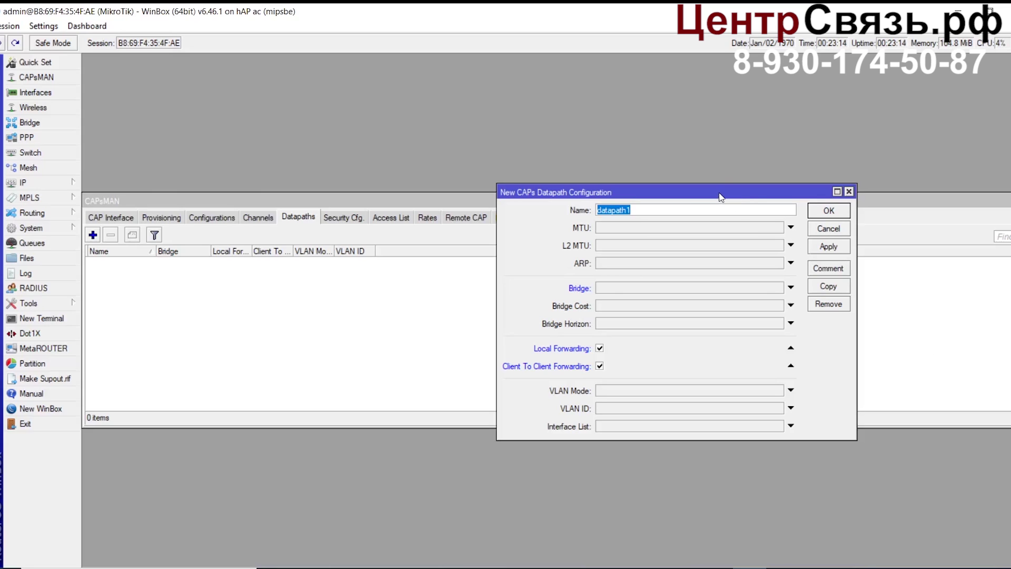
{"action": "left_click_drag", "start_coordinate": [721, 197], "coordinate": [718, 139]}
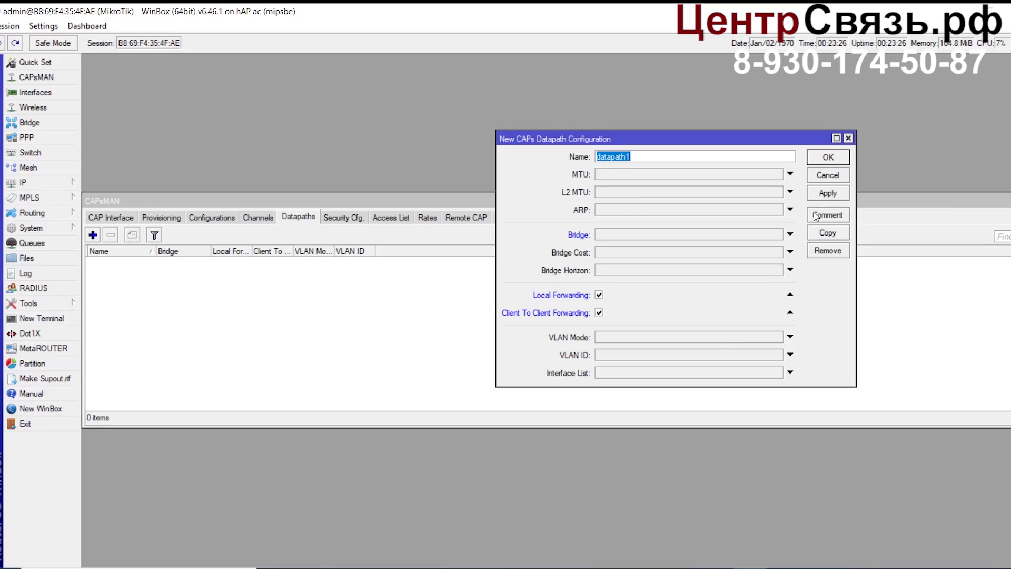
{"action": "left_click", "coordinate": [848, 196]}
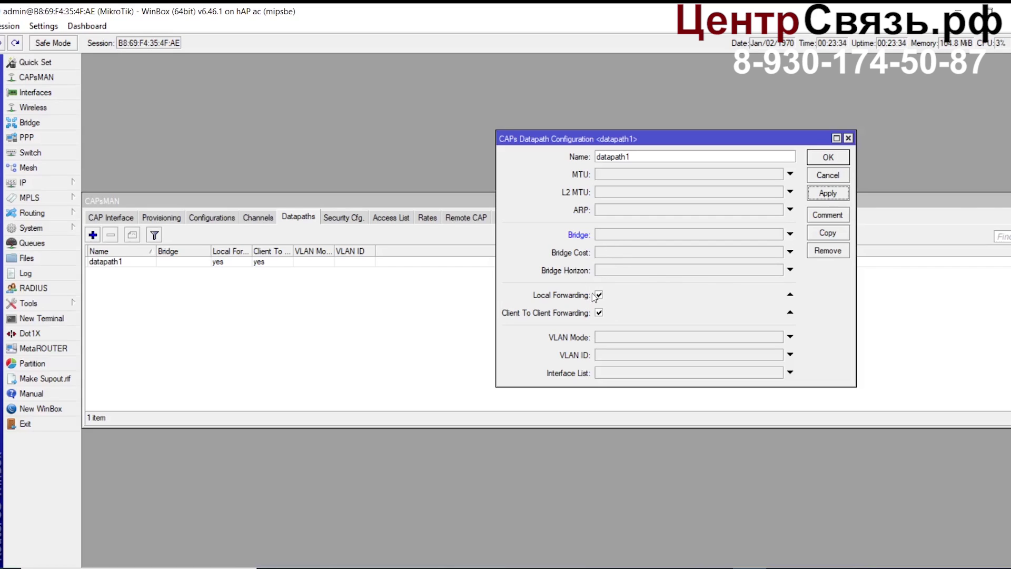
{"action": "left_click", "coordinate": [837, 161]}
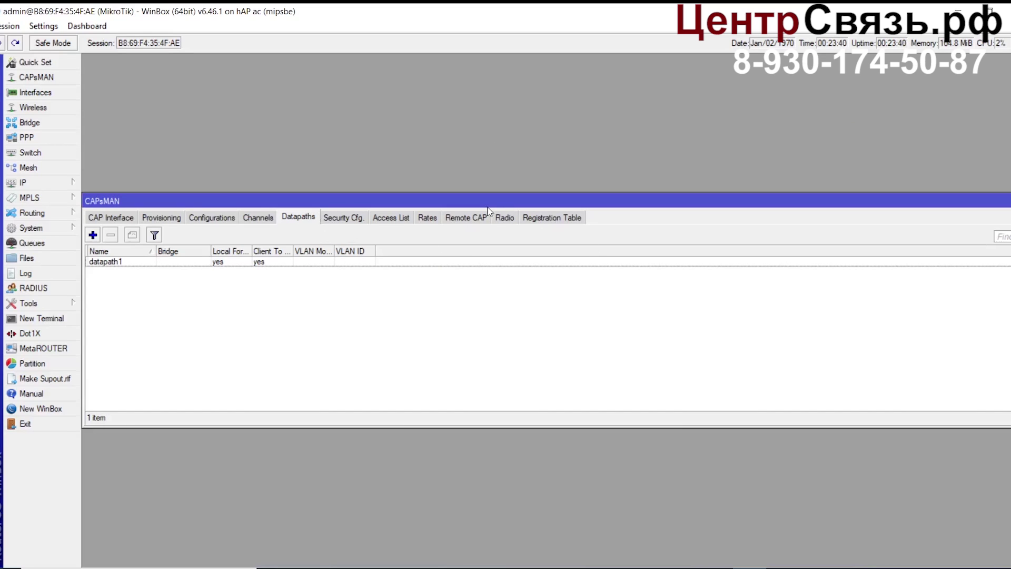
Step: Create a security configuration with WPA2 PSK, aes ccm encryption and aes ccm group encryption
{"action": "left_click", "coordinate": [346, 214]}
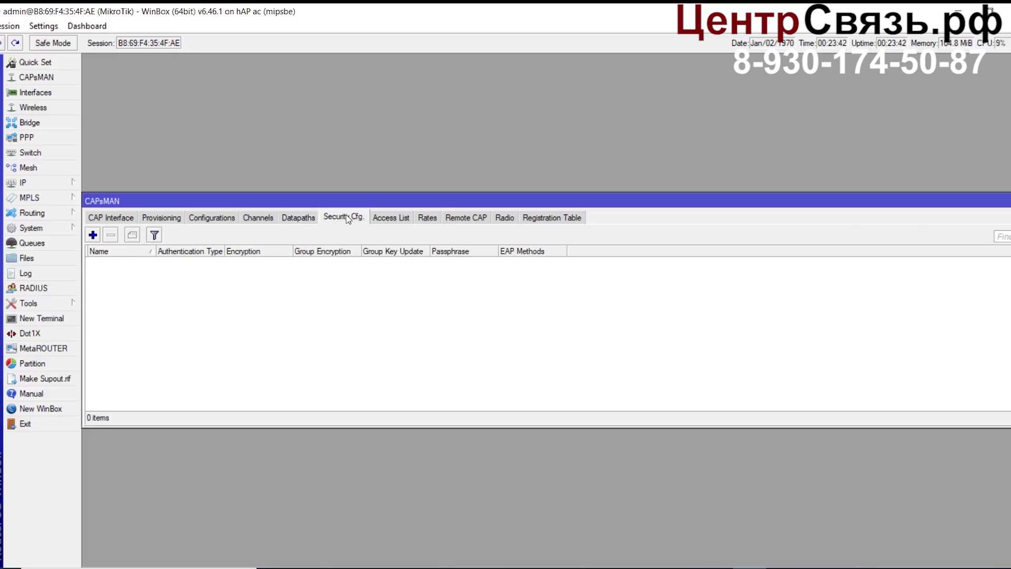
{"action": "left_click", "coordinate": [93, 236]}
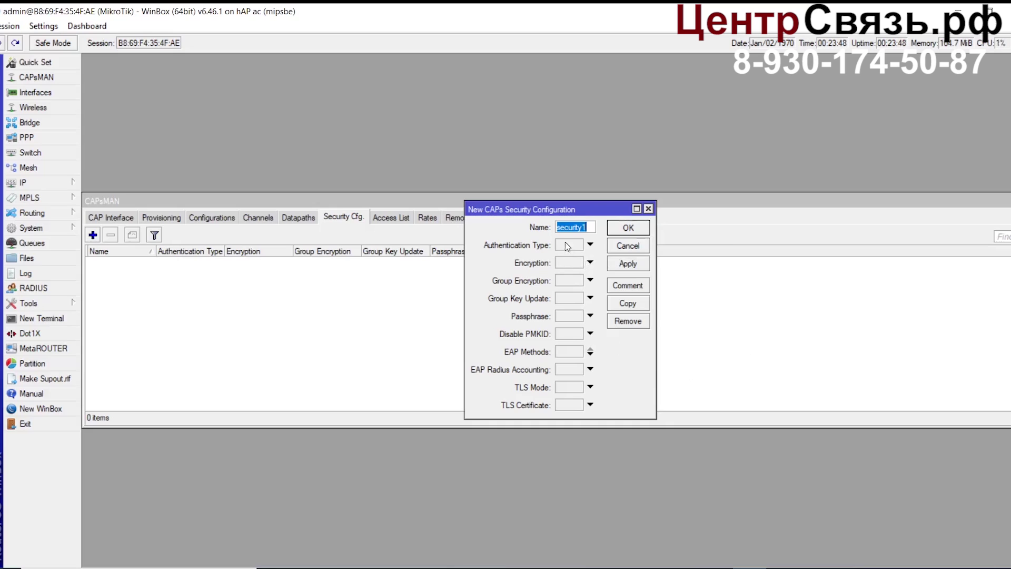
{"action": "left_click_drag", "start_coordinate": [653, 340], "coordinate": [807, 277]}
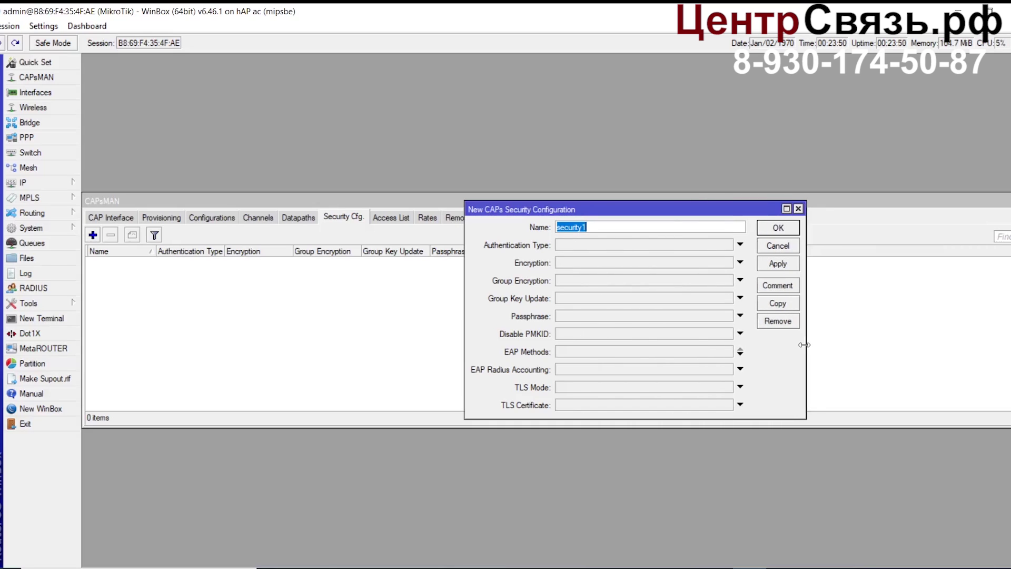
{"action": "left_click", "coordinate": [614, 243]}
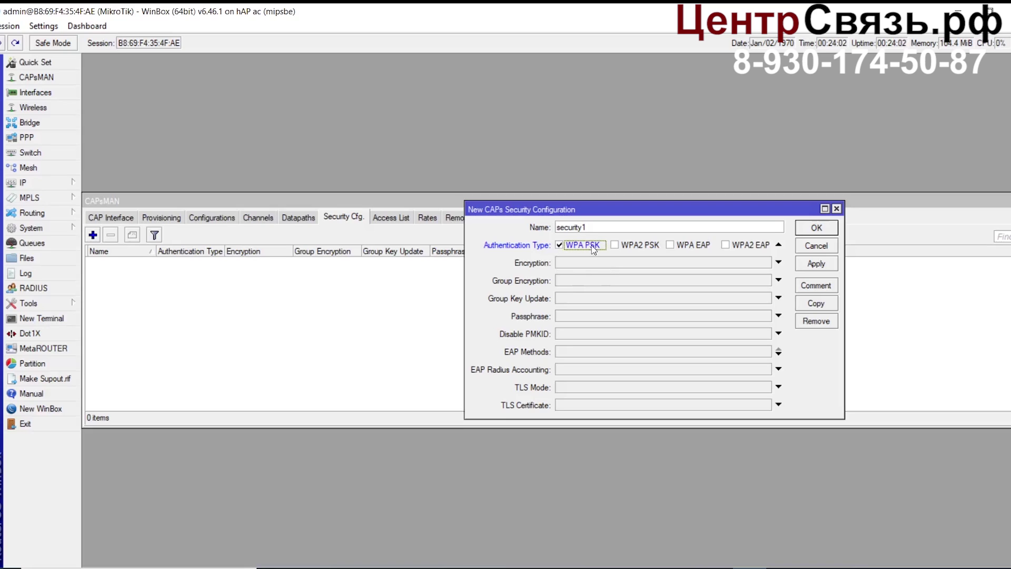
{"action": "left_click", "coordinate": [615, 246]}
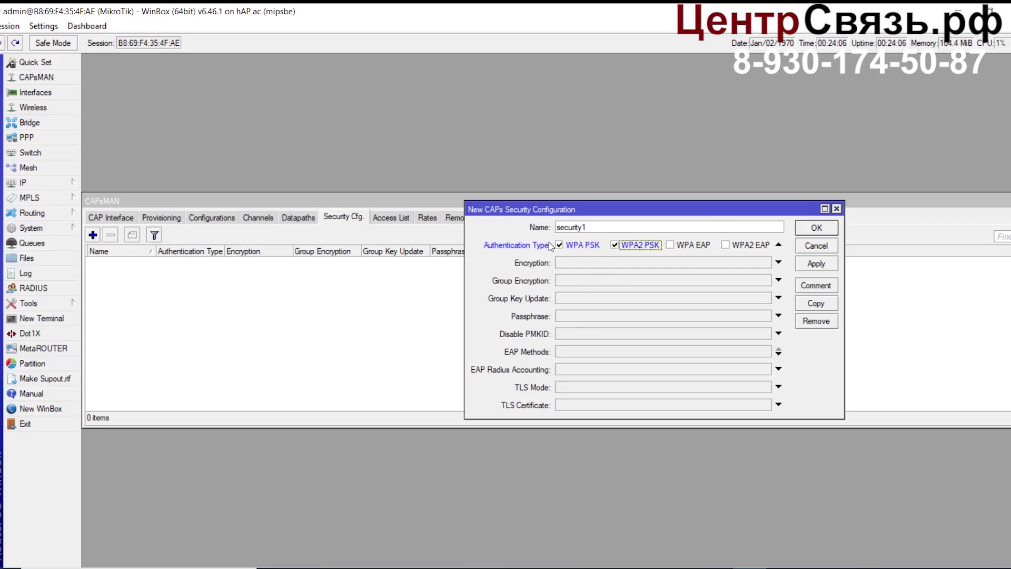
{"action": "left_click", "coordinate": [564, 263]}
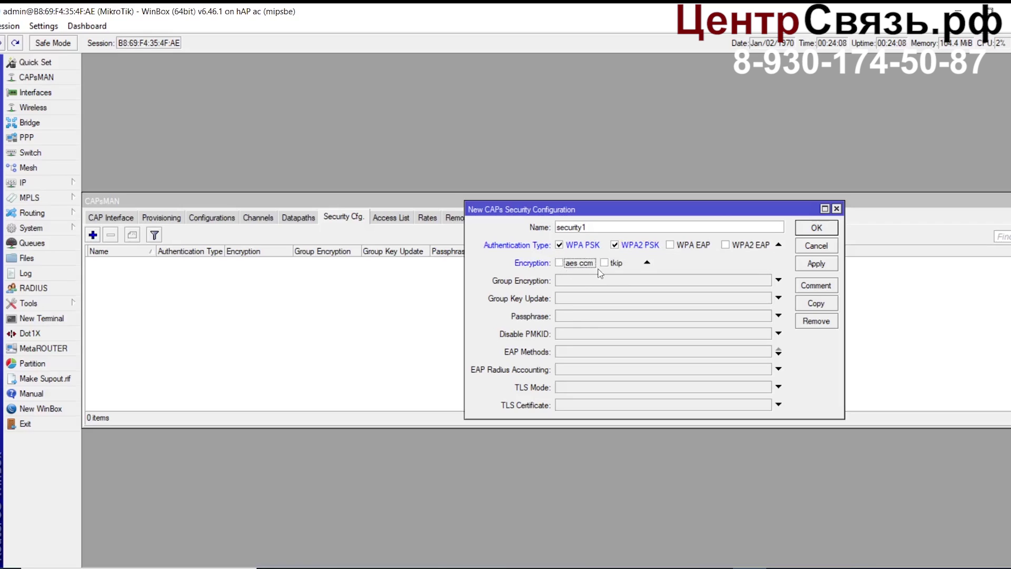
{"action": "left_click", "coordinate": [583, 264]}
{"action": "left_click", "coordinate": [576, 281]}
Step: Set group key update 01:00:00, enter a passphrase, untick WPA PSK, and save security1
{"action": "left_click", "coordinate": [573, 299]}
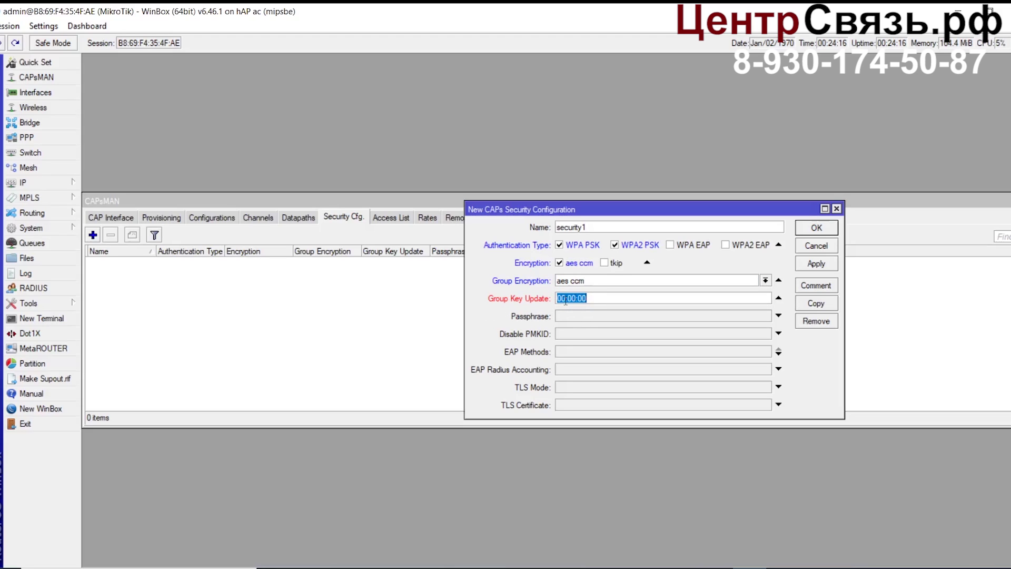
{"action": "key", "text": "BackSpace"}
{"action": "type", "text": "1"}
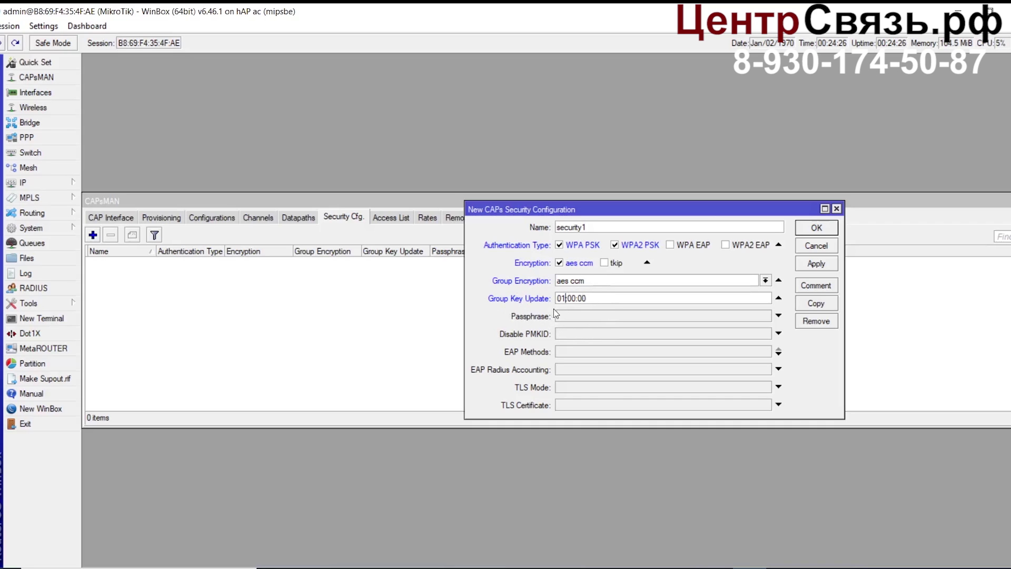
{"action": "left_click", "coordinate": [566, 316]}
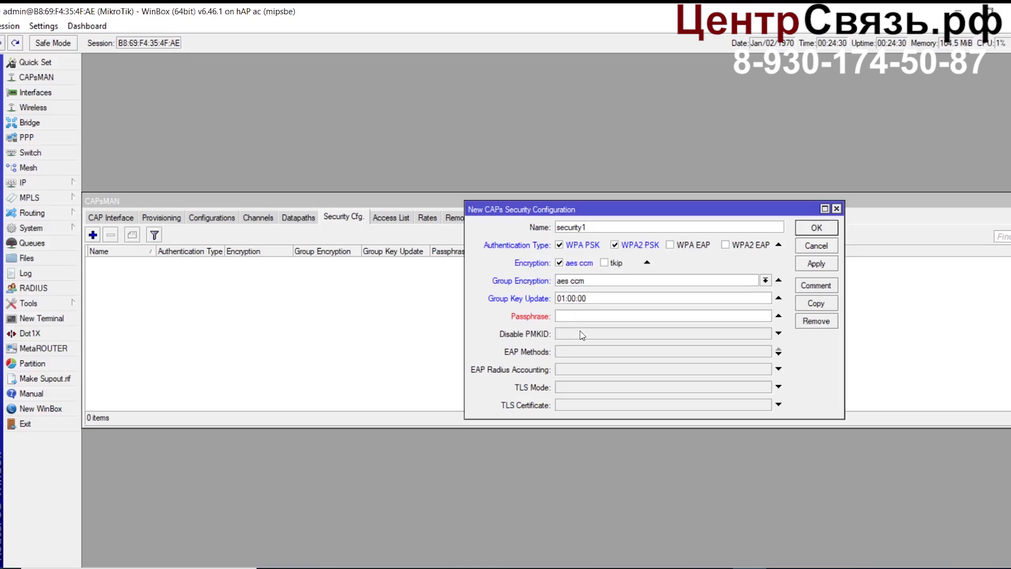
{"action": "left_click", "coordinate": [567, 245]}
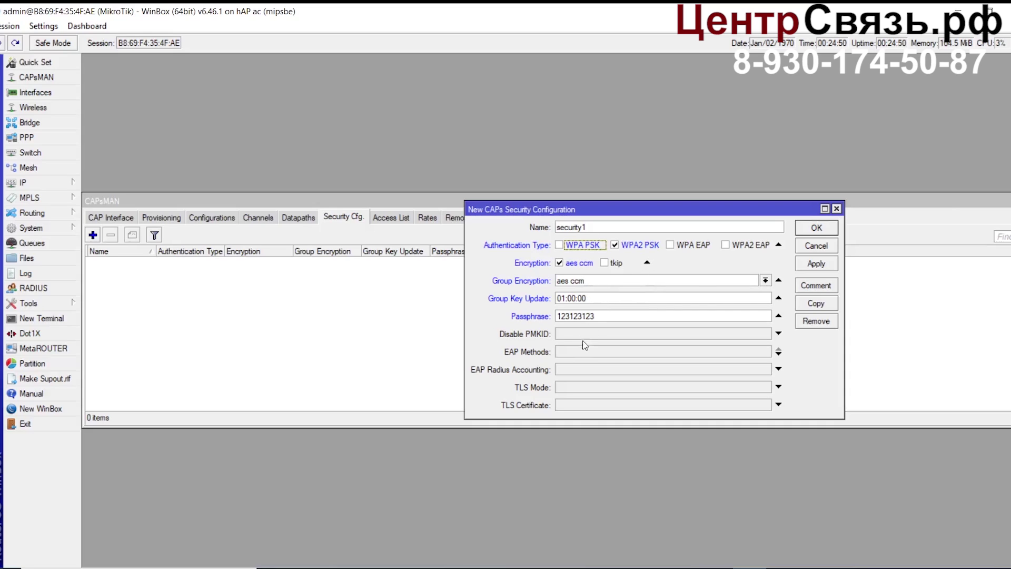
{"action": "left_click", "coordinate": [804, 267]}
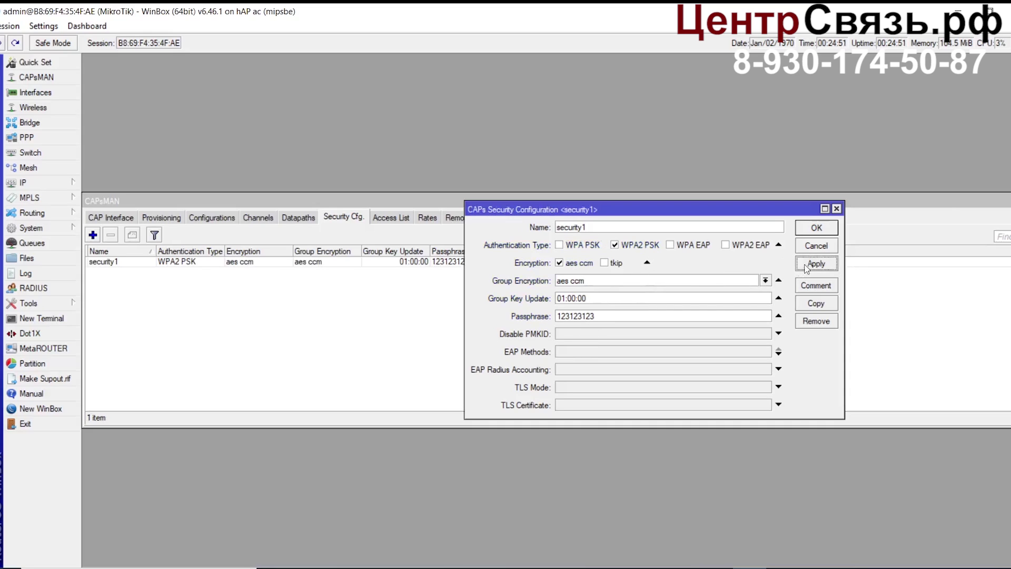
{"action": "left_click", "coordinate": [816, 228]}
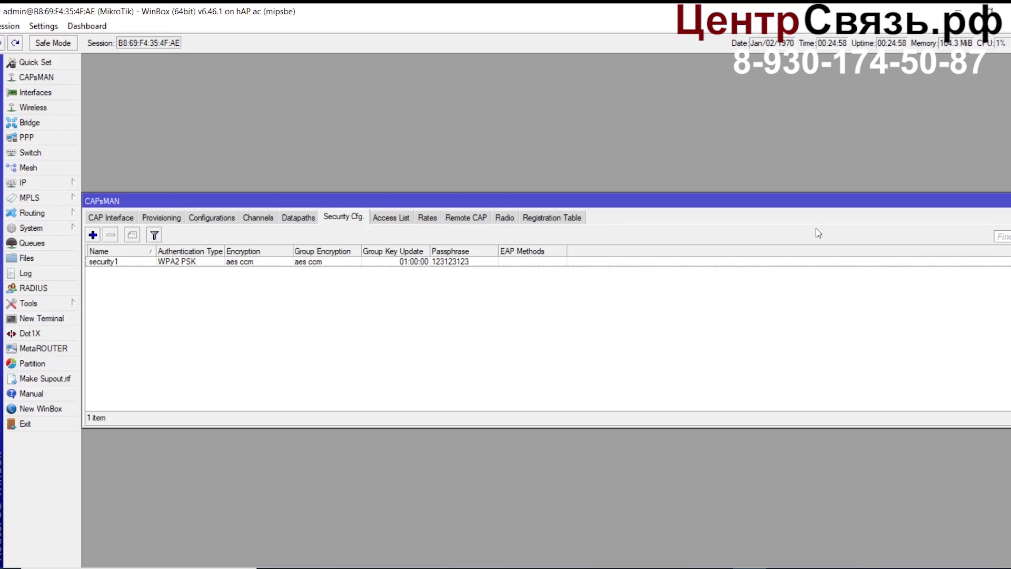
Step: Edit the default wireless security profile to use dynamic keys with WPA2 PSK
{"action": "left_click", "coordinate": [33, 108]}
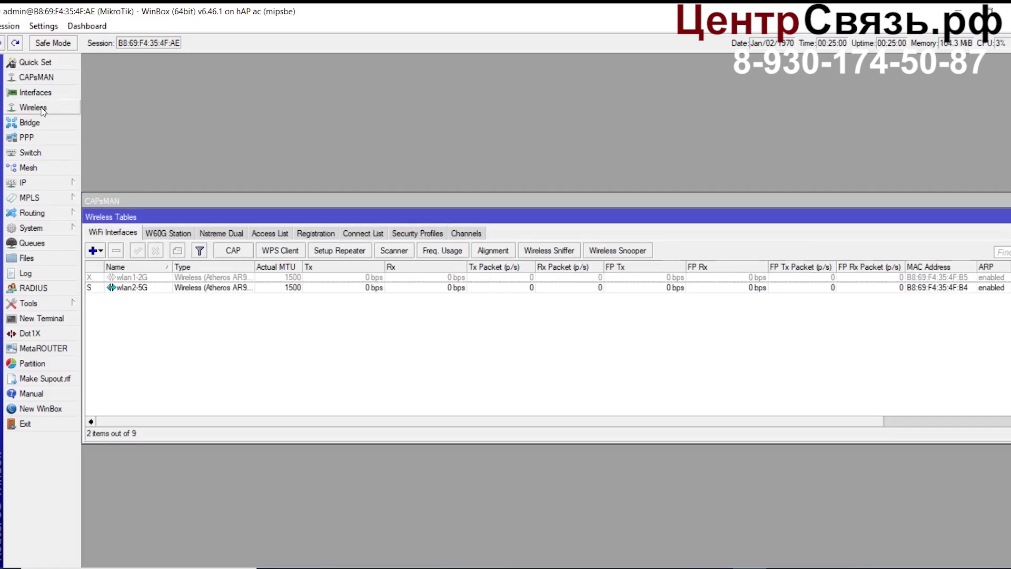
{"action": "left_click_drag", "start_coordinate": [188, 216], "coordinate": [192, 287]}
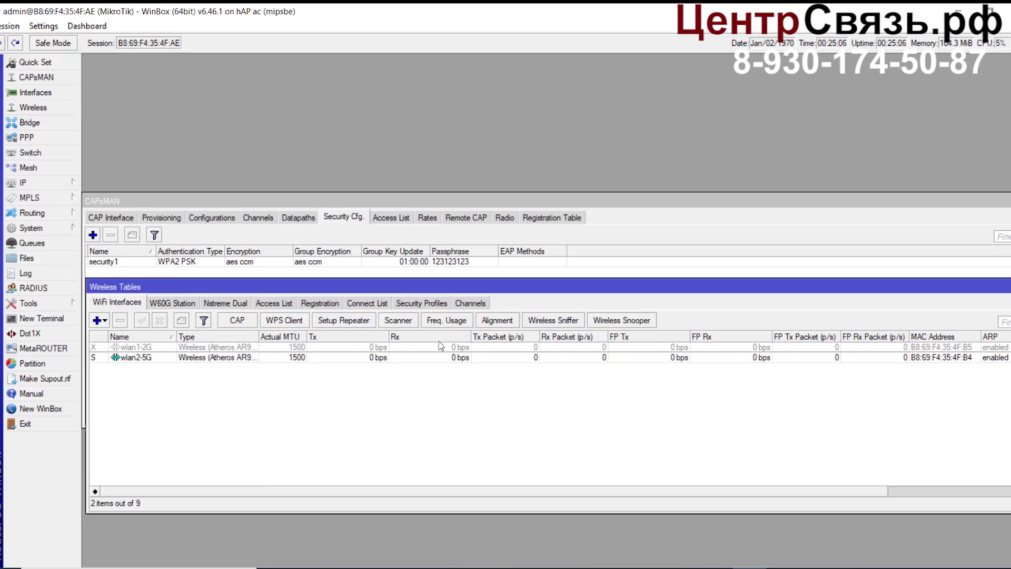
{"action": "left_click", "coordinate": [442, 304]}
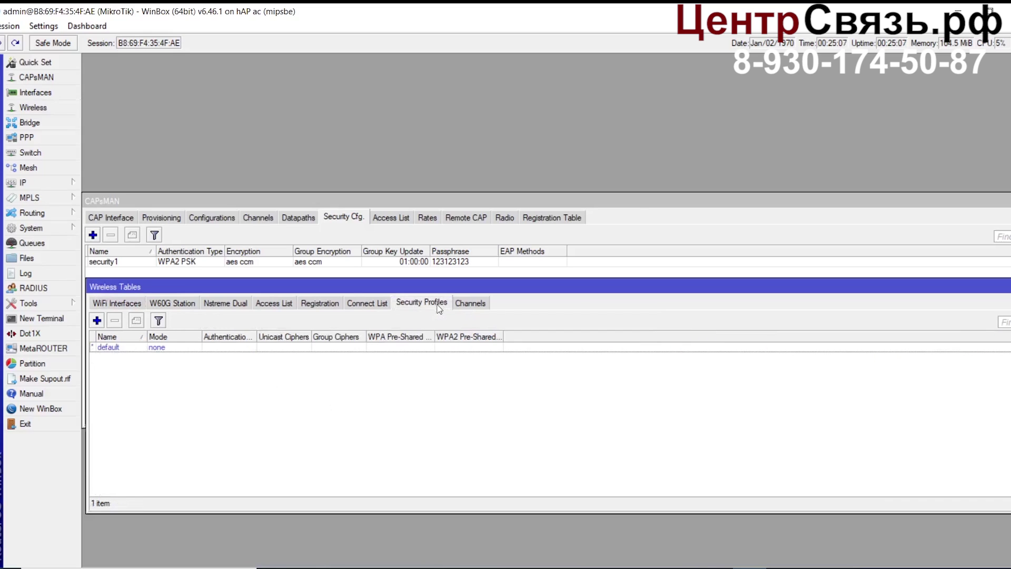
{"action": "double_click", "coordinate": [279, 348]}
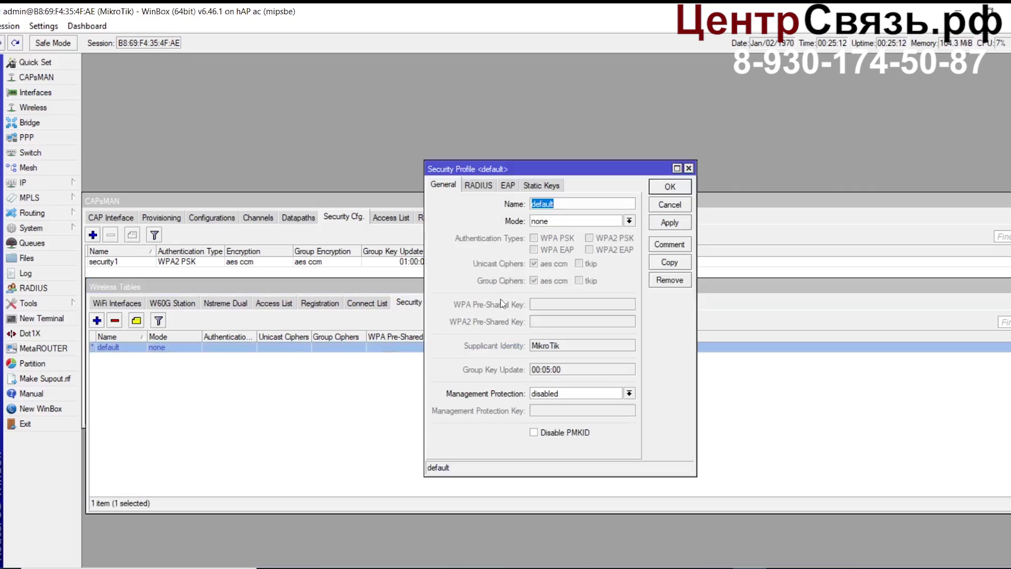
{"action": "left_click", "coordinate": [630, 221]}
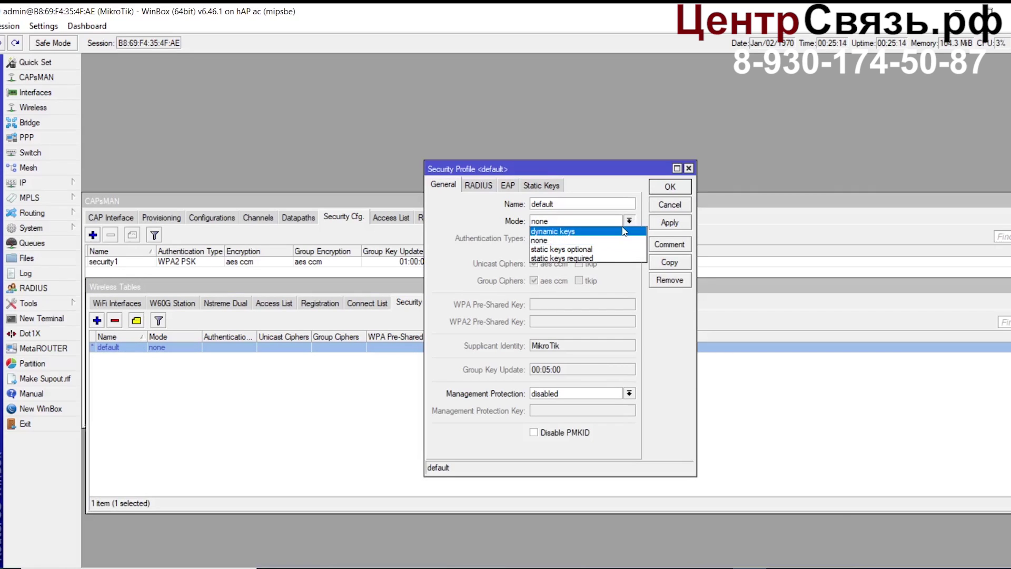
{"action": "left_click", "coordinate": [621, 227]}
{"action": "left_click", "coordinate": [547, 225]}
{"action": "left_click", "coordinate": [548, 231]}
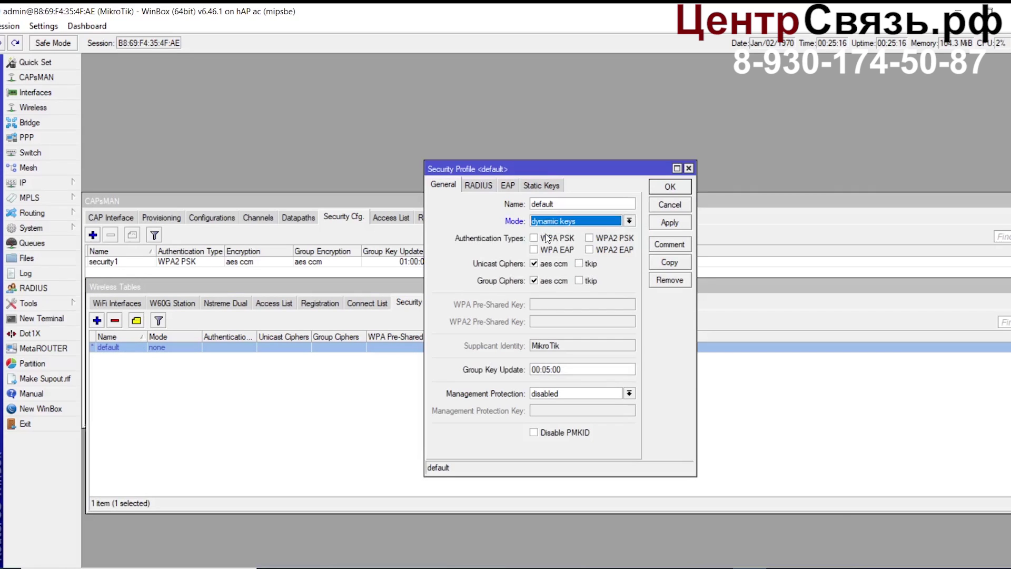
{"action": "left_click", "coordinate": [591, 238]}
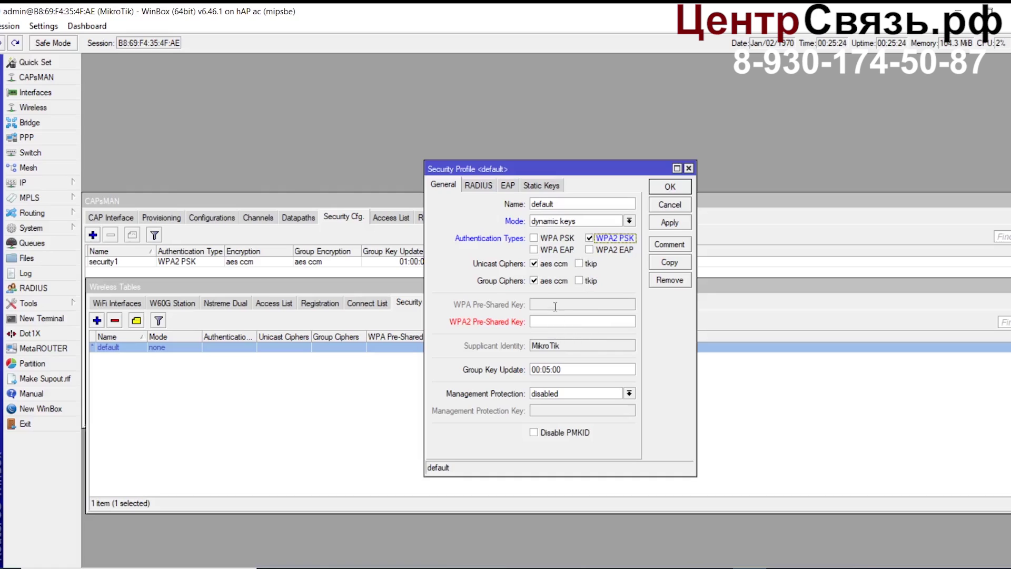
Step: Enter the WPA2 pre-shared key, set group key update to 01:00:00, and save
{"action": "left_click", "coordinate": [548, 324]}
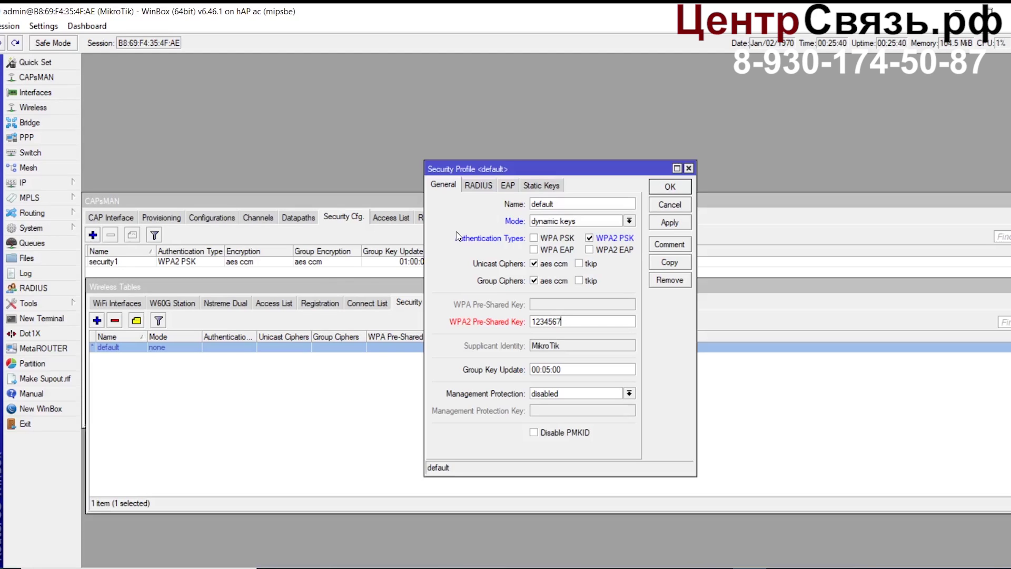
{"action": "left_click", "coordinate": [547, 371]}
{"action": "key", "text": "Delete"}
{"action": "type", "text": "0"}
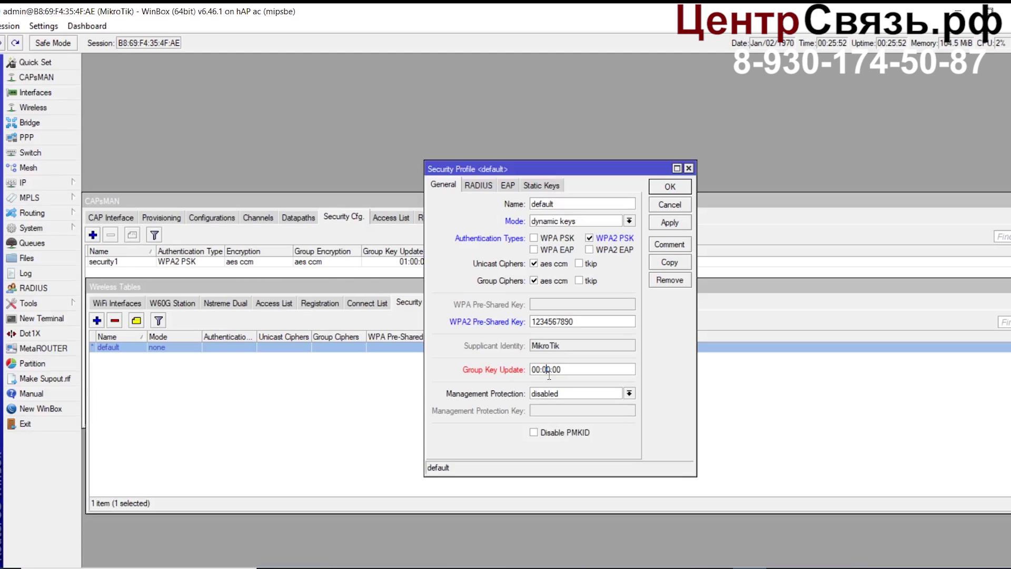
{"action": "key", "text": "Left"}
{"action": "key", "text": "Left"}
{"action": "key", "text": "BackSpace"}
{"action": "type", "text": "1"}
{"action": "left_click", "coordinate": [670, 222]}
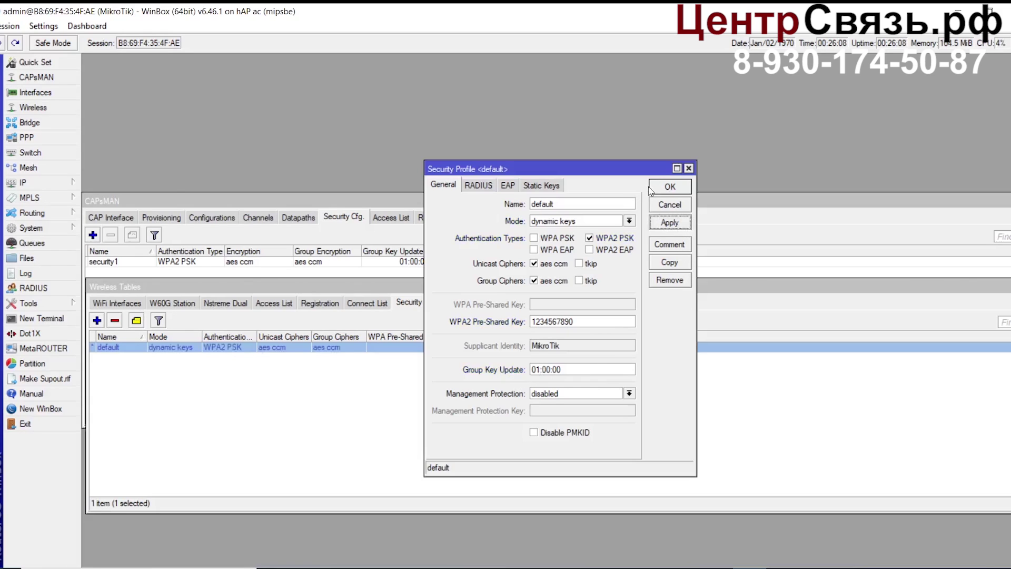
{"action": "left_click", "coordinate": [671, 188]}
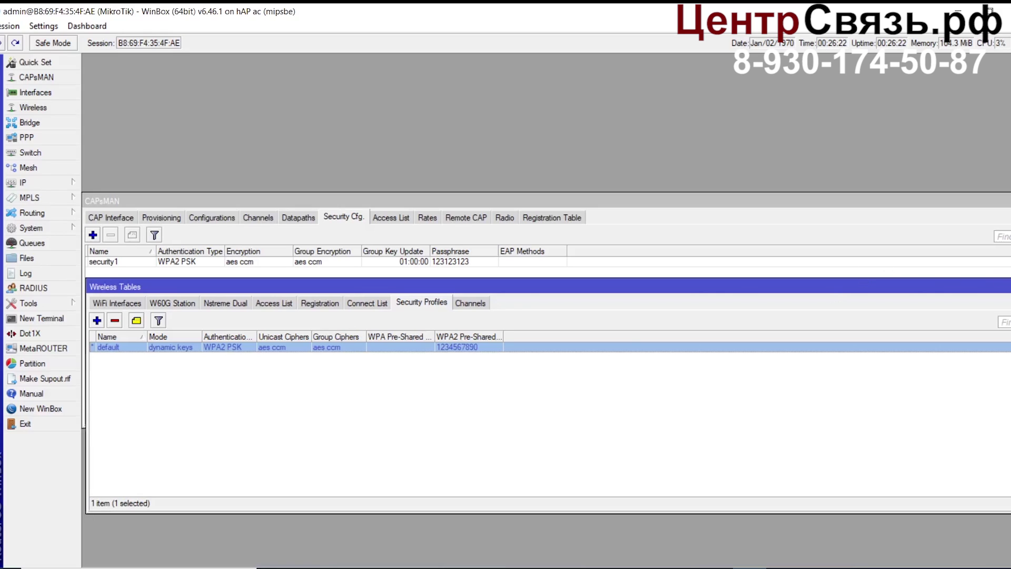
Step: Close Wireless Tables and add a new configuration under CAPsMAN Configurations
{"action": "key", "text": "Escape"}
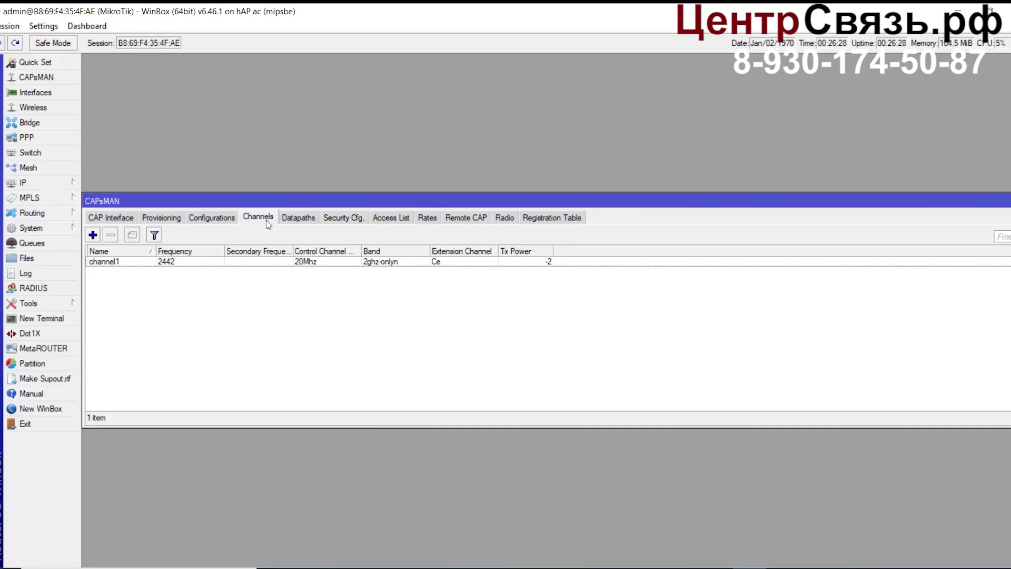
{"action": "left_click", "coordinate": [305, 219]}
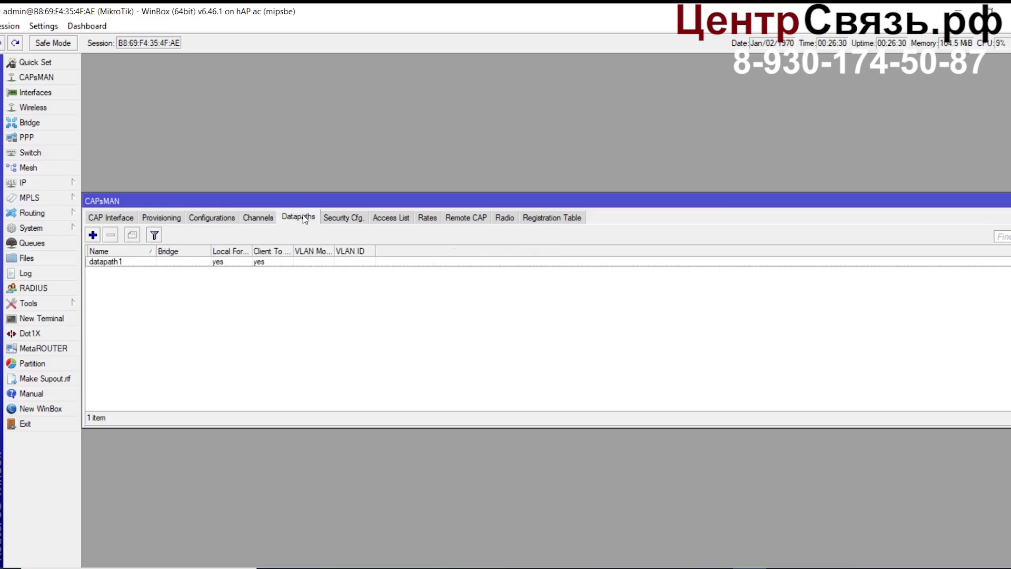
{"action": "left_click", "coordinate": [339, 218]}
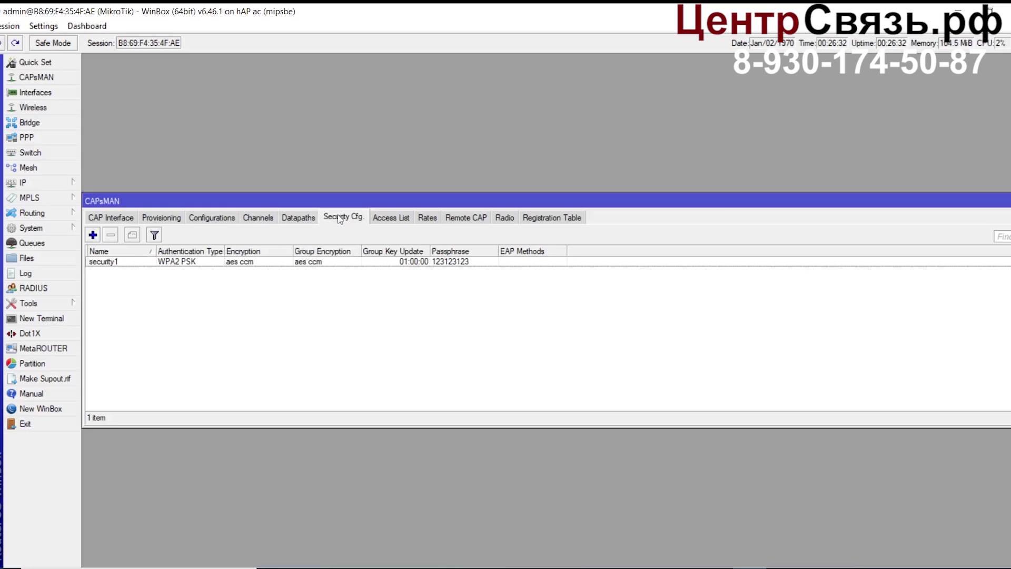
{"action": "left_click", "coordinate": [213, 219]}
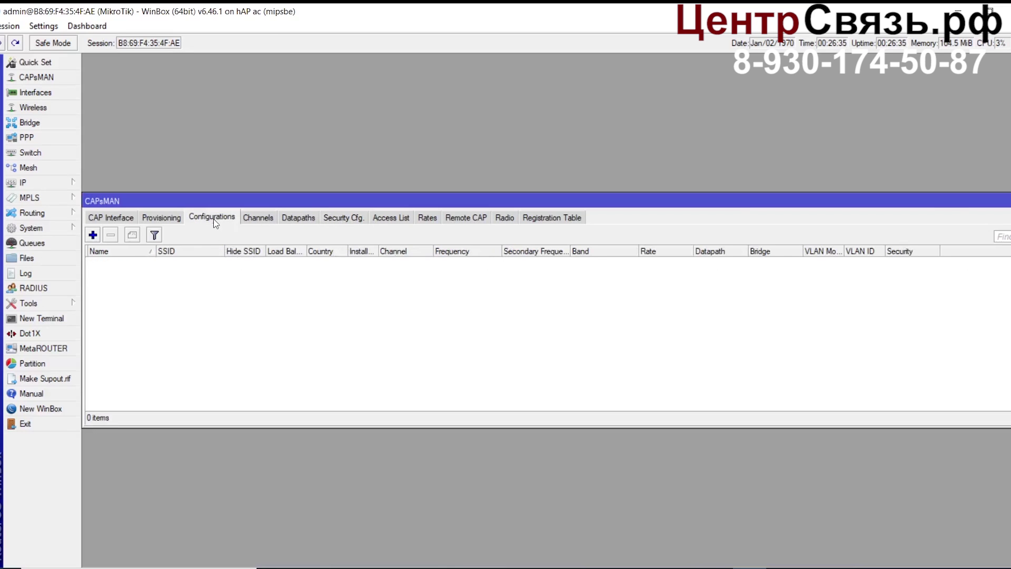
{"action": "left_click", "coordinate": [94, 237]}
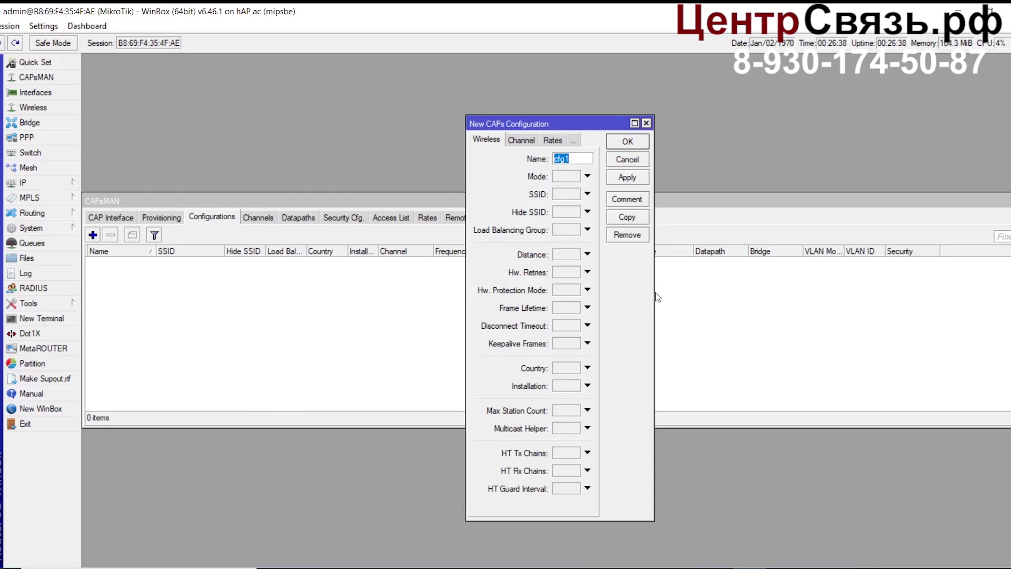
{"action": "left_click_drag", "start_coordinate": [655, 296], "coordinate": [835, 317]}
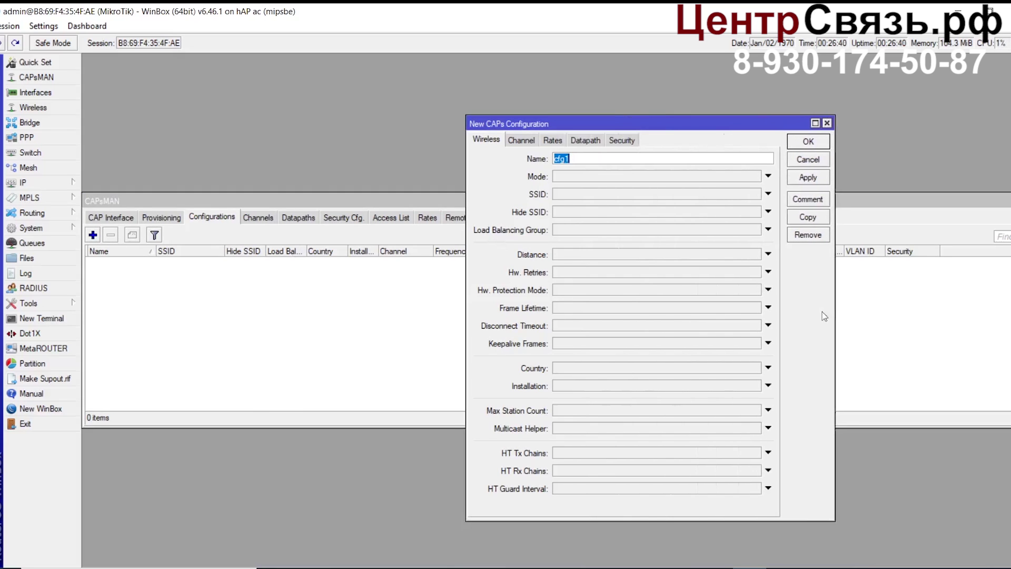
{"action": "left_click_drag", "start_coordinate": [651, 123], "coordinate": [546, 145]}
Step: Name the configuration 2G, set mode ap and SSID Wi-Fi-777
{"action": "left_click", "coordinate": [506, 178]}
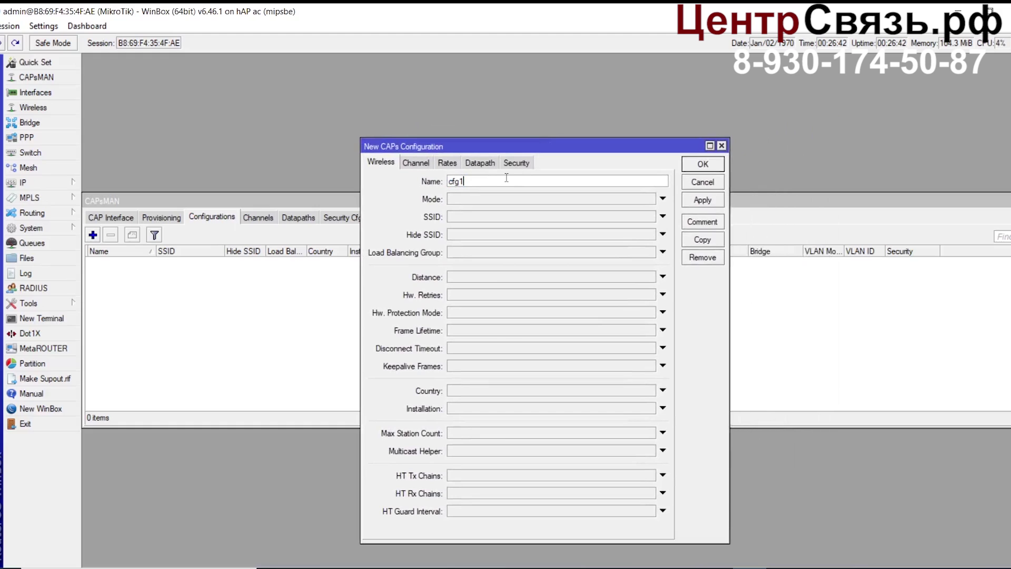
{"action": "key", "text": "BackSpace"}
{"action": "key", "text": "BackSpace"}
{"action": "key", "text": "BackSpace"}
{"action": "key", "text": "BackSpace"}
{"action": "type", "text": "2G"}
{"action": "left_click", "coordinate": [504, 200]}
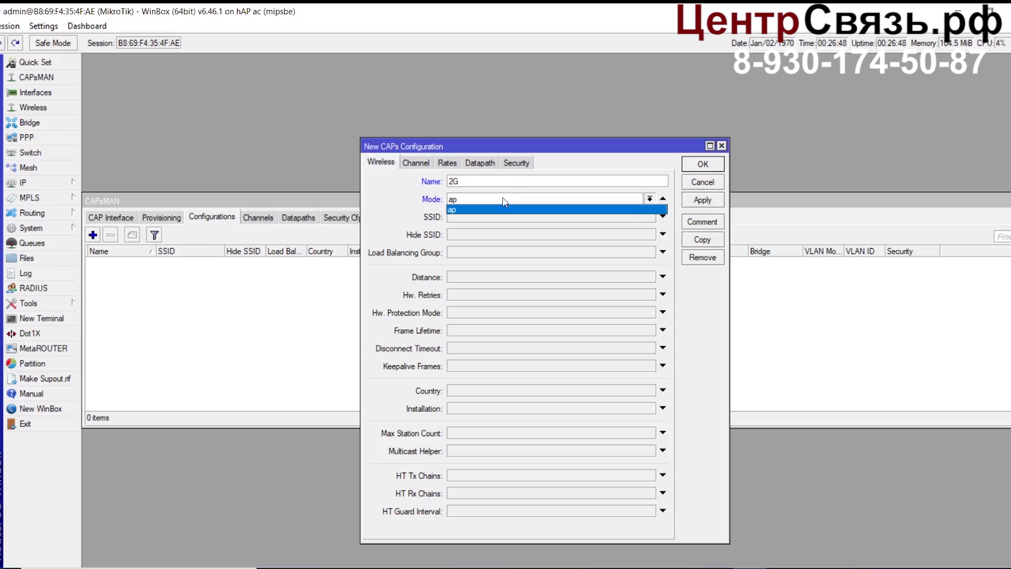
{"action": "left_click", "coordinate": [498, 200]}
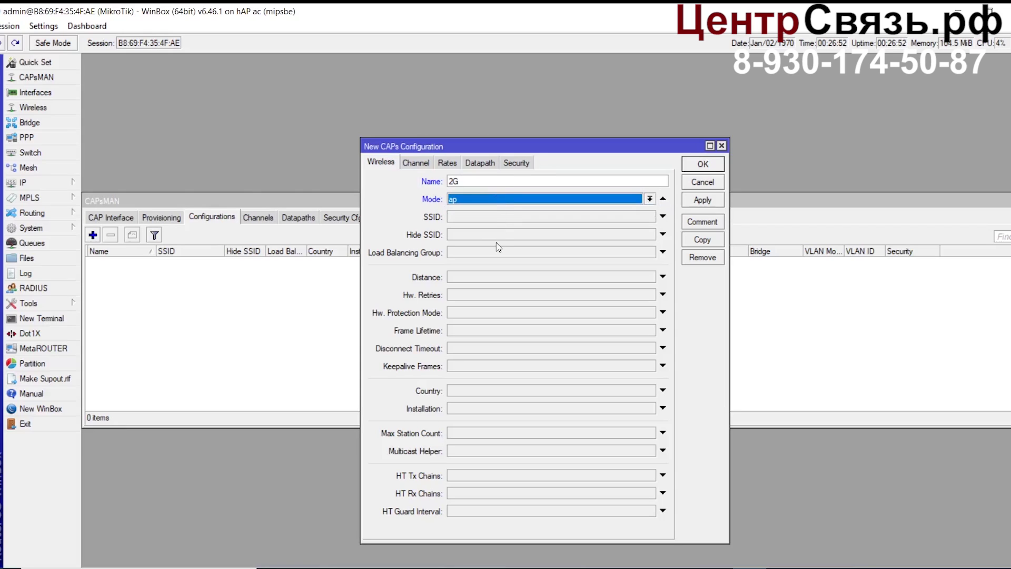
{"action": "left_click", "coordinate": [480, 218]}
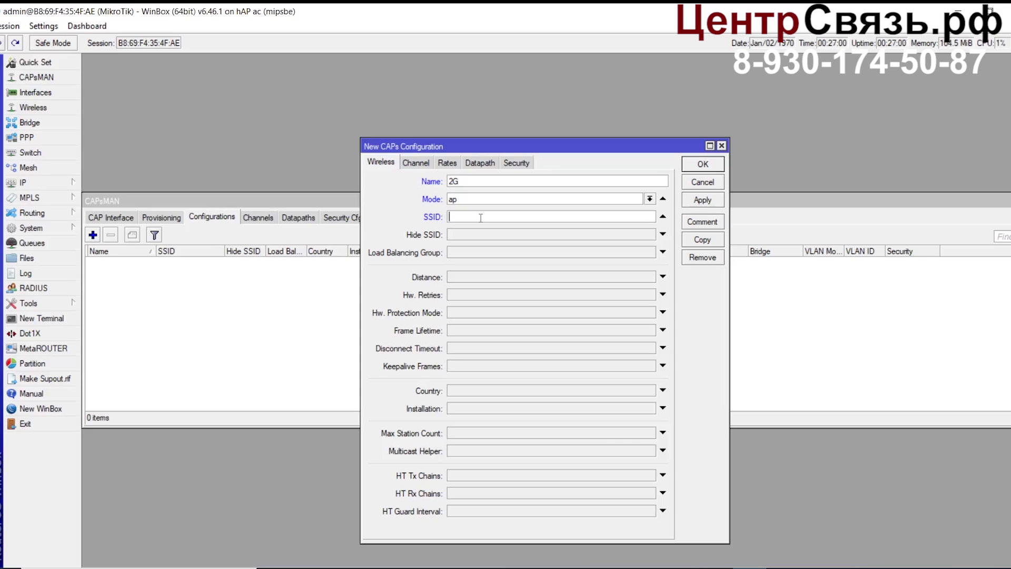
{"action": "type", "text": "Wi-Fi"}
{"action": "type", "text": "-777"}
Step: Set distance to indoors and enable Hw. Retries at 0
{"action": "left_click_drag", "start_coordinate": [500, 141], "coordinate": [486, 102]}
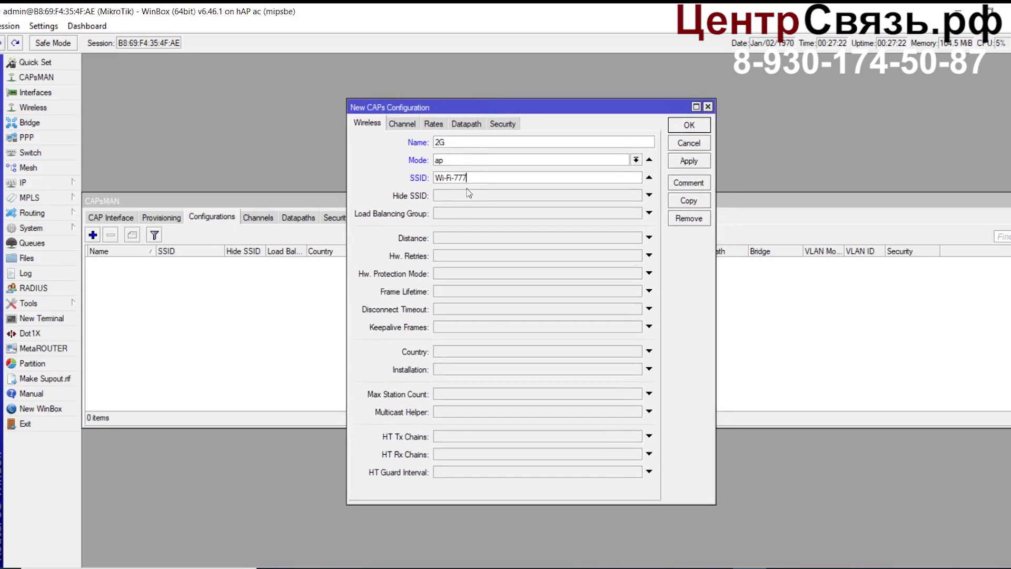
{"action": "left_click", "coordinate": [463, 238]}
{"action": "left_click", "coordinate": [580, 242]}
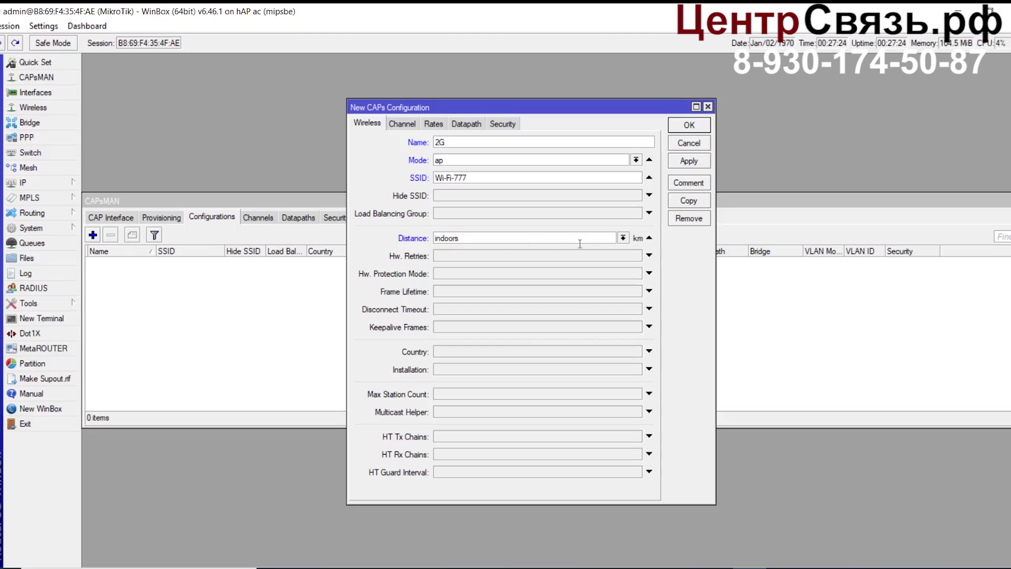
{"action": "left_click", "coordinate": [623, 238]}
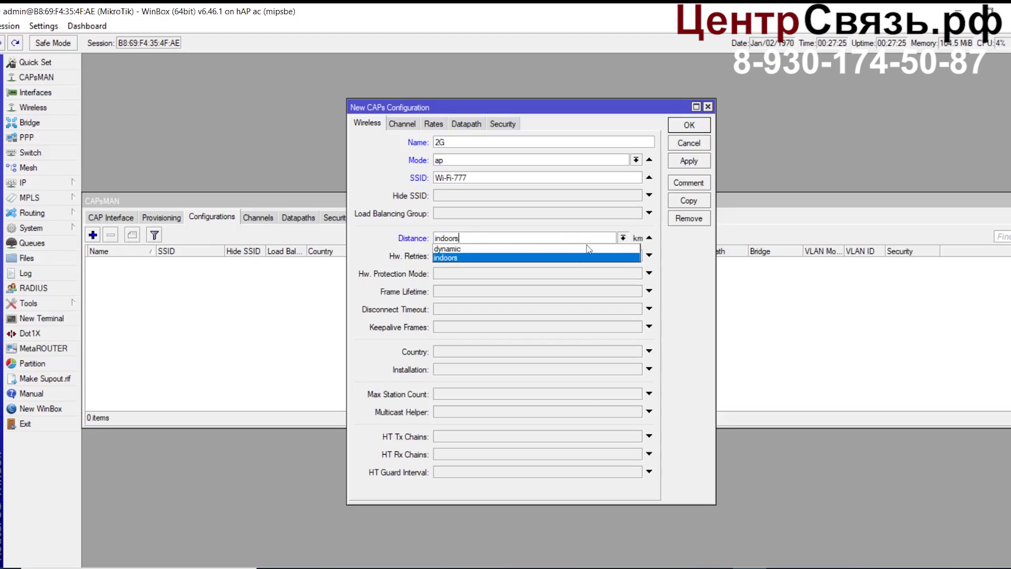
{"action": "left_click", "coordinate": [565, 260]}
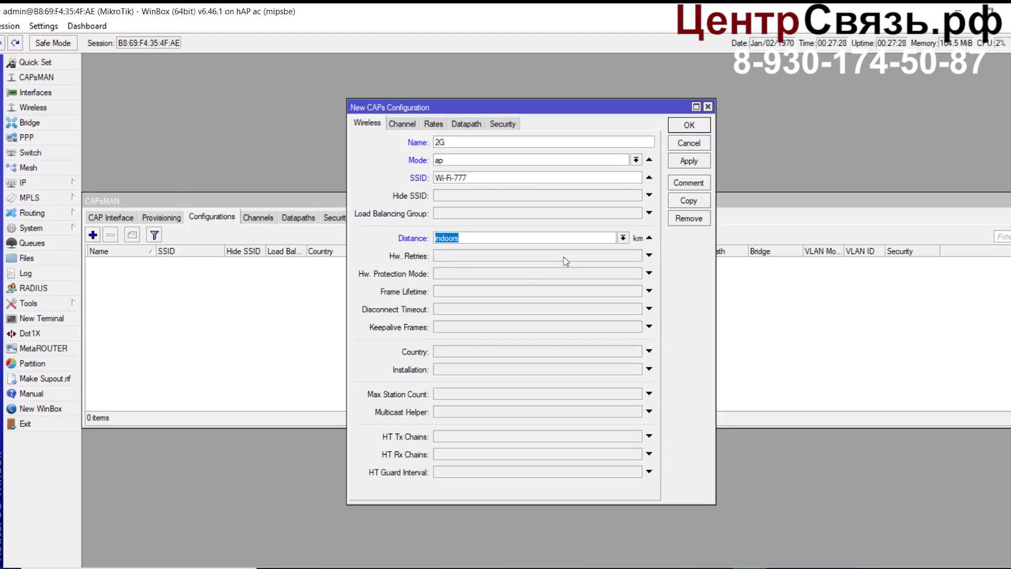
{"action": "left_click", "coordinate": [427, 256]}
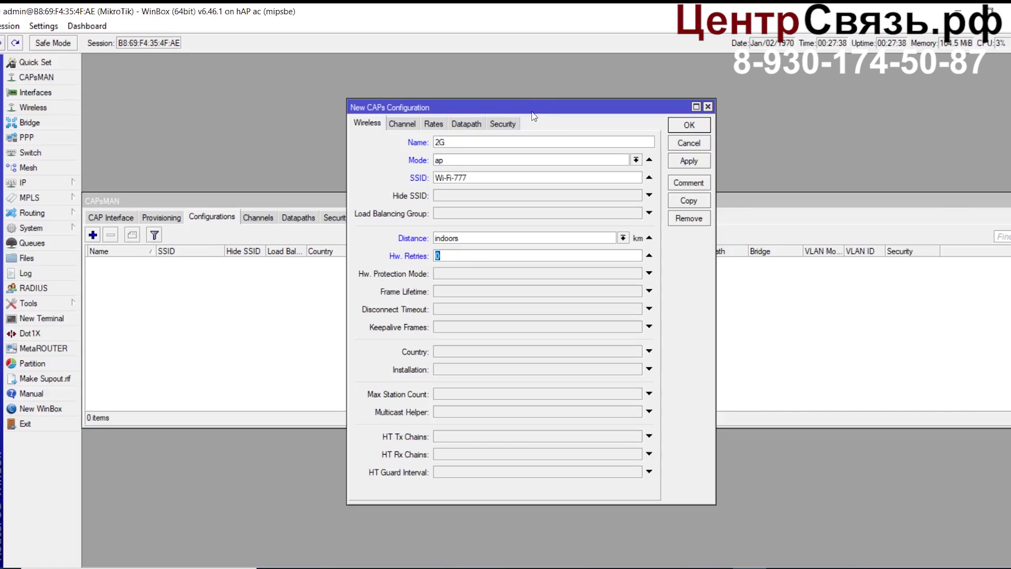
{"action": "left_click_drag", "start_coordinate": [537, 110], "coordinate": [785, 87]}
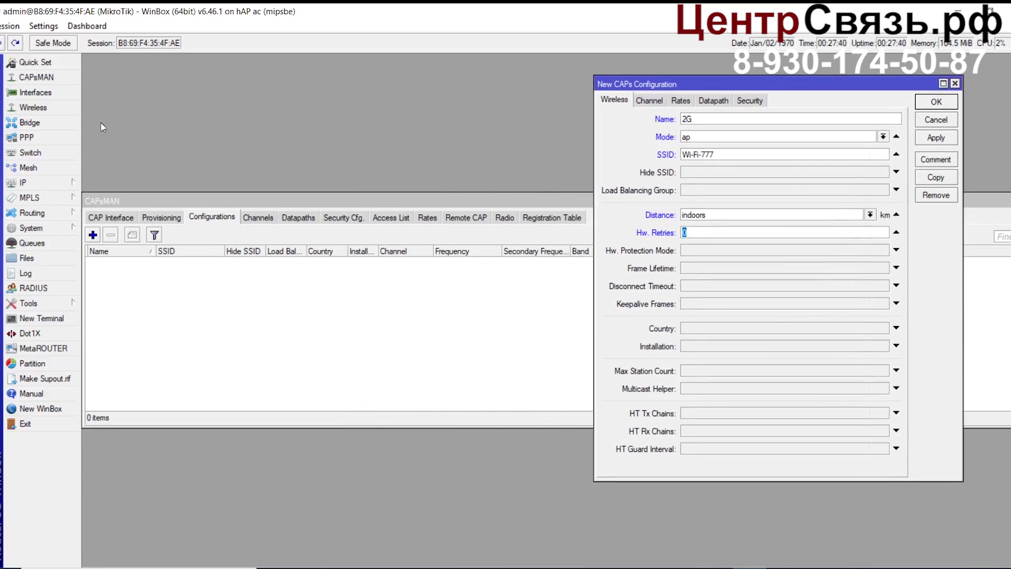
Step: Open wlan2-5G's settings to review its wireless, data rates and advanced values
{"action": "left_click", "coordinate": [57, 108]}
{"action": "left_click", "coordinate": [122, 305]}
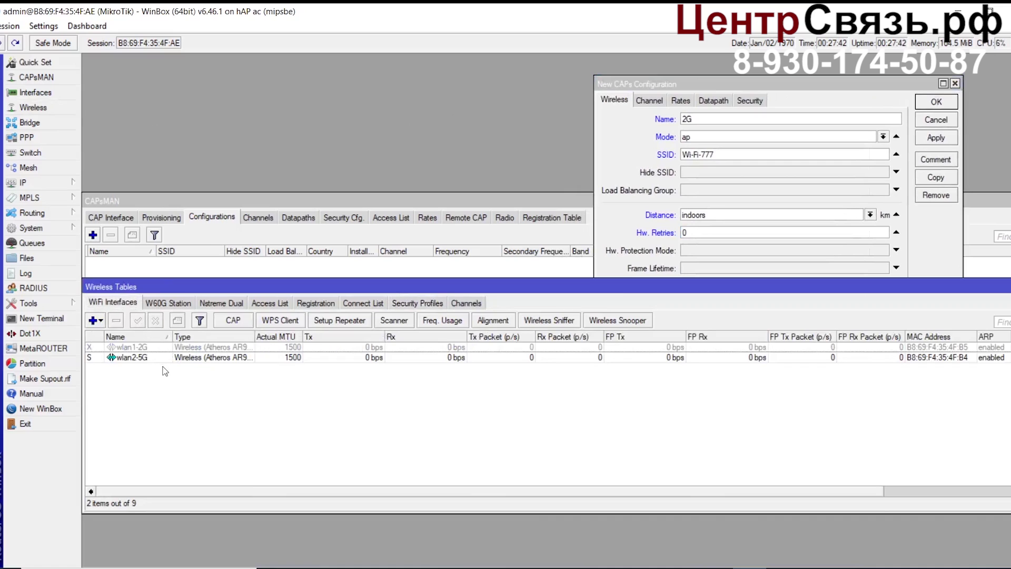
{"action": "double_click", "coordinate": [164, 358]}
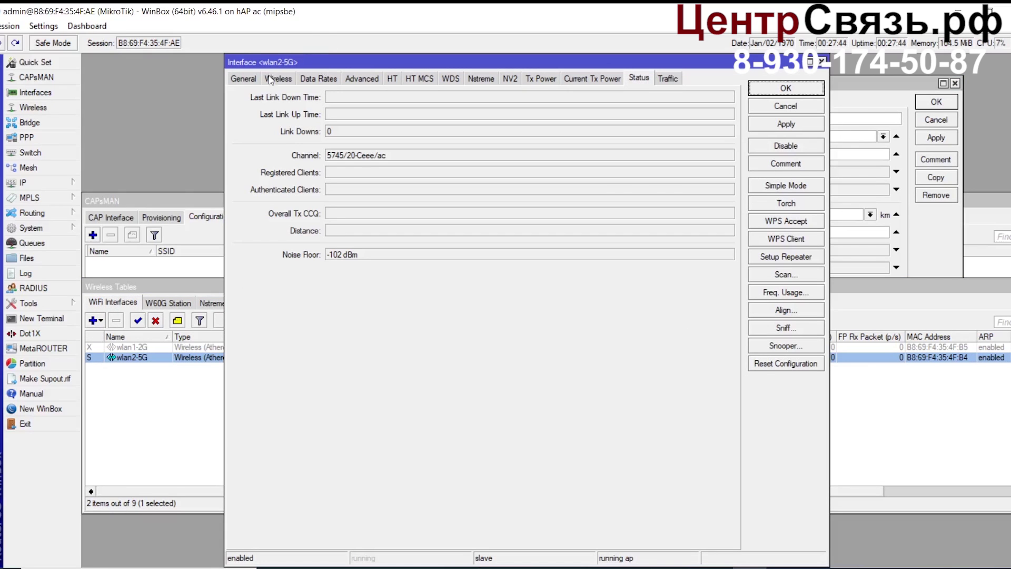
{"action": "left_click", "coordinate": [317, 80]}
{"action": "left_click", "coordinate": [279, 80]}
{"action": "left_click", "coordinate": [362, 79]}
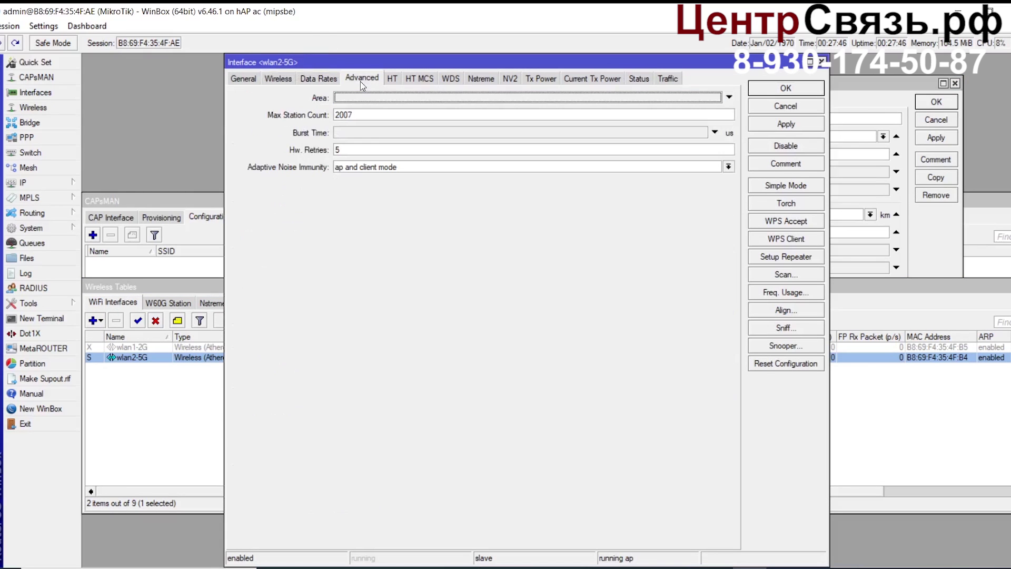
{"action": "left_click_drag", "start_coordinate": [425, 63], "coordinate": [310, 96]}
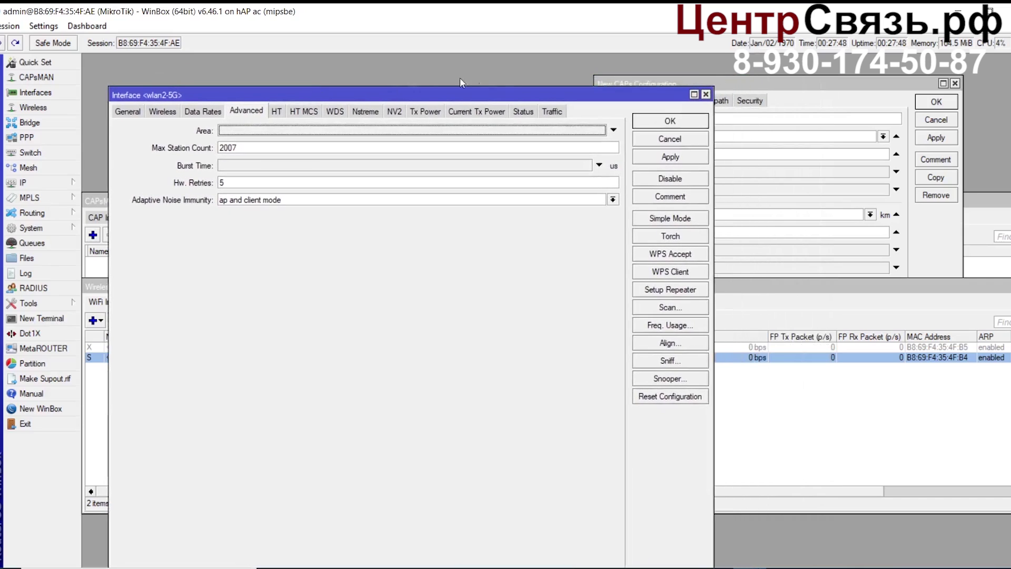
Step: Close wlan2-5G's settings and set the 2G configuration's Hw. Retries to 5
{"action": "left_click_drag", "start_coordinate": [739, 83], "coordinate": [815, 96]}
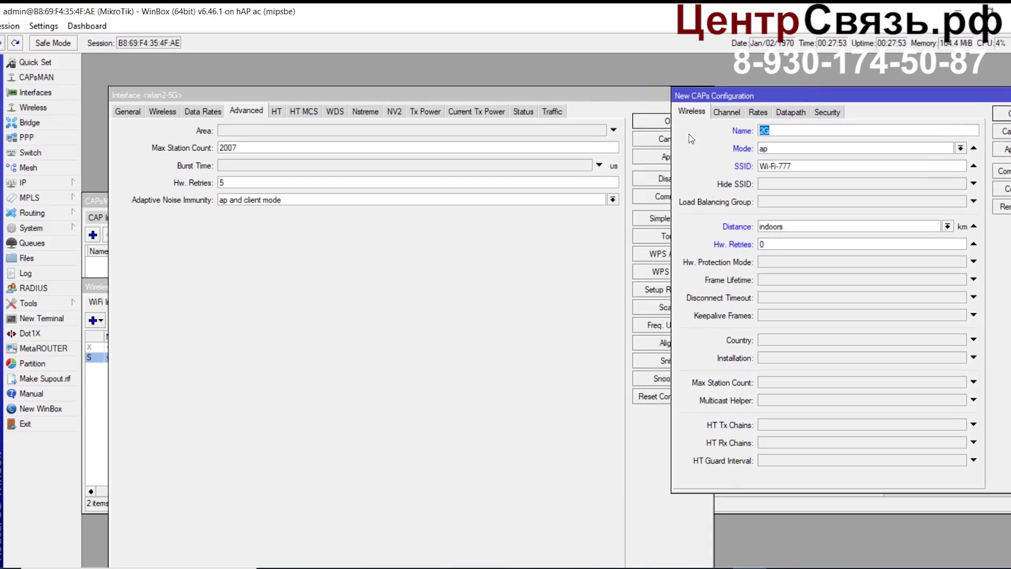
{"action": "left_click", "coordinate": [652, 121]}
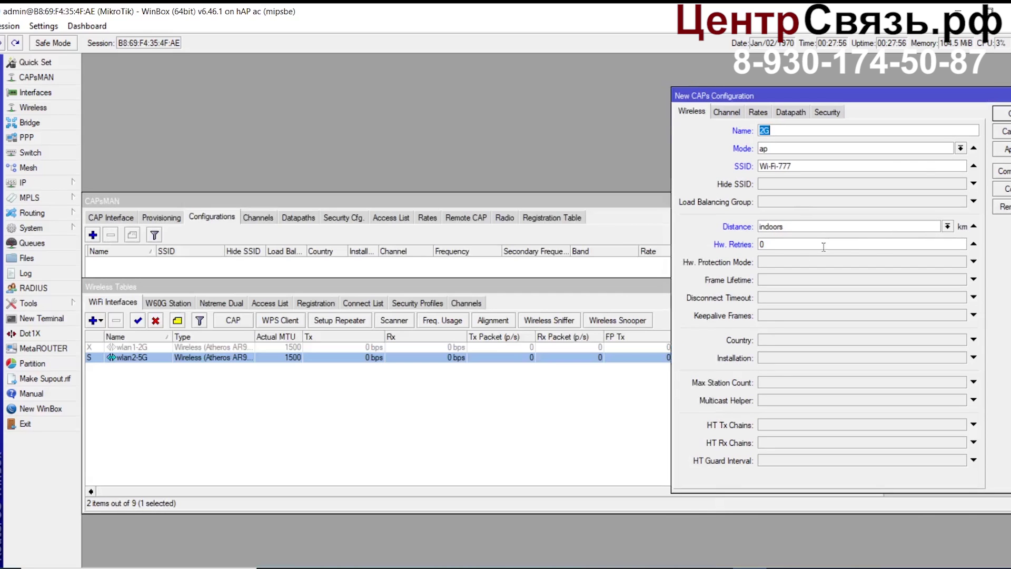
{"action": "left_click", "coordinate": [810, 243]}
{"action": "type", "text": "5"}
Step: Set Hw. Protection Mode to rts cts and Keepalive Frames to enabled
{"action": "left_click_drag", "start_coordinate": [861, 98], "coordinate": [795, 99]}
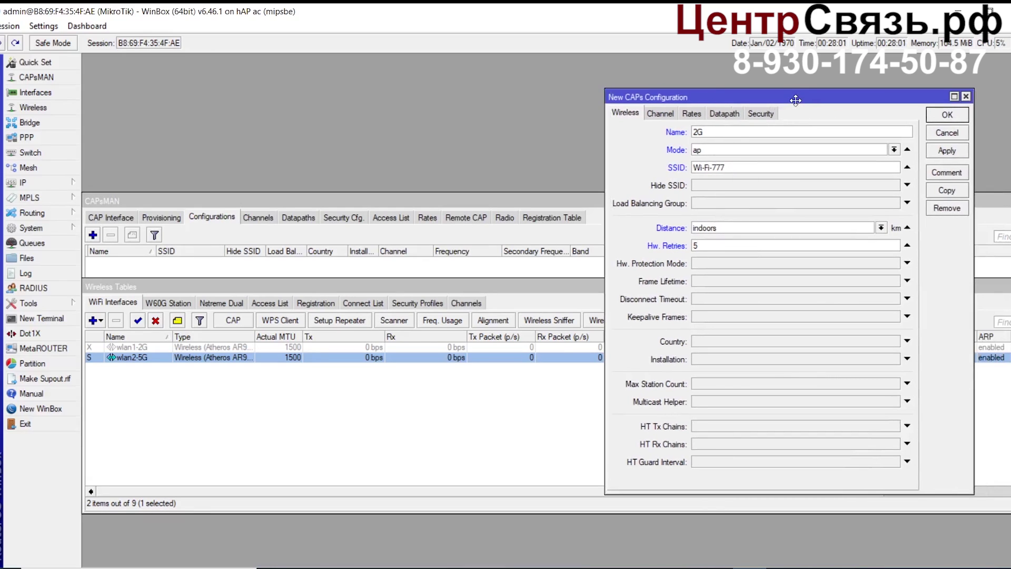
{"action": "left_click", "coordinate": [734, 264]}
{"action": "left_click", "coordinate": [733, 263]}
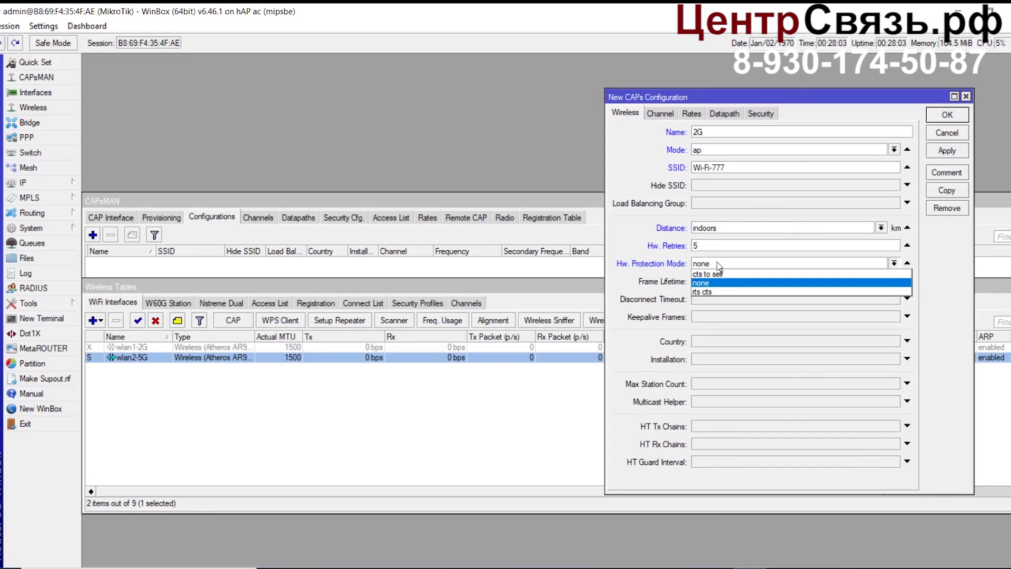
{"action": "left_click", "coordinate": [727, 293]}
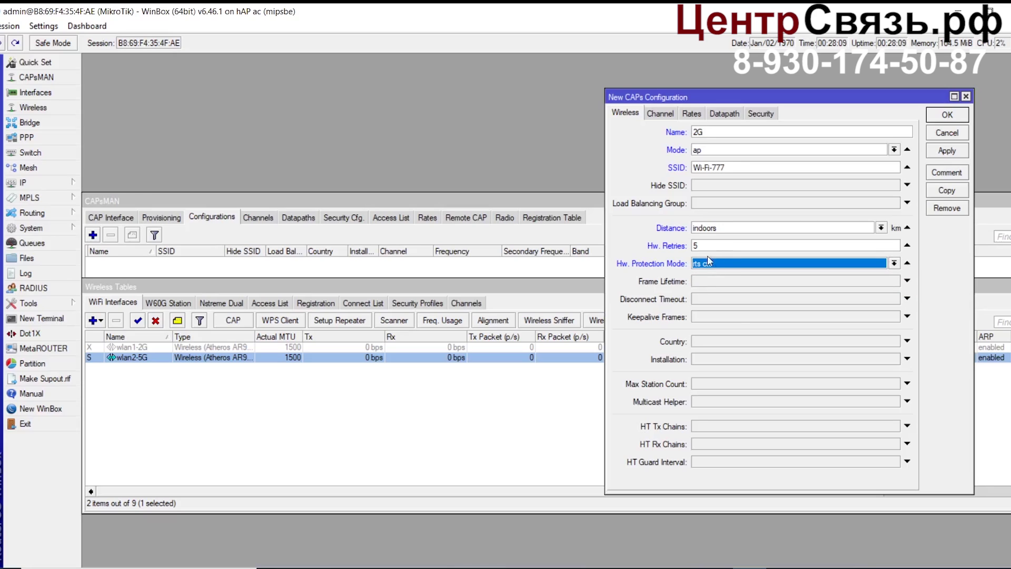
{"action": "left_click", "coordinate": [711, 317]}
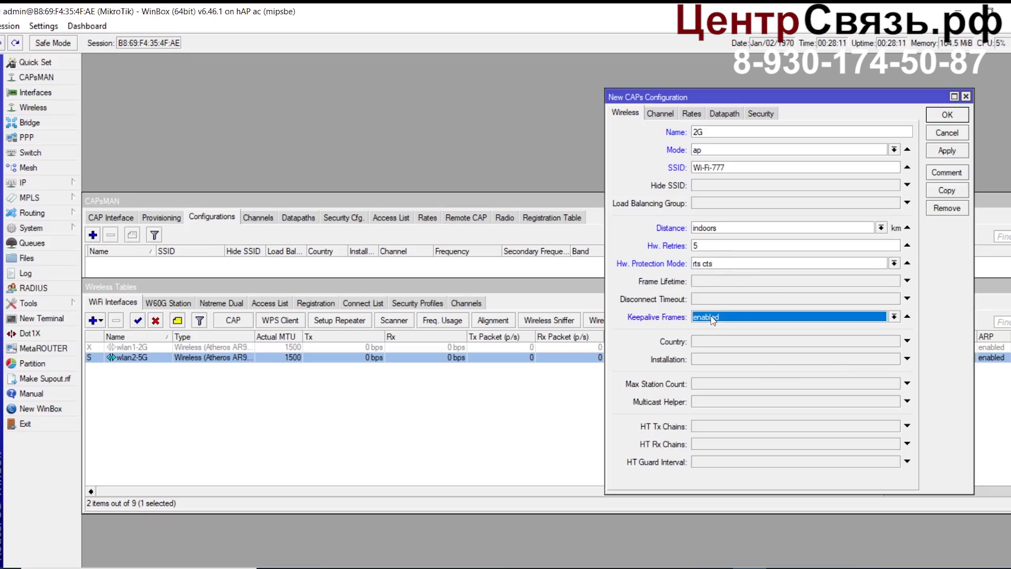
{"action": "type", "text": "enabled"}
{"action": "key", "text": "Return"}
Step: Leave country as no_country_set, set Installation to indoor and Max Station Count to 15
{"action": "left_click", "coordinate": [787, 341]}
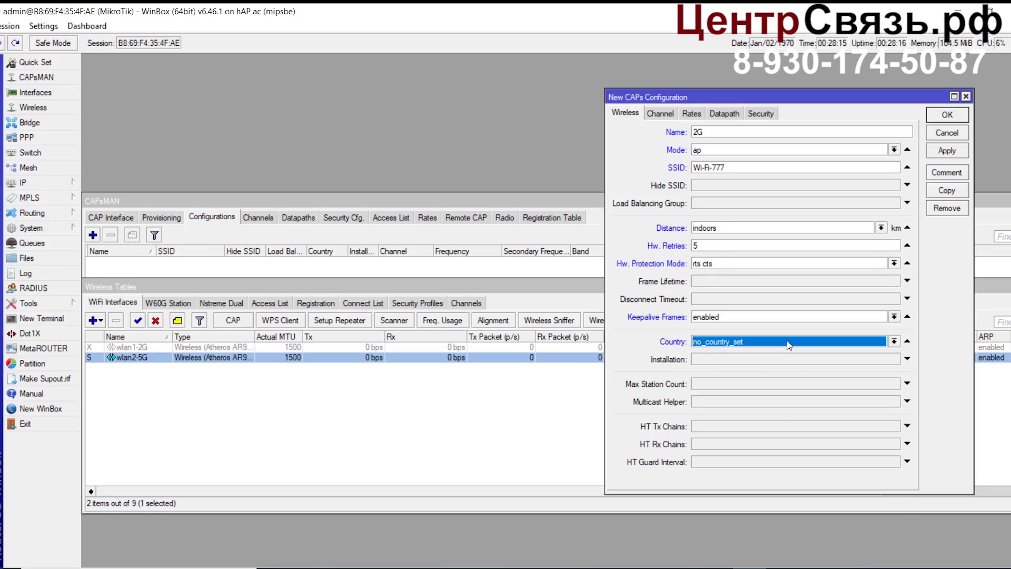
{"action": "left_click", "coordinate": [787, 340]}
{"action": "left_click", "coordinate": [787, 341]}
{"action": "left_click", "coordinate": [753, 359]}
{"action": "left_click", "coordinate": [751, 360]}
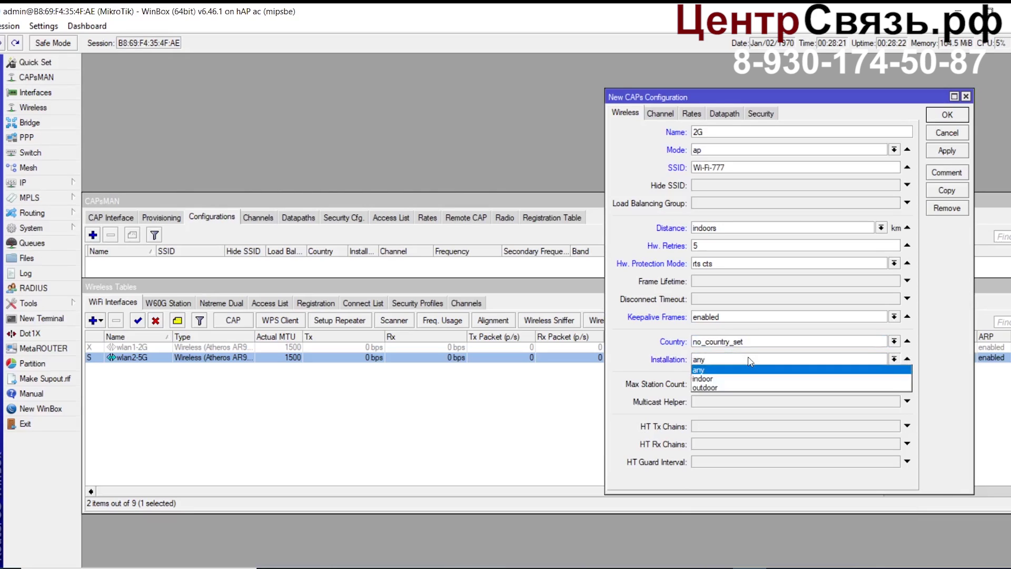
{"action": "left_click", "coordinate": [702, 379]}
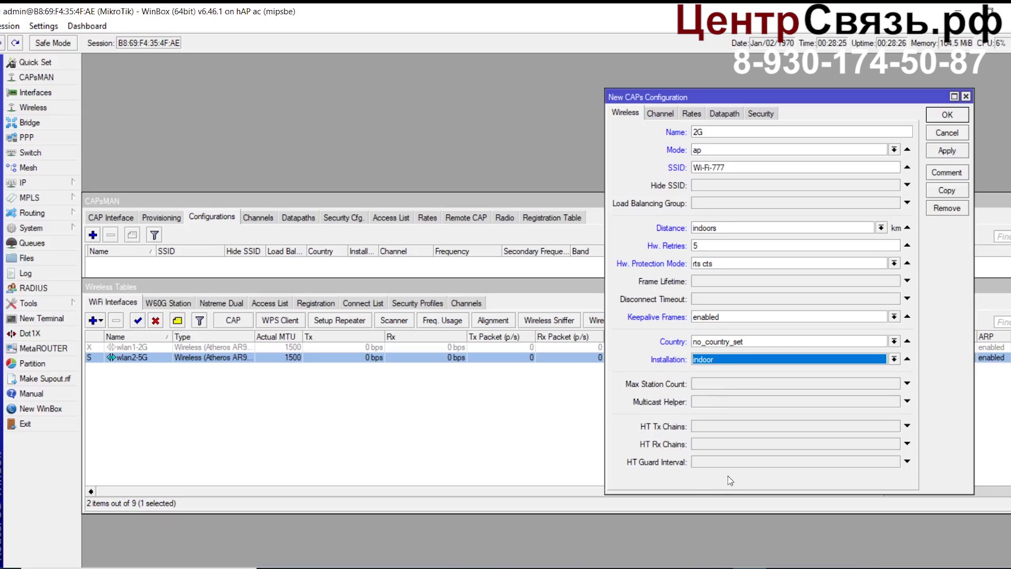
{"action": "left_click", "coordinate": [706, 385]}
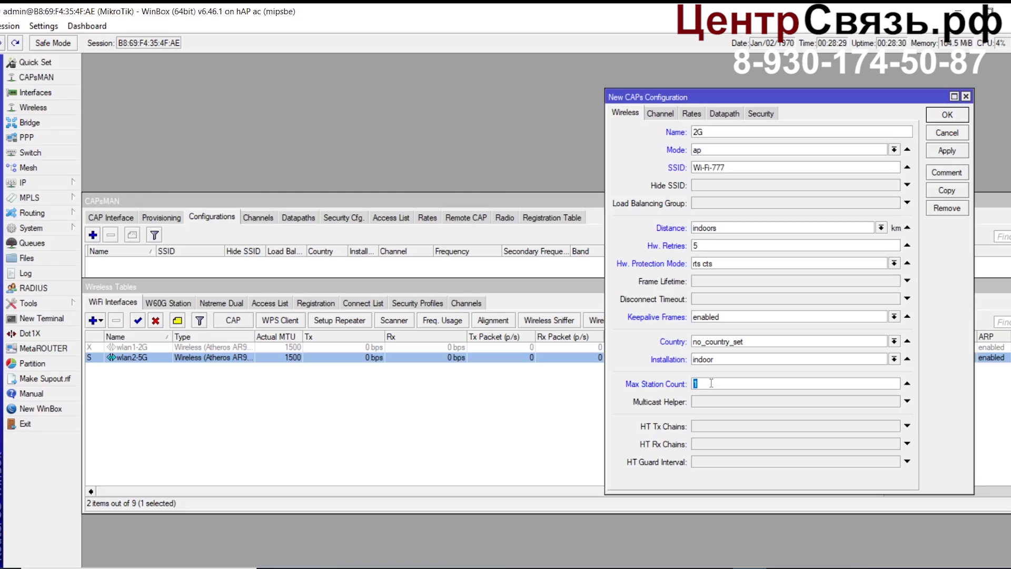
{"action": "type", "text": "2"}
{"action": "key", "text": "BackSpace"}
{"action": "type", "text": "15"}
Step: Set Multicast Helper to full and begin enabling the HT Tx and Rx chains
{"action": "left_click", "coordinate": [752, 403]}
{"action": "left_click", "coordinate": [751, 404]}
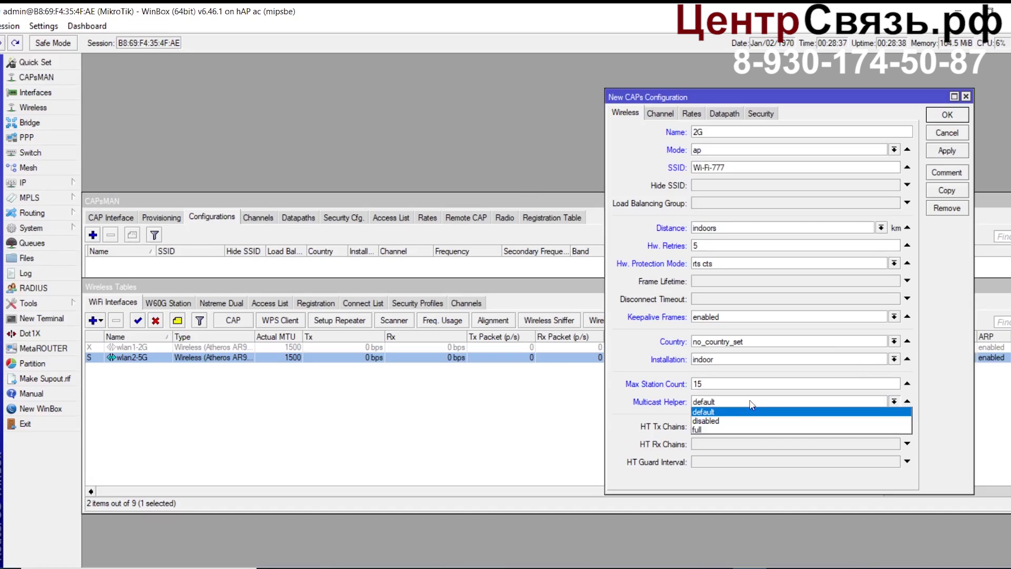
{"action": "left_click", "coordinate": [750, 431]}
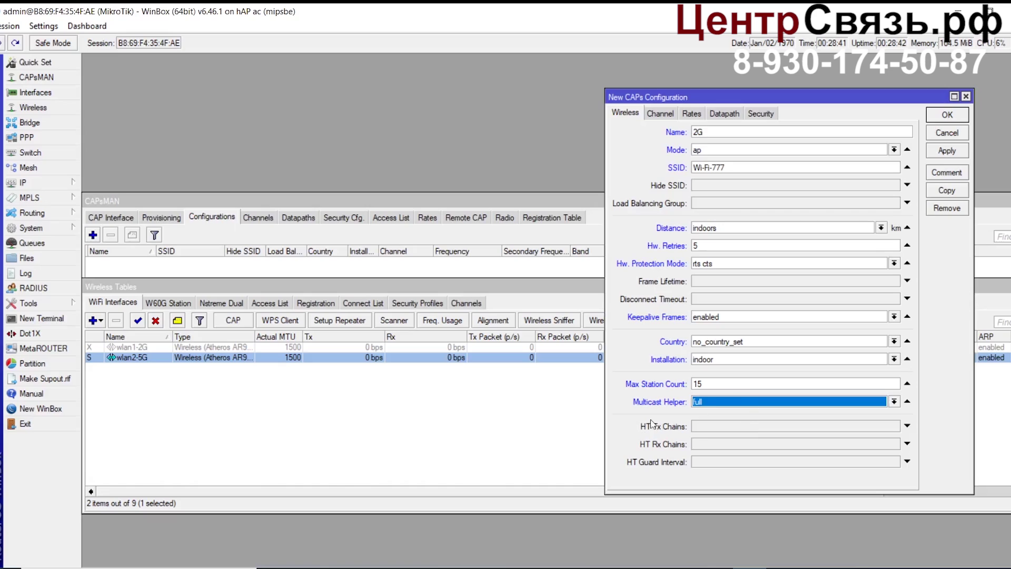
{"action": "left_click", "coordinate": [705, 427]}
{"action": "left_click", "coordinate": [712, 444]}
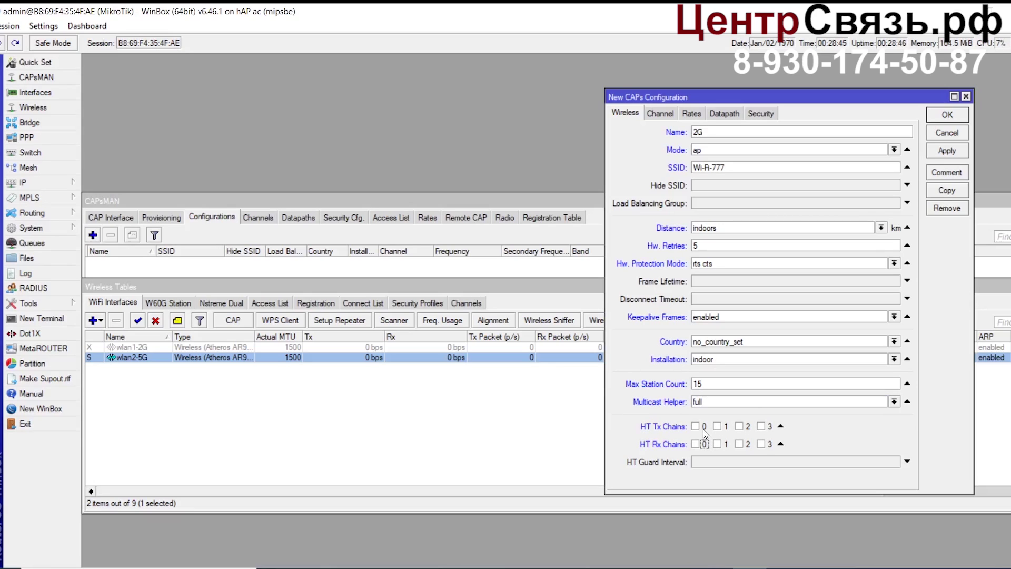
Step: Tick HT Tx chains 0–3 and HT Rx chains 0, 2 and 3
{"action": "left_click", "coordinate": [704, 428]}
{"action": "left_click", "coordinate": [727, 427]}
{"action": "left_click", "coordinate": [739, 427]}
{"action": "left_click", "coordinate": [762, 427]}
{"action": "left_click", "coordinate": [762, 444]}
{"action": "left_click", "coordinate": [740, 445]}
{"action": "left_click", "coordinate": [696, 444]}
Step: Set HT Guard Interval to any and apply the 2G configuration
{"action": "left_click_drag", "start_coordinate": [747, 99], "coordinate": [705, 75]}
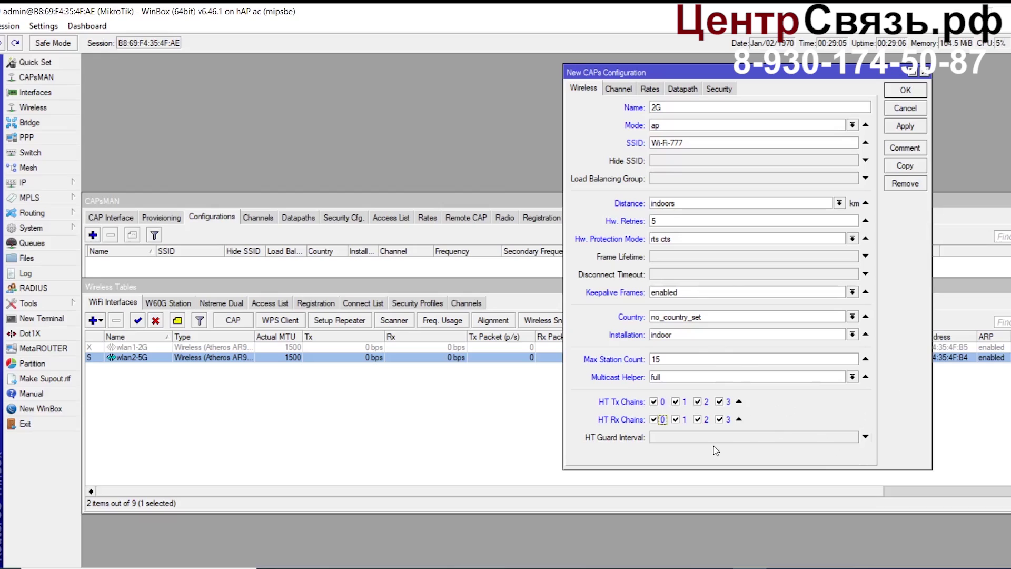
{"action": "left_click", "coordinate": [690, 441]}
{"action": "left_click", "coordinate": [690, 441]}
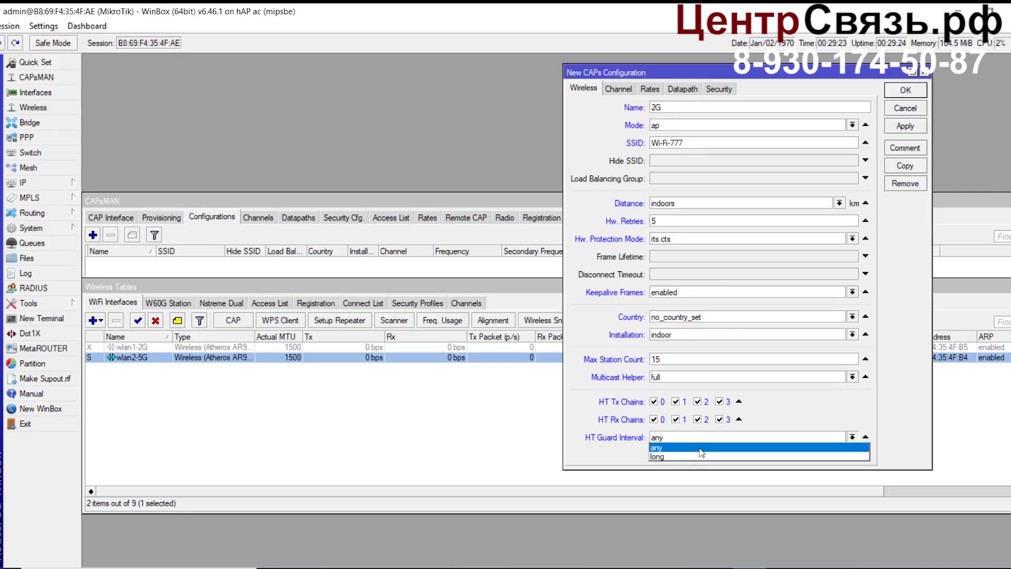
{"action": "left_click", "coordinate": [700, 447]}
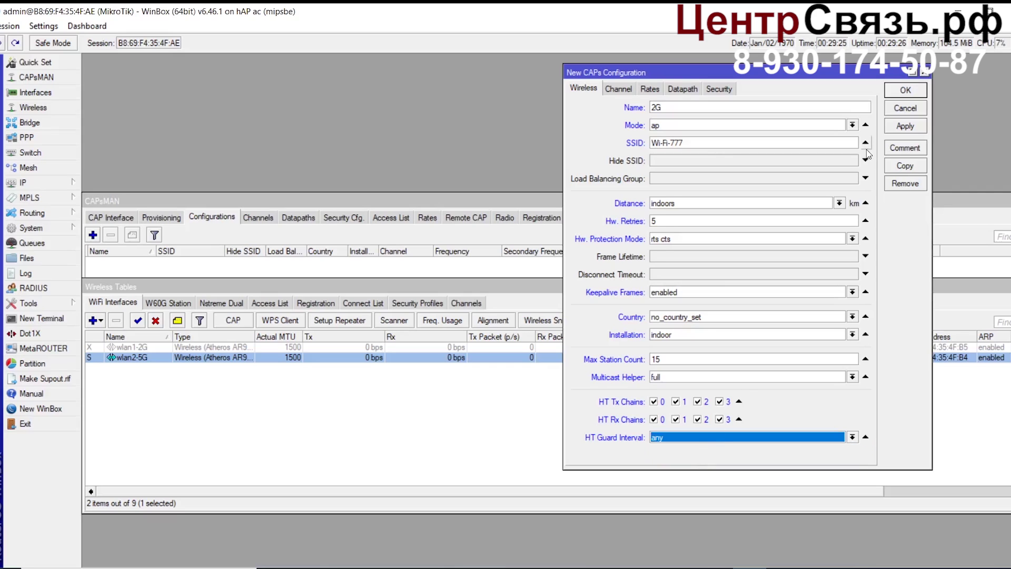
{"action": "left_click", "coordinate": [916, 127]}
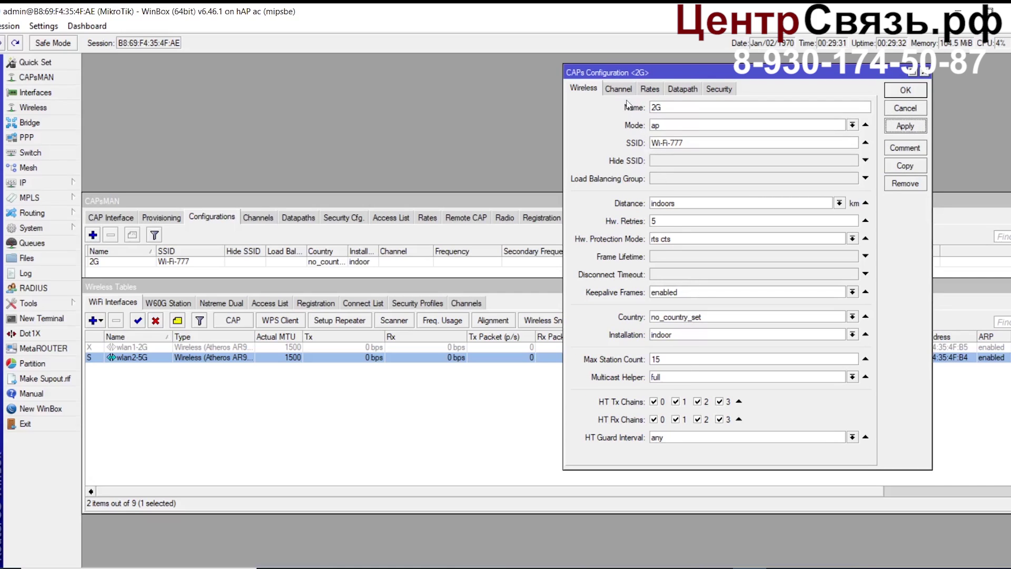
Step: Assign channel1, datapath1 and security1 to the 2G configuration and apply
{"action": "left_click", "coordinate": [622, 90]}
{"action": "left_click", "coordinate": [666, 108]}
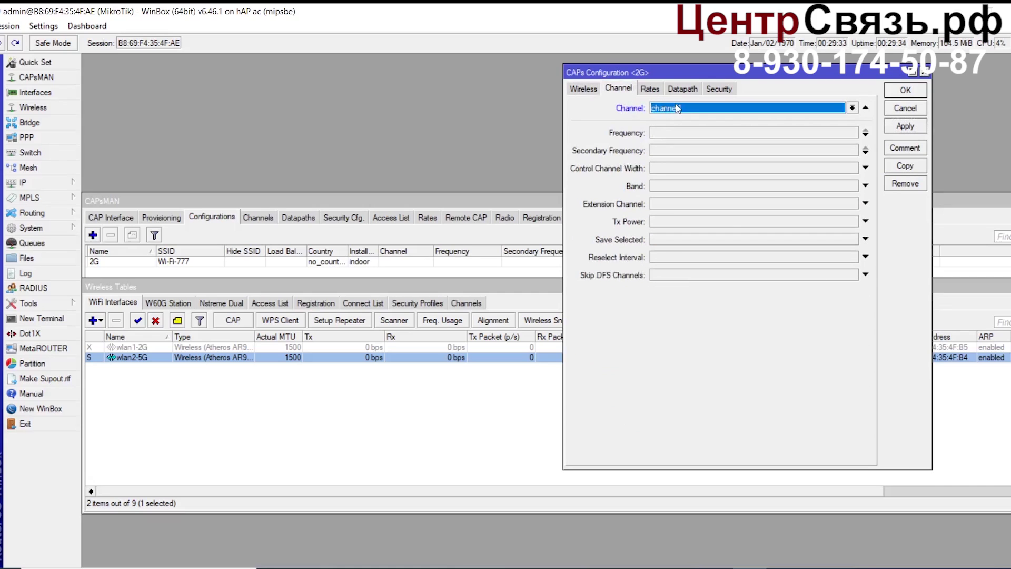
{"action": "left_click", "coordinate": [680, 89]}
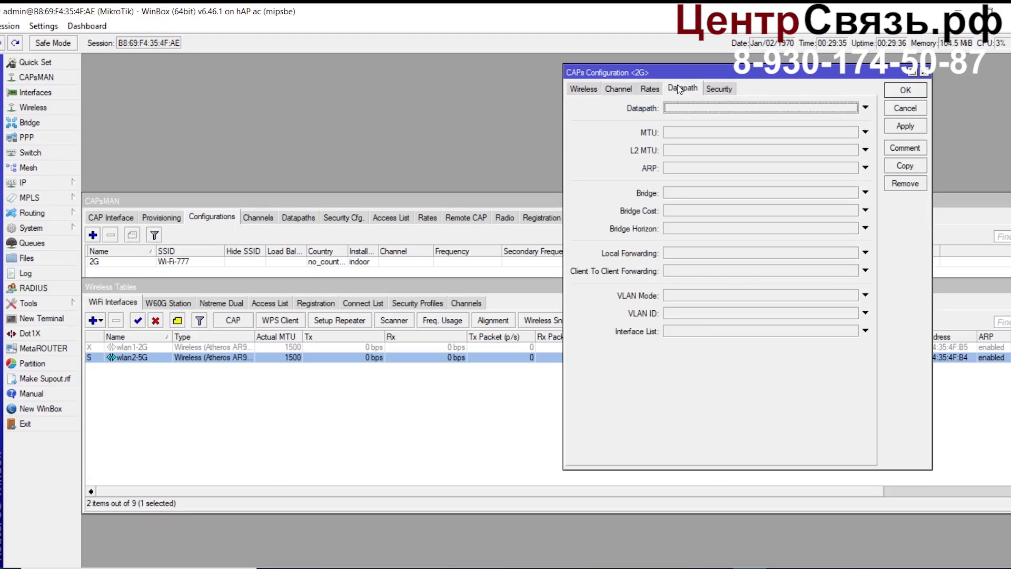
{"action": "left_click", "coordinate": [682, 109]}
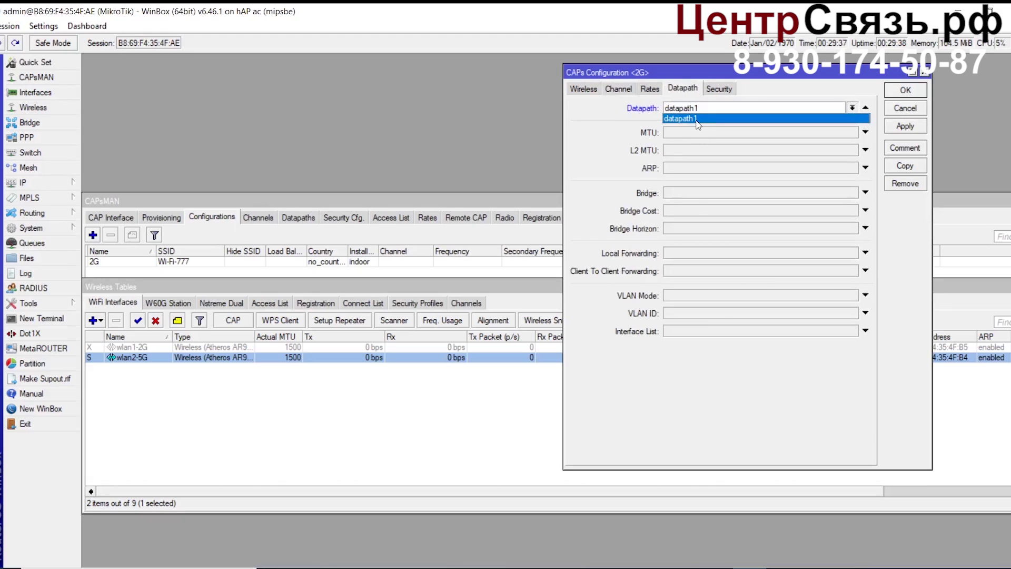
{"action": "left_click", "coordinate": [698, 123]}
{"action": "left_click", "coordinate": [727, 90]}
{"action": "left_click", "coordinate": [726, 108]}
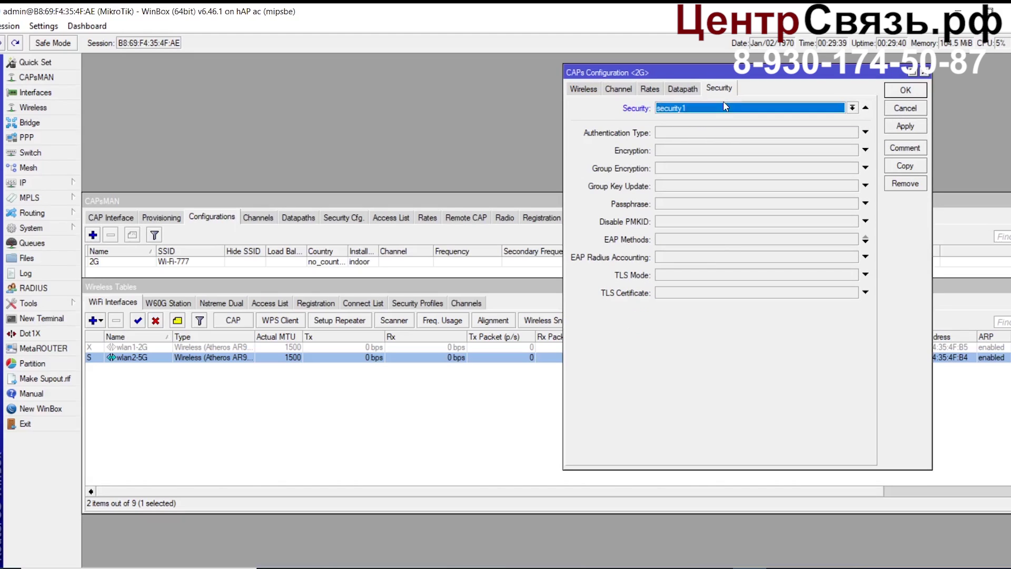
{"action": "left_click", "coordinate": [904, 126]}
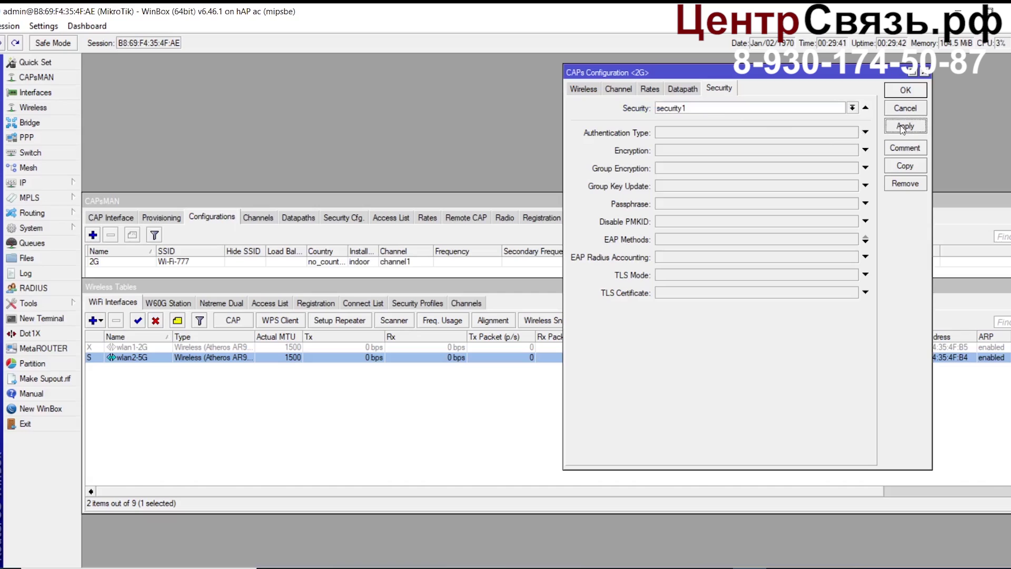
Step: Review the Datapath, Rates, Channel and Wireless tabs, then confirm with OK
{"action": "left_click", "coordinate": [679, 89]}
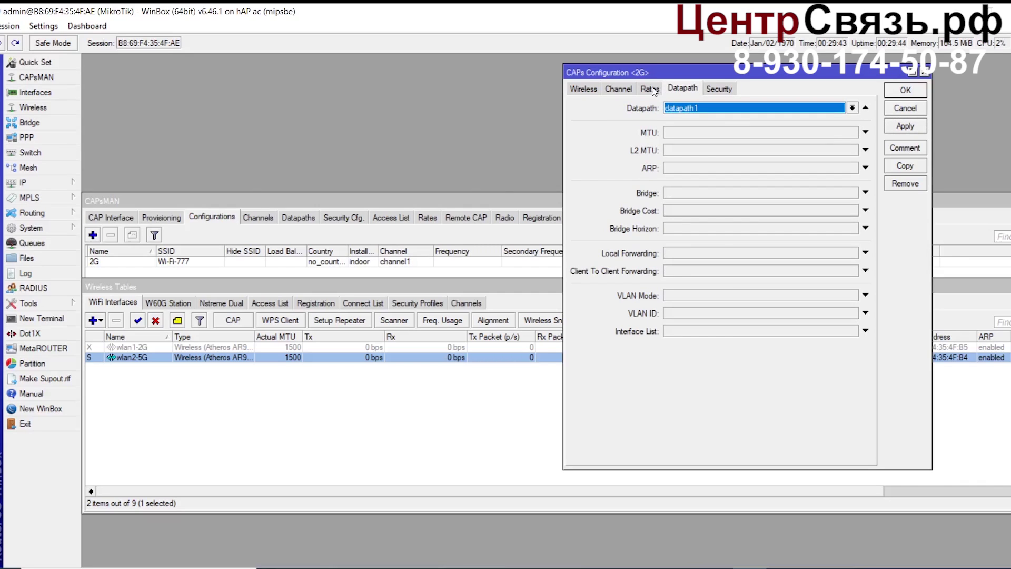
{"action": "left_click", "coordinate": [654, 89]}
{"action": "left_click", "coordinate": [615, 90]}
{"action": "left_click", "coordinate": [583, 89]}
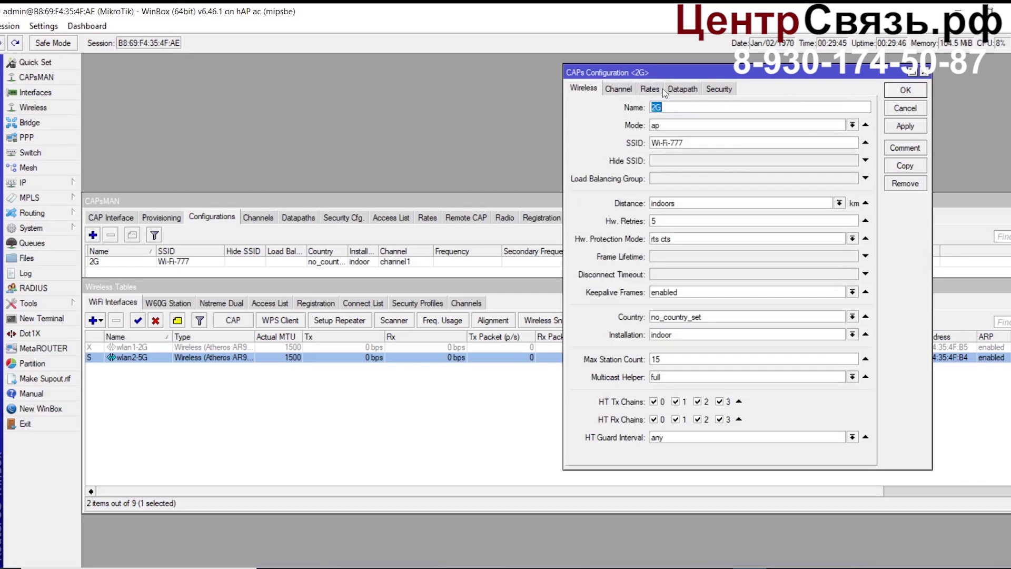
{"action": "left_click", "coordinate": [913, 93]}
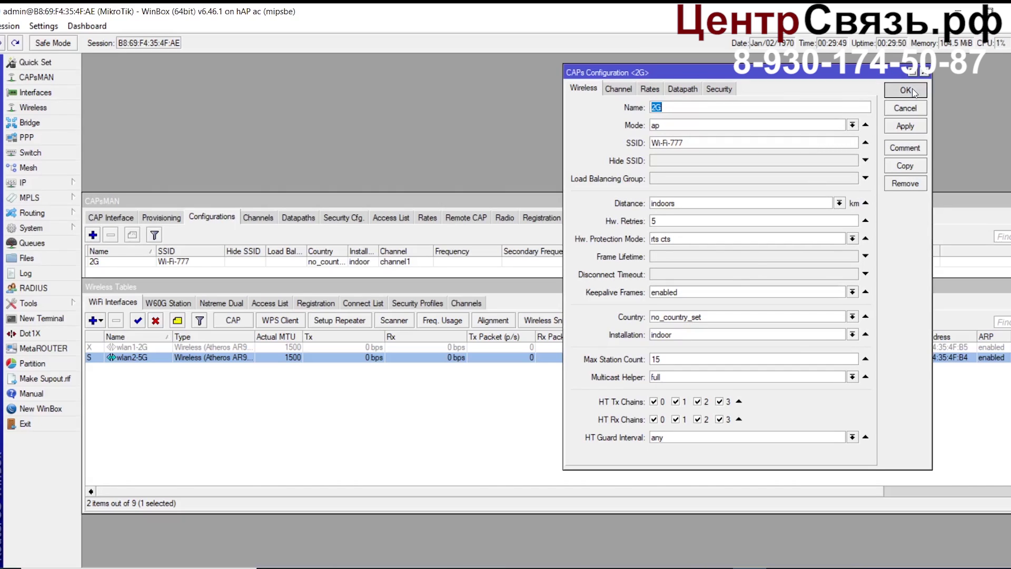
{"action": "left_click", "coordinate": [912, 93]}
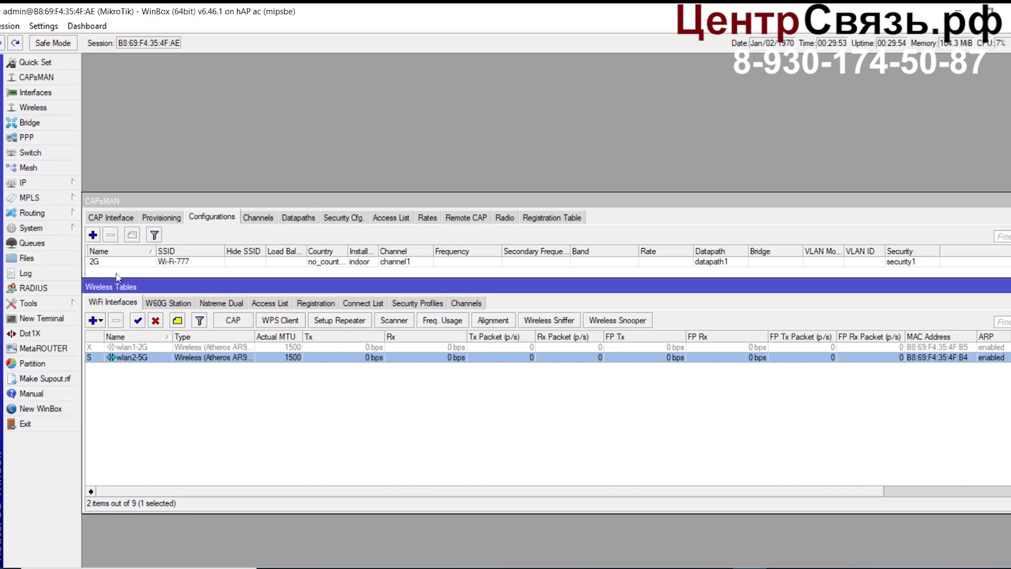
Step: Reopen the 2G configuration, reset Disconnect Timeout to unset, cancel, then view Provisioning rules
{"action": "double_click", "coordinate": [215, 262]}
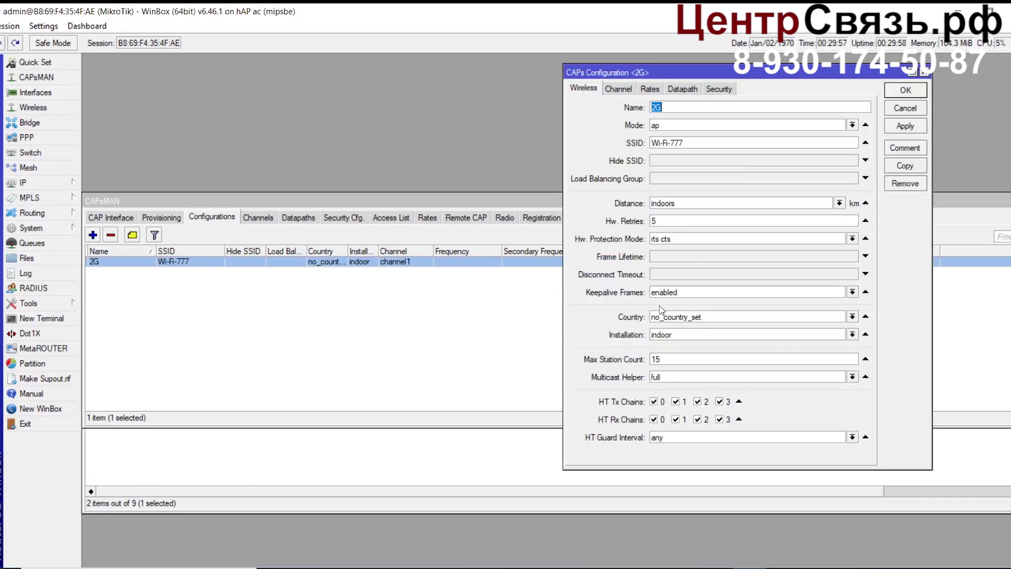
{"action": "left_click", "coordinate": [710, 275]}
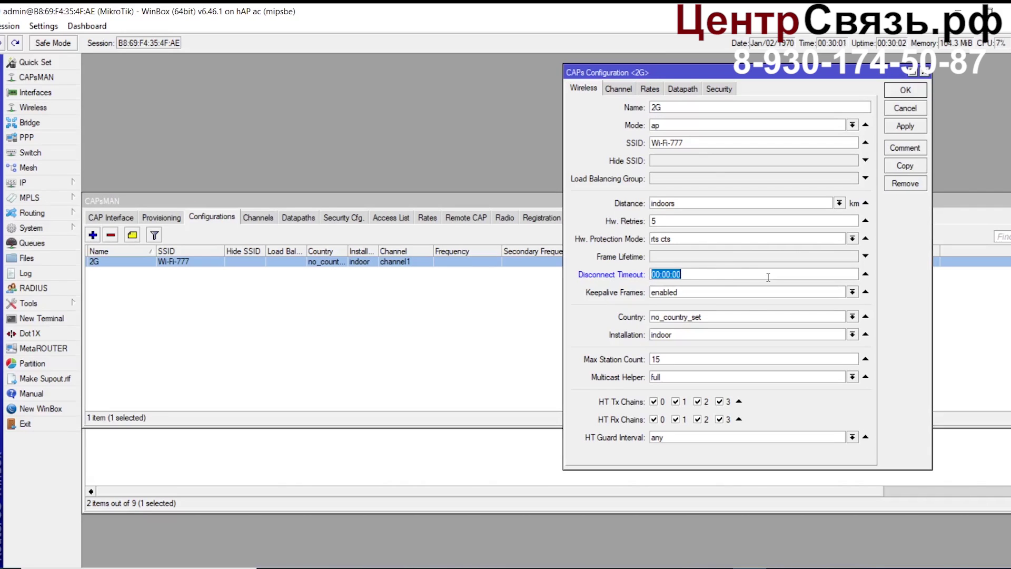
{"action": "left_click", "coordinate": [865, 274]}
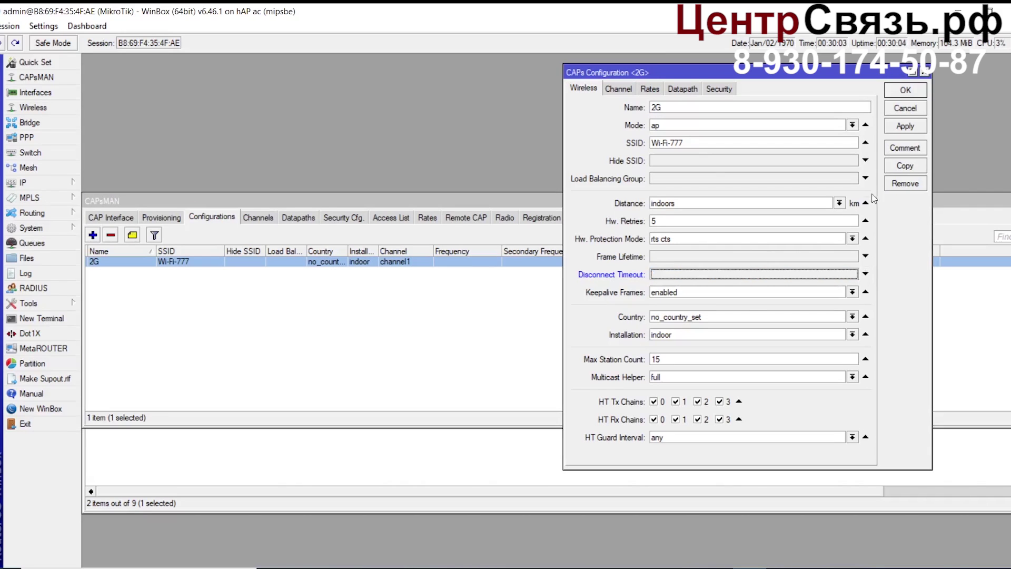
{"action": "left_click", "coordinate": [919, 108]}
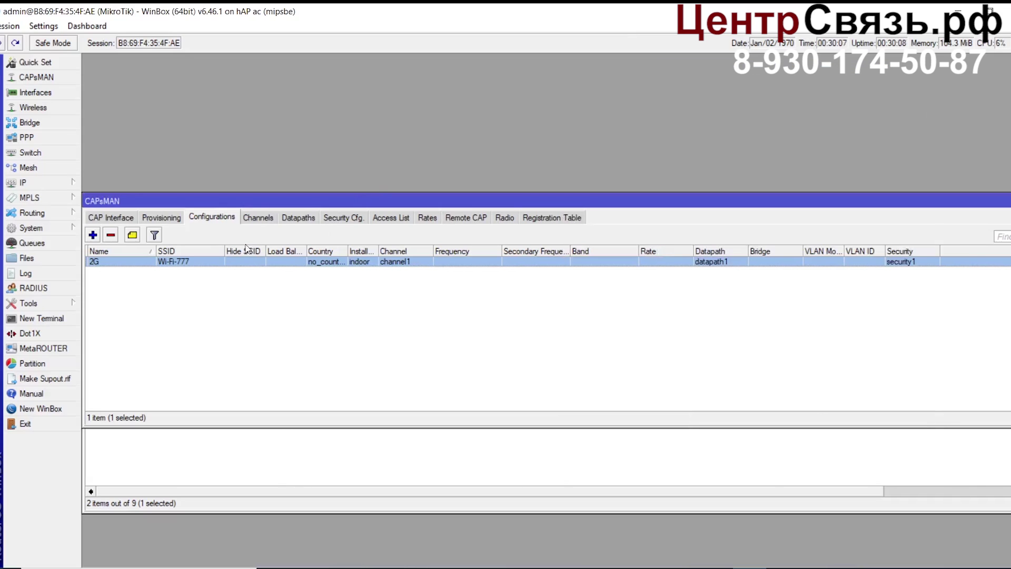
{"action": "left_click", "coordinate": [165, 218]}
Step: Add a provisioning rule limited to gn radios with action create dynamic enabled
{"action": "left_click", "coordinate": [93, 235]}
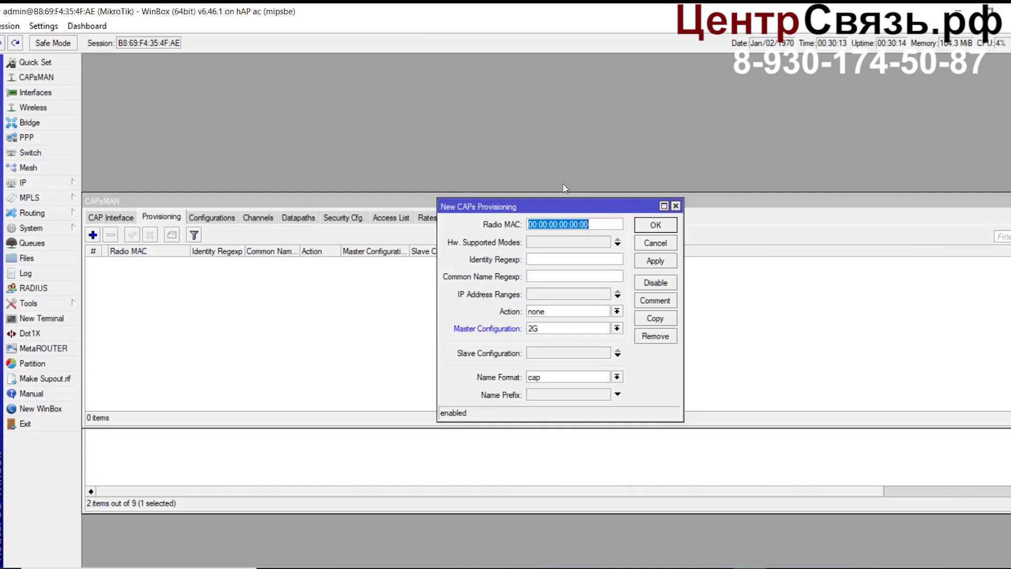
{"action": "left_click_drag", "start_coordinate": [565, 210], "coordinate": [589, 157]}
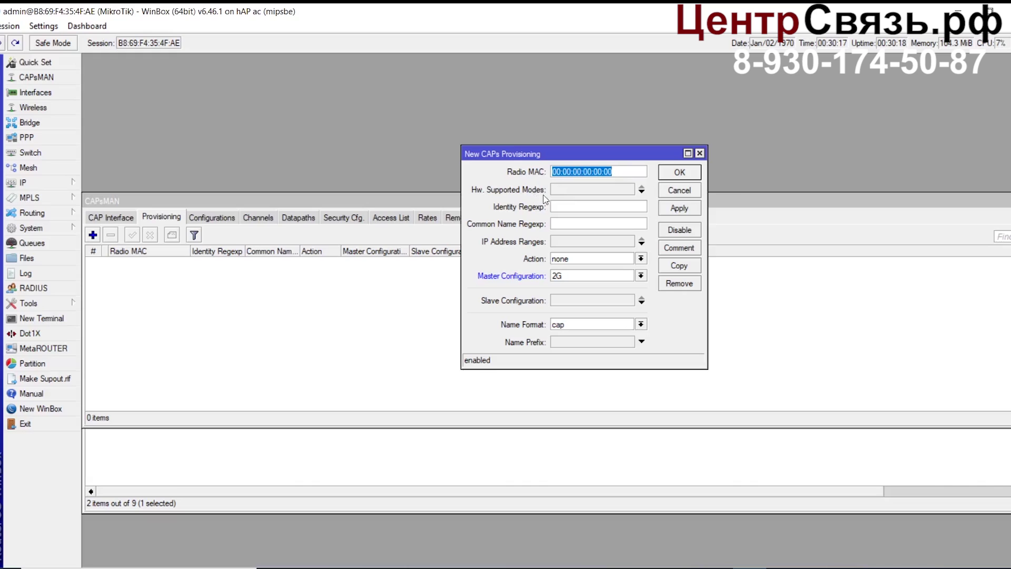
{"action": "left_click", "coordinate": [577, 192]}
{"action": "left_click", "coordinate": [586, 193]}
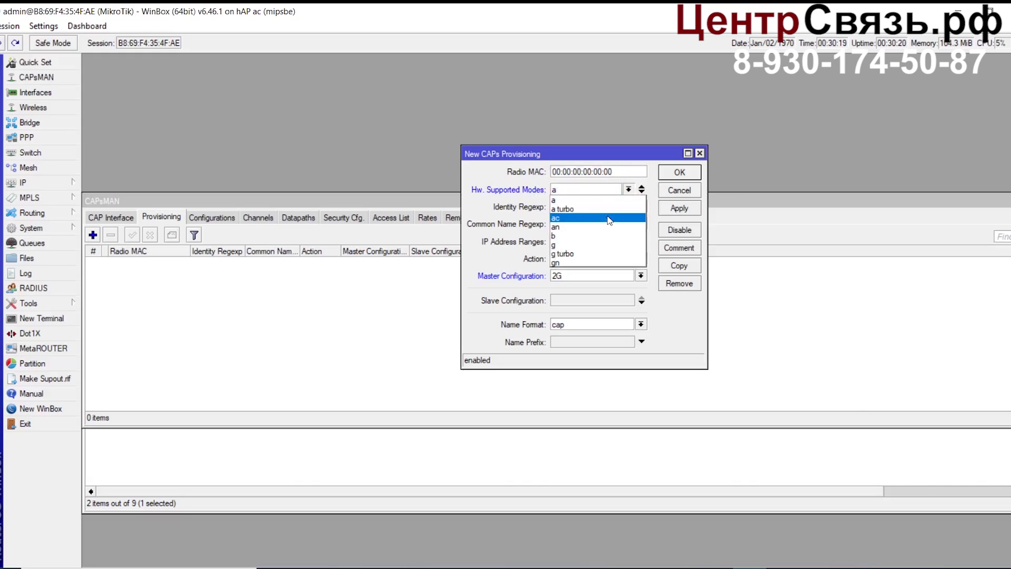
{"action": "left_click", "coordinate": [614, 261]}
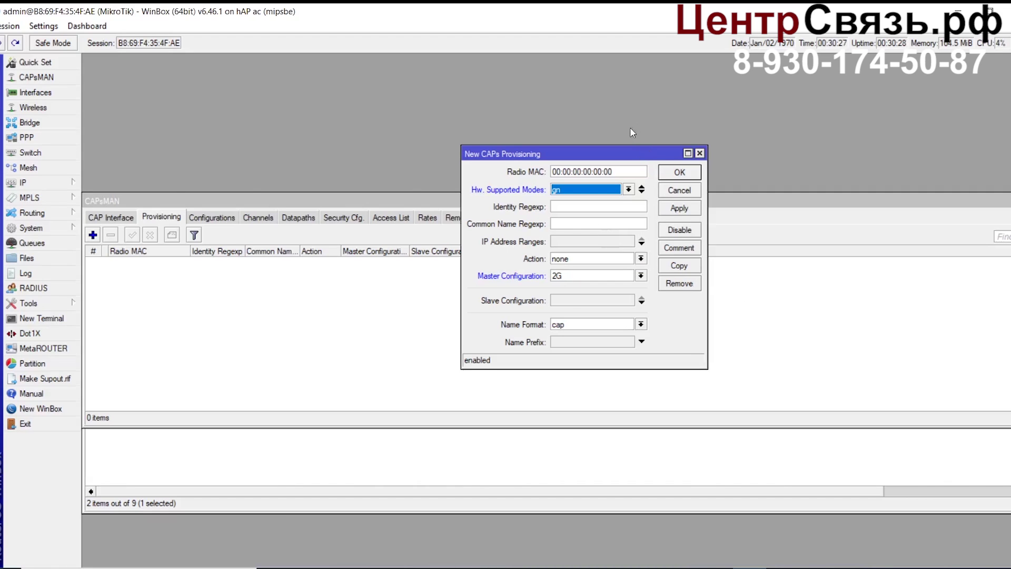
{"action": "left_click", "coordinate": [590, 258]}
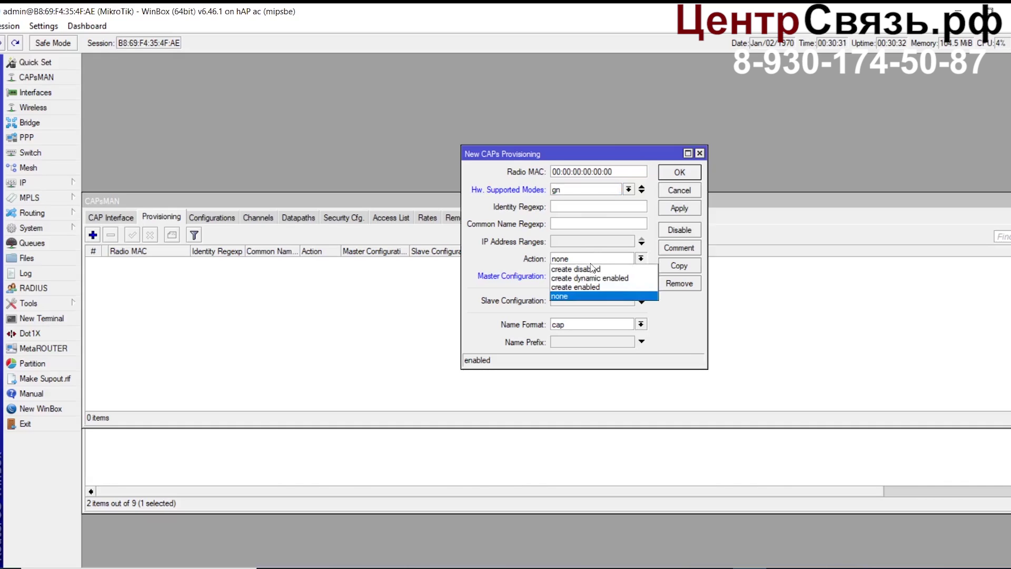
{"action": "left_click", "coordinate": [595, 278]}
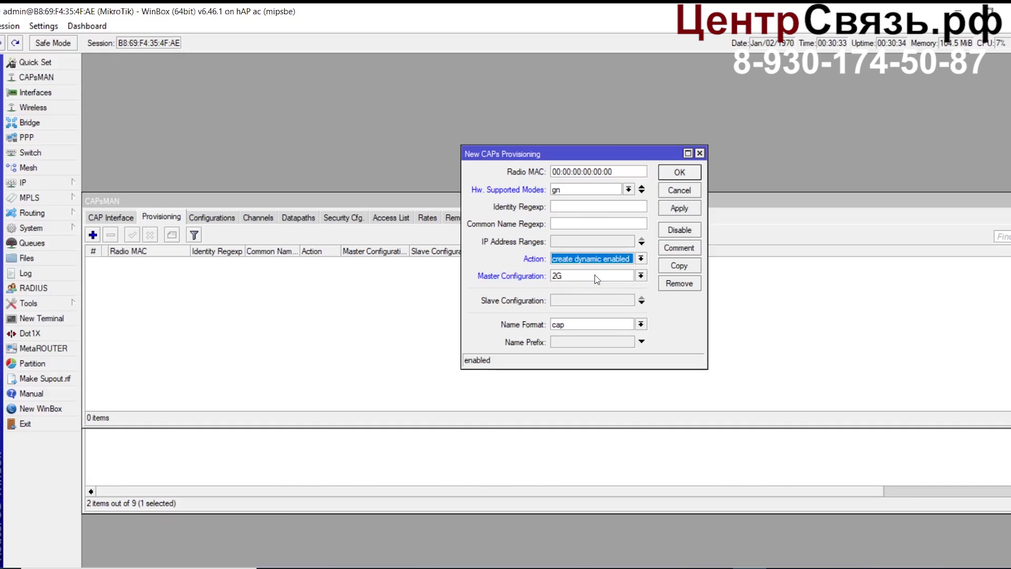
Step: Set Master Configuration 2G and name format cap, then apply and confirm the rule
{"action": "left_click", "coordinate": [562, 278]}
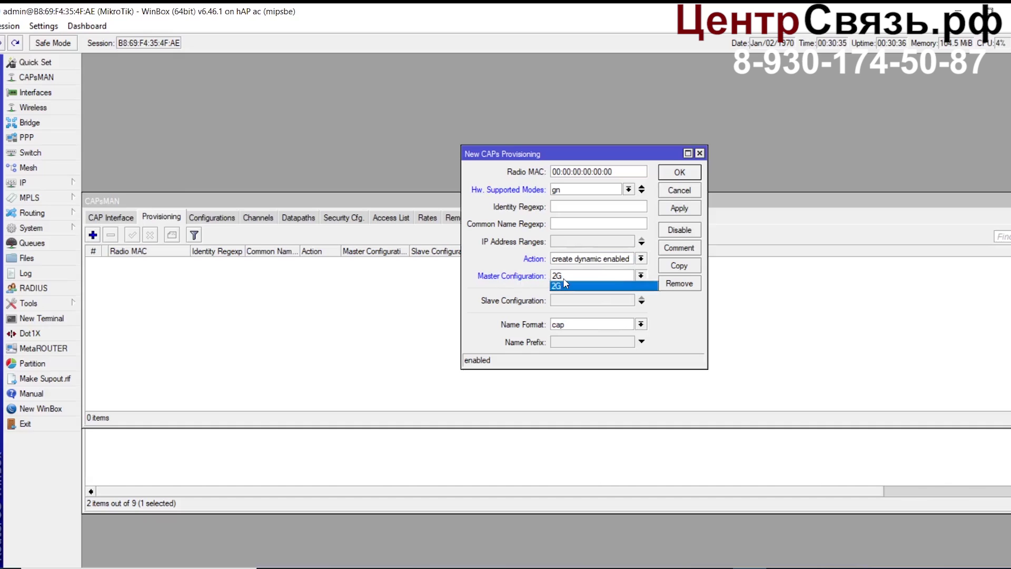
{"action": "left_click", "coordinate": [568, 287]}
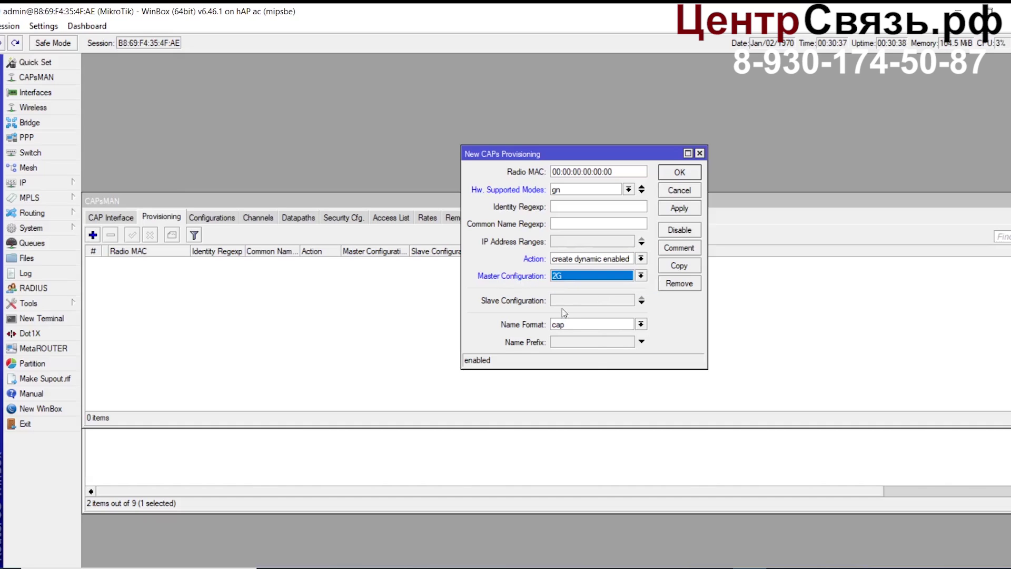
{"action": "left_click_drag", "start_coordinate": [603, 149], "coordinate": [633, 121]}
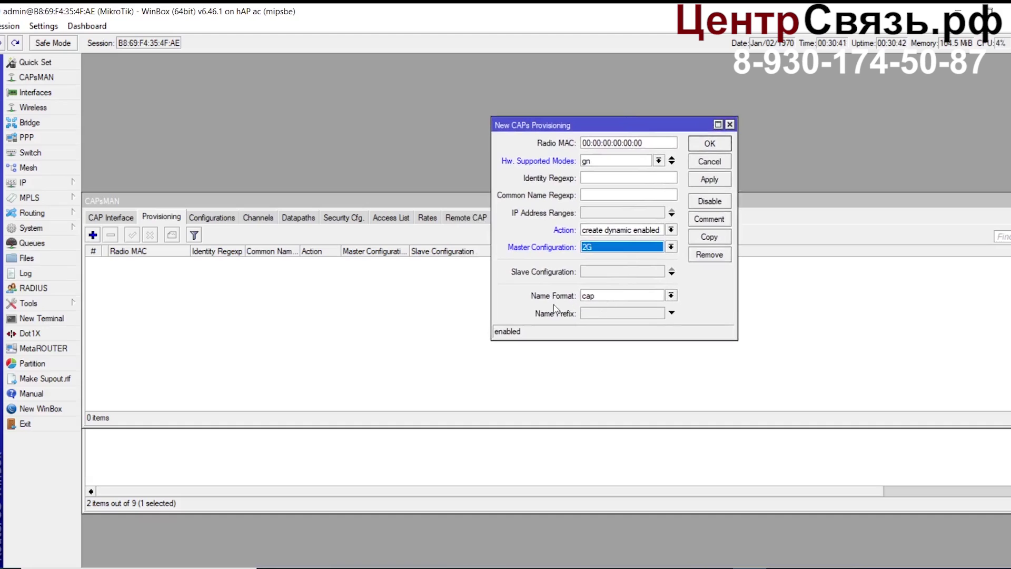
{"action": "left_click", "coordinate": [612, 298]}
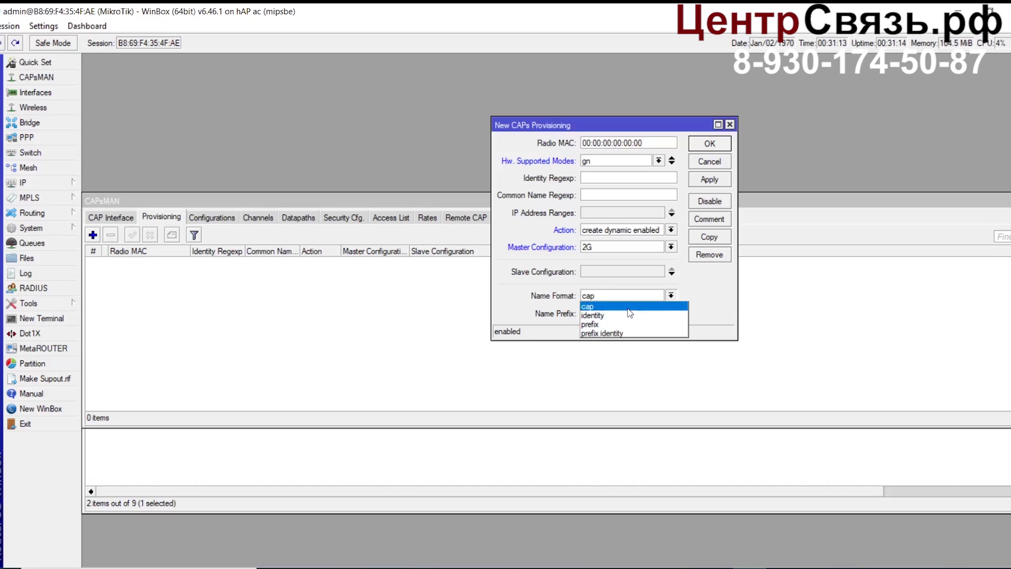
{"action": "left_click", "coordinate": [629, 310]}
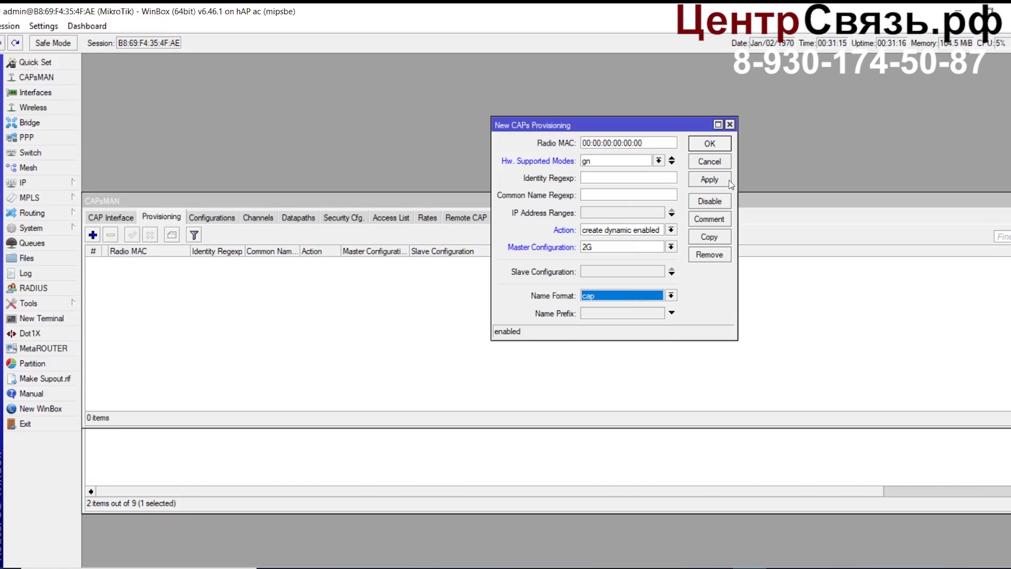
{"action": "left_click", "coordinate": [709, 180]}
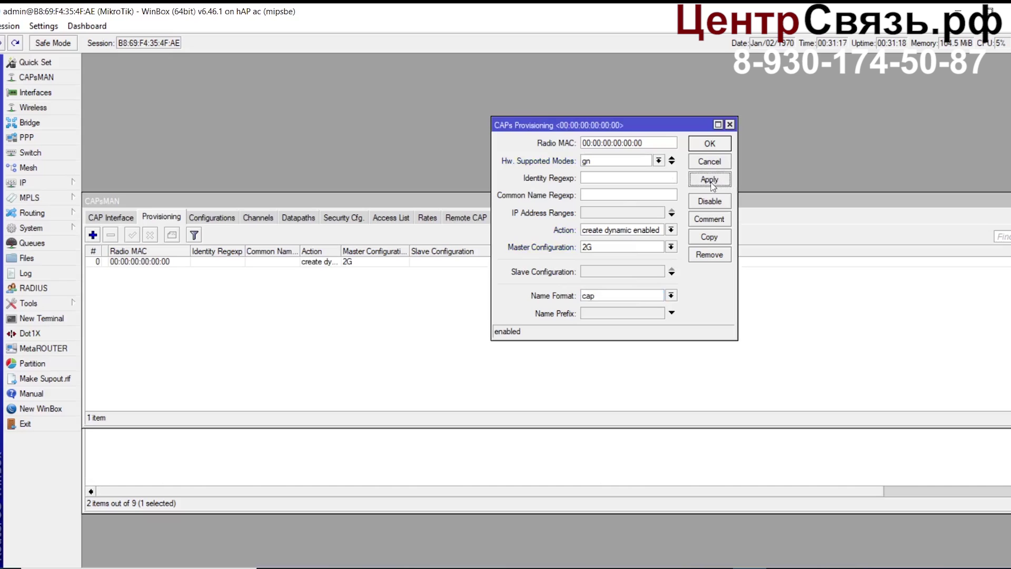
{"action": "left_click", "coordinate": [726, 145]}
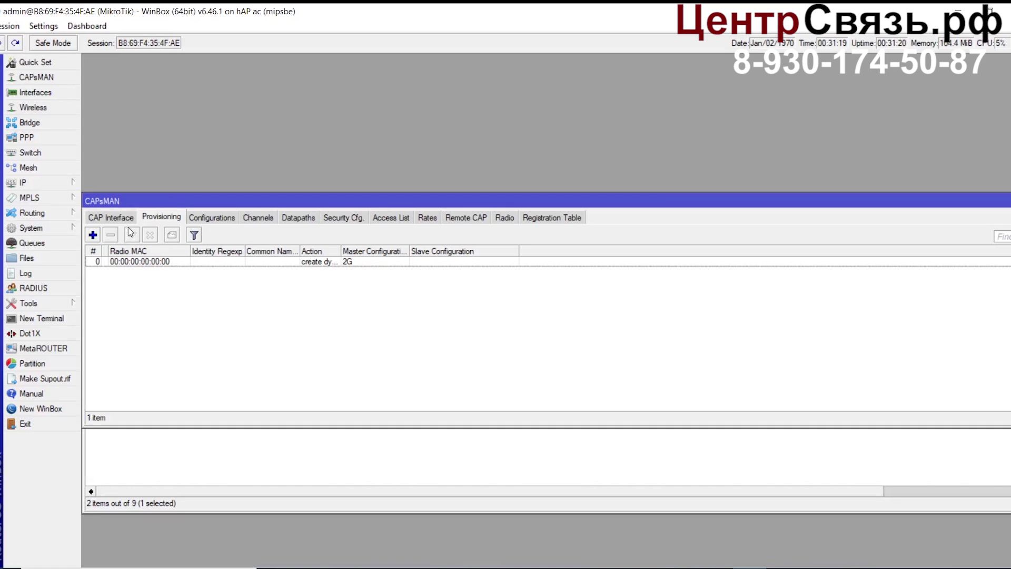
Step: Show the CAPsMAN CAP Interface list and close the Wireless Tables window
{"action": "left_click", "coordinate": [124, 218]}
{"action": "left_click_drag", "start_coordinate": [289, 203], "coordinate": [330, 95]}
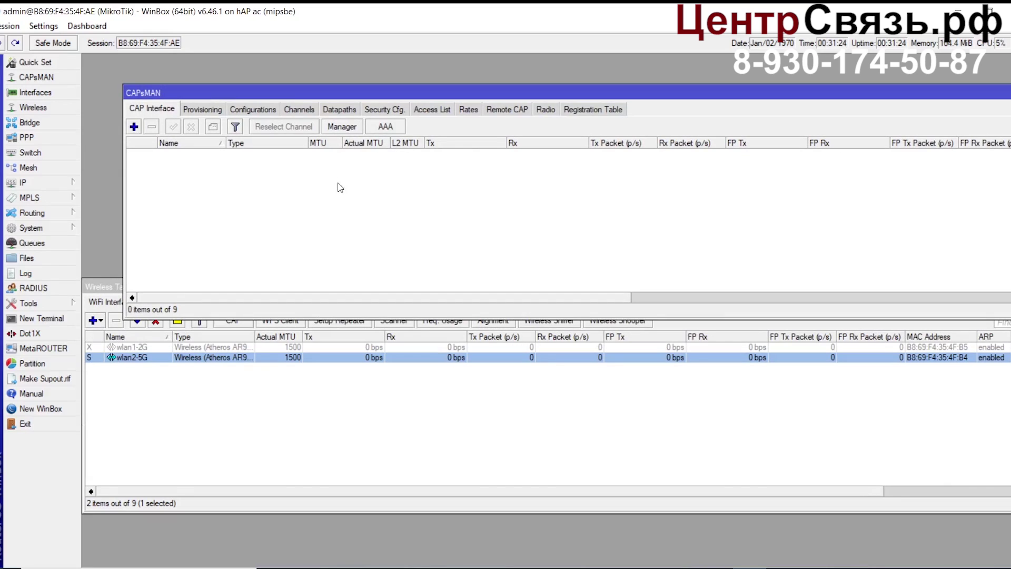
{"action": "left_click", "coordinate": [354, 418]}
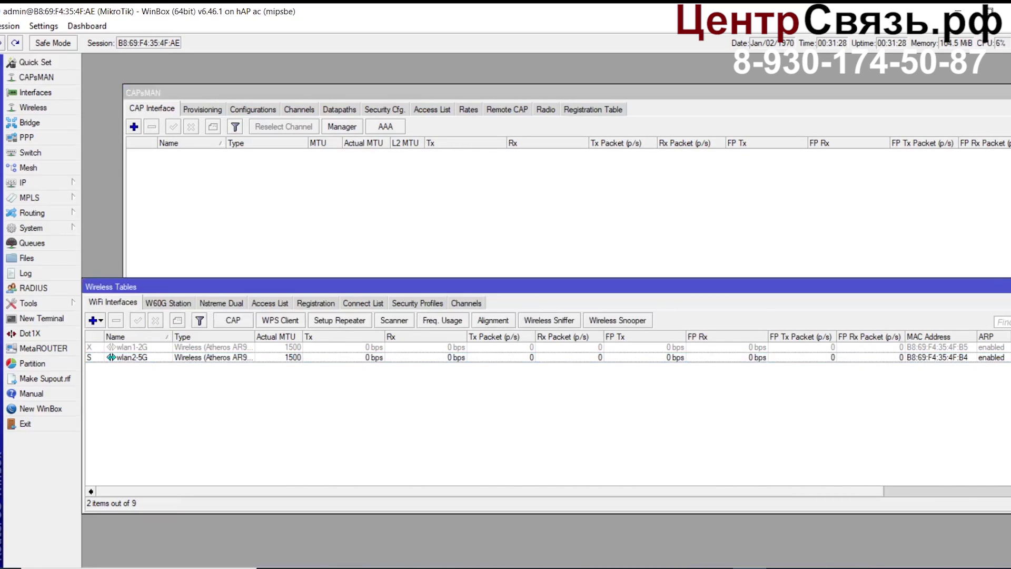
{"action": "left_click", "coordinate": [1009, 287]}
Step: Open the Interfaces list beside CAPsMAN and open wlan2-5G's properties
{"action": "left_click", "coordinate": [35, 92]}
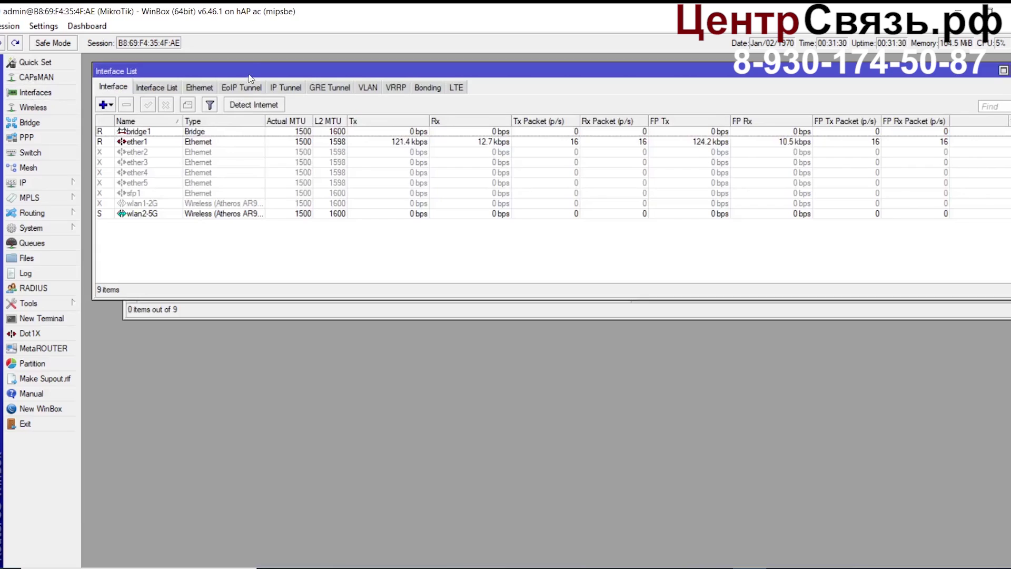
{"action": "left_click_drag", "start_coordinate": [252, 72], "coordinate": [264, 328]}
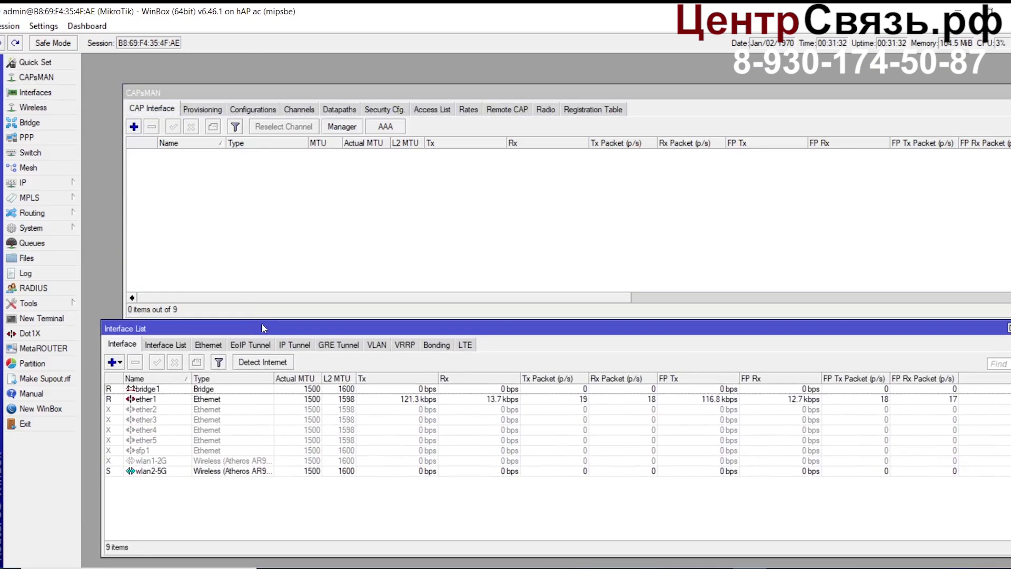
{"action": "left_click_drag", "start_coordinate": [335, 90], "coordinate": [297, 68]}
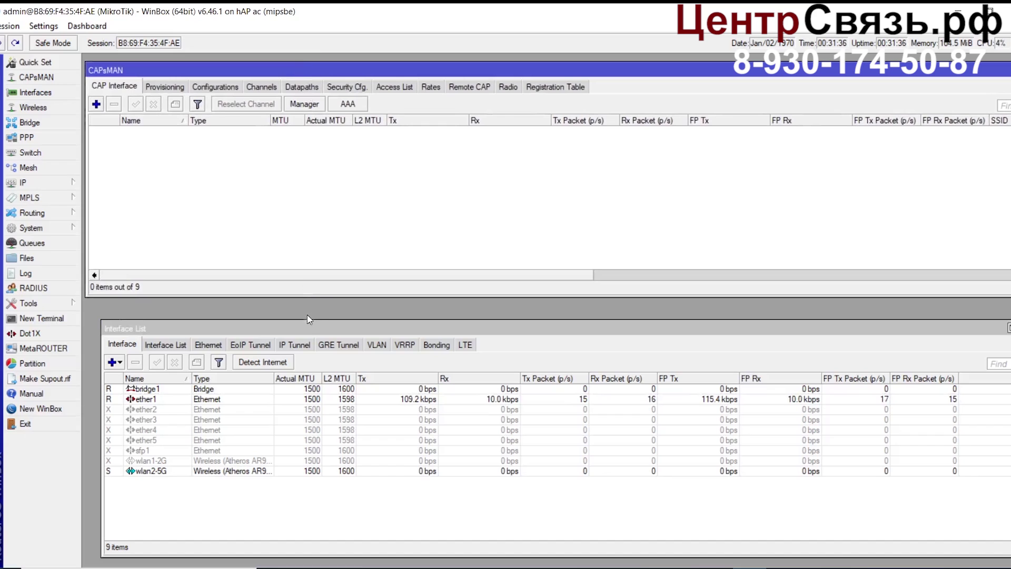
{"action": "left_click_drag", "start_coordinate": [306, 324], "coordinate": [290, 319]}
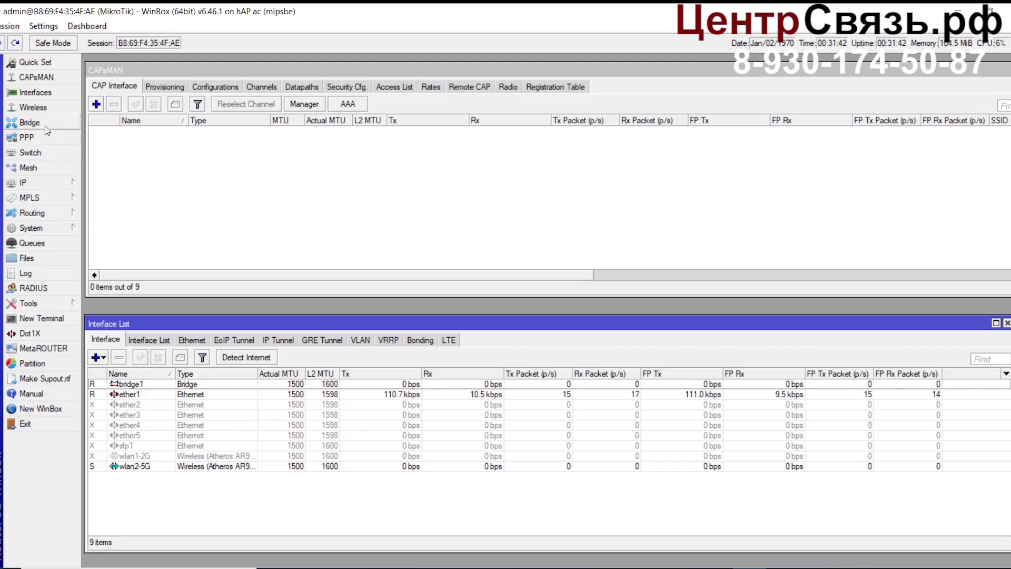
{"action": "double_click", "coordinate": [147, 468]}
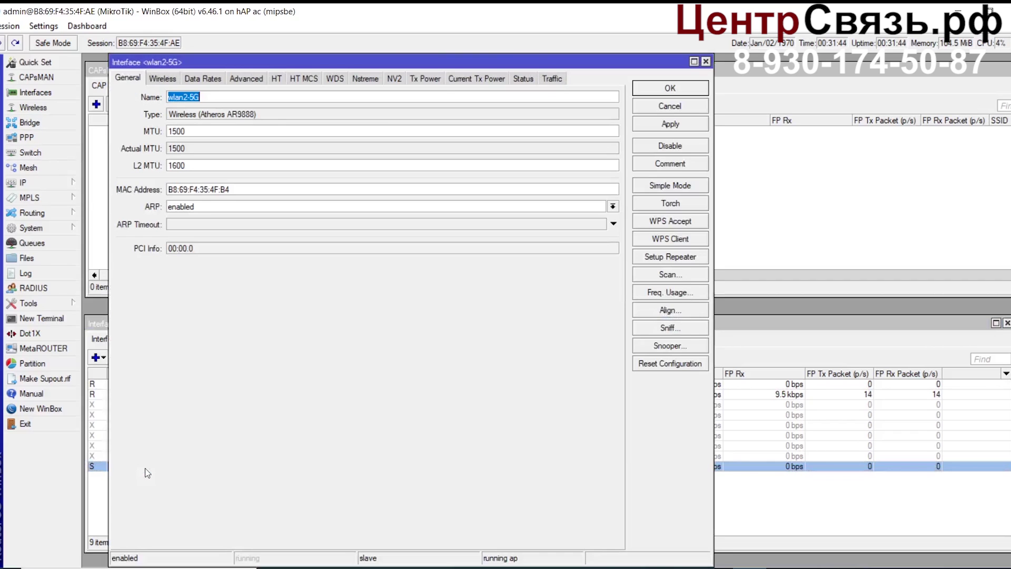
Step: Close wlan2-5G, inspect wlan1-2G's properties, then reopen Wireless Tables and select wlan1-2G
{"action": "left_click", "coordinate": [706, 61]}
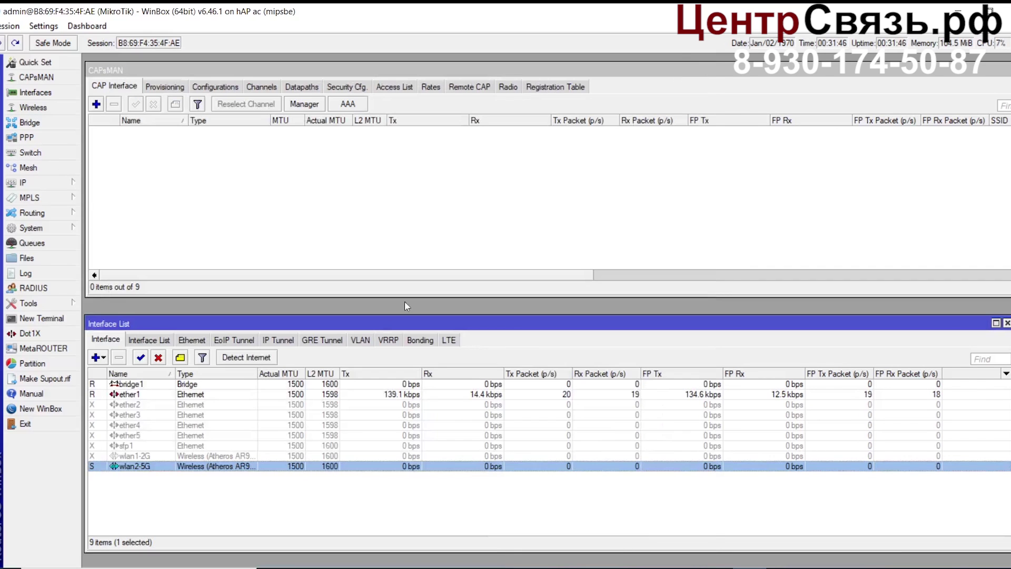
{"action": "double_click", "coordinate": [257, 455]}
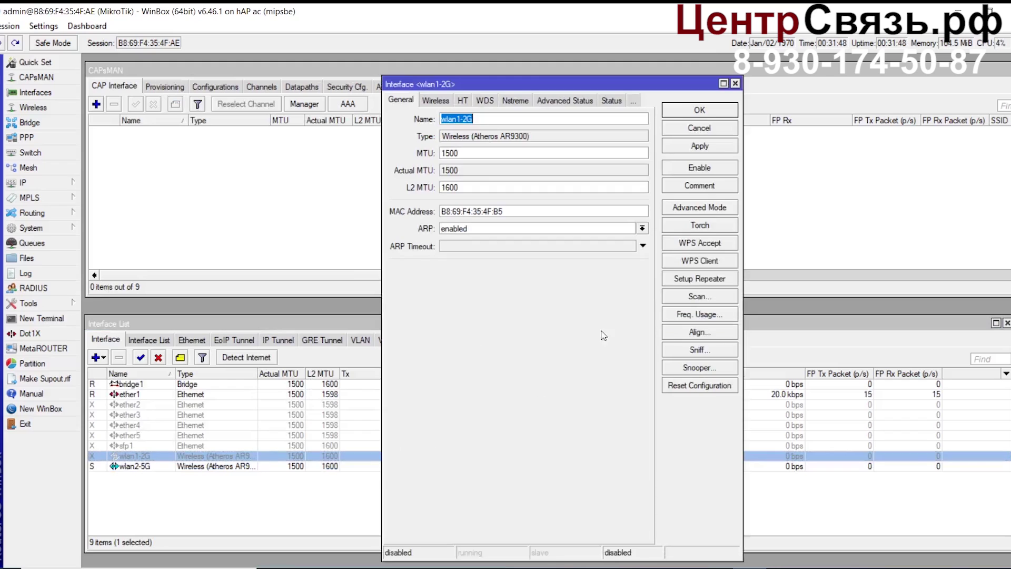
{"action": "left_click", "coordinate": [736, 83]}
{"action": "left_click", "coordinate": [63, 108]}
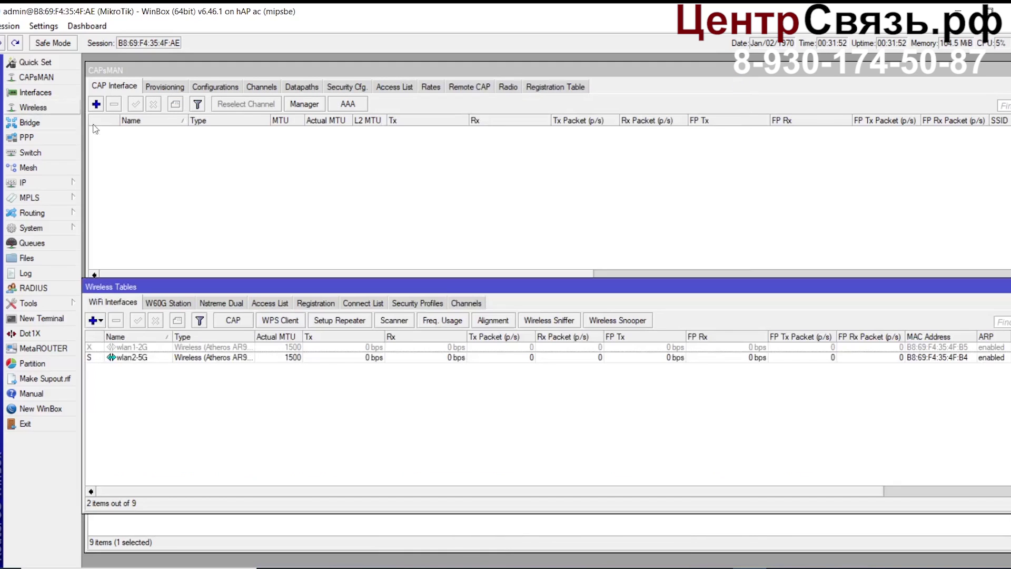
{"action": "left_click_drag", "start_coordinate": [343, 284], "coordinate": [588, 214]}
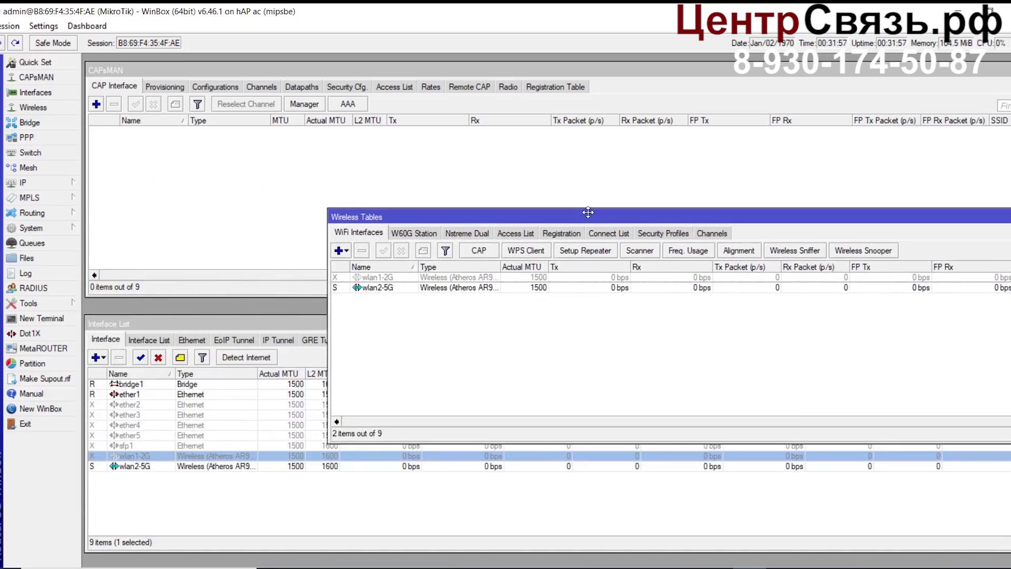
{"action": "left_click", "coordinate": [386, 278]}
{"action": "left_click", "coordinate": [390, 311]}
Step: Enable the CAP client with wlan1-2G as its interface
{"action": "left_click", "coordinate": [476, 254]}
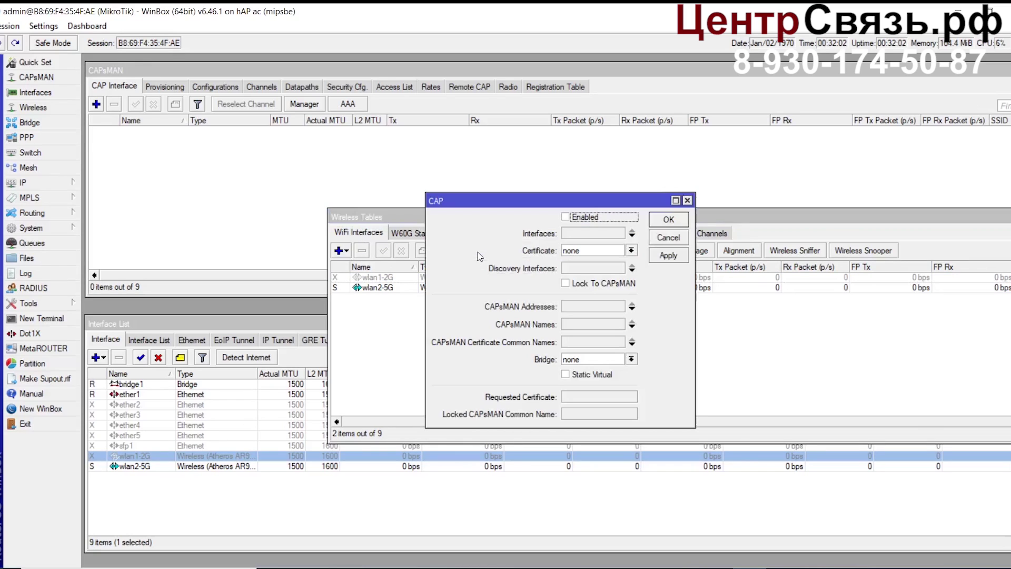
{"action": "left_click", "coordinate": [565, 217]}
{"action": "left_click", "coordinate": [585, 233]}
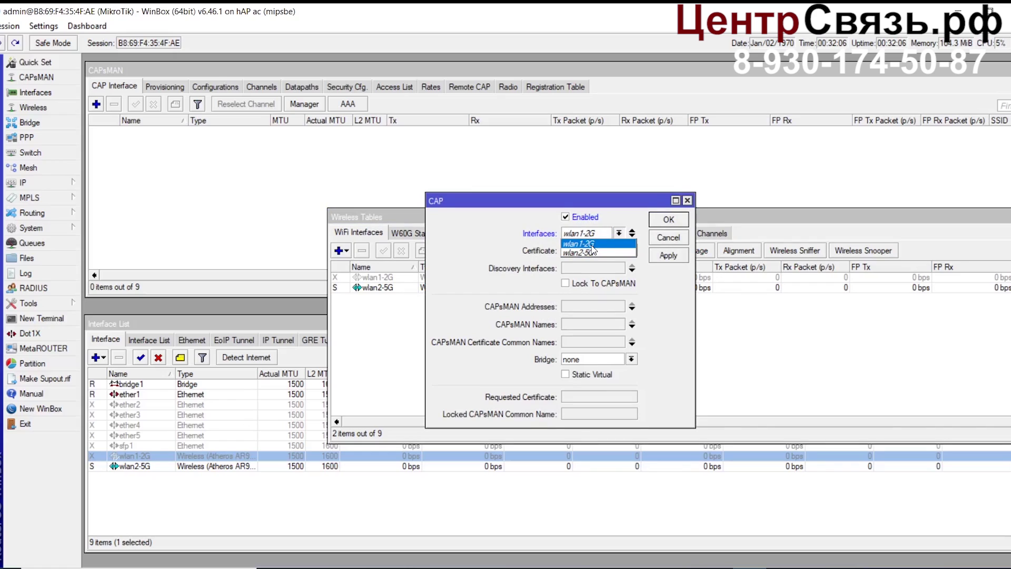
{"action": "left_click", "coordinate": [594, 244]}
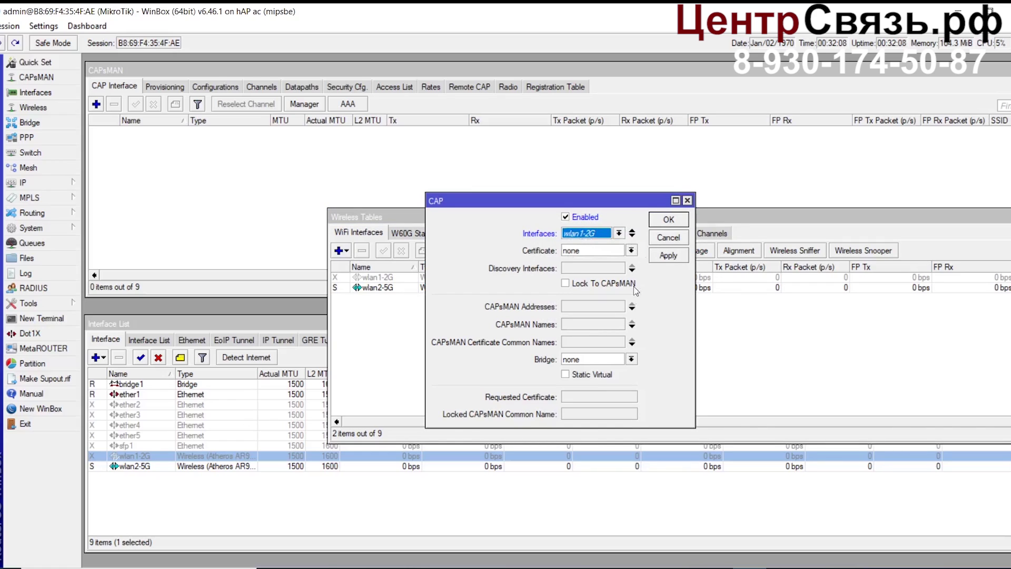
{"action": "left_click", "coordinate": [591, 305]}
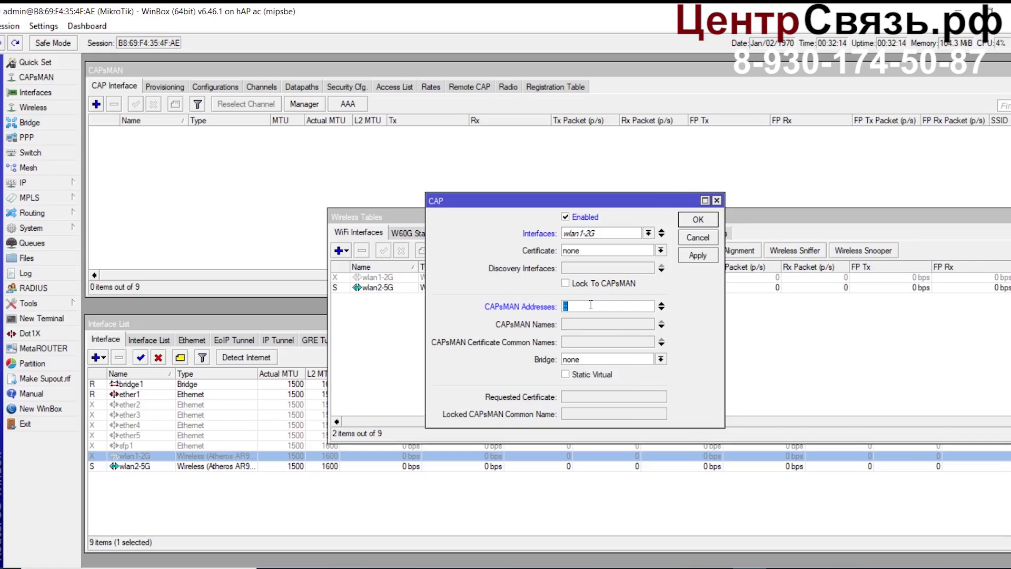
Step: Copy the router's address 10.39.39.1/24 from IP > Addresses
{"action": "left_click", "coordinate": [58, 184]}
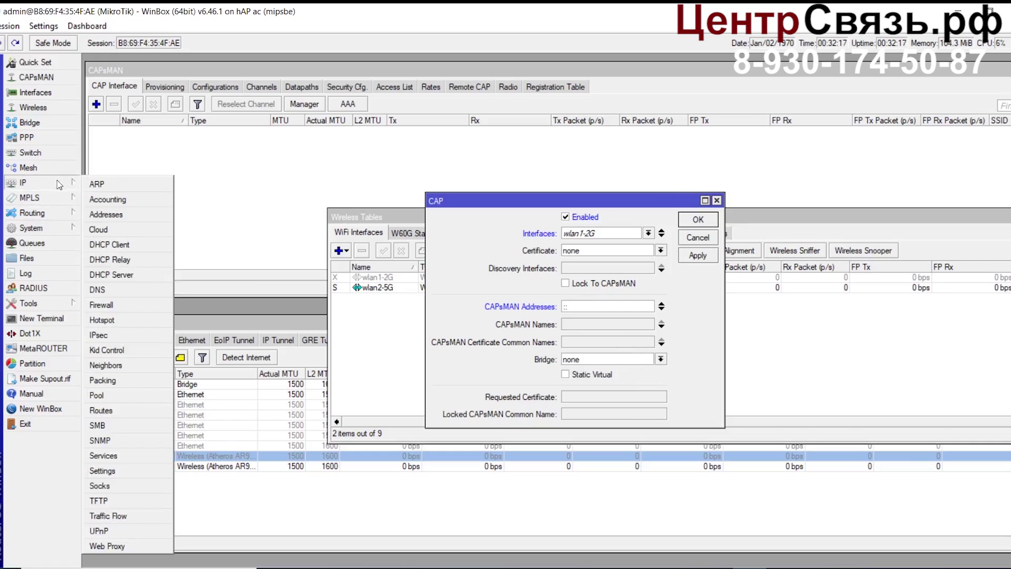
{"action": "left_click", "coordinate": [151, 215]}
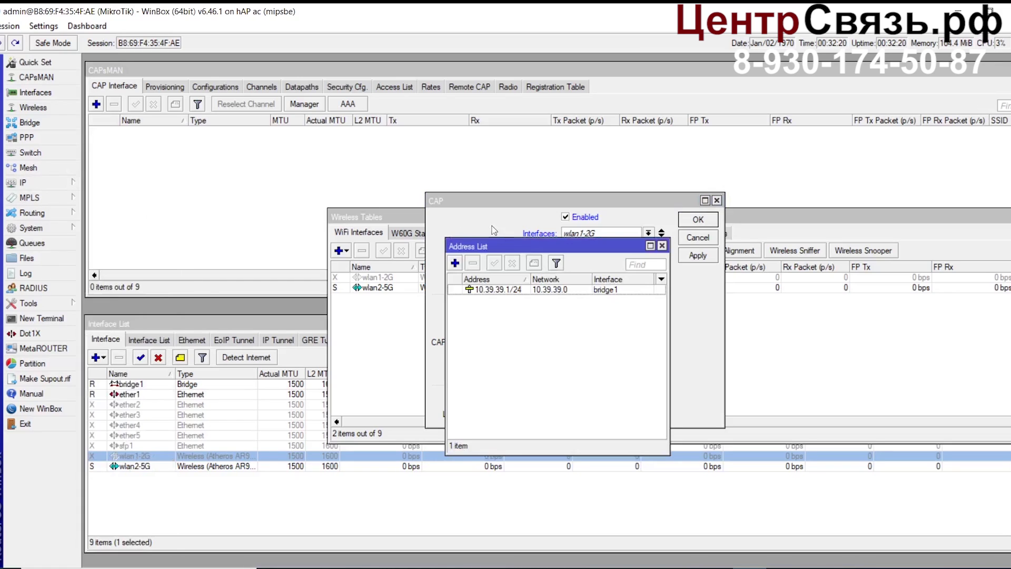
{"action": "double_click", "coordinate": [510, 291]}
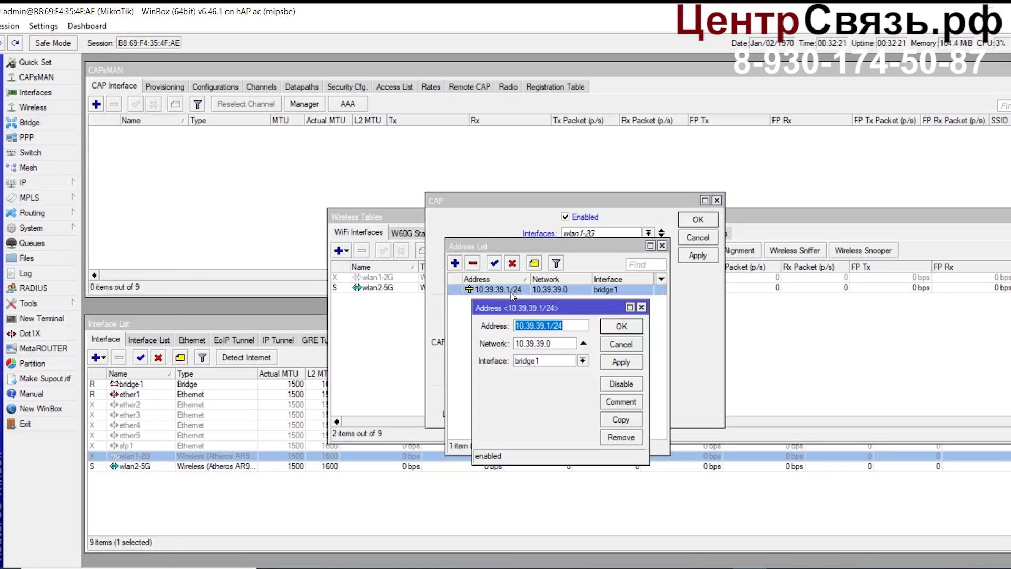
{"action": "left_click", "coordinate": [548, 331]}
{"action": "double_click", "coordinate": [547, 331]}
{"action": "right_click", "coordinate": [543, 330]}
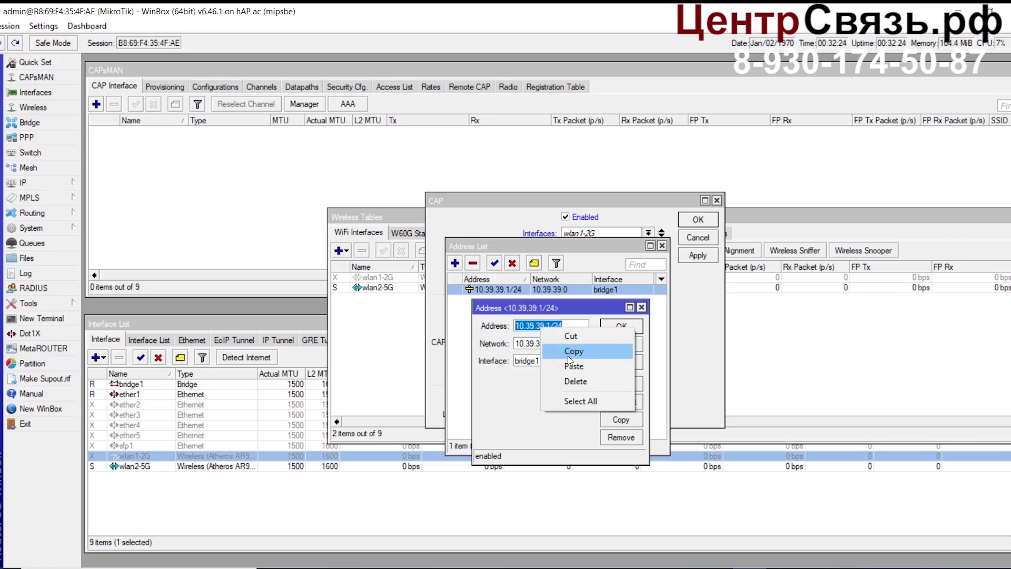
{"action": "left_click", "coordinate": [573, 352]}
{"action": "left_click", "coordinate": [636, 345]}
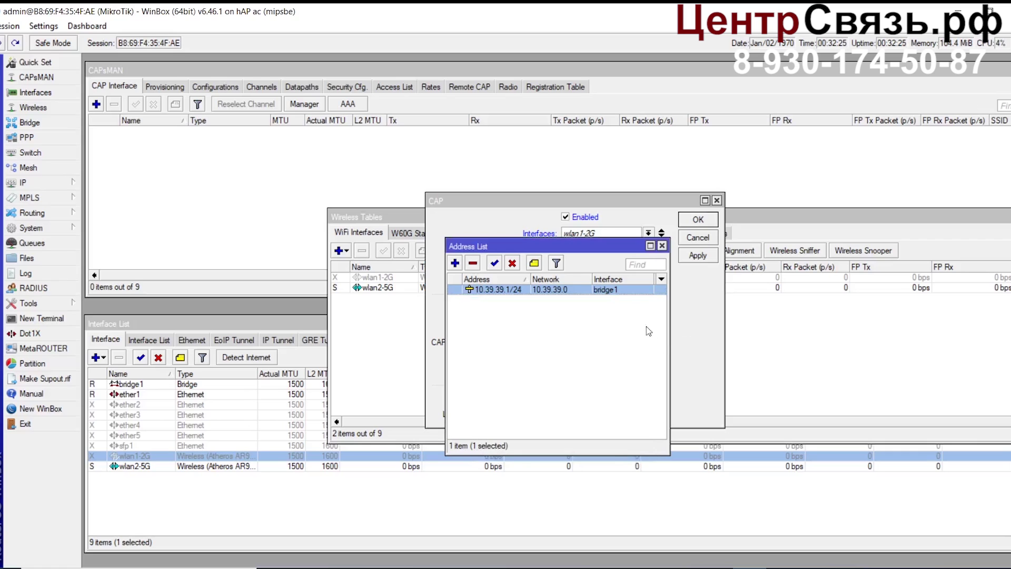
{"action": "left_click", "coordinate": [662, 246]}
Step: Set CAPsMAN Addresses to 10.39.39.1, Bridge to bridge1, keep wlan1-2G, and apply
{"action": "left_click", "coordinate": [595, 310]}
{"action": "double_click", "coordinate": [594, 309]}
{"action": "right_click", "coordinate": [593, 309]}
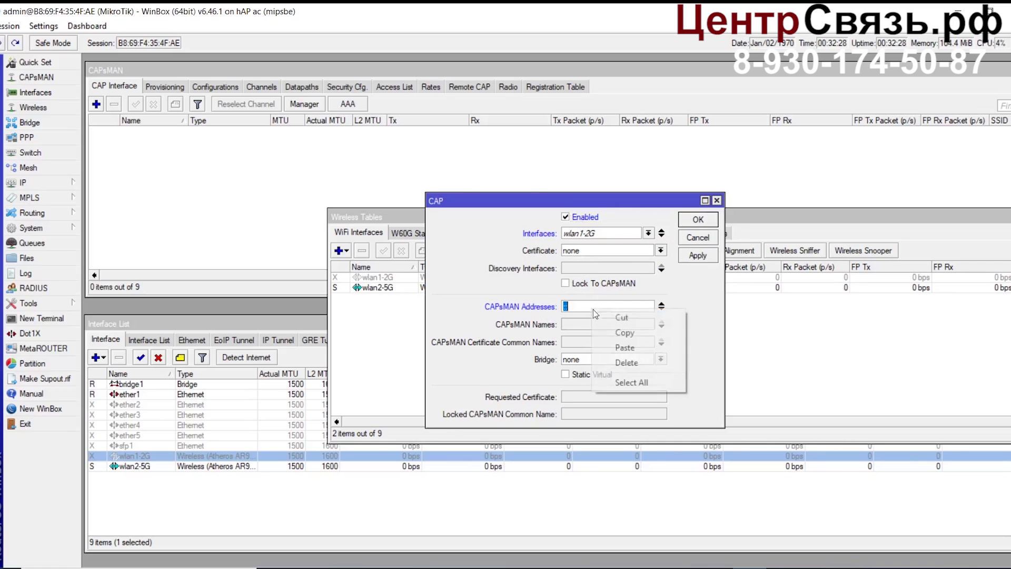
{"action": "left_click", "coordinate": [624, 348]}
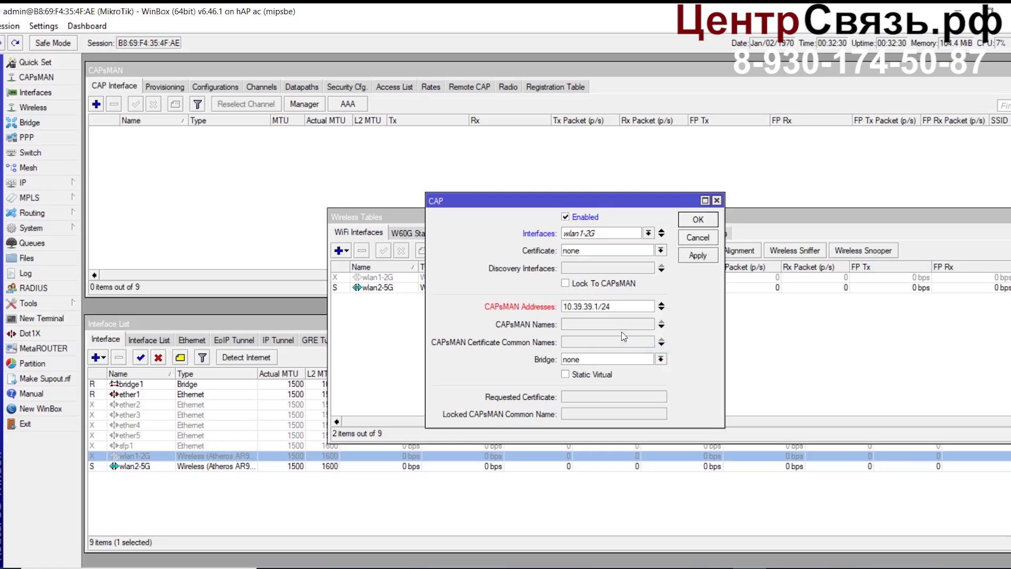
{"action": "key", "text": "BackSpace"}
{"action": "key", "text": "BackSpace"}
{"action": "left_click", "coordinate": [619, 359]}
{"action": "left_click", "coordinate": [618, 371]}
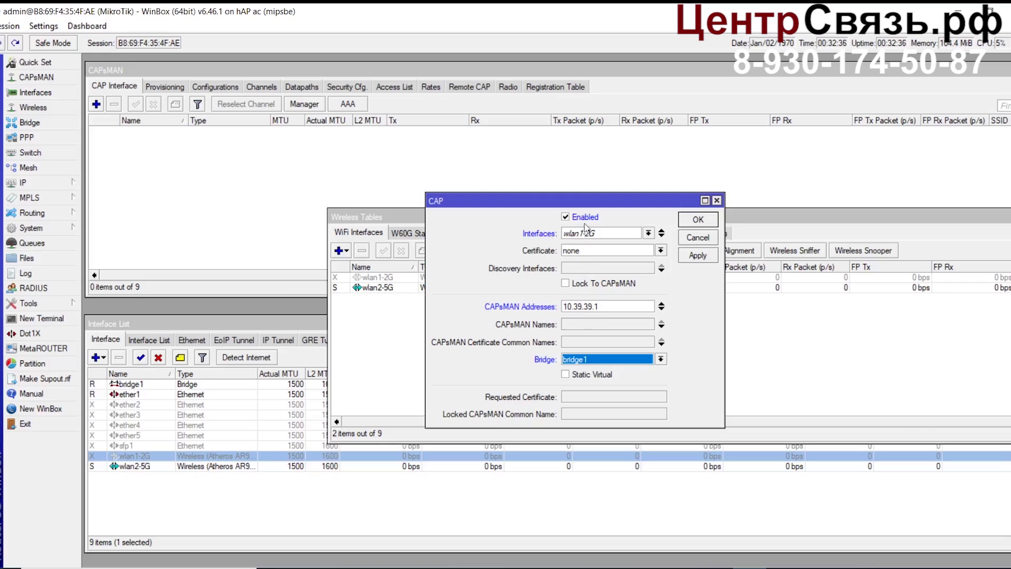
{"action": "left_click", "coordinate": [601, 233]}
{"action": "left_click", "coordinate": [602, 241]}
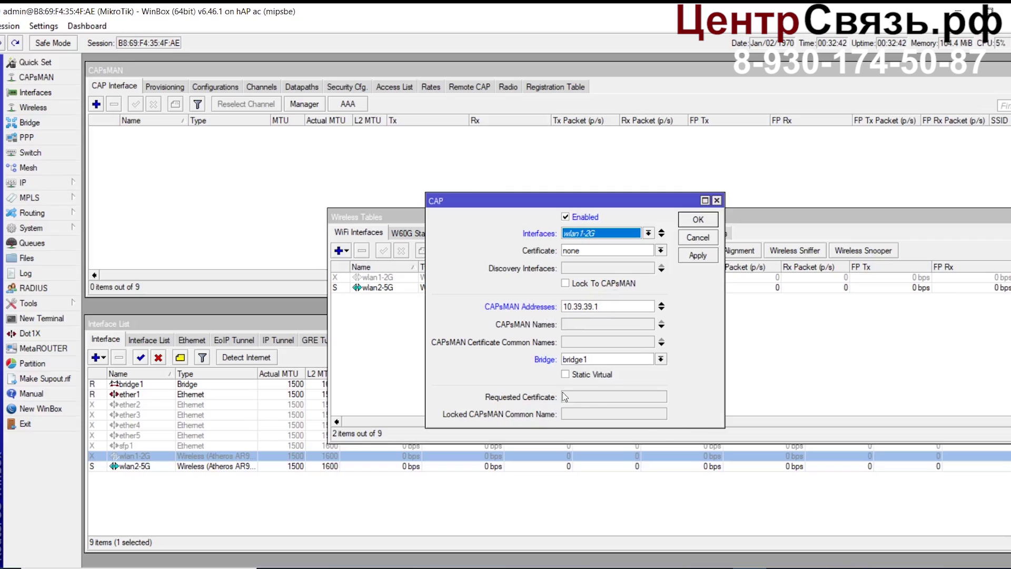
{"action": "left_click", "coordinate": [707, 257]}
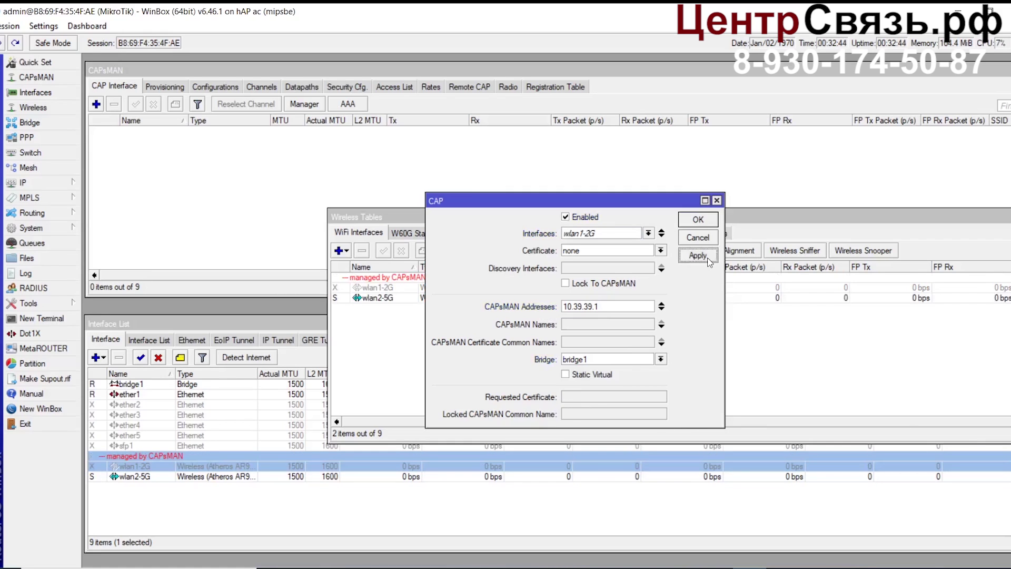
Step: Confirm the CAP settings with OK and close the Wireless Tables window
{"action": "left_click", "coordinate": [705, 224]}
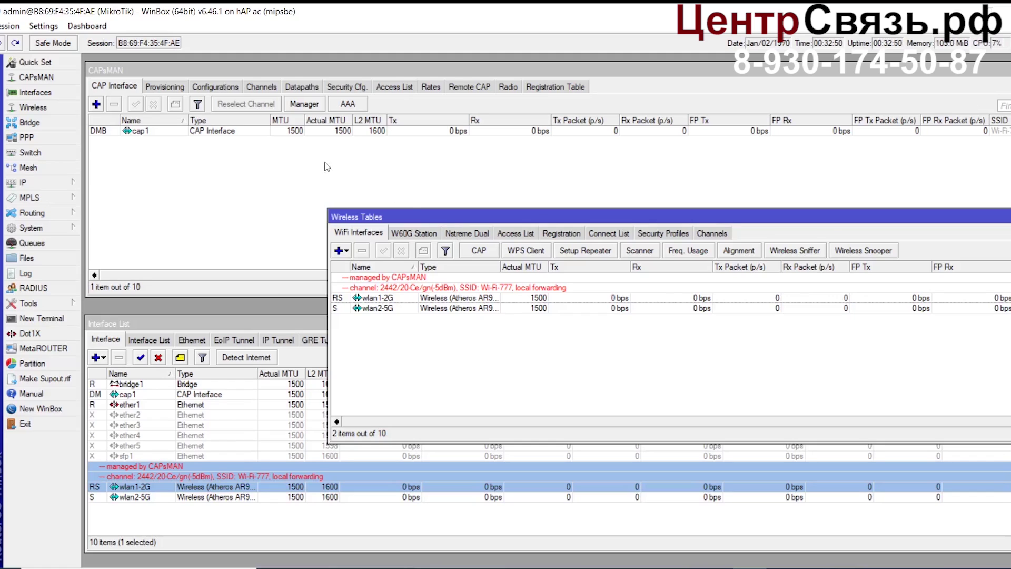
{"action": "left_click", "coordinate": [143, 131]}
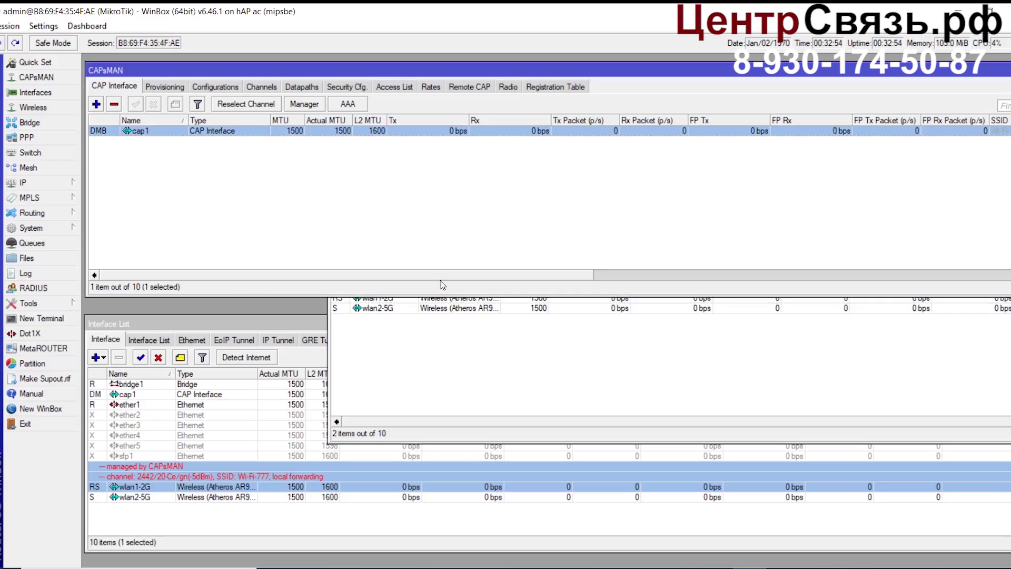
{"action": "left_click", "coordinate": [514, 352]}
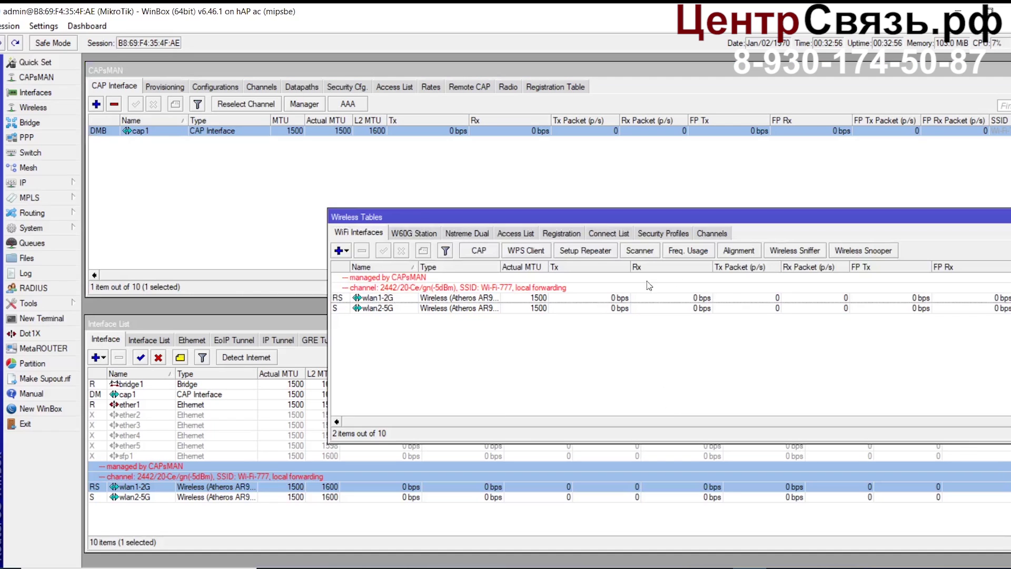
{"action": "left_click_drag", "start_coordinate": [849, 219], "coordinate": [529, 214]}
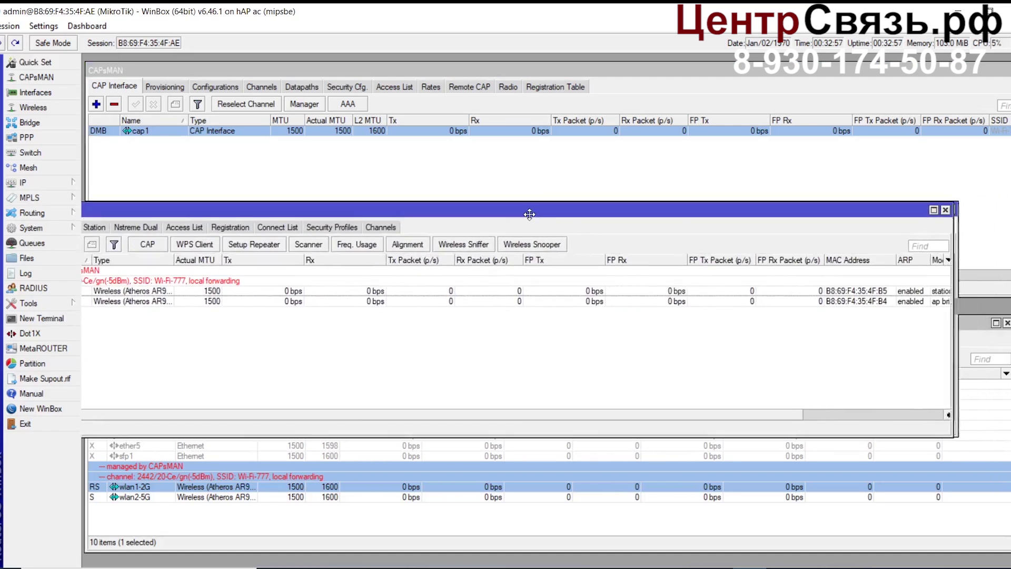
{"action": "left_click", "coordinate": [945, 211]}
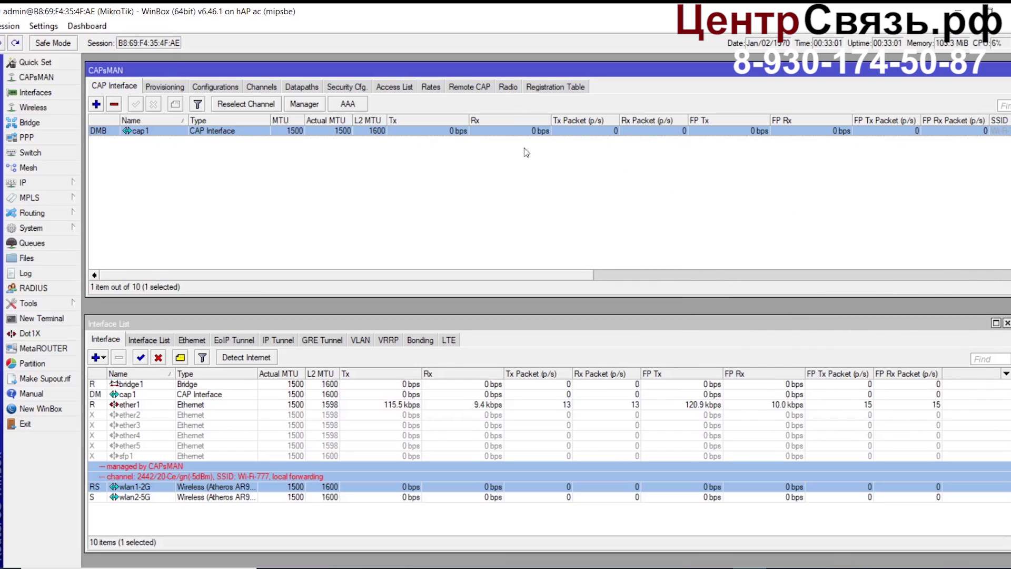
Step: Provision the hAP's local radio from the CAPsMAN Radio list, then view CAP interfaces
{"action": "left_click", "coordinate": [505, 87]}
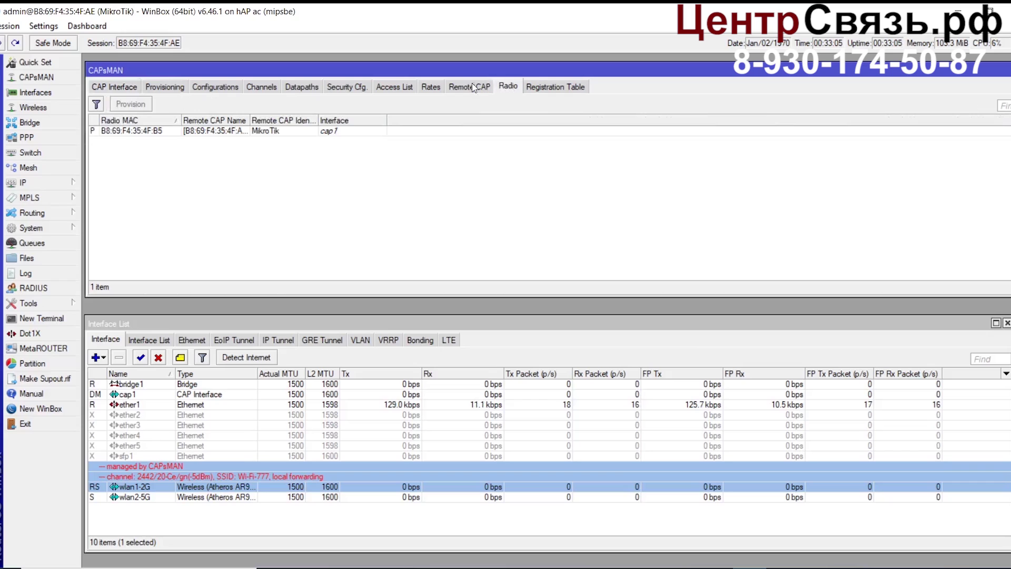
{"action": "left_click", "coordinate": [347, 132]}
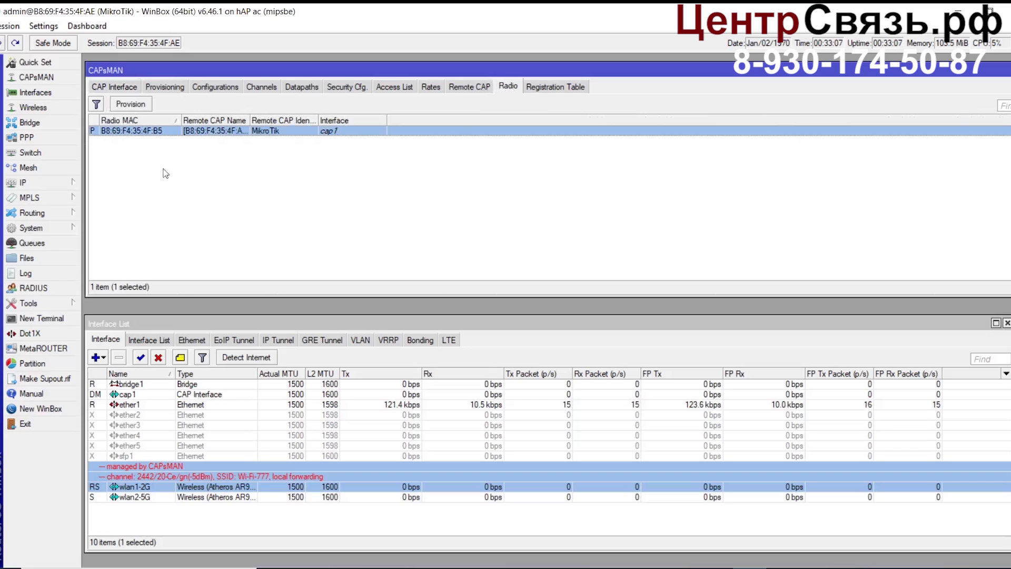
{"action": "left_click", "coordinate": [123, 106]}
{"action": "left_click", "coordinate": [122, 105]}
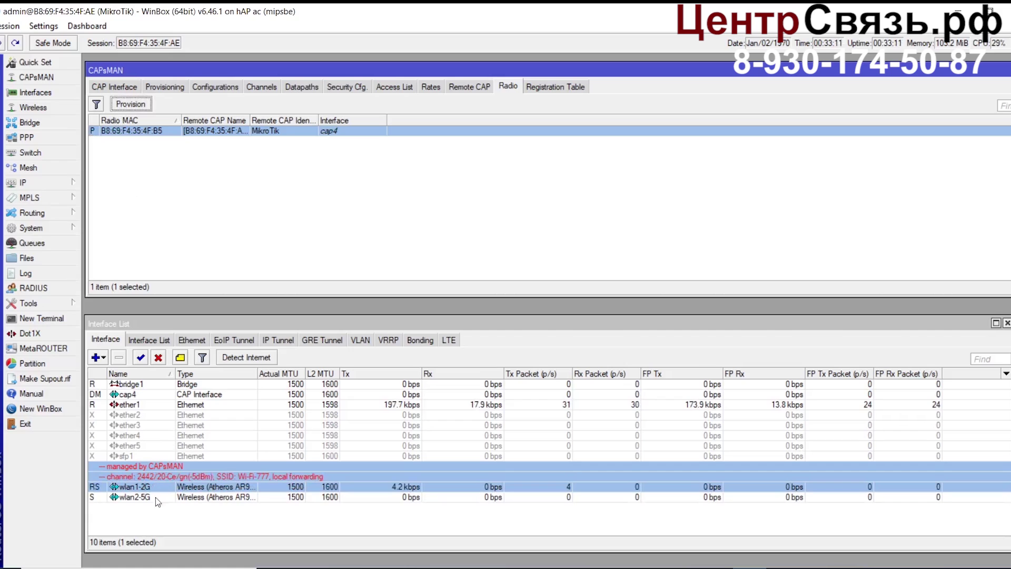
{"action": "left_click", "coordinate": [113, 87]}
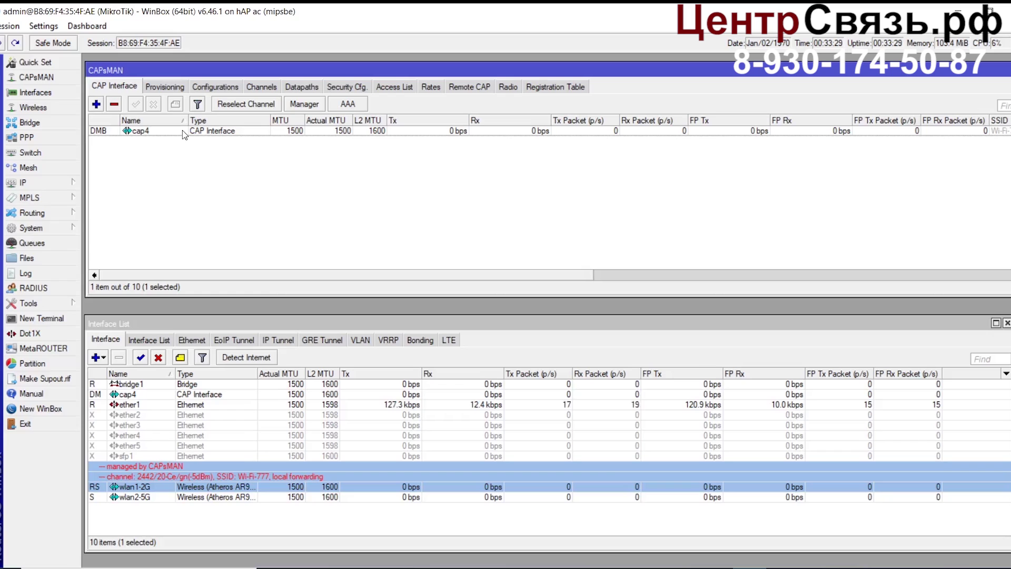
{"action": "left_click", "coordinate": [96, 104]}
{"action": "left_click", "coordinate": [557, 234]}
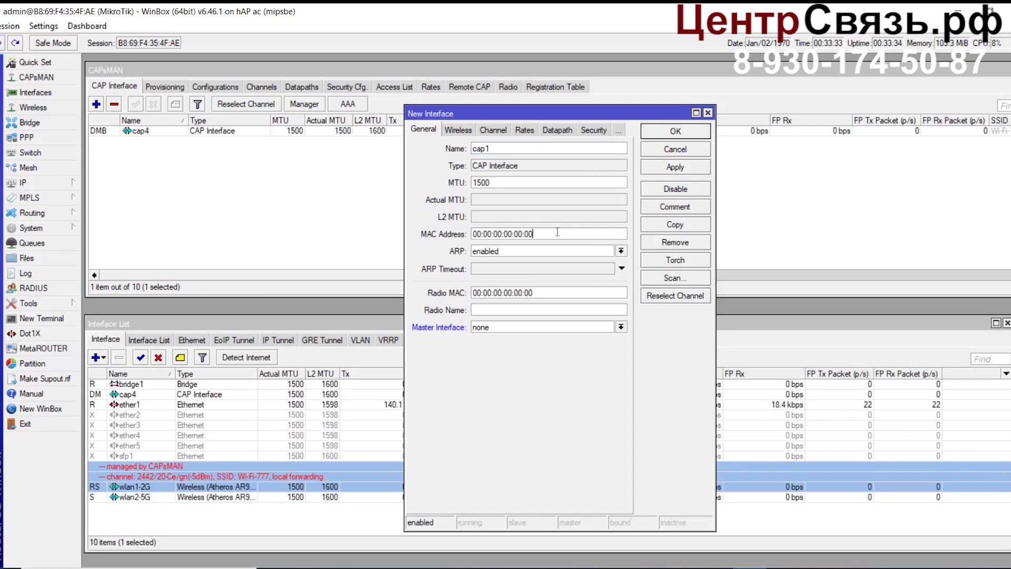
{"action": "left_click_drag", "start_coordinate": [557, 234], "coordinate": [445, 230]}
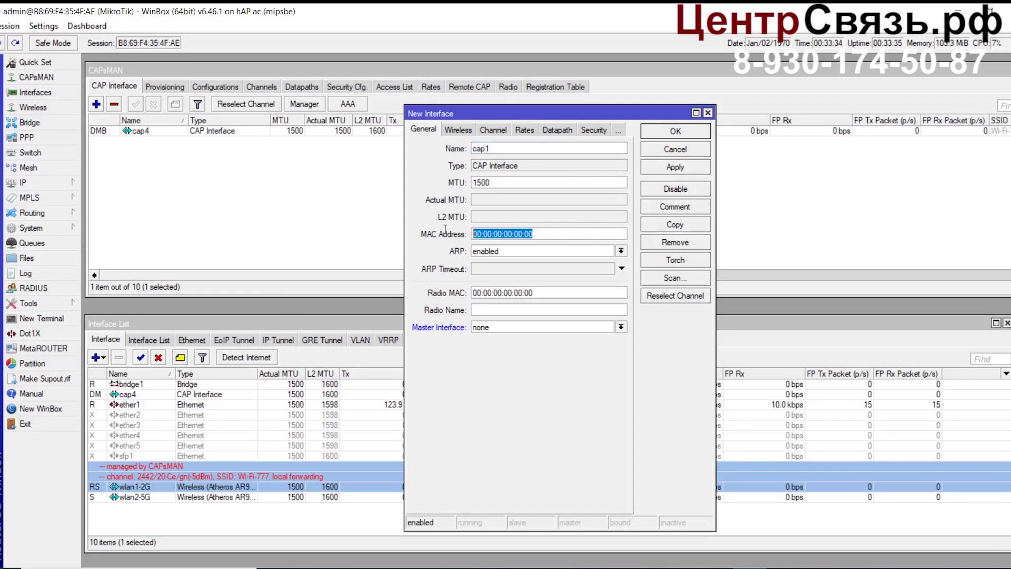
{"action": "double_click", "coordinate": [221, 136]}
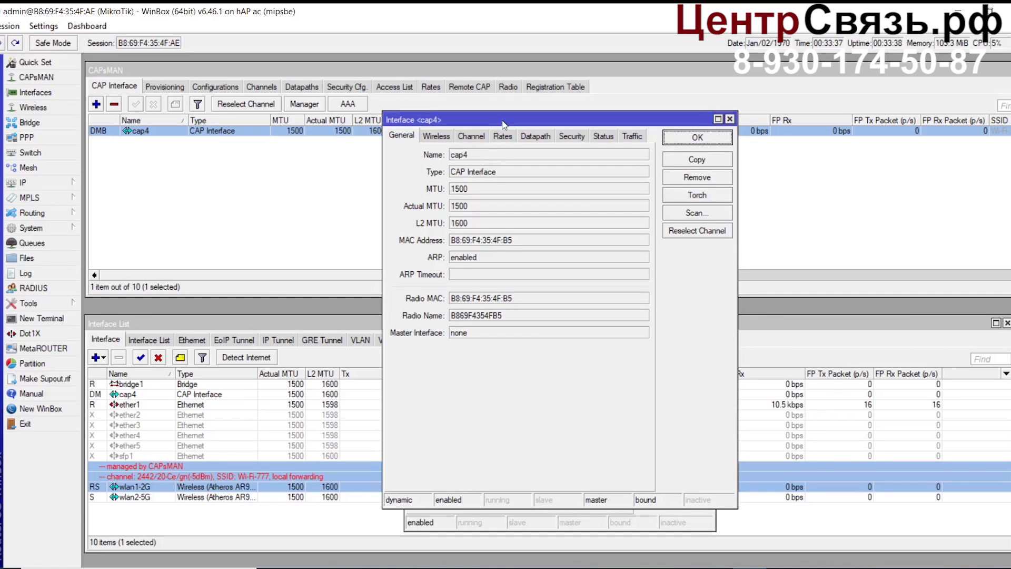
{"action": "left_click_drag", "start_coordinate": [503, 119], "coordinate": [231, 108]}
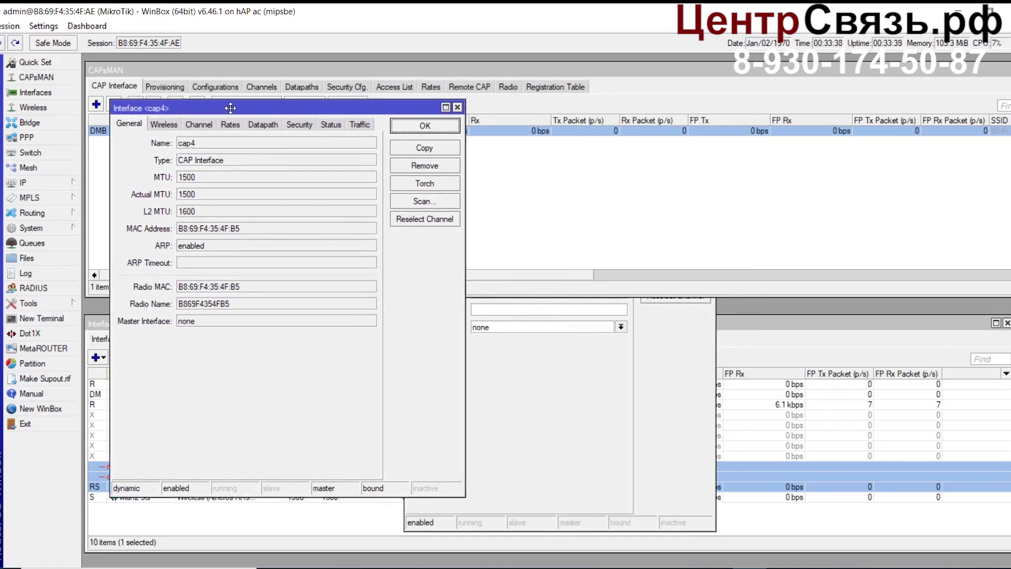
{"action": "left_click", "coordinate": [645, 420]}
{"action": "left_click_drag", "start_coordinate": [529, 117], "coordinate": [606, 107]}
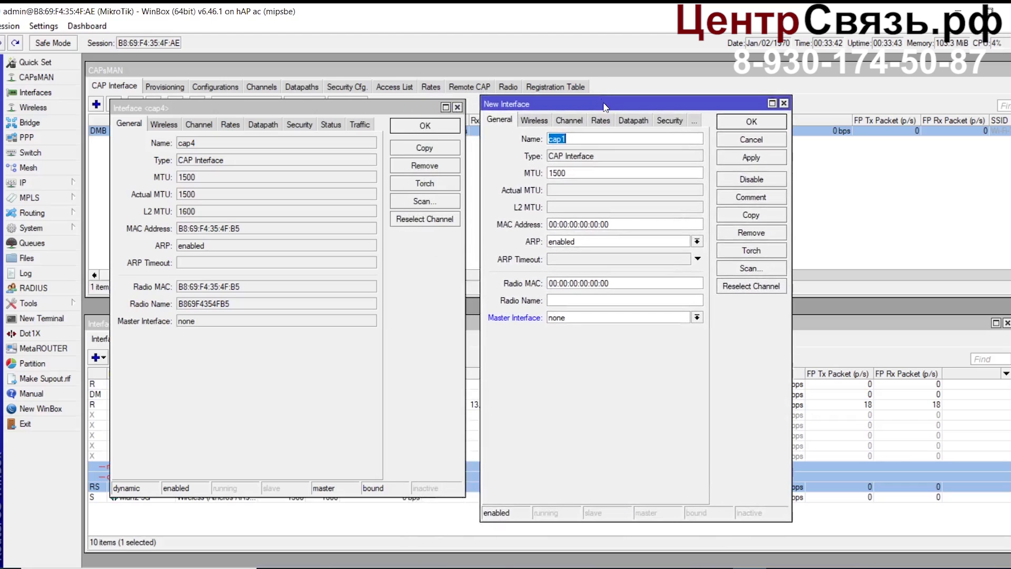
{"action": "left_click", "coordinate": [238, 231]}
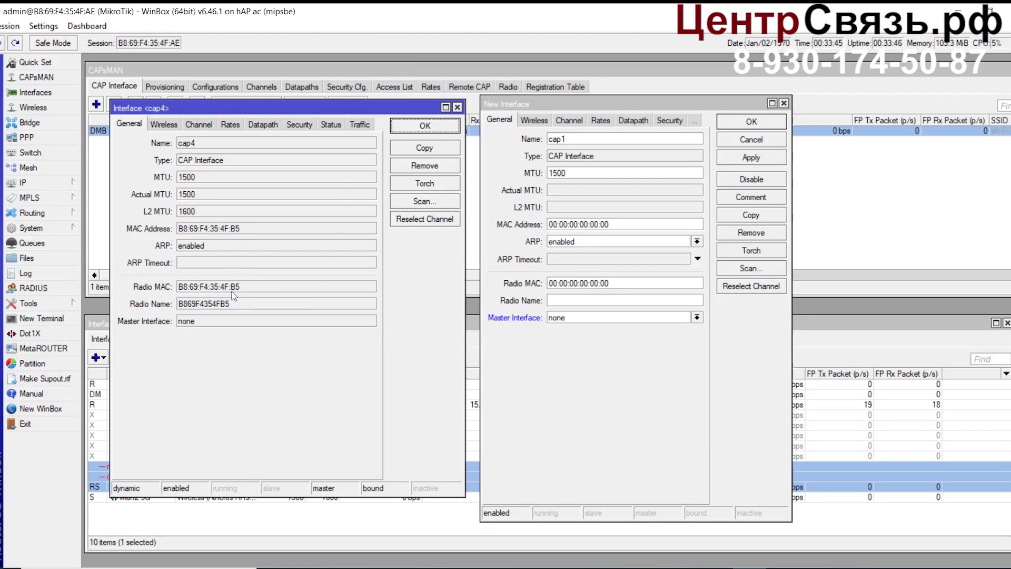
{"action": "left_click", "coordinate": [591, 221]}
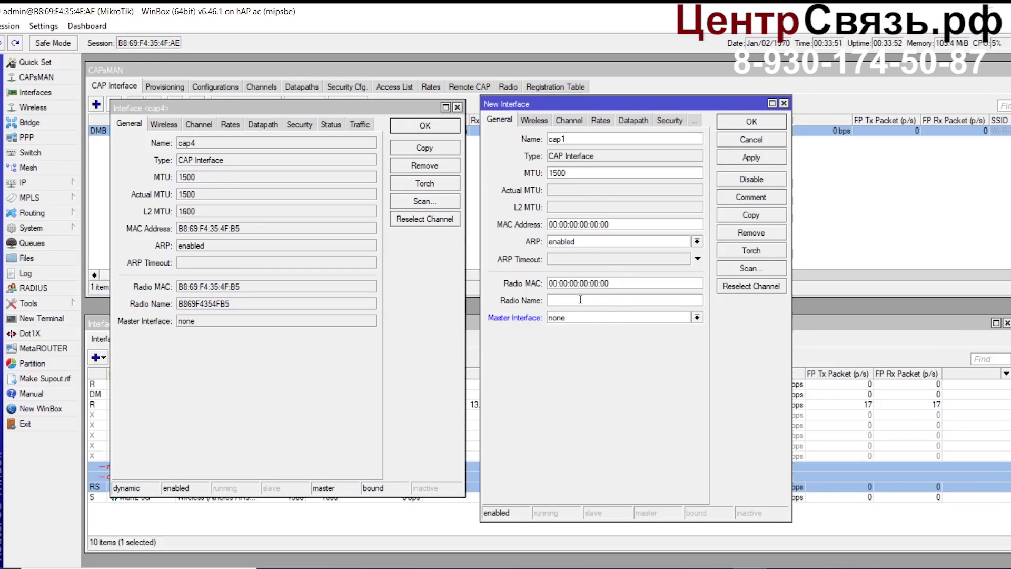
{"action": "left_click", "coordinate": [534, 120]}
{"action": "left_click", "coordinate": [609, 136]}
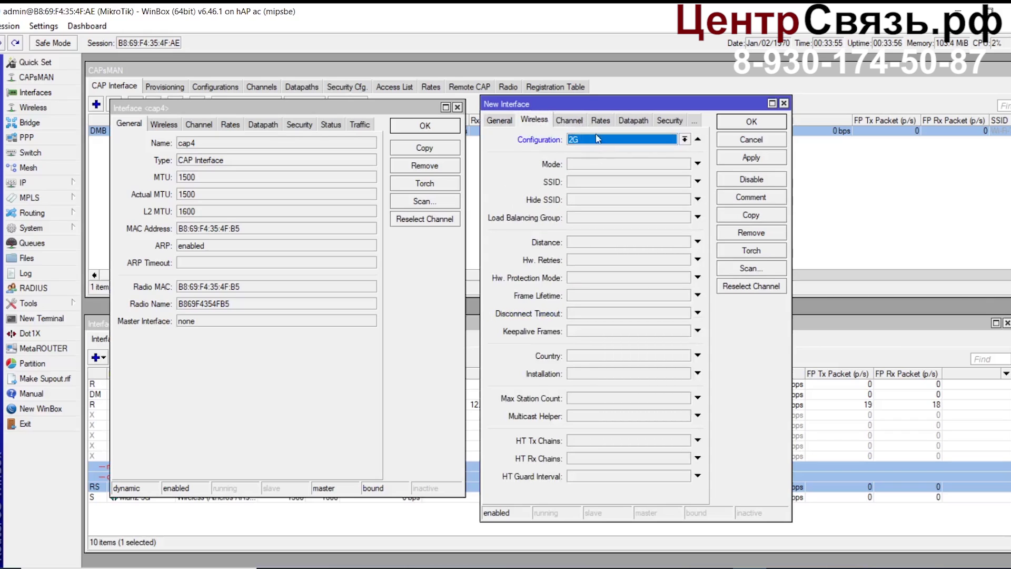
{"action": "left_click", "coordinate": [582, 123]}
{"action": "left_click", "coordinate": [589, 139]}
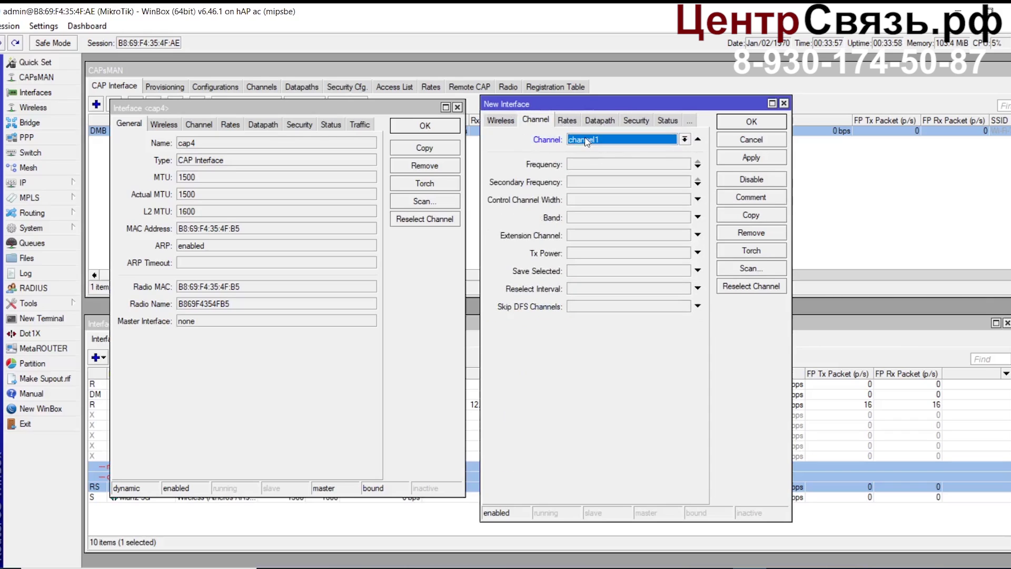
{"action": "left_click", "coordinate": [774, 140]}
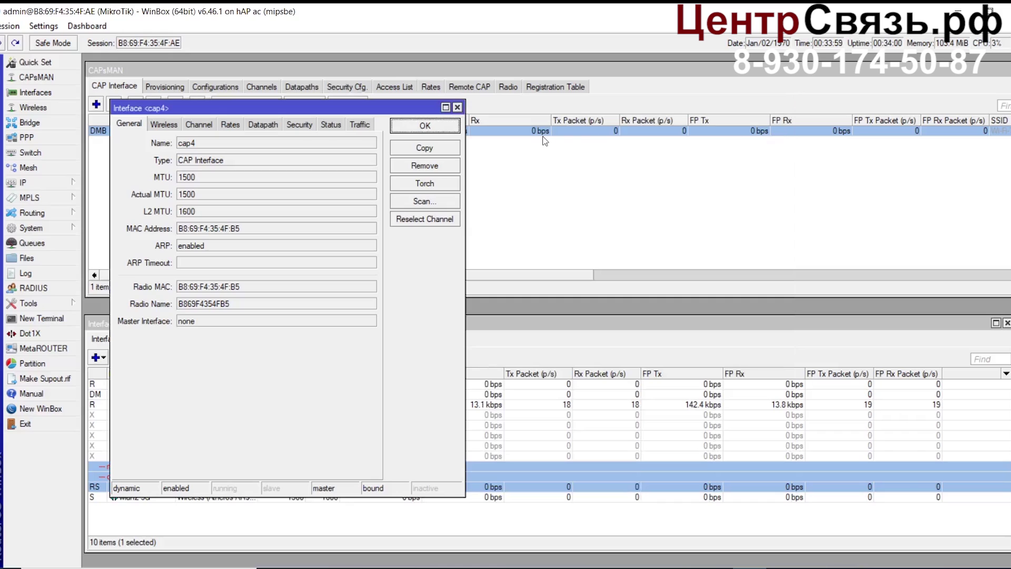
{"action": "left_click", "coordinate": [458, 108]}
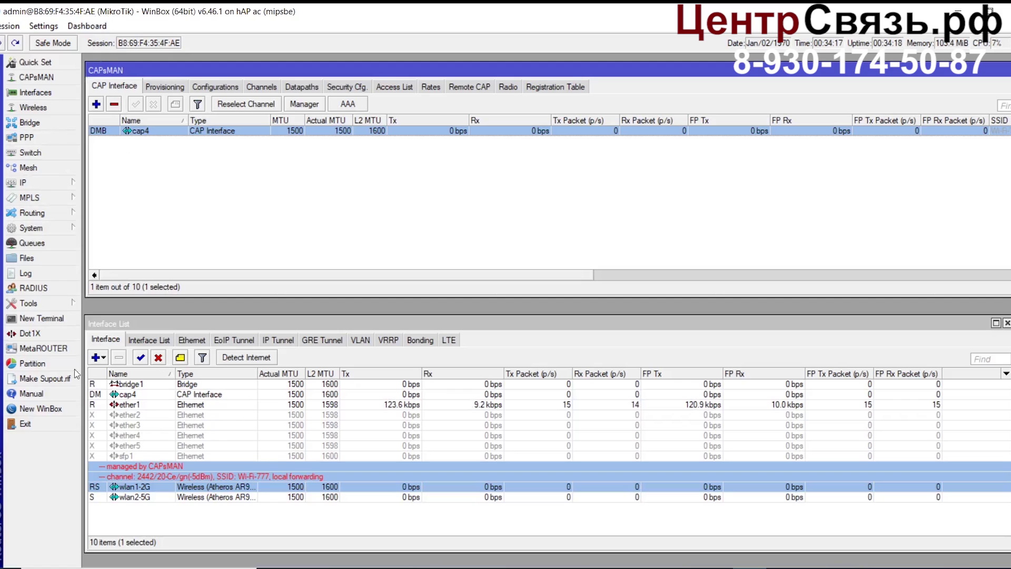
Step: In System > Identity, enter MT-conduktor as the router name, apply, and close
{"action": "left_click", "coordinate": [56, 229]}
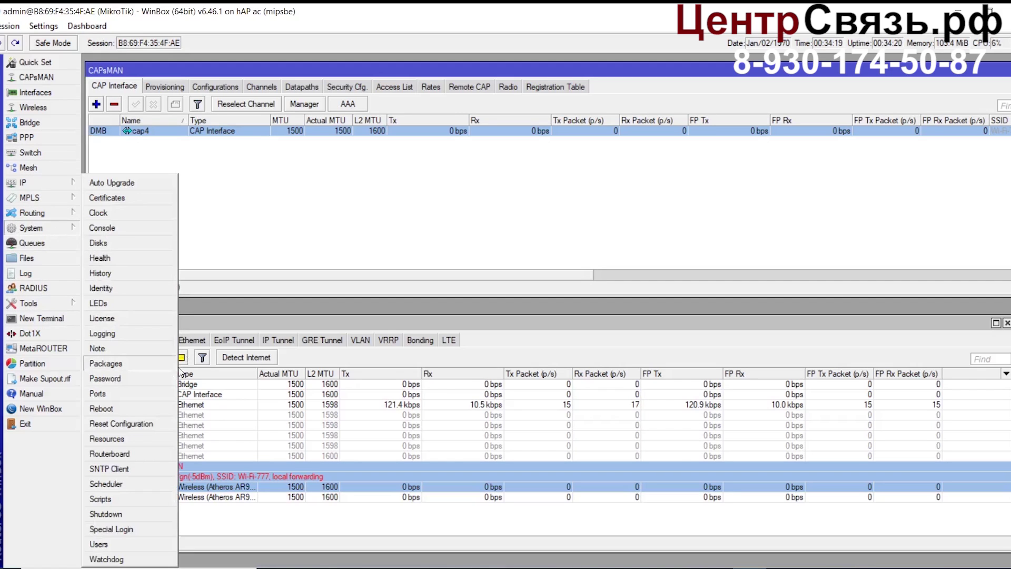
{"action": "left_click", "coordinate": [135, 295]}
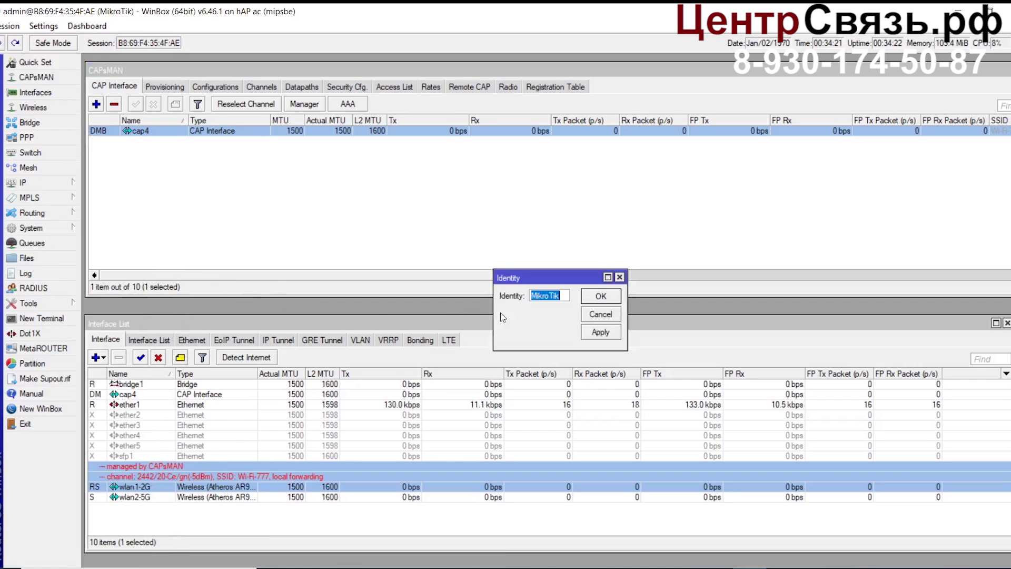
{"action": "left_click_drag", "start_coordinate": [628, 350], "coordinate": [704, 384]}
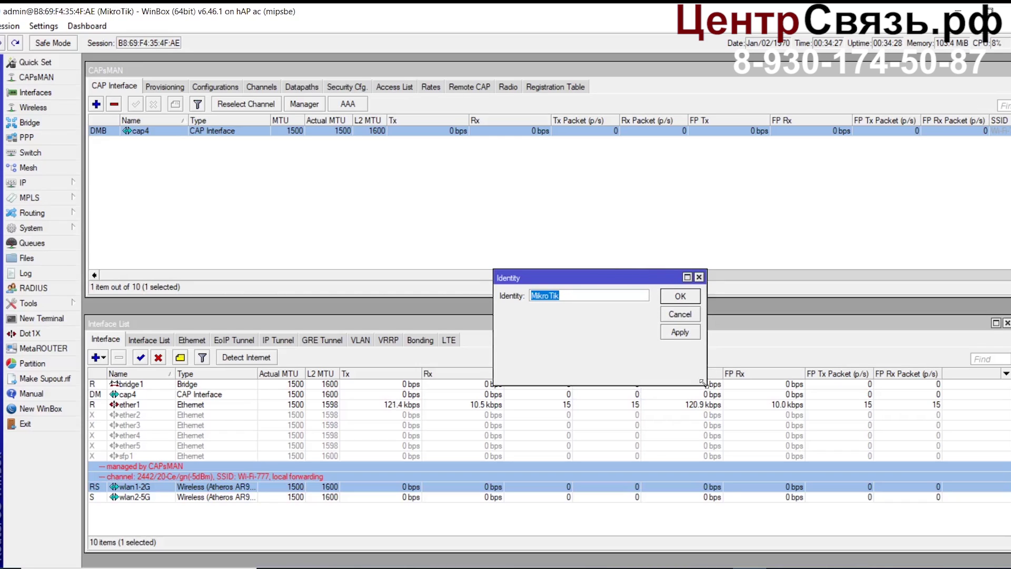
{"action": "type", "text": "MT"}
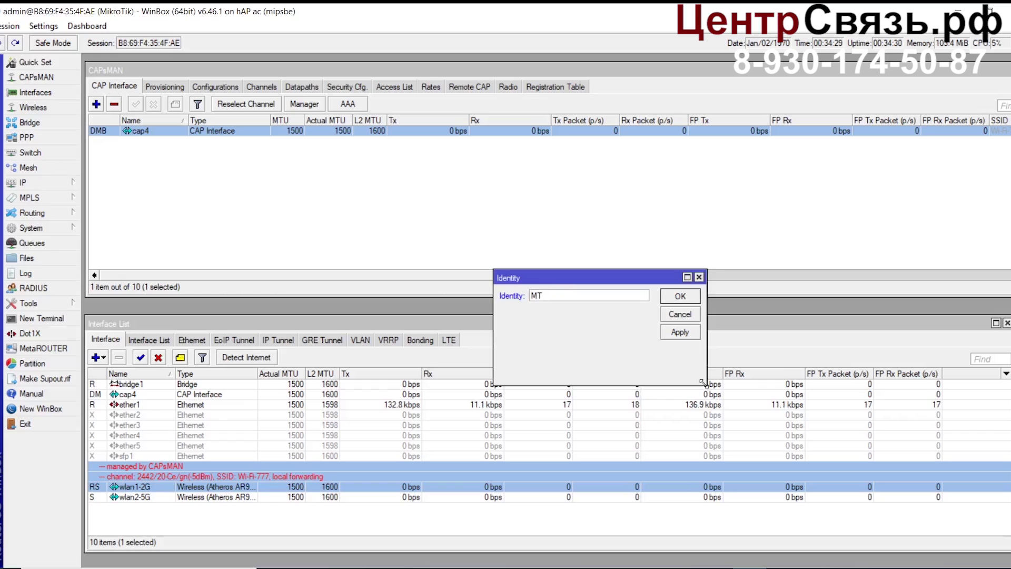
{"action": "type", "text": "-condukto"}
{"action": "key", "text": "BackSpace"}
{"action": "key", "text": "BackSpace"}
{"action": "left_click", "coordinate": [679, 332]}
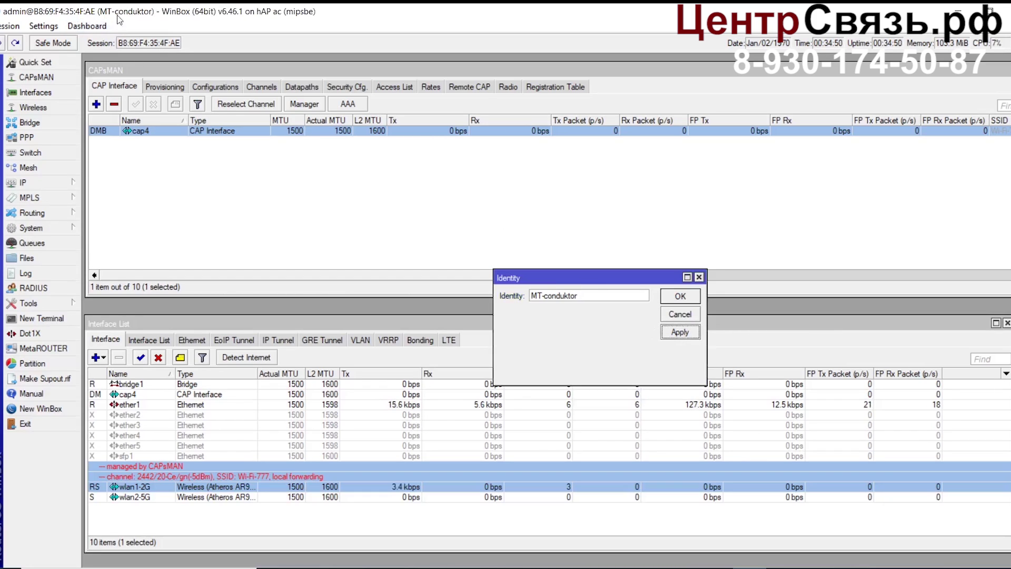
{"action": "left_click", "coordinate": [687, 297]}
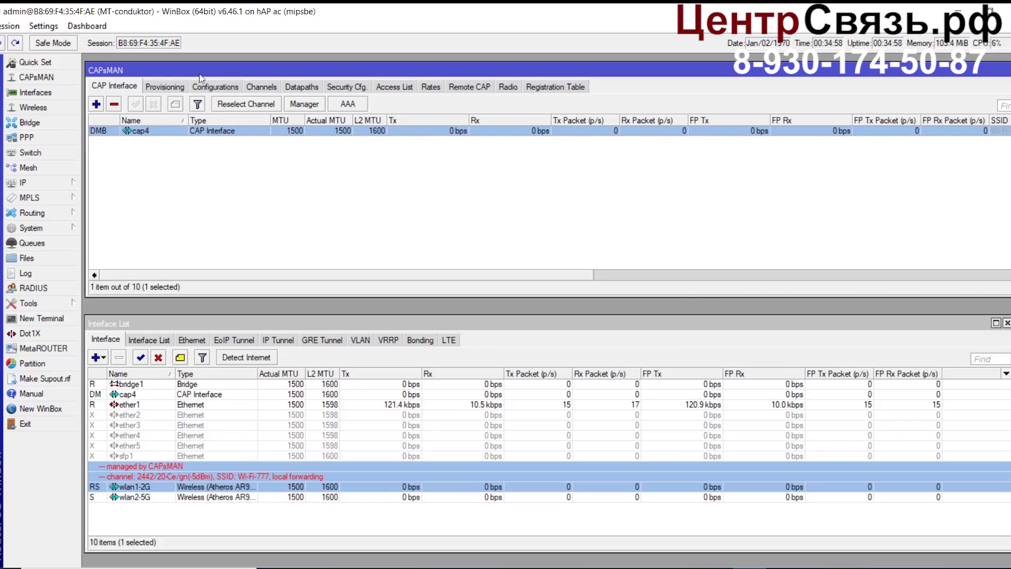
Step: Set provisioning rule 0's Name Format to identity and return to the CAP interface list
{"action": "left_click", "coordinate": [172, 89]}
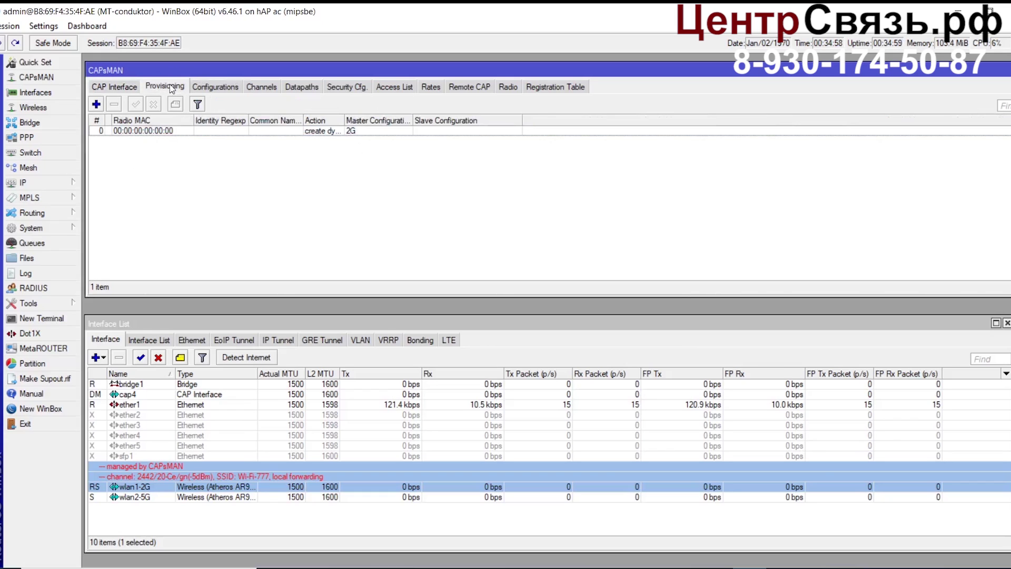
{"action": "double_click", "coordinate": [296, 133]}
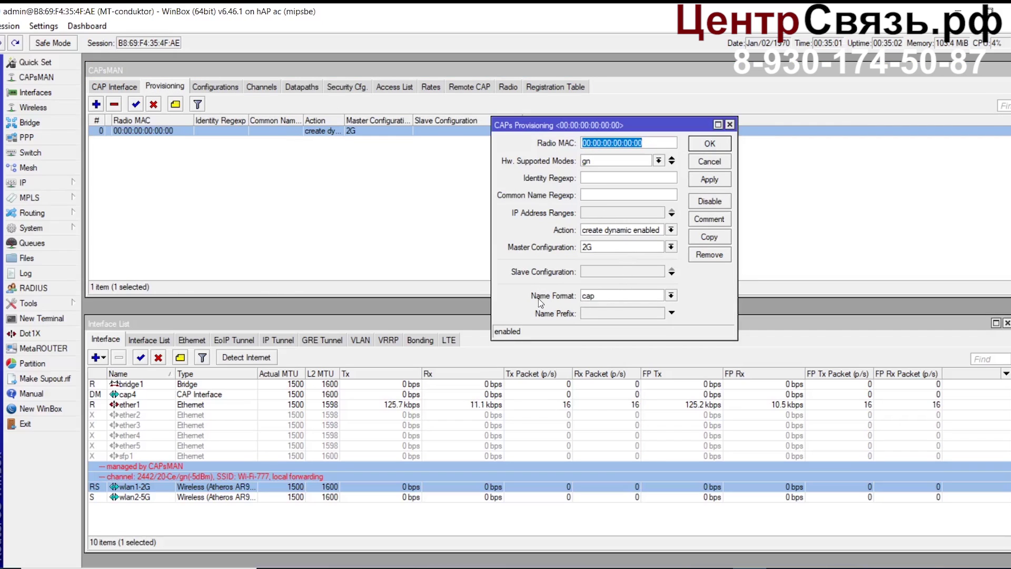
{"action": "left_click", "coordinate": [602, 297]}
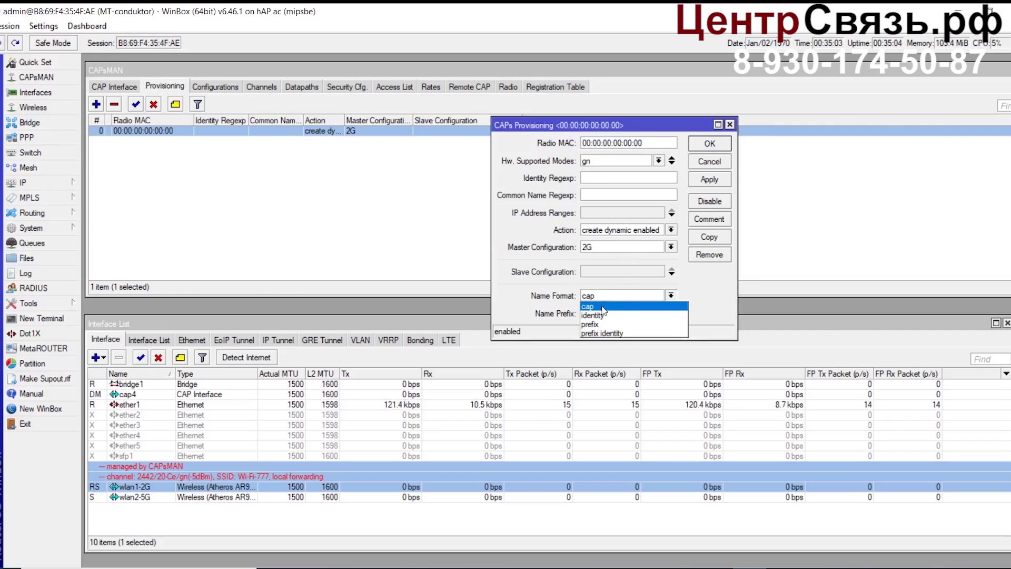
{"action": "left_click", "coordinate": [604, 315]}
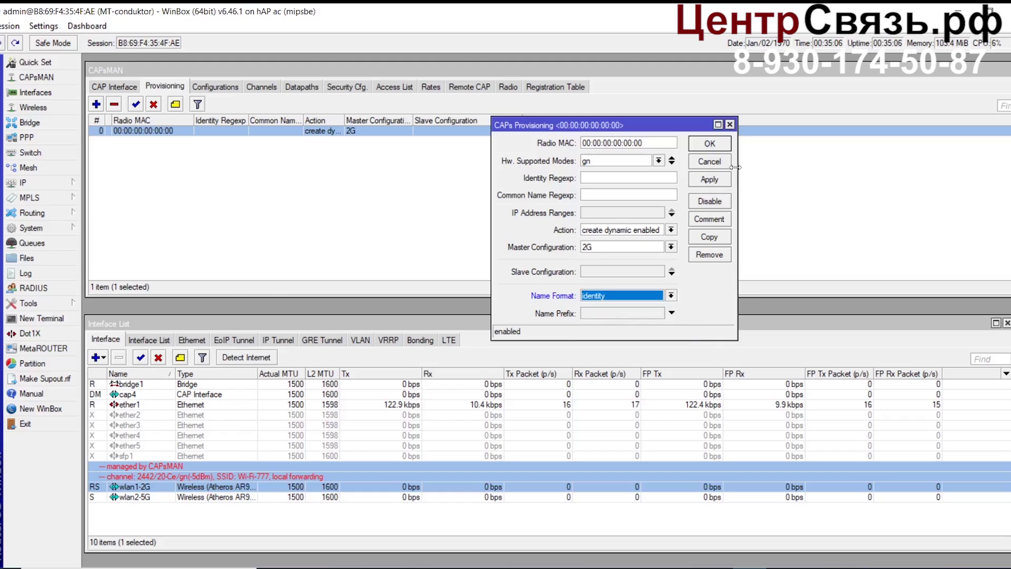
{"action": "left_click", "coordinate": [720, 180]}
{"action": "left_click", "coordinate": [720, 144]}
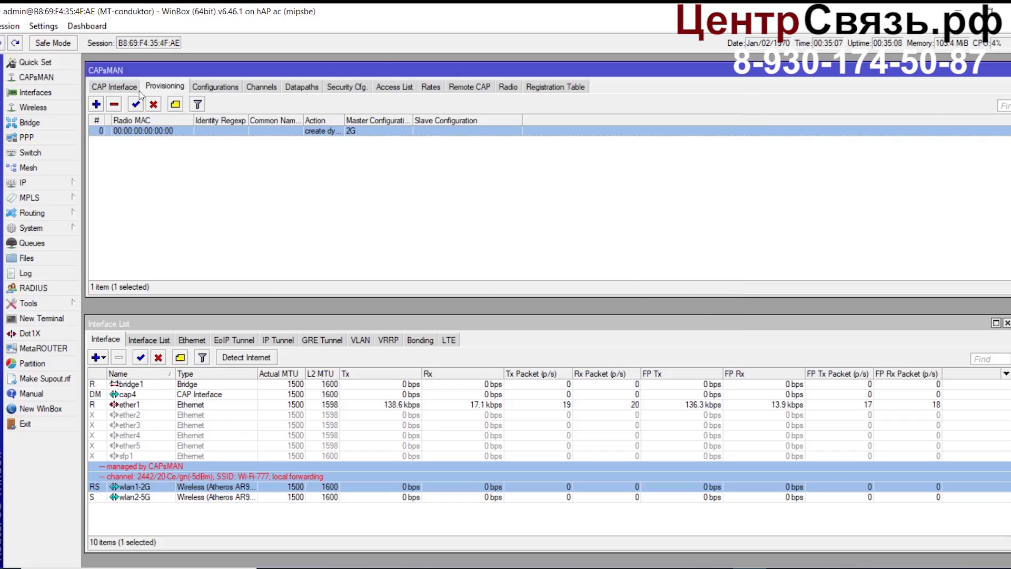
{"action": "left_click", "coordinate": [135, 88]}
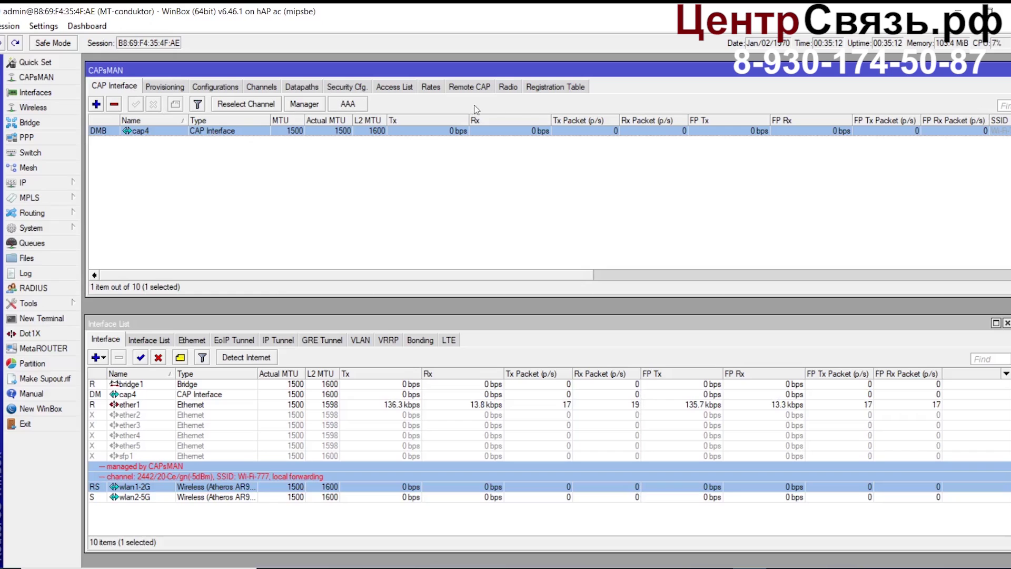
Step: Provision the radio again from the Radio list so its CAP interface becomes MikroTik-1
{"action": "left_click", "coordinate": [515, 88]}
{"action": "left_click", "coordinate": [552, 88]}
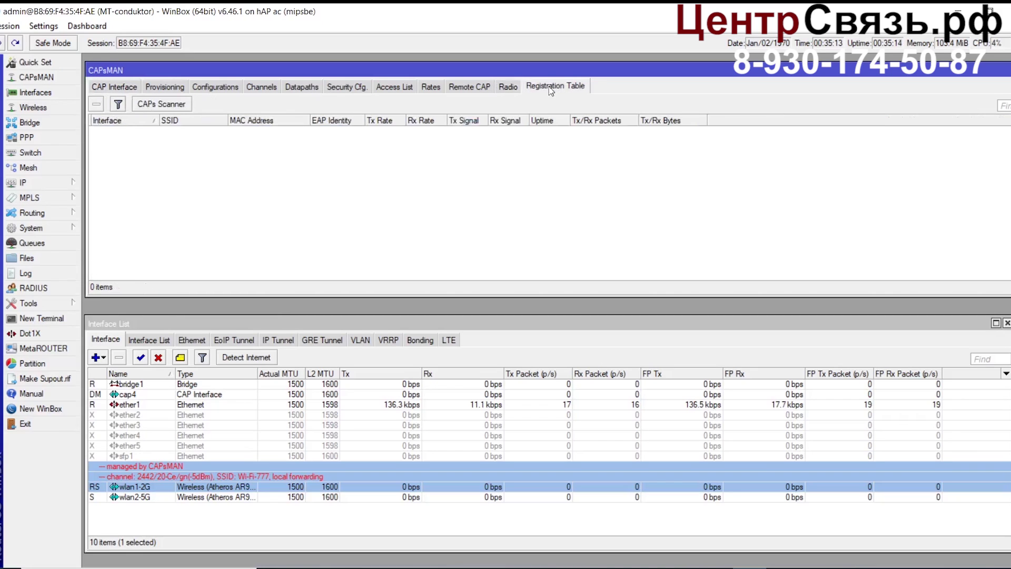
{"action": "left_click", "coordinate": [514, 88]}
{"action": "left_click", "coordinate": [472, 89]}
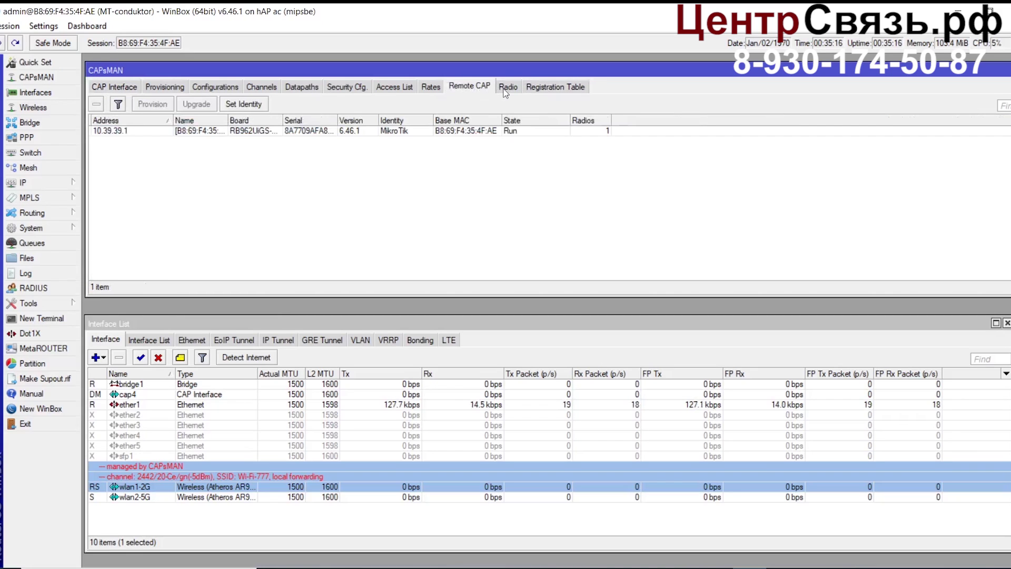
{"action": "left_click", "coordinate": [506, 91]}
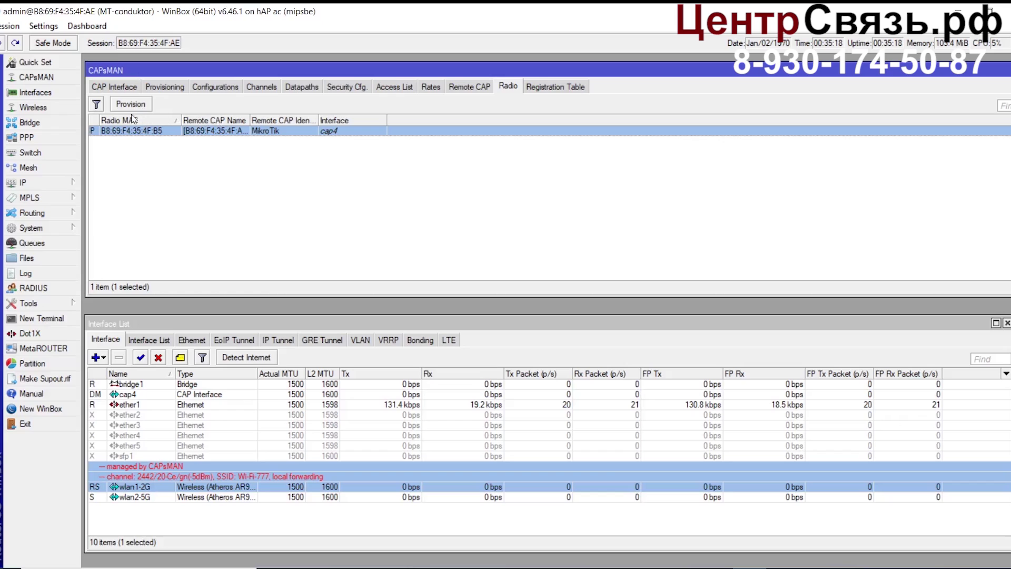
{"action": "left_click", "coordinate": [145, 104]}
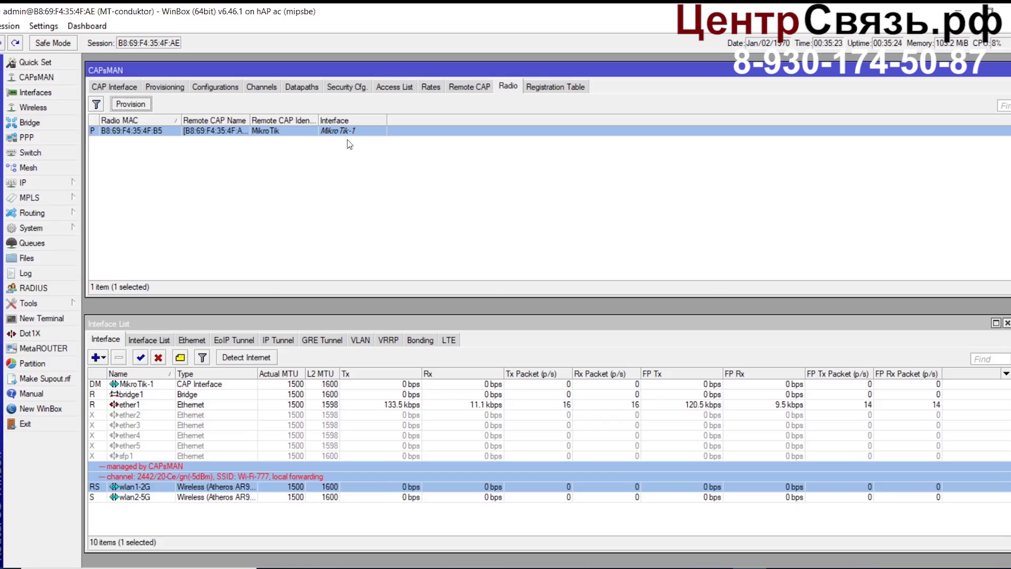
{"action": "left_click", "coordinate": [122, 87]}
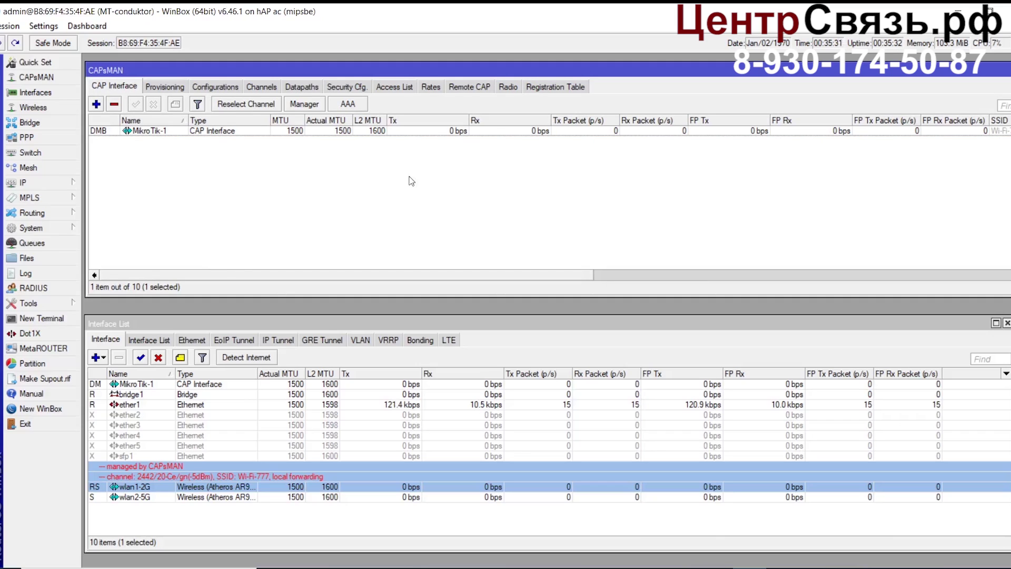
Step: Restart CAPsMAN by disabling and re-enabling it in the Manager settings
{"action": "left_click", "coordinate": [303, 105]}
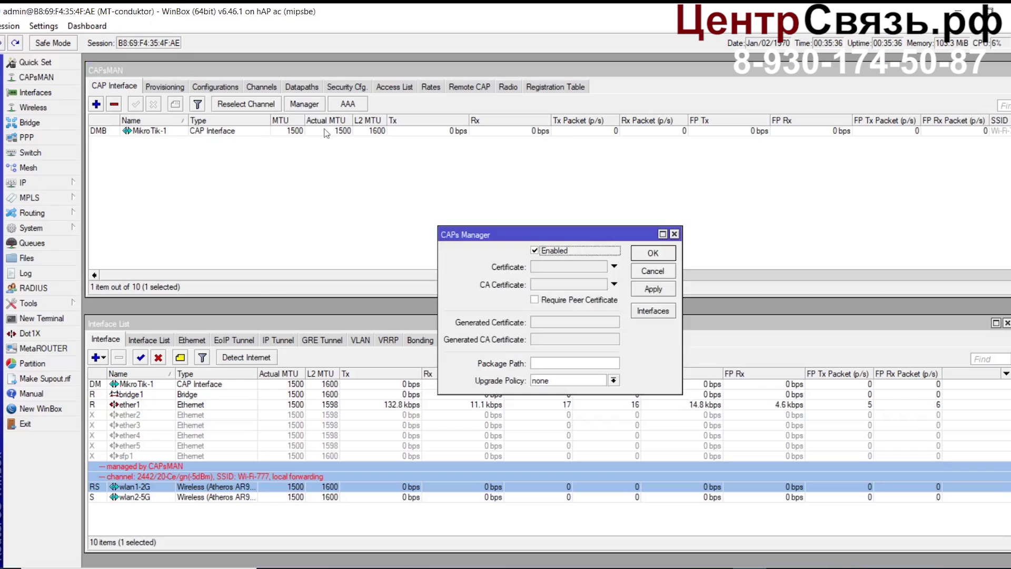
{"action": "left_click", "coordinate": [543, 254]}
{"action": "left_click", "coordinate": [664, 287]}
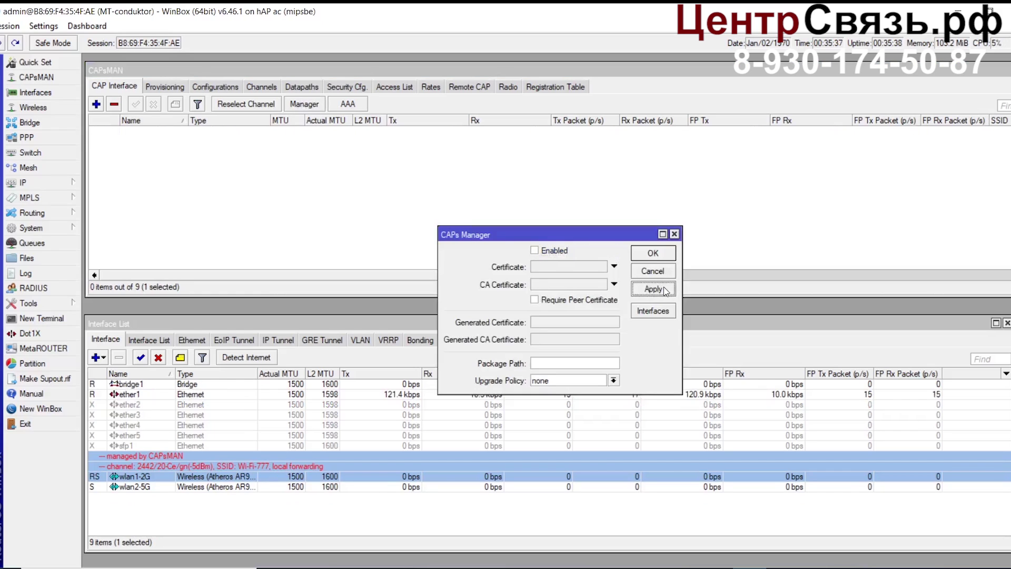
{"action": "left_click", "coordinate": [544, 252]}
{"action": "left_click", "coordinate": [654, 289]}
{"action": "left_click", "coordinate": [654, 253]}
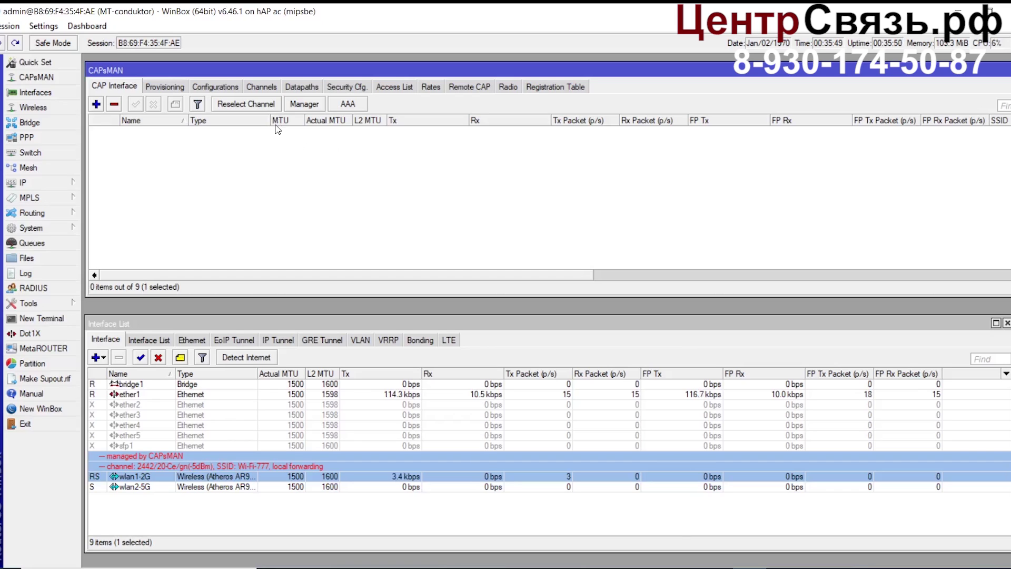
Step: Provision the 2.4G radio again and confirm the CAP interface is now MT-conduktor-1
{"action": "left_click", "coordinate": [172, 88]}
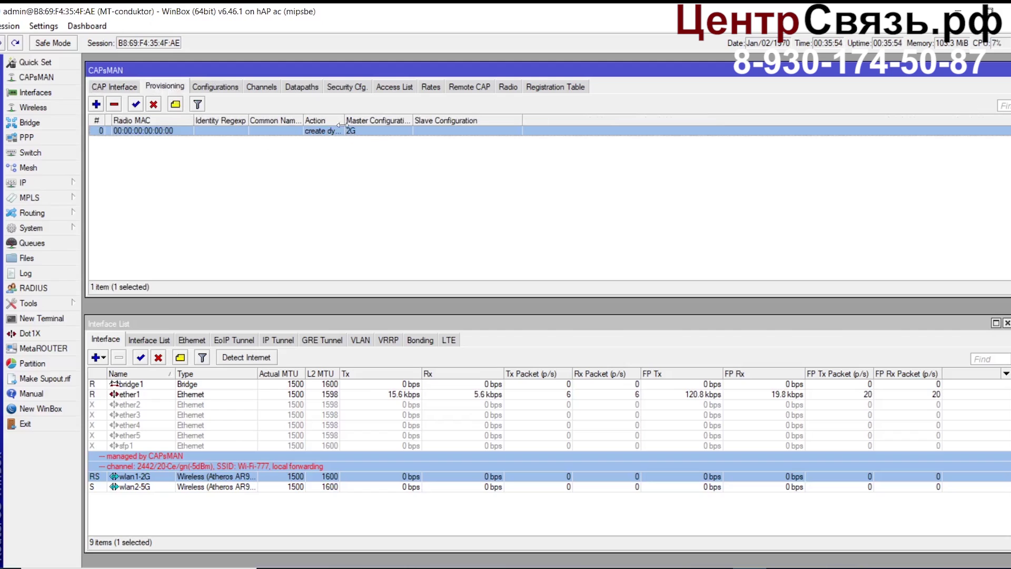
{"action": "left_click", "coordinate": [133, 87]}
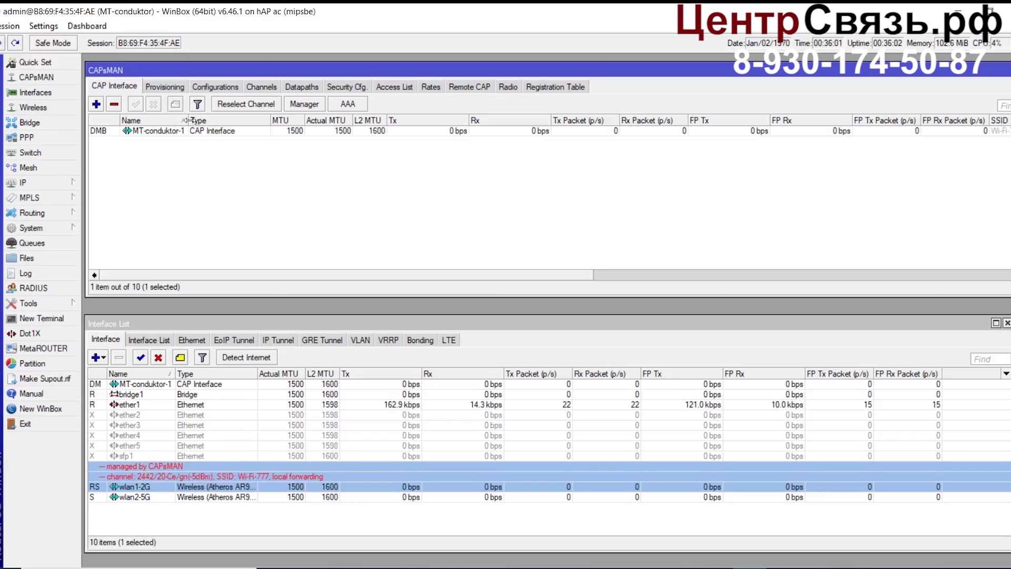
{"action": "left_click_drag", "start_coordinate": [190, 120], "coordinate": [207, 124]}
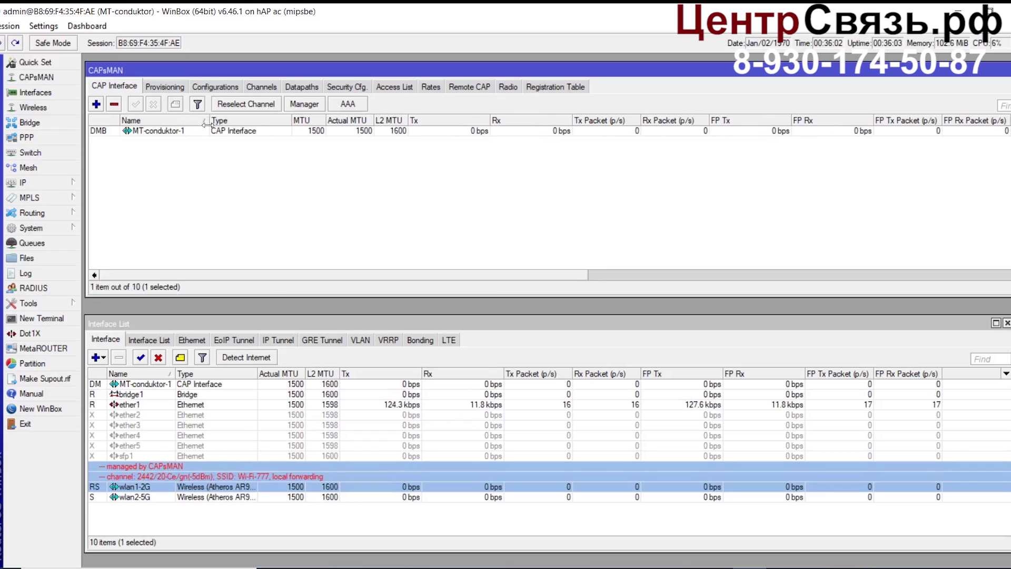
{"action": "left_click", "coordinate": [170, 132]}
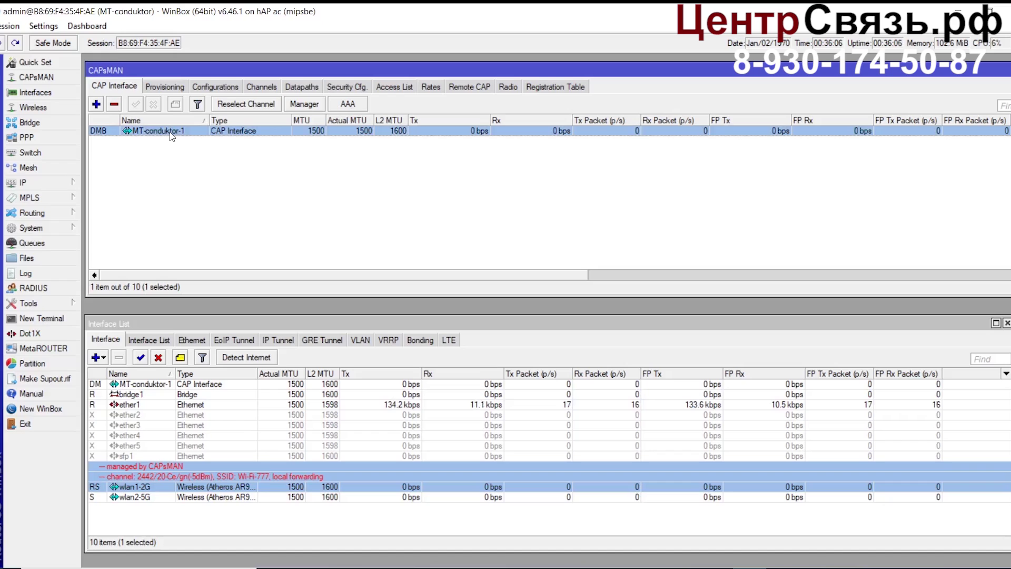
{"action": "left_click", "coordinate": [507, 87]}
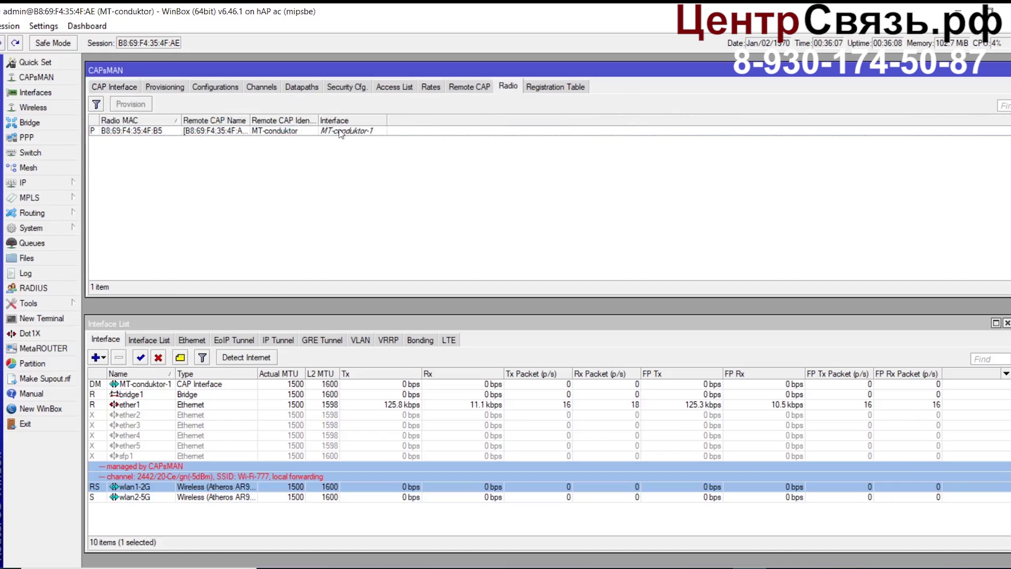
{"action": "left_click", "coordinate": [329, 132]}
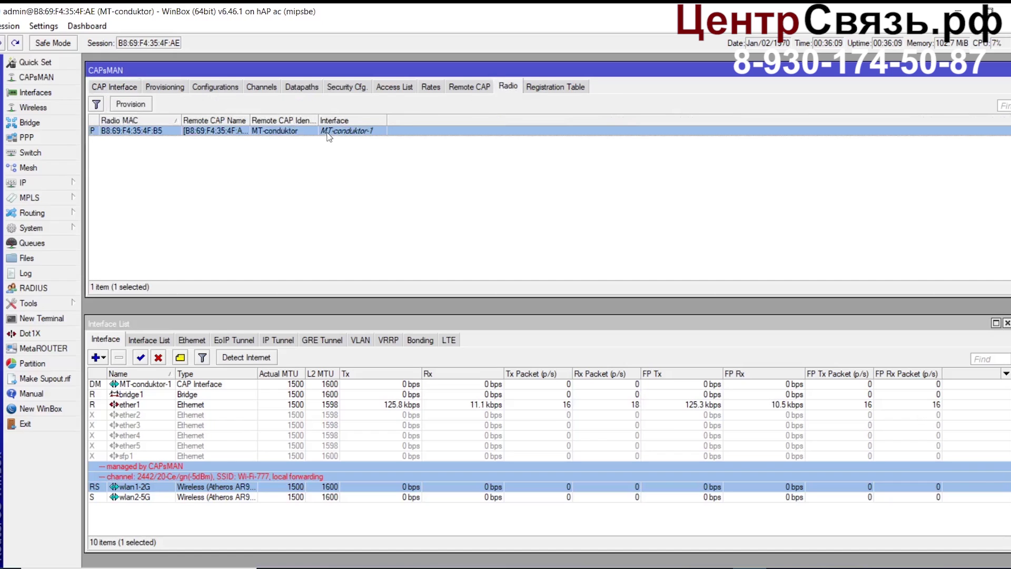
{"action": "left_click", "coordinate": [141, 104]}
{"action": "left_click", "coordinate": [131, 87]}
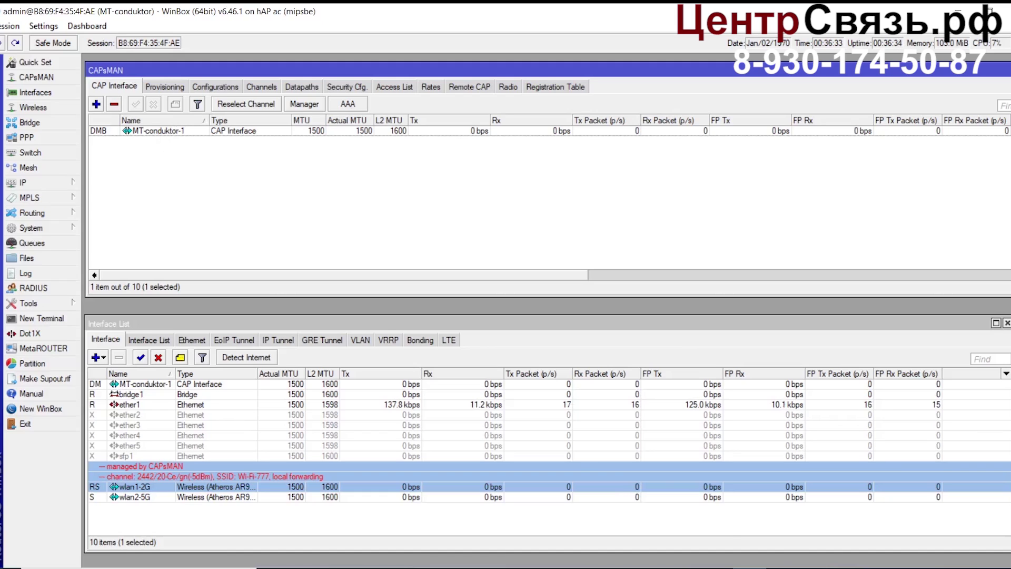
{"action": "right_click", "coordinate": [749, 567]}
{"action": "left_click", "coordinate": [700, 507]}
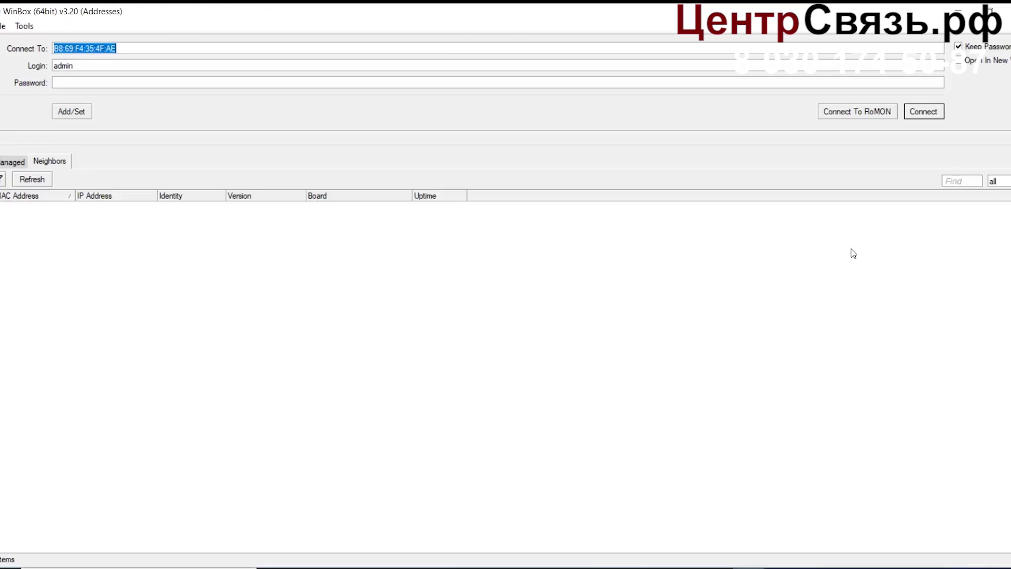
{"action": "left_click", "coordinate": [30, 181]}
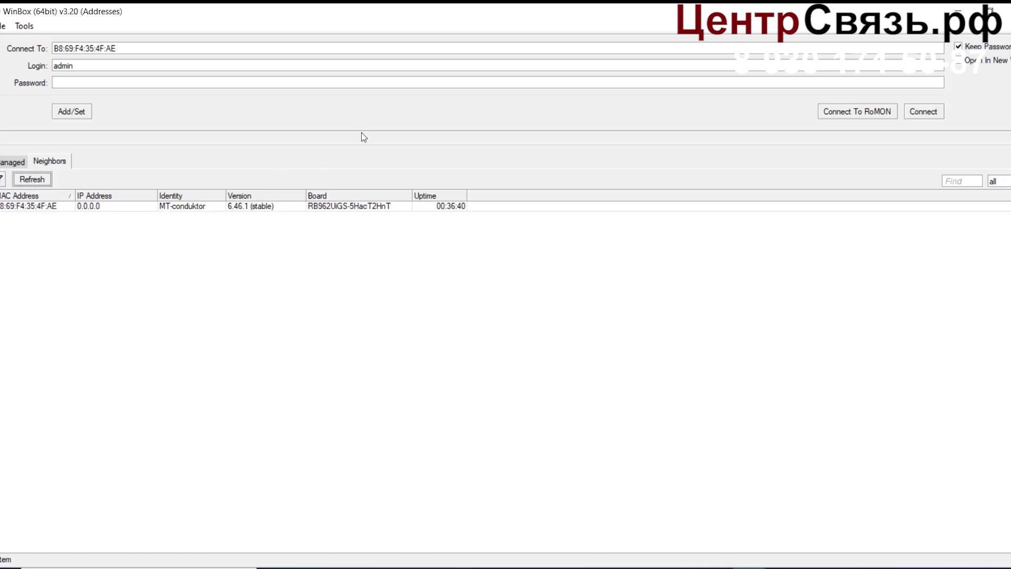
{"action": "double_click", "coordinate": [31, 206]}
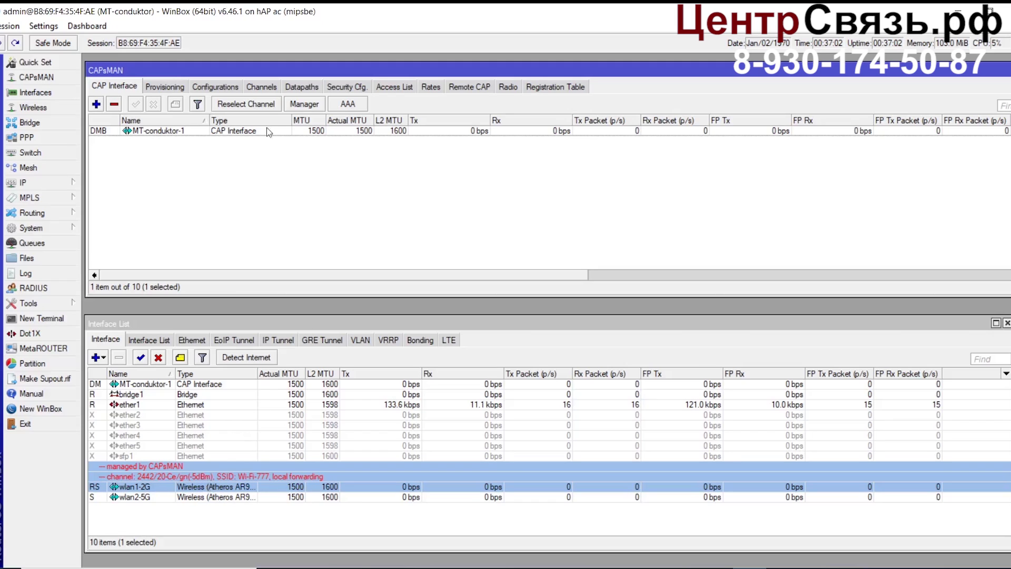
Step: Inspect the wlan1-2G port in Bridge > Ports, then close the Bridge window
{"action": "left_click", "coordinate": [273, 87]}
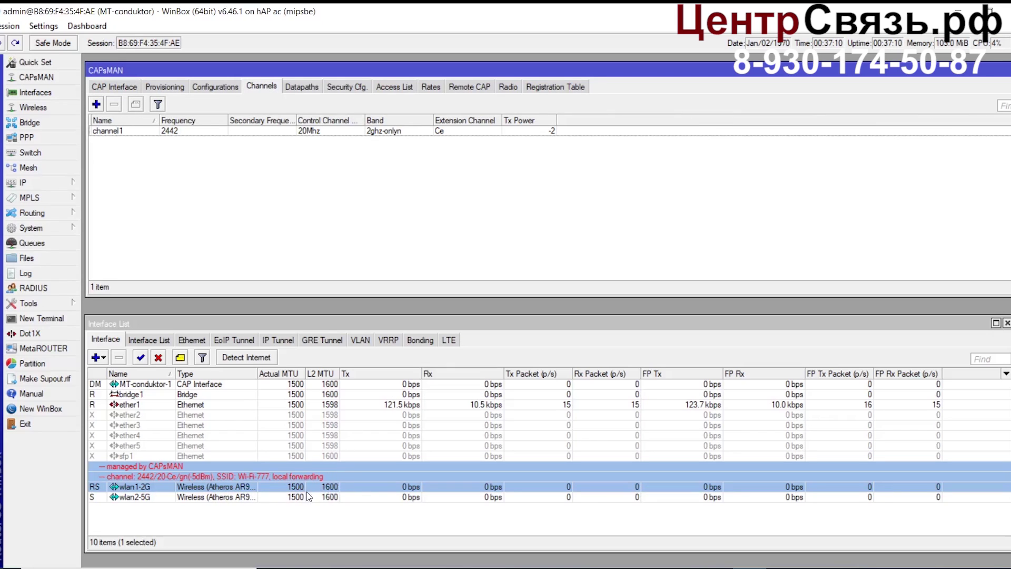
{"action": "left_click", "coordinate": [30, 122]}
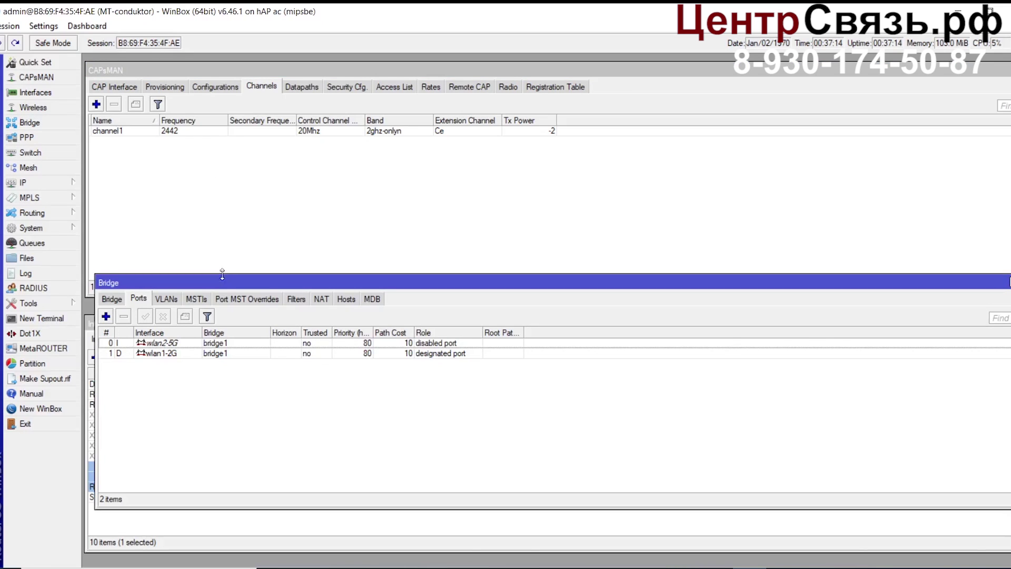
{"action": "left_click", "coordinate": [152, 357]}
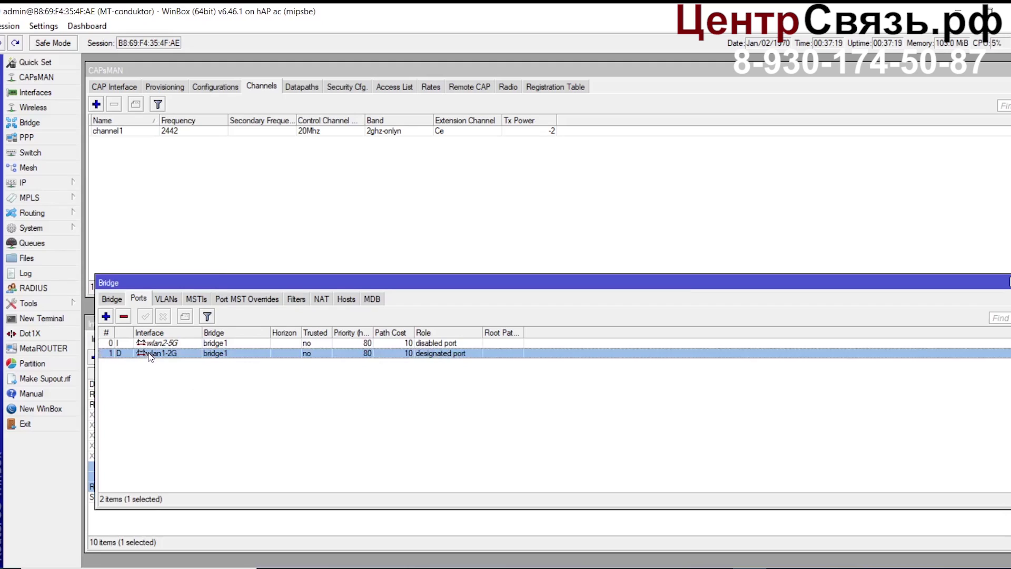
{"action": "left_click", "coordinate": [117, 299]}
{"action": "left_click", "coordinate": [146, 299]}
{"action": "left_click", "coordinate": [1010, 283]}
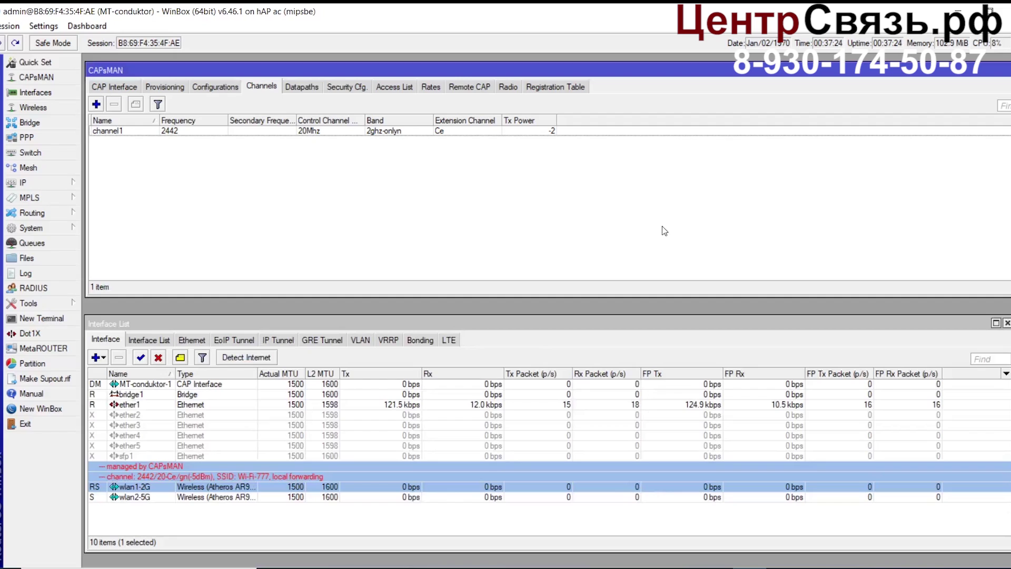
Step: Close the Interface List and reopen CAPsMAN showing the Channels list
{"action": "left_click", "coordinate": [1008, 324]}
{"action": "left_click", "coordinate": [1008, 323]}
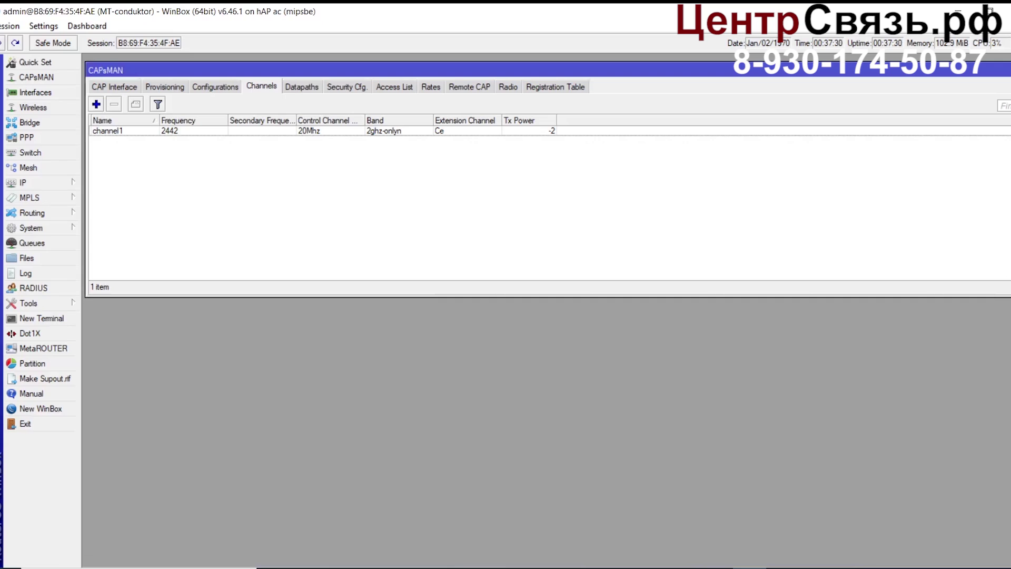
{"action": "left_click", "coordinate": [1005, 70]}
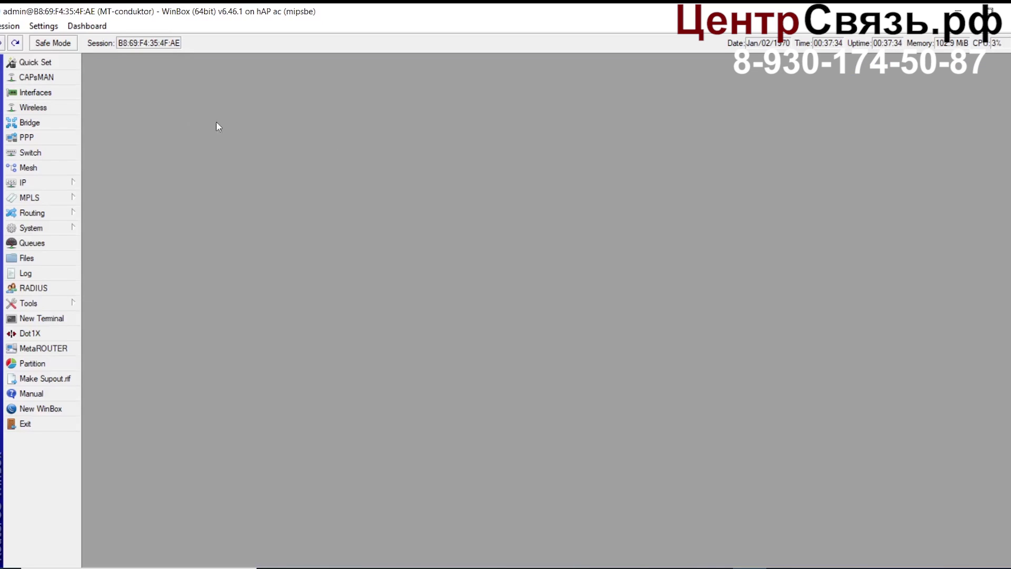
{"action": "left_click", "coordinate": [31, 78]}
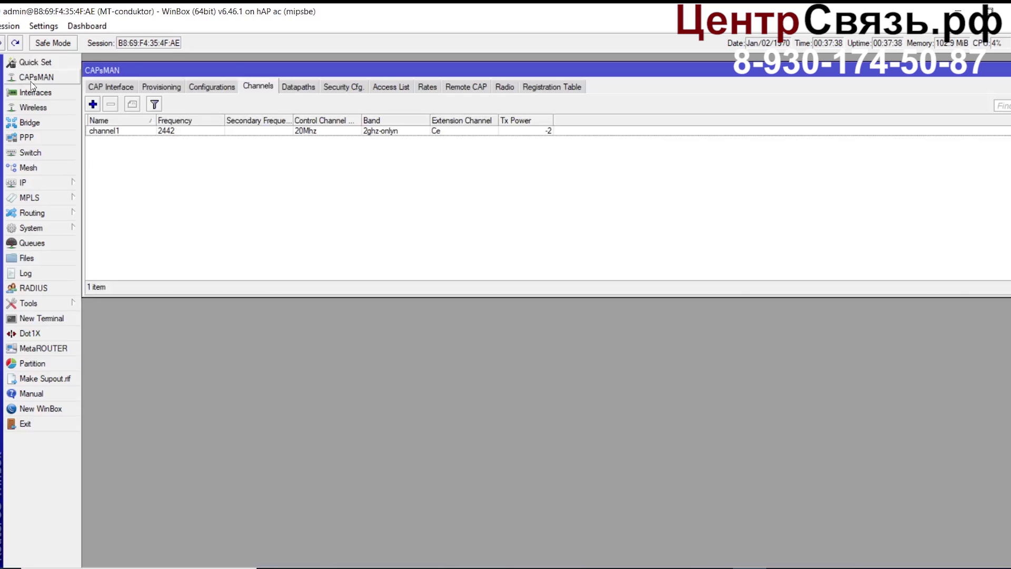
Step: Open the phone's registration table entry and the DHCP server's lease list
{"action": "left_click", "coordinate": [559, 87]}
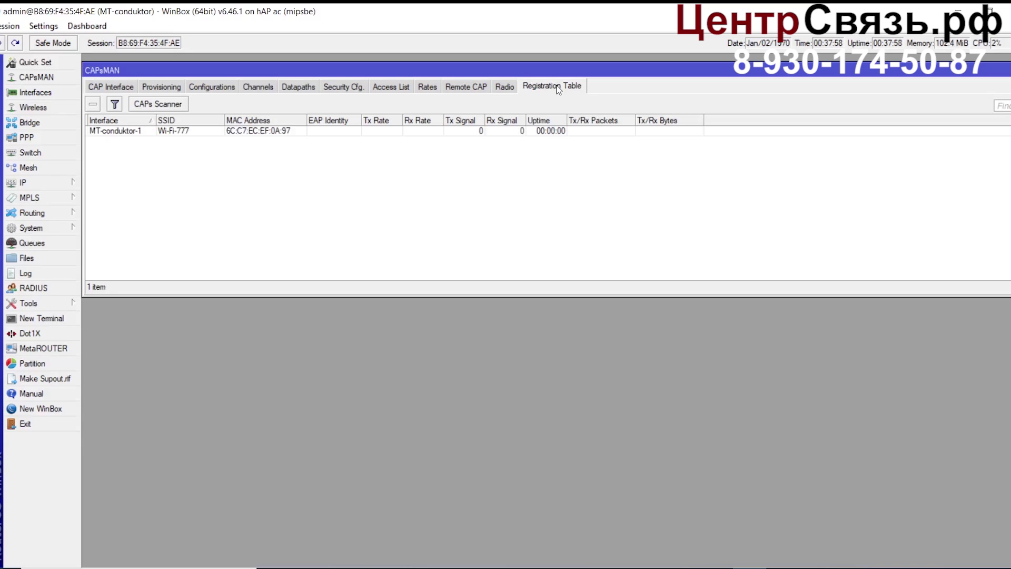
{"action": "double_click", "coordinate": [265, 132]}
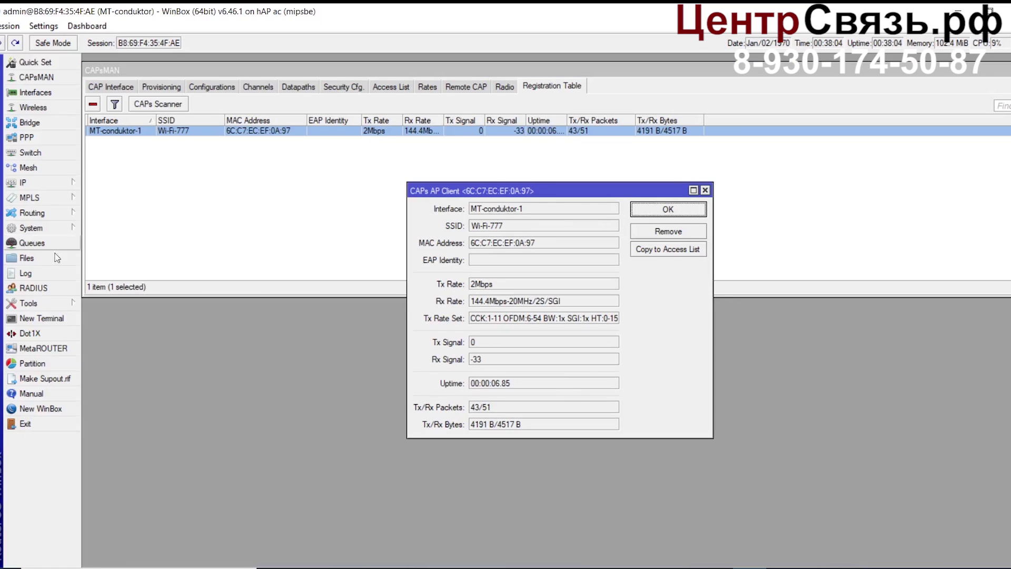
{"action": "left_click", "coordinate": [43, 188]}
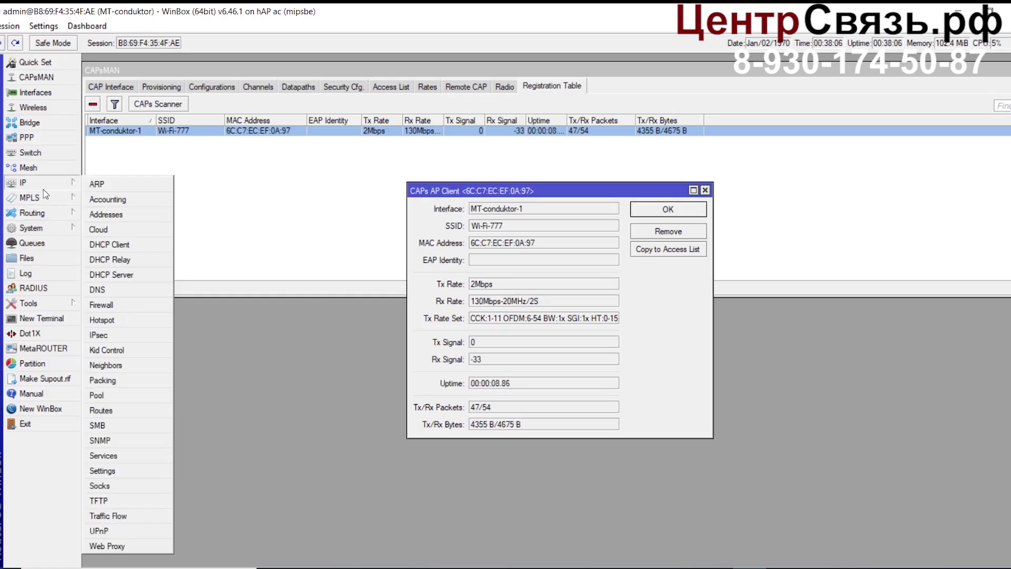
{"action": "left_click", "coordinate": [111, 274]}
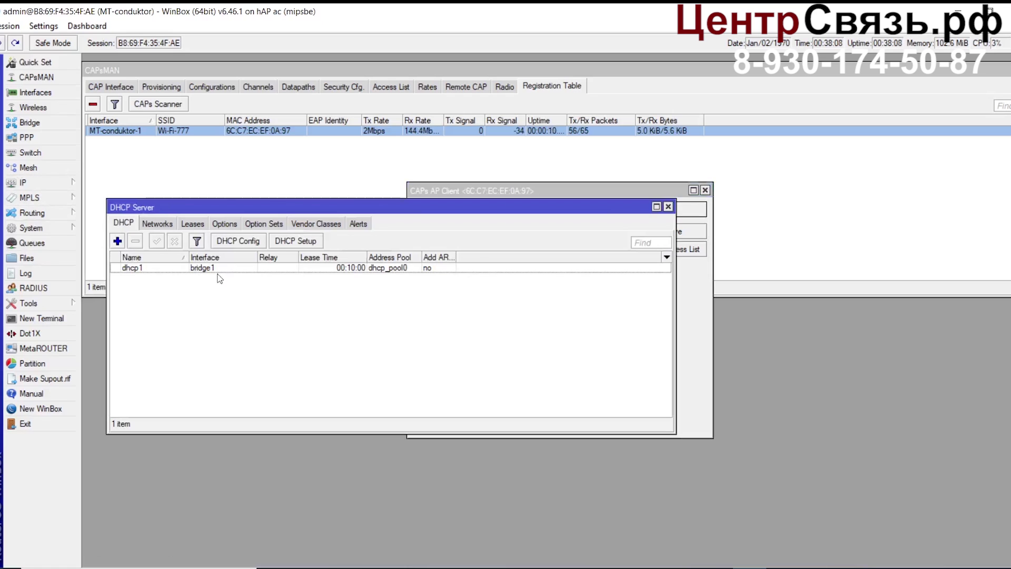
{"action": "left_click", "coordinate": [192, 223]}
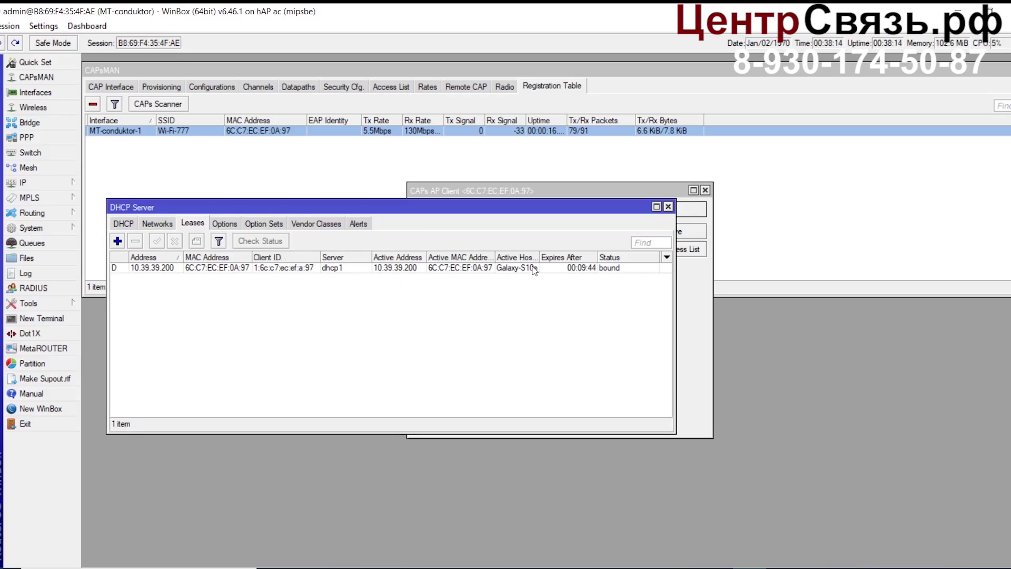
Step: Compare the phone's DHCP lease with its MT-conduktor-1 client details, then close both windows
{"action": "left_click_drag", "start_coordinate": [538, 257], "coordinate": [571, 258]}
{"action": "left_click_drag", "start_coordinate": [534, 212], "coordinate": [536, 331]}
{"action": "left_click_drag", "start_coordinate": [577, 188], "coordinate": [876, 173]}
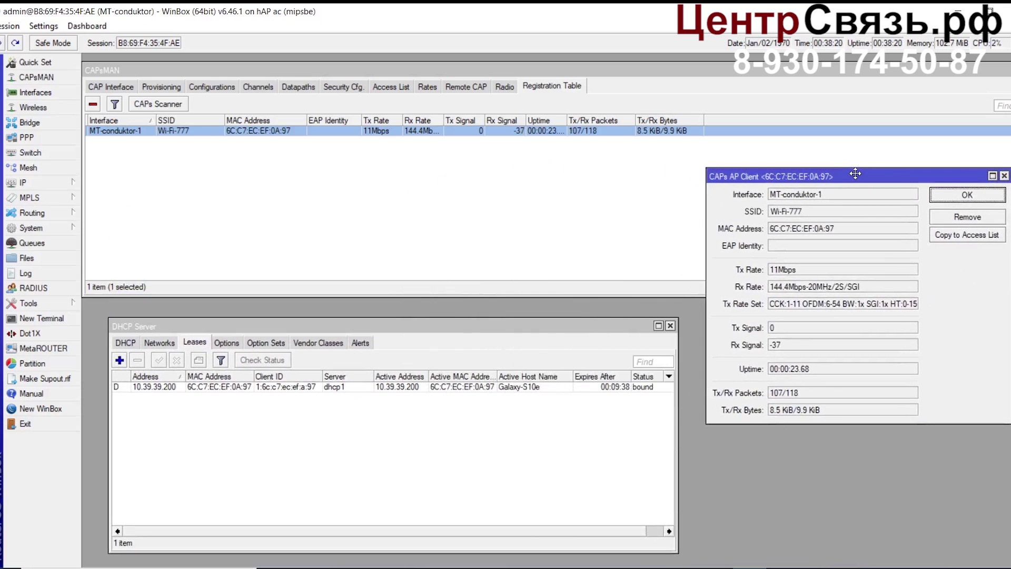
{"action": "left_click", "coordinate": [234, 394]}
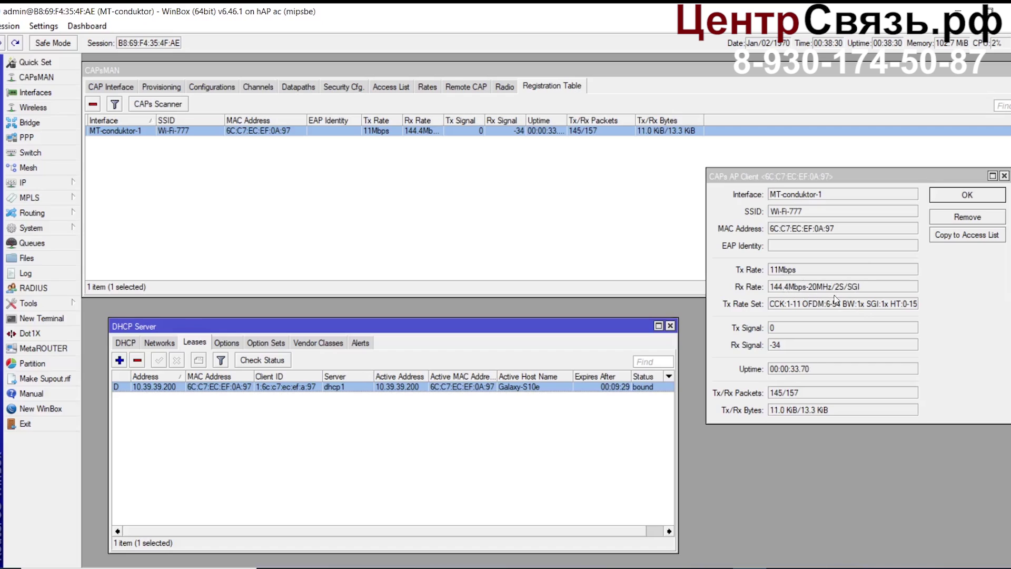
{"action": "left_click", "coordinate": [500, 191]}
{"action": "double_click", "coordinate": [504, 131]}
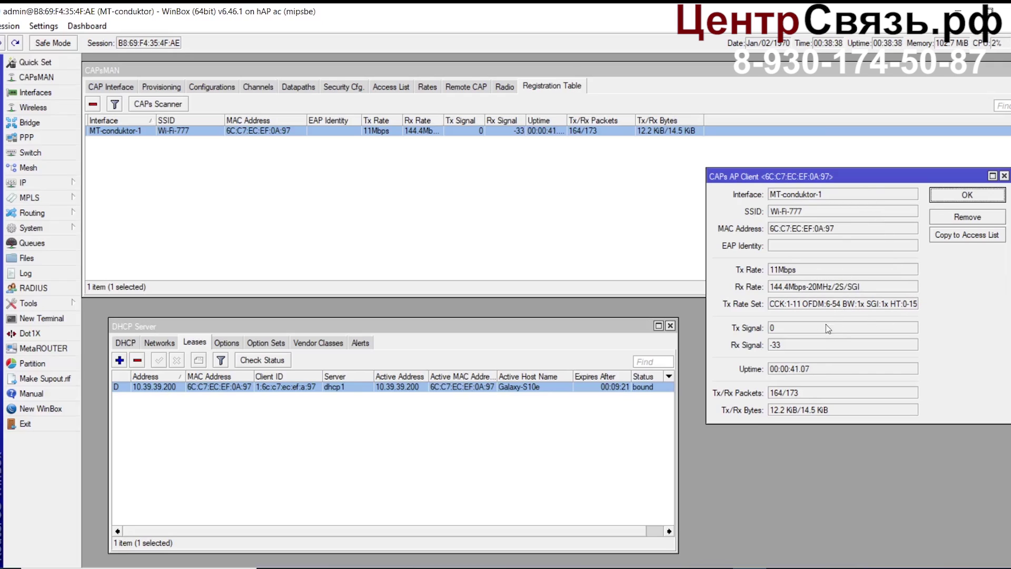
{"action": "left_click", "coordinate": [979, 200]}
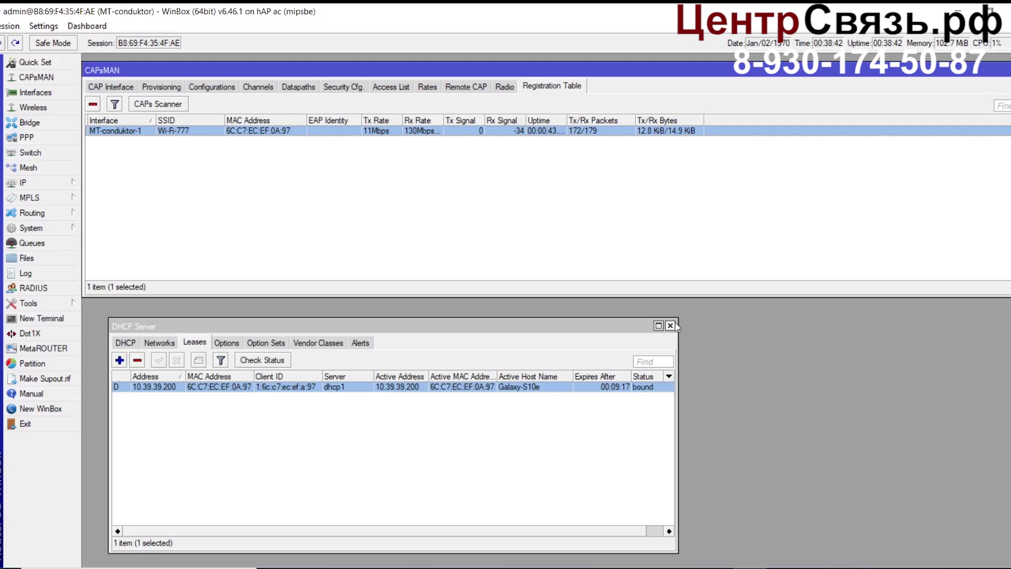
{"action": "left_click", "coordinate": [674, 324]}
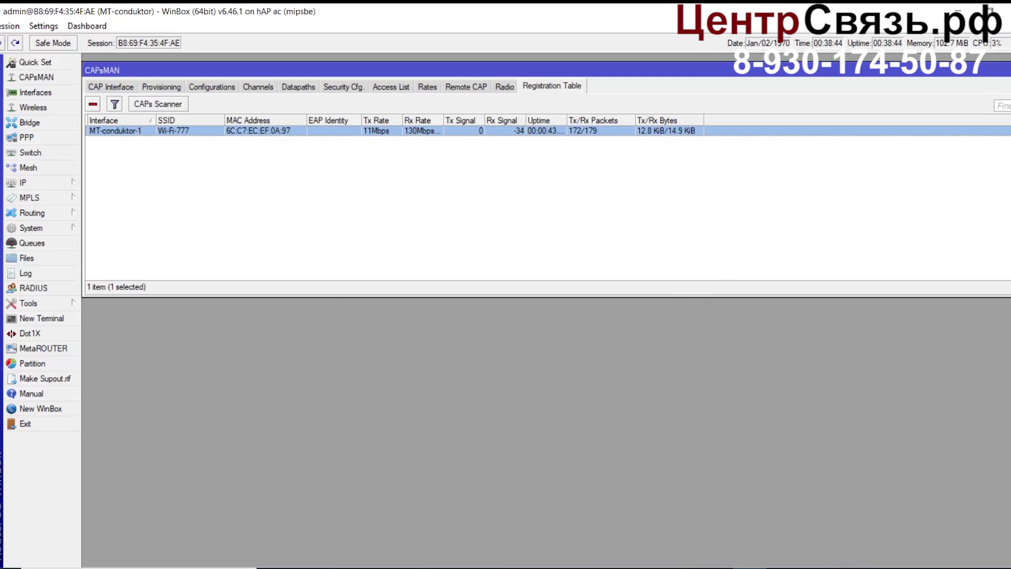
Step: Close the CAPsMAN window
{"action": "left_click", "coordinate": [927, 65]}
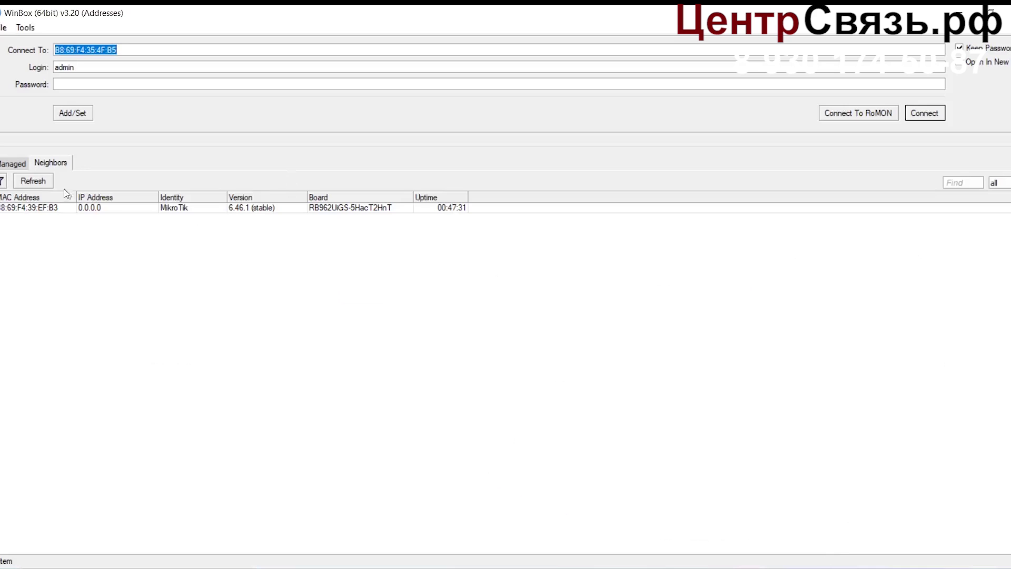
Step: Refresh the WinBox neighbours list and connect to the neighbouring MikroTik router
{"action": "left_click", "coordinate": [41, 182]}
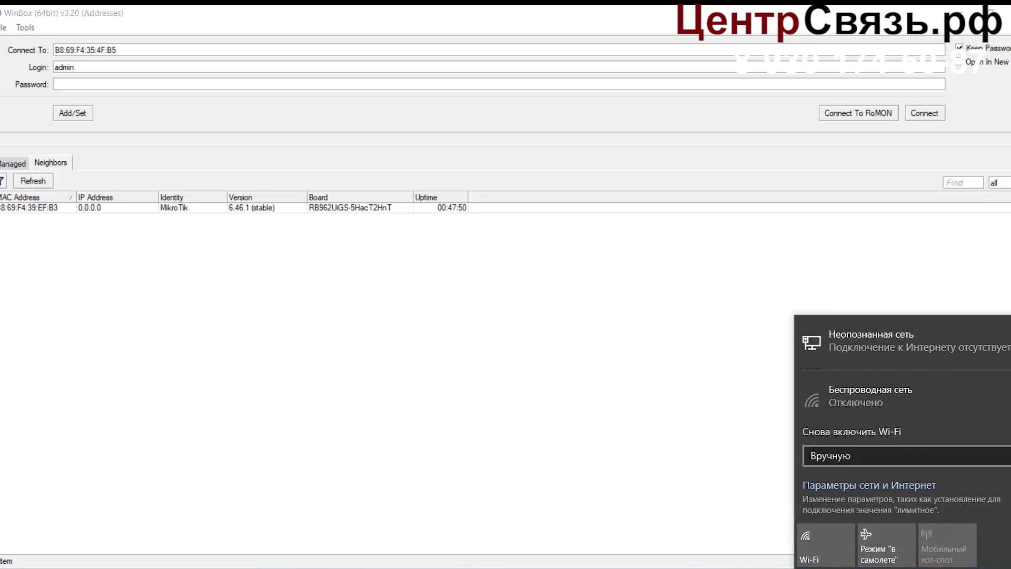
{"action": "left_click", "coordinate": [472, 377]}
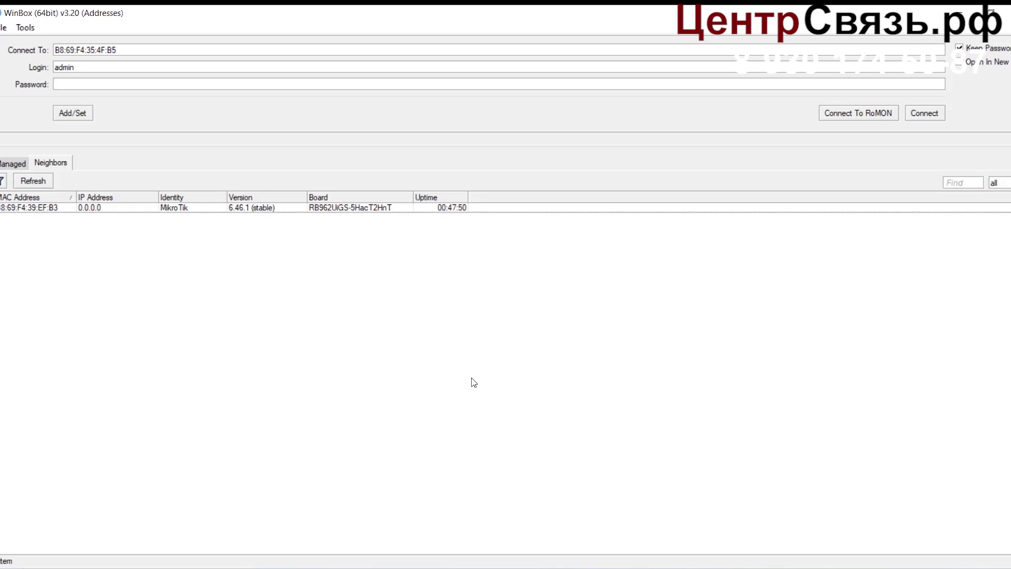
{"action": "left_click", "coordinate": [42, 182]}
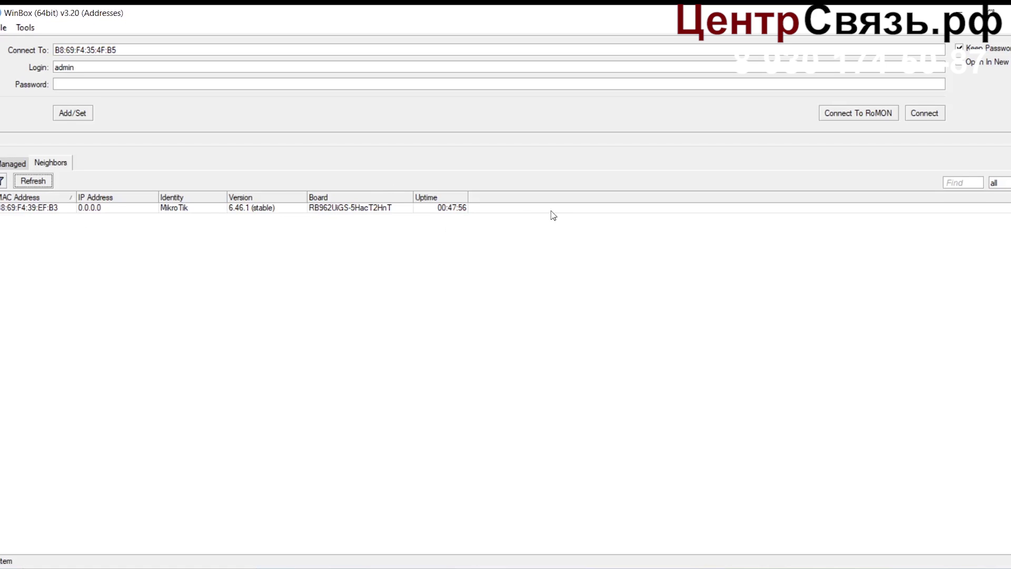
{"action": "left_click", "coordinate": [43, 208]}
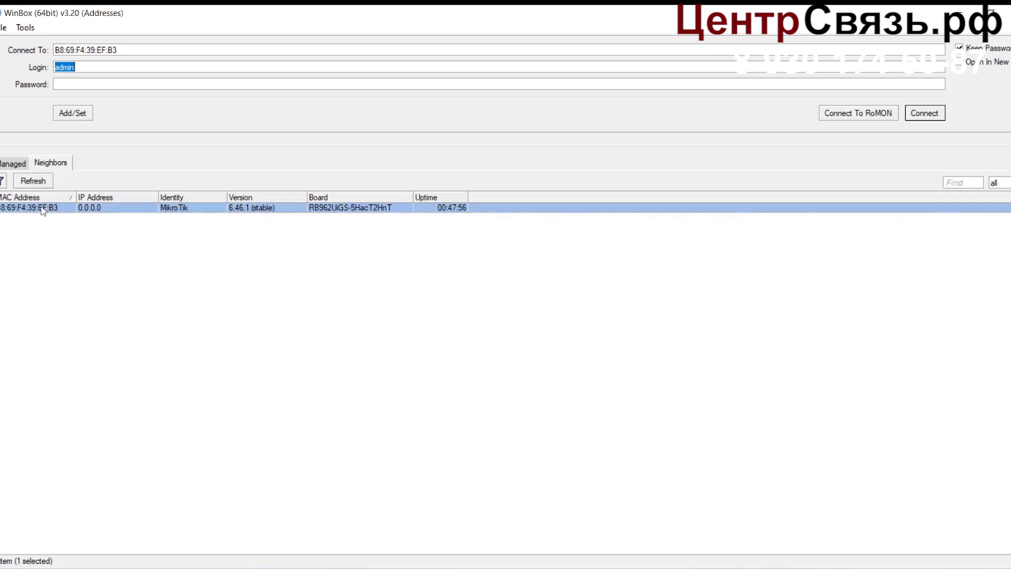
{"action": "left_click", "coordinate": [925, 115]}
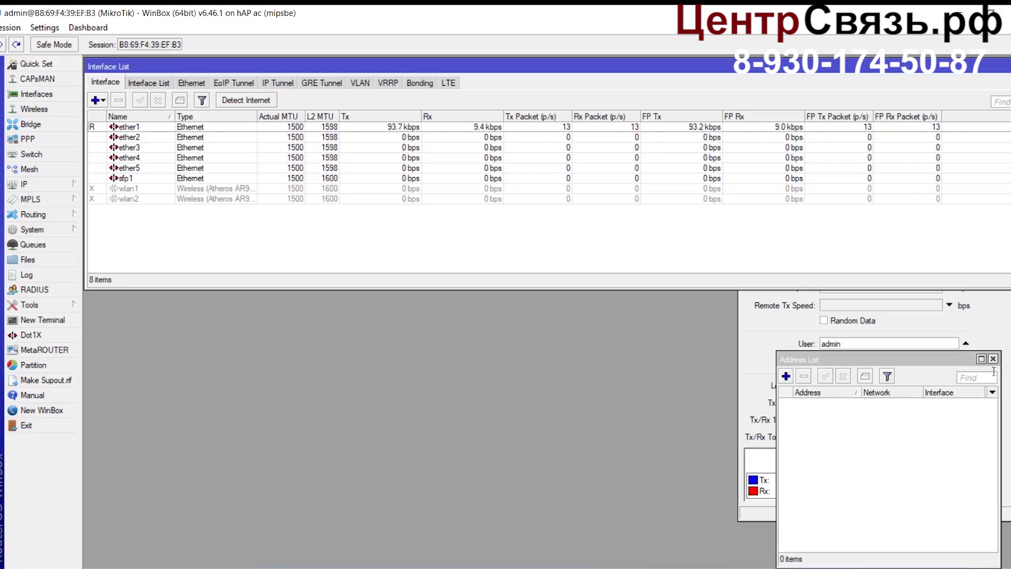
Step: Close the Address List and Bandwidth Test windows, leaving the Interface List open
{"action": "left_click", "coordinate": [992, 358]}
{"action": "left_click", "coordinate": [994, 339]}
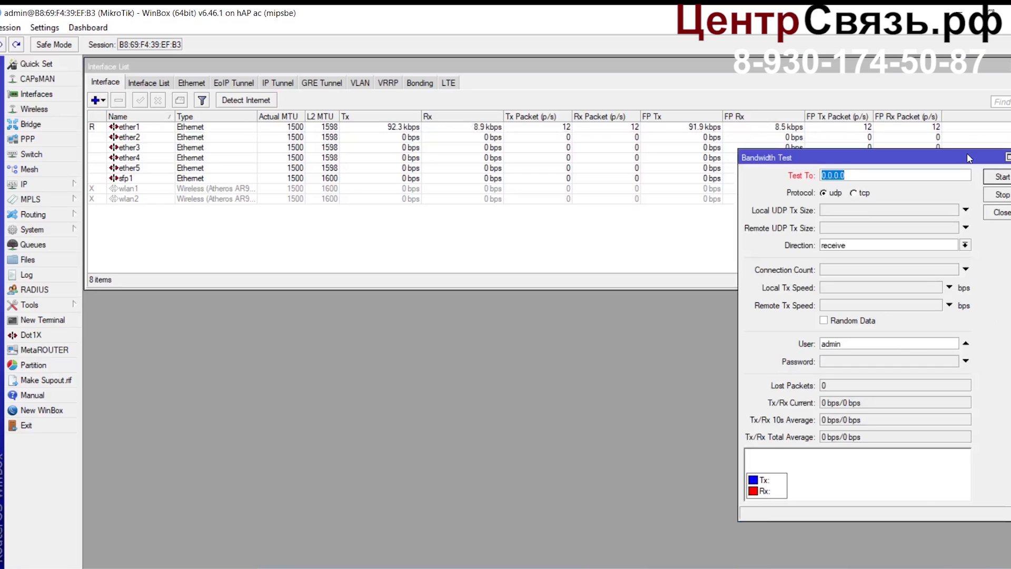
{"action": "left_click", "coordinate": [1008, 157]}
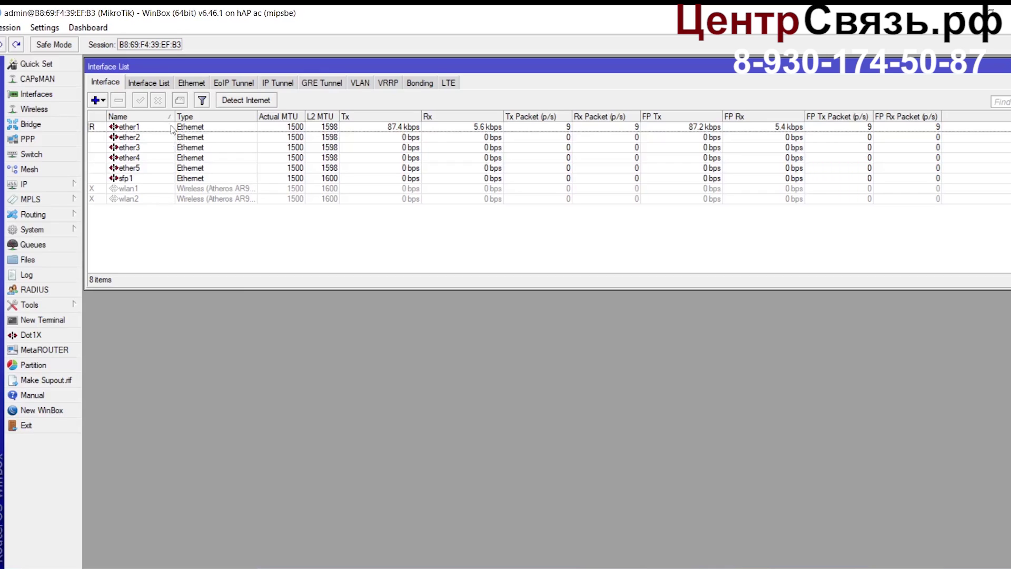
Step: Add a new bridge, bridge1, with STP protocol mode set to none
{"action": "left_click", "coordinate": [52, 128]}
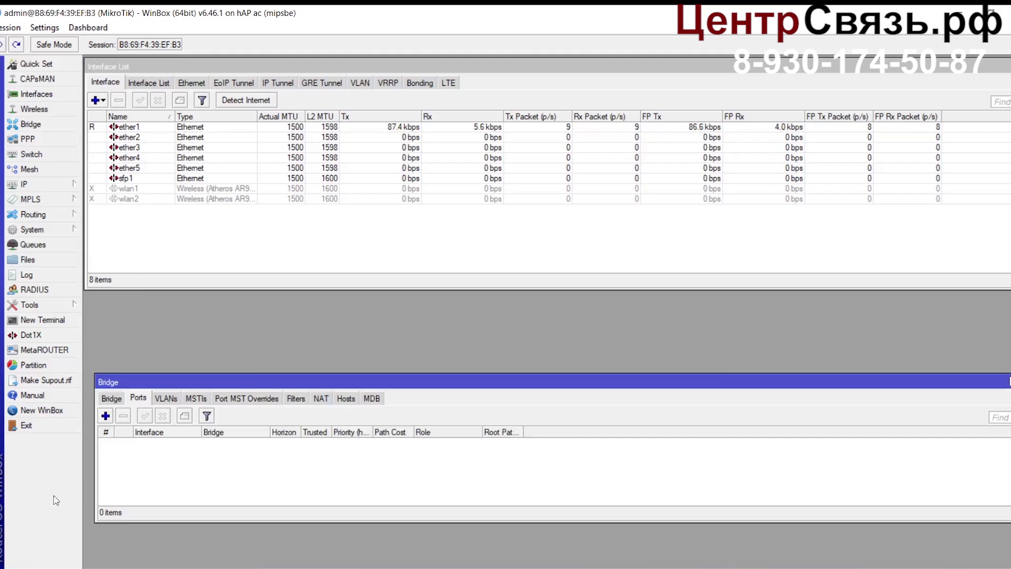
{"action": "left_click", "coordinate": [113, 399]}
{"action": "left_click", "coordinate": [107, 416]}
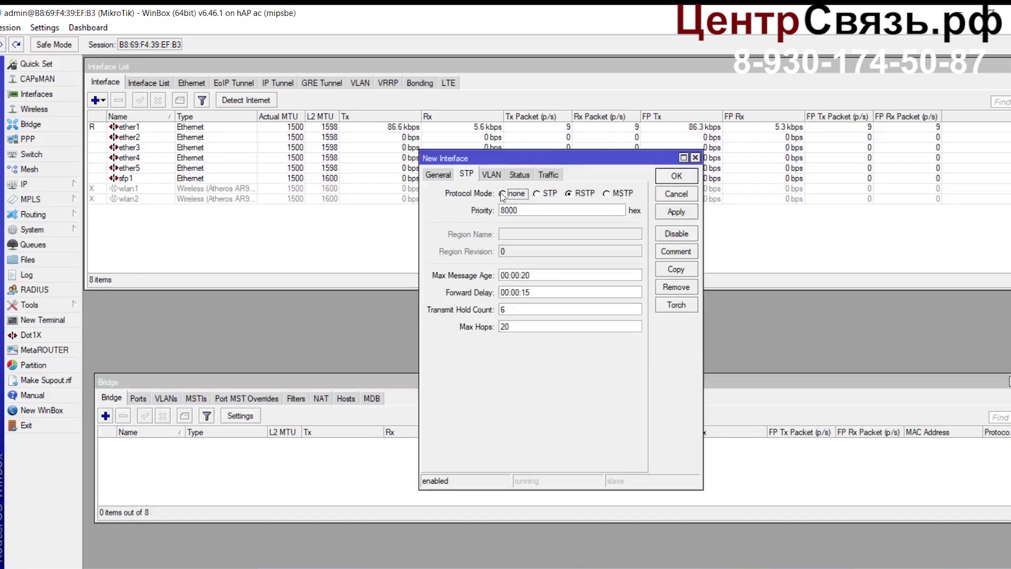
{"action": "left_click", "coordinate": [450, 175]}
{"action": "left_click", "coordinate": [466, 176]}
{"action": "left_click", "coordinate": [676, 212]}
{"action": "left_click", "coordinate": [685, 179]}
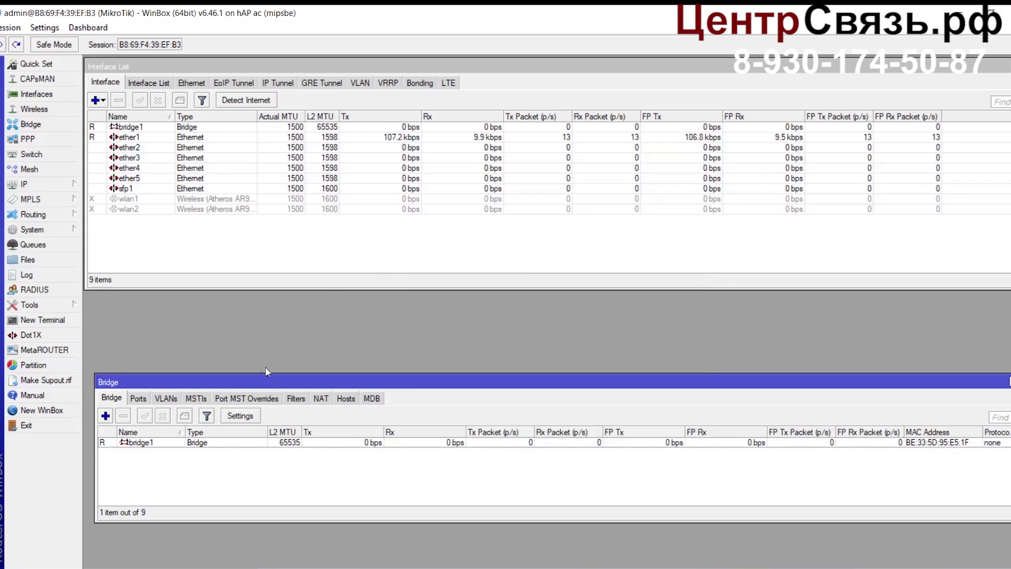
Step: Start adding a bridge port, then cancel it without choosing an interface
{"action": "left_click", "coordinate": [135, 398]}
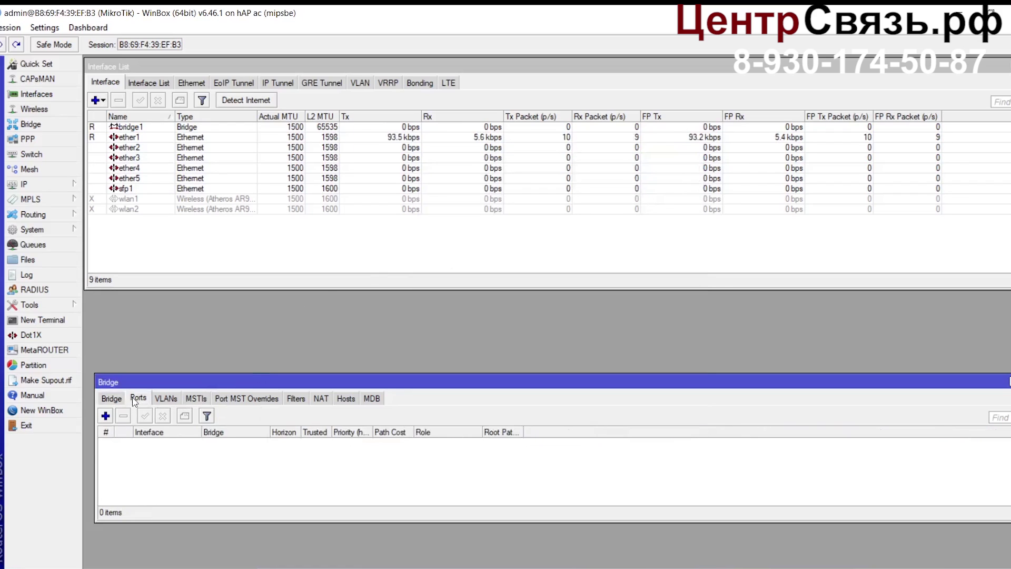
{"action": "left_click", "coordinate": [105, 416]}
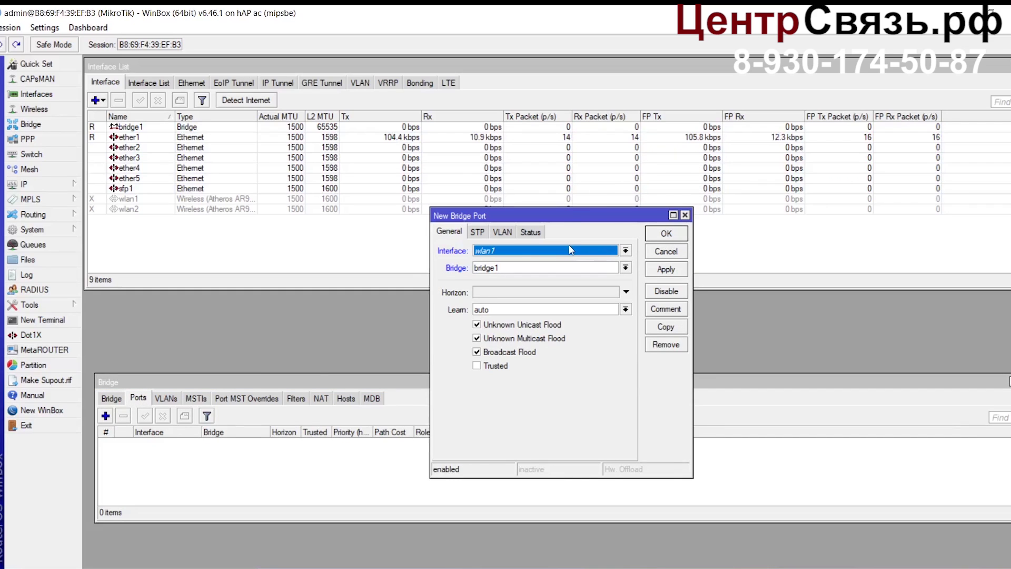
{"action": "left_click", "coordinate": [570, 250]}
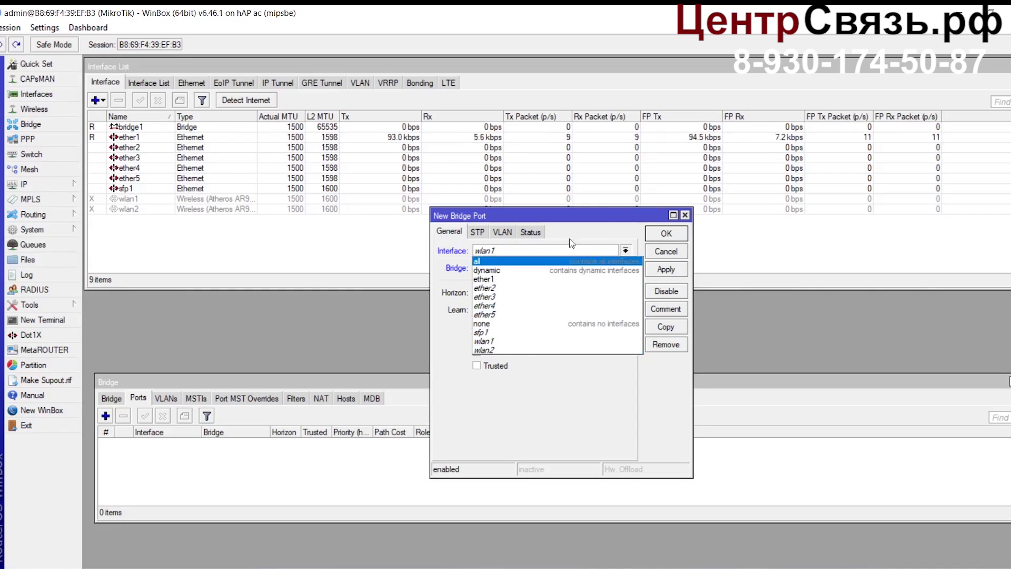
{"action": "left_click", "coordinate": [648, 237]}
{"action": "left_click", "coordinate": [662, 254]}
Step: Rename the wlan2 interface to wlan2-5G
{"action": "right_click", "coordinate": [155, 212]}
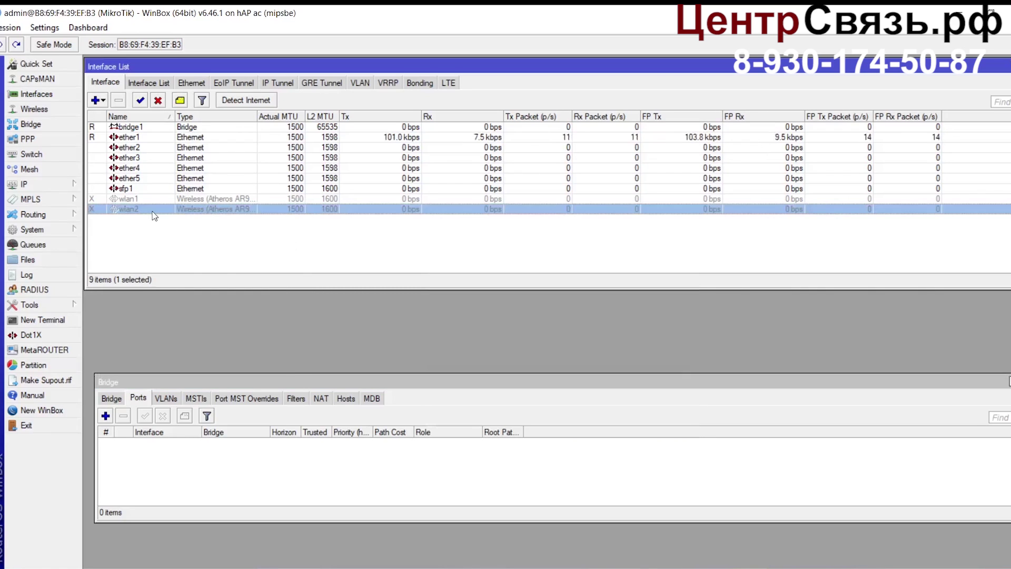
{"action": "double_click", "coordinate": [145, 208]}
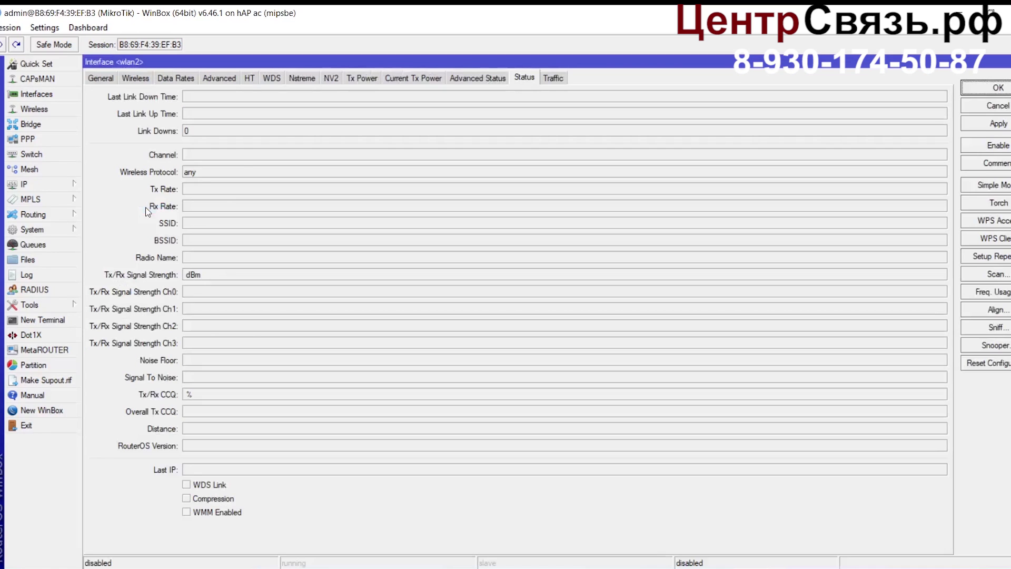
{"action": "left_click", "coordinate": [135, 78]}
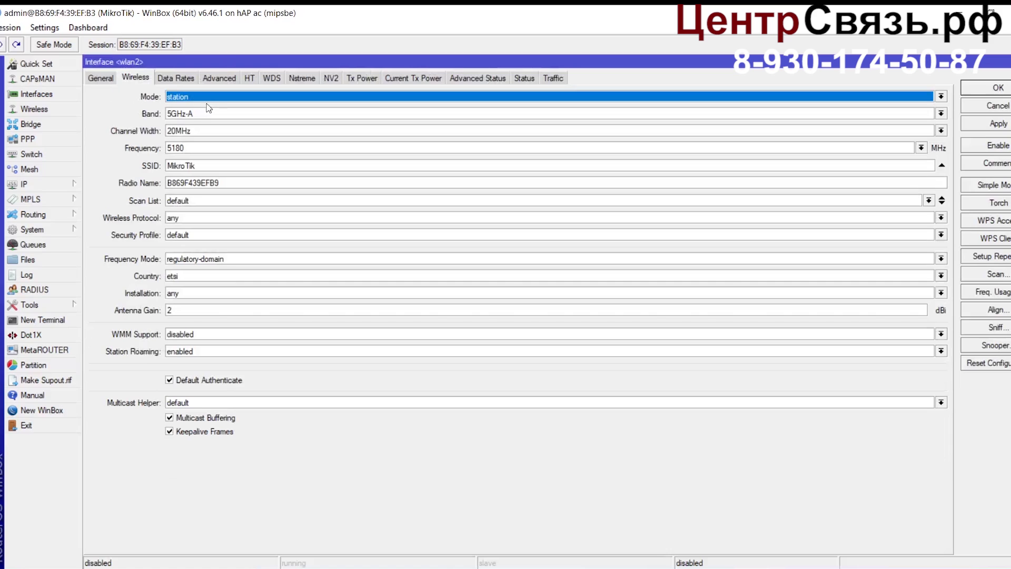
{"action": "left_click", "coordinate": [108, 79]}
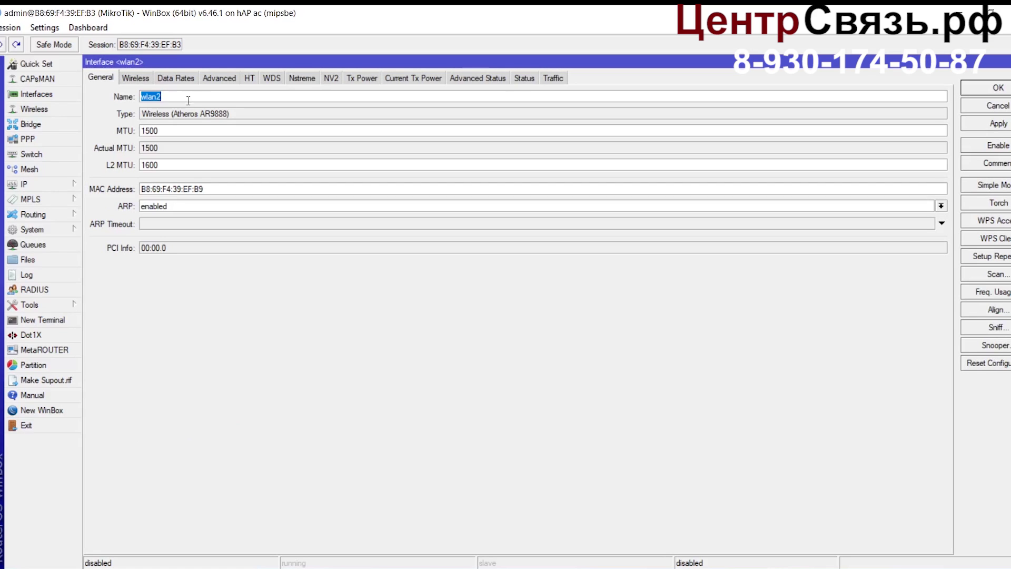
{"action": "type", "text": "-5G"}
{"action": "left_click", "coordinate": [989, 123]}
{"action": "left_click", "coordinate": [987, 94]}
Step: Rename the wlan1 interface to wlan1-2G
{"action": "double_click", "coordinate": [151, 196]}
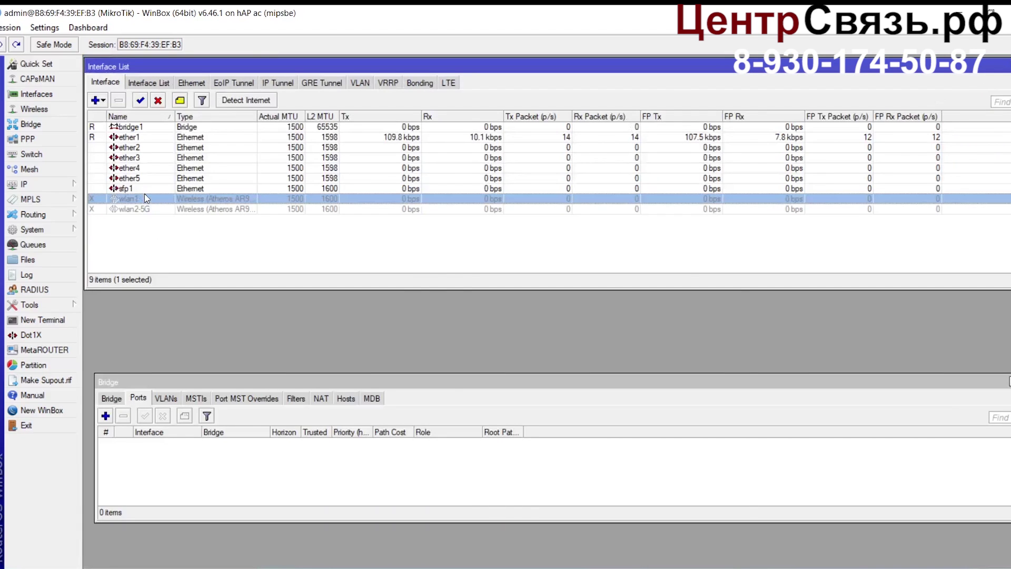
{"action": "left_click", "coordinate": [406, 83]}
{"action": "left_click", "coordinate": [407, 83]}
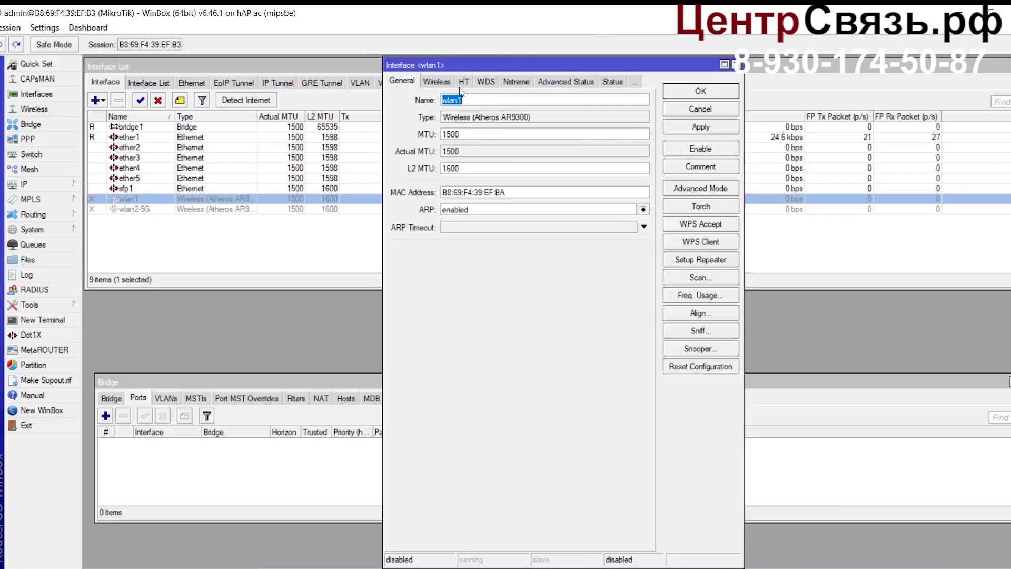
{"action": "left_click", "coordinate": [488, 103]}
{"action": "type", "text": "-2G"}
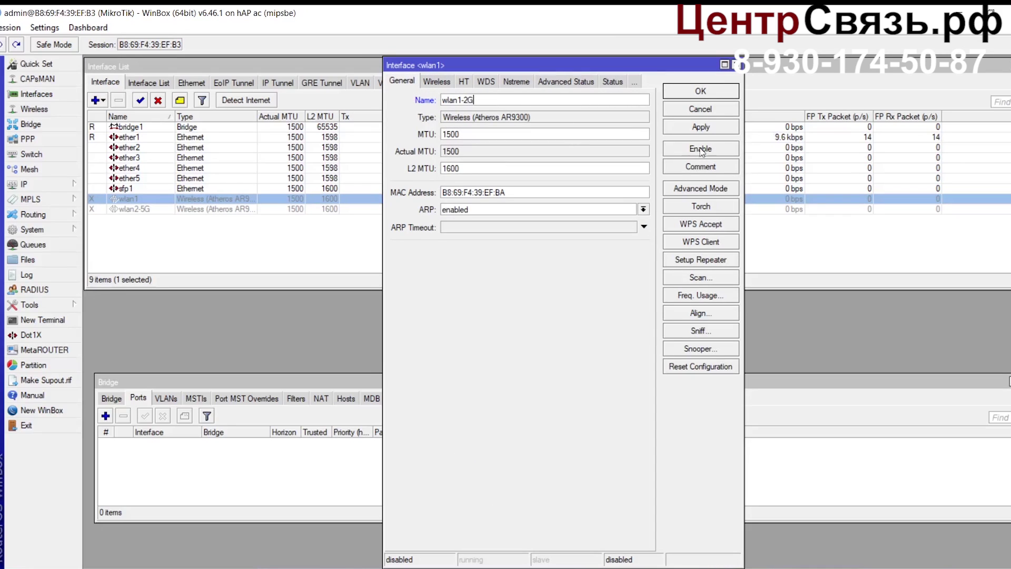
{"action": "left_click", "coordinate": [696, 130]}
{"action": "left_click", "coordinate": [701, 92]}
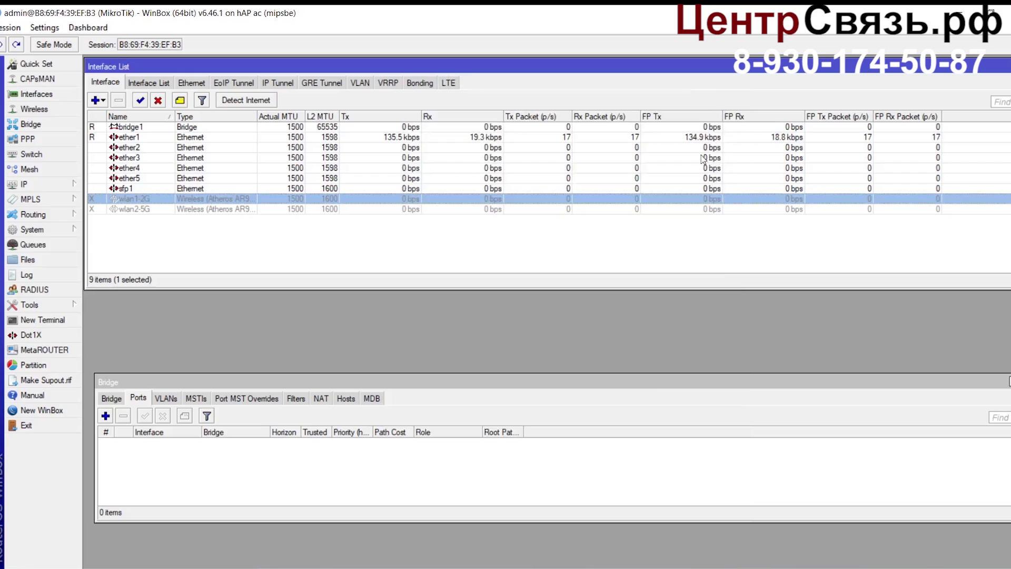
Step: Add a bridge port with interface wlan2-5G on bridge1
{"action": "left_click", "coordinate": [105, 420]}
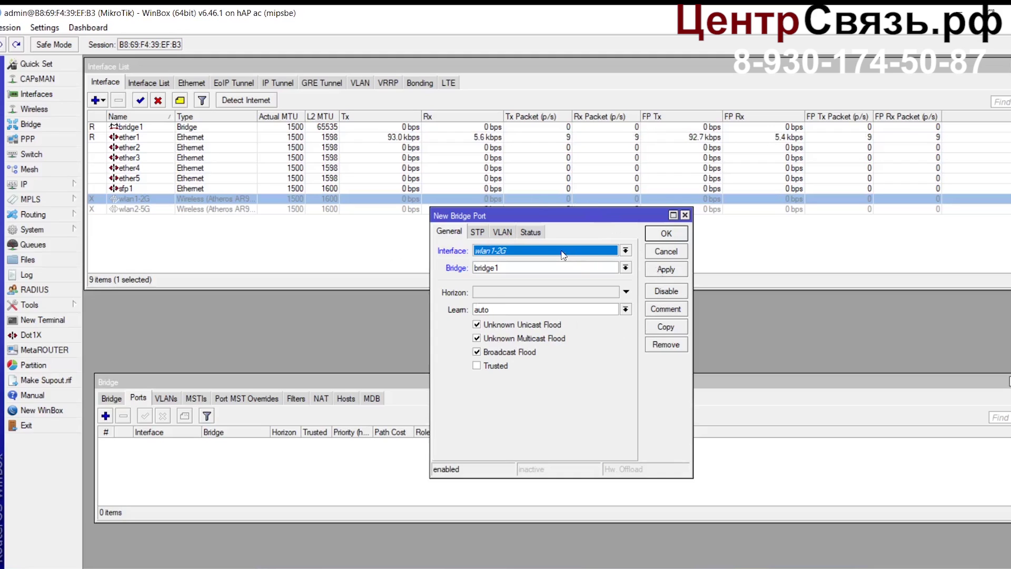
{"action": "left_click", "coordinate": [524, 250]}
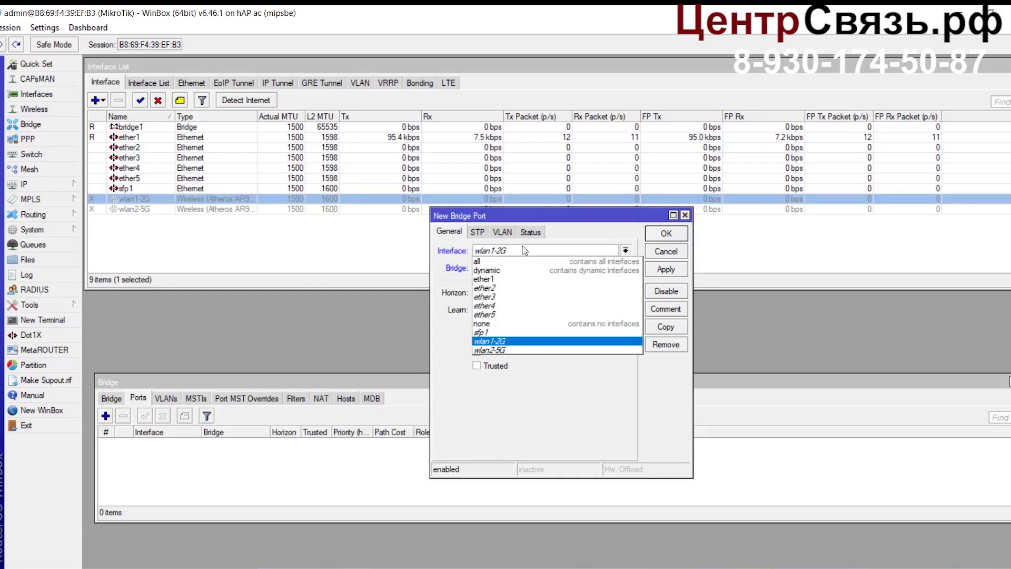
{"action": "left_click", "coordinate": [526, 350]}
{"action": "left_click", "coordinate": [667, 270]}
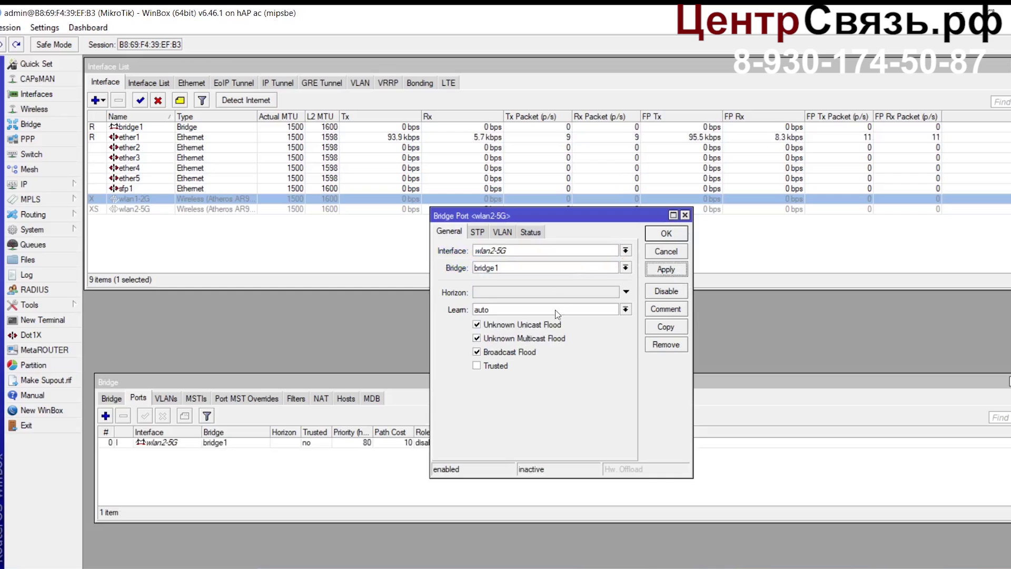
{"action": "left_click", "coordinate": [140, 137]}
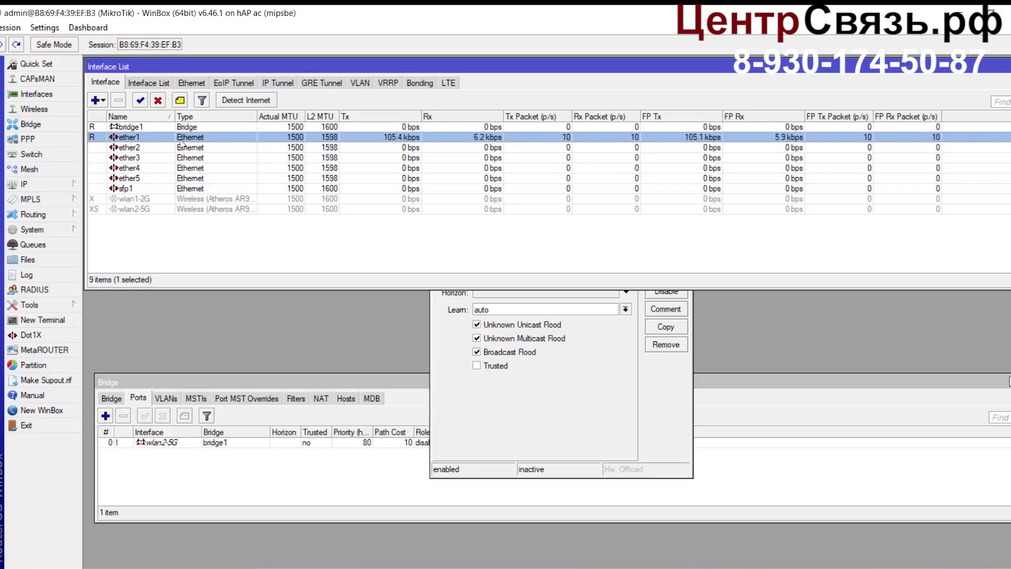
Step: Disable interfaces ether2, ether3, ether4, ether5 and sfp1
{"action": "left_click", "coordinate": [132, 154]}
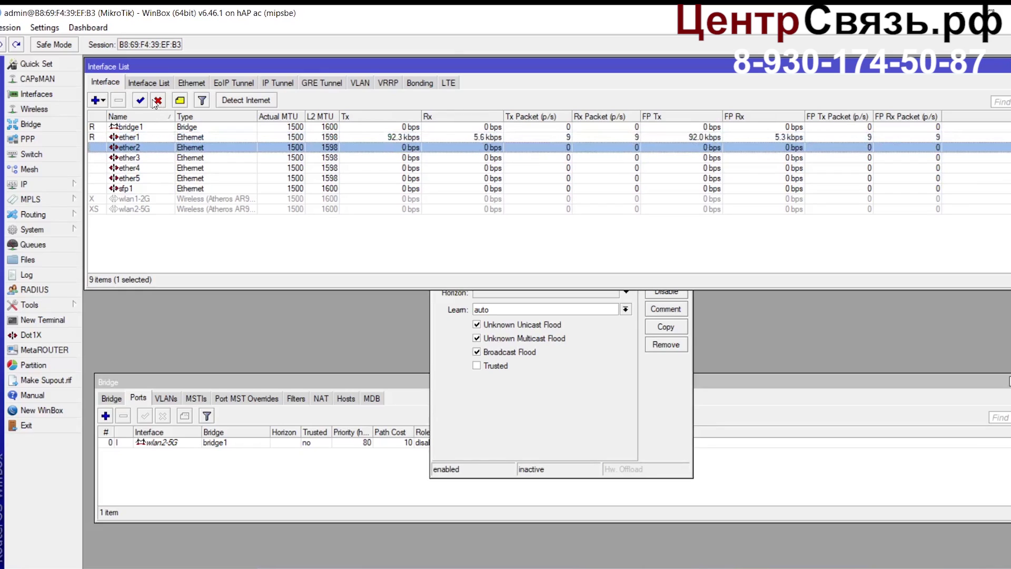
{"action": "left_click", "coordinate": [156, 101]}
{"action": "left_click", "coordinate": [138, 158]}
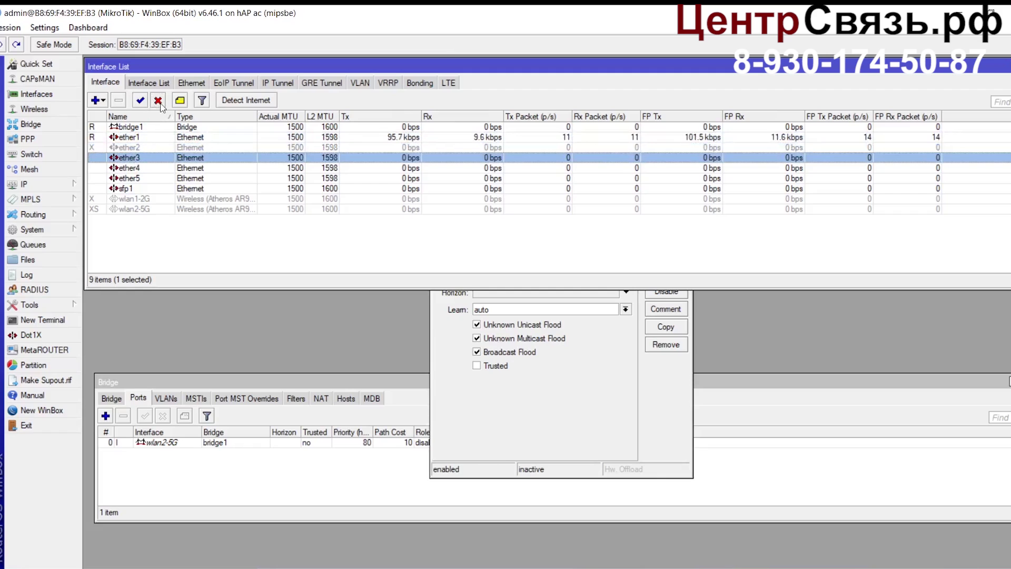
{"action": "left_click", "coordinate": [157, 100]}
{"action": "left_click", "coordinate": [138, 168]}
{"action": "left_click", "coordinate": [157, 100]}
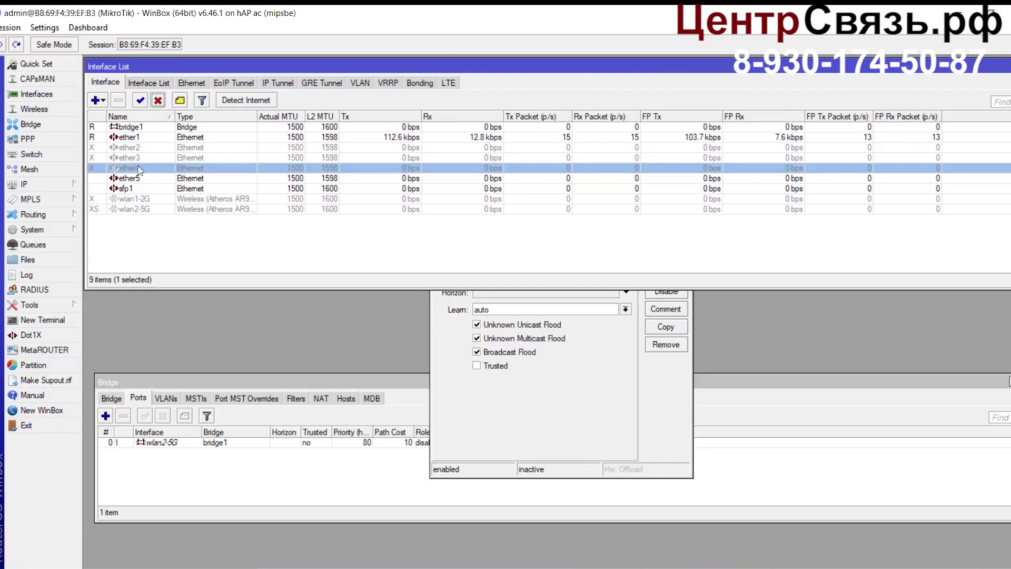
{"action": "left_click", "coordinate": [136, 179]}
{"action": "left_click", "coordinate": [158, 101]}
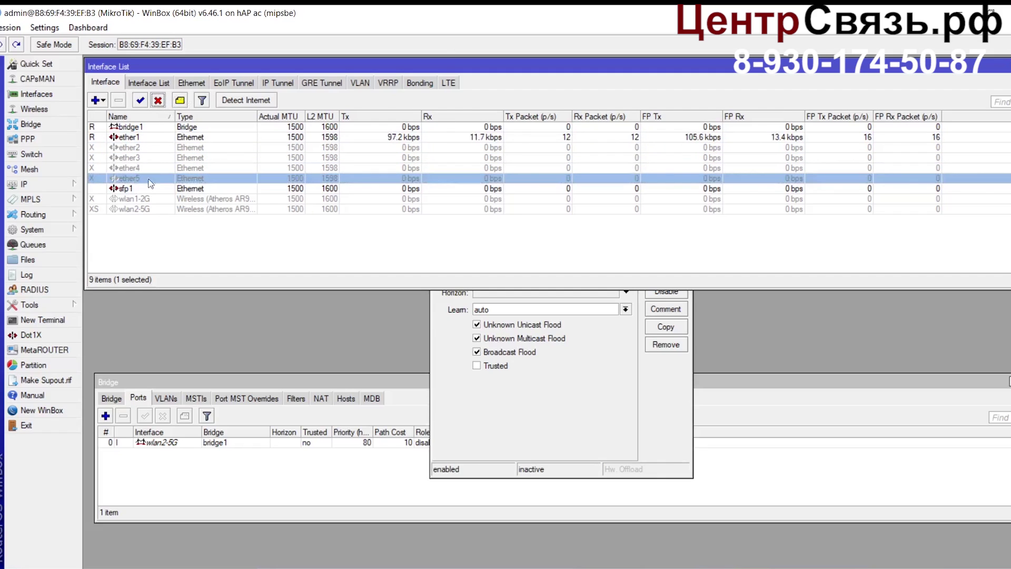
{"action": "left_click", "coordinate": [150, 186]}
{"action": "left_click", "coordinate": [158, 100]}
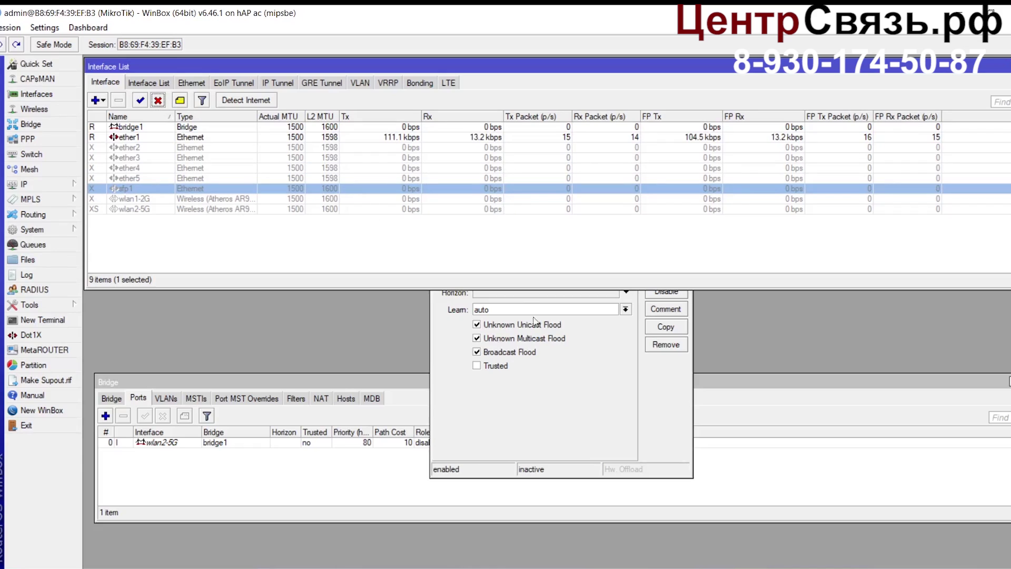
Step: Review the wlan2-5G bridge port settings and close them unchanged
{"action": "left_click", "coordinate": [612, 385]}
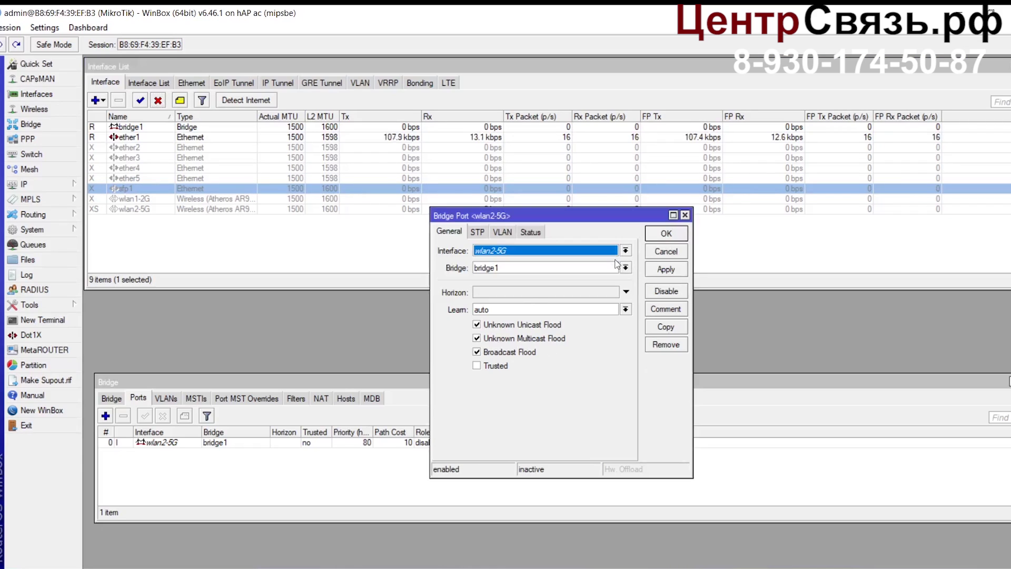
{"action": "left_click", "coordinate": [548, 251]}
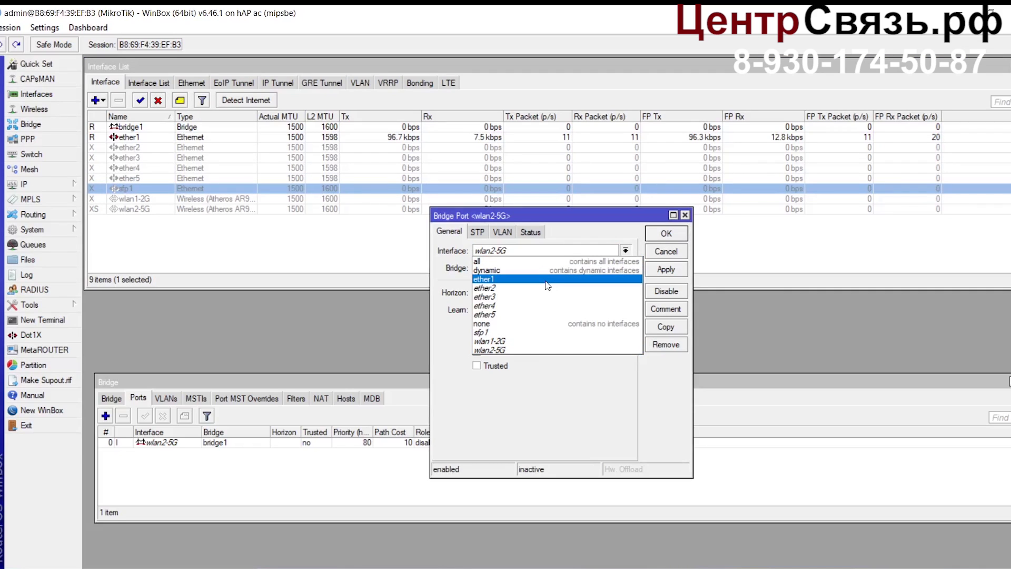
{"action": "left_click", "coordinate": [626, 250]}
{"action": "left_click", "coordinate": [666, 251]}
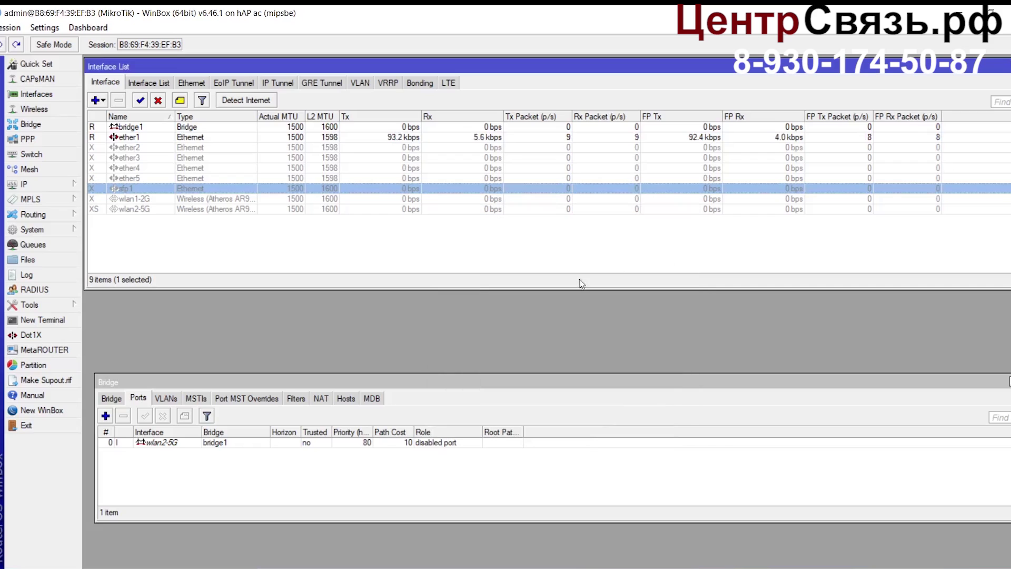
Step: Add ether1 as a second port of bridge1, then select wlan2-5G
{"action": "left_click", "coordinate": [106, 416]}
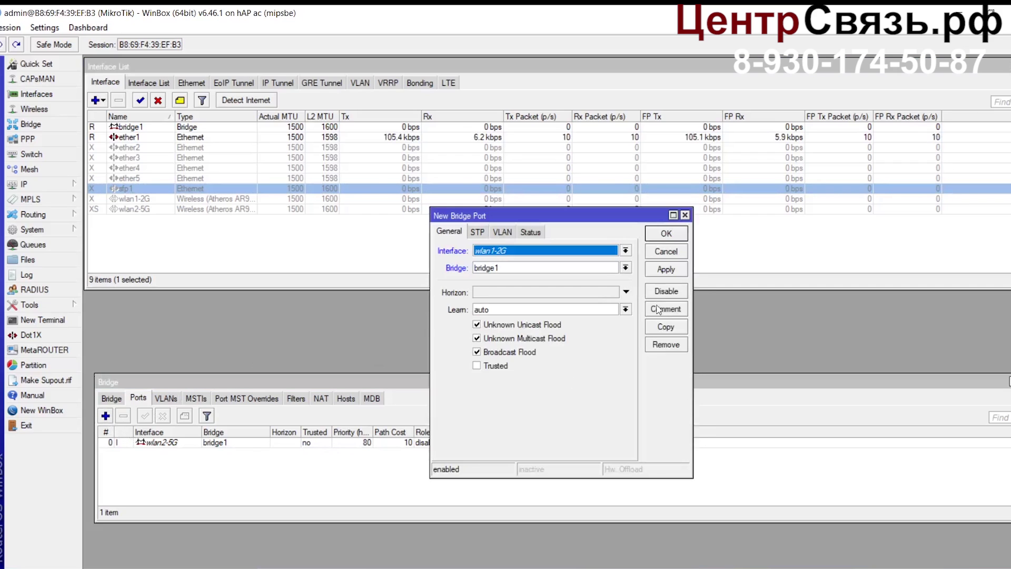
{"action": "left_click", "coordinate": [567, 252]}
{"action": "left_click", "coordinate": [523, 285]}
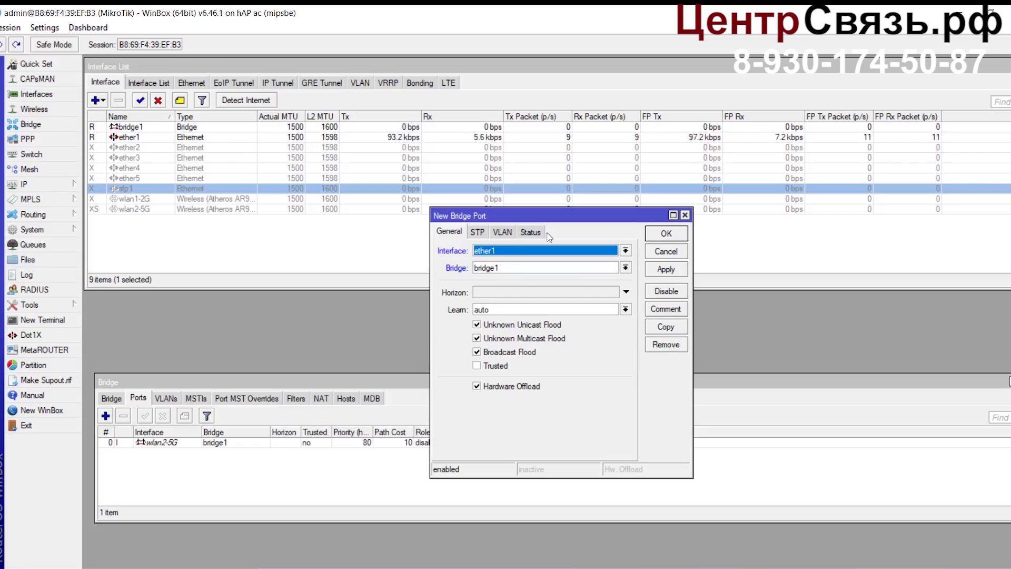
{"action": "left_click", "coordinate": [665, 269]}
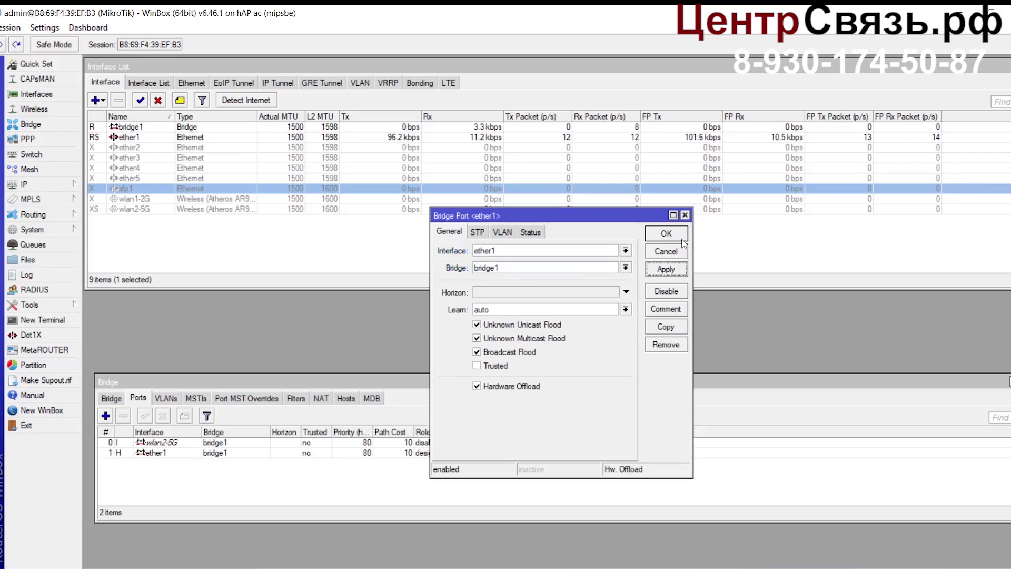
{"action": "left_click", "coordinate": [666, 233]}
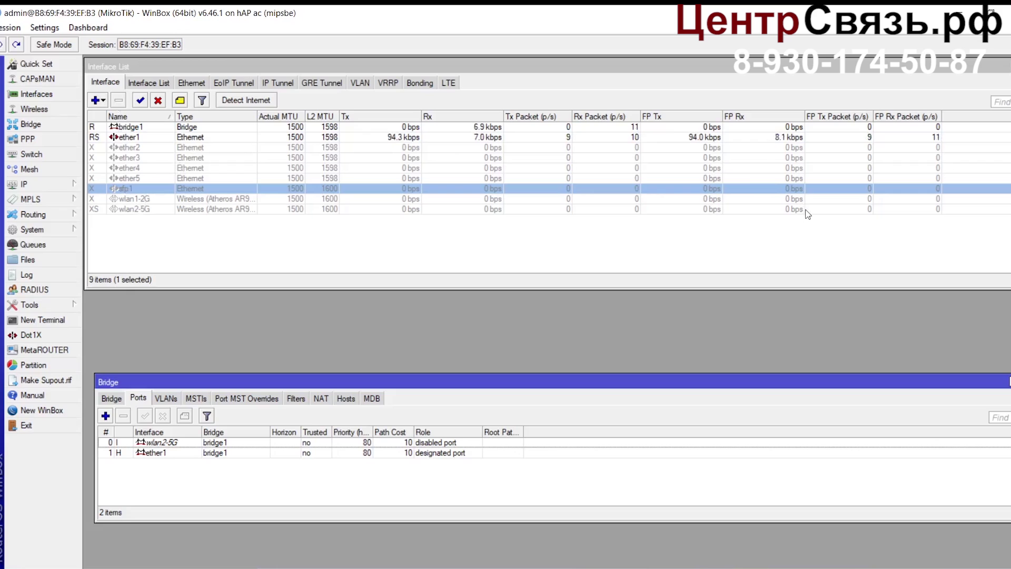
{"action": "left_click", "coordinate": [174, 445]}
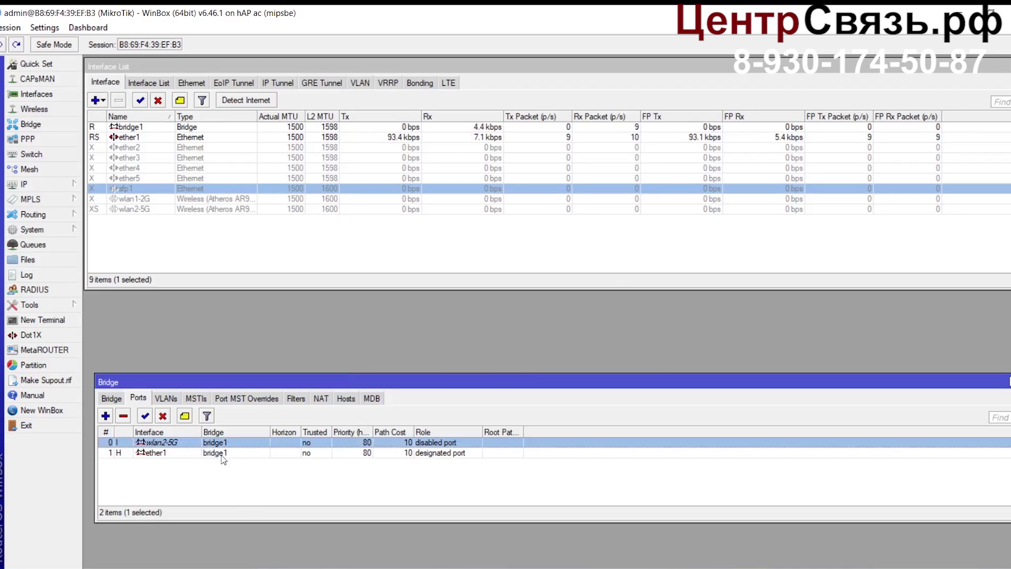
{"action": "left_click", "coordinate": [172, 456]}
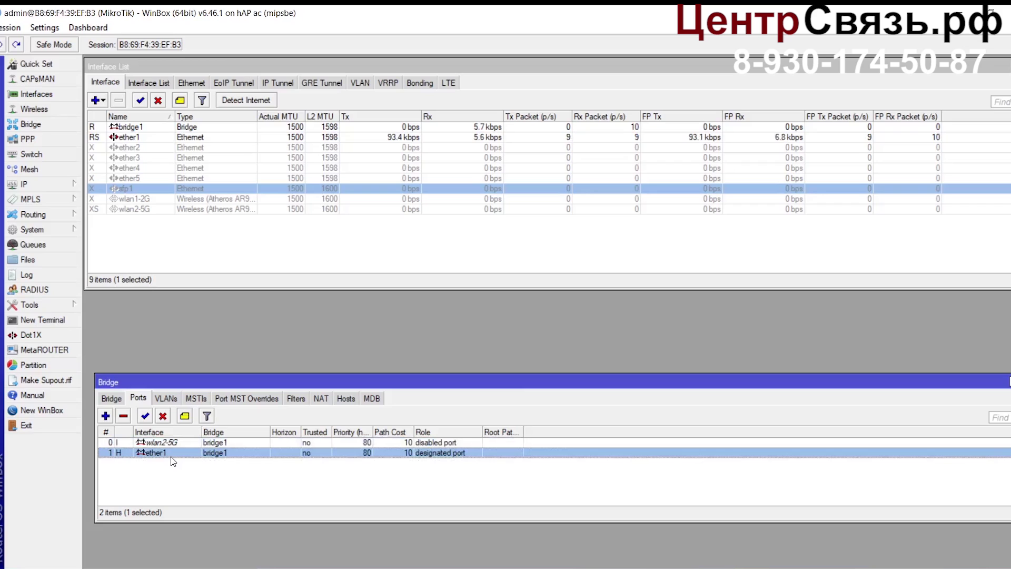
{"action": "left_click", "coordinate": [133, 210]}
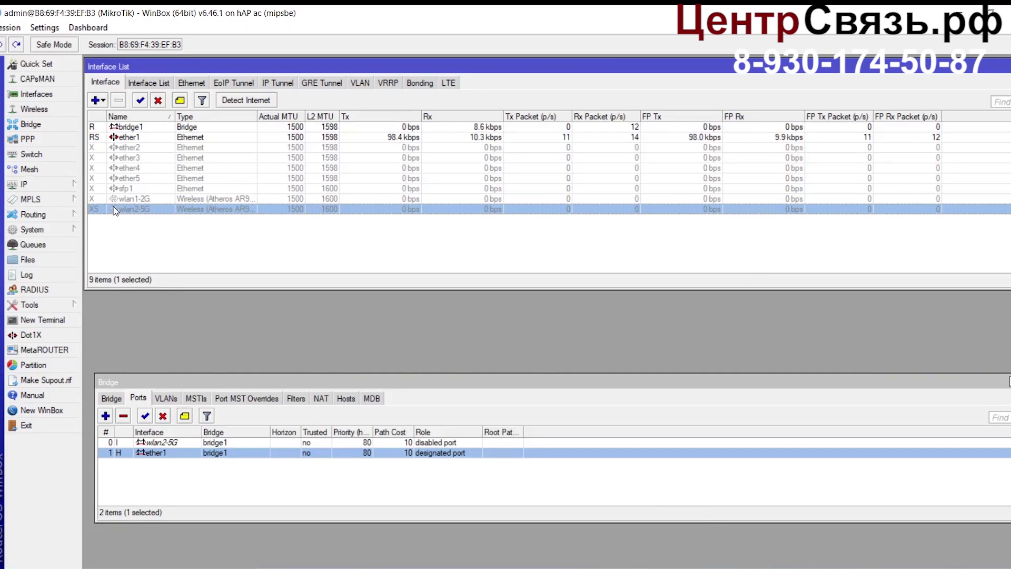
Step: In Wireless Tables, set wlan2-5G's mode to station wds
{"action": "left_click", "coordinate": [50, 110]}
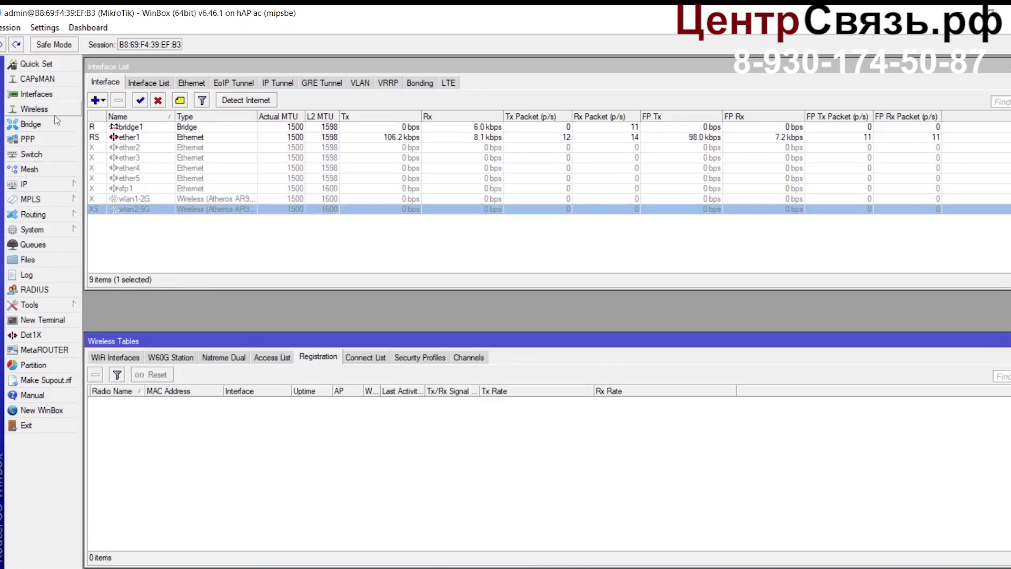
{"action": "left_click", "coordinate": [125, 360]}
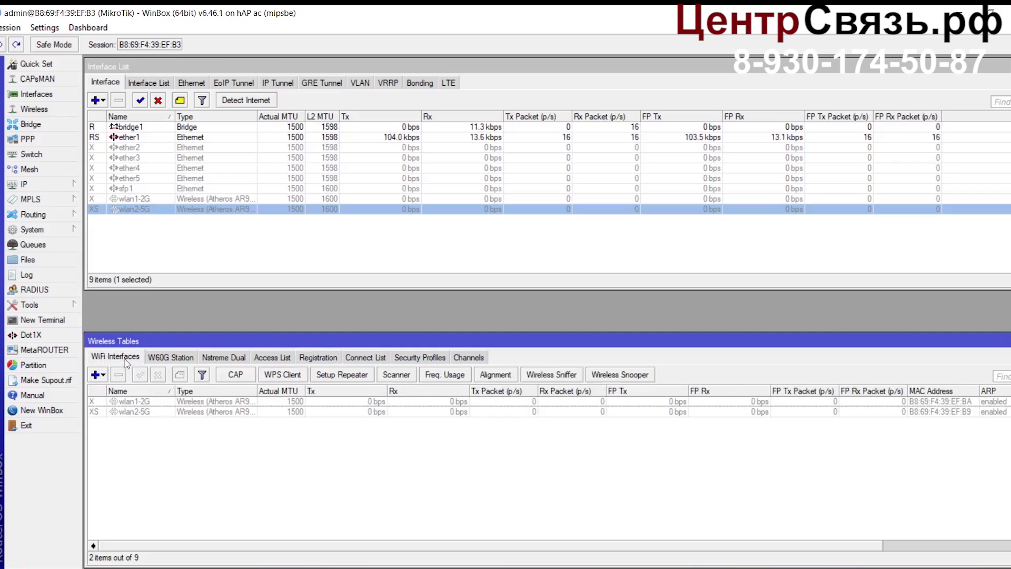
{"action": "left_click", "coordinate": [140, 412]}
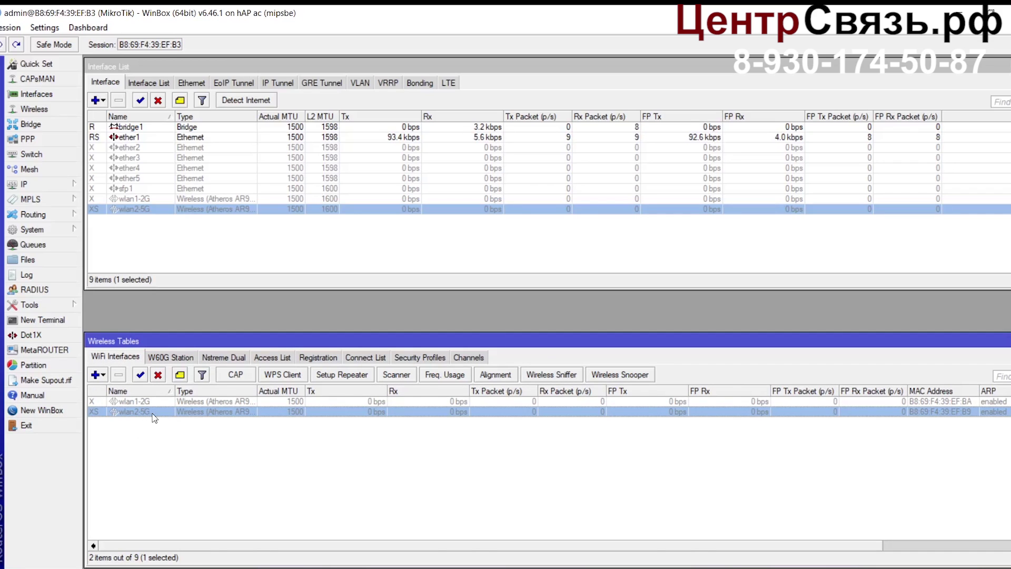
{"action": "double_click", "coordinate": [154, 417]}
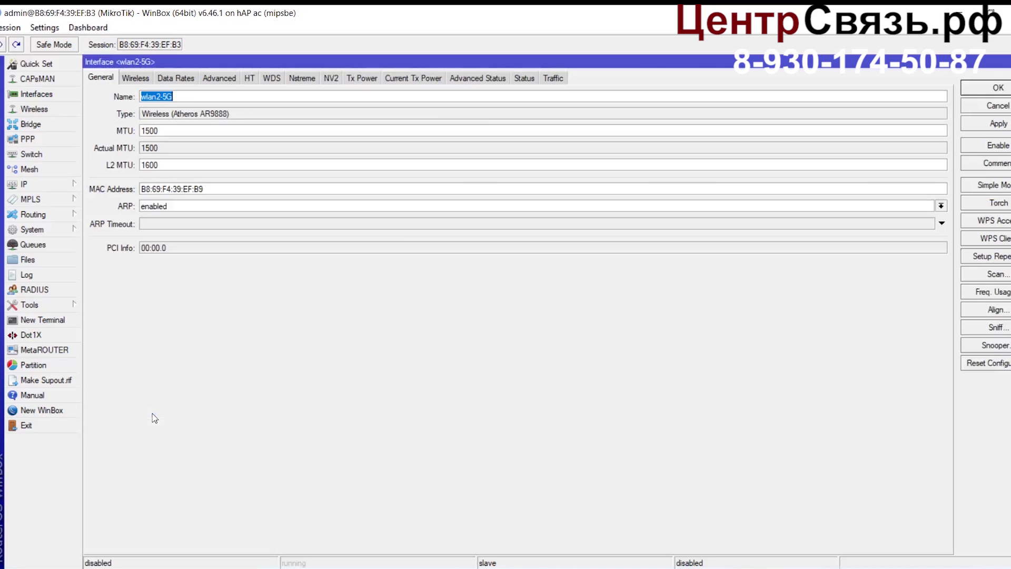
{"action": "left_click", "coordinate": [145, 79]}
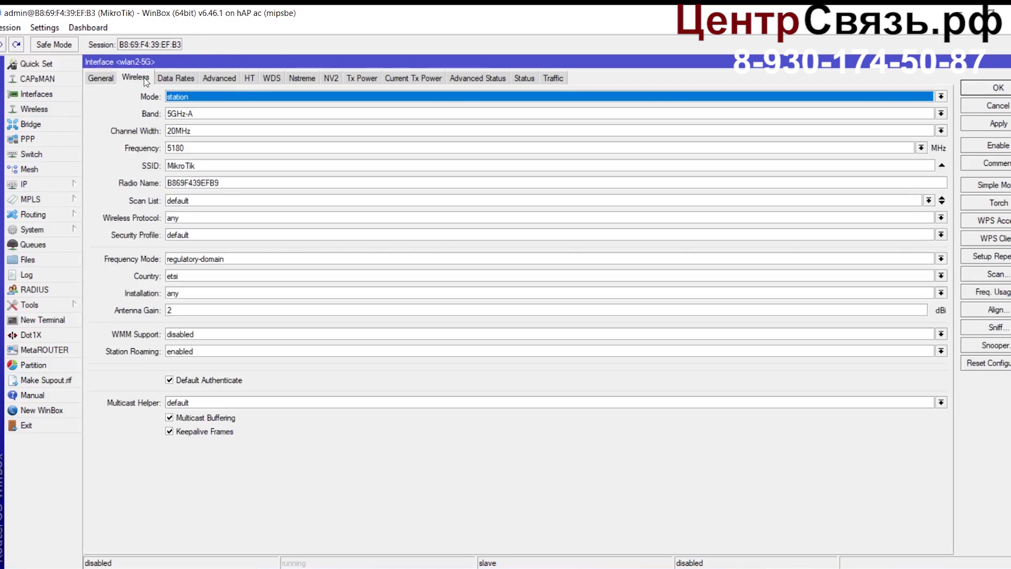
{"action": "left_click", "coordinate": [197, 98]}
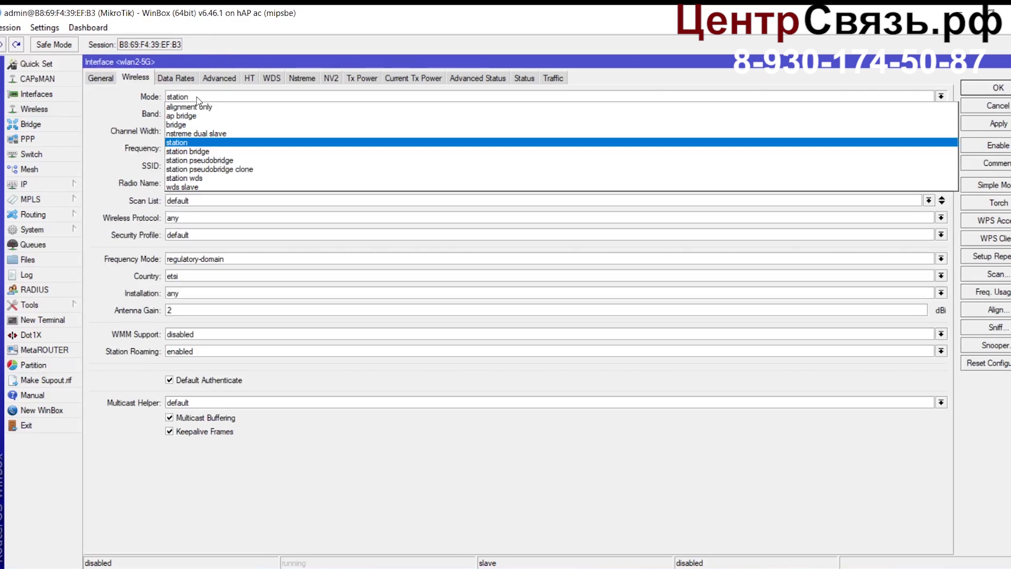
{"action": "left_click", "coordinate": [211, 174]}
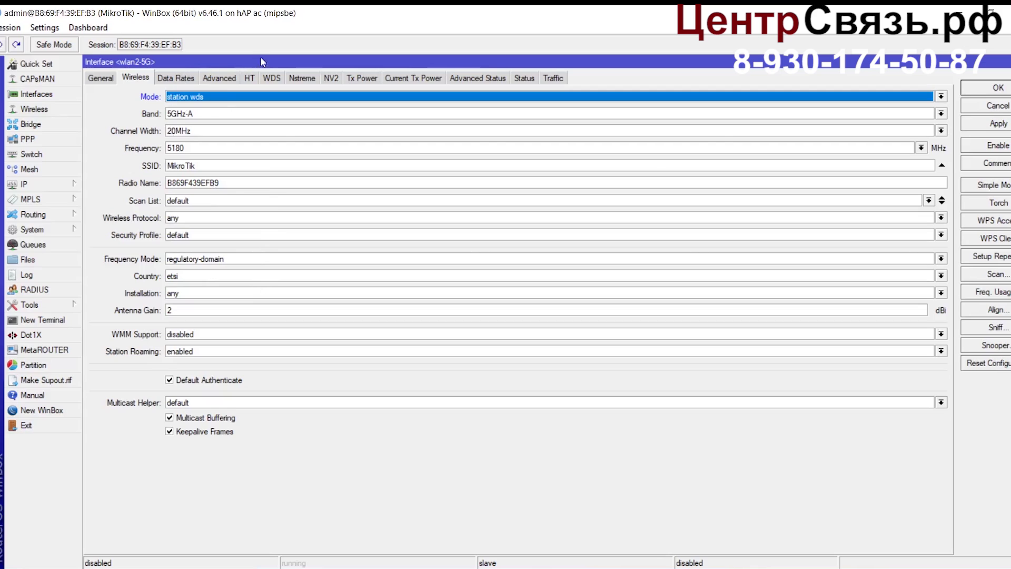
Step: Enable NV2 security on wlan2-5G with a preshared key and apply
{"action": "left_click", "coordinate": [330, 79]}
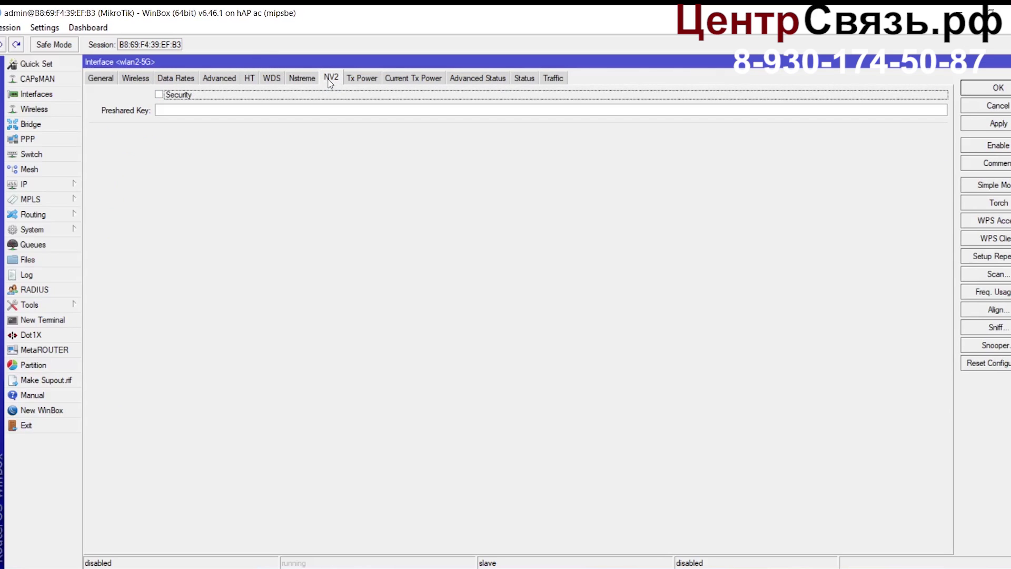
{"action": "left_click", "coordinate": [185, 95]}
{"action": "left_click", "coordinate": [184, 109]}
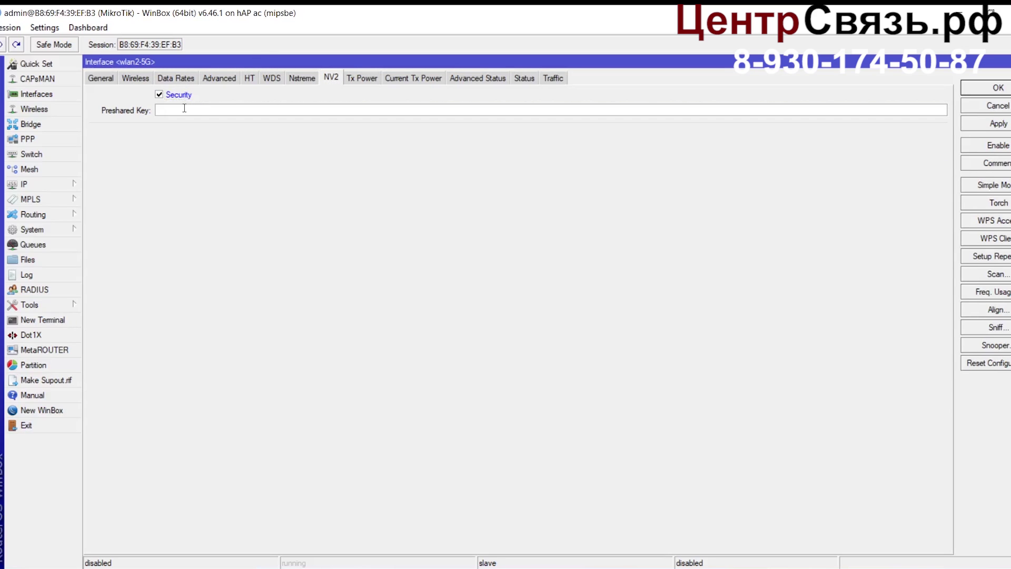
{"action": "left_click", "coordinate": [997, 125]}
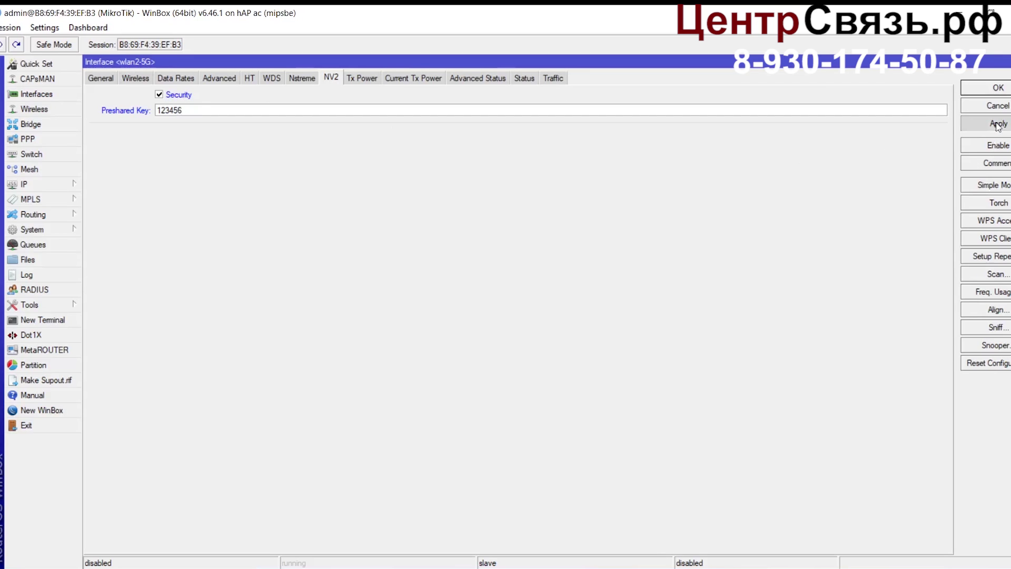
Step: Set the radio name to slave-cap1 and copy it
{"action": "left_click", "coordinate": [96, 79]}
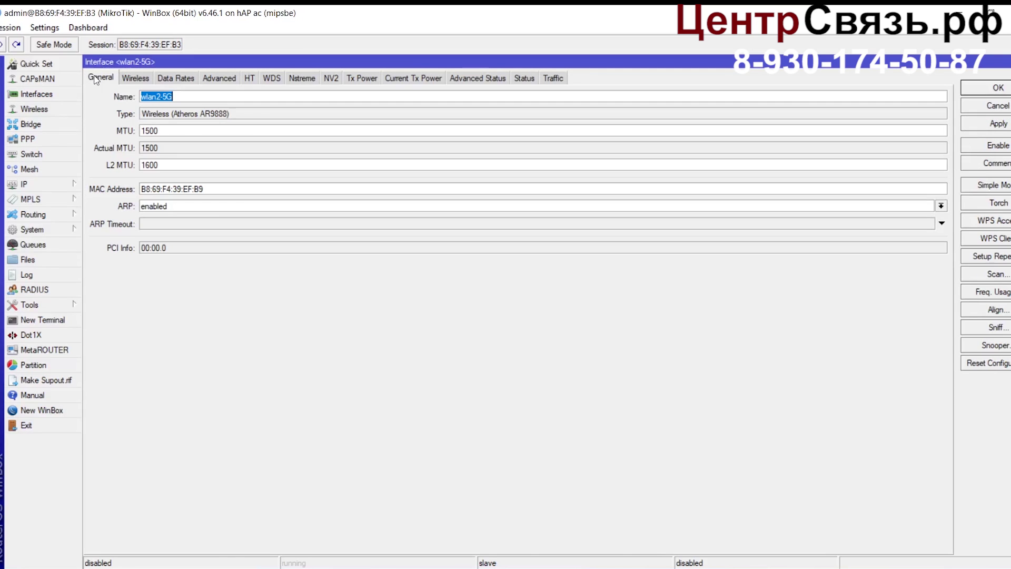
{"action": "left_click", "coordinate": [135, 78]}
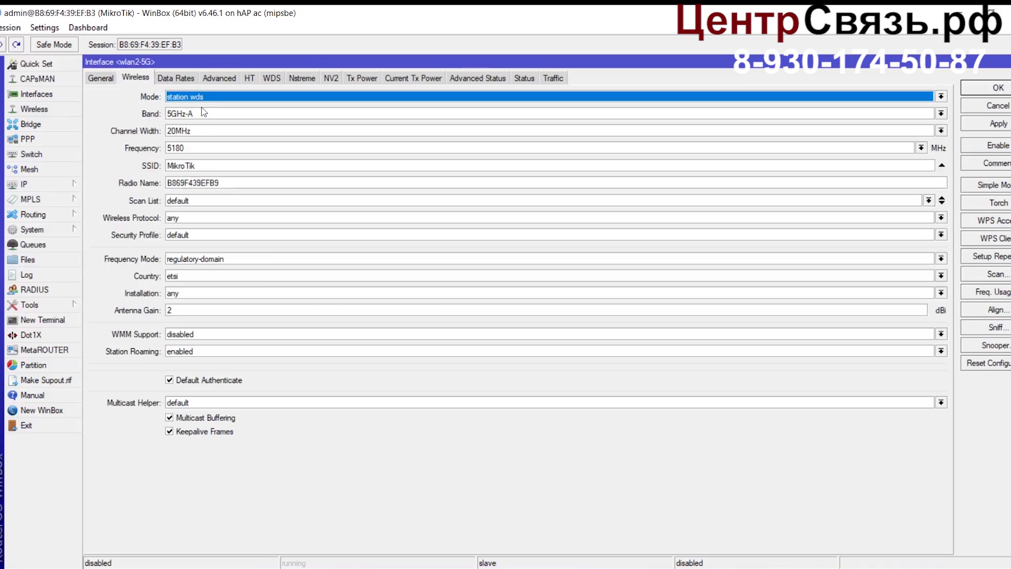
{"action": "double_click", "coordinate": [222, 181]}
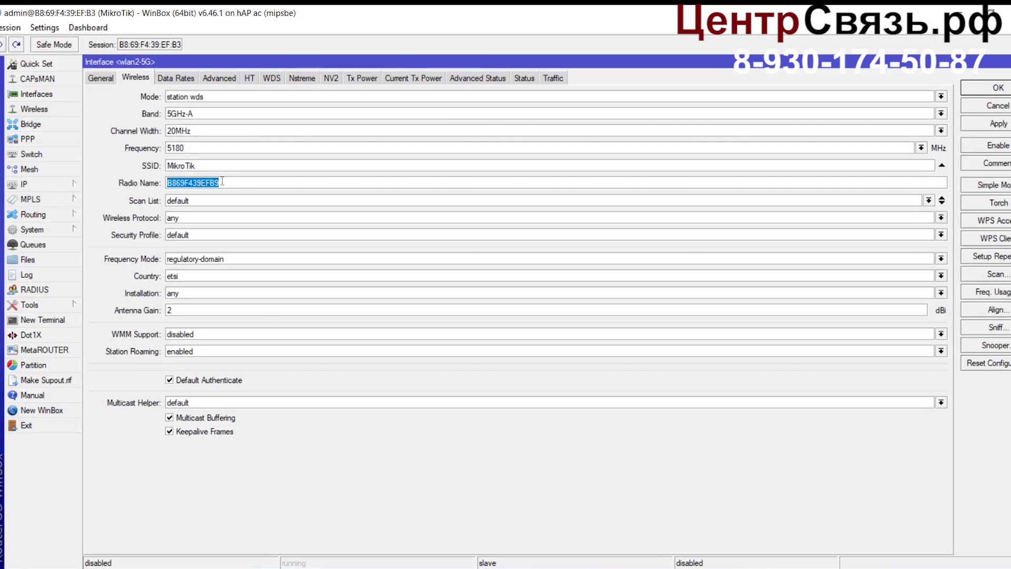
{"action": "type", "text": "C"}
{"action": "key", "text": "BackSpace"}
{"action": "key", "text": "BackSpace"}
{"action": "key", "text": "BackSpace"}
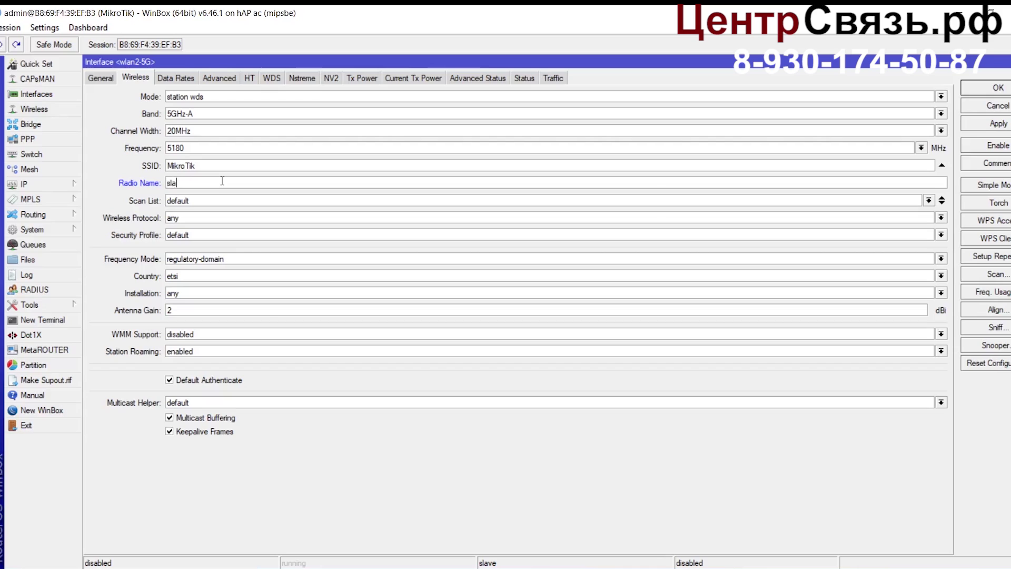
{"action": "type", "text": "slave-cap1"}
{"action": "left_click_drag", "start_coordinate": [216, 182], "coordinate": [166, 182]}
{"action": "right_click", "coordinate": [180, 185]}
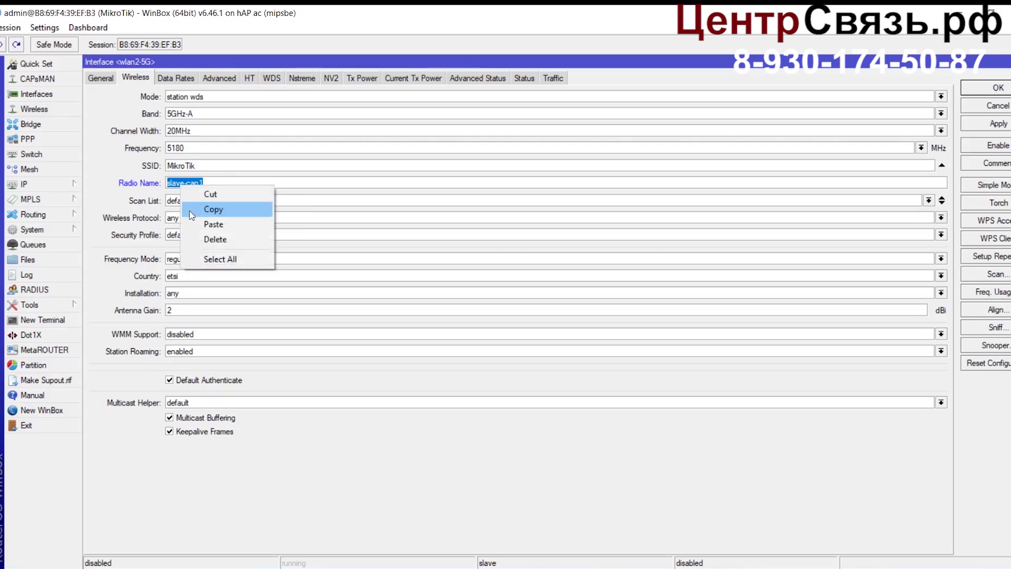
{"action": "left_click", "coordinate": [191, 211]}
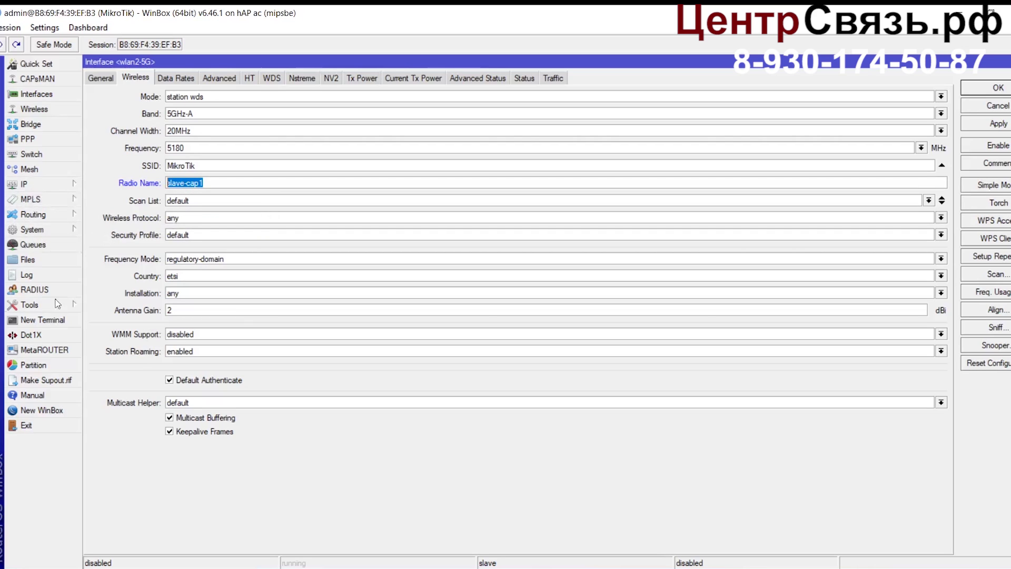
Step: Paste slave-cap1 into System > Identity, apply and close
{"action": "left_click", "coordinate": [44, 232]}
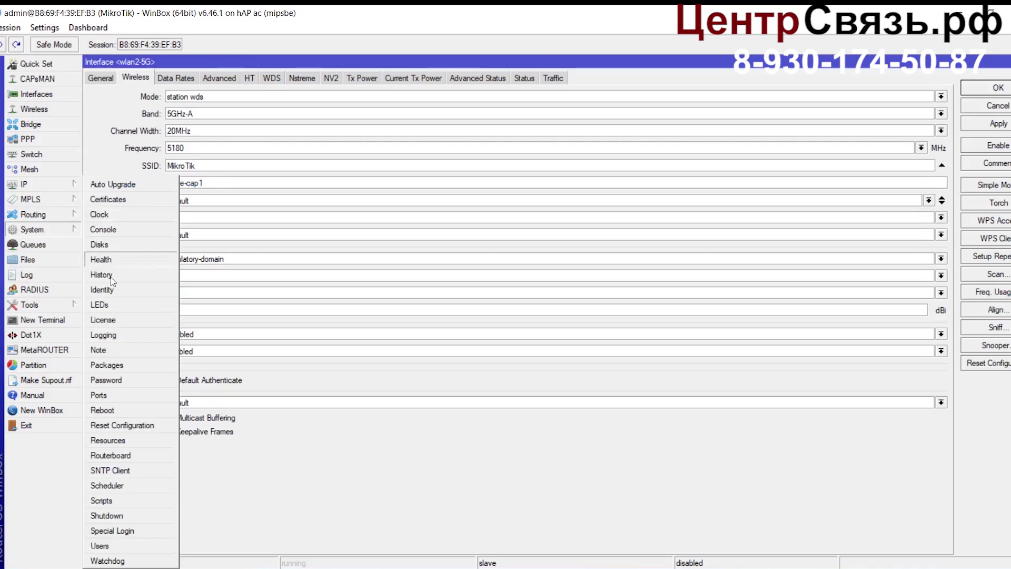
{"action": "left_click", "coordinate": [101, 291]}
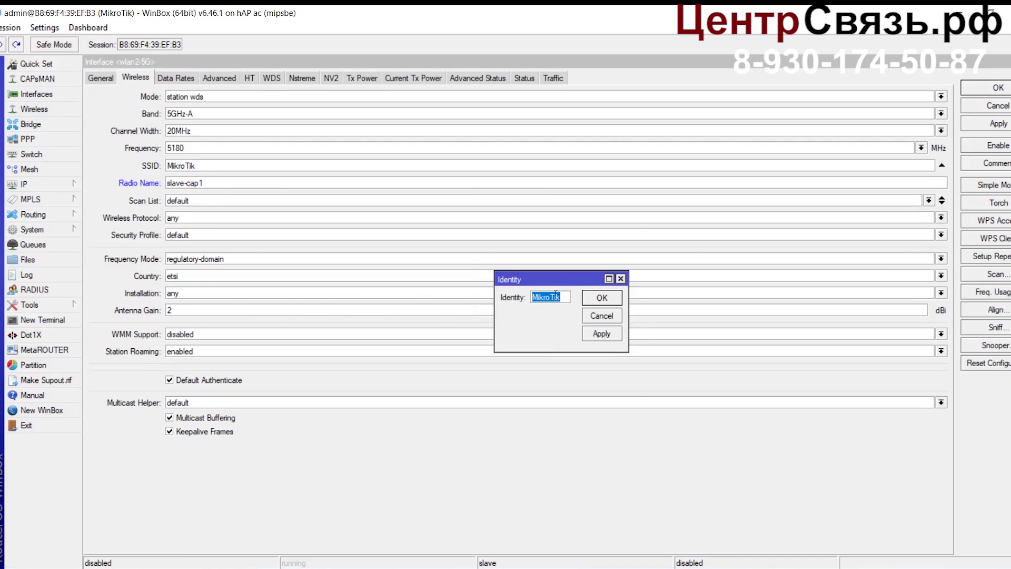
{"action": "right_click", "coordinate": [582, 298]}
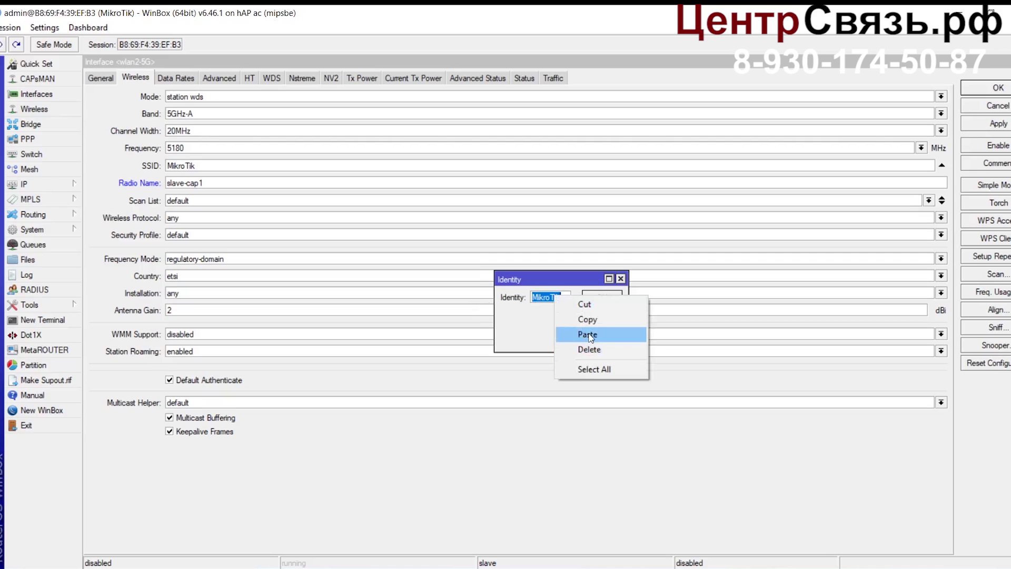
{"action": "left_click", "coordinate": [588, 335]}
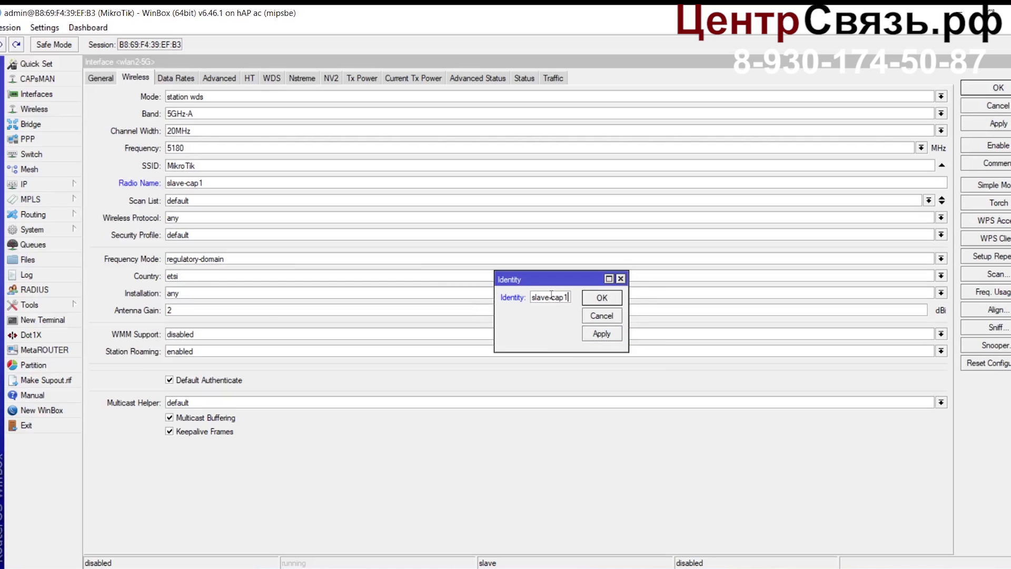
{"action": "left_click", "coordinate": [618, 334]}
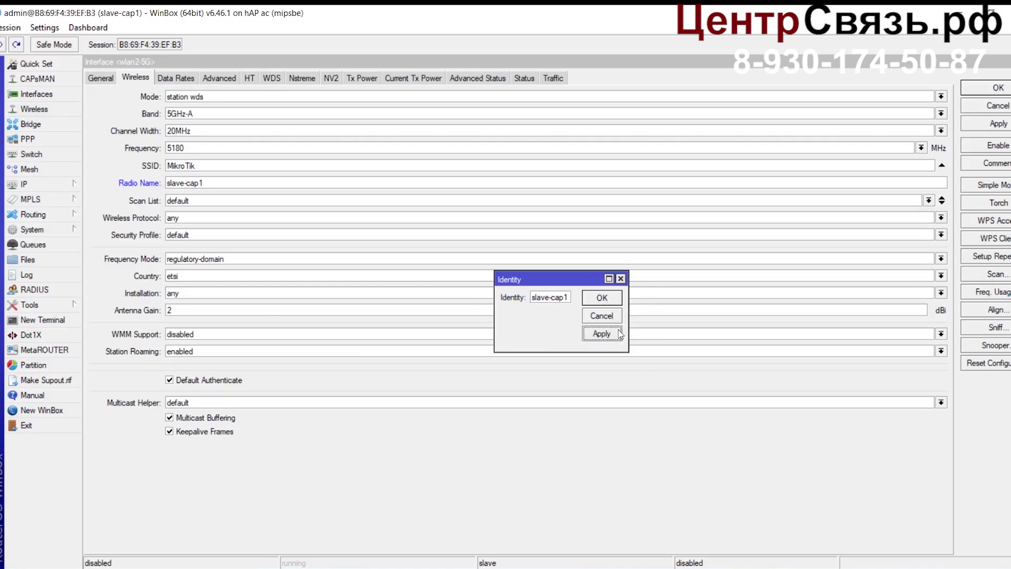
{"action": "left_click", "coordinate": [604, 298]}
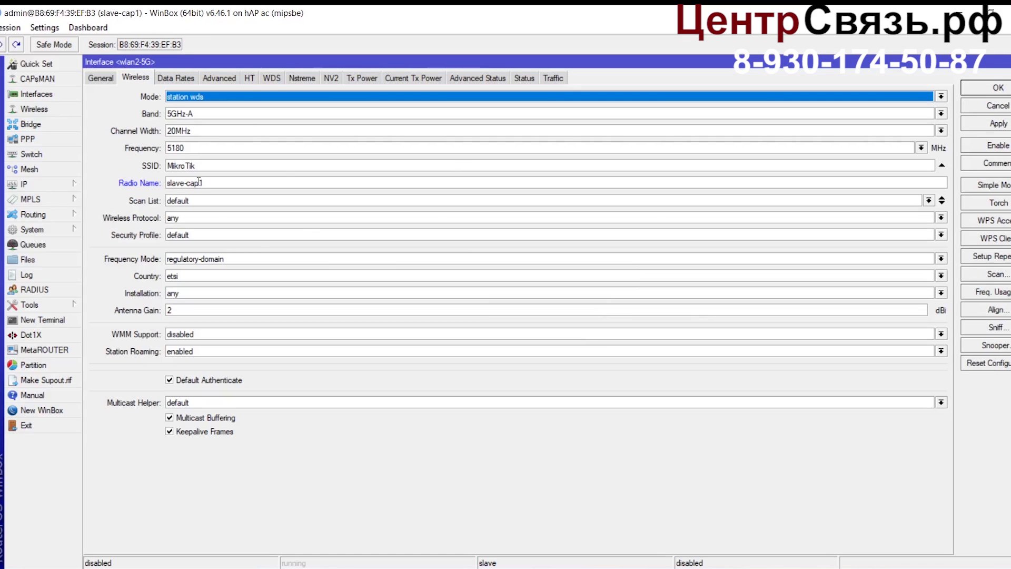
Step: Set wlan2-5G's wireless protocol to nv2 and apply
{"action": "left_click", "coordinate": [329, 78]}
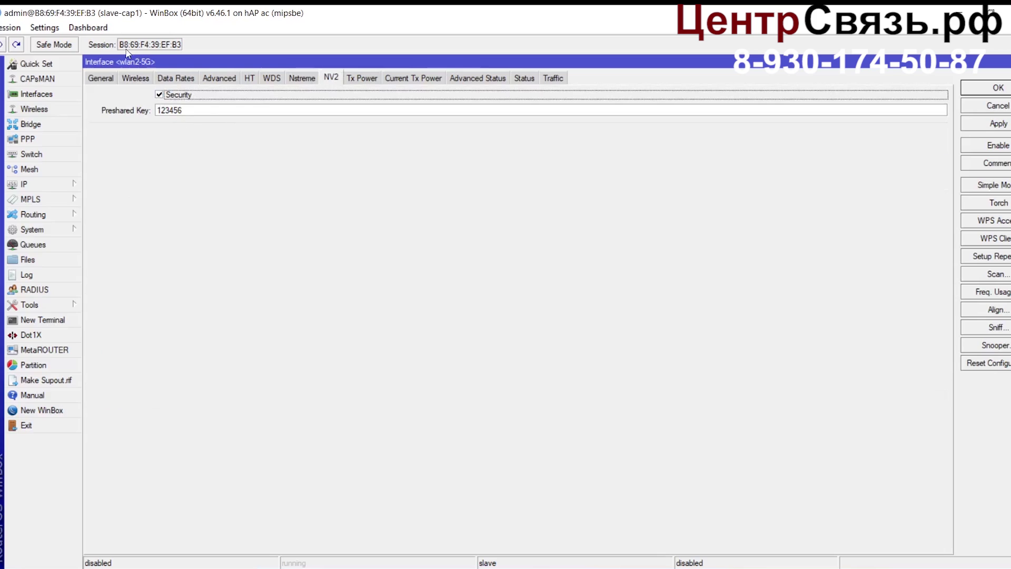
{"action": "left_click", "coordinate": [133, 78]}
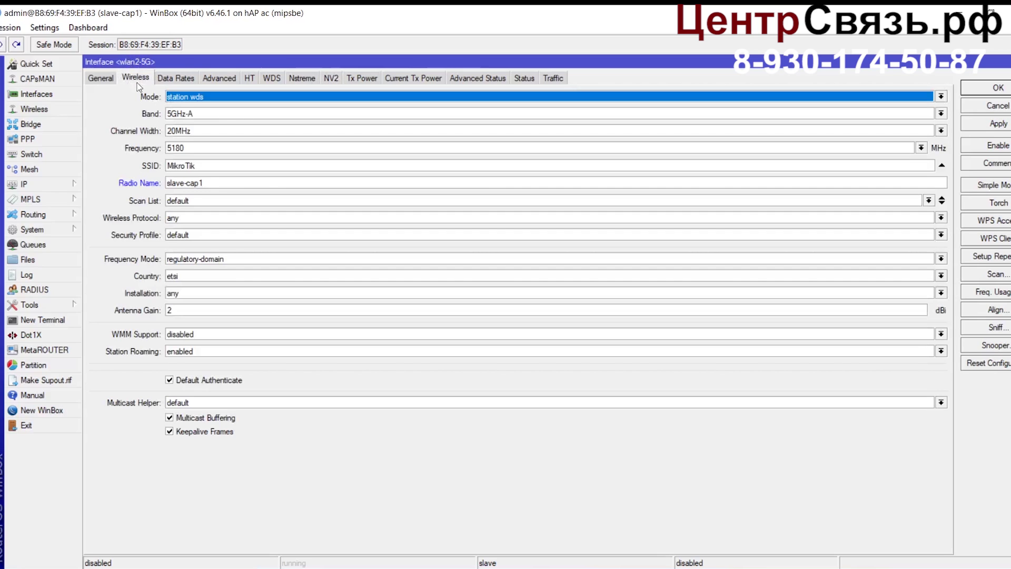
{"action": "left_click", "coordinate": [237, 217]}
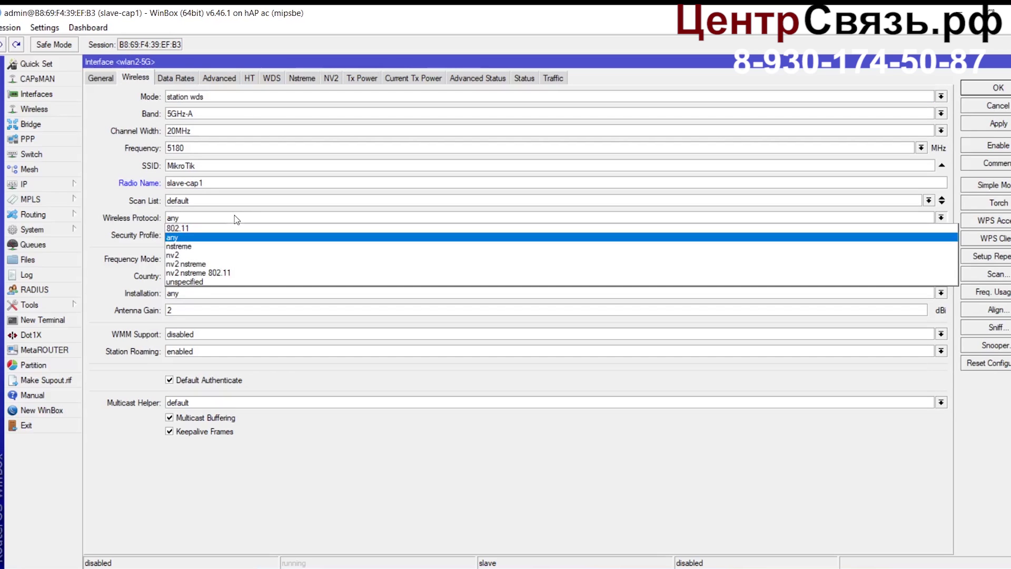
{"action": "left_click", "coordinate": [217, 256]}
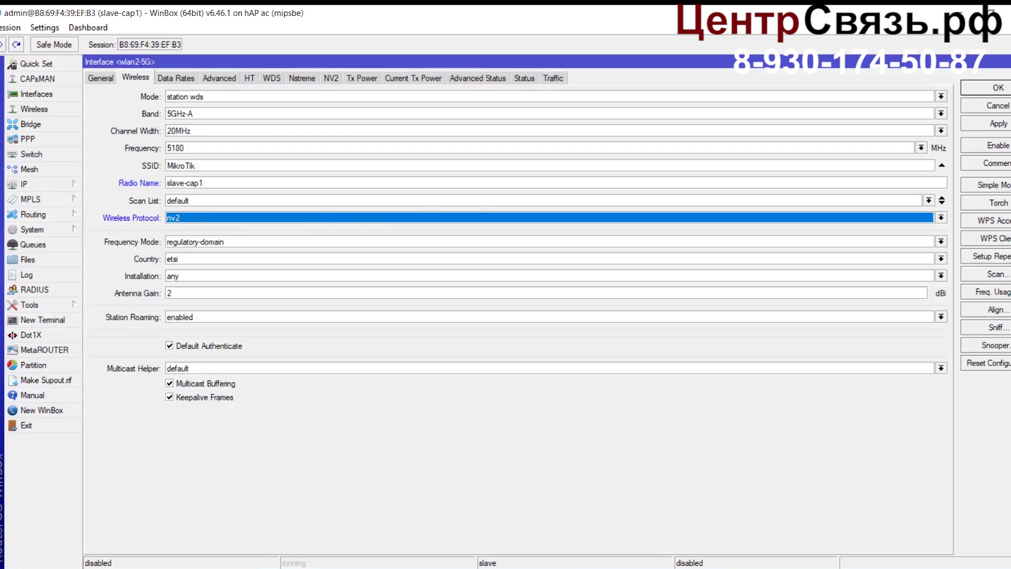
{"action": "left_click", "coordinate": [1005, 123]}
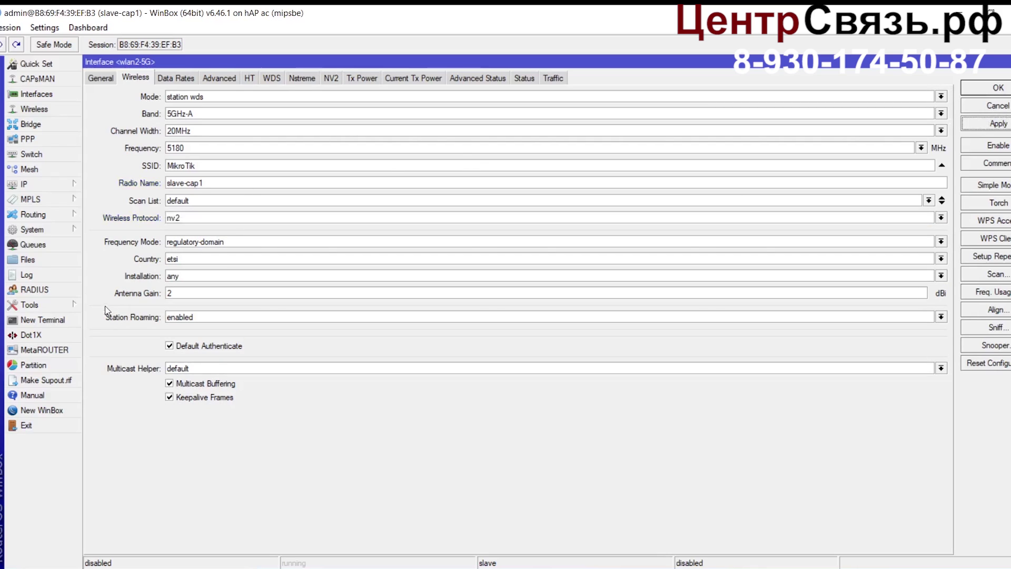
Step: Set frequency mode to superchannel and country to no_country_set, then apply
{"action": "left_click", "coordinate": [202, 244]}
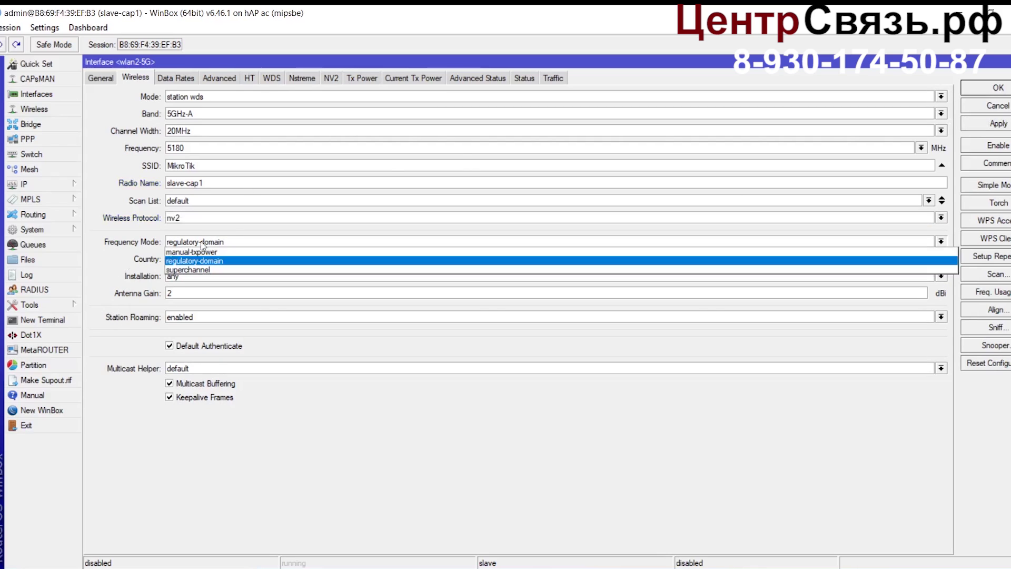
{"action": "left_click", "coordinate": [202, 268]}
{"action": "left_click", "coordinate": [201, 262]}
{"action": "scroll", "coordinate": [224, 343], "scroll_direction": "down", "scroll_amount": 15}
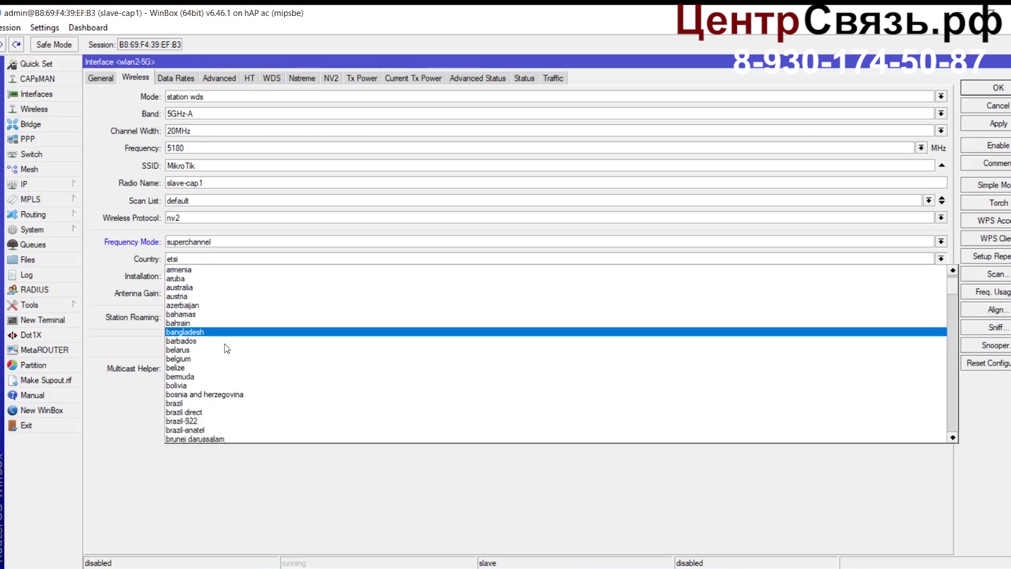
{"action": "scroll", "coordinate": [205, 420], "scroll_direction": "down", "scroll_amount": 16}
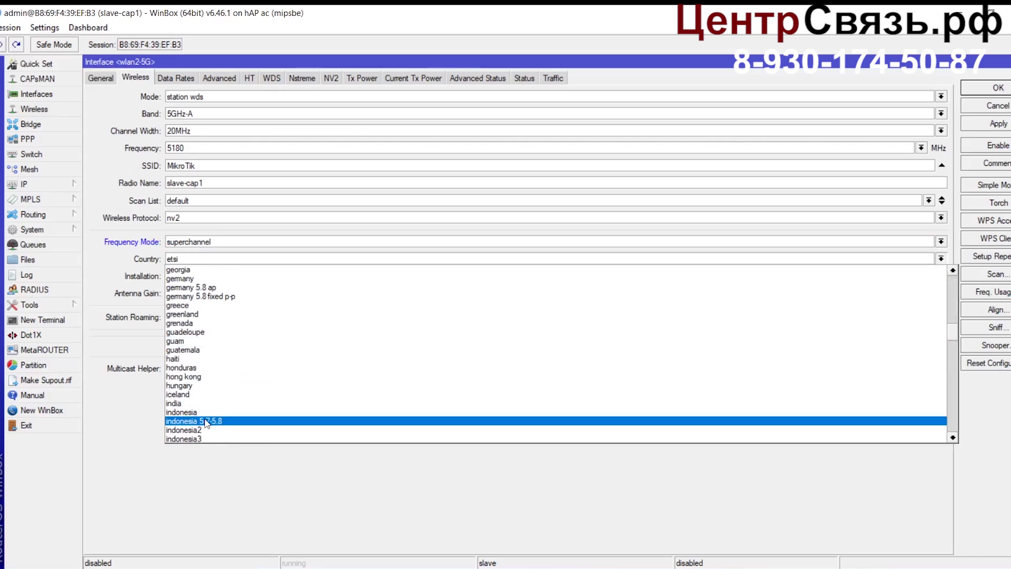
{"action": "scroll", "coordinate": [207, 427], "scroll_direction": "down", "scroll_amount": 15}
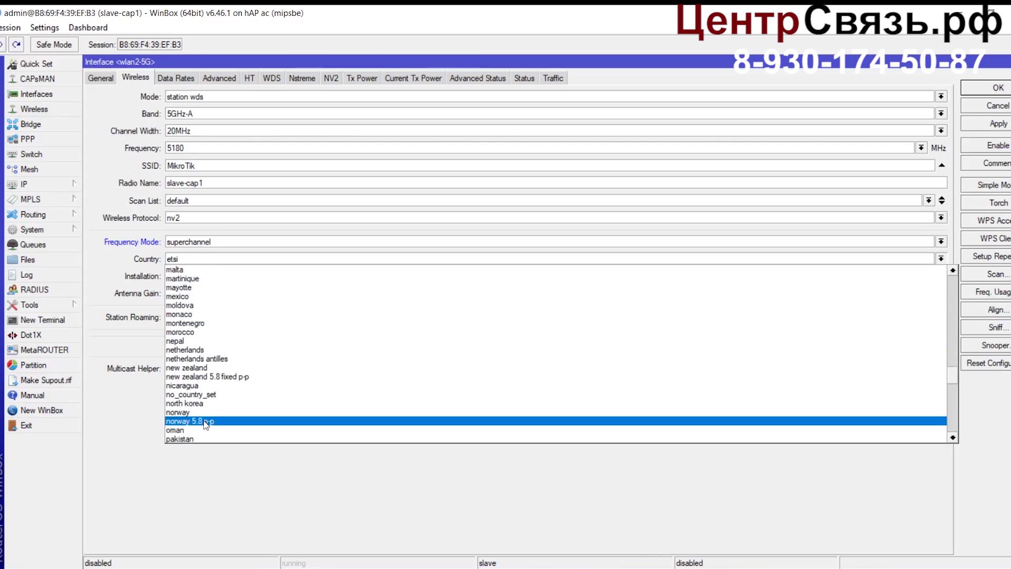
{"action": "scroll", "coordinate": [206, 420], "scroll_direction": "down", "scroll_amount": 6}
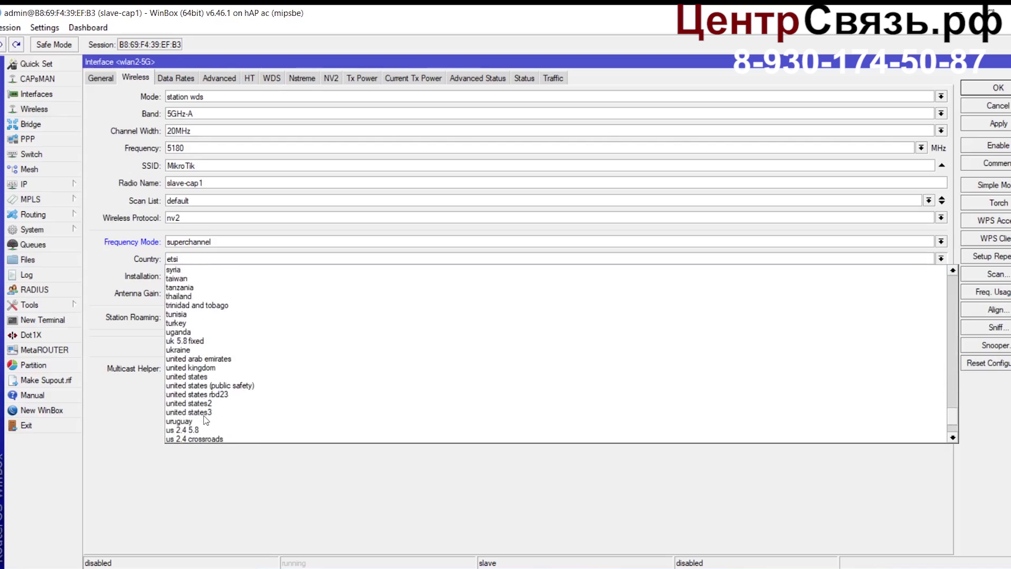
{"action": "scroll", "coordinate": [228, 353], "scroll_direction": "up", "scroll_amount": 15}
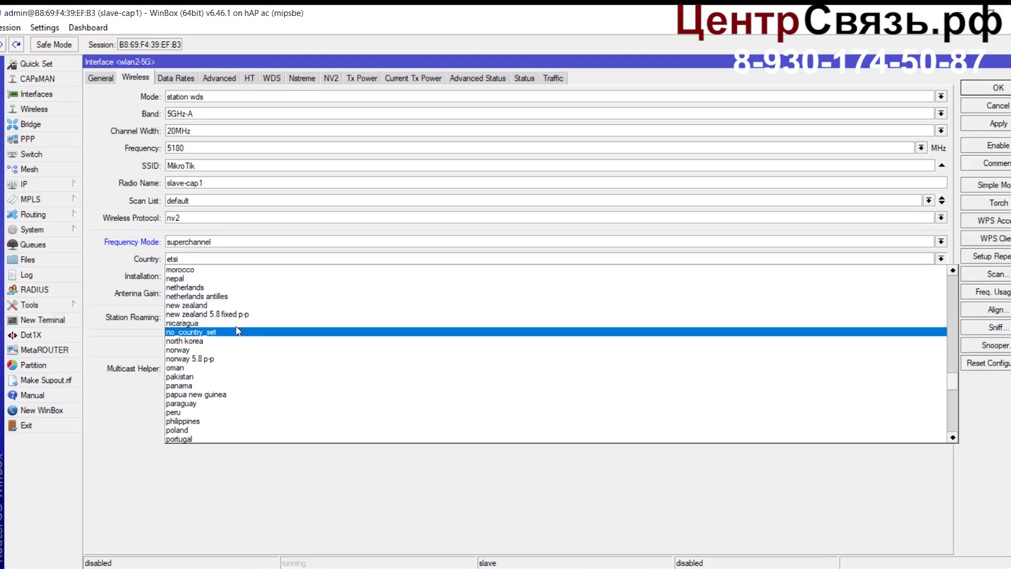
{"action": "left_click", "coordinate": [238, 332]}
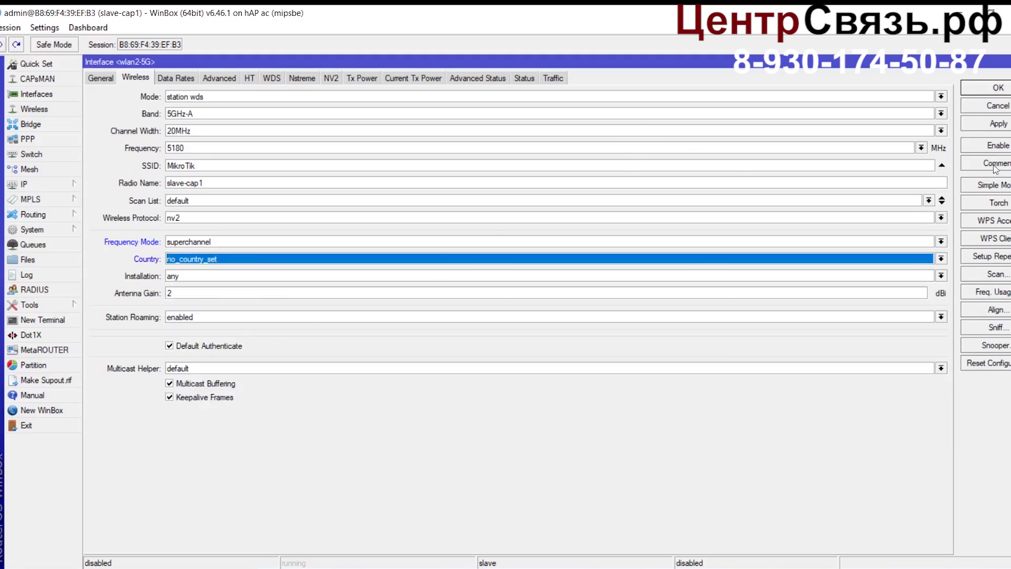
{"action": "left_click", "coordinate": [999, 123]}
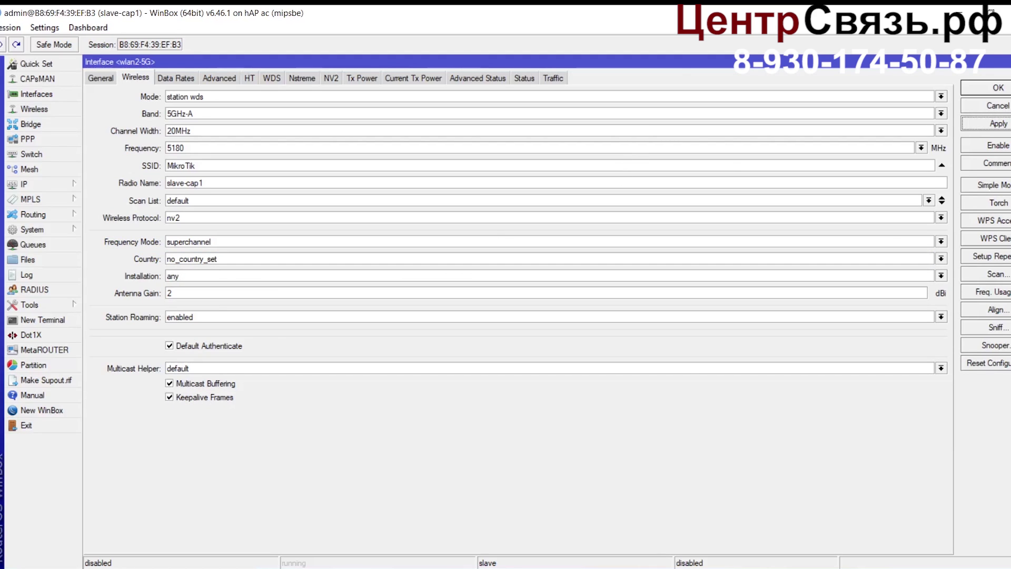
Step: Set antenna gain 0 and installation indoor, apply, and view Status
{"action": "double_click", "coordinate": [196, 293]}
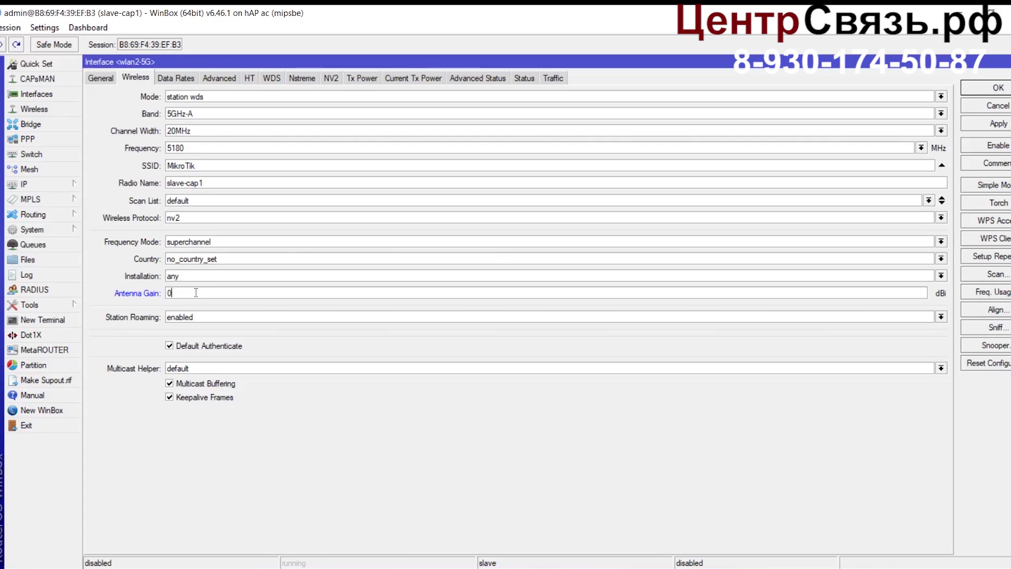
{"action": "left_click", "coordinate": [211, 277]}
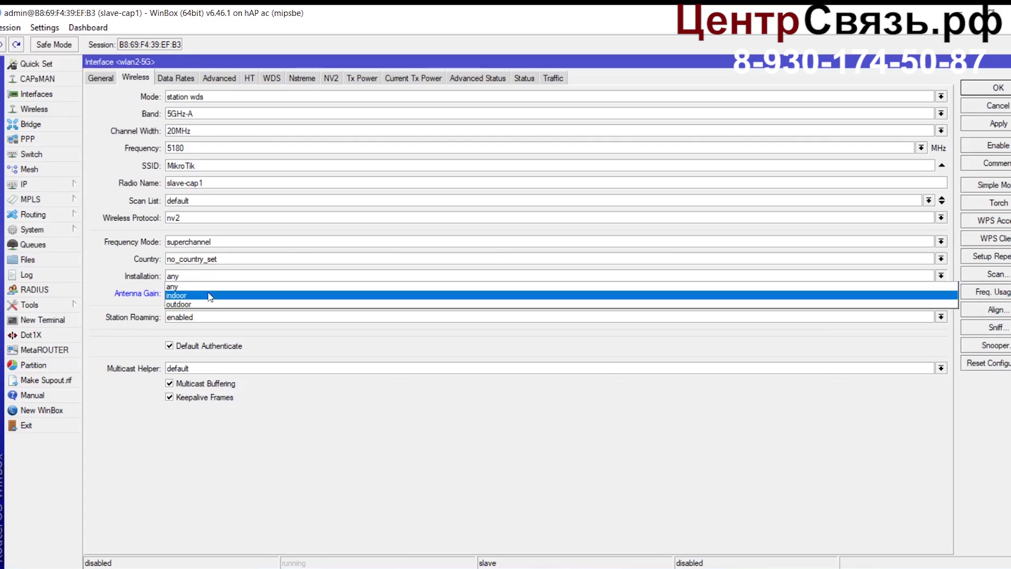
{"action": "left_click", "coordinate": [211, 296]}
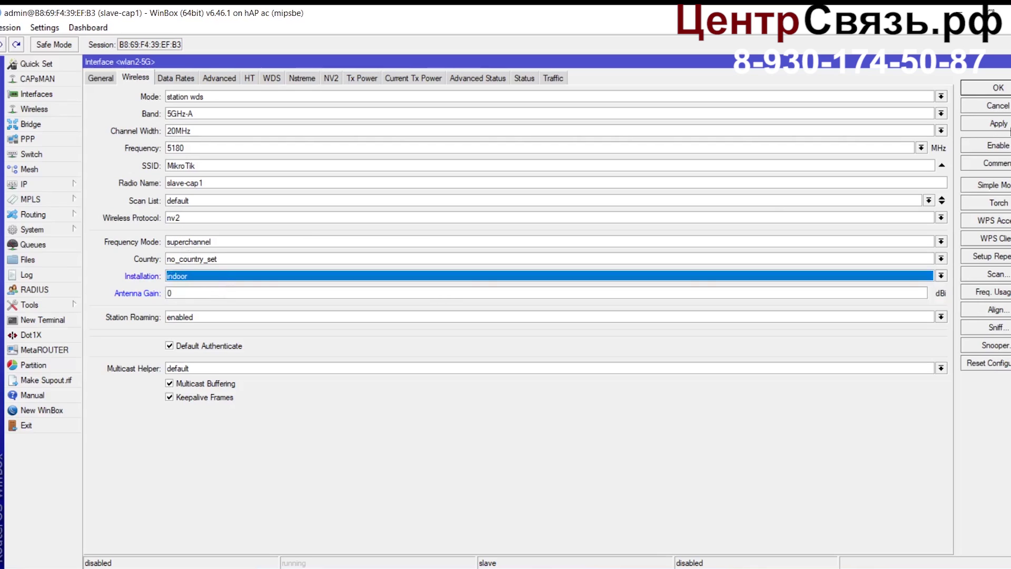
{"action": "left_click", "coordinate": [1007, 125]}
{"action": "left_click", "coordinate": [533, 77]}
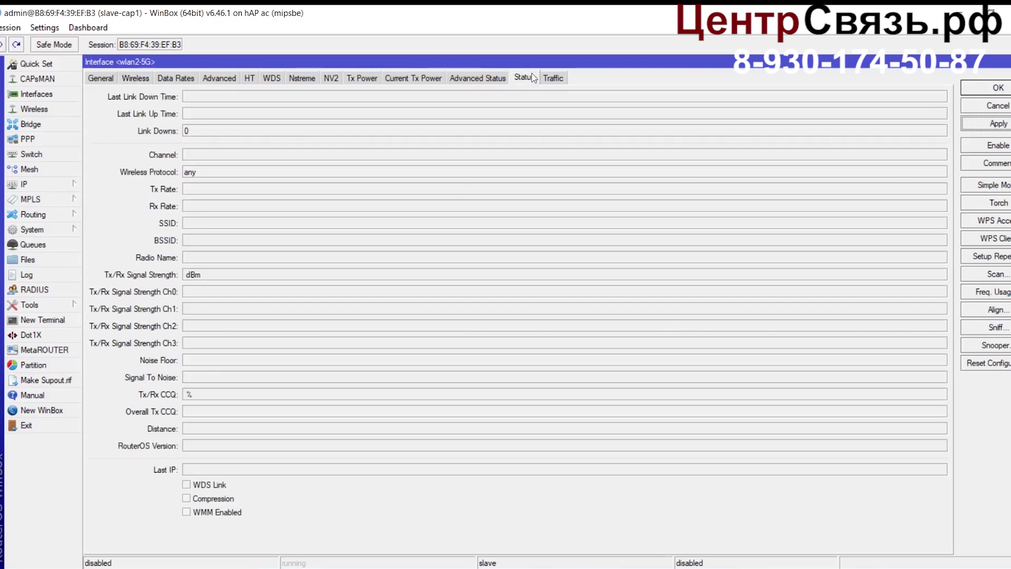
Step: Set band 5GHz-only-AC, channel width 20/40/80MHz Ceee, frequency 5745, and apply
{"action": "left_click", "coordinate": [145, 77]}
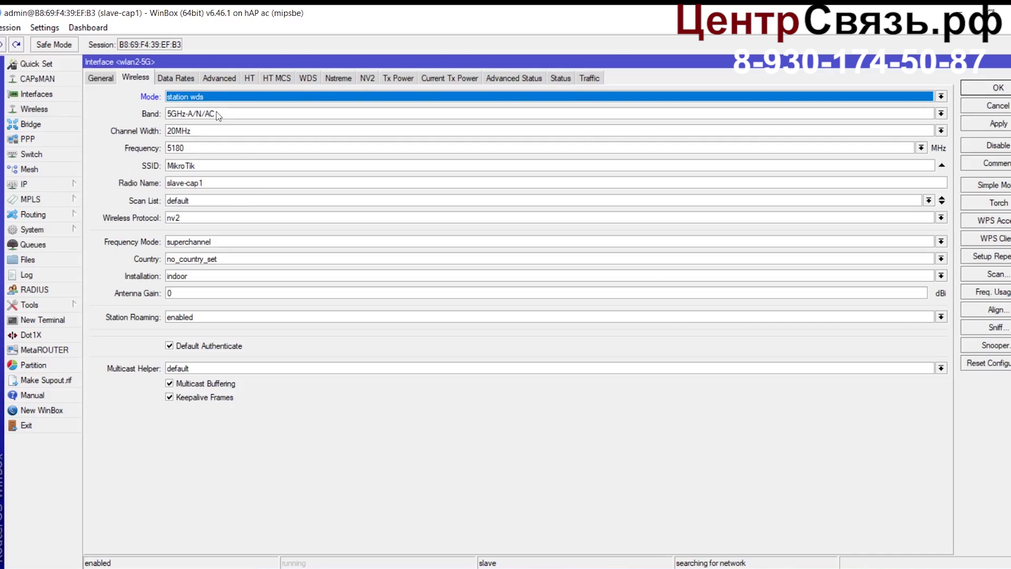
{"action": "left_click", "coordinate": [217, 115]}
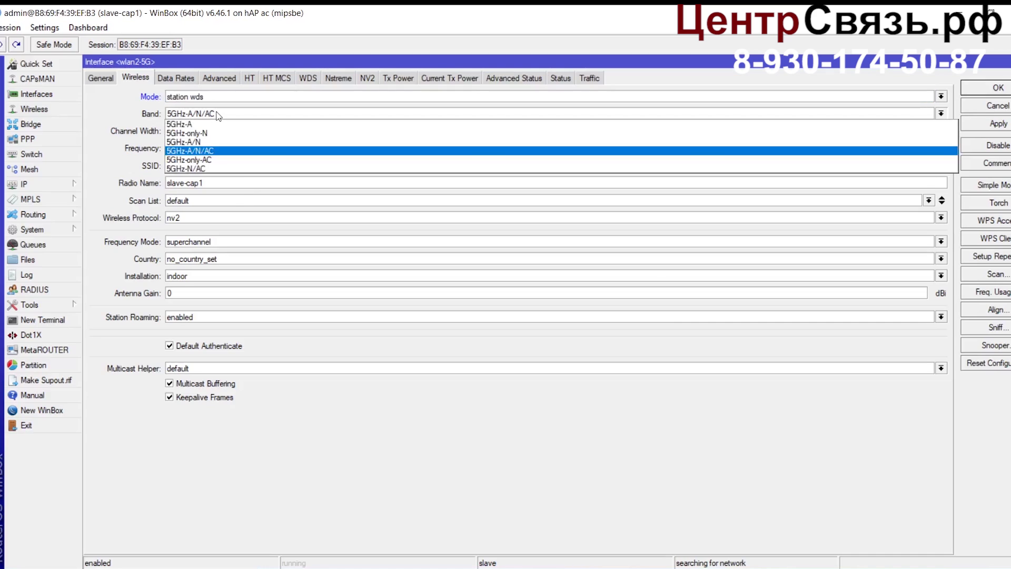
{"action": "left_click", "coordinate": [215, 160]}
{"action": "left_click", "coordinate": [195, 131]}
{"action": "left_click", "coordinate": [195, 138]}
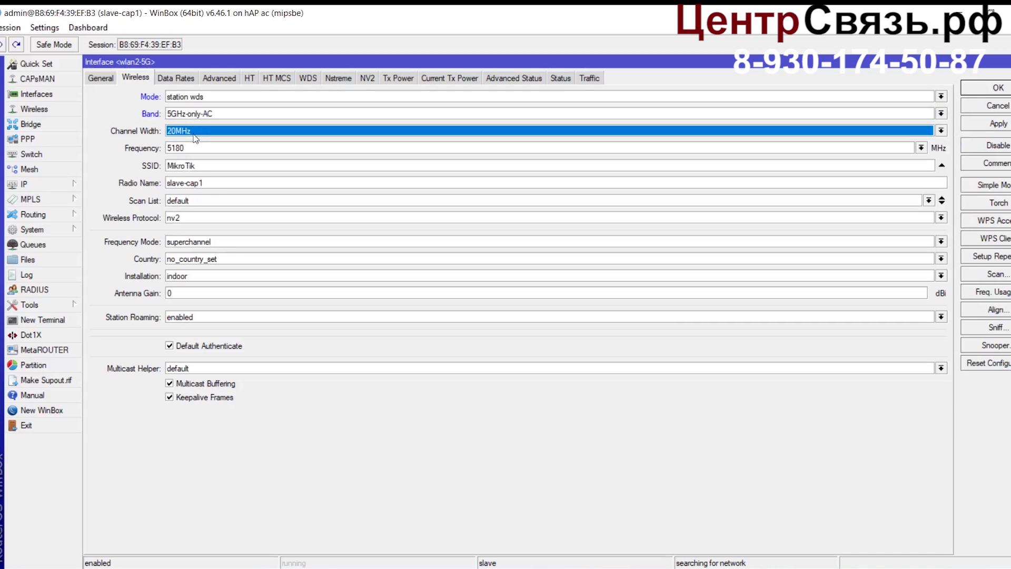
{"action": "left_click", "coordinate": [194, 136]}
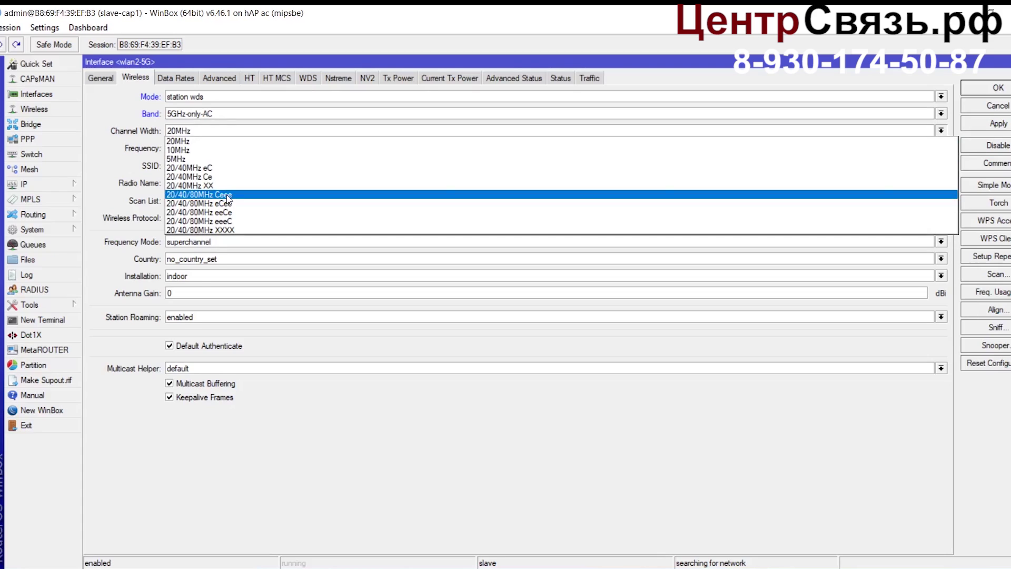
{"action": "left_click", "coordinate": [228, 196]}
{"action": "double_click", "coordinate": [204, 147]}
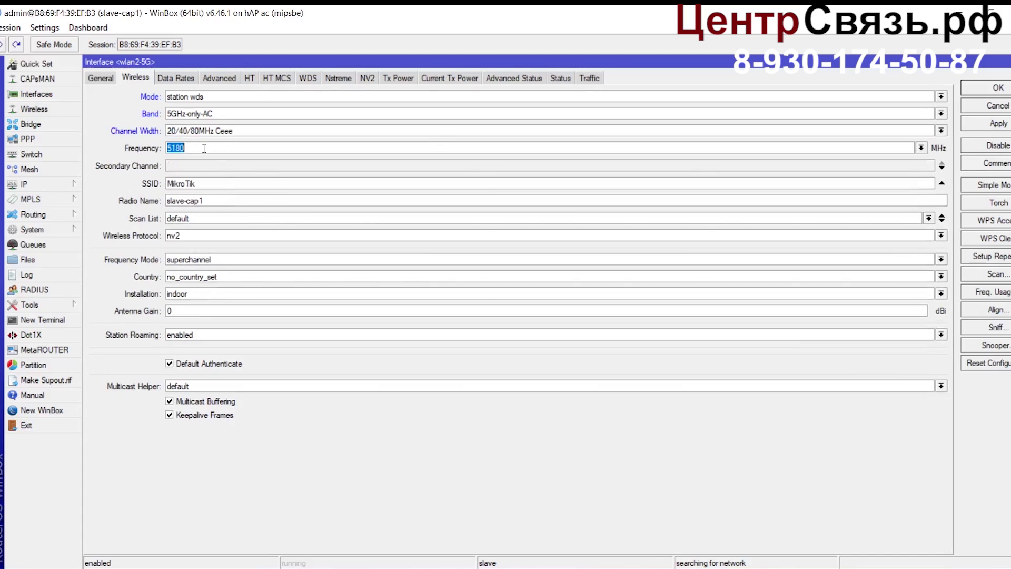
{"action": "type", "text": "5745"}
{"action": "left_click", "coordinate": [1001, 124]}
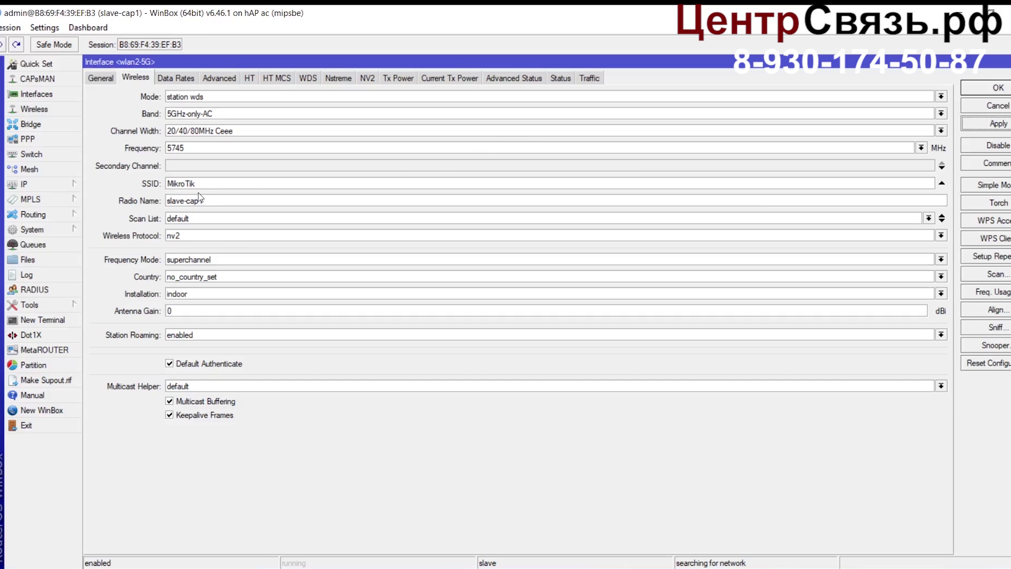
Step: Change the SSID to MAG5G
{"action": "double_click", "coordinate": [202, 185]}
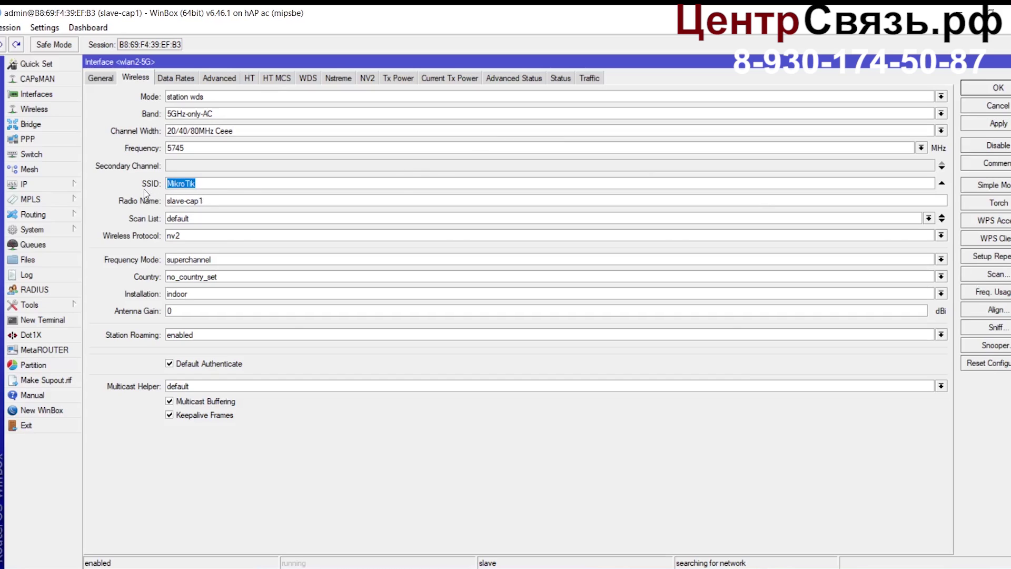
{"action": "type", "text": "aMAG"}
{"action": "type", "text": "5G"}
{"action": "key", "text": "BackSpace"}
{"action": "key", "text": "BackSpace"}
{"action": "key", "text": "ctrl+a"}
{"action": "type", "text": "MAG5G"}
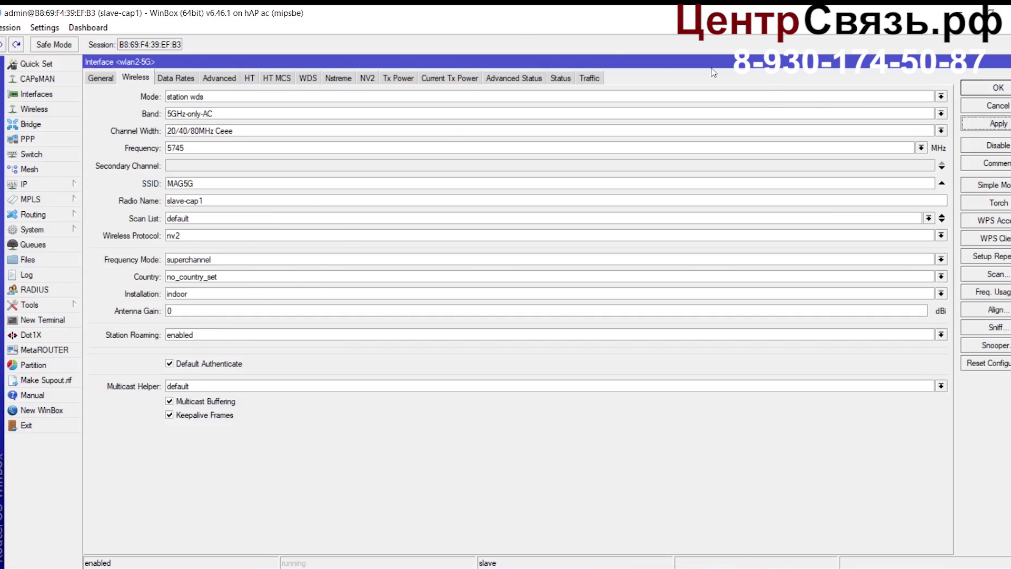
Step: Set adaptive noise immunity to ap and client mode and hardware retries 5, then apply
{"action": "left_click", "coordinate": [165, 79]}
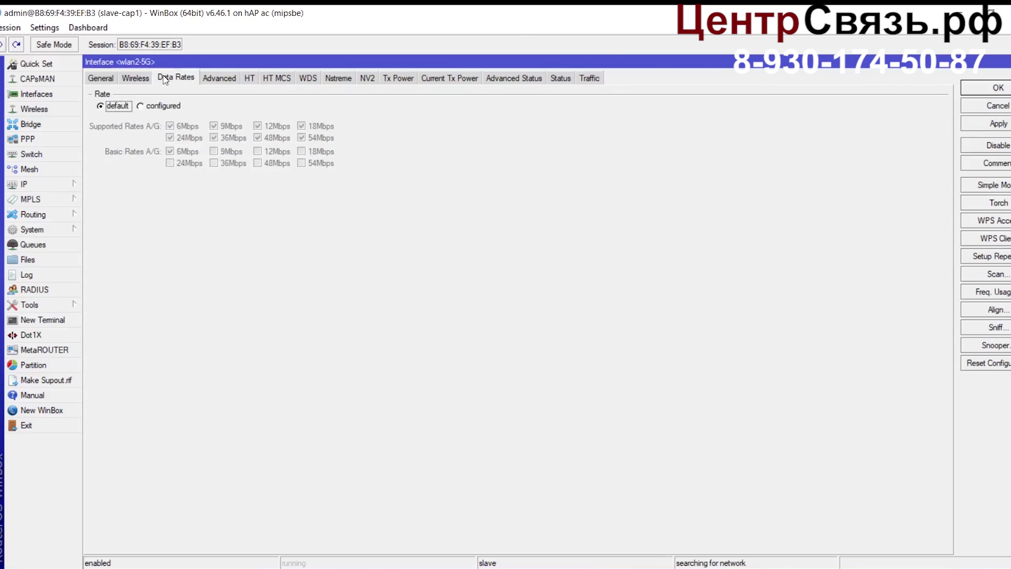
{"action": "left_click", "coordinate": [220, 80]}
{"action": "left_click", "coordinate": [217, 133]}
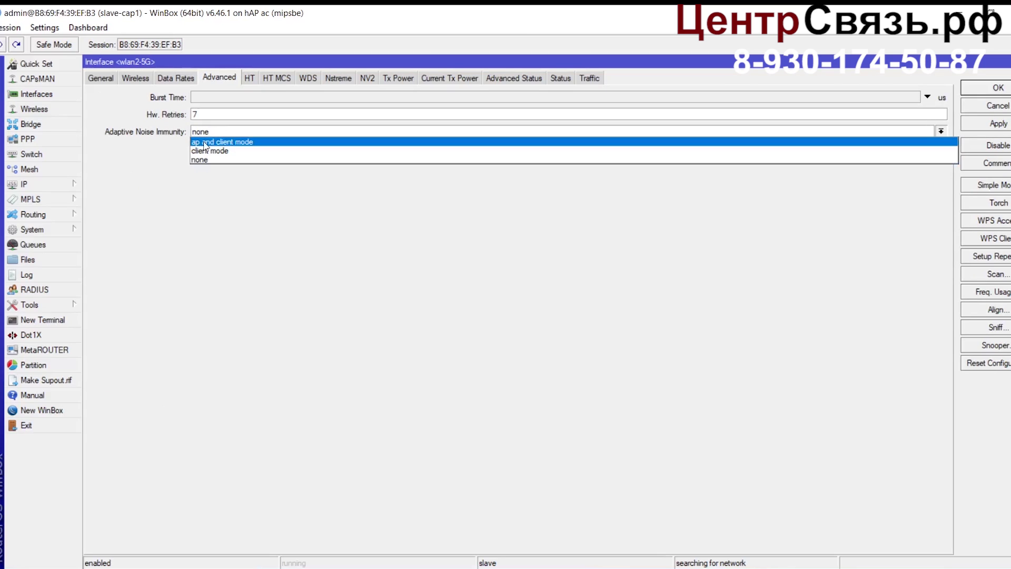
{"action": "left_click", "coordinate": [204, 142]}
{"action": "left_click", "coordinate": [210, 113]}
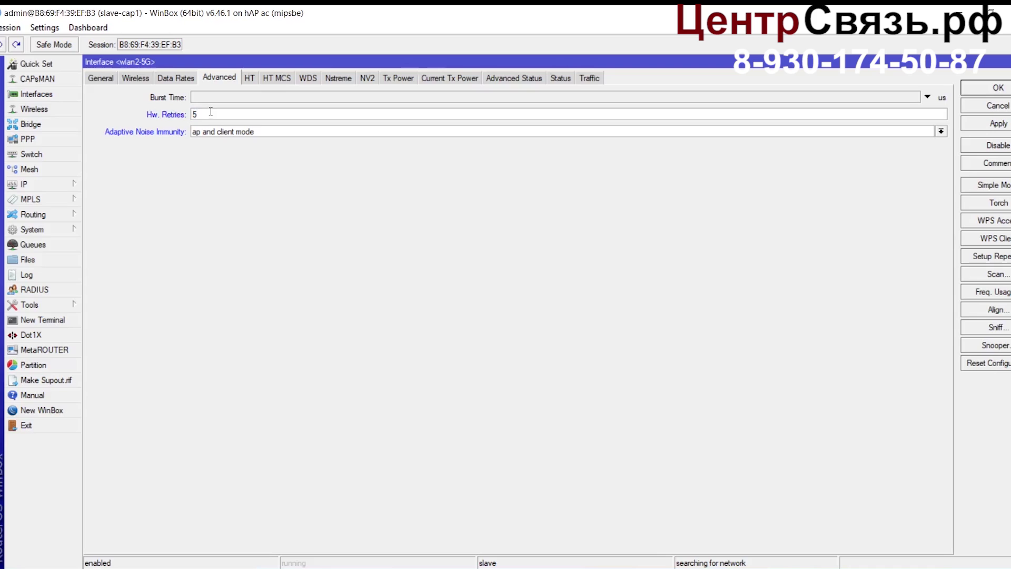
{"action": "left_click", "coordinate": [998, 123]}
Step: Keep guard interval any; set WDS mode dynamic with default bridge bridge1, and apply
{"action": "left_click", "coordinate": [249, 78]}
{"action": "left_click", "coordinate": [175, 180]}
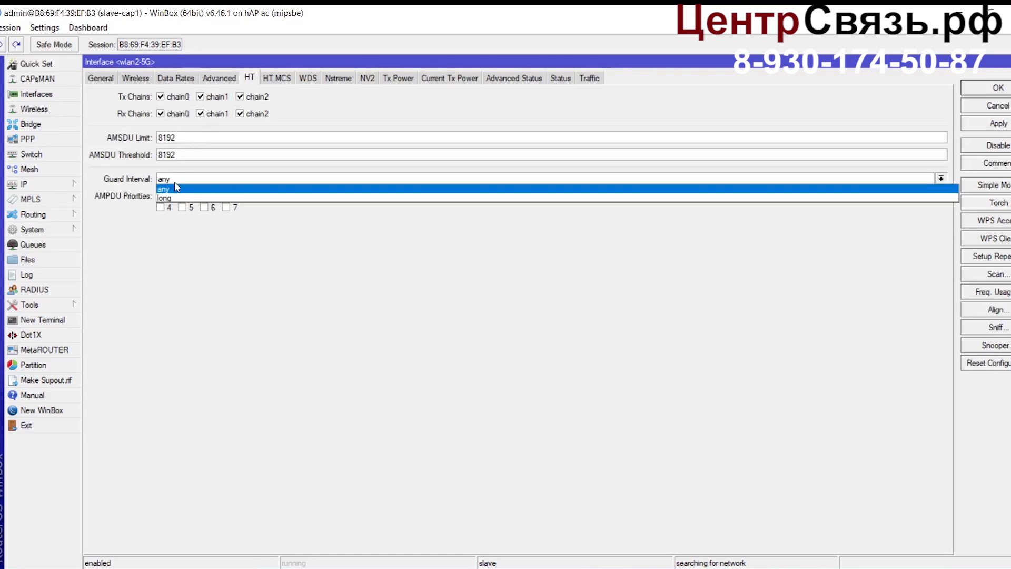
{"action": "left_click", "coordinate": [176, 189]}
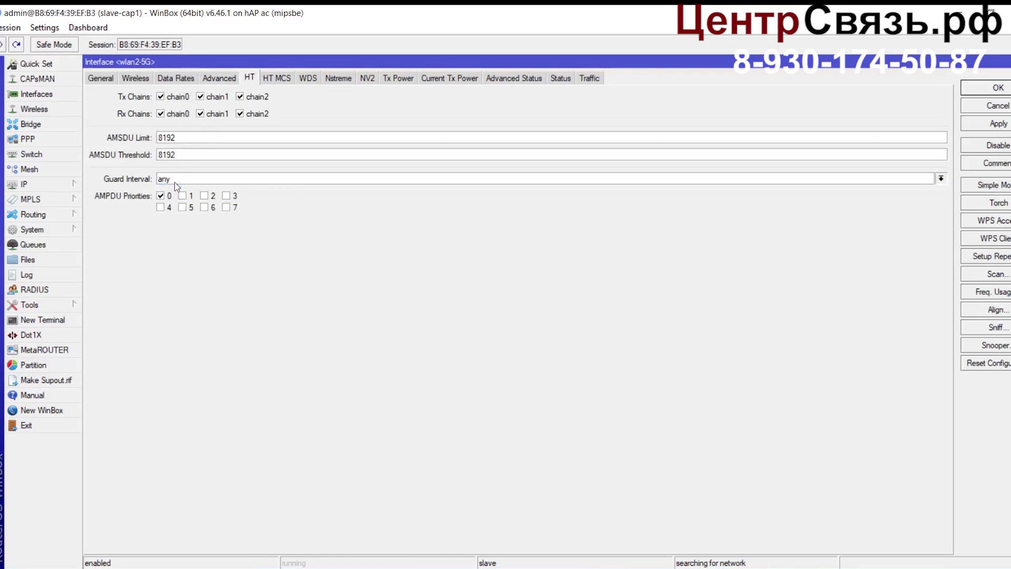
{"action": "left_click", "coordinate": [280, 80]}
{"action": "left_click", "coordinate": [309, 78]}
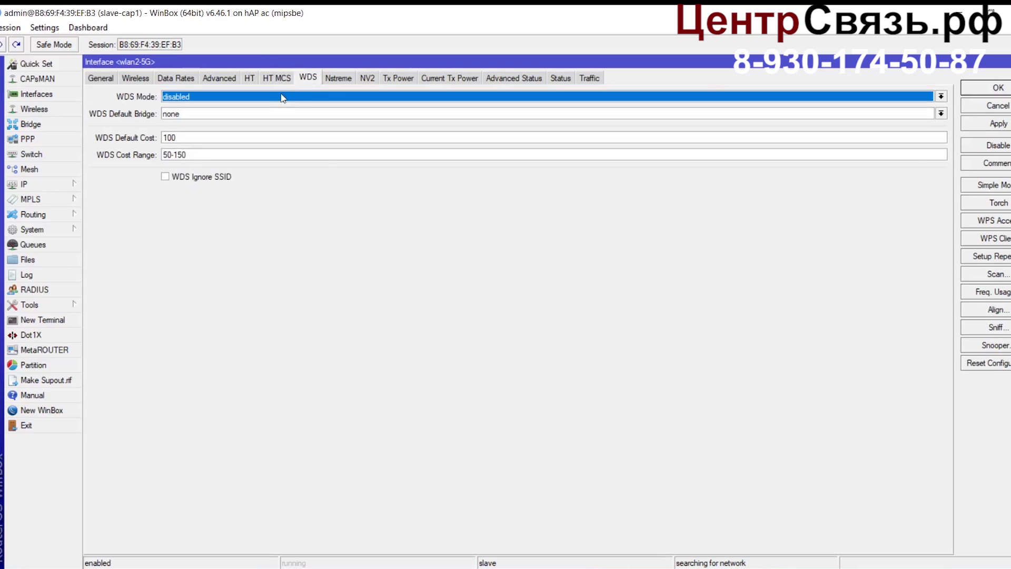
{"action": "left_click", "coordinate": [283, 98]}
{"action": "left_click", "coordinate": [274, 110]}
{"action": "left_click", "coordinate": [267, 114]}
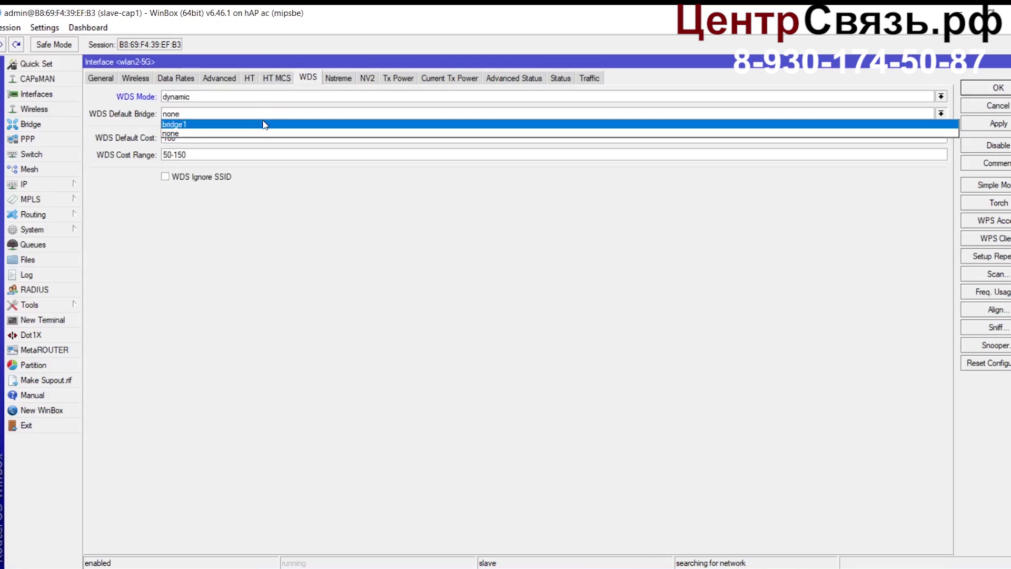
{"action": "left_click", "coordinate": [265, 124]}
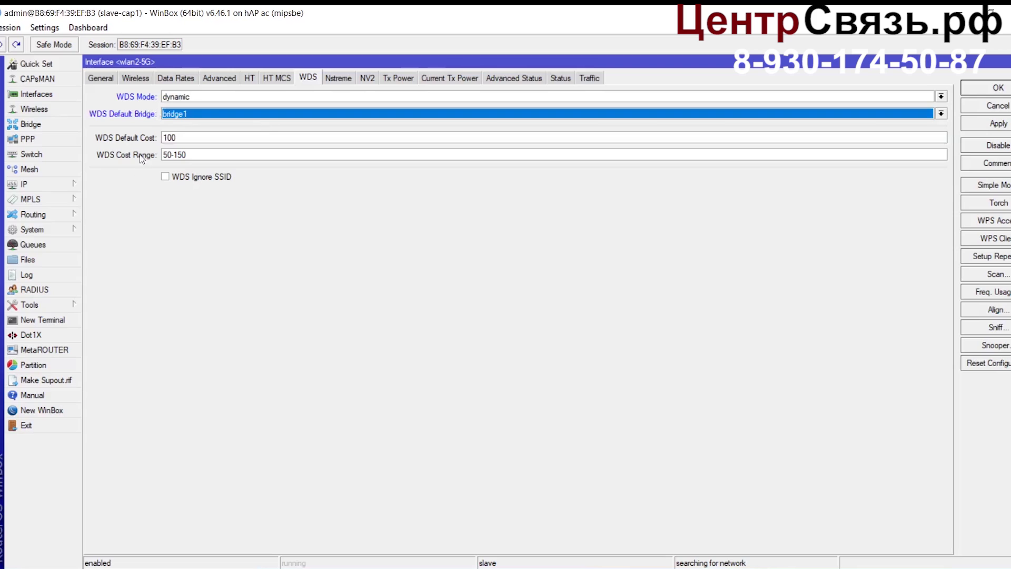
{"action": "left_click", "coordinate": [999, 126]}
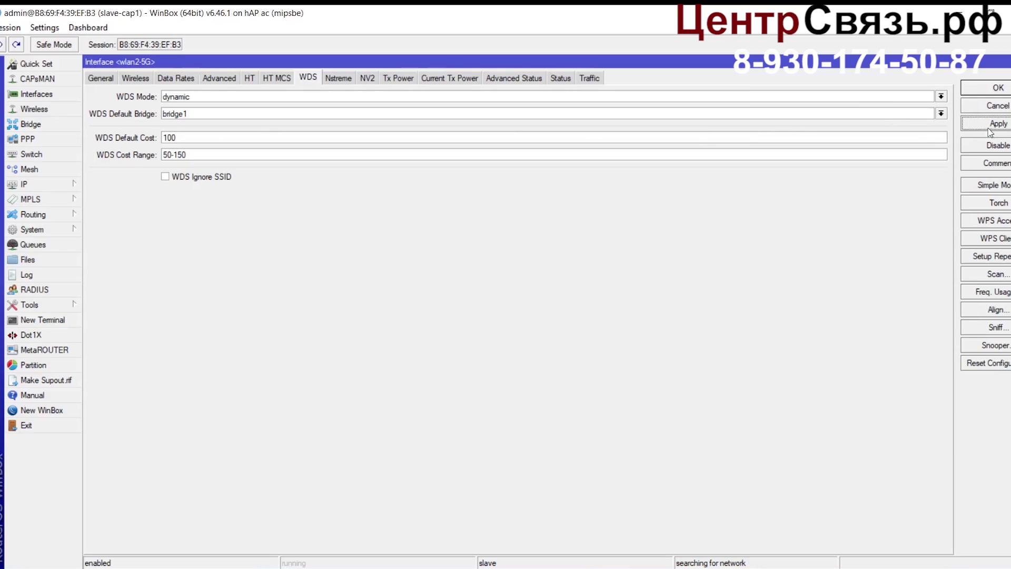
Step: Turn on Nstreme, review NV2 and Tx power, apply, and check Status
{"action": "left_click", "coordinate": [338, 79]}
{"action": "left_click", "coordinate": [161, 95]}
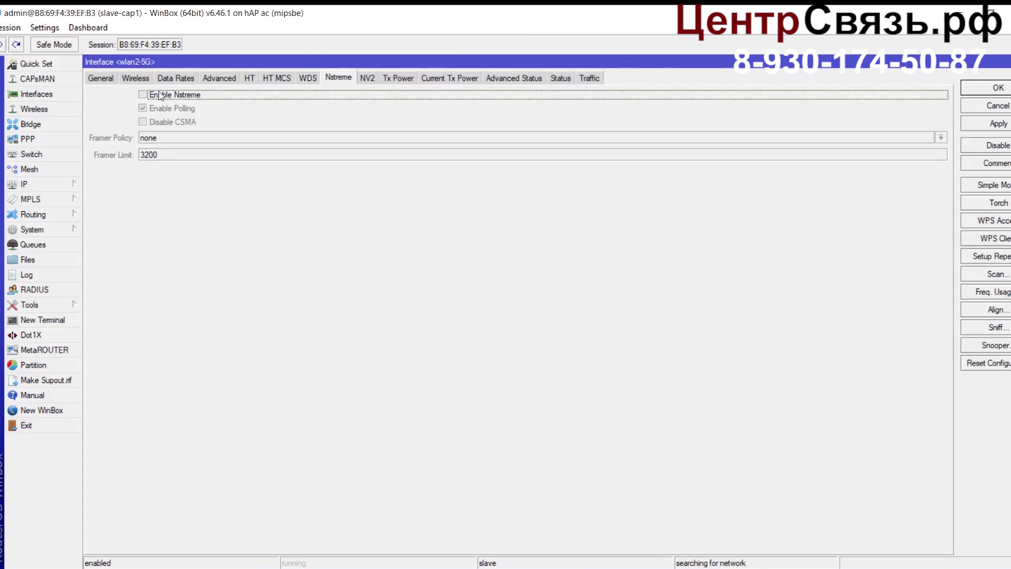
{"action": "left_click", "coordinate": [367, 78]}
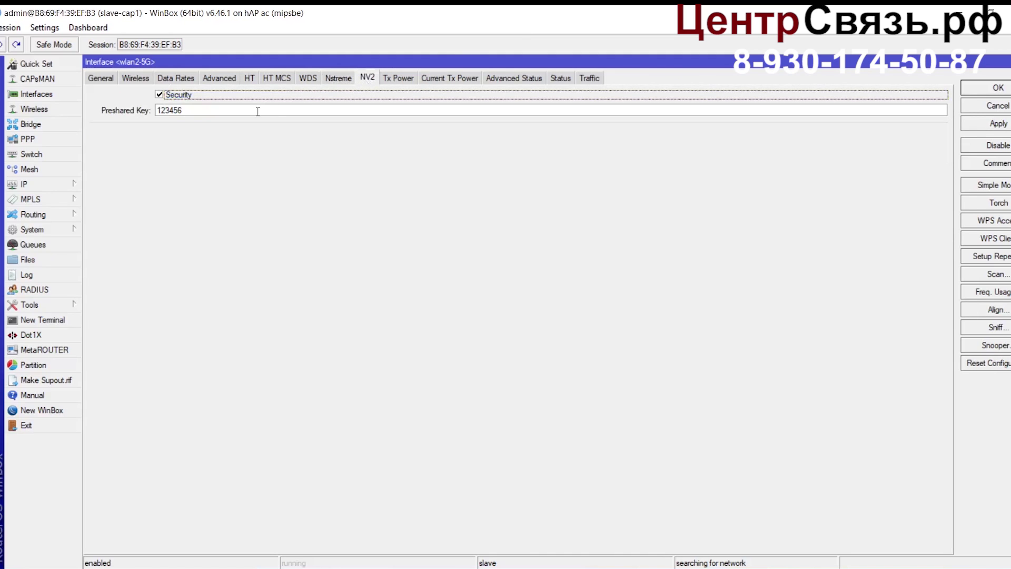
{"action": "left_click", "coordinate": [398, 79]}
{"action": "left_click", "coordinate": [443, 79]}
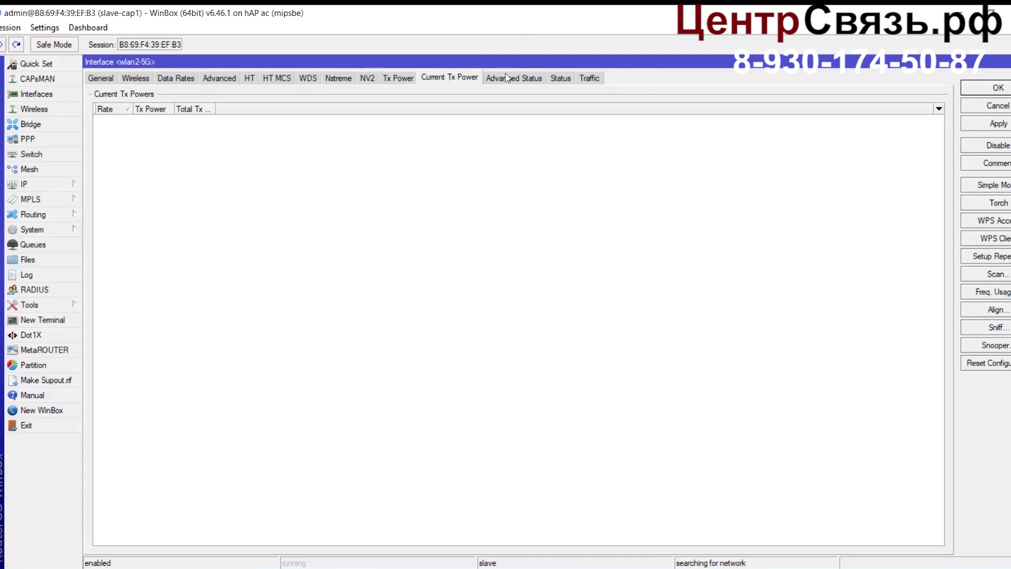
{"action": "left_click", "coordinate": [984, 124]}
{"action": "left_click", "coordinate": [560, 78]}
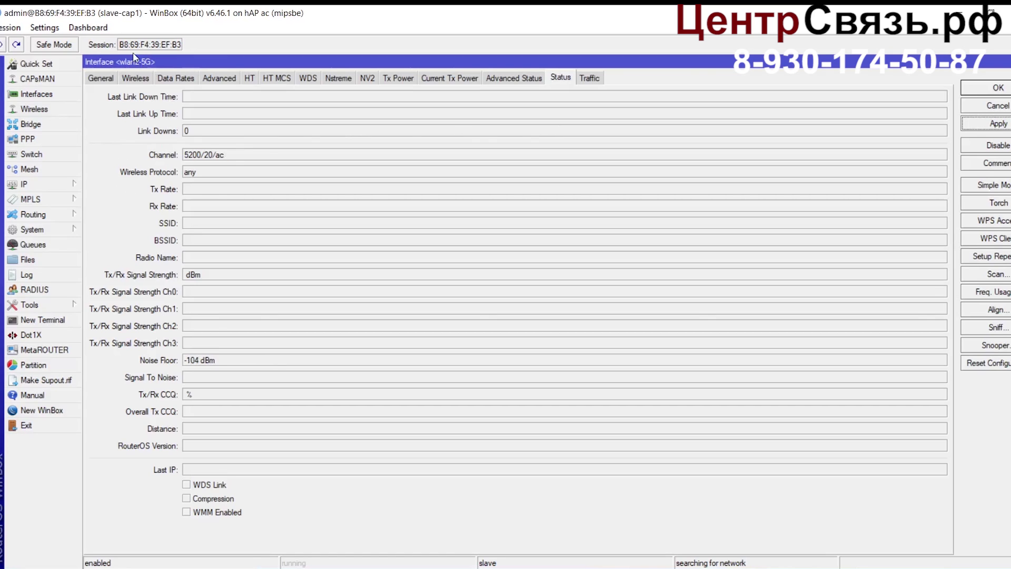
Step: Copy the 5745 frequency into the wlan2-5G scan list, apply it, and check the link status
{"action": "left_click", "coordinate": [138, 79]}
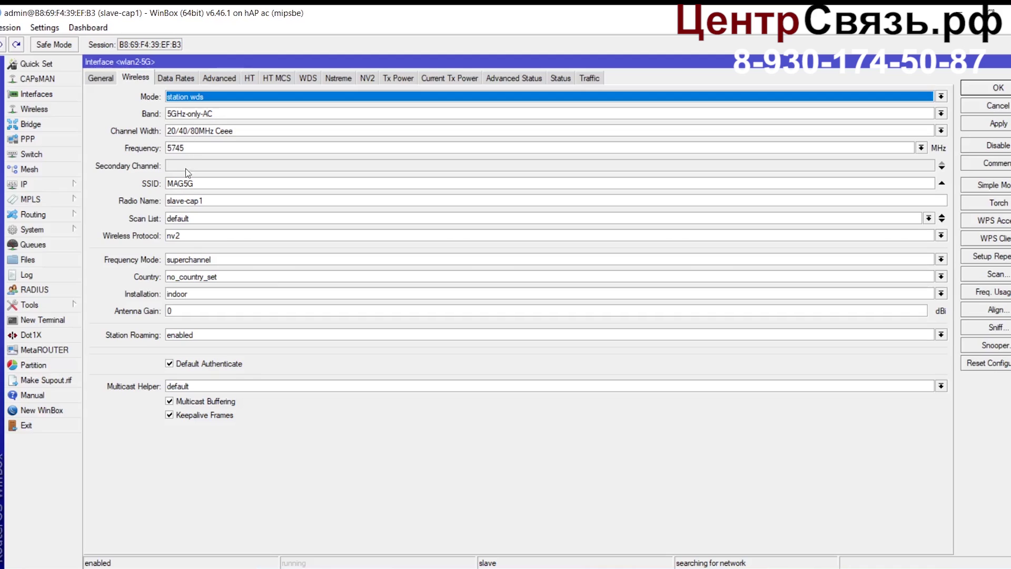
{"action": "left_click_drag", "start_coordinate": [204, 151], "coordinate": [159, 150]}
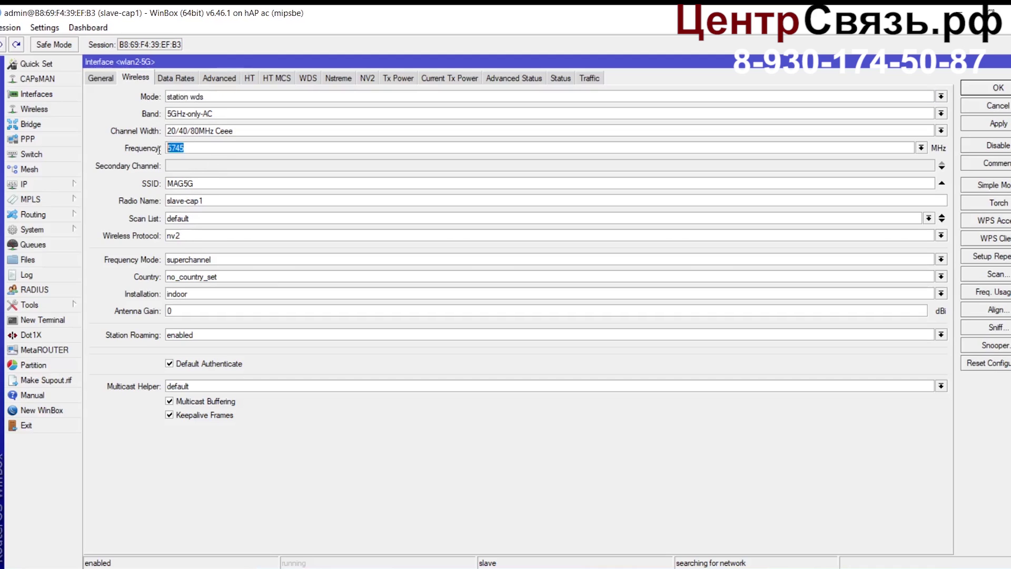
{"action": "right_click", "coordinate": [169, 148]}
{"action": "left_click", "coordinate": [197, 171]}
{"action": "left_click_drag", "start_coordinate": [195, 219], "coordinate": [144, 216]}
{"action": "right_click", "coordinate": [168, 218]}
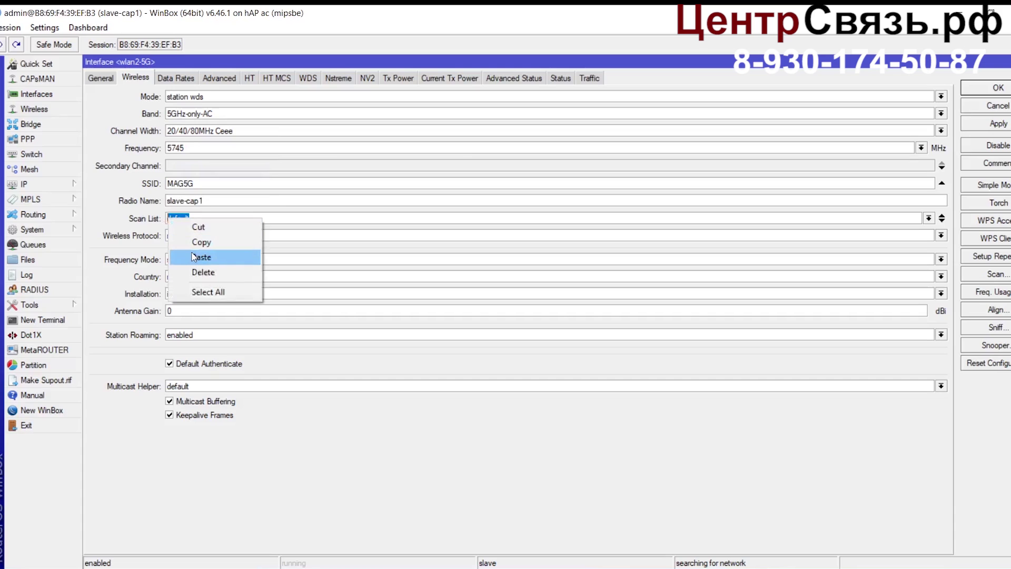
{"action": "left_click", "coordinate": [243, 258]}
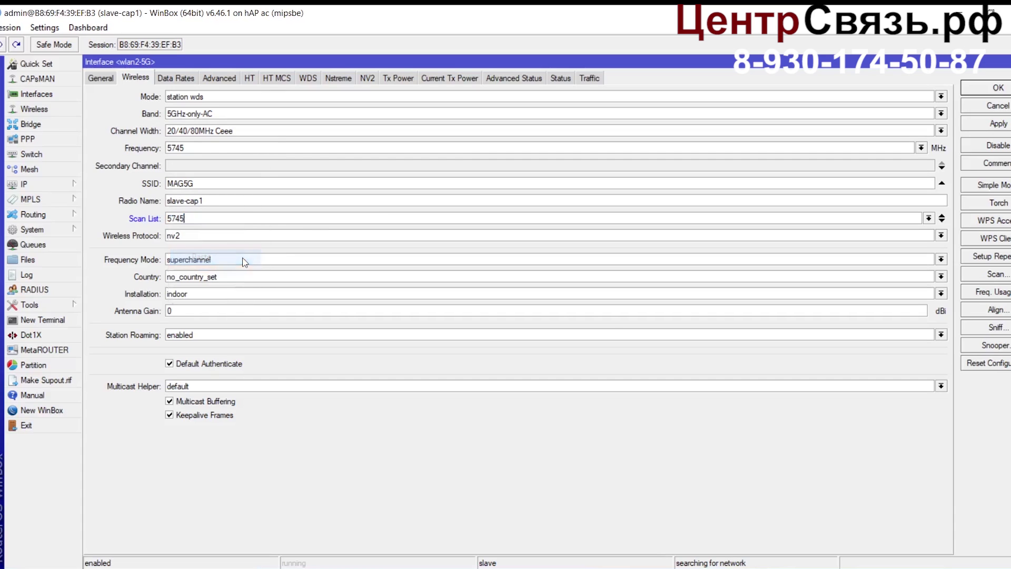
{"action": "left_click", "coordinate": [998, 124]}
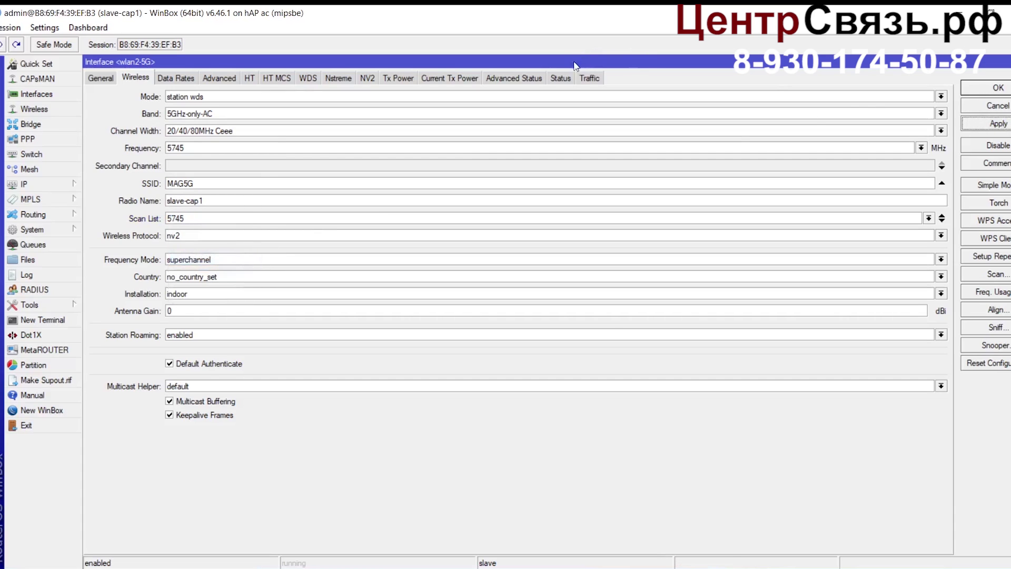
{"action": "left_click", "coordinate": [569, 78]}
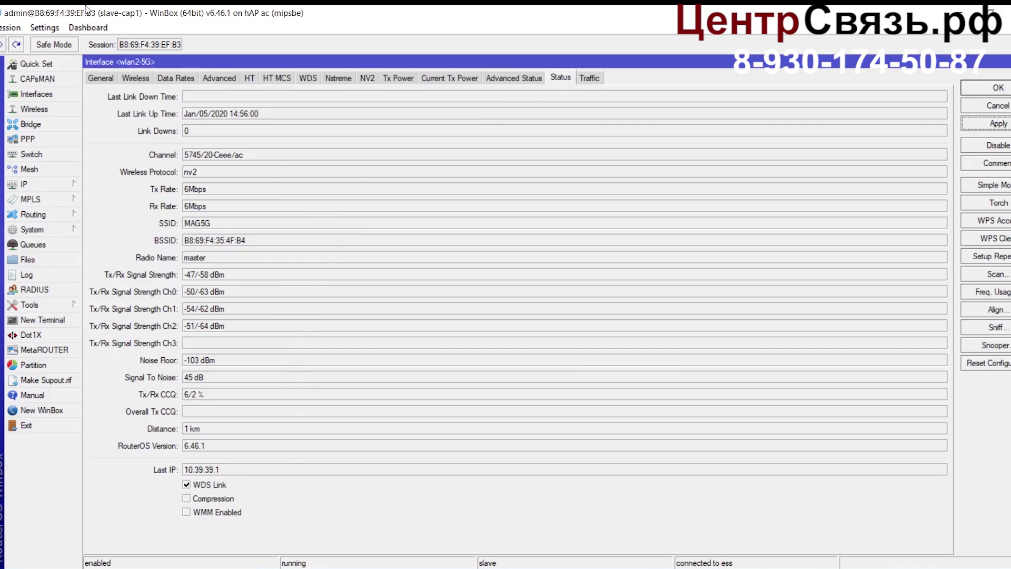
Step: Switch the wlan2-5G window back to its Wireless settings
{"action": "left_click", "coordinate": [141, 79]}
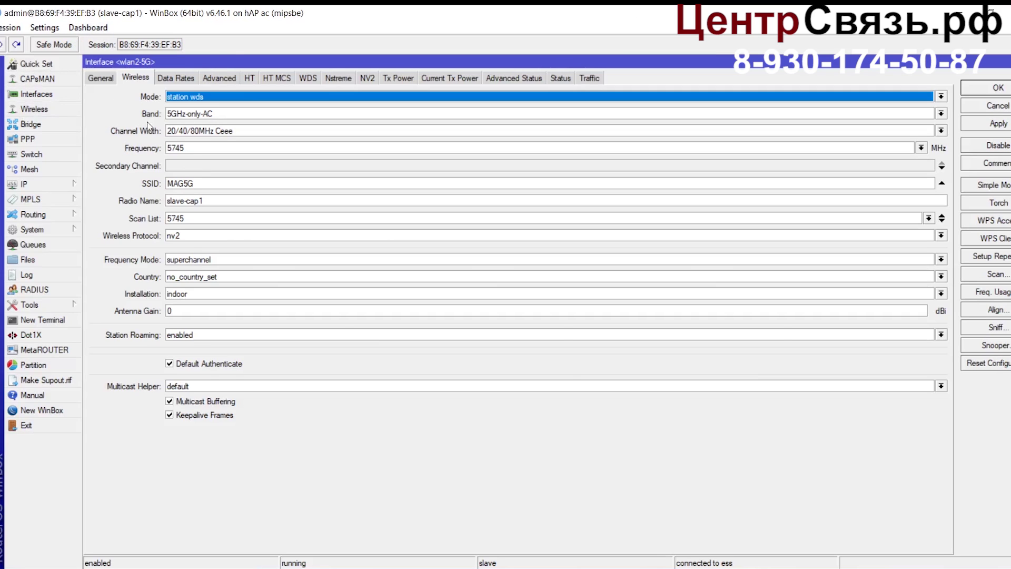
Step: Review the General, Wireless, Data Rates and Advanced tabs, keeping noise immunity at ap and client mode
{"action": "left_click", "coordinate": [109, 79]}
{"action": "left_click", "coordinate": [132, 79]}
{"action": "left_click", "coordinate": [173, 311]}
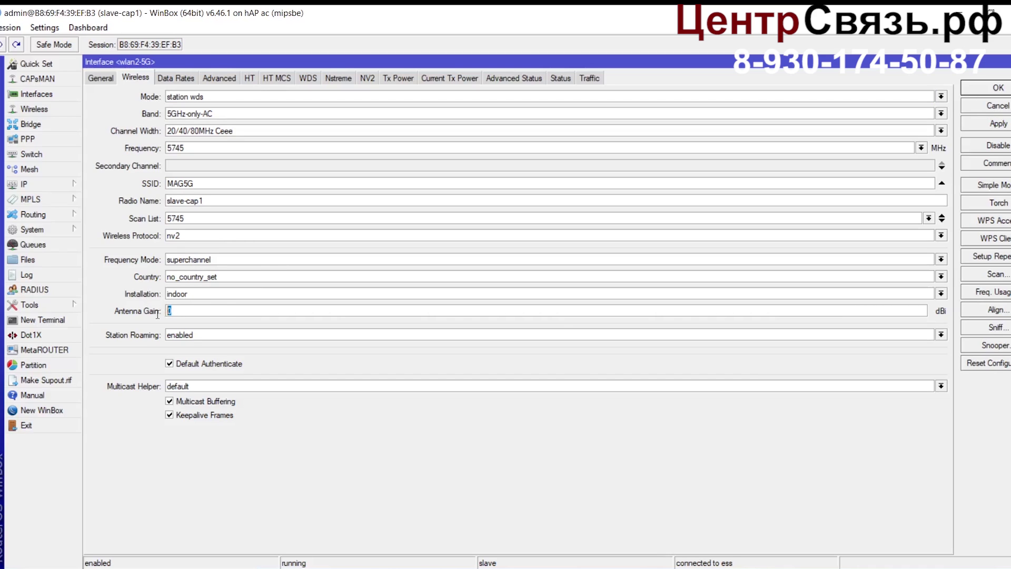
{"action": "left_click", "coordinate": [182, 82]}
{"action": "left_click", "coordinate": [220, 80]}
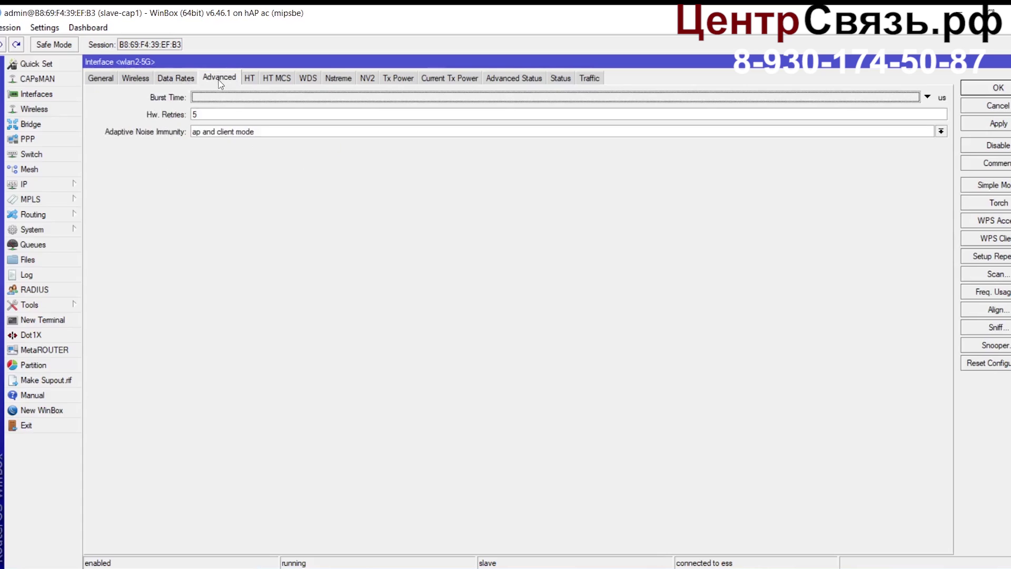
{"action": "left_click", "coordinate": [208, 114]}
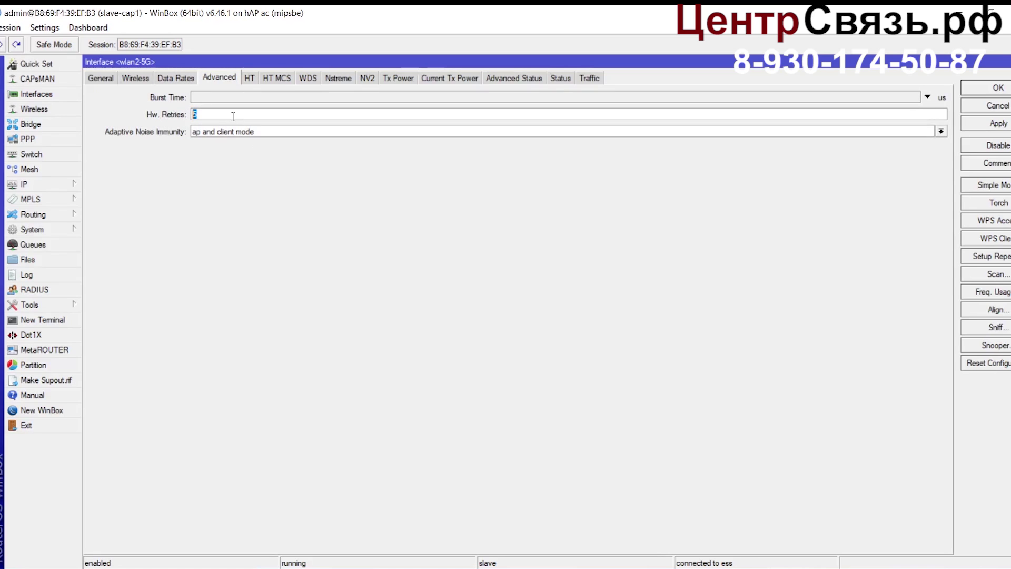
{"action": "left_click", "coordinate": [279, 132]}
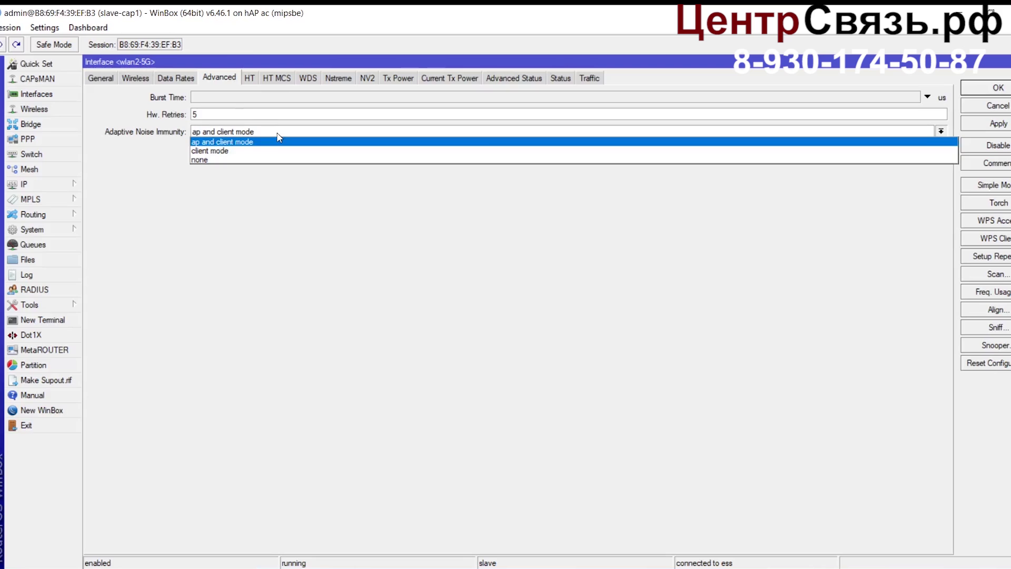
{"action": "left_click", "coordinate": [278, 136]}
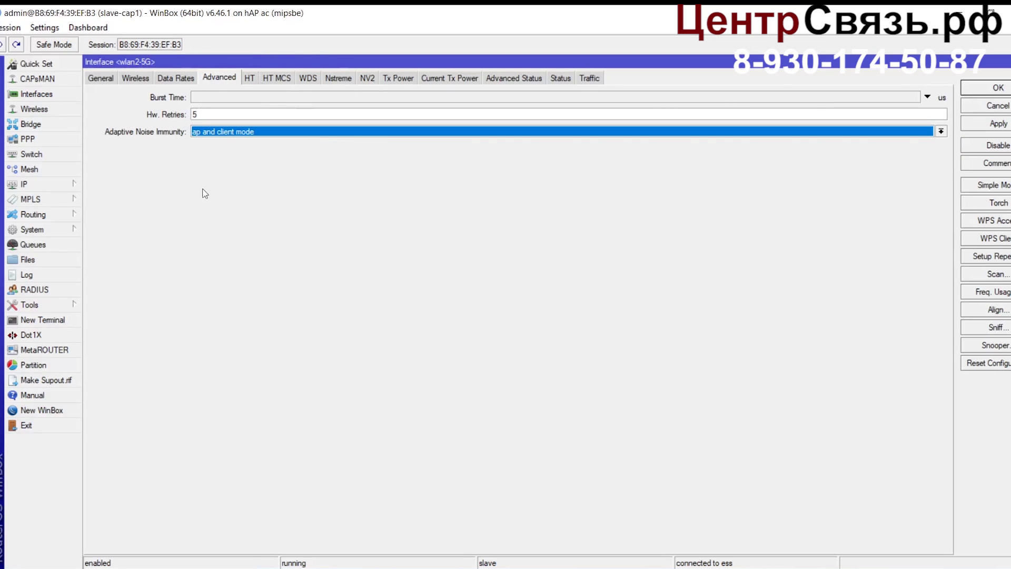
Step: Review the HT, HT MCS, WDS, Nstreme and NV2 settings of wlan2-5G
{"action": "left_click", "coordinate": [257, 79]}
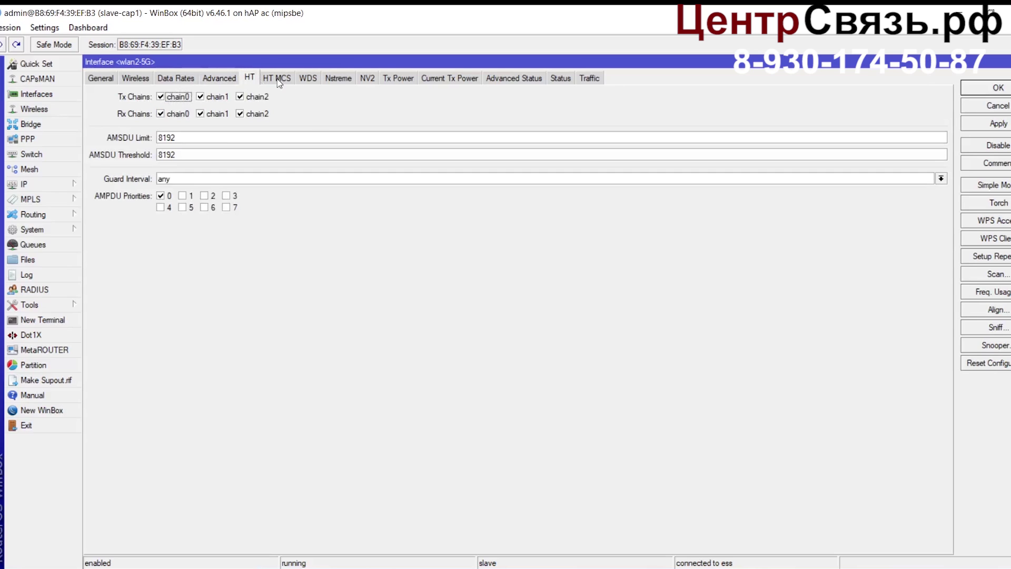
{"action": "left_click", "coordinate": [292, 79]}
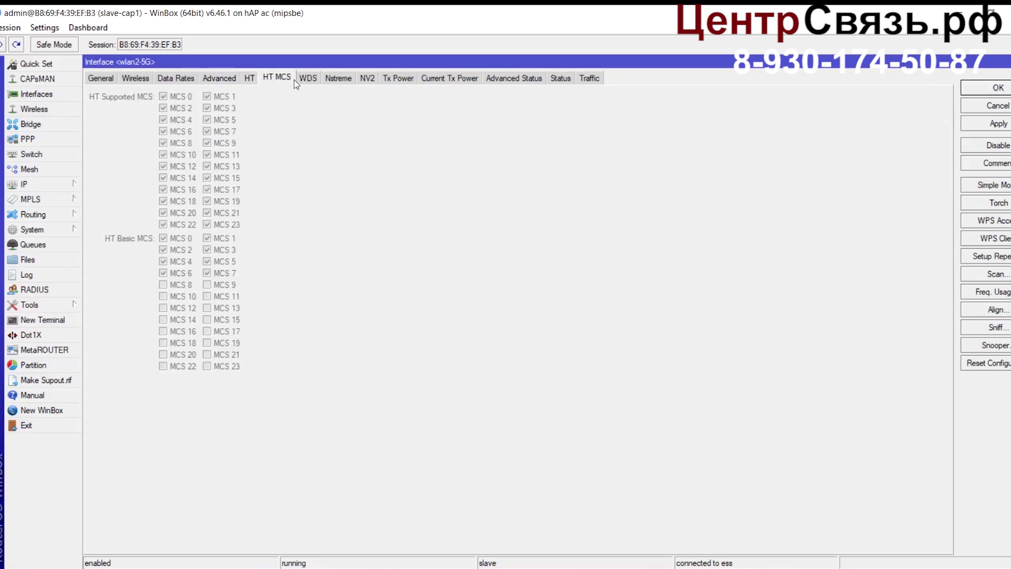
{"action": "left_click", "coordinate": [308, 78]}
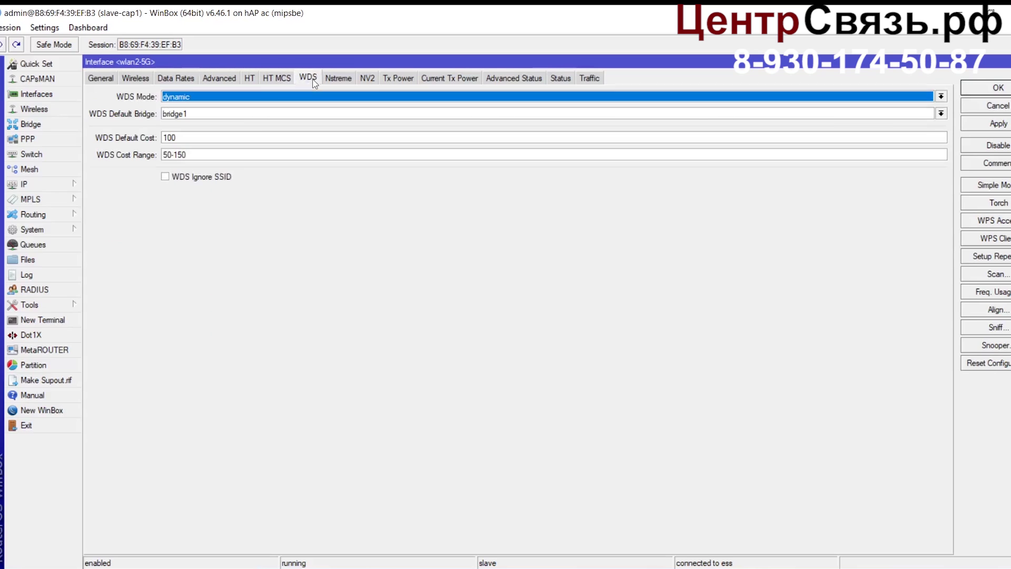
{"action": "left_click", "coordinate": [342, 82]}
{"action": "left_click", "coordinate": [368, 78]}
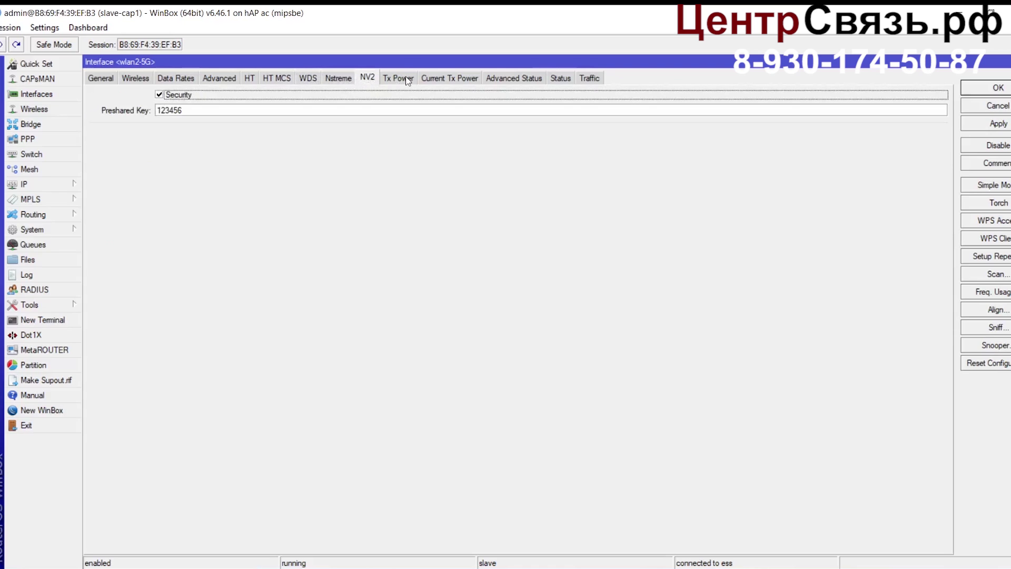
Step: Set Tx Power Mode to all rates fixed at 17 dBm and apply it
{"action": "left_click", "coordinate": [398, 79]}
{"action": "left_click", "coordinate": [449, 78]}
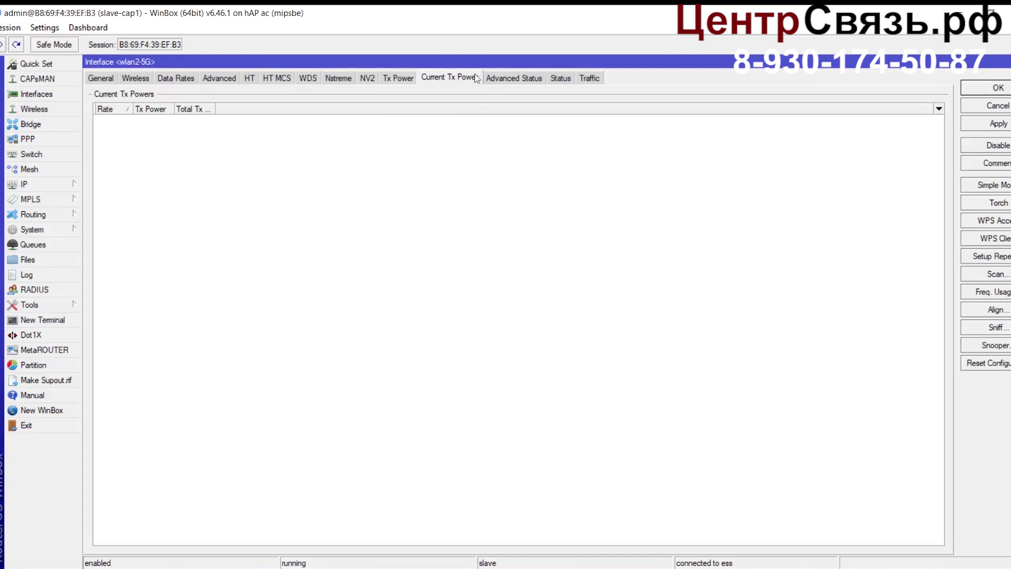
{"action": "left_click", "coordinate": [401, 79]}
{"action": "left_click", "coordinate": [289, 97]}
{"action": "left_click", "coordinate": [262, 107]}
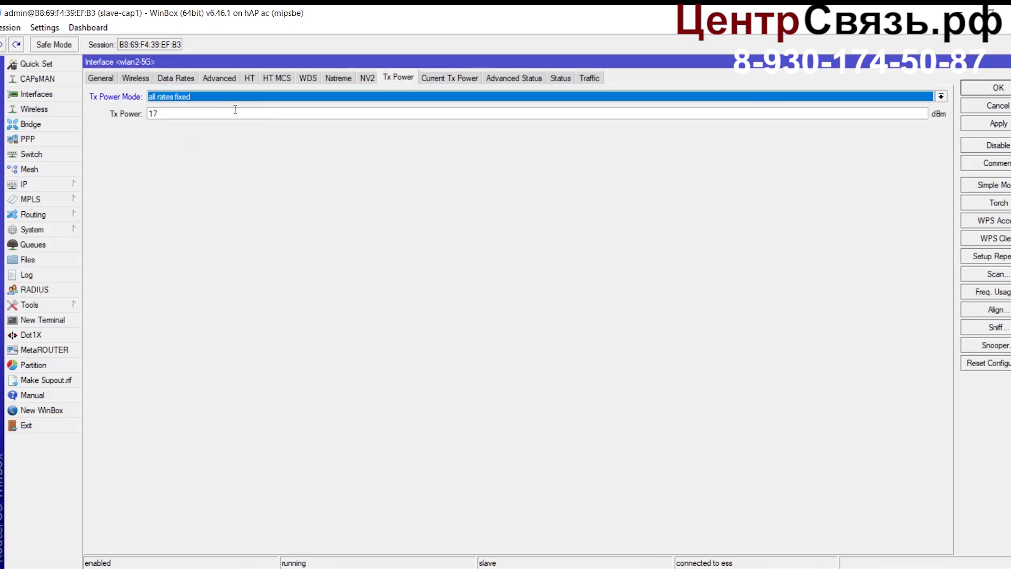
{"action": "left_click", "coordinate": [990, 123]}
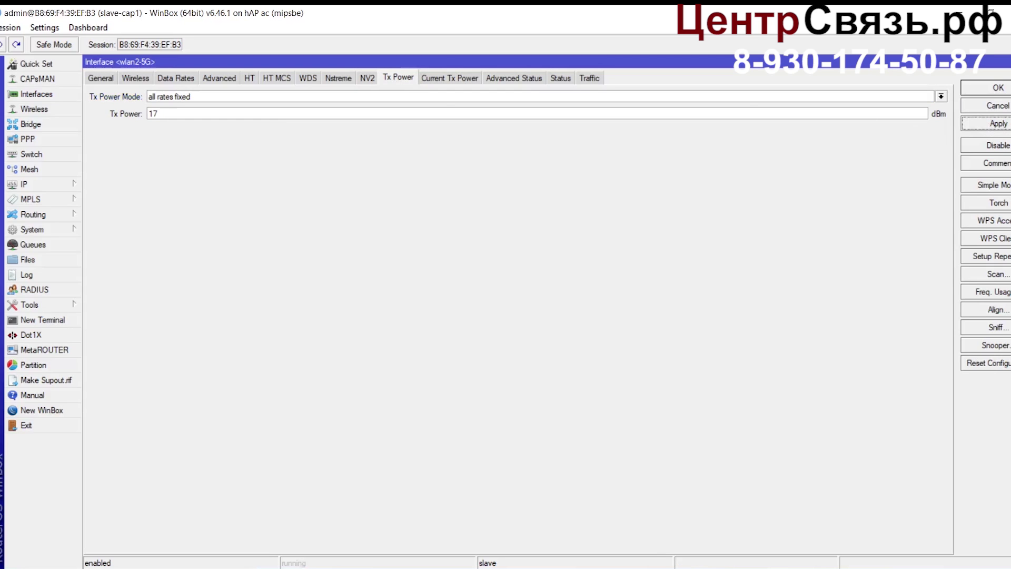
{"action": "left_click", "coordinate": [514, 78]}
Step: Confirm the link status shows the master's last IP 10.39.39.1, then close the wlan2-5G window
{"action": "left_click", "coordinate": [582, 78]}
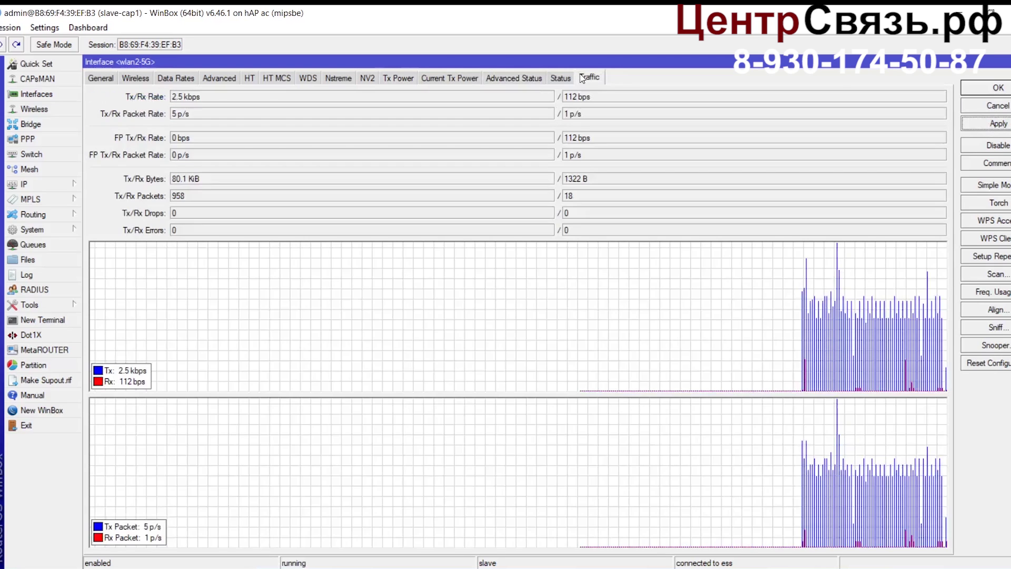
{"action": "left_click", "coordinate": [560, 78]}
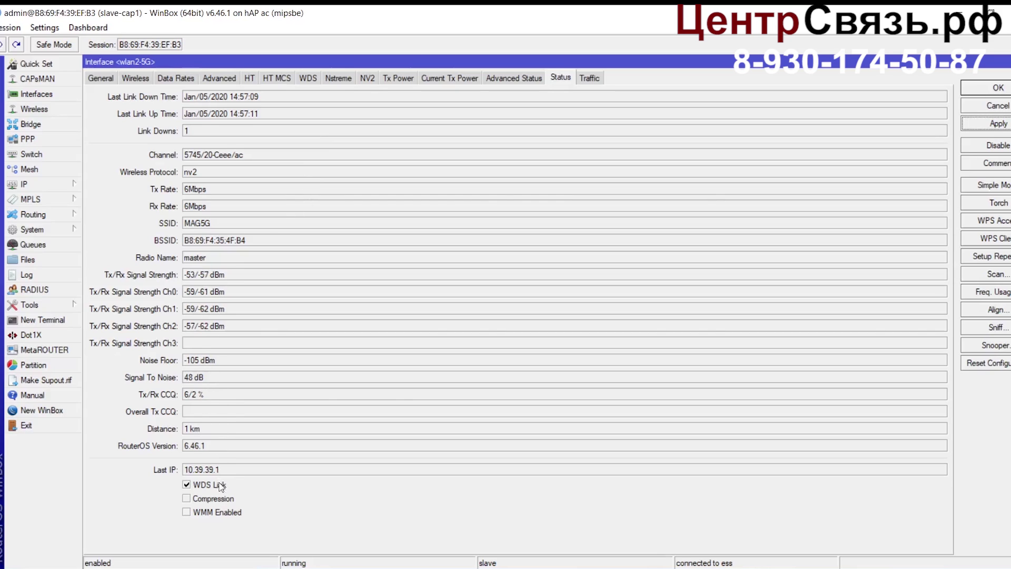
{"action": "left_click_drag", "start_coordinate": [223, 469], "coordinate": [184, 470]}
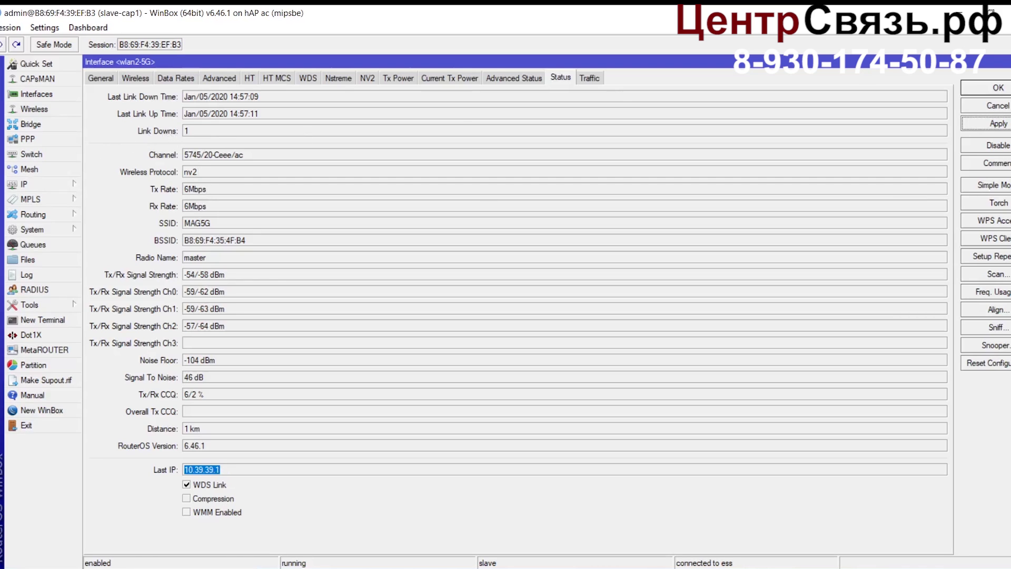
{"action": "key", "text": "Escape"}
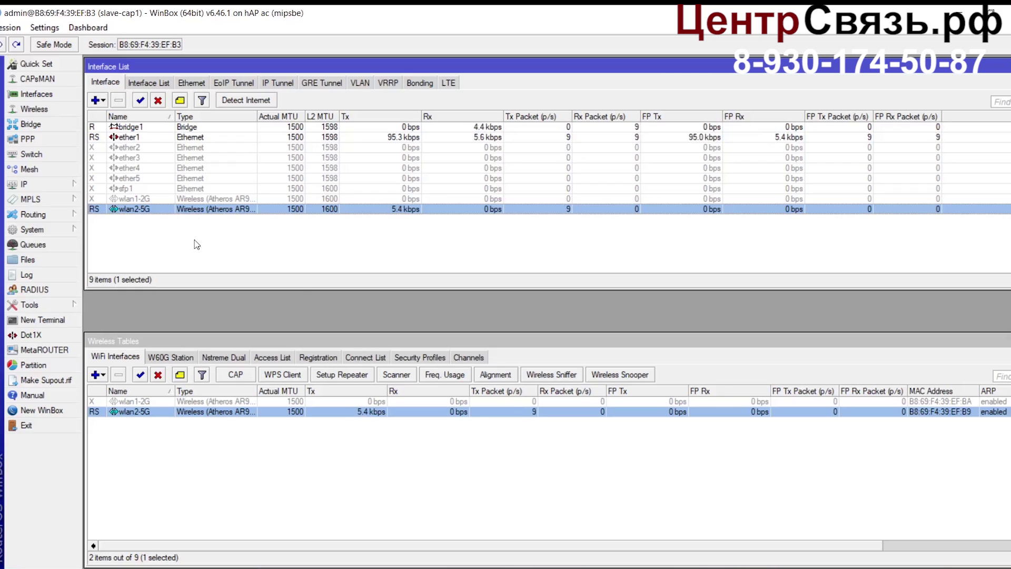
{"action": "right_click", "coordinate": [750, 567]}
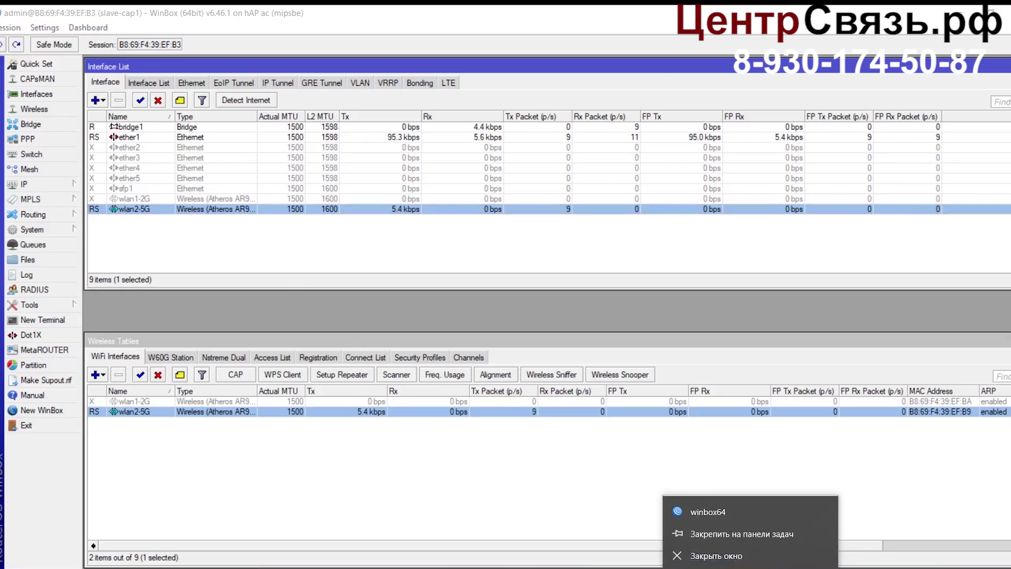
{"action": "left_click", "coordinate": [721, 555]}
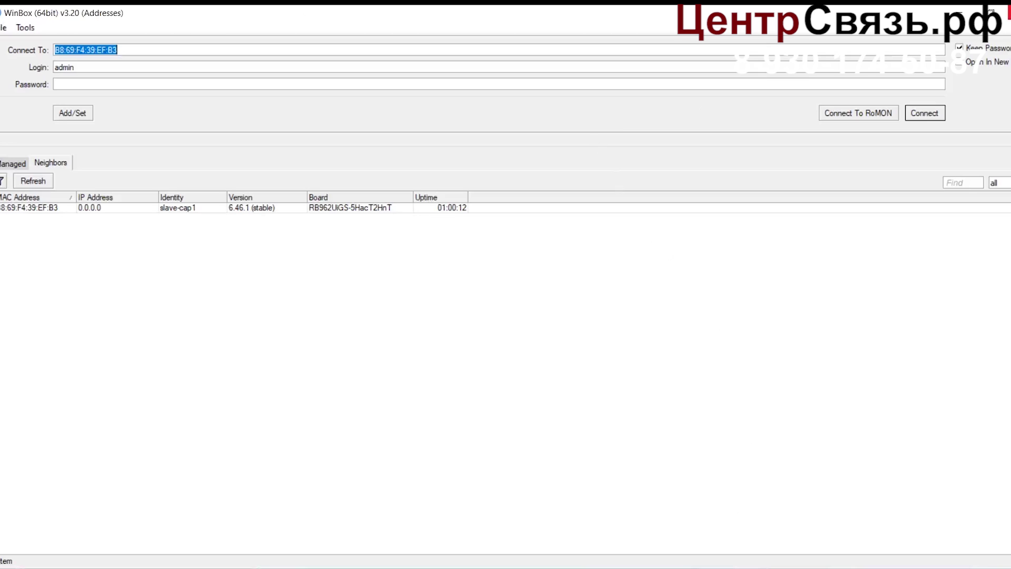
{"action": "key", "text": "super+Down"}
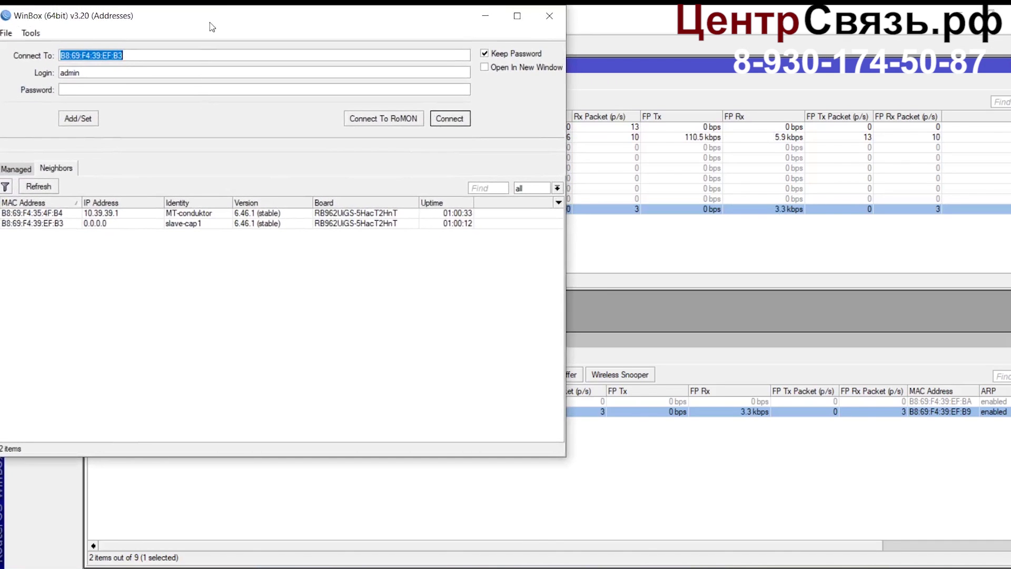
{"action": "left_click_drag", "start_coordinate": [212, 26], "coordinate": [406, 93]}
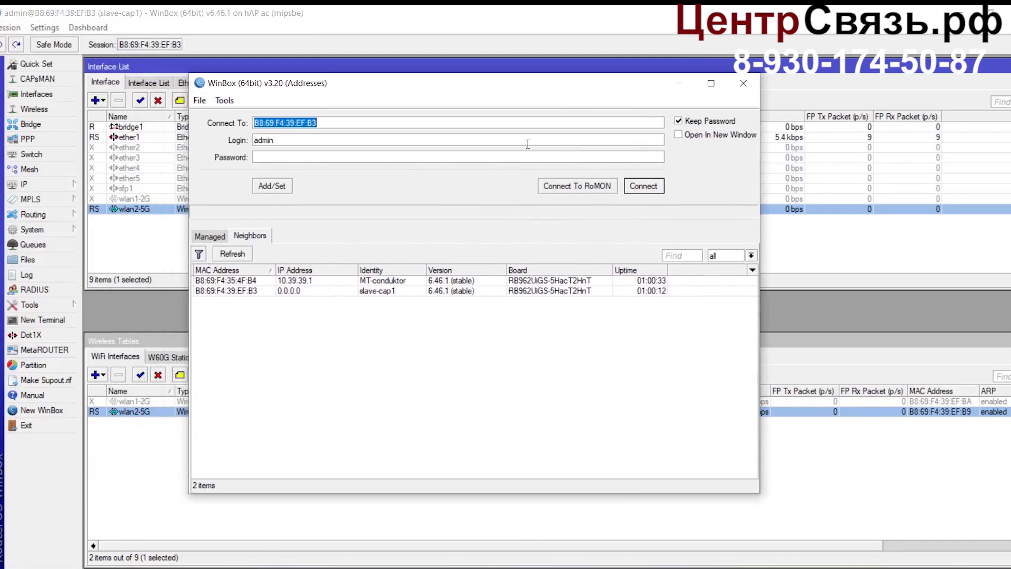
{"action": "left_click", "coordinate": [377, 282]}
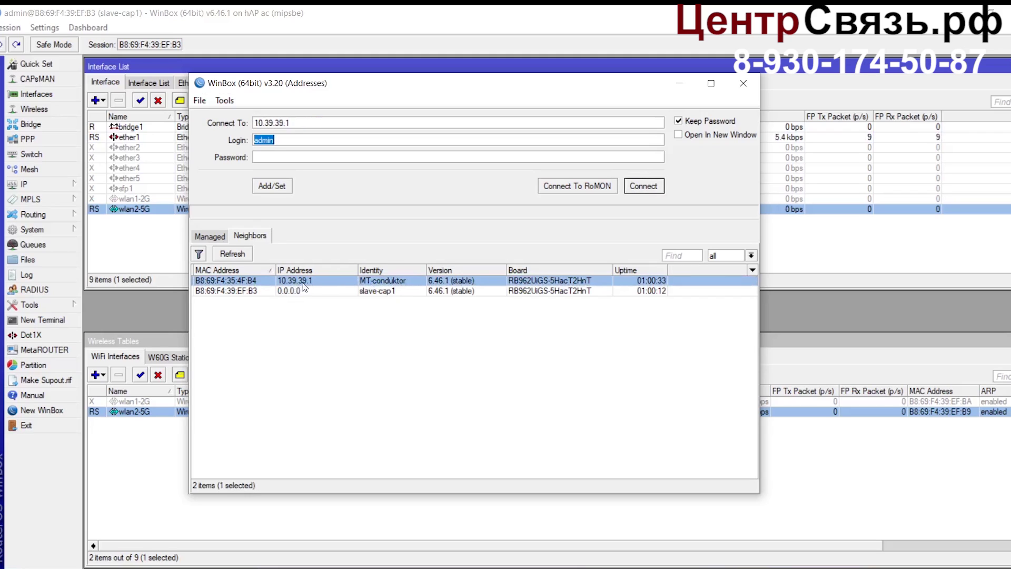
{"action": "left_click", "coordinate": [287, 293]}
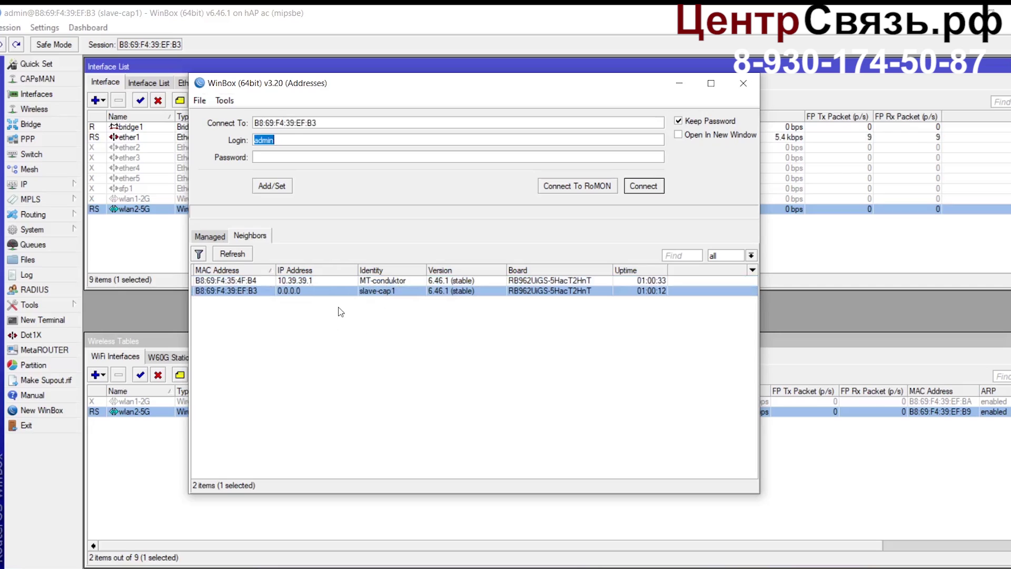
{"action": "left_click", "coordinate": [174, 311]}
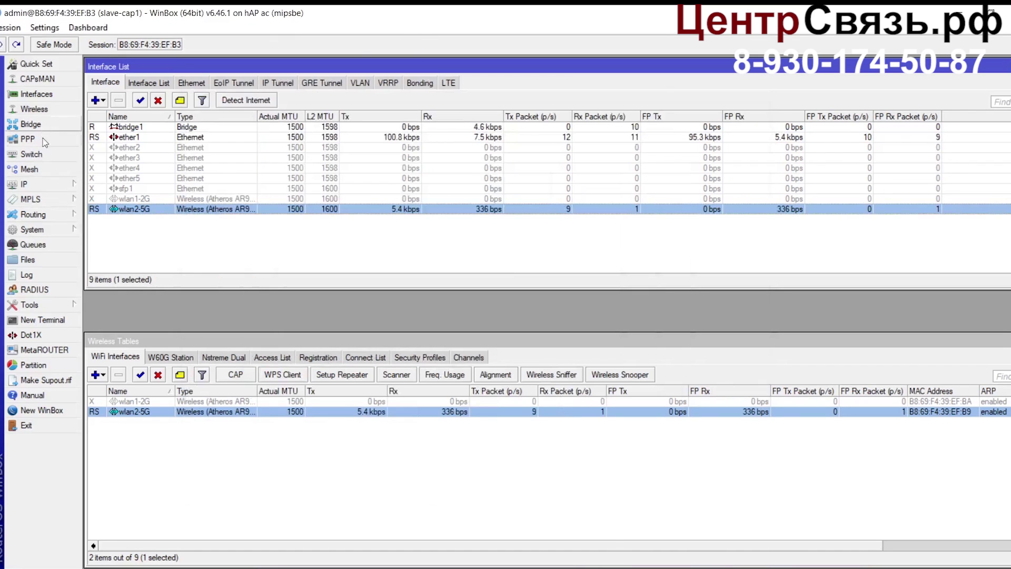
Step: Add a DHCP client on bridge1 and apply it
{"action": "left_click", "coordinate": [58, 185]}
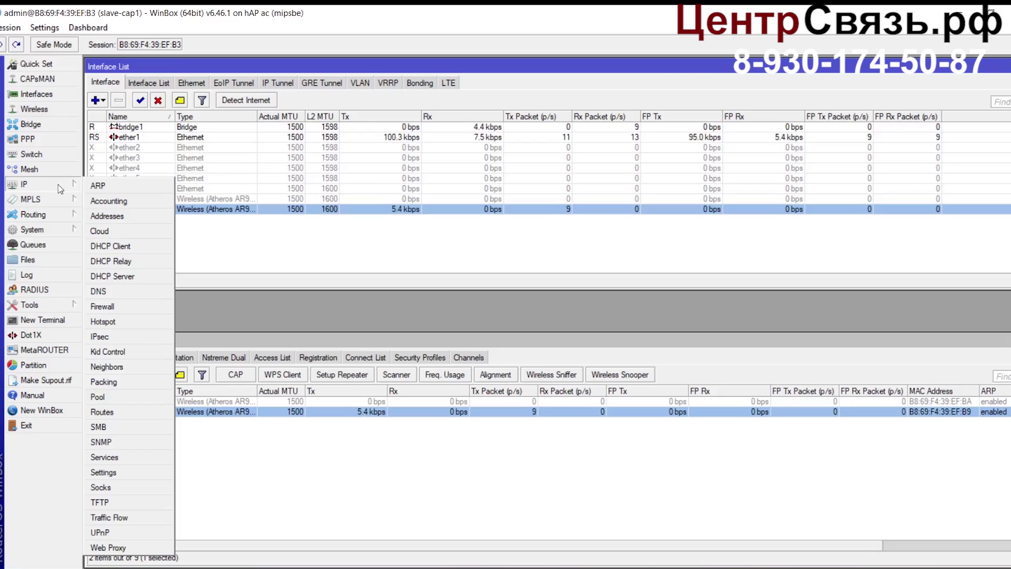
{"action": "left_click", "coordinate": [117, 246]}
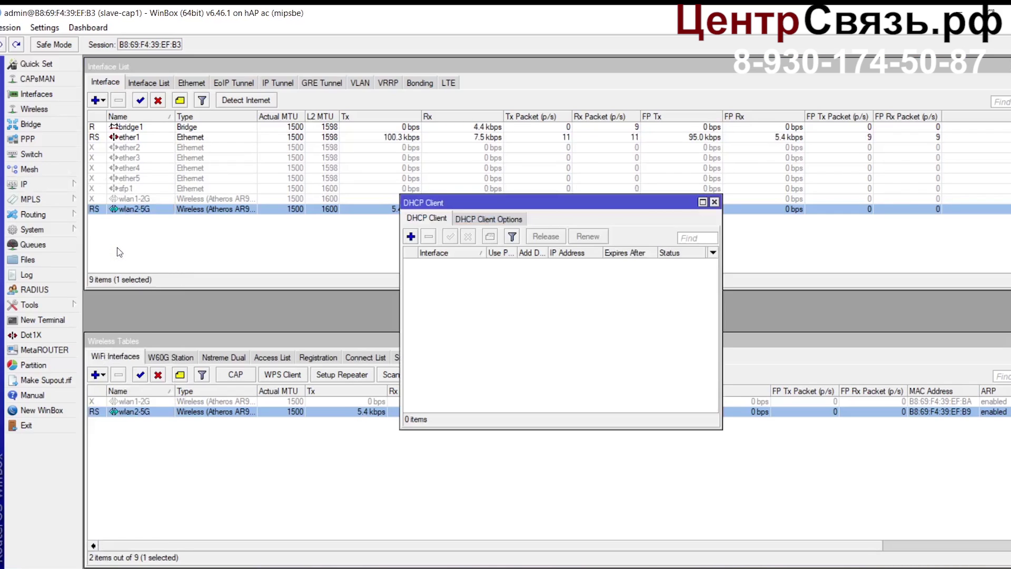
{"action": "left_click", "coordinate": [411, 237]}
{"action": "left_click", "coordinate": [566, 247]}
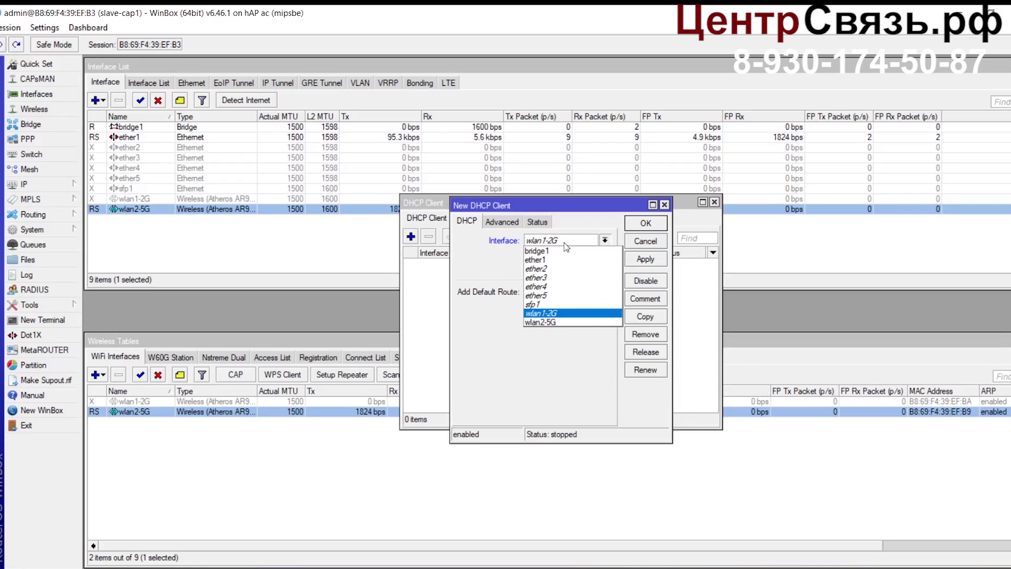
{"action": "left_click", "coordinate": [568, 248]}
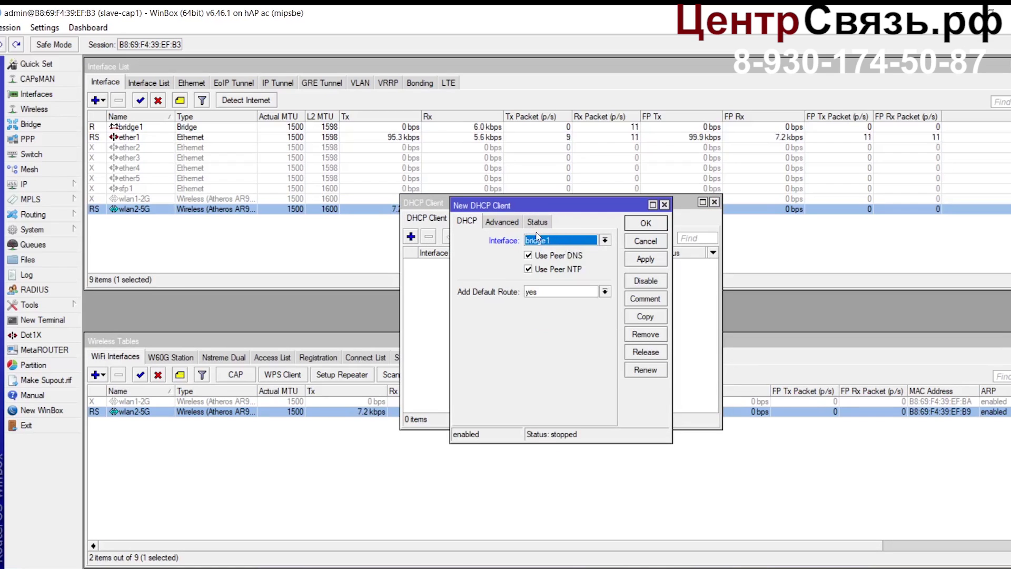
{"action": "left_click", "coordinate": [653, 260]}
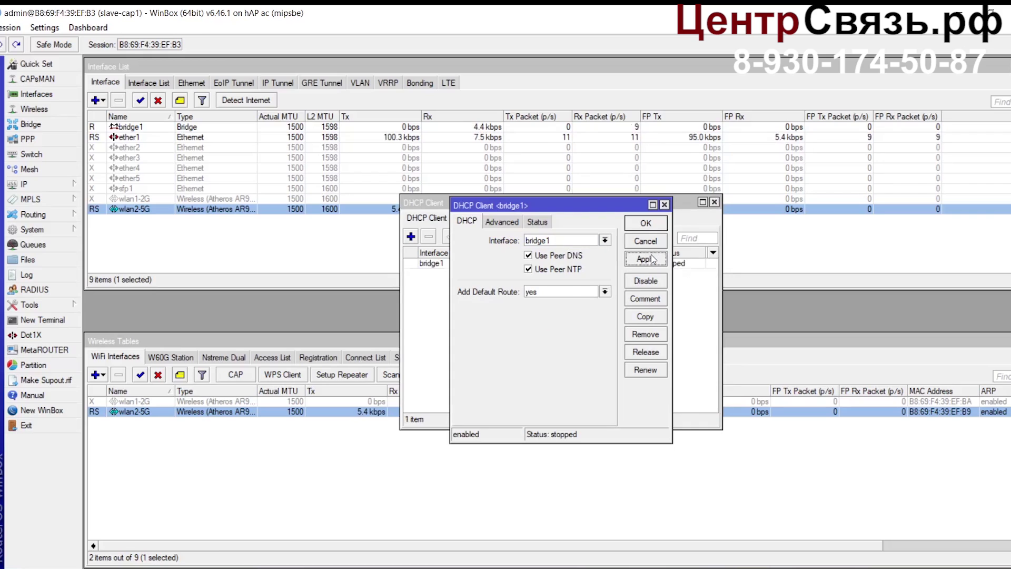
{"action": "left_click", "coordinate": [646, 224]}
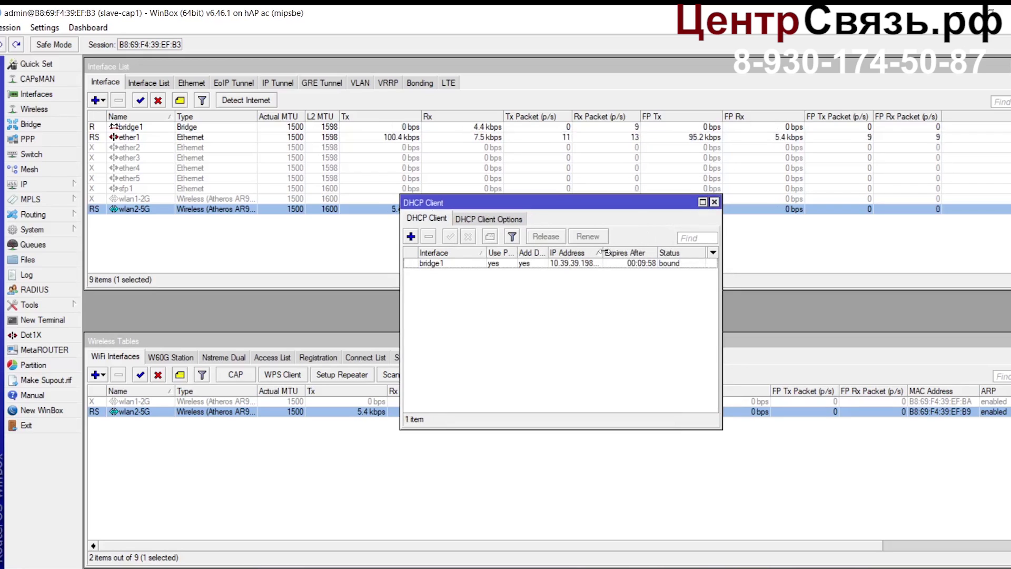
{"action": "left_click_drag", "start_coordinate": [601, 253], "coordinate": [625, 254]}
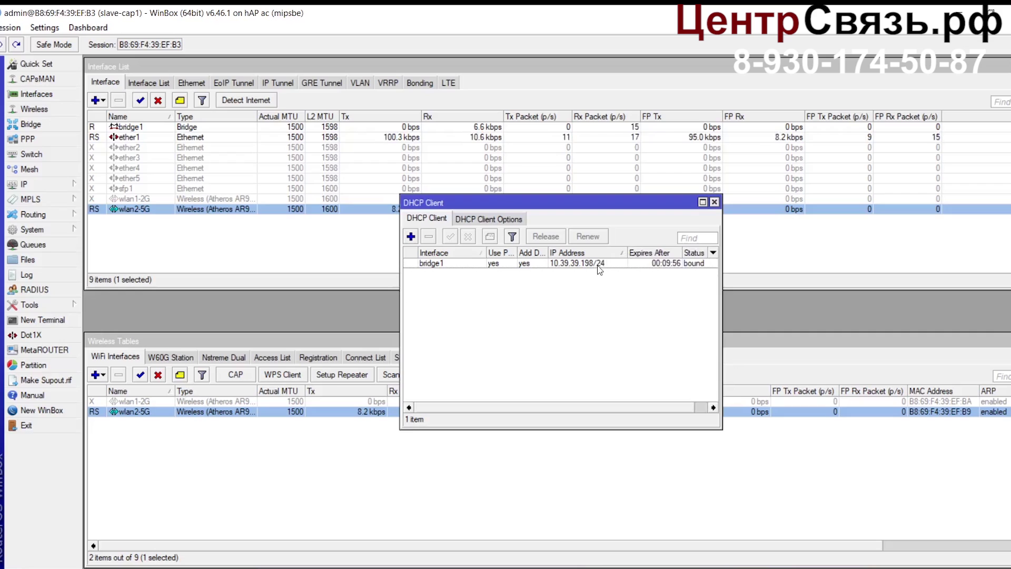
Step: Refresh the WinBox launcher's neighbours and target MT-conduktor by its MAC address
{"action": "mouse_move", "coordinate": [599, 269]}
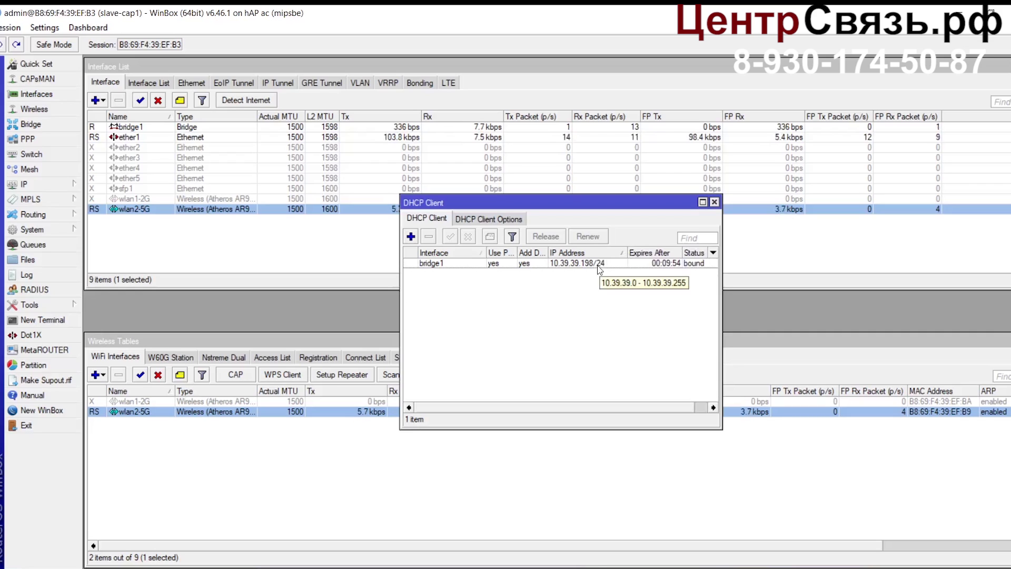
{"action": "mouse_move", "coordinate": [750, 568]}
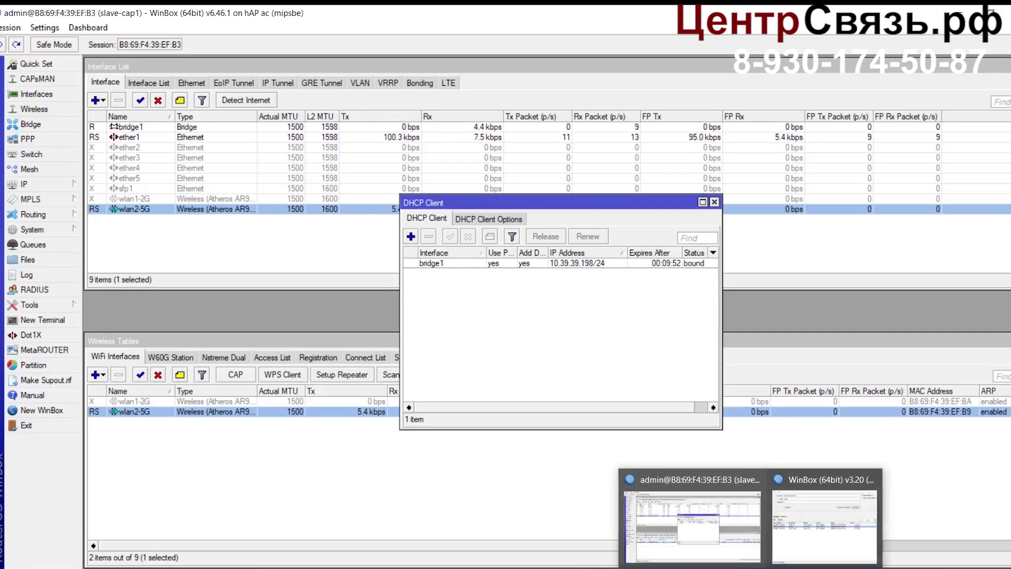
{"action": "left_click", "coordinate": [827, 537]}
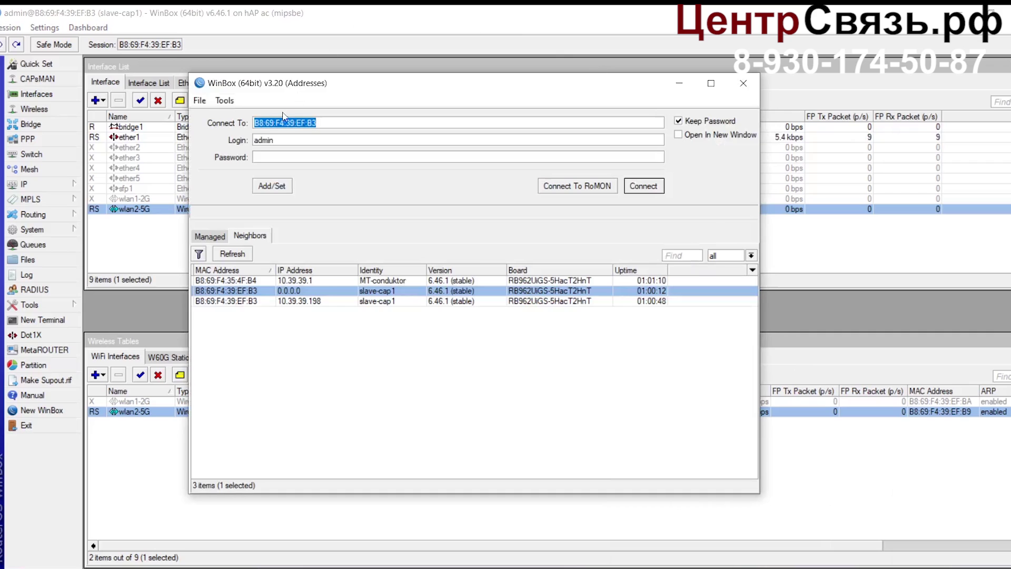
{"action": "left_click", "coordinate": [247, 255]}
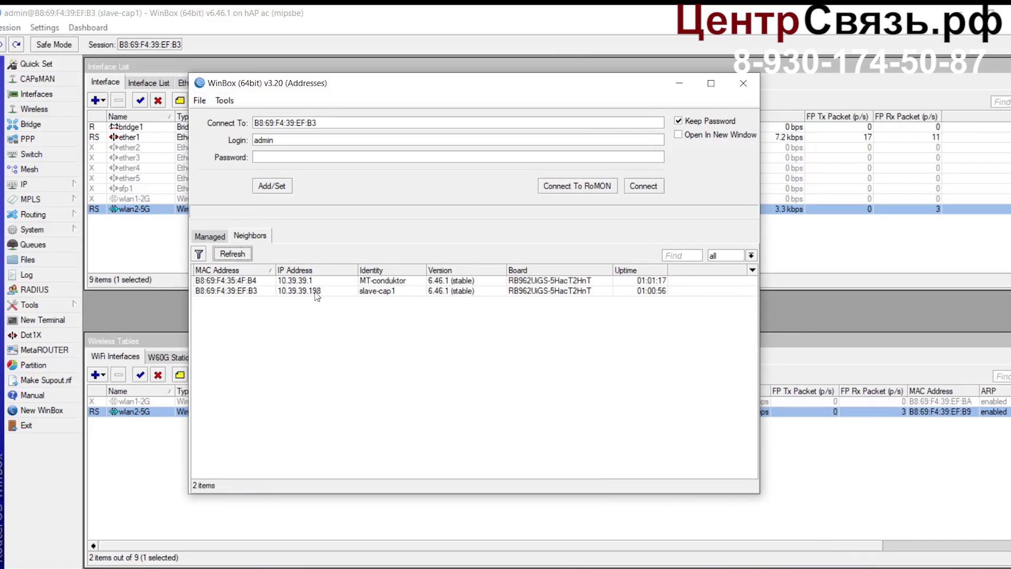
{"action": "left_click", "coordinate": [317, 293]}
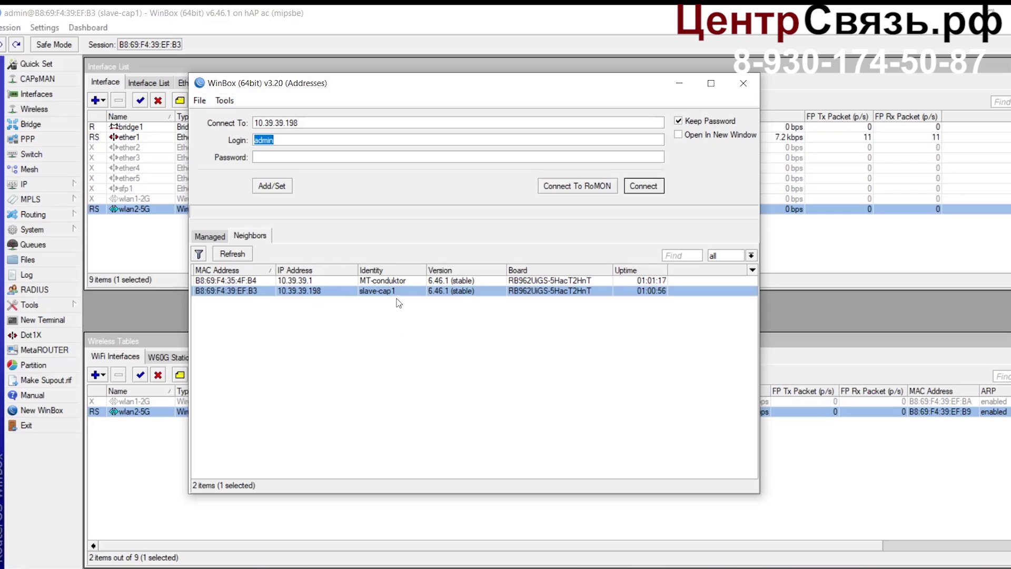
{"action": "left_click", "coordinate": [389, 284]}
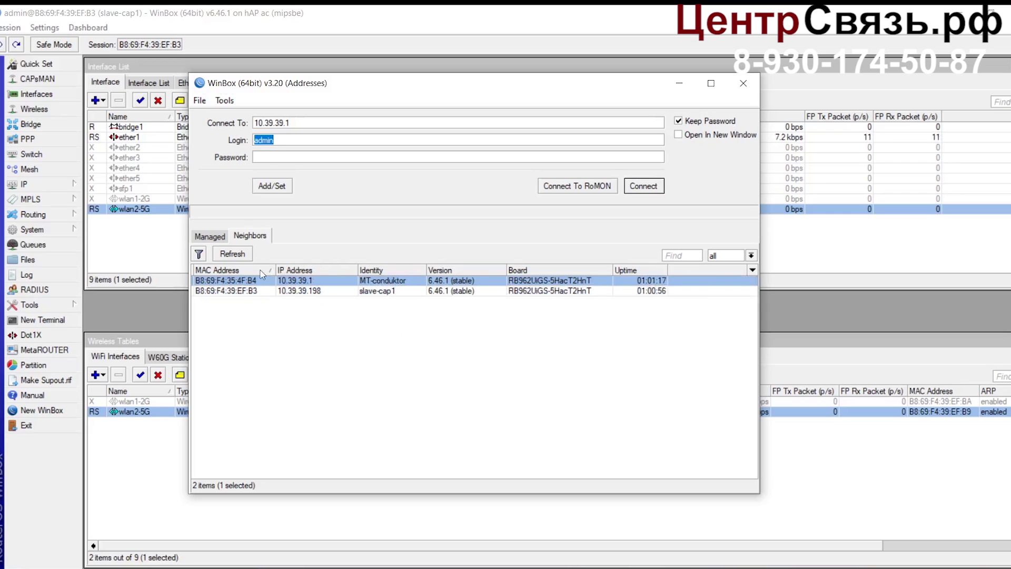
{"action": "left_click", "coordinate": [635, 187]}
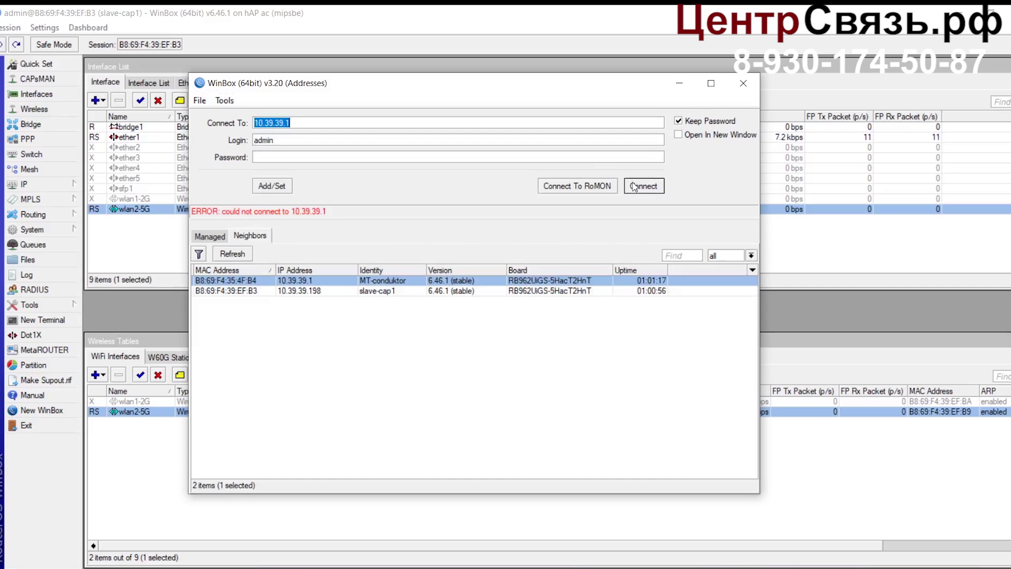
{"action": "left_click", "coordinate": [259, 281]}
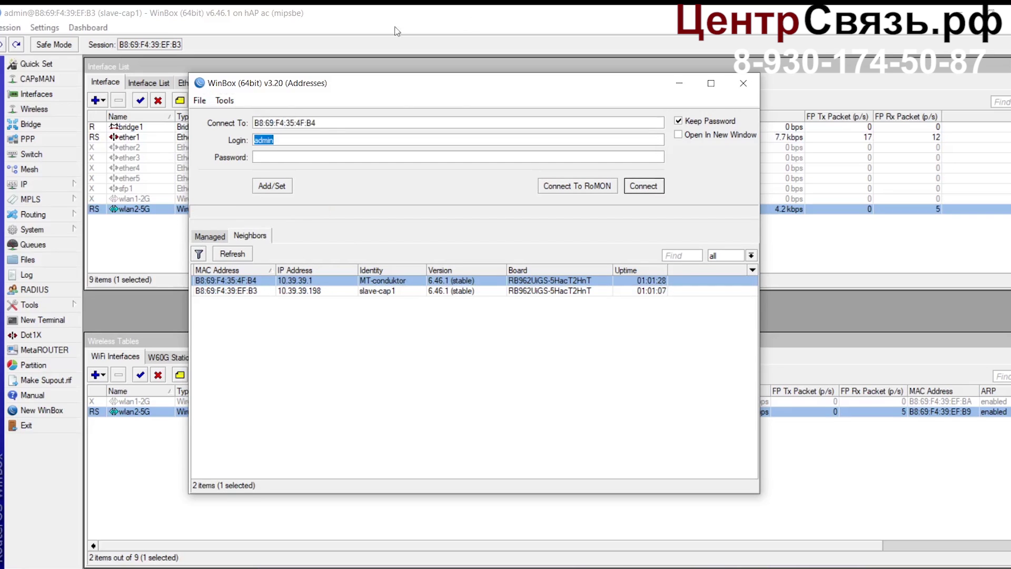
Step: Log in to MT-conduktor and close its leftover CAPs Configuration, Terminal and Route List windows
{"action": "left_click", "coordinate": [643, 186]}
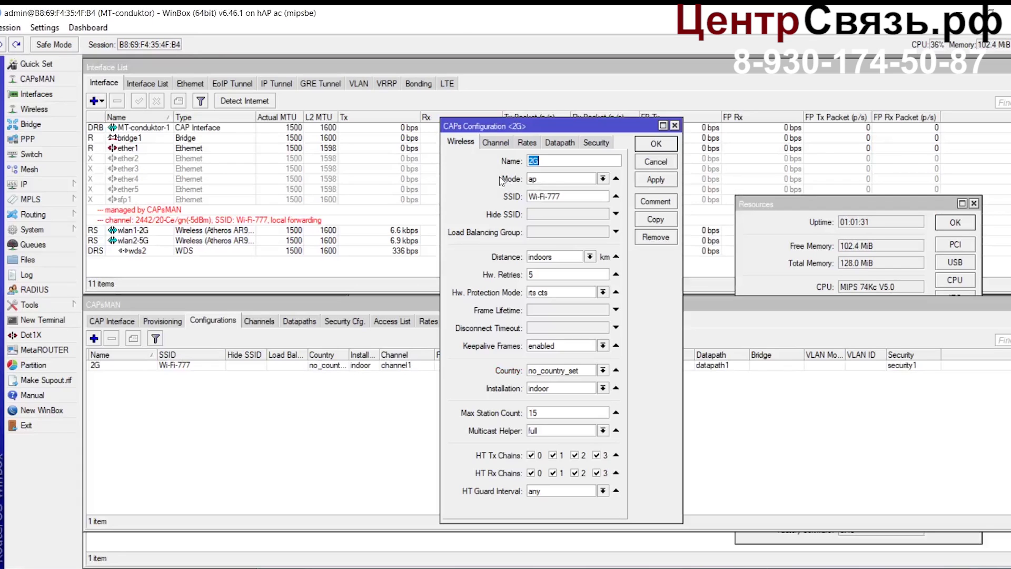
{"action": "left_click", "coordinate": [675, 126]}
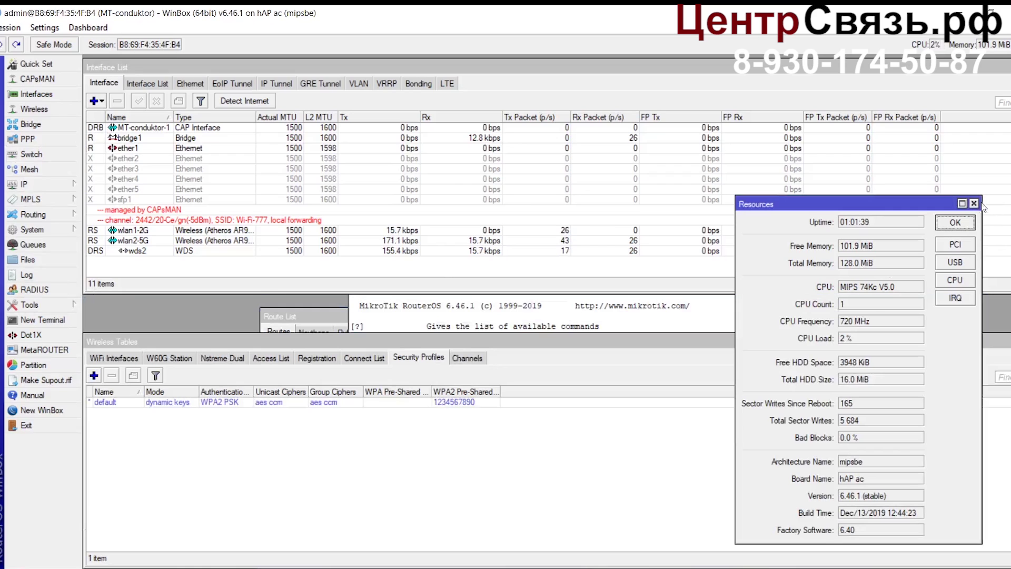
{"action": "left_click", "coordinate": [1006, 258]}
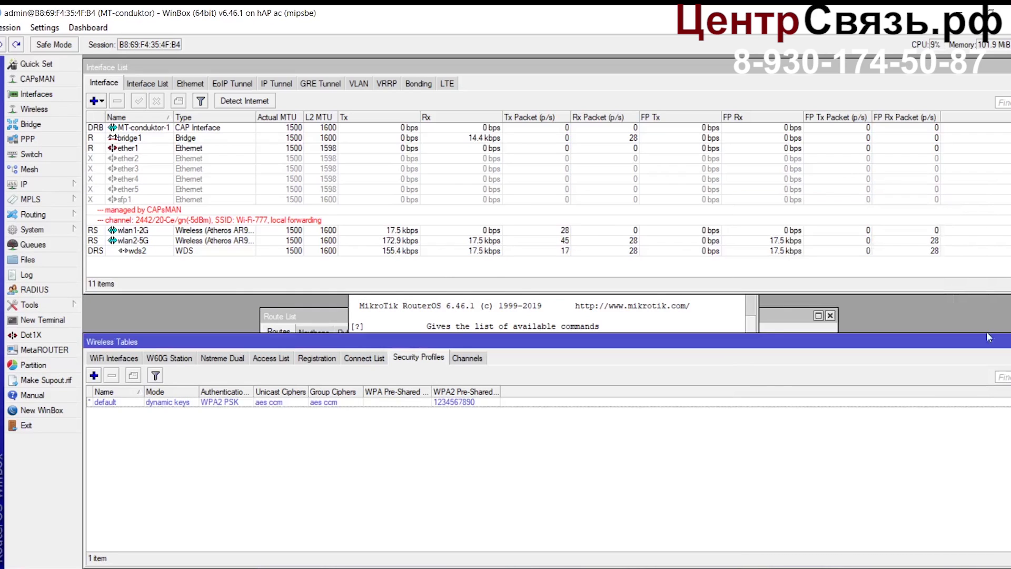
{"action": "left_click", "coordinate": [679, 312]}
{"action": "left_click", "coordinate": [755, 225]}
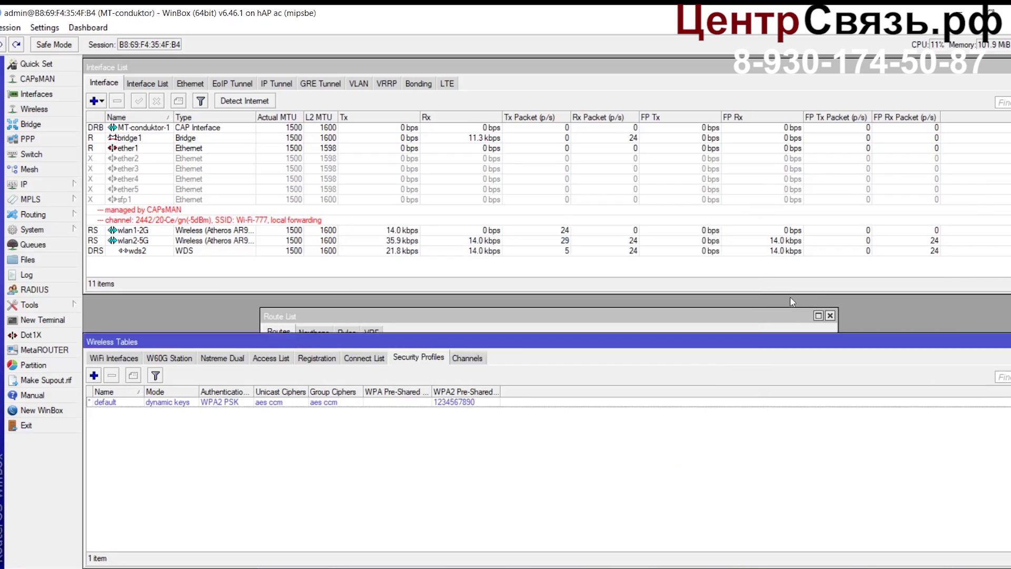
{"action": "left_click", "coordinate": [792, 325]}
{"action": "left_click", "coordinate": [830, 315]}
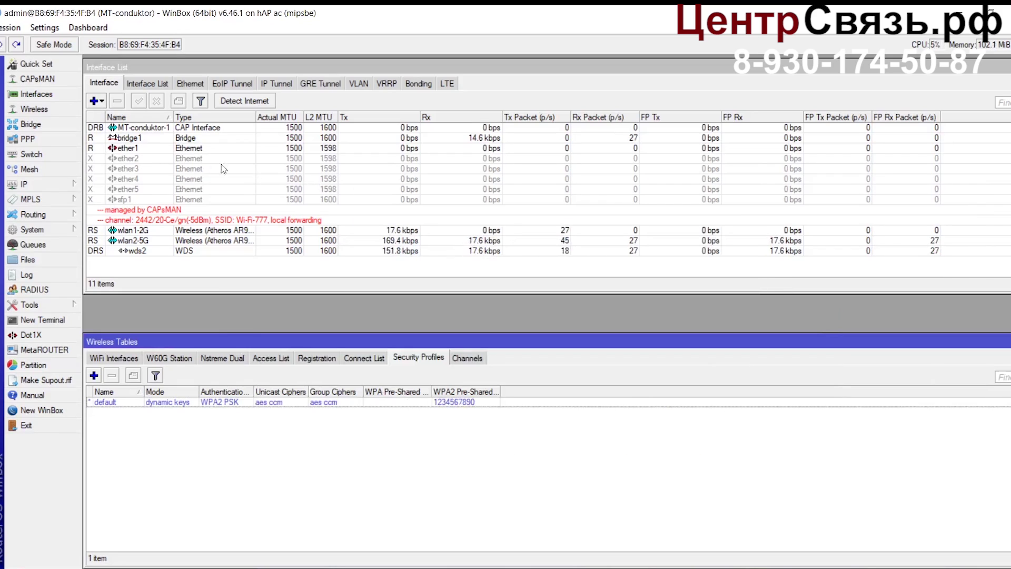
{"action": "left_click", "coordinate": [56, 185]}
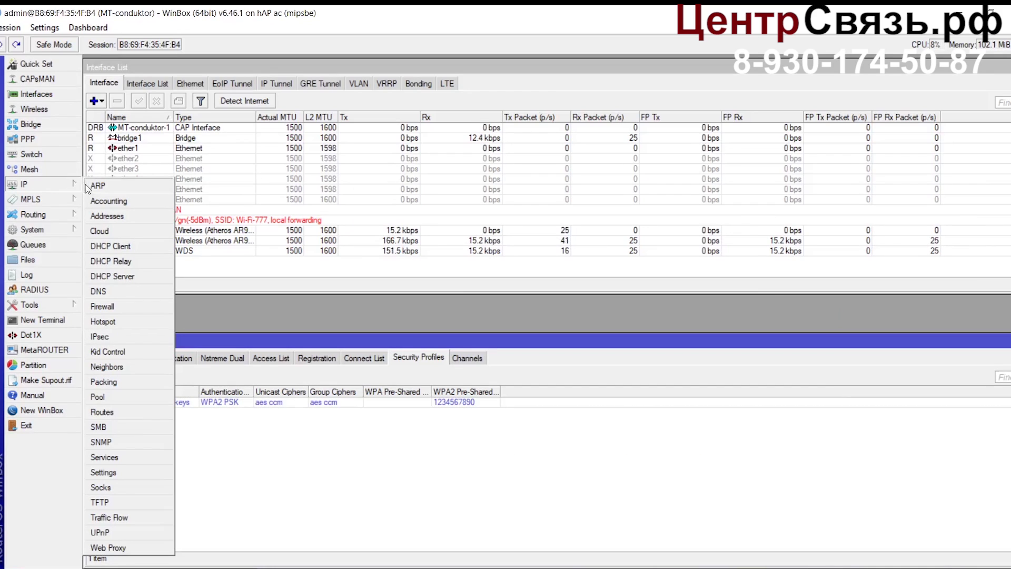
Step: In the master's DHCP Server leases, make the slave-cap1 lease at 10.39.39.198 static
{"action": "left_click", "coordinate": [127, 278]}
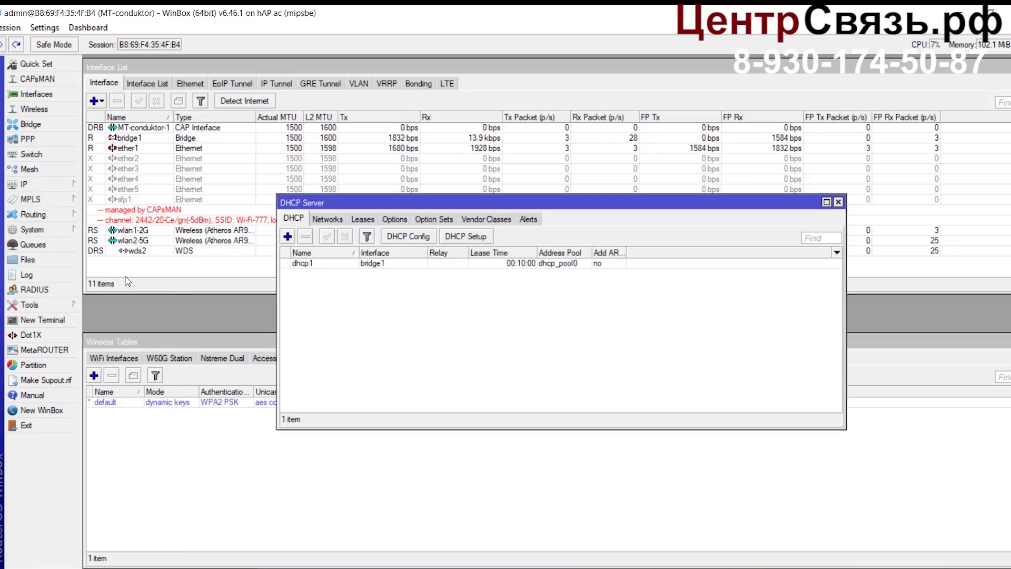
{"action": "left_click", "coordinate": [358, 220]}
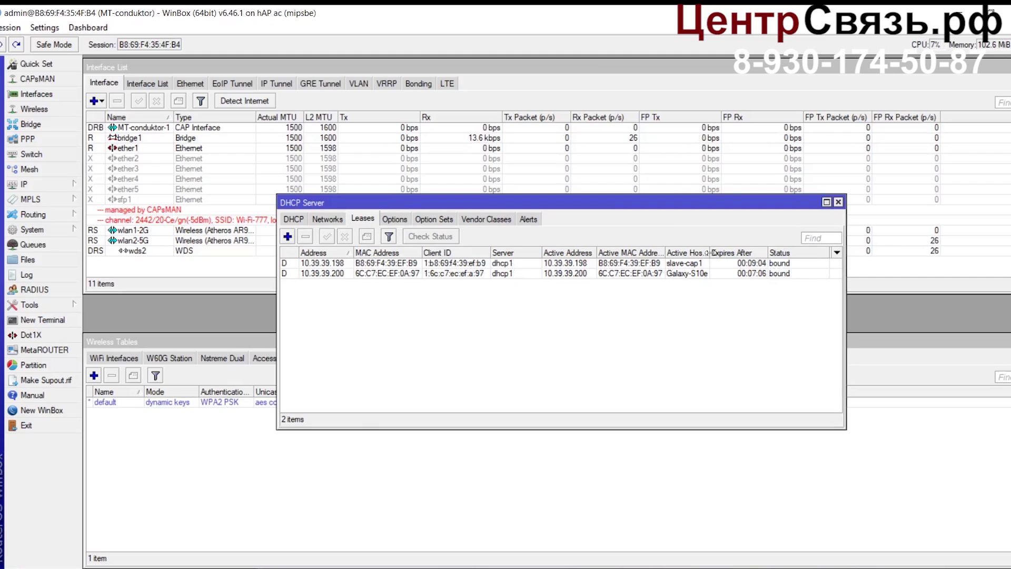
{"action": "left_click_drag", "start_coordinate": [714, 256], "coordinate": [733, 257]}
{"action": "left_click", "coordinate": [708, 276]}
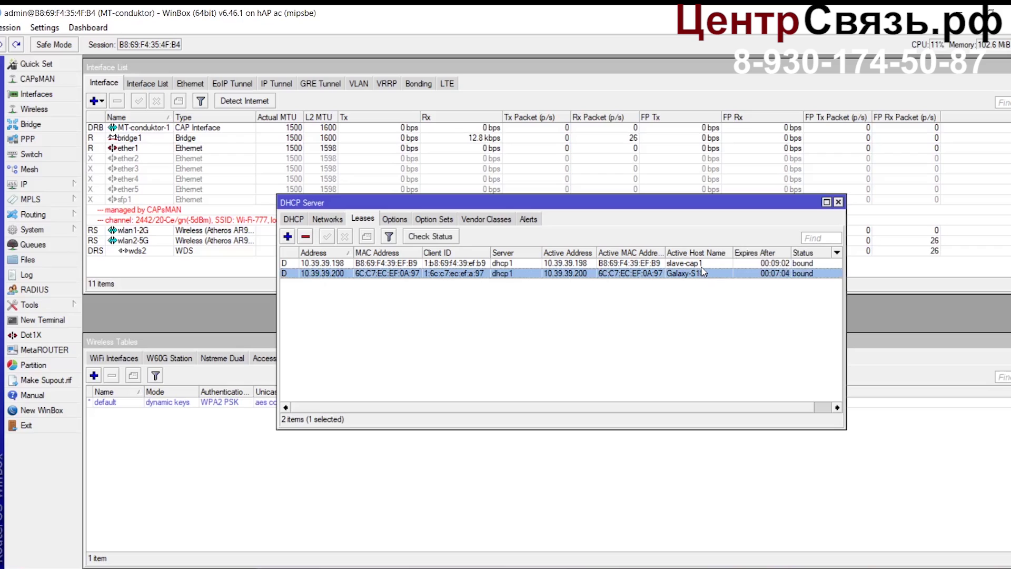
{"action": "left_click", "coordinate": [701, 268]}
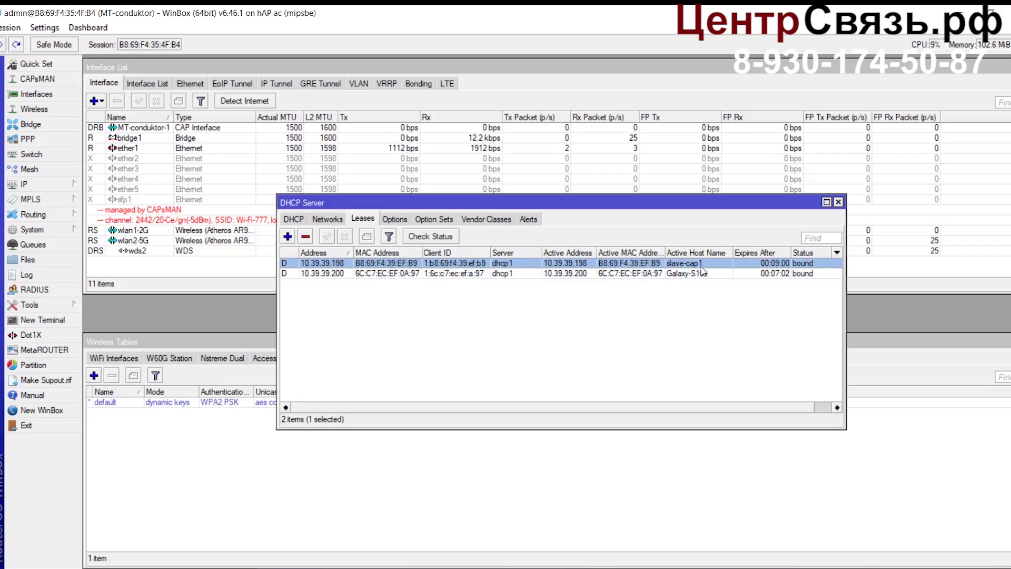
{"action": "left_click", "coordinate": [322, 274]}
{"action": "left_click", "coordinate": [323, 266]}
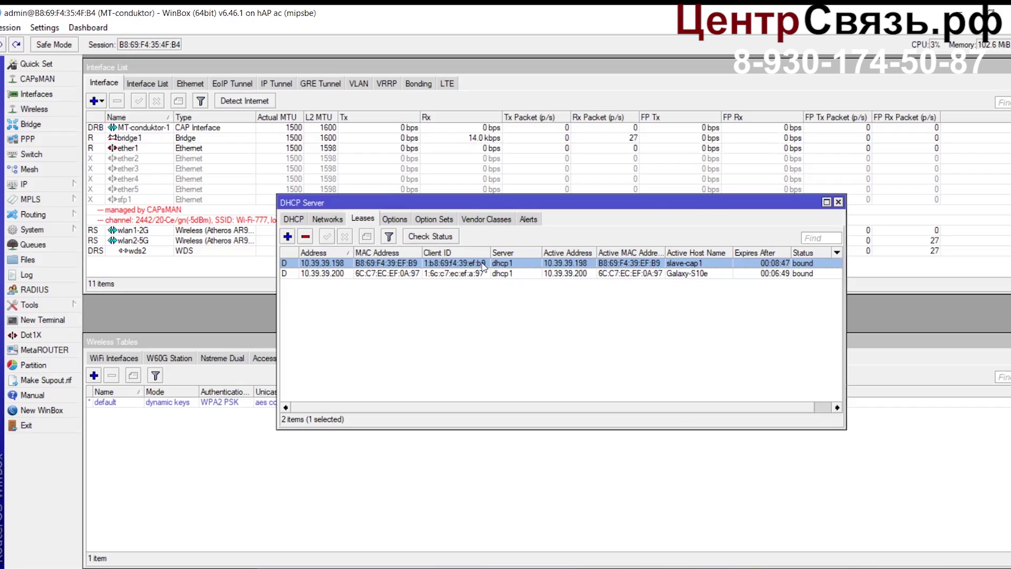
{"action": "double_click", "coordinate": [483, 265]}
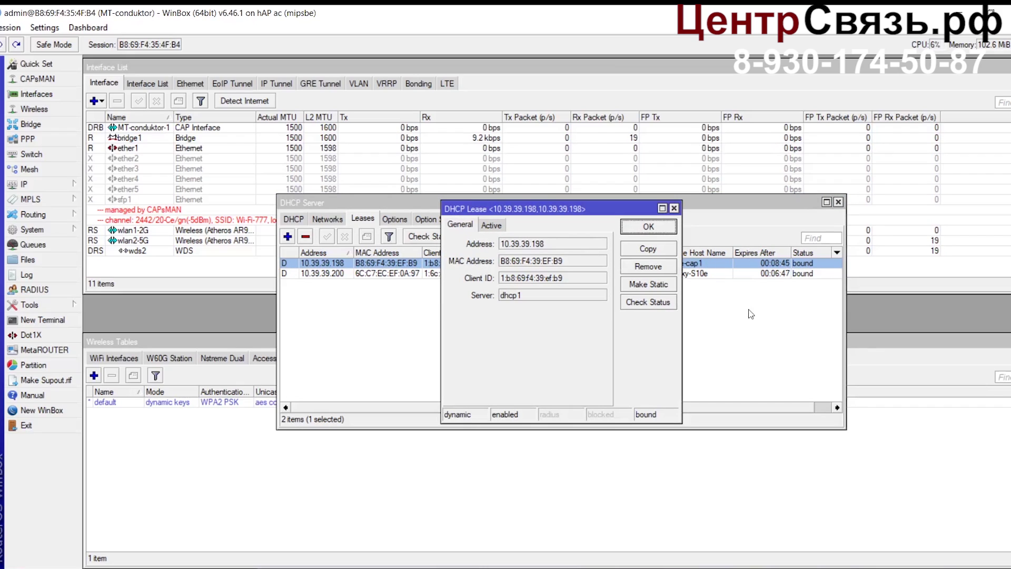
{"action": "left_click_drag", "start_coordinate": [560, 216], "coordinate": [567, 281]}
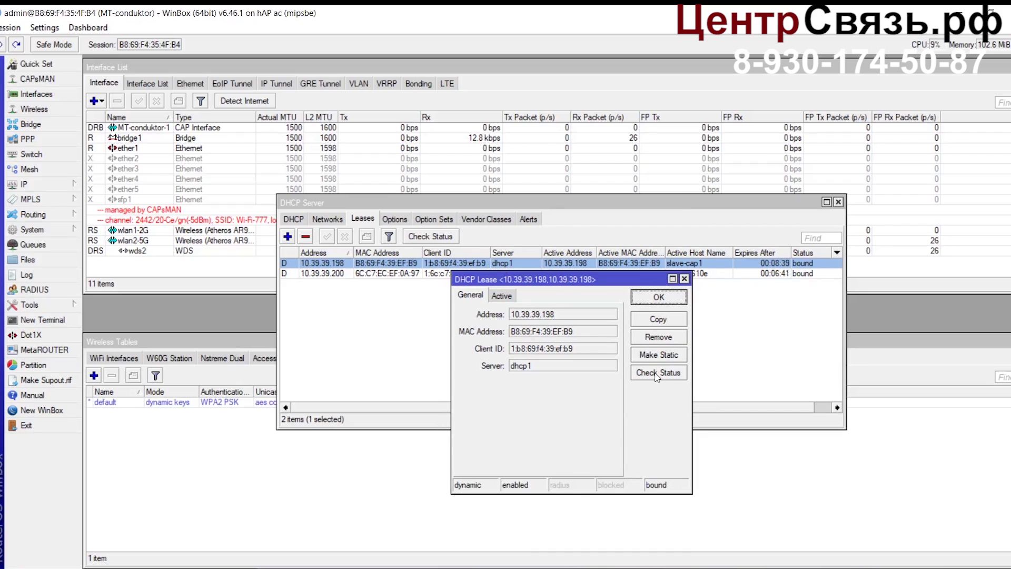
{"action": "left_click", "coordinate": [656, 356]}
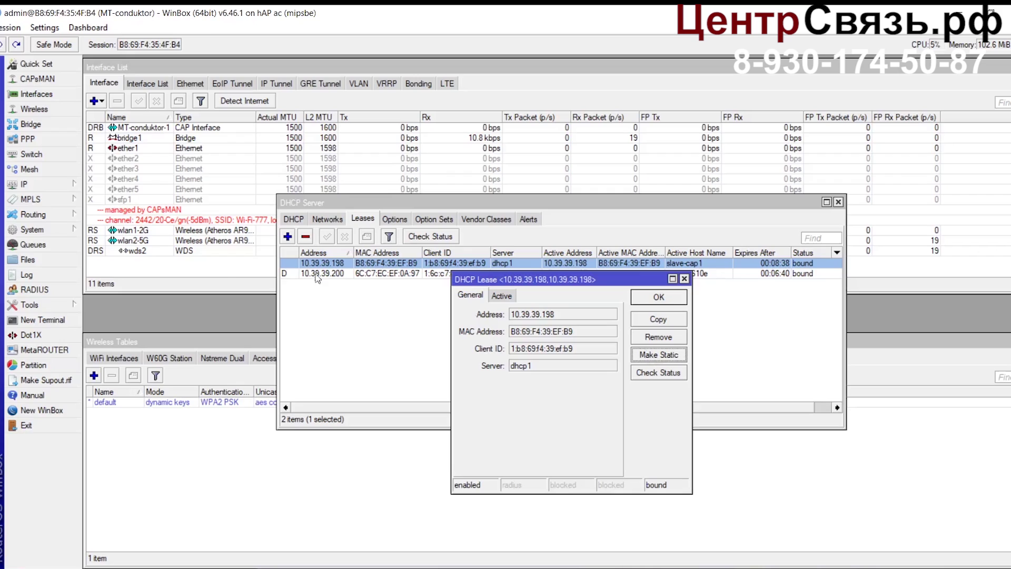
{"action": "left_click", "coordinate": [656, 299]}
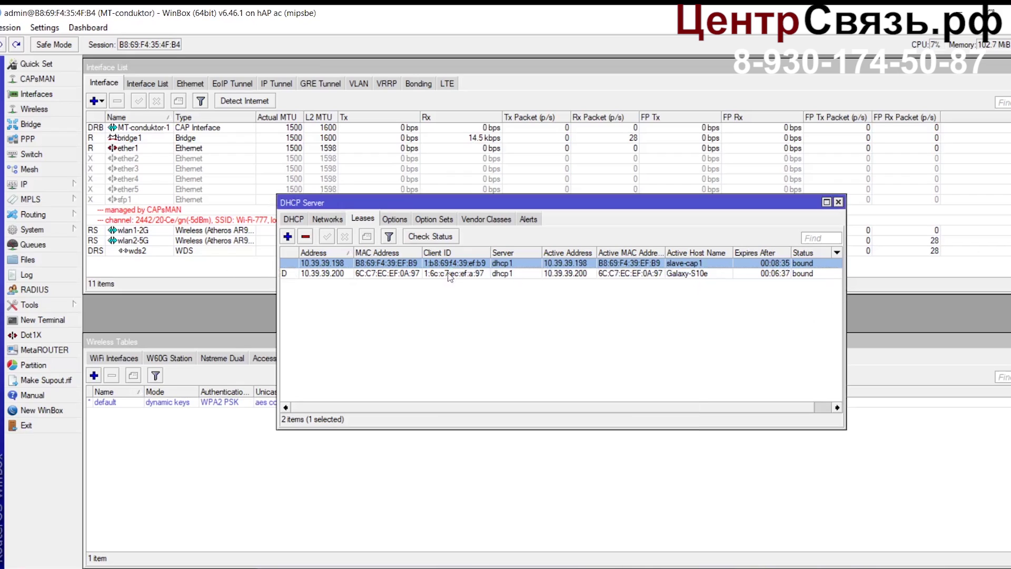
Step: Change the slave-cap1 lease address to 10.39.39.2 and apply it
{"action": "double_click", "coordinate": [382, 263]}
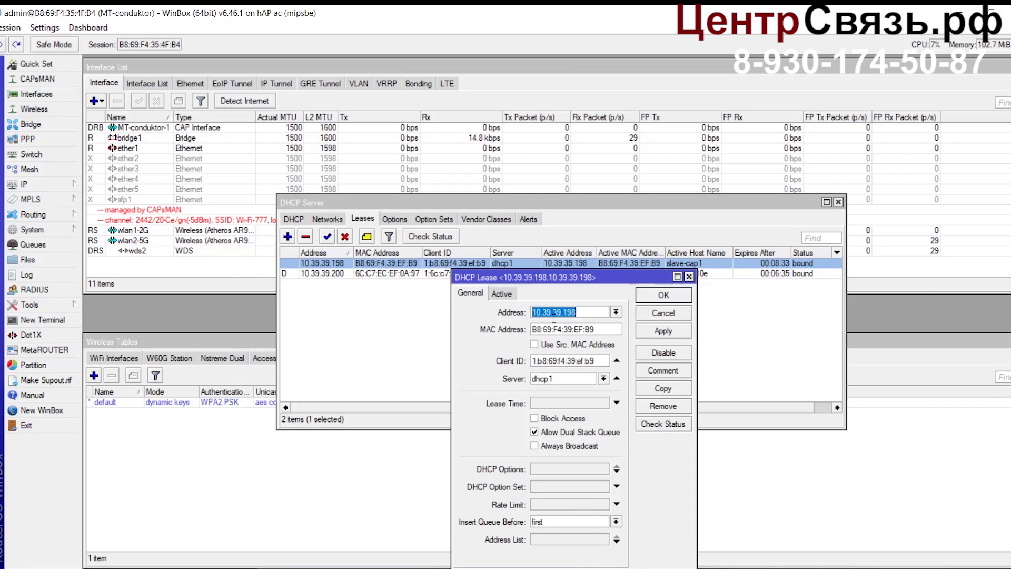
{"action": "left_click", "coordinate": [584, 311]}
{"action": "key", "text": "BackSpace"}
{"action": "type", "text": "2"}
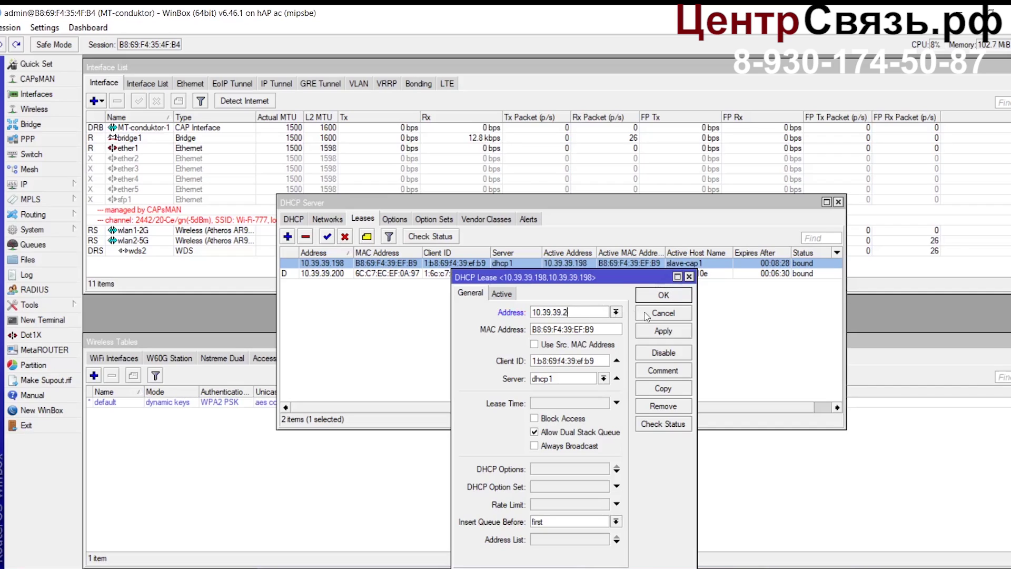
{"action": "left_click", "coordinate": [662, 332]}
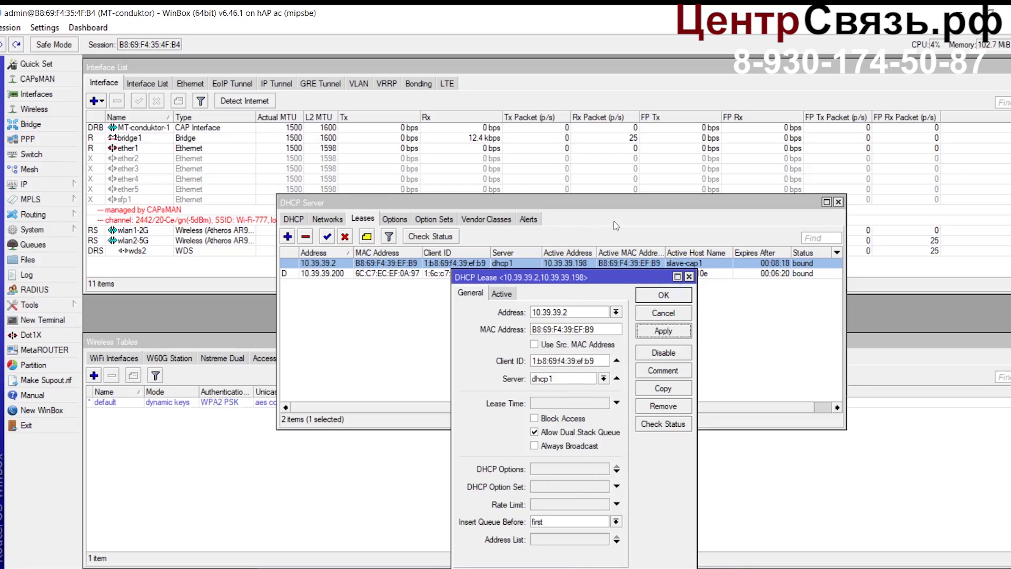
{"action": "left_click", "coordinate": [663, 296]}
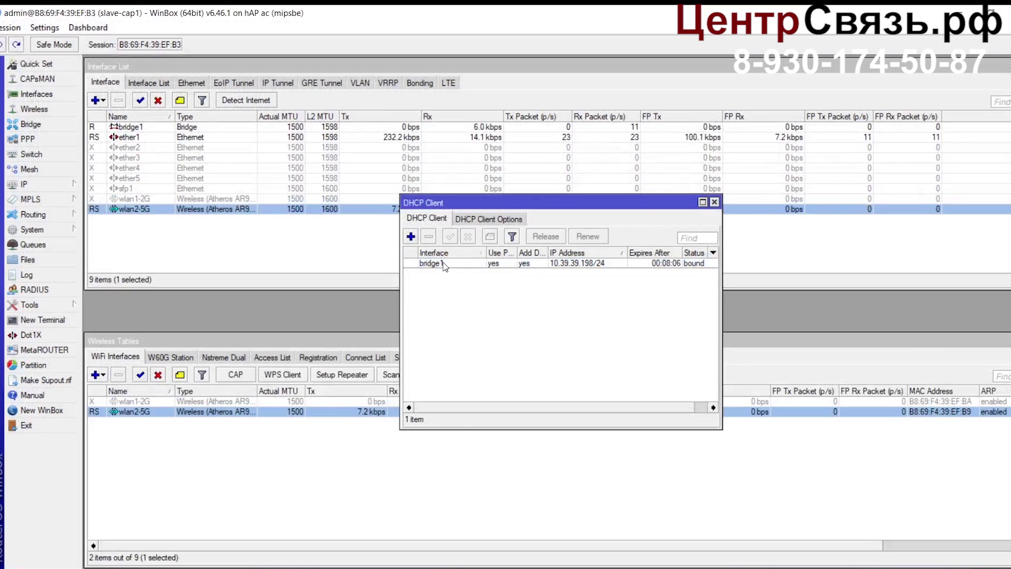
Step: Restart the bridge1 DHCP client to obtain 10.39.39.2, then launch a new winbox64 login window
{"action": "left_click", "coordinate": [445, 263]}
{"action": "left_click", "coordinate": [473, 243]}
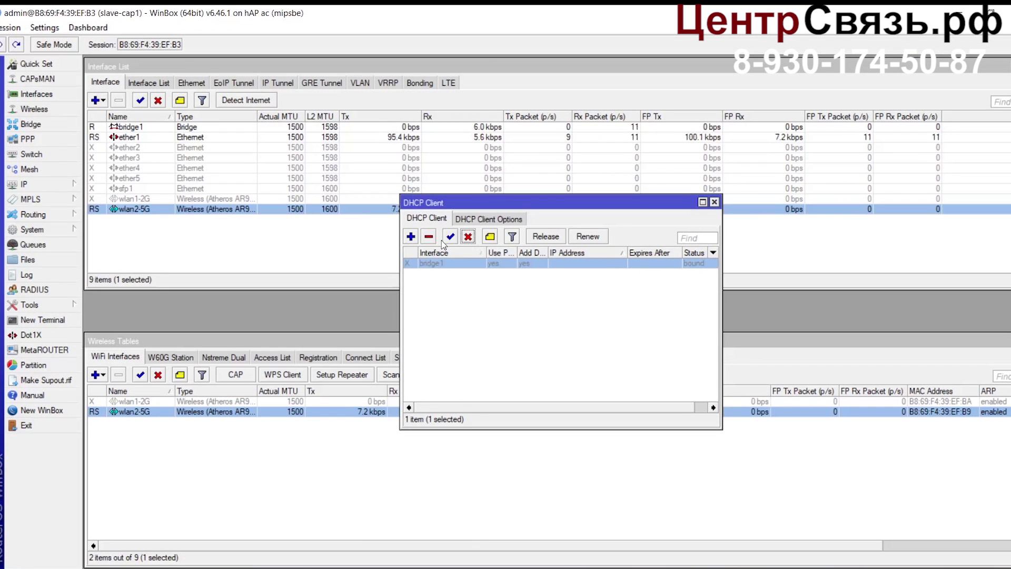
{"action": "left_click", "coordinate": [450, 237]}
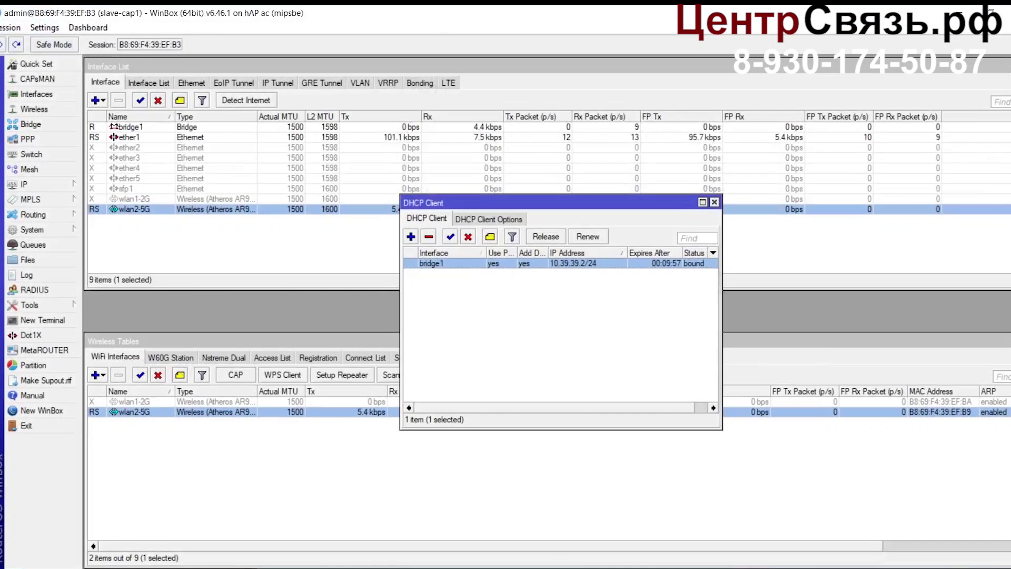
{"action": "right_click", "coordinate": [751, 566]}
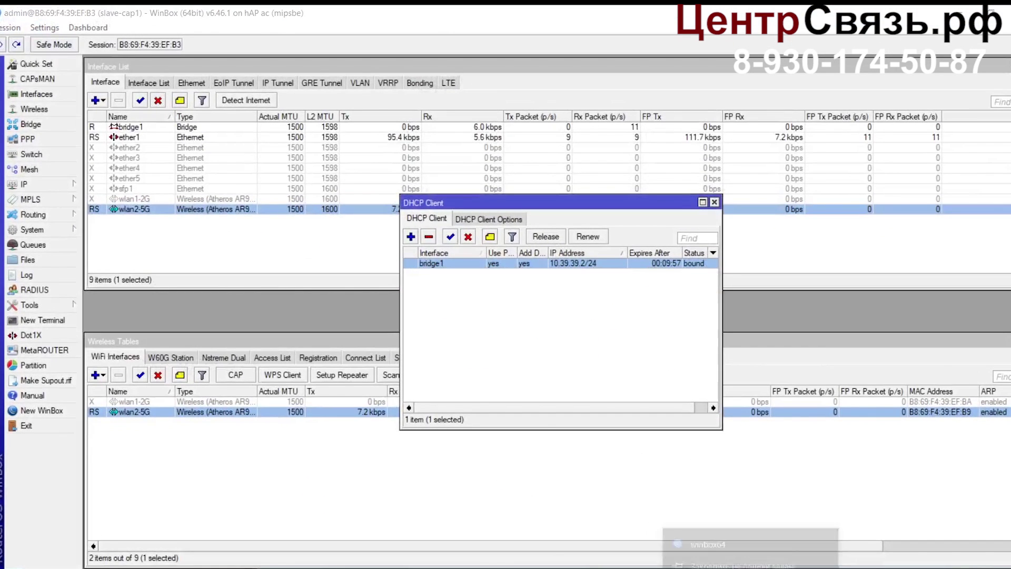
{"action": "left_click", "coordinate": [722, 431]}
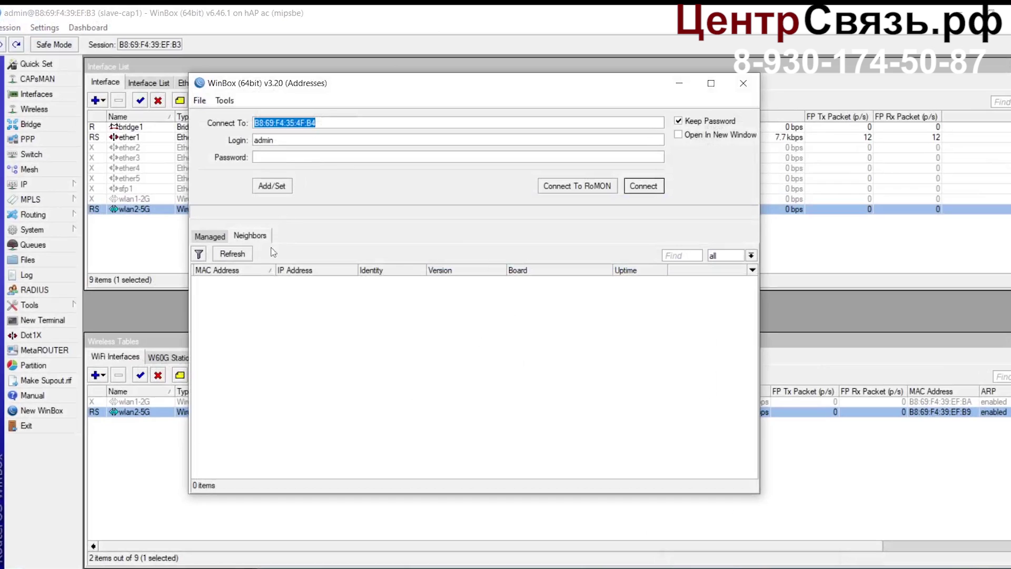
Step: Refresh neighbours to show slave-cap1 at 10.39.39.2 and target MT-conduktor by its MAC
{"action": "left_click", "coordinate": [233, 254]}
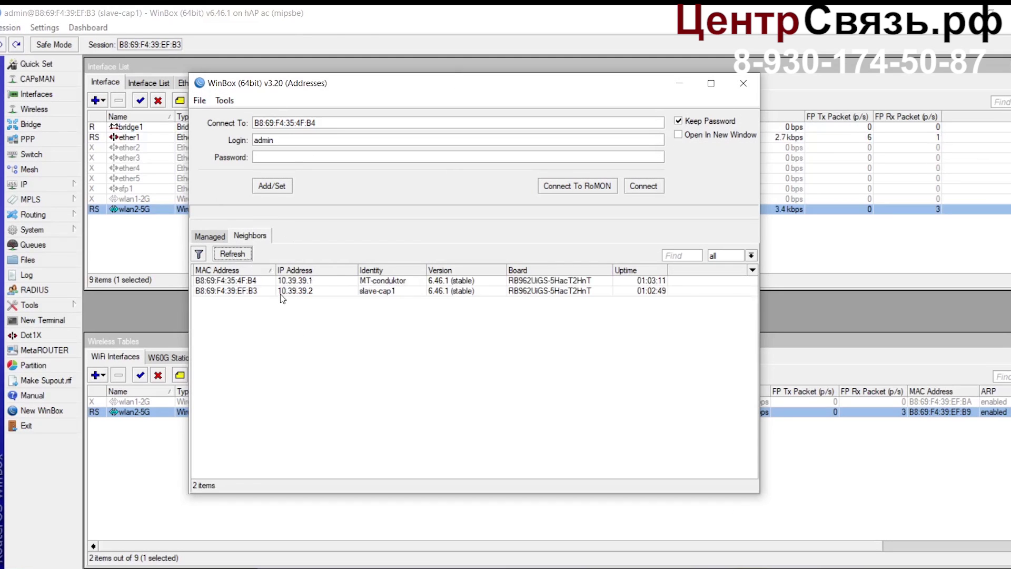
{"action": "left_click", "coordinate": [313, 282]}
{"action": "left_click", "coordinate": [479, 119]}
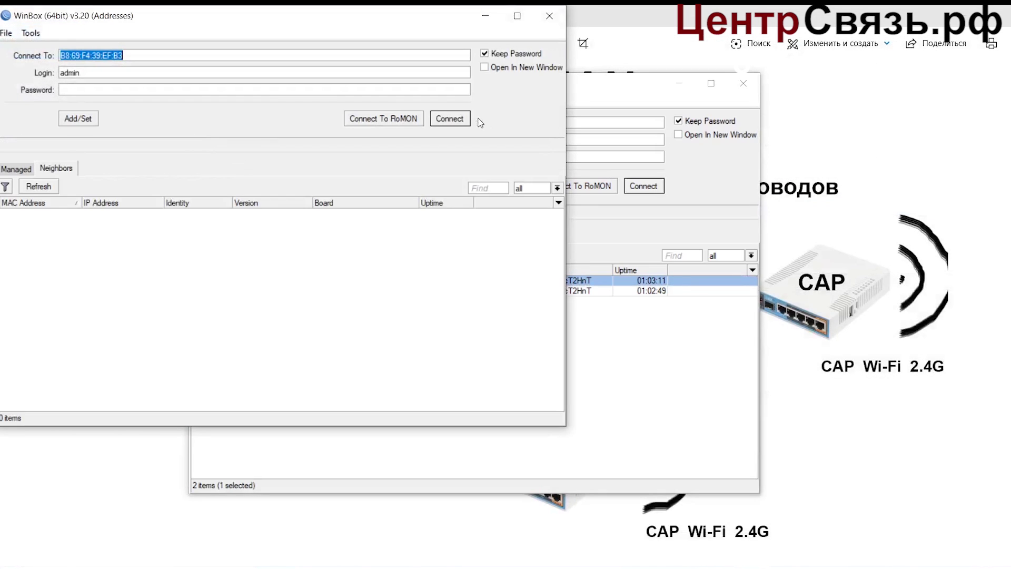
{"action": "left_click", "coordinate": [46, 191]}
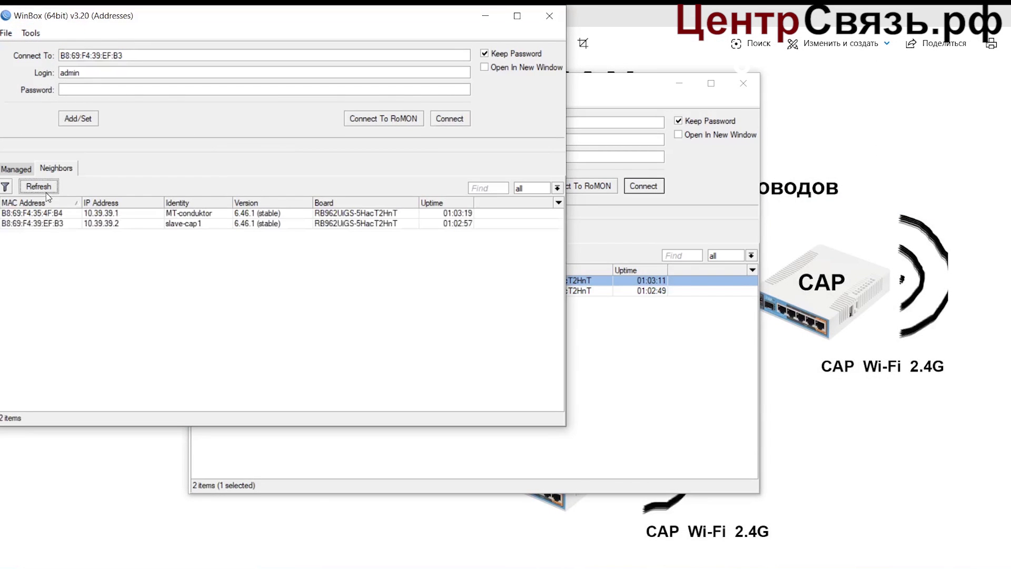
{"action": "left_click", "coordinate": [549, 16]}
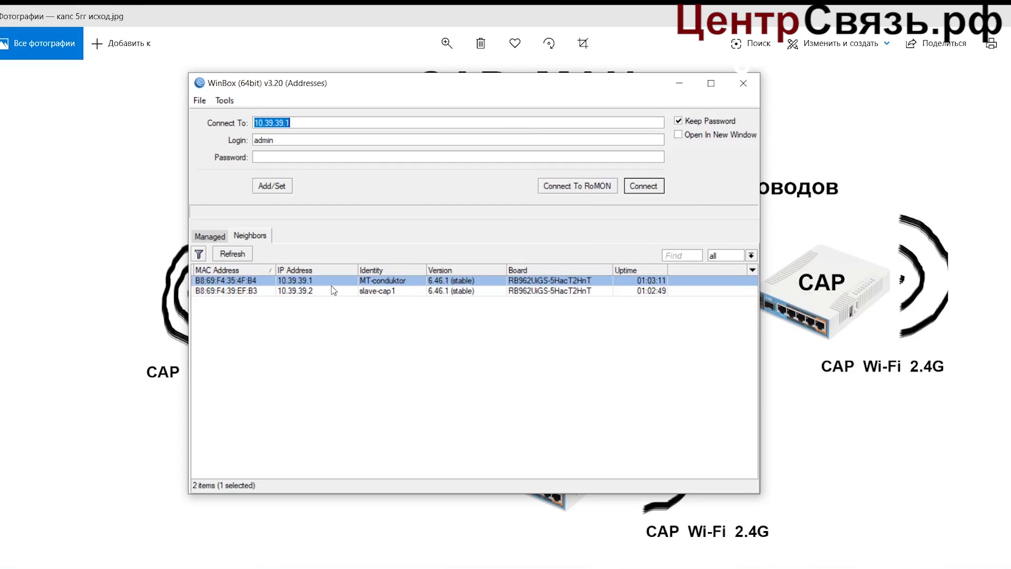
{"action": "left_click", "coordinate": [391, 291]}
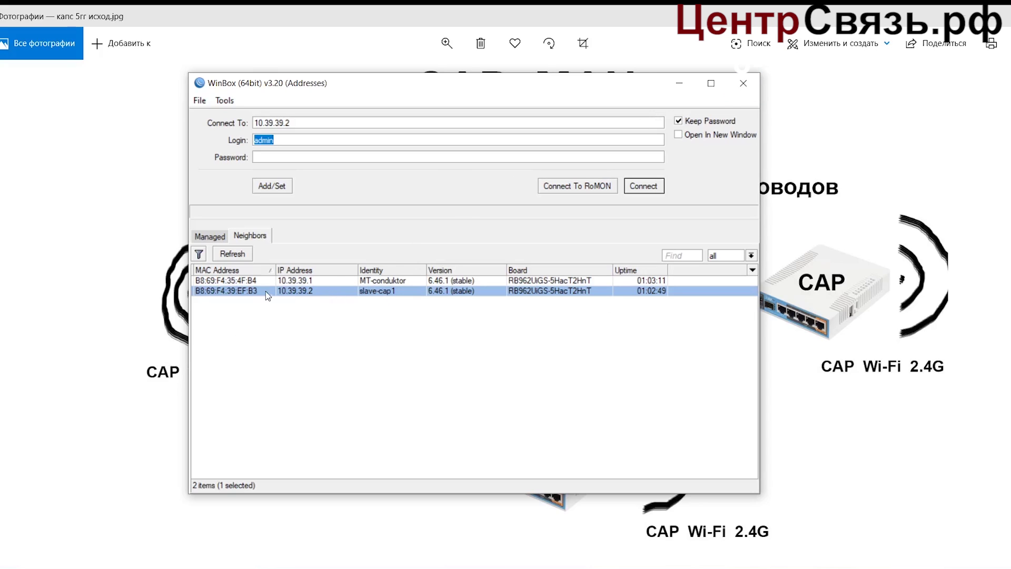
{"action": "left_click", "coordinate": [244, 280]}
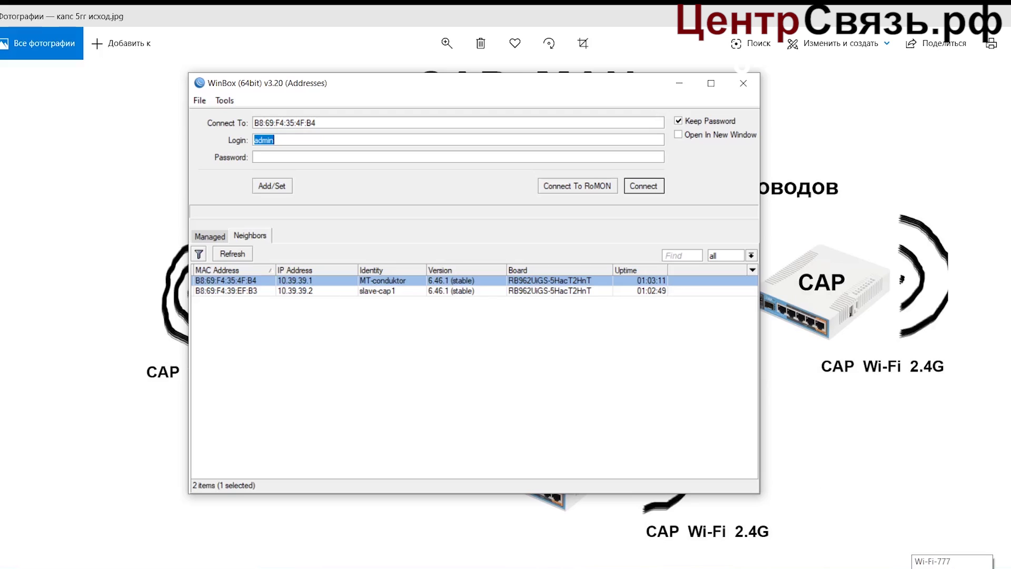
Step: Check Ethernet 2's connection details: IPv4 10.39.39.197 with gateway 10.39.39.1
{"action": "right_click", "coordinate": [927, 566]}
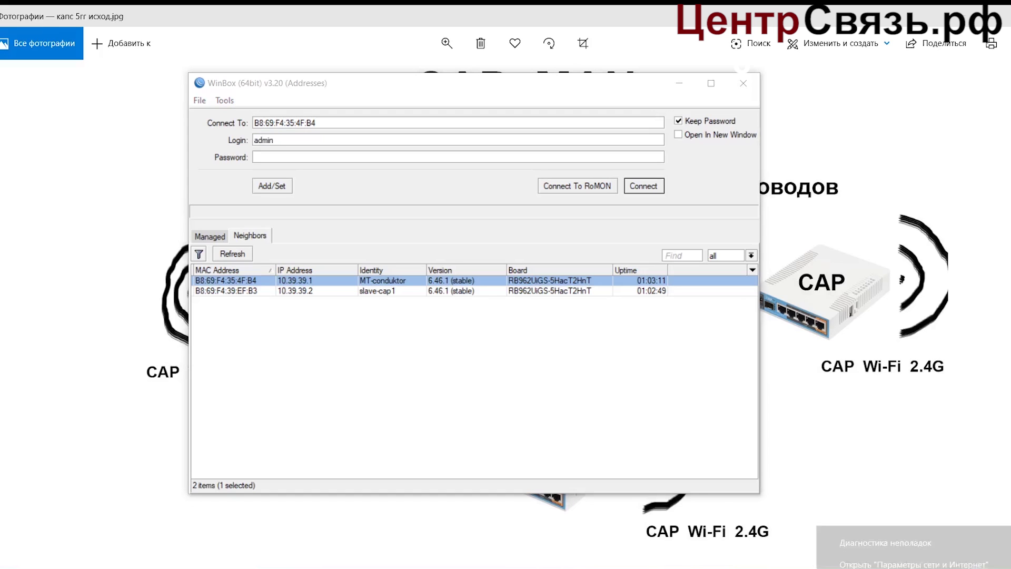
{"action": "left_click", "coordinate": [906, 559]}
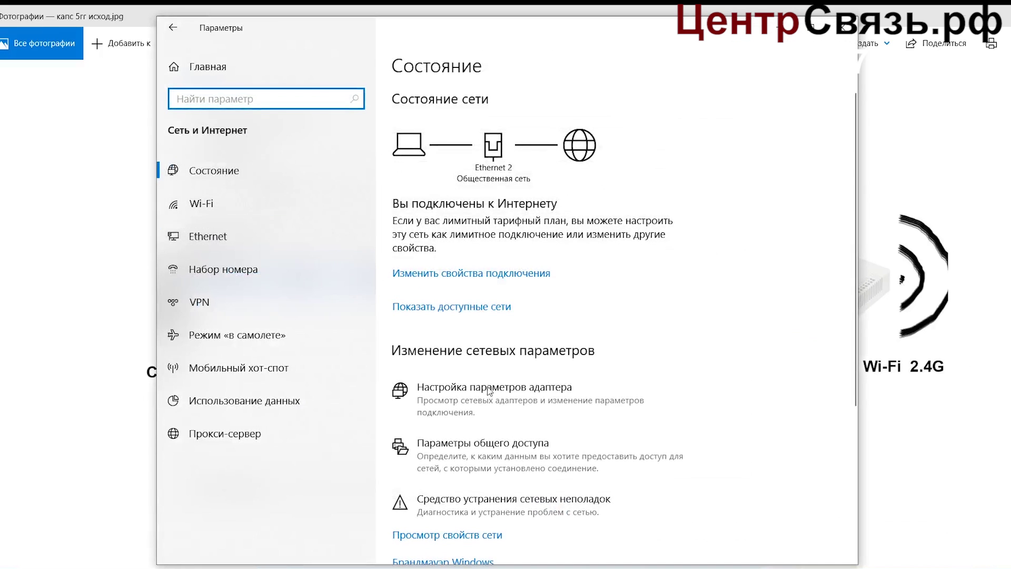
{"action": "scroll", "coordinate": [538, 383], "scroll_direction": "down", "scroll_amount": 5}
{"action": "left_click", "coordinate": [511, 345]}
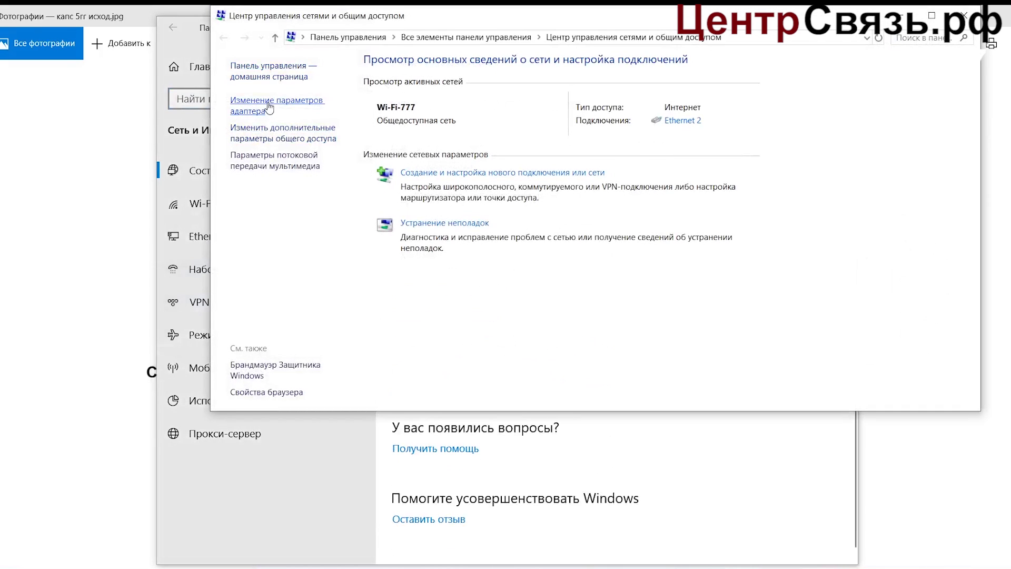
{"action": "left_click", "coordinate": [268, 106]}
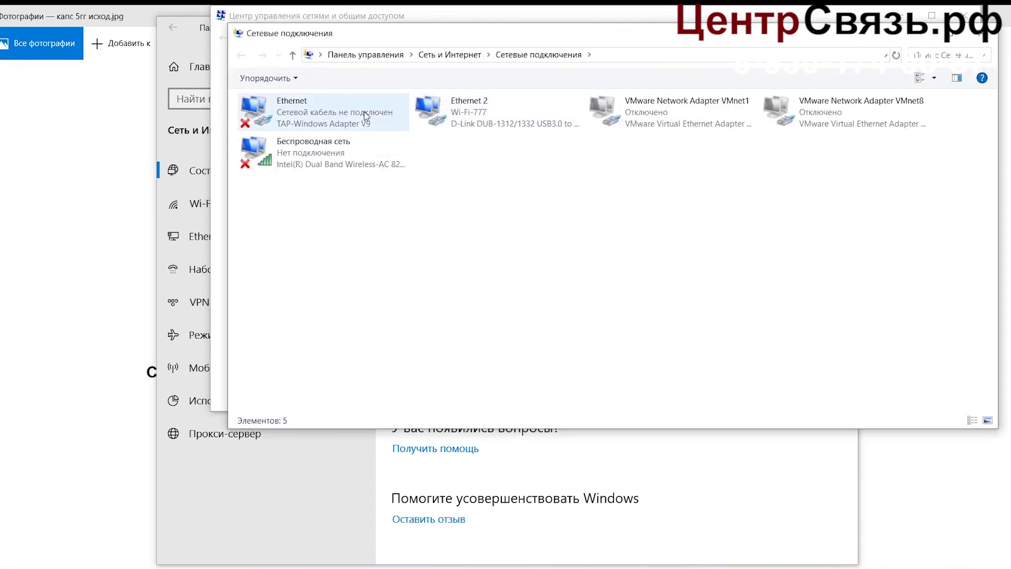
{"action": "left_click", "coordinate": [501, 117]}
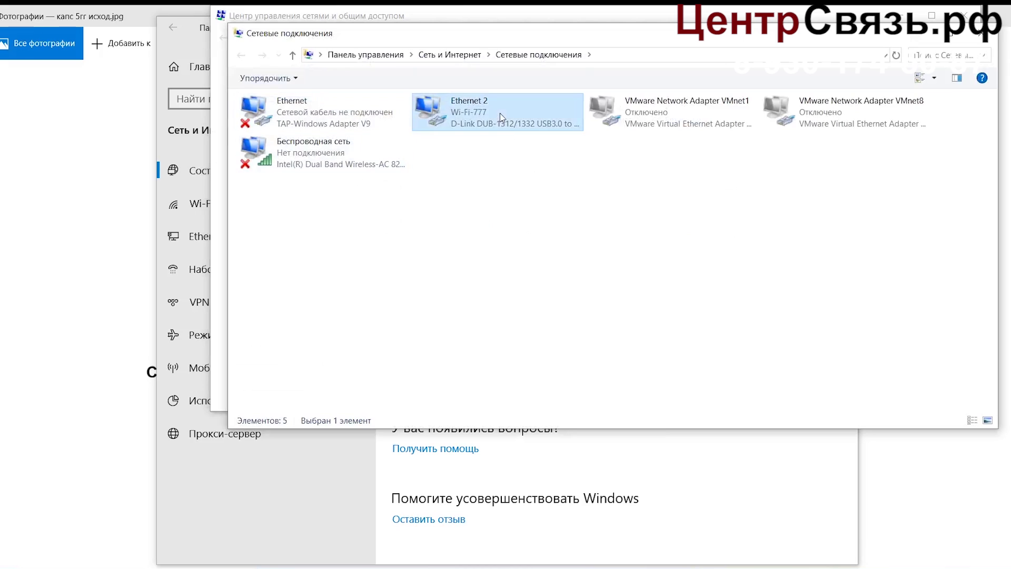
{"action": "right_click", "coordinate": [502, 117]}
{"action": "left_click", "coordinate": [528, 142]}
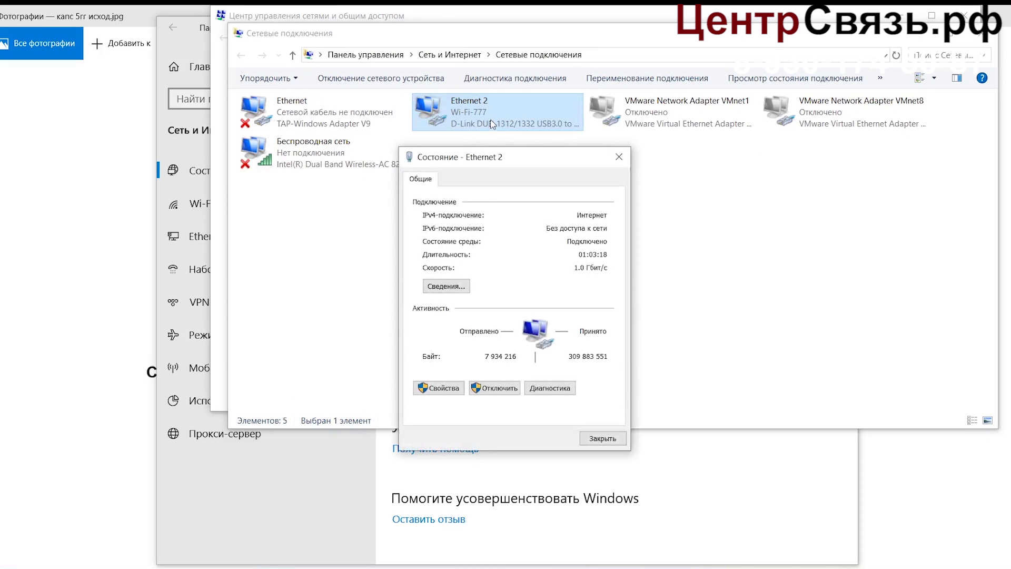
{"action": "left_click", "coordinate": [463, 284]}
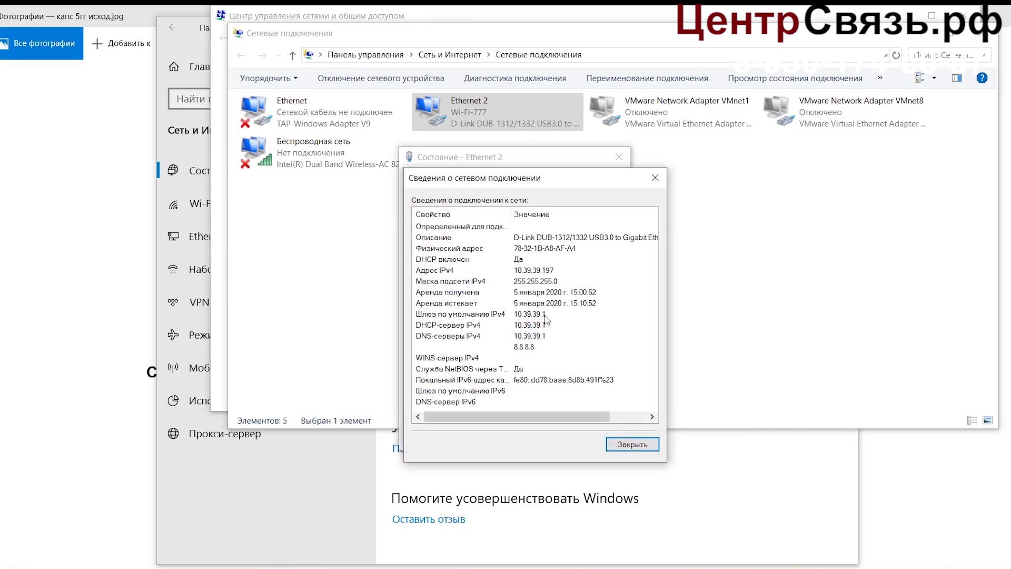
{"action": "left_click", "coordinate": [550, 271]}
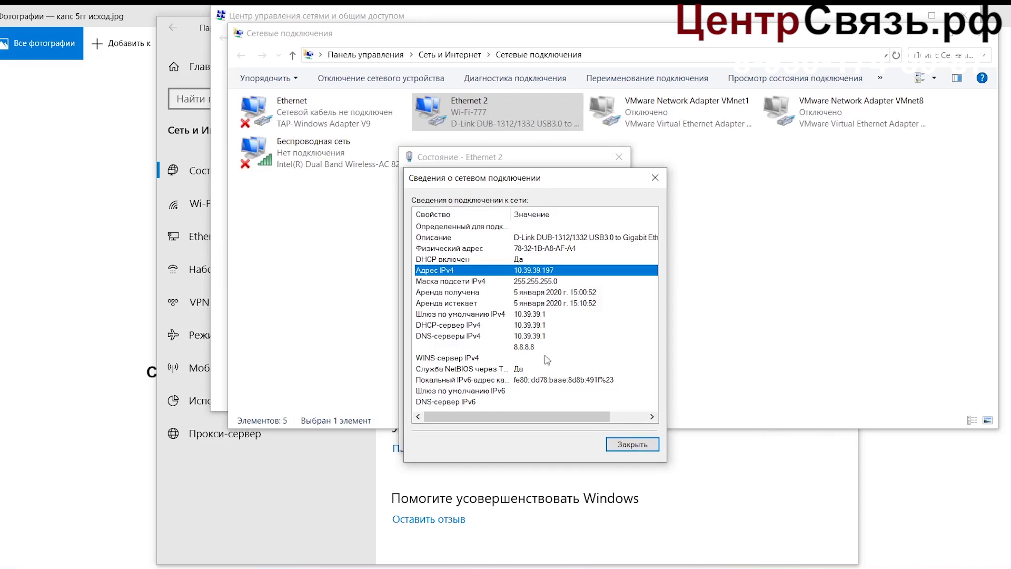
Step: Close the Ethernet 2 details, status, adapter list and network settings windows
{"action": "left_click", "coordinate": [630, 446]}
{"action": "left_click", "coordinate": [598, 437]}
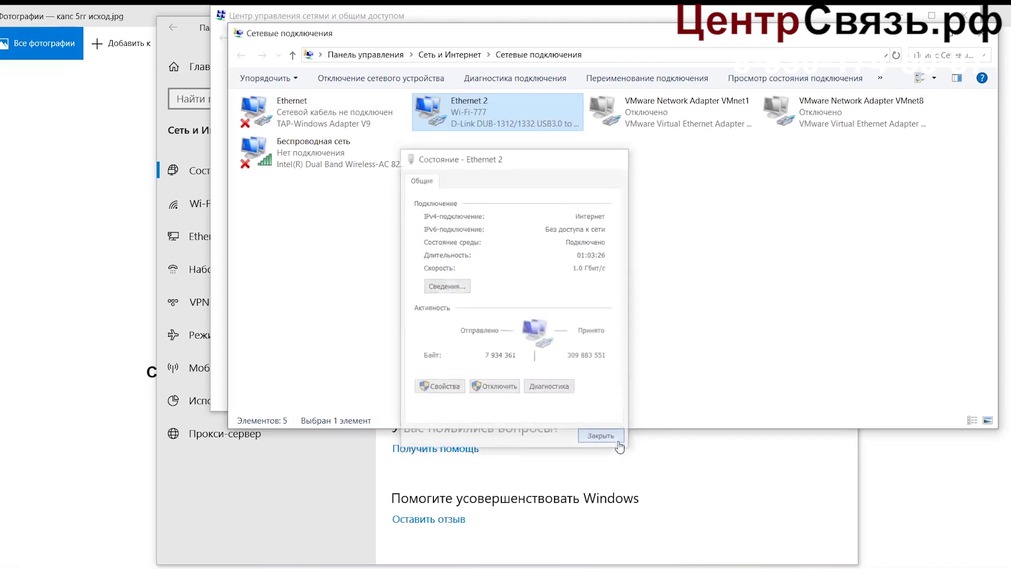
{"action": "left_click", "coordinate": [981, 33]}
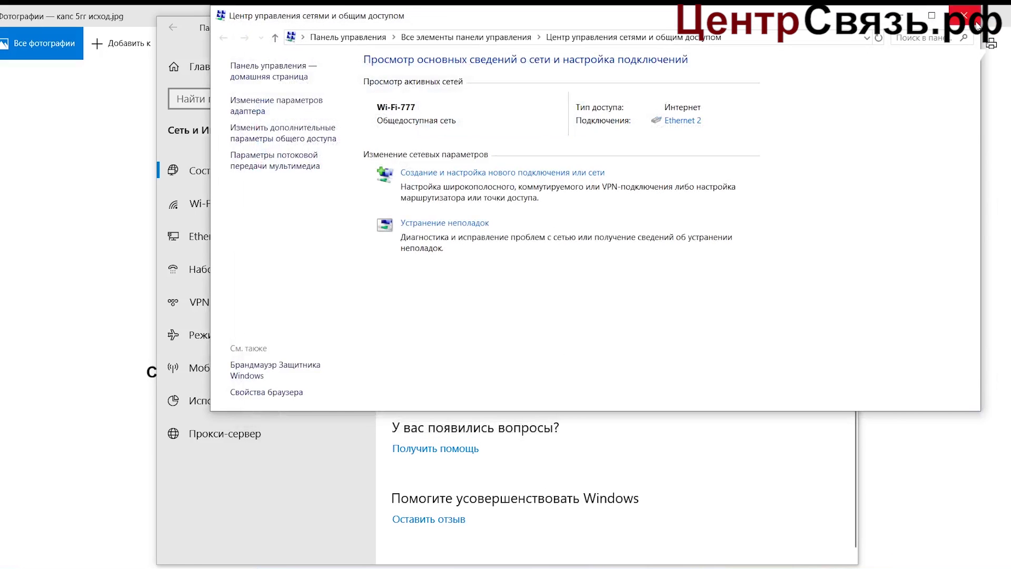
{"action": "left_click", "coordinate": [964, 15]}
{"action": "left_click", "coordinate": [845, 26]}
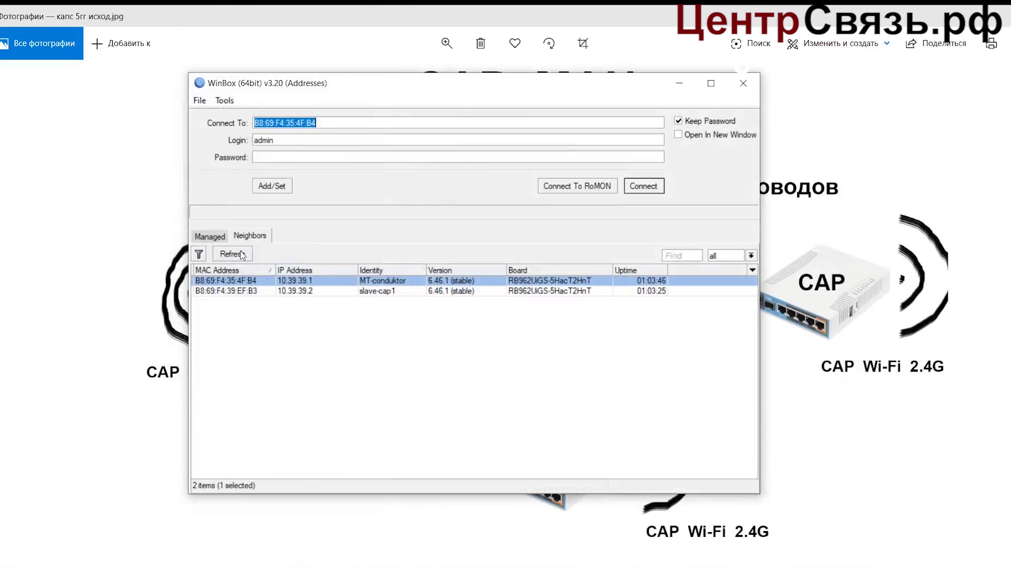
Step: Log into slave-cap1 at 10.39.39.2 and maximise the session
{"action": "left_click", "coordinate": [324, 295]}
{"action": "left_click", "coordinate": [641, 184]}
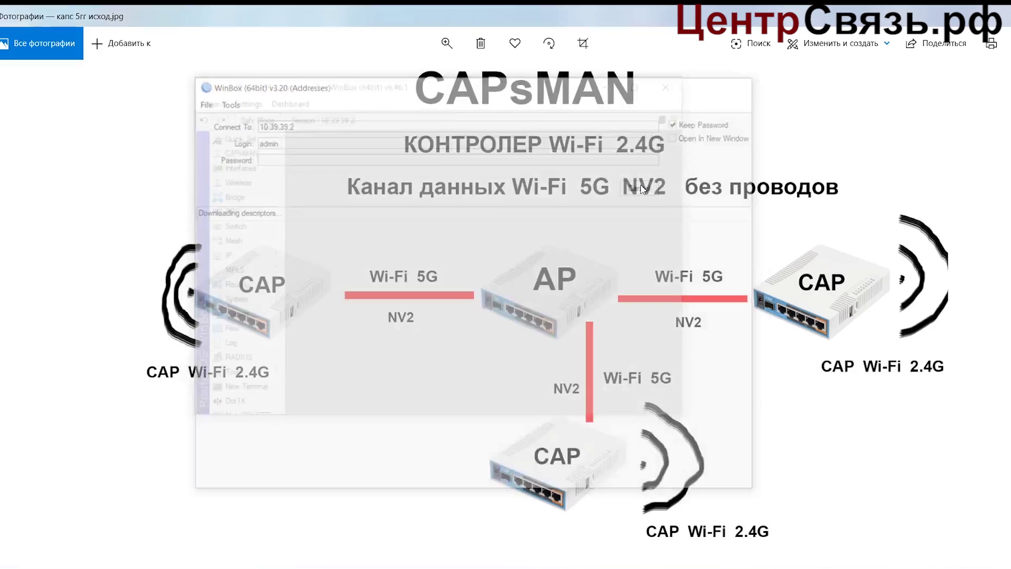
{"action": "left_click", "coordinate": [649, 84]}
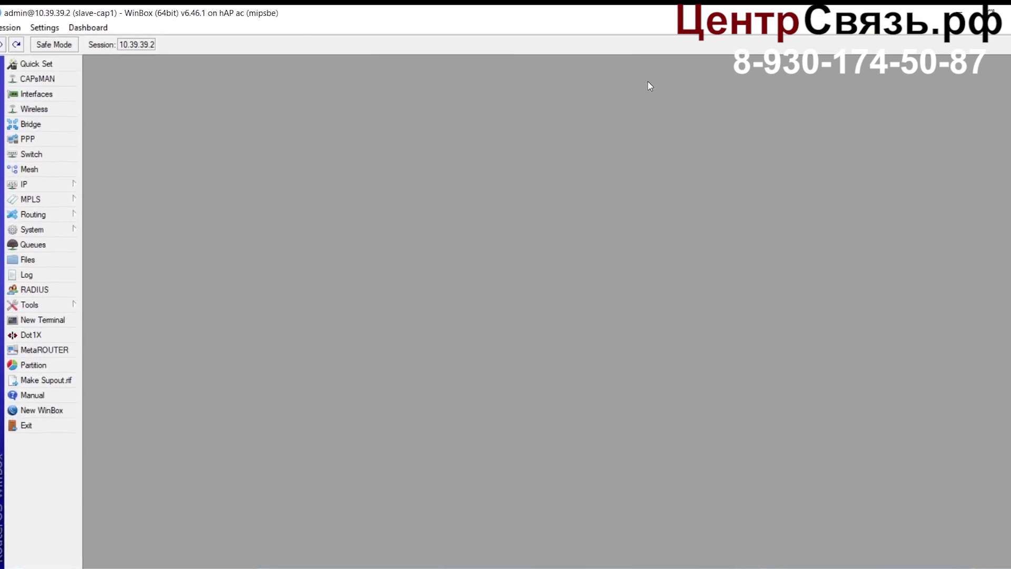
Step: Arrange slave-cap1's interface list and wireless tables, with the disabled wlan1-2G selected
{"action": "left_click", "coordinate": [27, 92]}
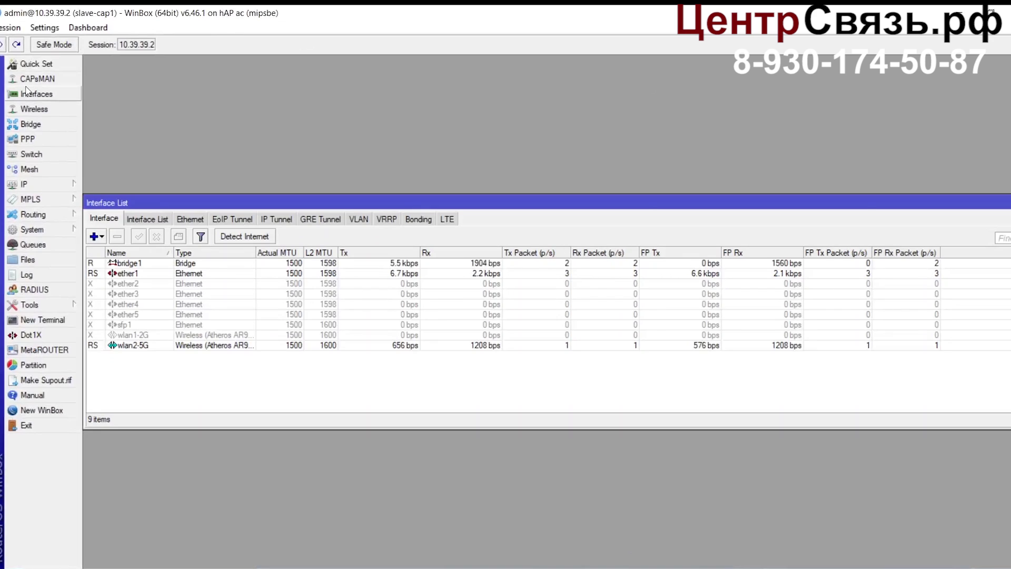
{"action": "left_click", "coordinate": [154, 337]}
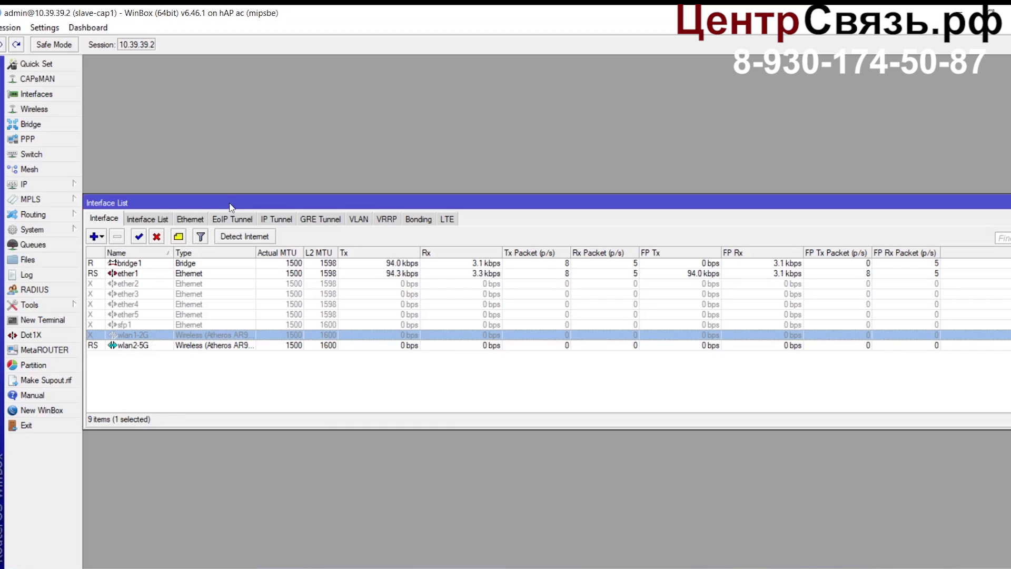
{"action": "left_click_drag", "start_coordinate": [232, 202], "coordinate": [231, 179]}
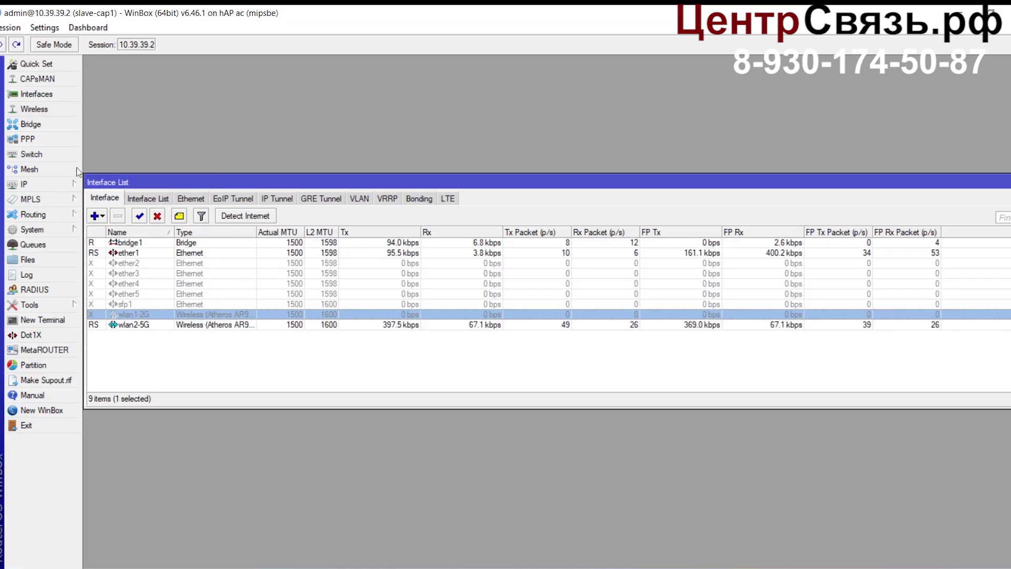
{"action": "left_click", "coordinate": [34, 109]}
{"action": "left_click", "coordinate": [143, 178]}
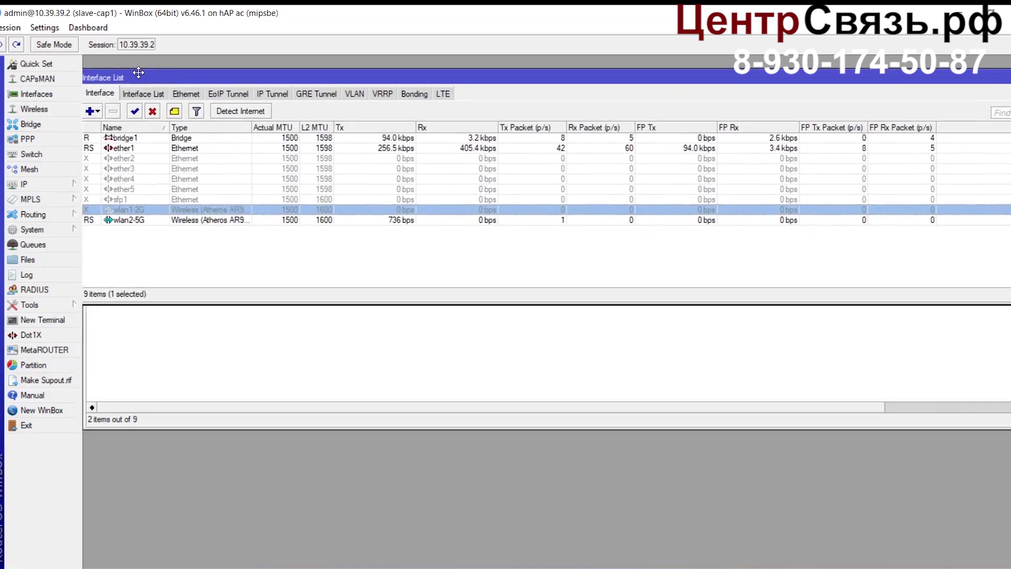
{"action": "left_click", "coordinate": [201, 317]}
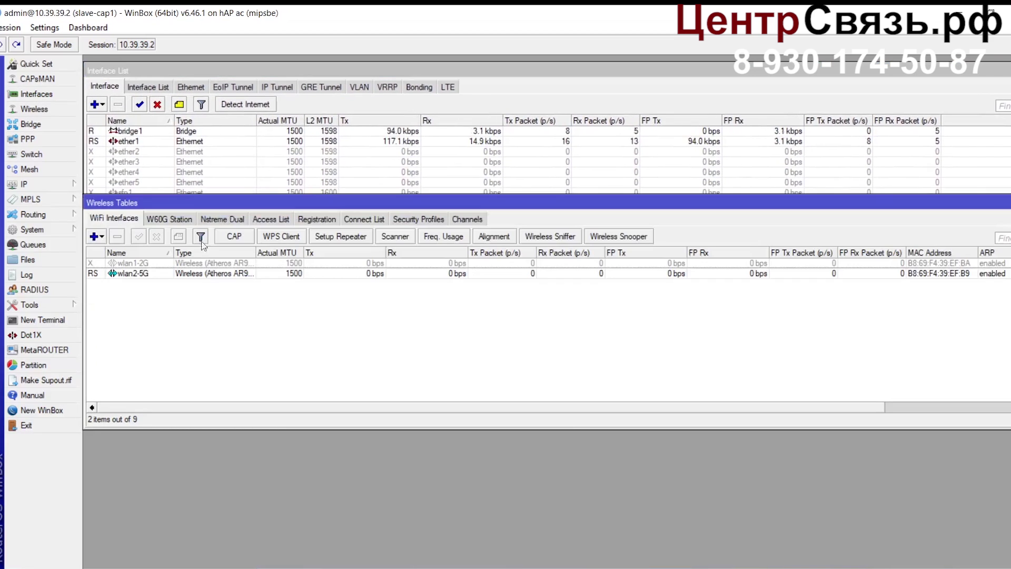
{"action": "left_click_drag", "start_coordinate": [204, 245], "coordinate": [195, 340]}
Step: Open bridge1's port list, shortened, and place it at the upper right
{"action": "left_click", "coordinate": [60, 123]}
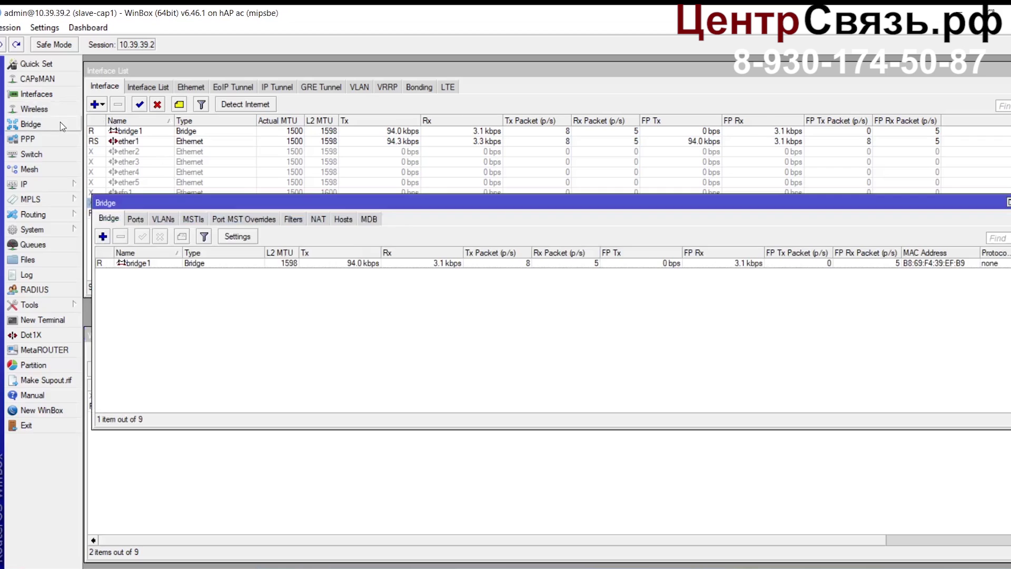
{"action": "left_click", "coordinate": [136, 220]}
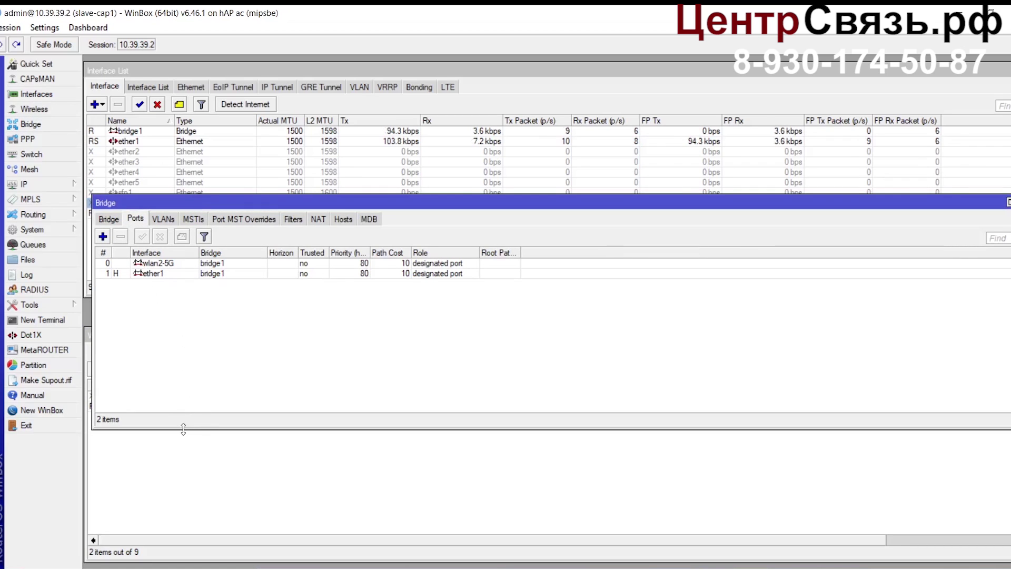
{"action": "left_click_drag", "start_coordinate": [183, 429], "coordinate": [184, 351]}
{"action": "left_click_drag", "start_coordinate": [196, 200], "coordinate": [680, 134]}
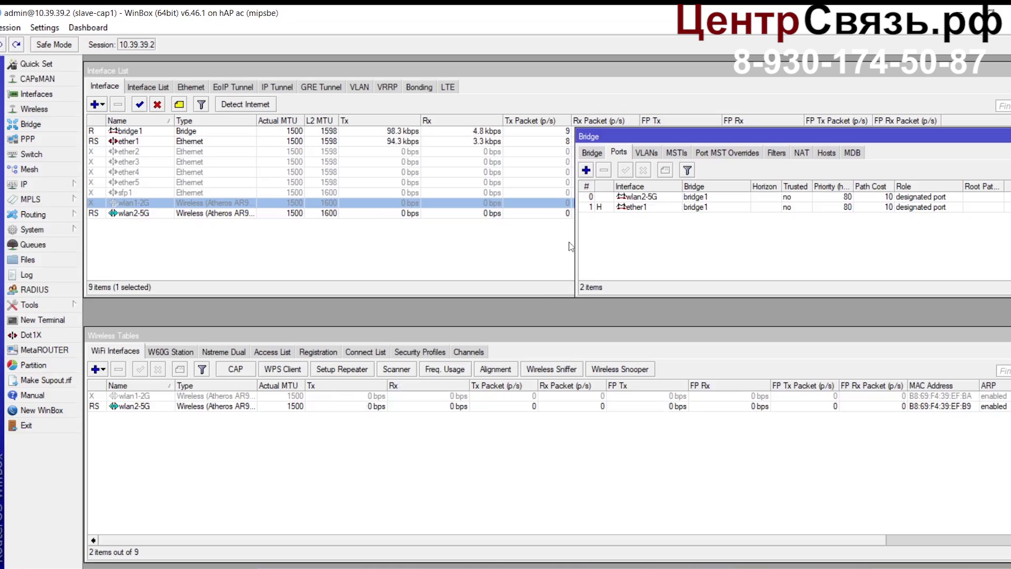
Step: Enable the CAP client managing wlan1-2G with CAPsMAN address 10.39.39.1
{"action": "left_click", "coordinate": [227, 371]}
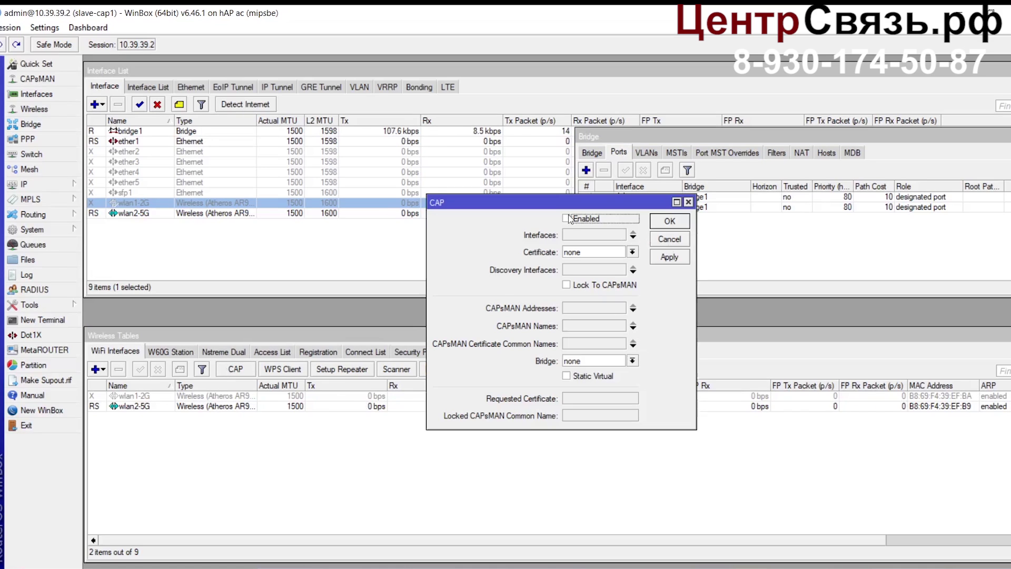
{"action": "left_click", "coordinate": [579, 221]}
{"action": "left_click", "coordinate": [592, 232]}
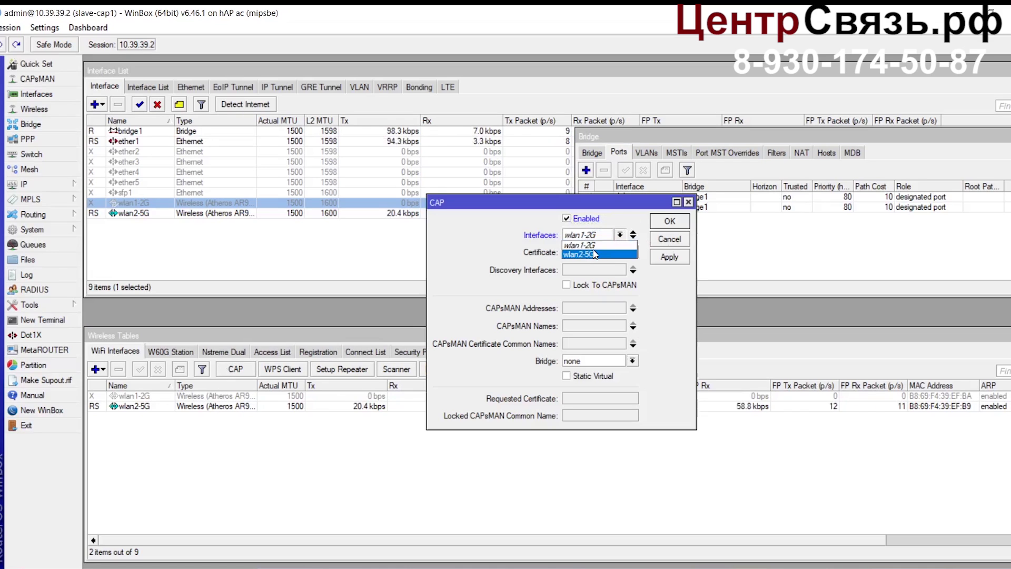
{"action": "left_click", "coordinate": [594, 249]}
{"action": "left_click", "coordinate": [593, 309]}
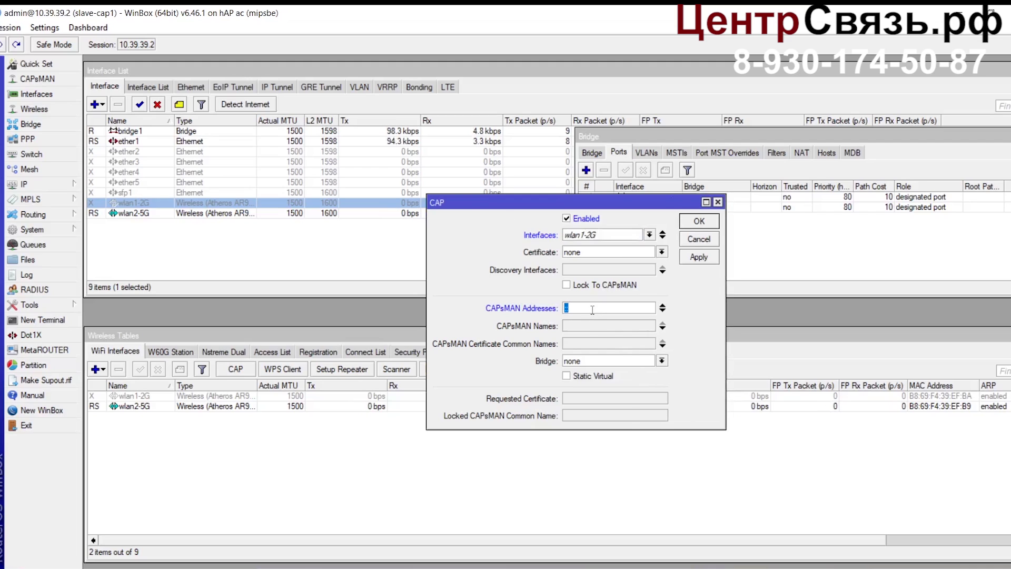
{"action": "type", "text": "10.39.39.1"}
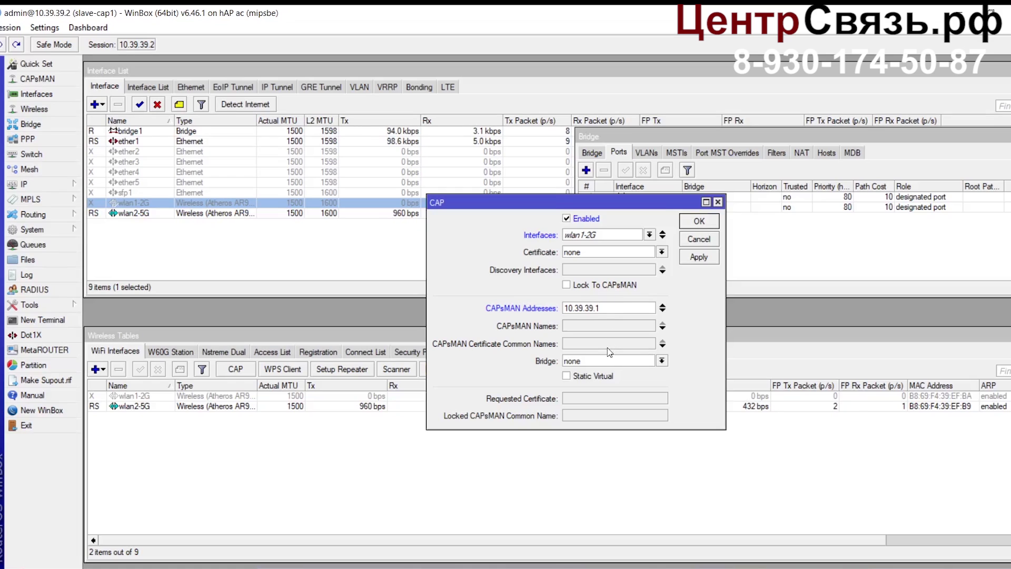
Step: Set the CAP bridge to bridge1, apply and save, then select the wlan1-2G port
{"action": "left_click", "coordinate": [608, 362]}
{"action": "left_click", "coordinate": [609, 377]}
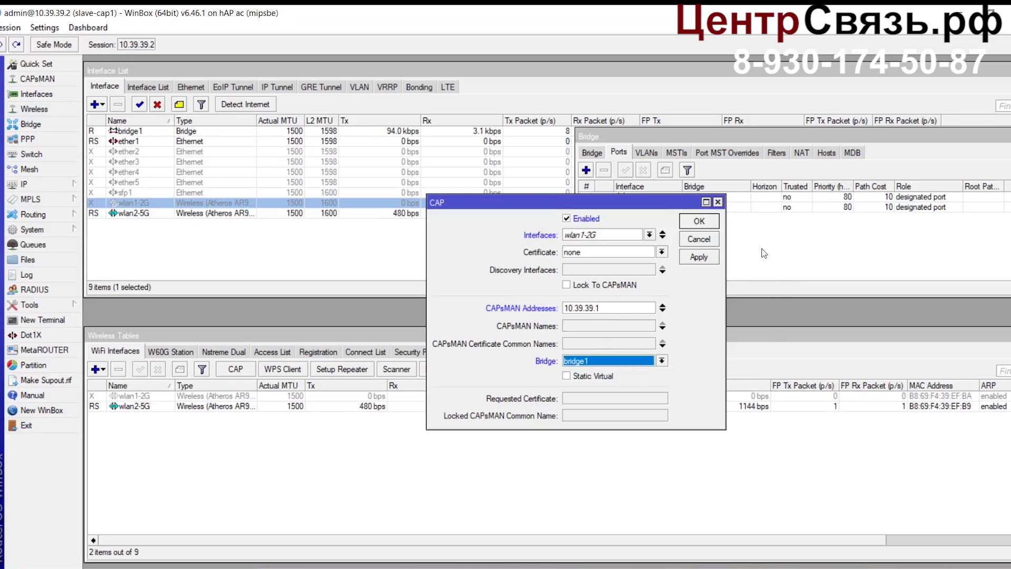
{"action": "left_click", "coordinate": [694, 260]}
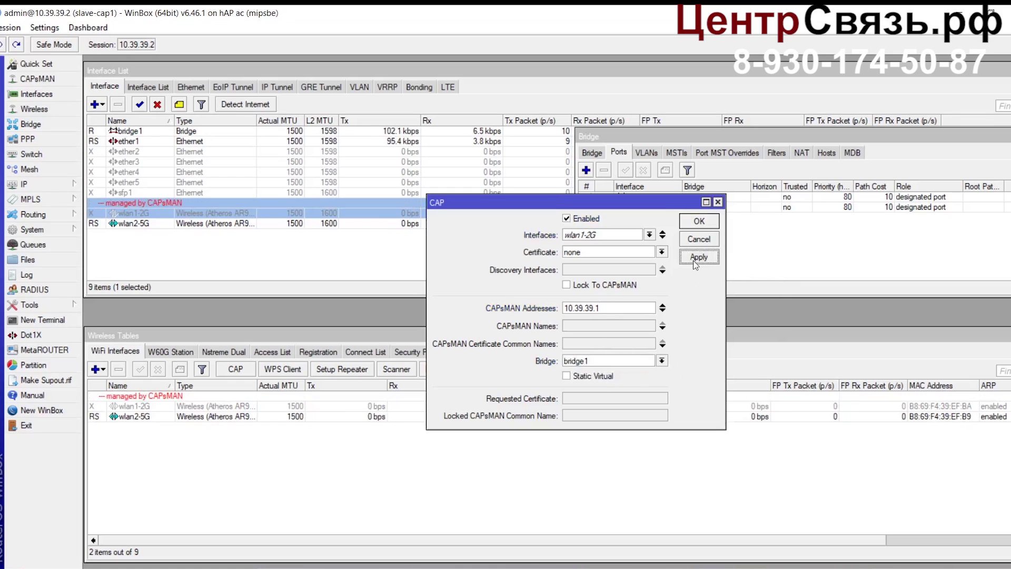
{"action": "left_click", "coordinate": [705, 227]}
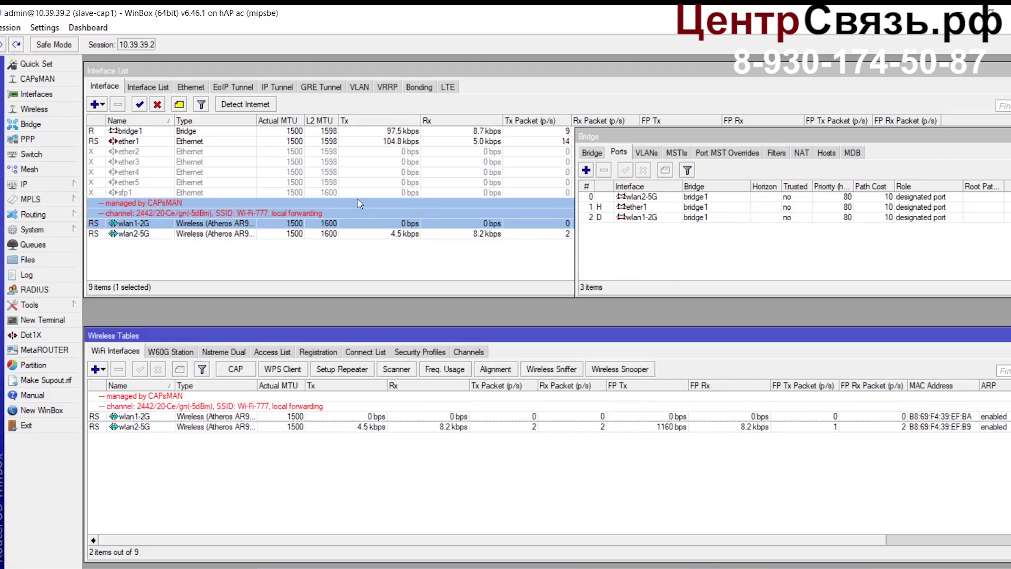
{"action": "left_click", "coordinate": [600, 218]}
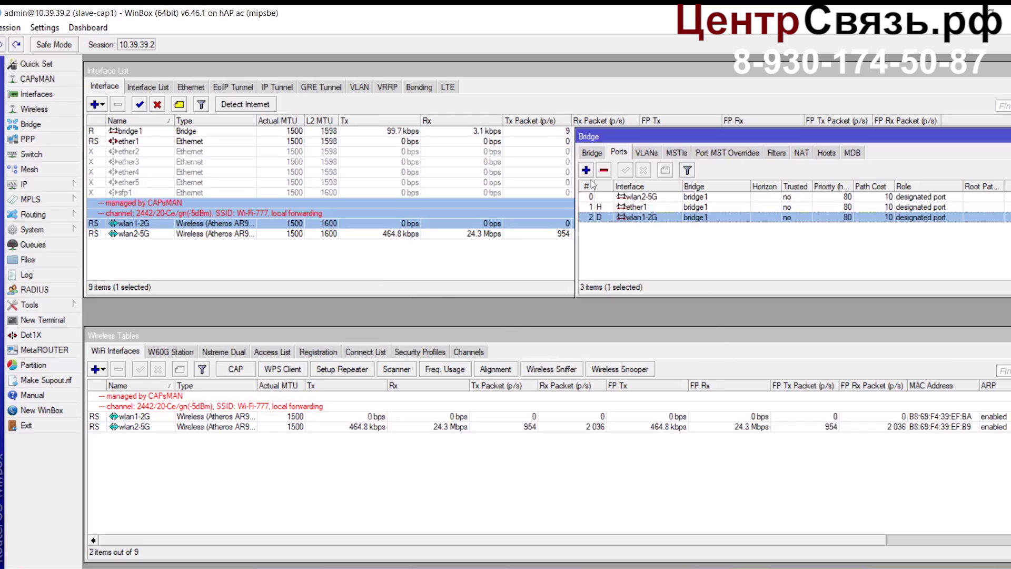
Step: Launch a new WinBox and connect to master MT-conduktor at 10.39.39.1
{"action": "right_click", "coordinate": [750, 568]}
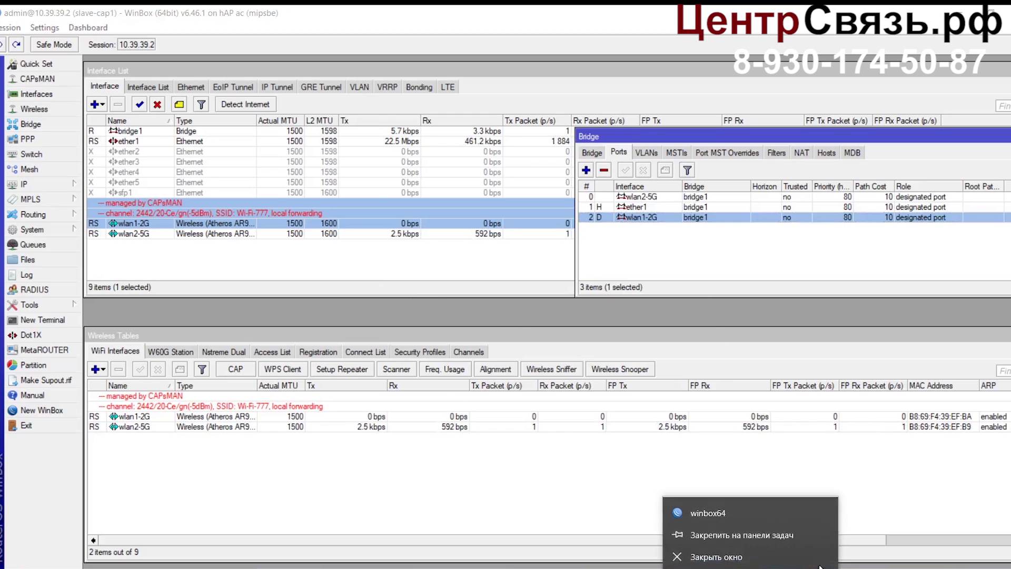
{"action": "left_click", "coordinate": [700, 495]}
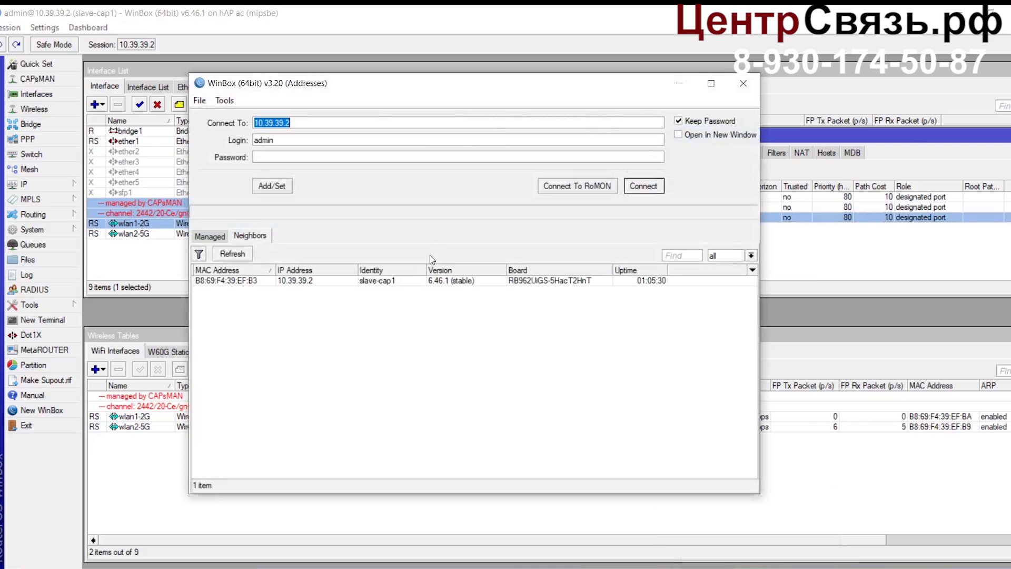
{"action": "left_click", "coordinate": [412, 283]}
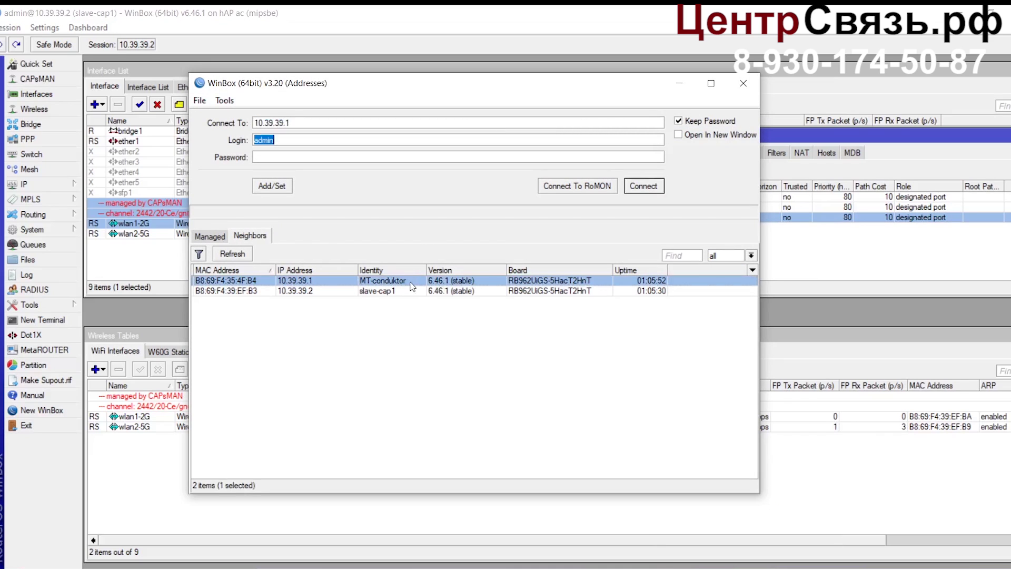
{"action": "left_click", "coordinate": [242, 283]}
{"action": "left_click", "coordinate": [290, 282]}
{"action": "left_click", "coordinate": [643, 188]}
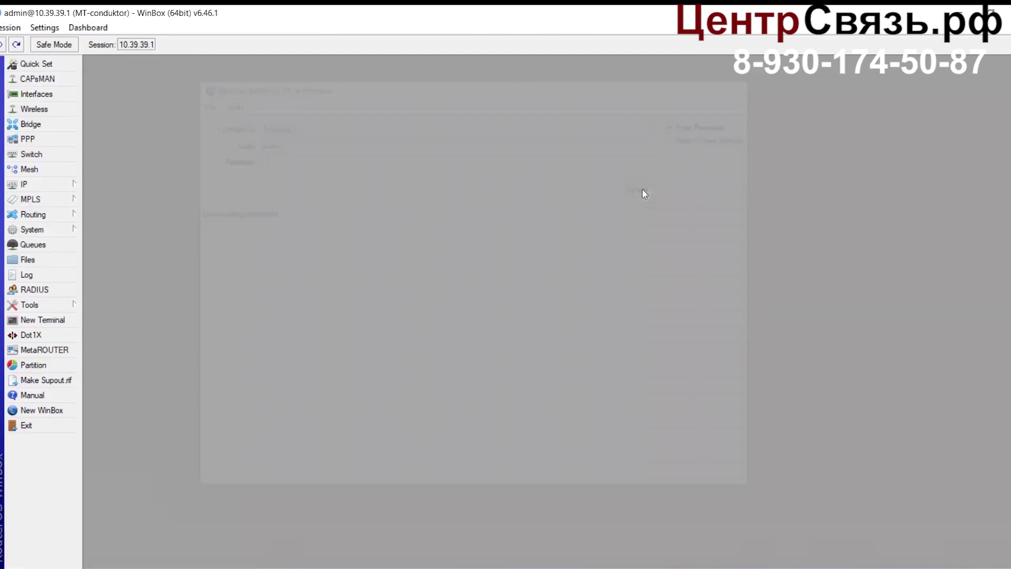
Step: Show the master's enlarged interface list and select CAP interfaces MT-conduktor-1 and slave-cap1-1
{"action": "left_click", "coordinate": [74, 97]}
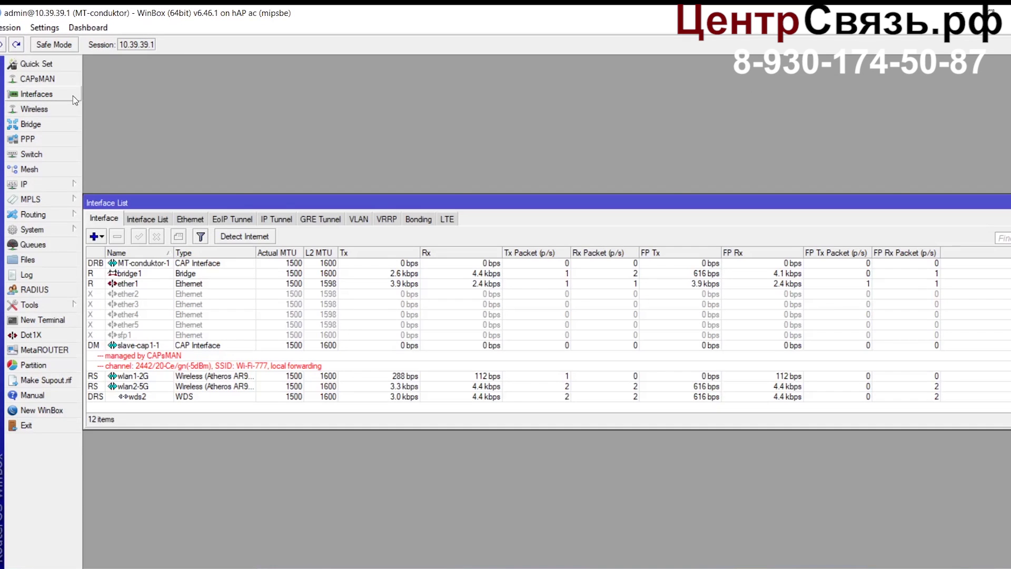
{"action": "left_click_drag", "start_coordinate": [202, 193], "coordinate": [202, 122]}
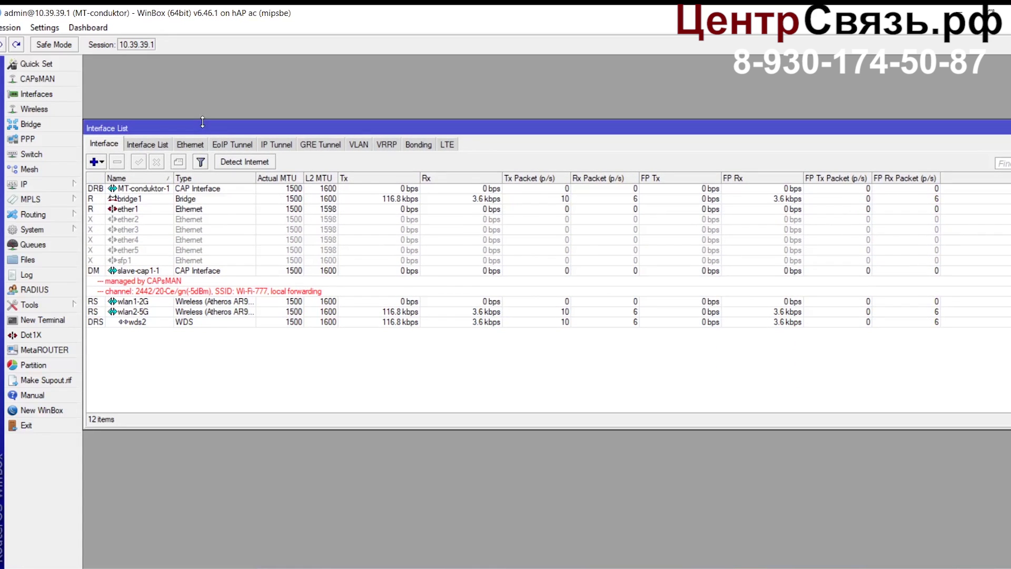
{"action": "left_click", "coordinate": [143, 189]}
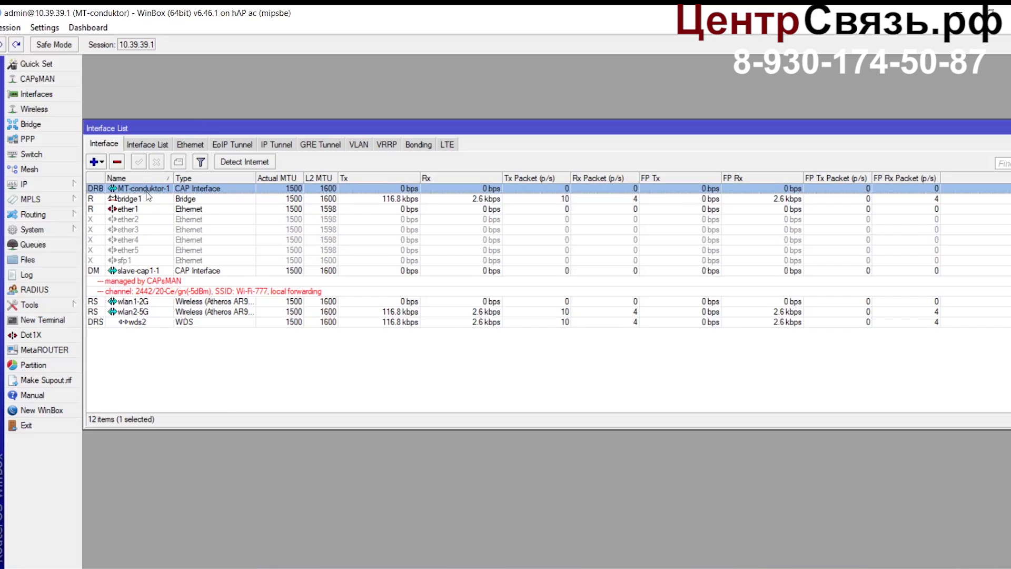
{"action": "left_click", "coordinate": [139, 272]}
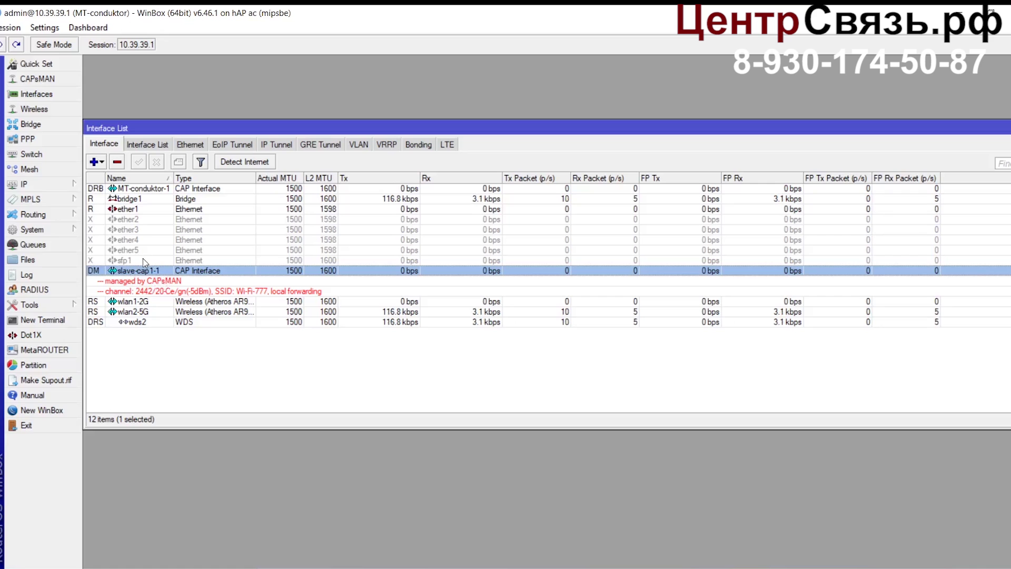
Step: Open CAPsMAN and arrange it below a shortened interface list
{"action": "left_click", "coordinate": [35, 79]}
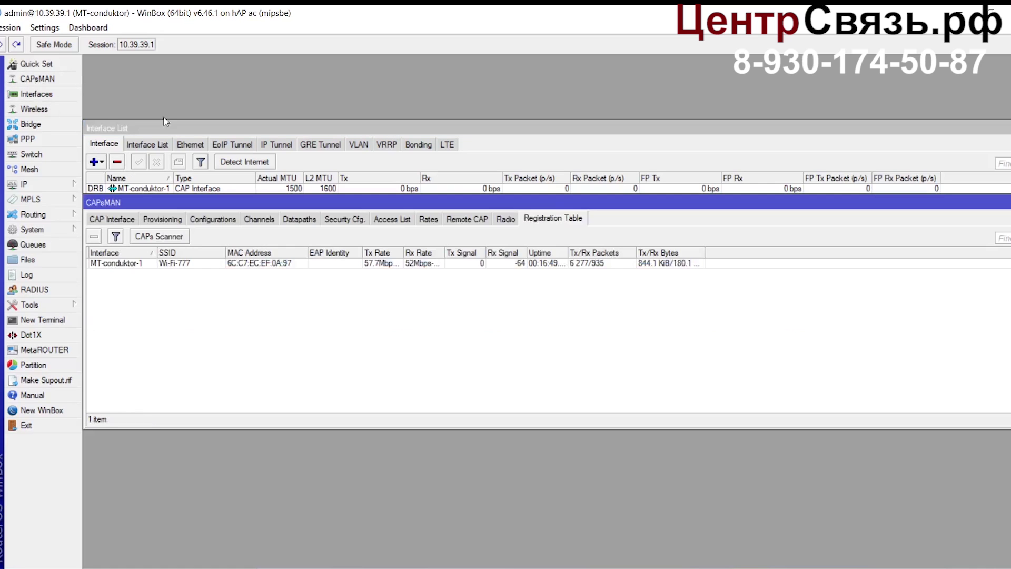
{"action": "left_click_drag", "start_coordinate": [213, 208], "coordinate": [215, 367]}
{"action": "left_click_drag", "start_coordinate": [249, 128], "coordinate": [250, 68]}
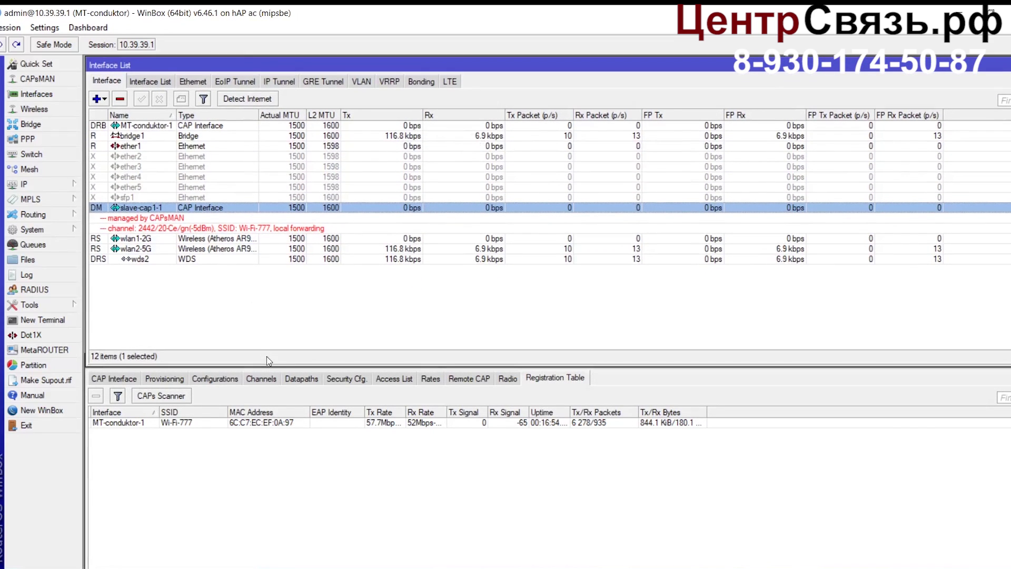
{"action": "left_click_drag", "start_coordinate": [267, 365], "coordinate": [258, 316]}
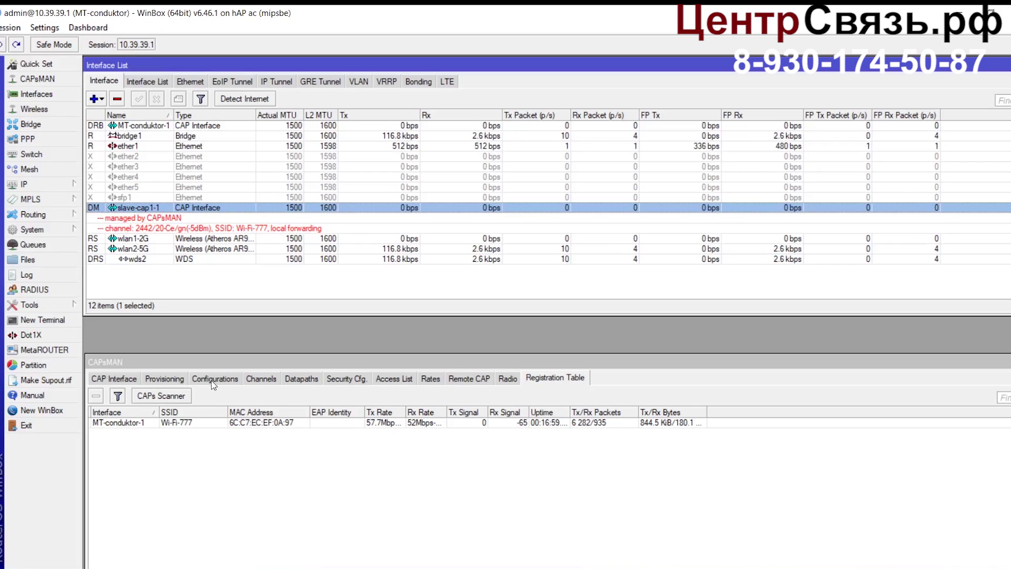
Step: Inspect the CAPsMAN provisioning rule, keeping identity name format, and close it unchanged
{"action": "left_click", "coordinate": [171, 381]}
{"action": "double_click", "coordinate": [266, 422]}
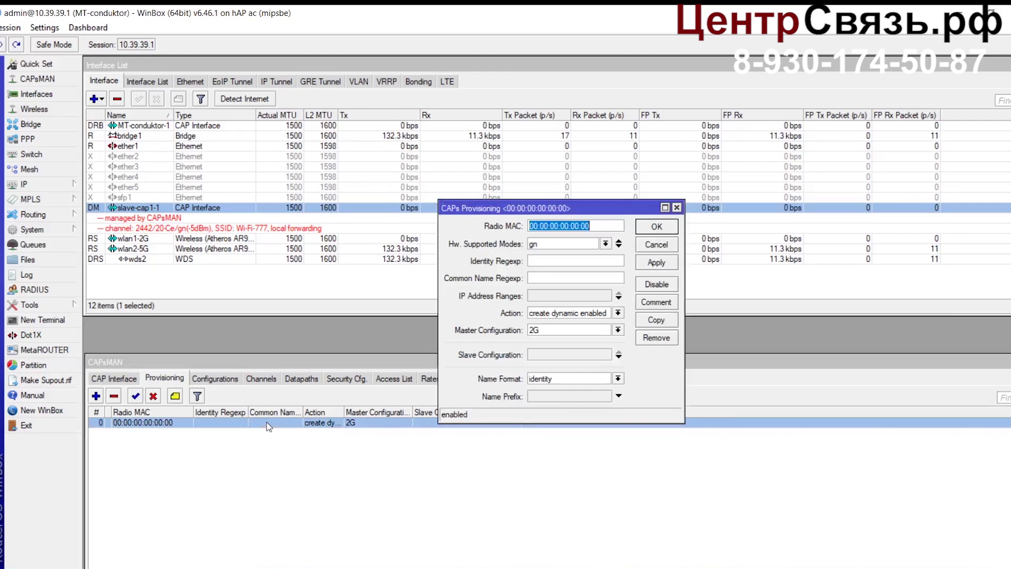
{"action": "left_click", "coordinate": [547, 381]}
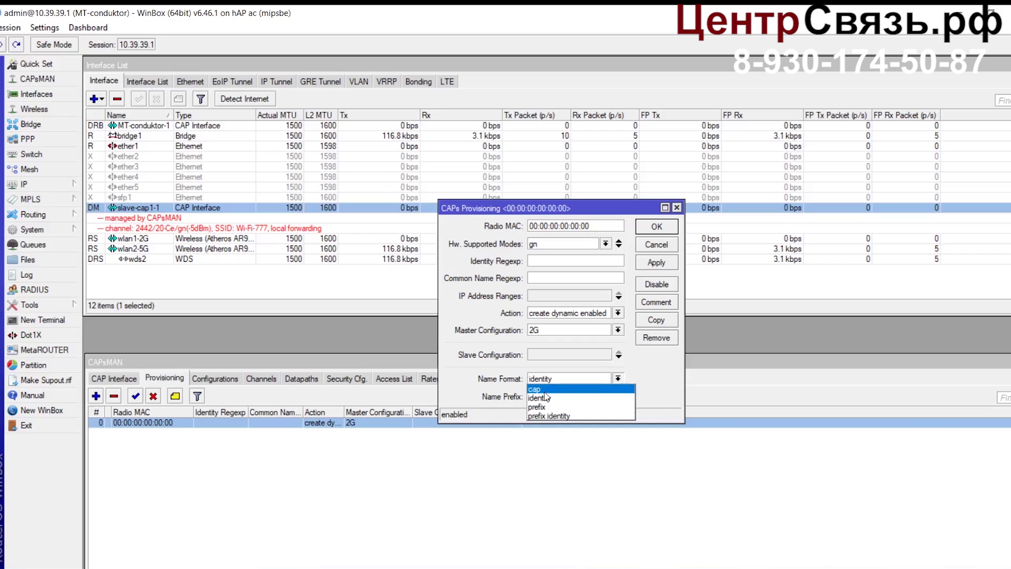
{"action": "left_click", "coordinate": [546, 398]}
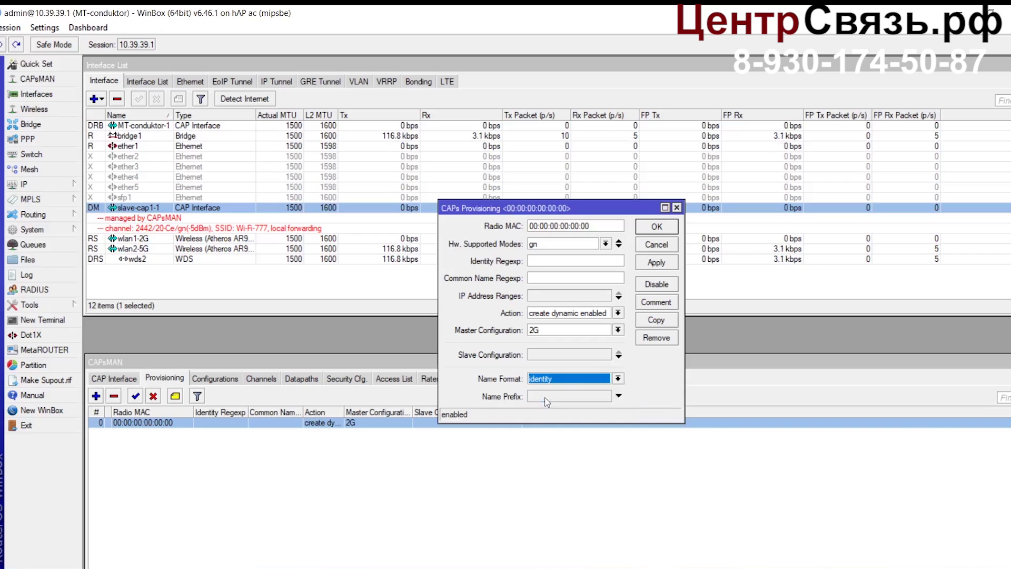
{"action": "left_click", "coordinate": [652, 249]}
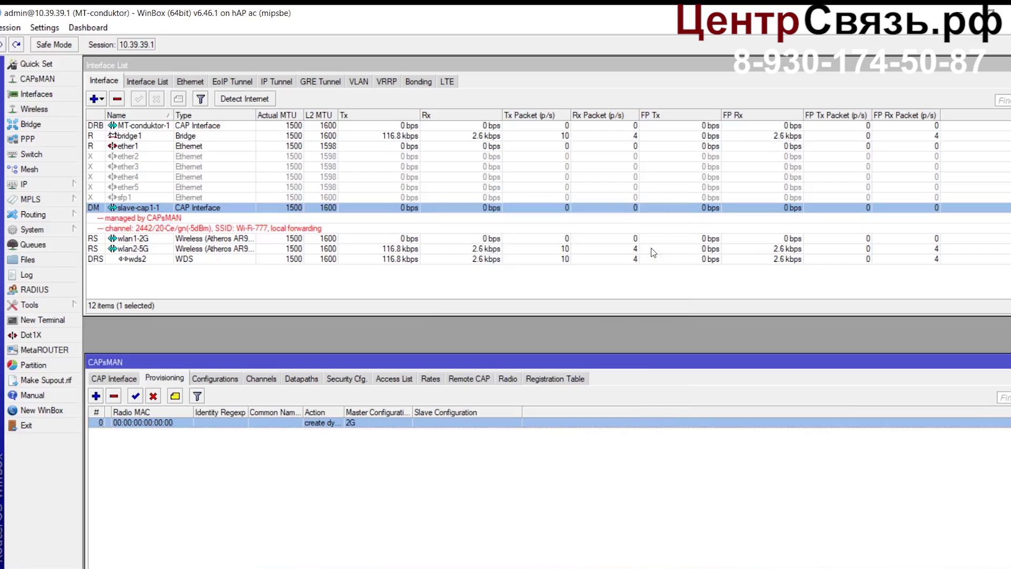
Step: Show bridge1's ports, select wds2, and move the window to the upper right
{"action": "left_click", "coordinate": [23, 127]}
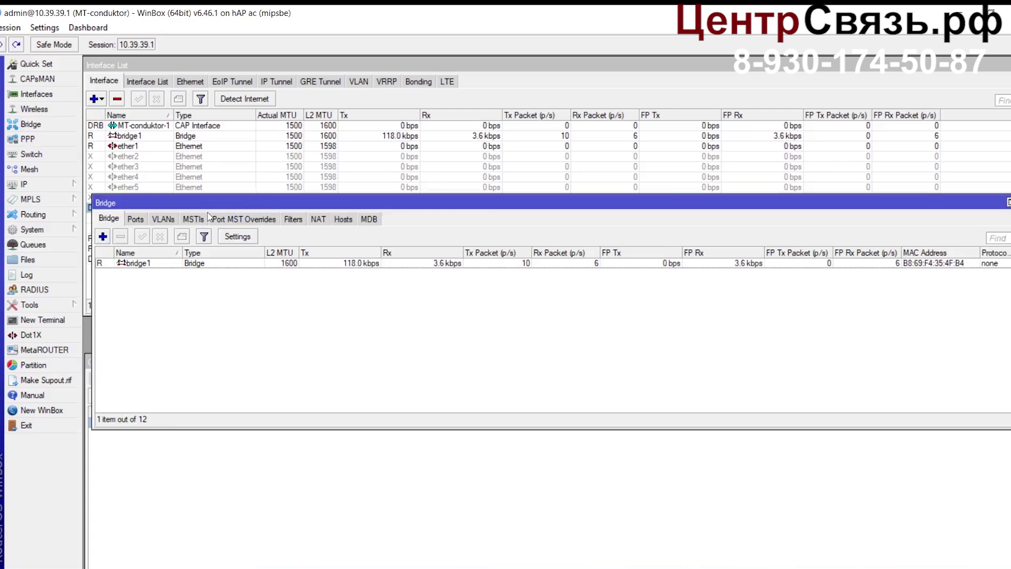
{"action": "left_click", "coordinate": [135, 219]}
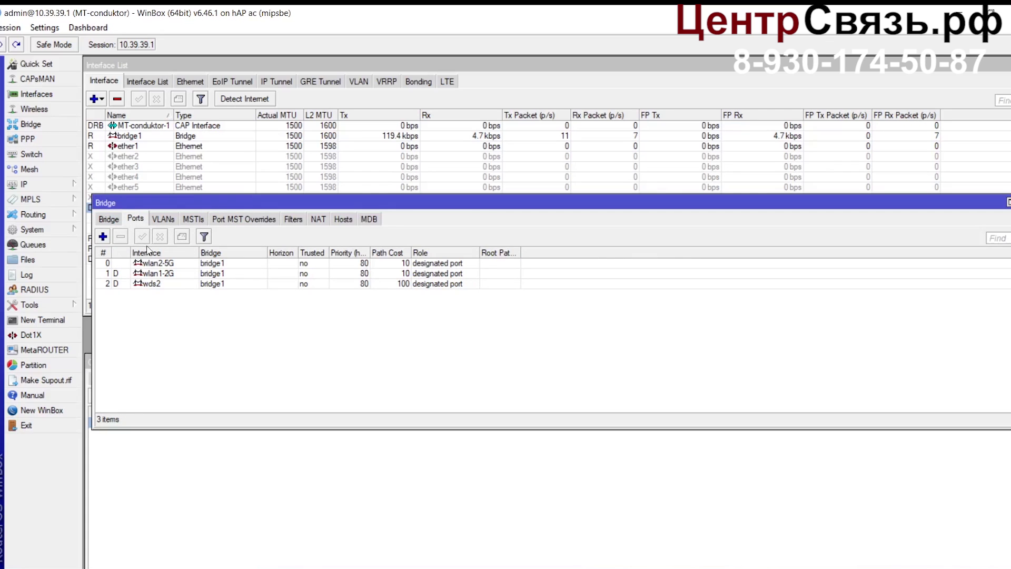
{"action": "left_click", "coordinate": [163, 285]}
{"action": "left_click_drag", "start_coordinate": [170, 202], "coordinate": [187, 272]}
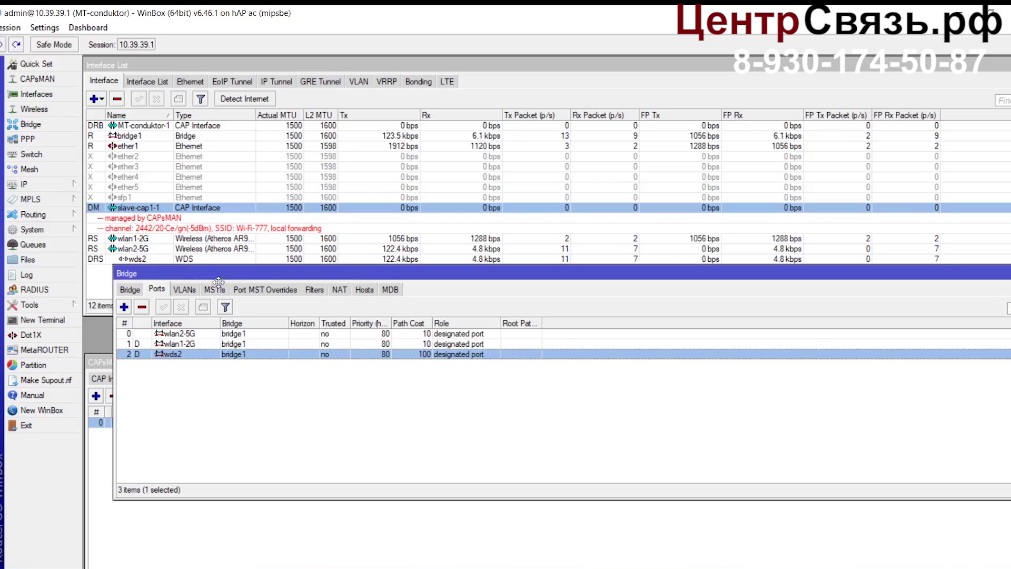
{"action": "left_click_drag", "start_coordinate": [187, 273], "coordinate": [274, 294]}
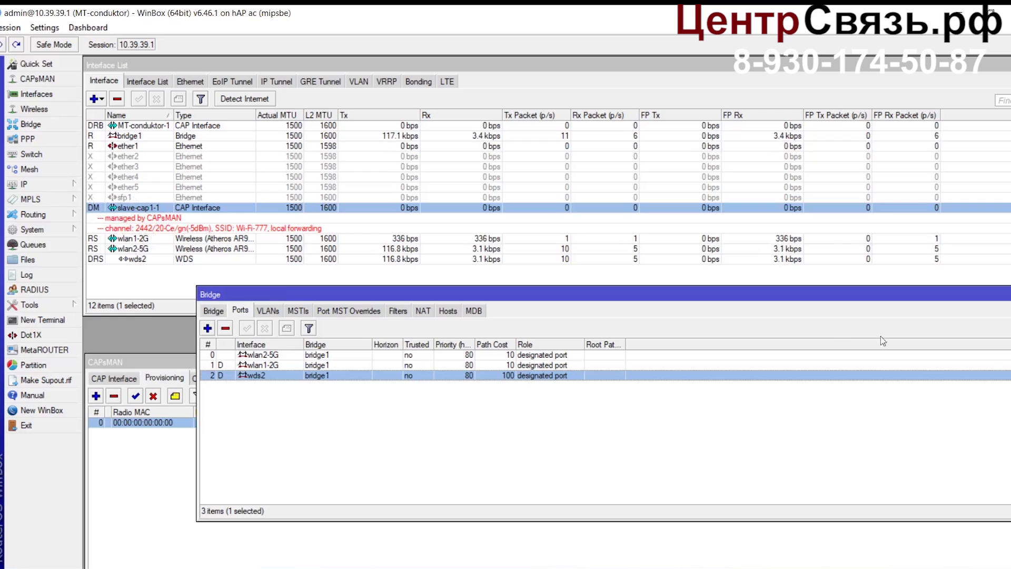
{"action": "left_click_drag", "start_coordinate": [365, 295], "coordinate": [621, 104]}
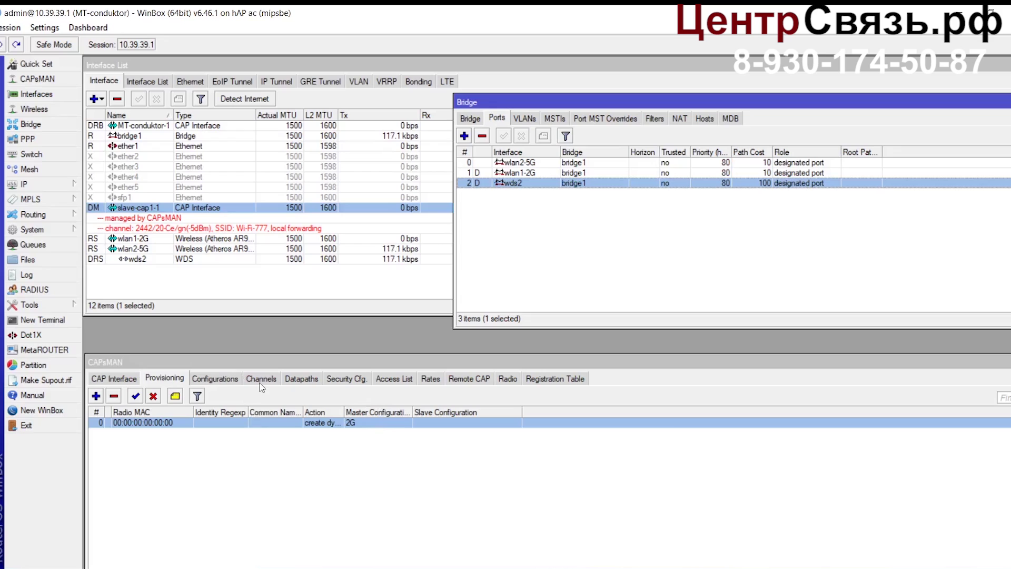
Step: Uncheck Local Forwarding on CAPsMAN datapath1 and apply it
{"action": "left_click", "coordinate": [288, 383]}
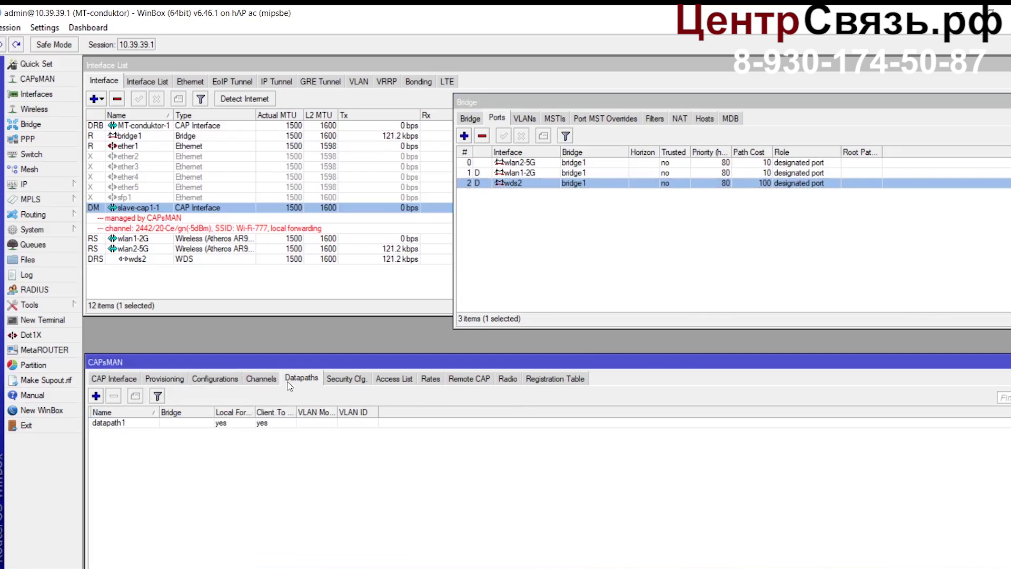
{"action": "double_click", "coordinate": [277, 422]}
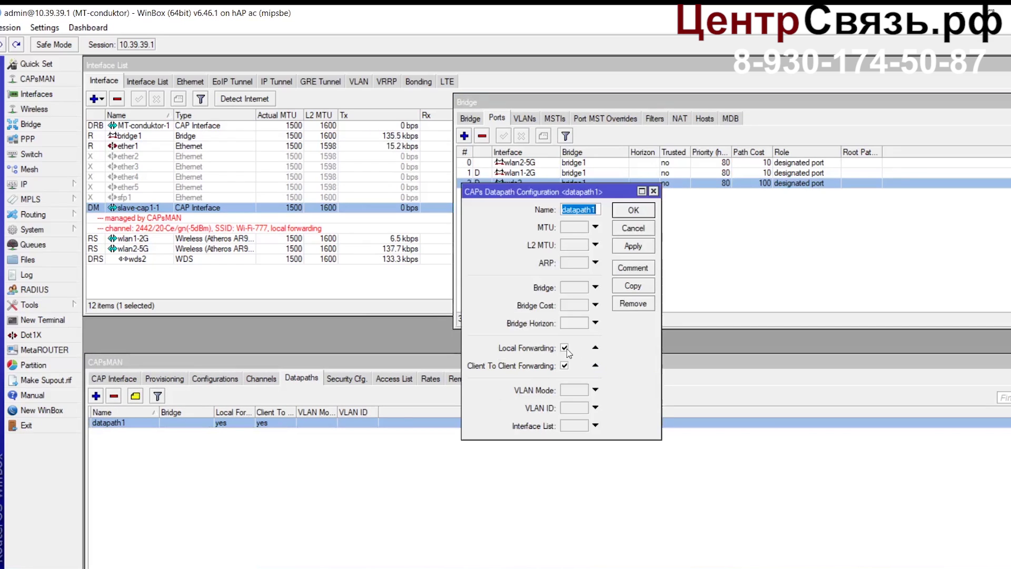
{"action": "left_click", "coordinate": [564, 348]}
{"action": "left_click_drag", "start_coordinate": [562, 191], "coordinate": [570, 223]}
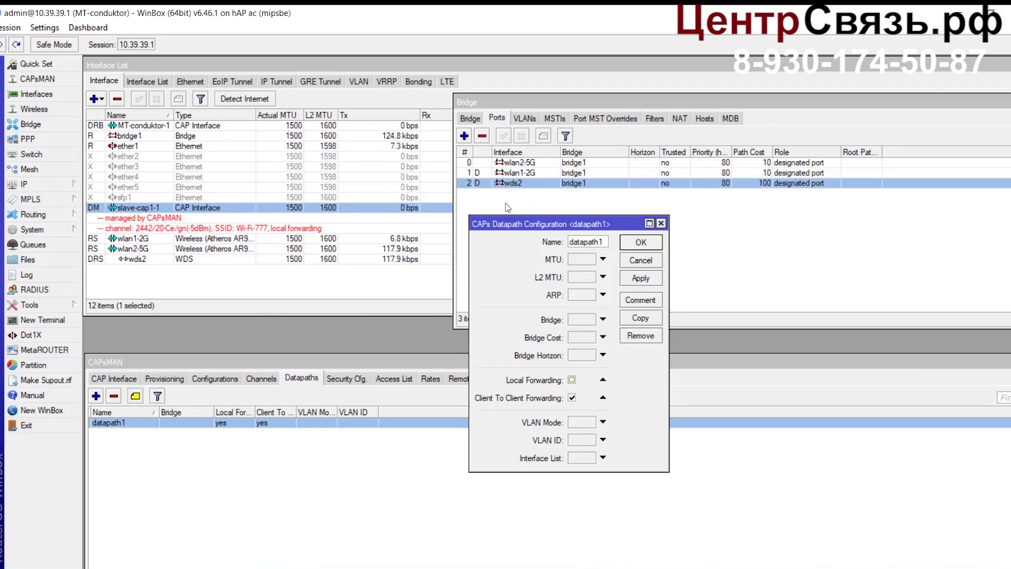
{"action": "left_click", "coordinate": [645, 279]}
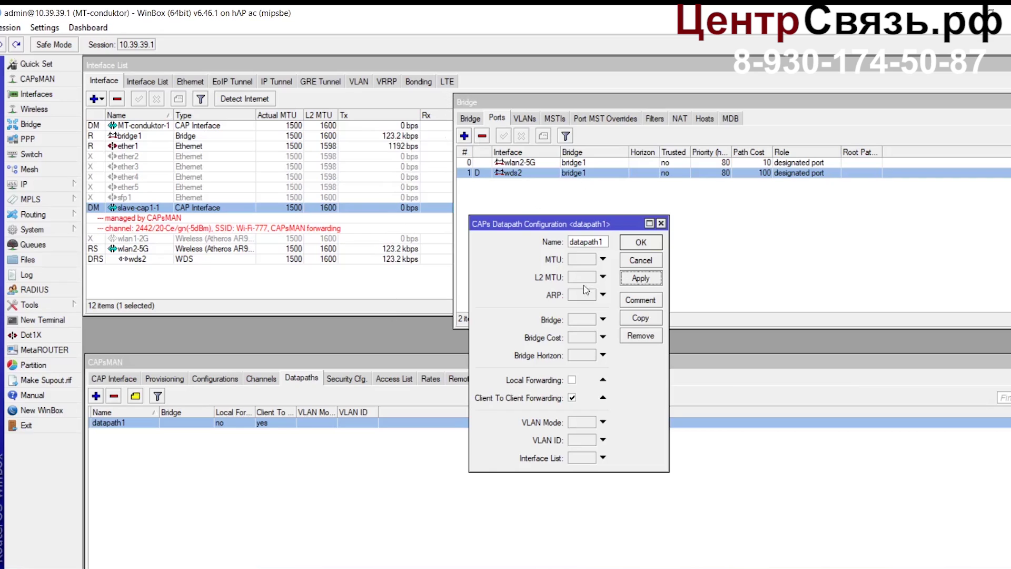
Step: Set datapath1's bridge to bridge1 and check the new MT-conduktor-1 and slave-cap1-1 bridge ports
{"action": "left_click", "coordinate": [603, 319]}
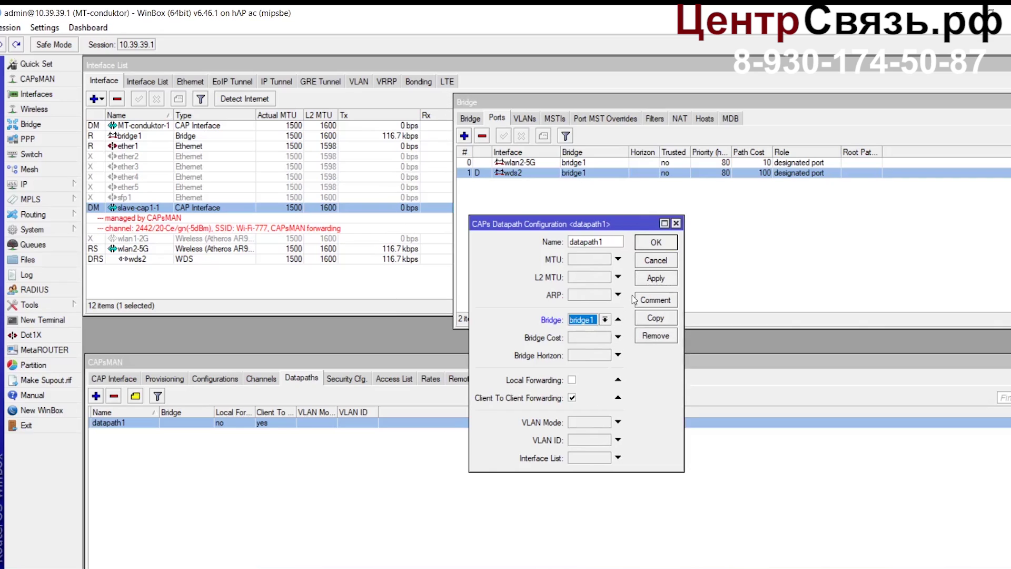
{"action": "left_click", "coordinate": [670, 279]}
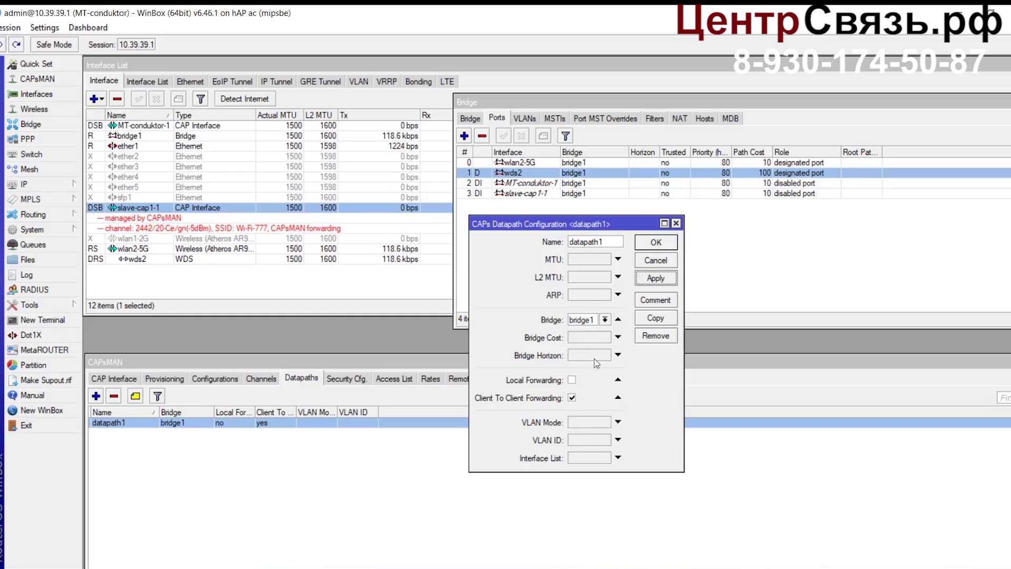
{"action": "left_click", "coordinate": [523, 185]}
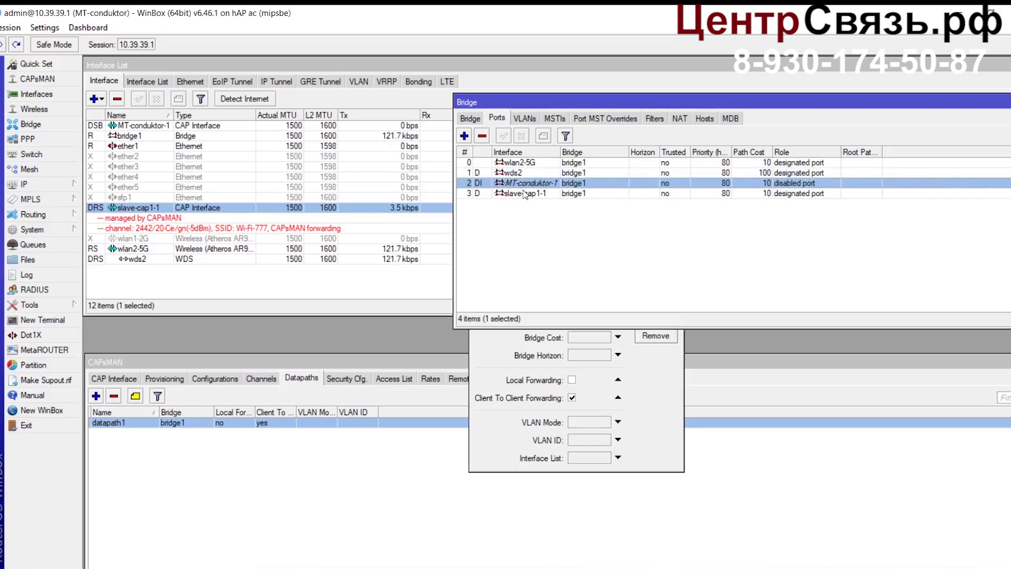
{"action": "left_click", "coordinate": [526, 194]}
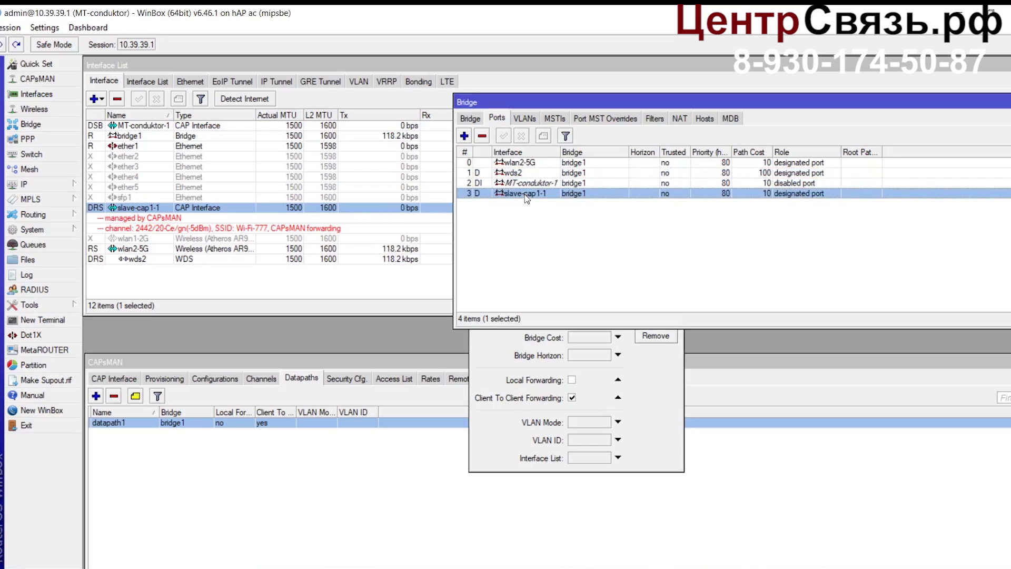
Step: Switch to the slave-cap1 router's WinBox session
{"action": "left_click", "coordinate": [665, 371]}
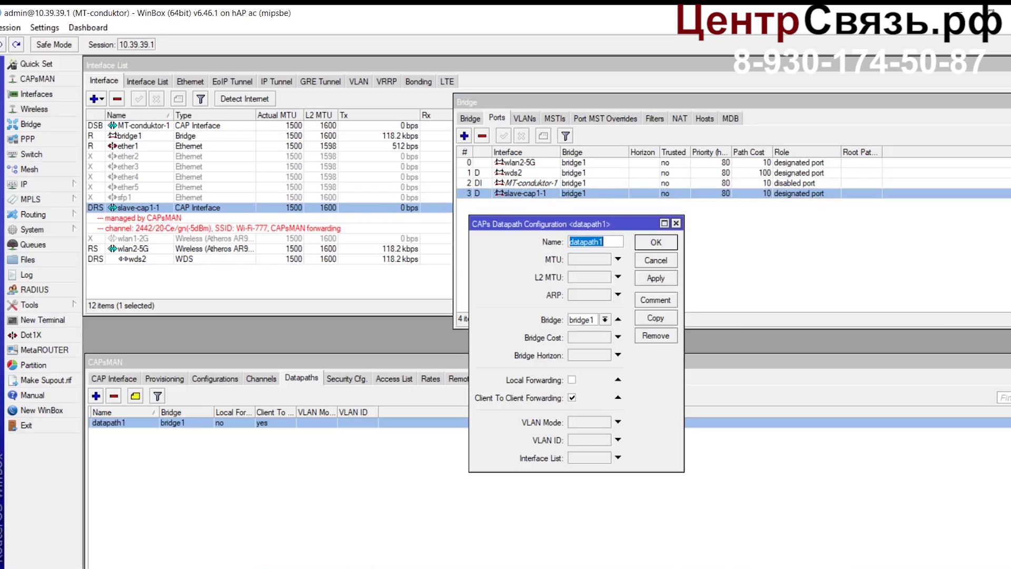
{"action": "left_click", "coordinate": [736, 566]}
{"action": "left_click", "coordinate": [705, 546]}
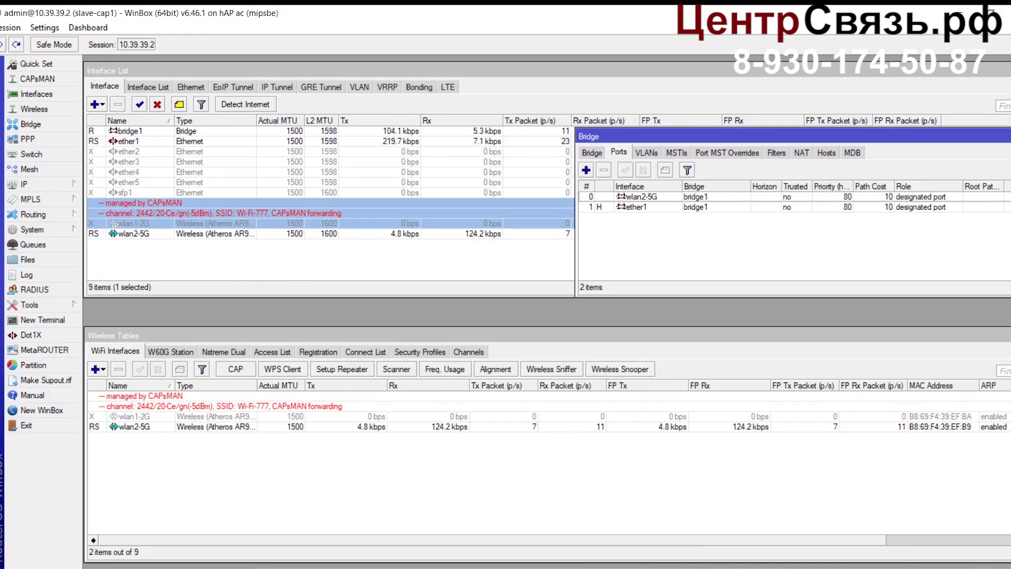
Step: Return to the MT-conduktor session and move the datapath1 settings window aside
{"action": "mouse_move", "coordinate": [736, 566]}
{"action": "left_click", "coordinate": [824, 526]}
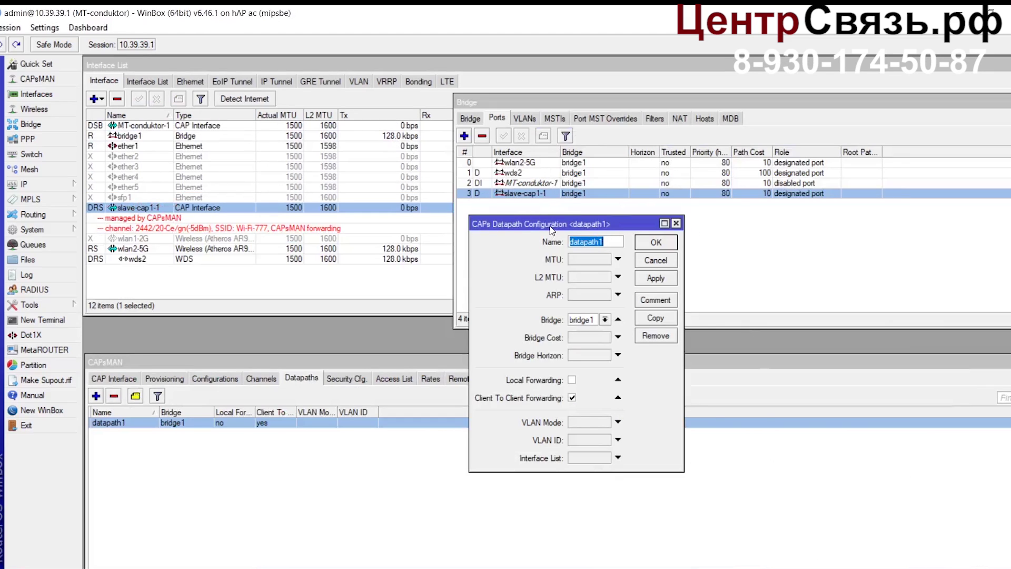
{"action": "left_click_drag", "start_coordinate": [550, 225], "coordinate": [681, 266]}
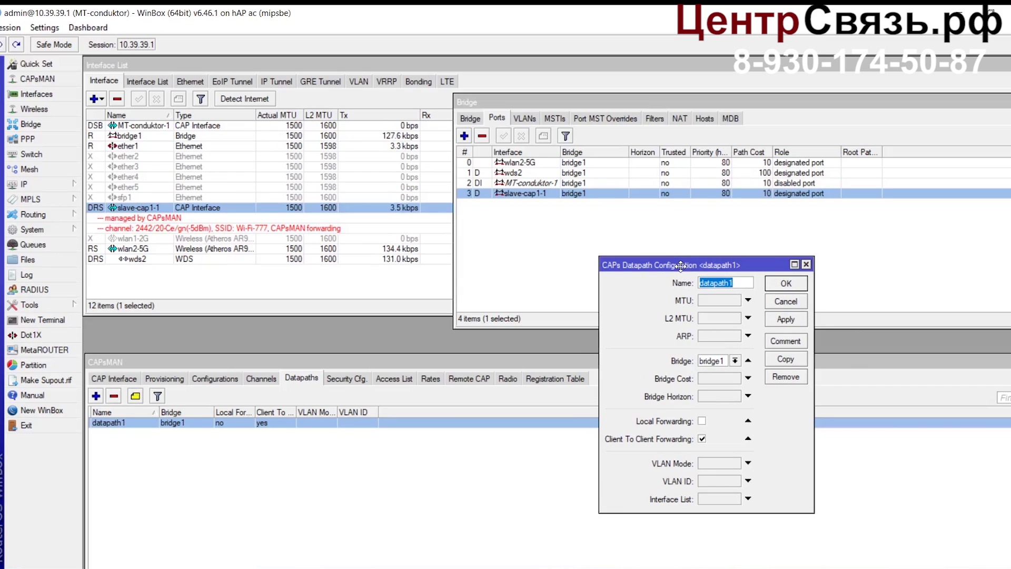
{"action": "mouse_move", "coordinate": [681, 266]}
{"action": "left_mouse_down"}
{"action": "mouse_move", "coordinate": [697, 281]}
{"action": "mouse_move", "coordinate": [673, 274]}
{"action": "left_mouse_up"}
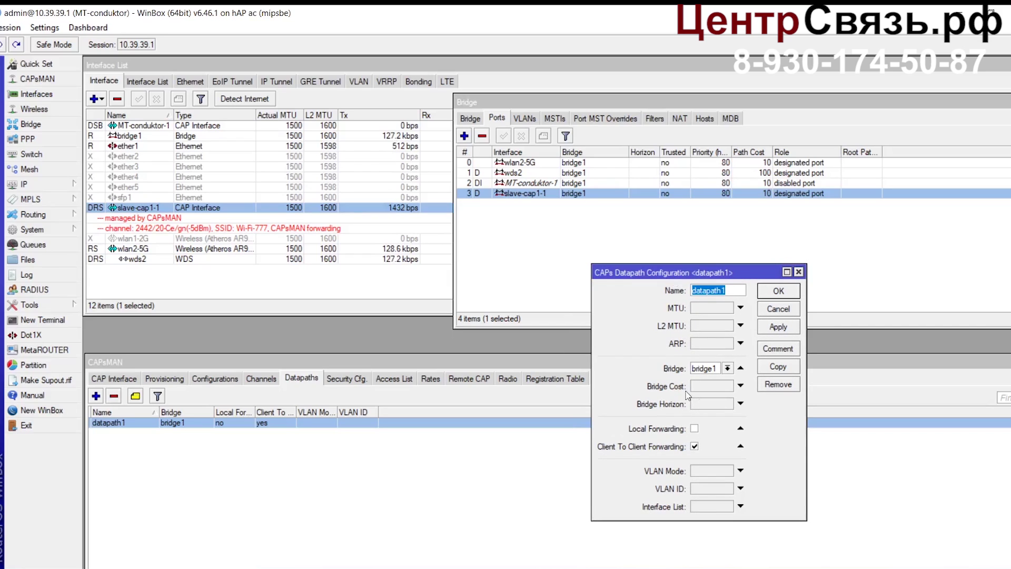
Step: Enable Local Forwarding on datapath1, clear its bridge1 setting, and apply
{"action": "left_click", "coordinate": [696, 429]}
{"action": "left_click", "coordinate": [726, 371]}
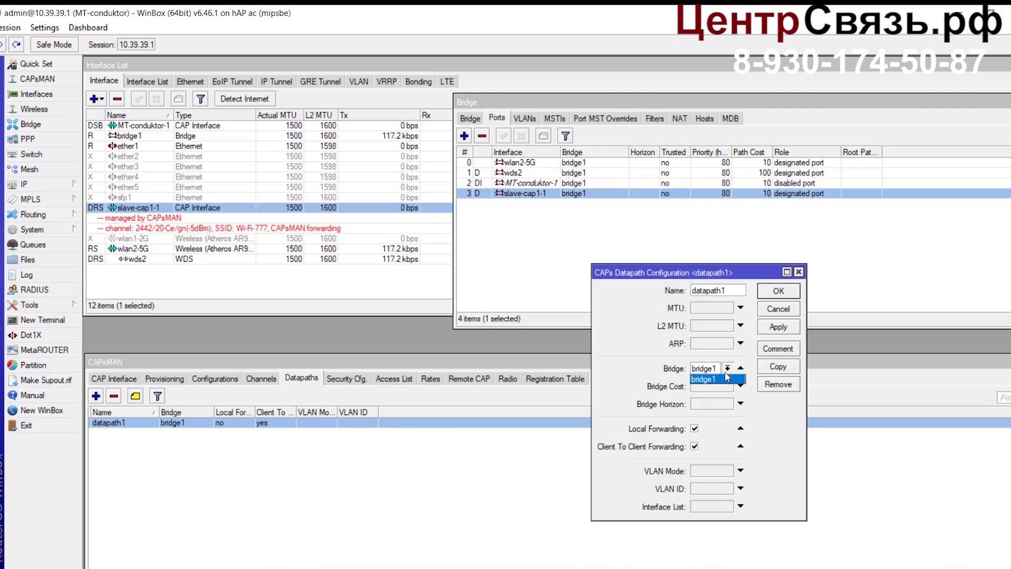
{"action": "left_click", "coordinate": [729, 376]}
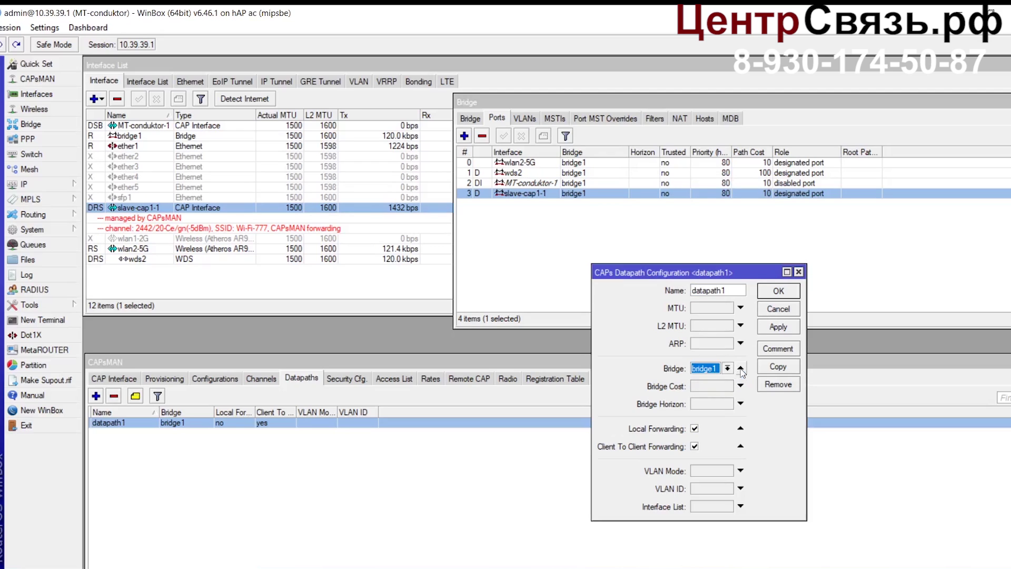
{"action": "key", "text": "Delete"}
{"action": "left_click", "coordinate": [778, 327]}
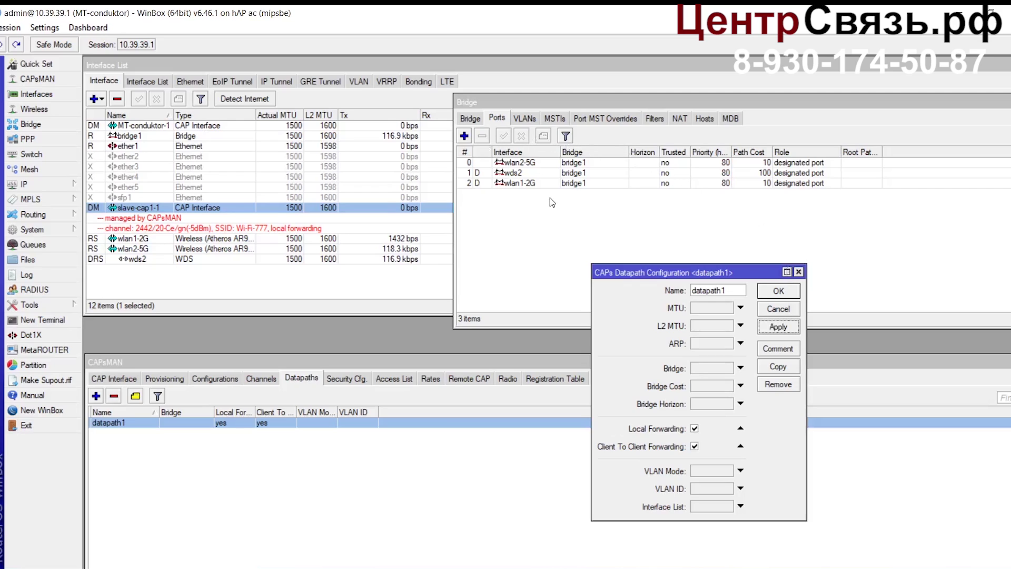
Step: Check the updated bridge ports on both routers and move the bridge window left
{"action": "left_click", "coordinate": [535, 184]}
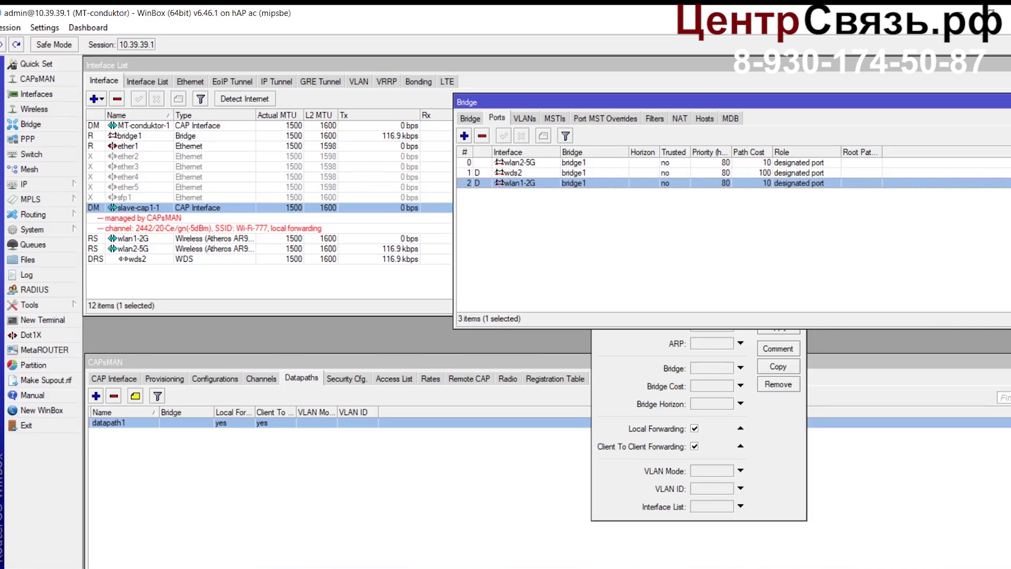
{"action": "mouse_move", "coordinate": [724, 554]}
{"action": "left_click", "coordinate": [693, 539]}
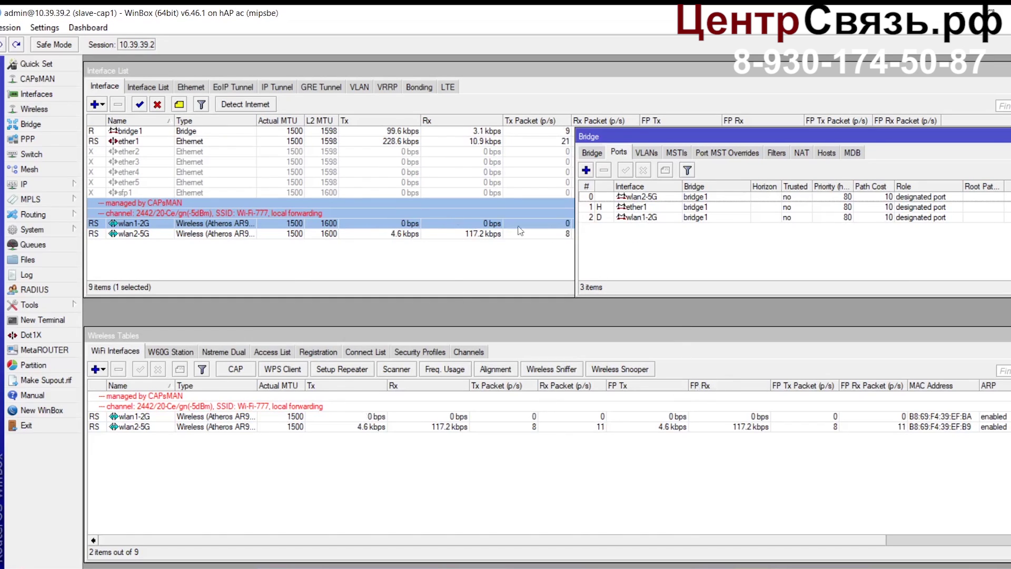
{"action": "left_click", "coordinate": [798, 548]}
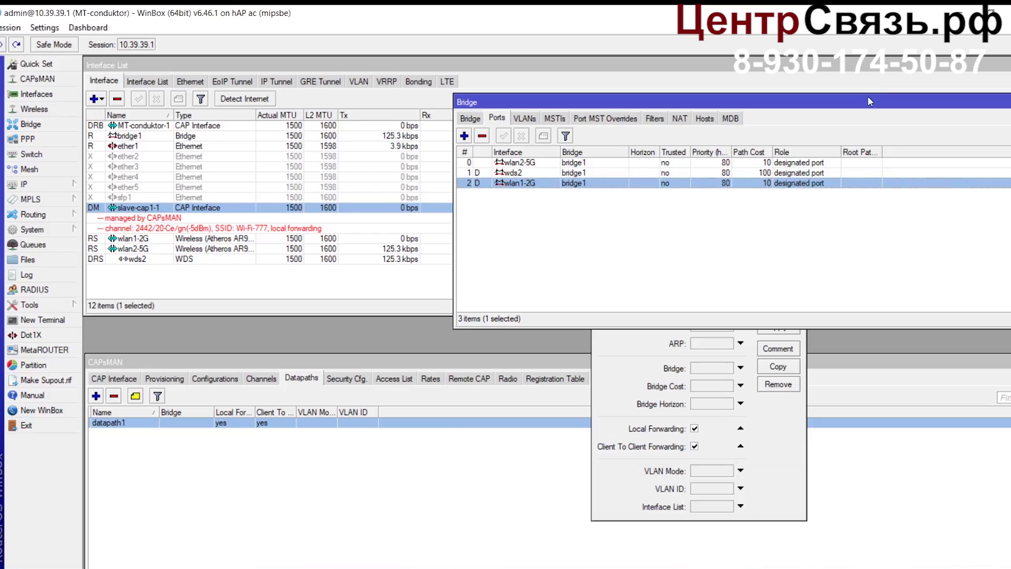
{"action": "left_click_drag", "start_coordinate": [870, 101], "coordinate": [574, 135]}
{"action": "left_click_drag", "start_coordinate": [678, 143], "coordinate": [462, 142]}
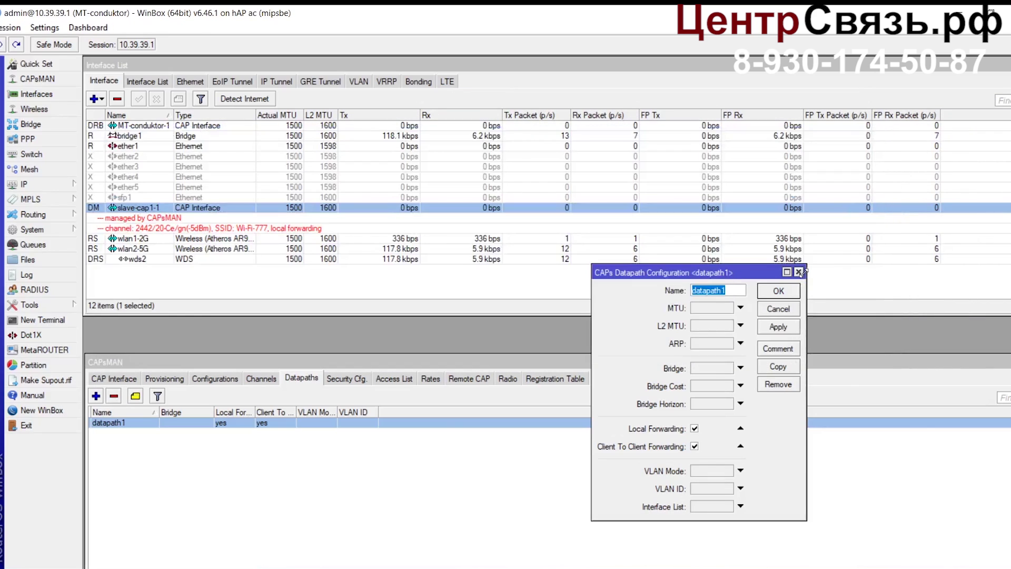
Step: Close datapath1 and view the CAPsMAN Registration Table, Radio and Remote CAP lists
{"action": "left_click", "coordinate": [799, 272]}
{"action": "left_click", "coordinate": [557, 383]}
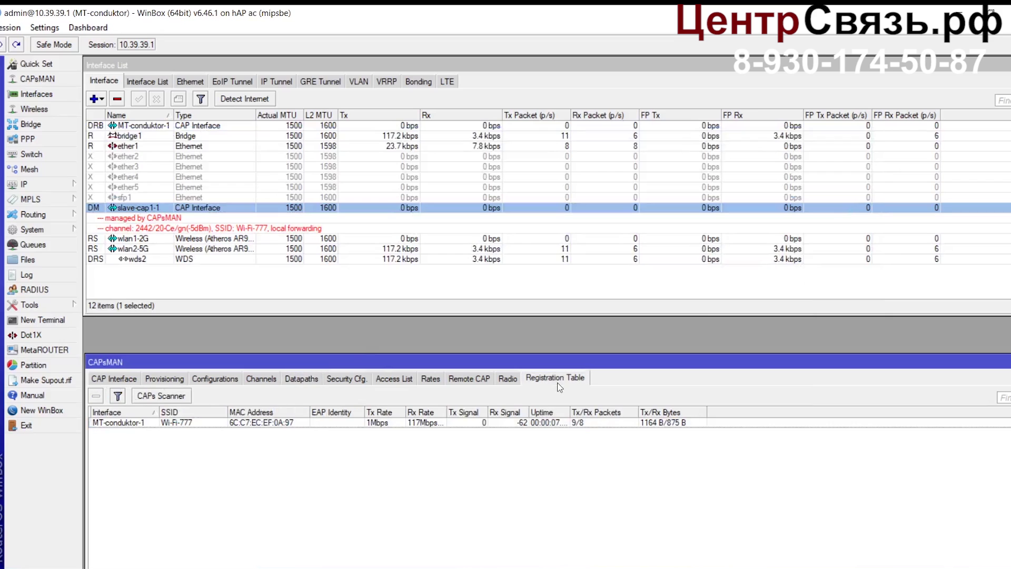
{"action": "left_click", "coordinate": [507, 379]}
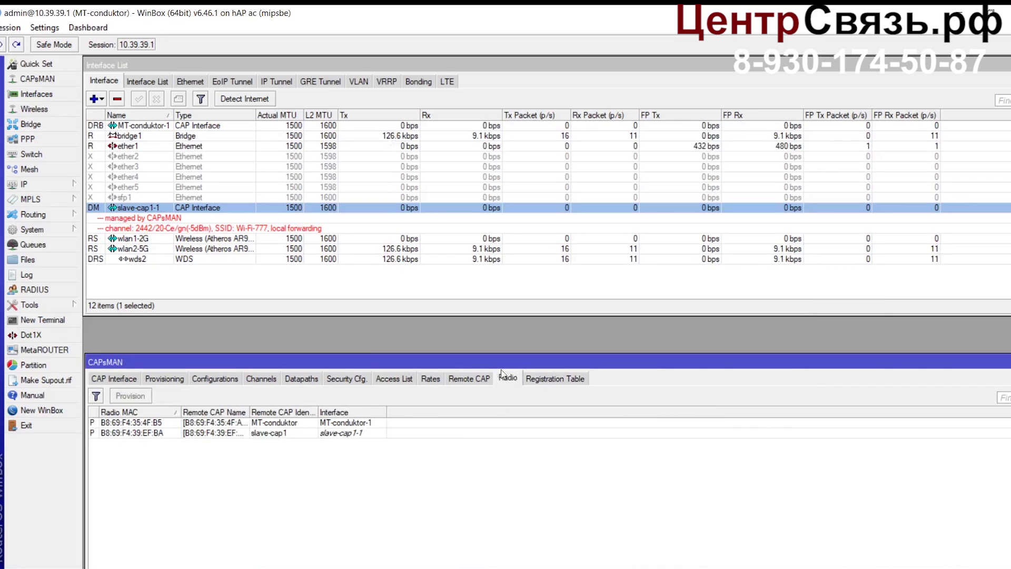
{"action": "left_click", "coordinate": [483, 380]}
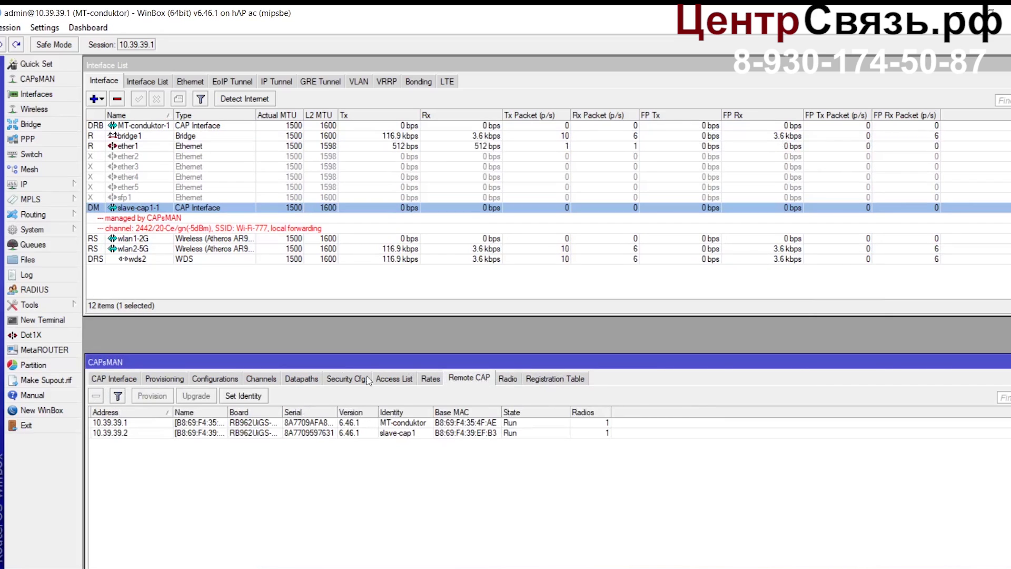
Step: Widen the Name and Identity columns for remote CAPs 10.39.39.1 and 10.39.39.2
{"action": "left_click", "coordinate": [131, 425]}
{"action": "left_click", "coordinate": [133, 433]}
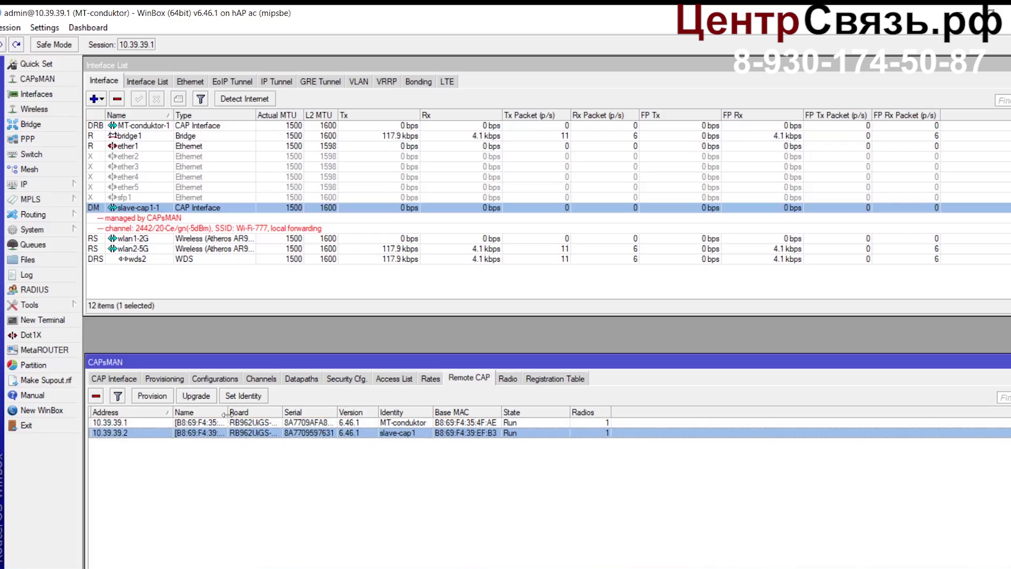
{"action": "left_click_drag", "start_coordinate": [227, 413], "coordinate": [341, 413]}
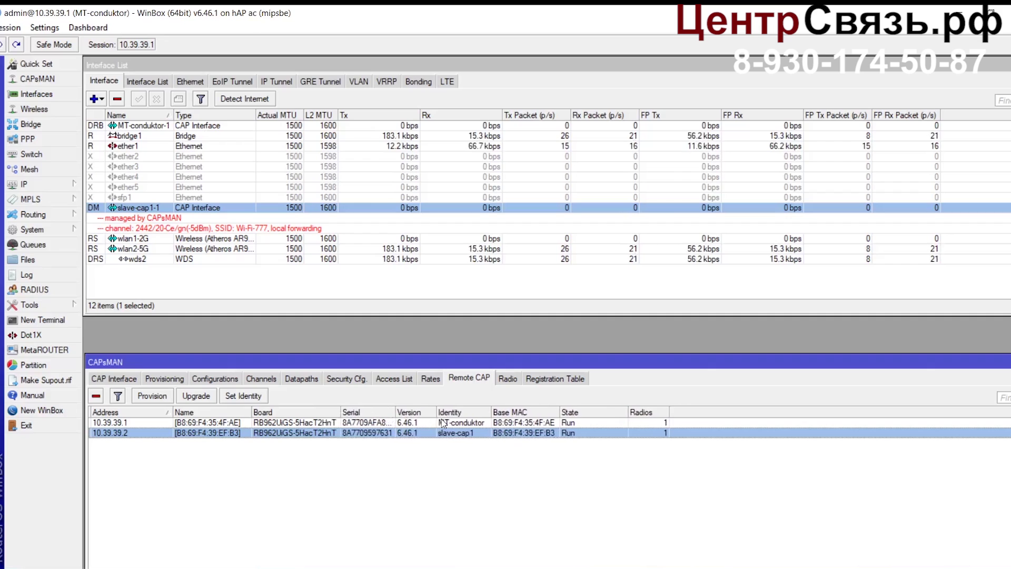
{"action": "left_click_drag", "start_coordinate": [491, 414], "coordinate": [504, 414]}
{"action": "left_click", "coordinate": [489, 425]}
{"action": "left_click", "coordinate": [488, 433]}
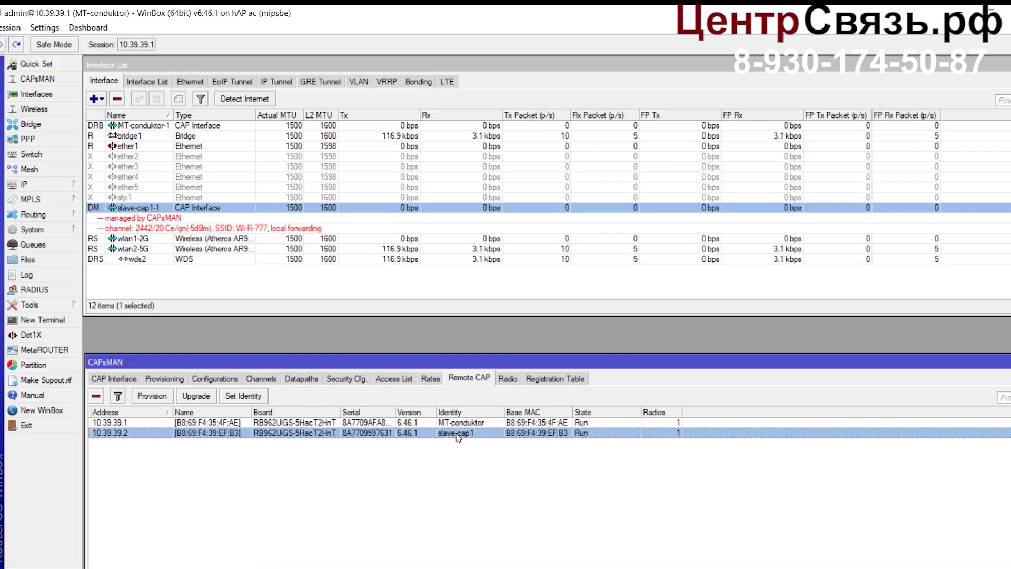
Step: Change the 10.39.39.2 remote CAP's identity to MT-slave-cap-0
{"action": "left_click", "coordinate": [250, 396]}
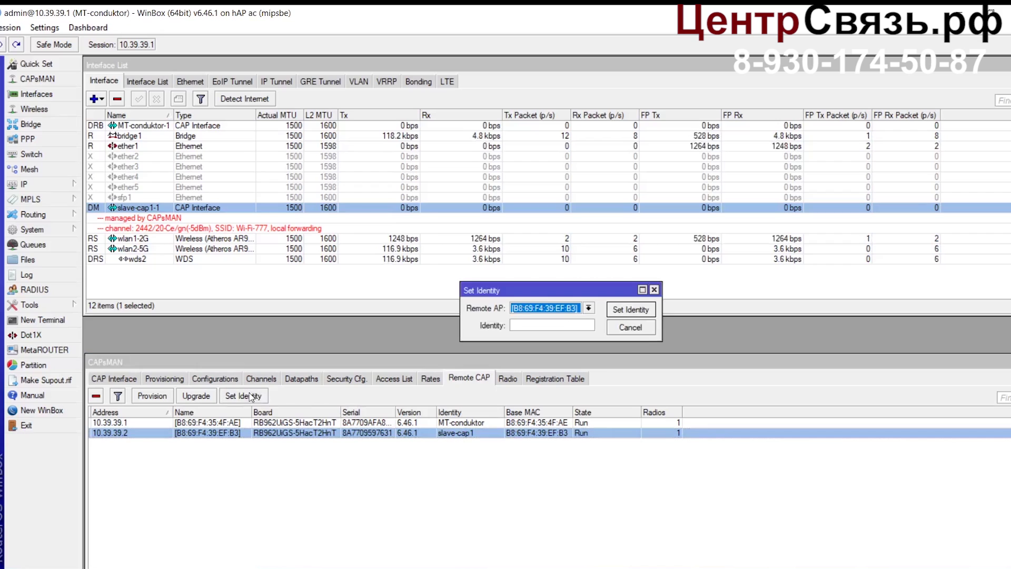
{"action": "left_click", "coordinate": [529, 326]}
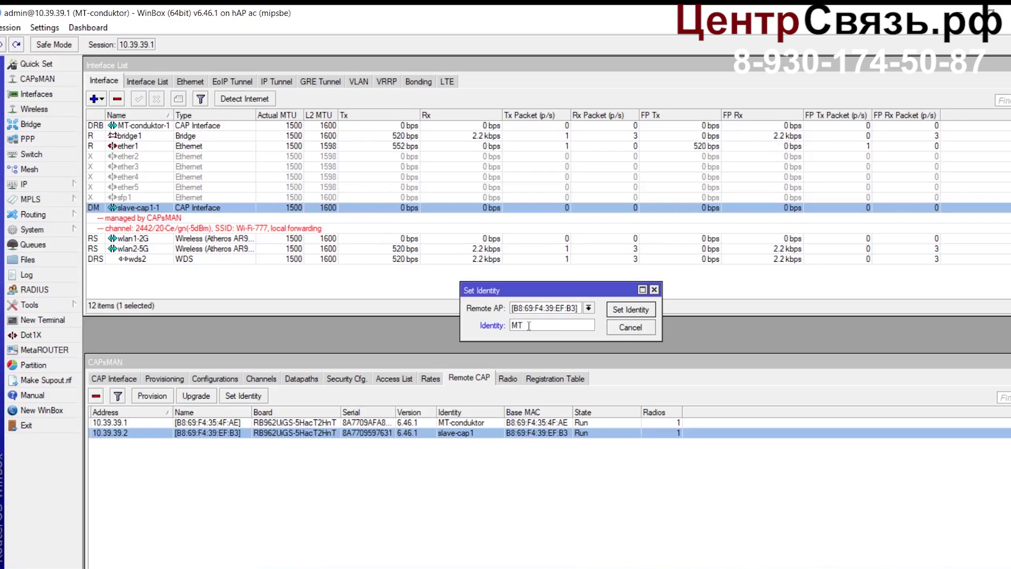
{"action": "type", "text": "-S"}
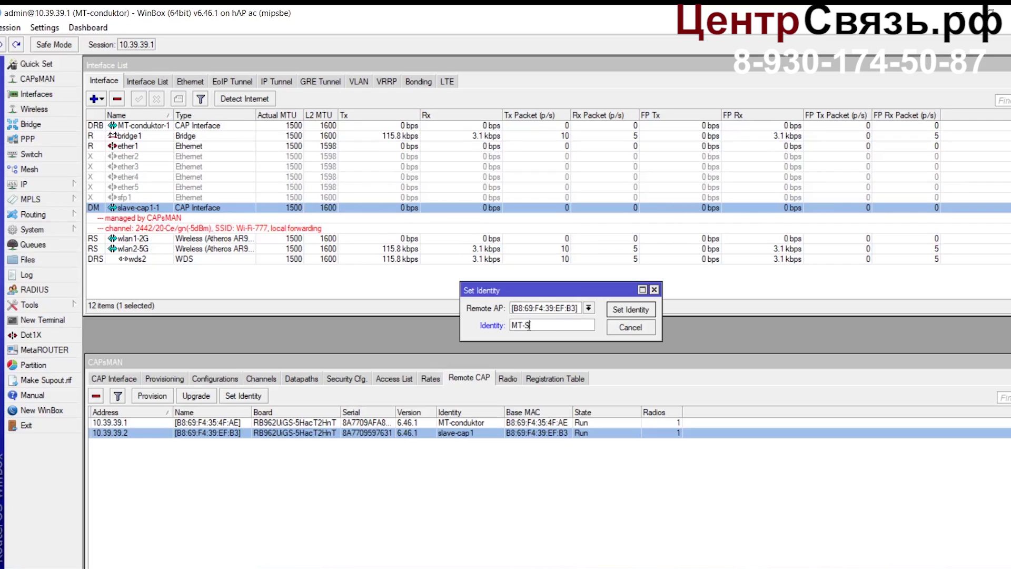
{"action": "type", "text": "LAVE"}
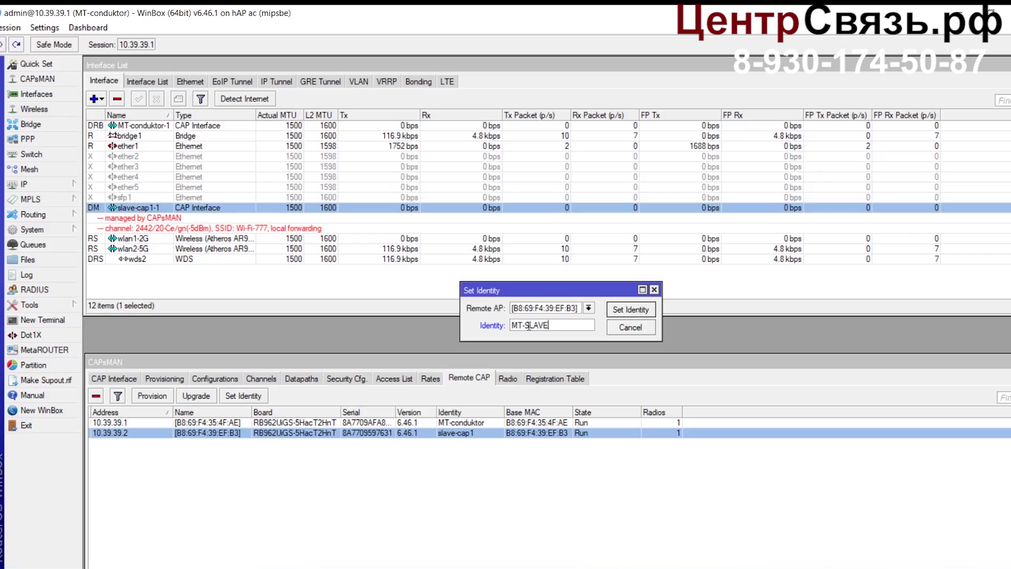
{"action": "key", "text": "BackSpace"}
{"action": "key", "text": "BackSpace"}
{"action": "key", "text": "BackSpace"}
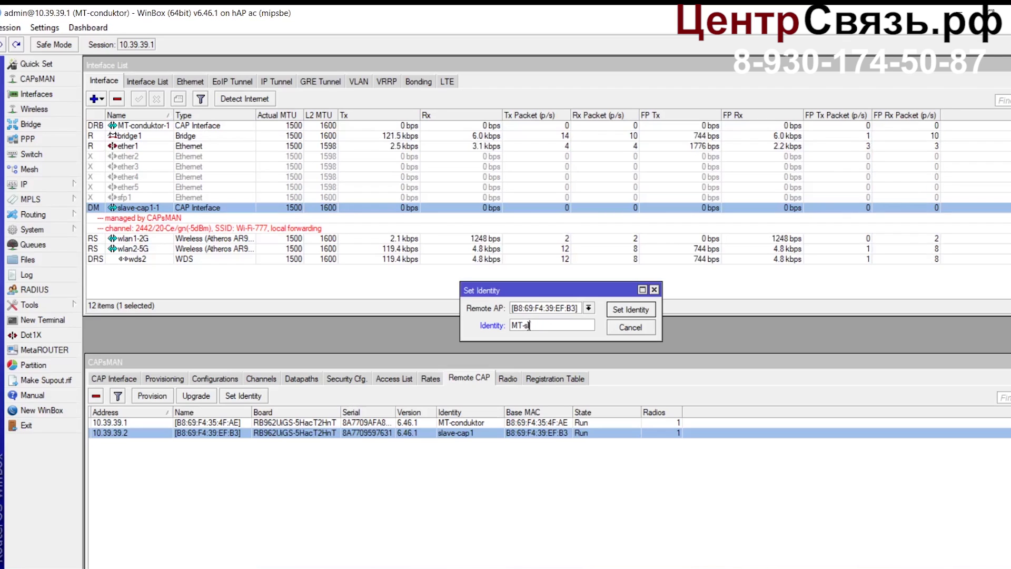
{"action": "type", "text": "slav"}
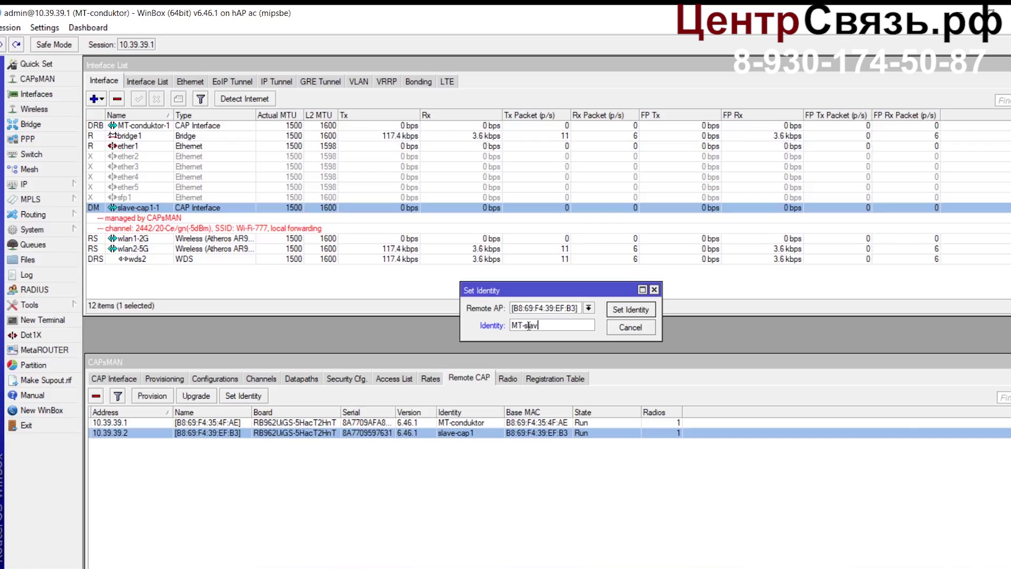
{"action": "type", "text": "e-ca"}
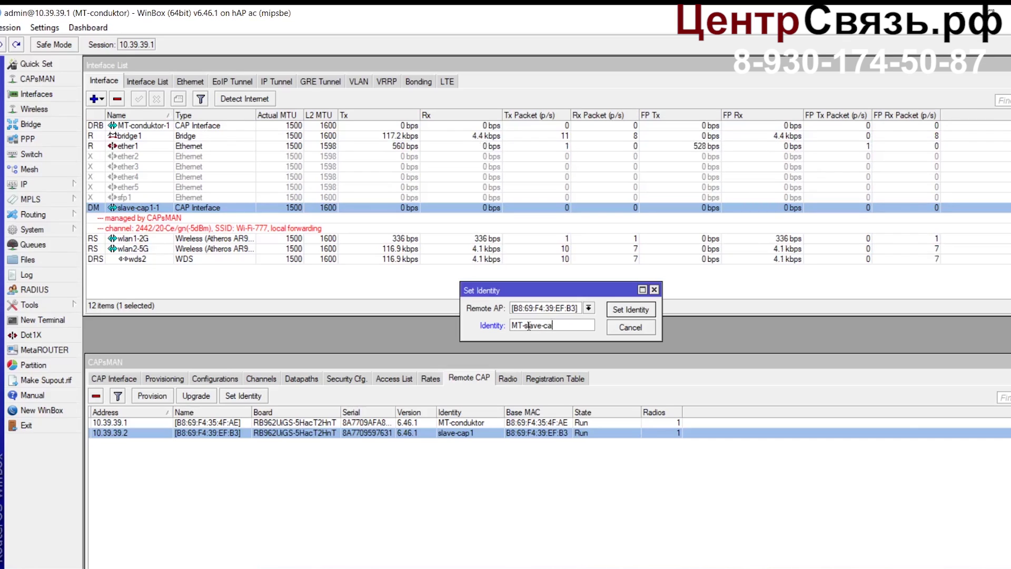
{"action": "type", "text": "p1"}
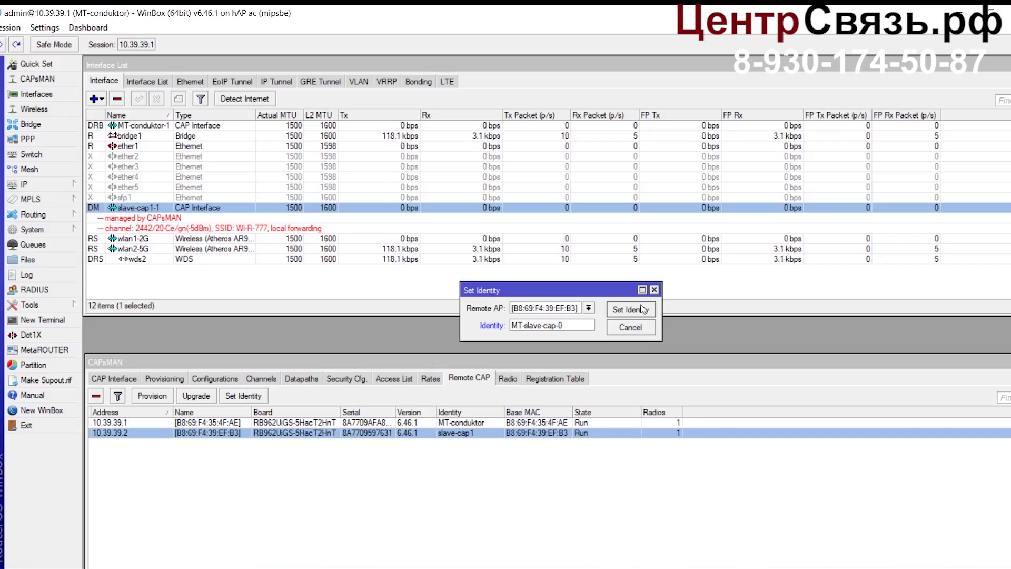
{"action": "left_click", "coordinate": [643, 310]}
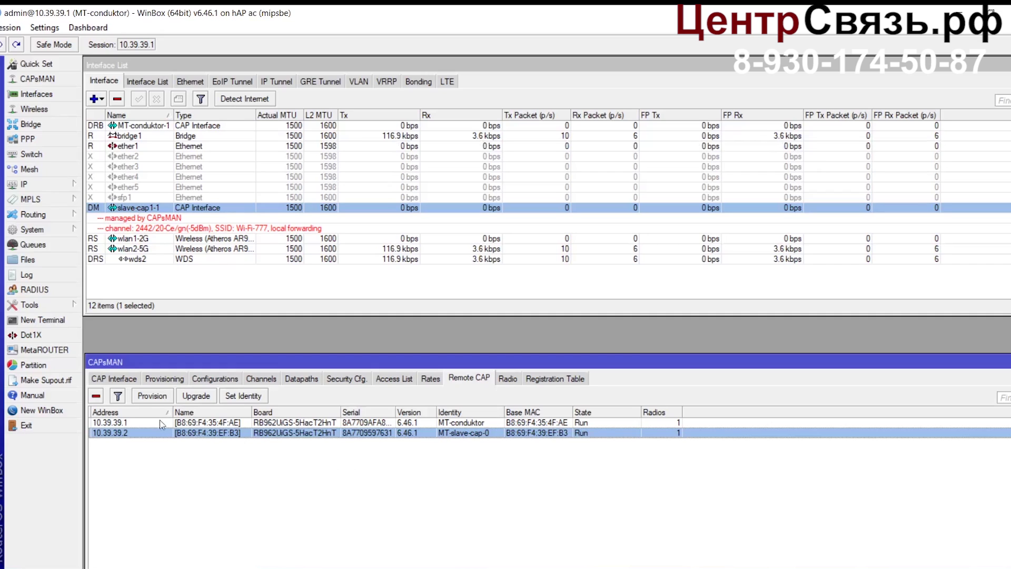
Step: Provision the renamed CAP, check its MT-slave-cap-0-1 interface, and switch to that router's session
{"action": "left_click", "coordinate": [153, 399]}
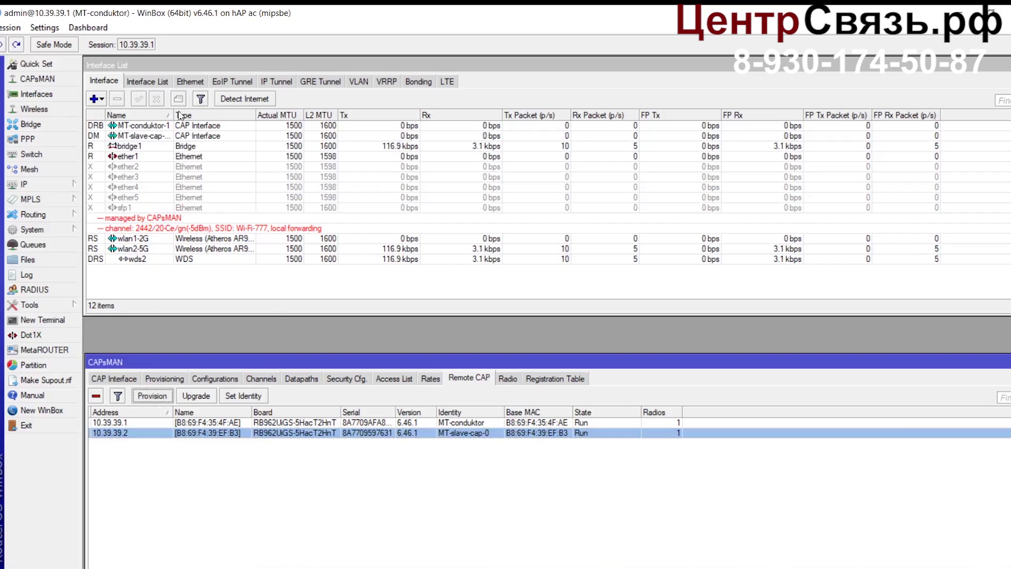
{"action": "left_click_drag", "start_coordinate": [174, 116], "coordinate": [189, 118]}
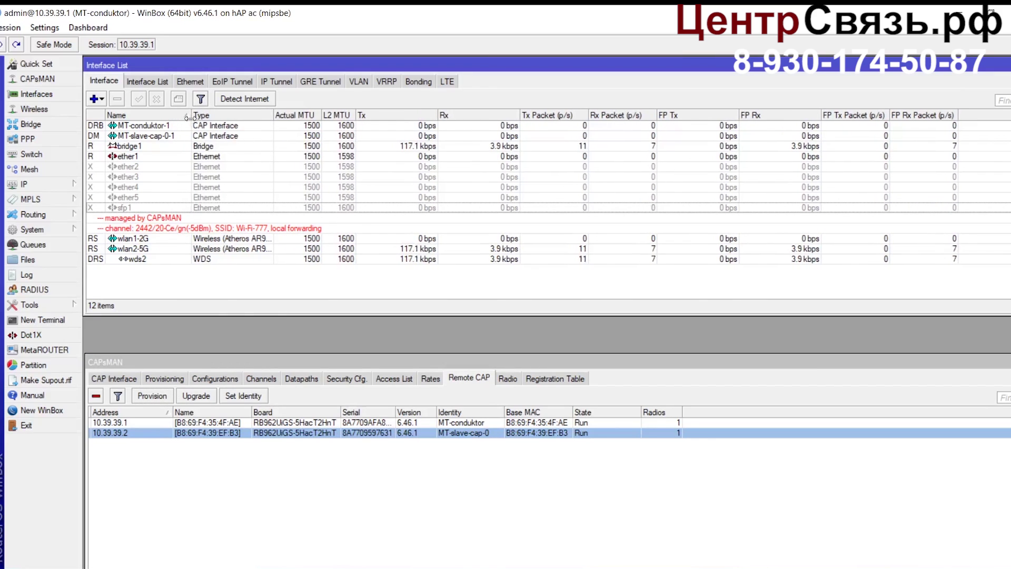
{"action": "left_click", "coordinate": [166, 136]}
{"action": "left_click", "coordinate": [169, 127]}
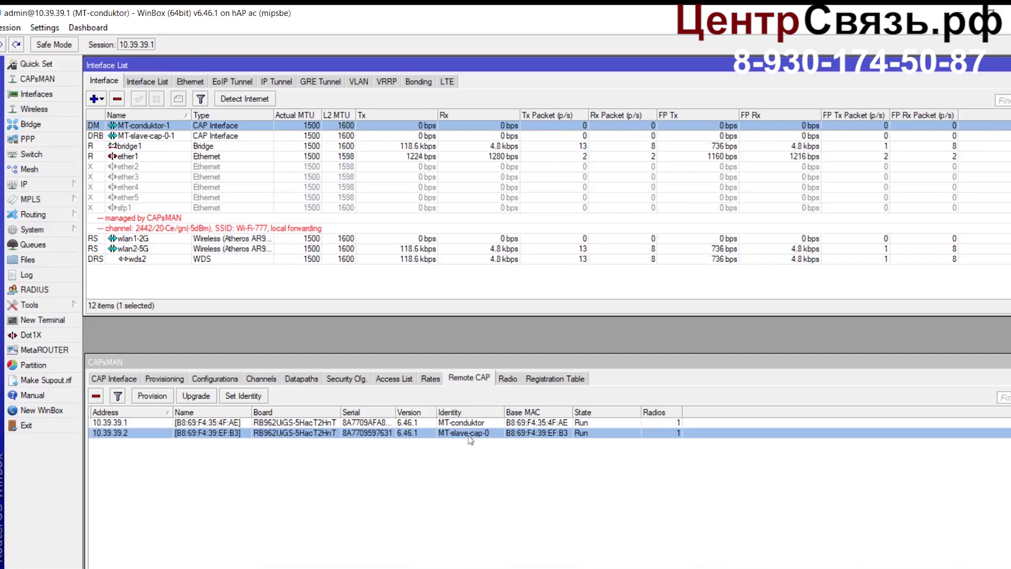
{"action": "mouse_move", "coordinate": [789, 563]}
{"action": "left_click", "coordinate": [727, 537]}
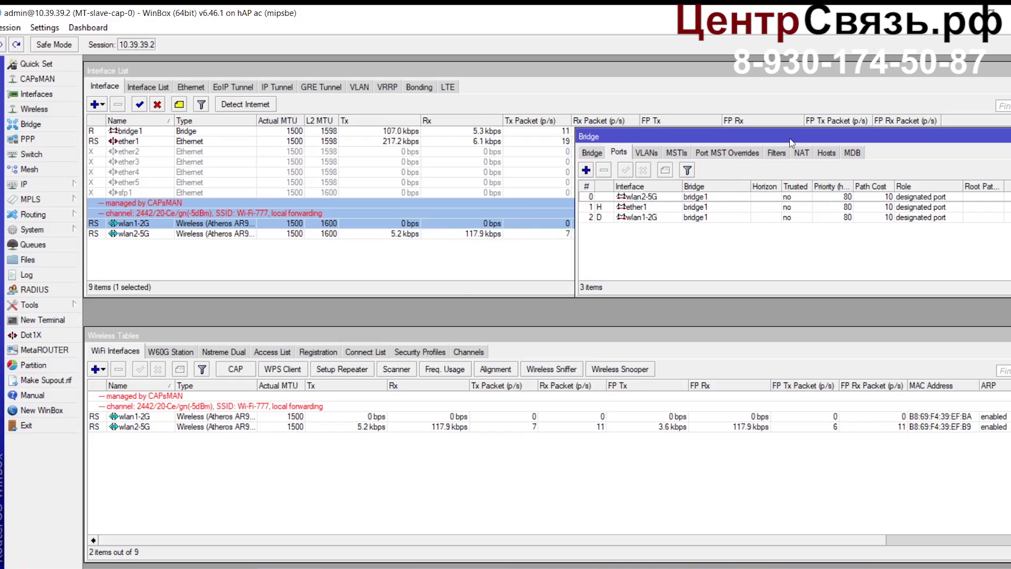
Step: Move MT-slave-cap-0's Bridge ports window aside and close it
{"action": "left_click_drag", "start_coordinate": [790, 137], "coordinate": [129, 130]}
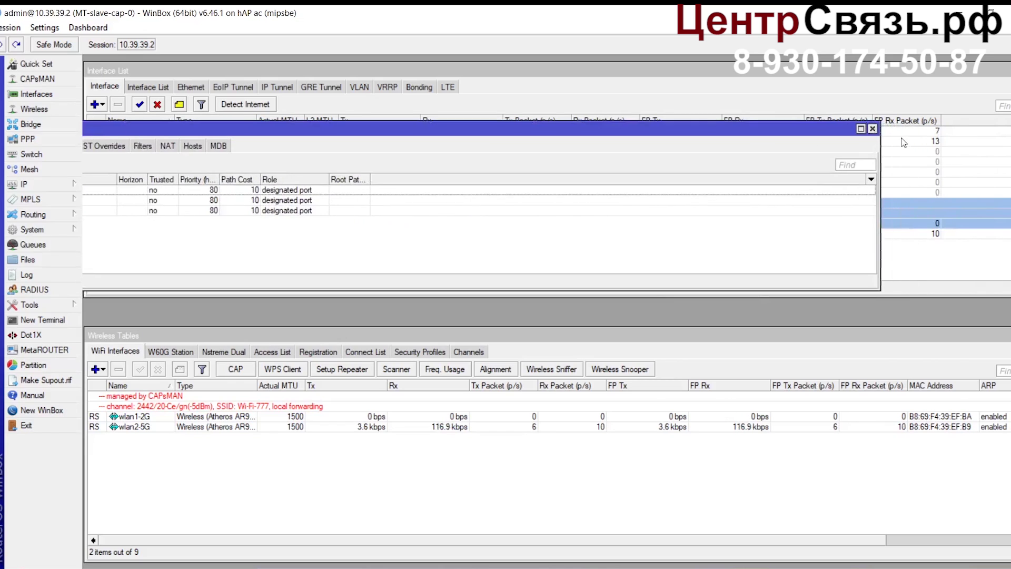
{"action": "left_click", "coordinate": [872, 128]}
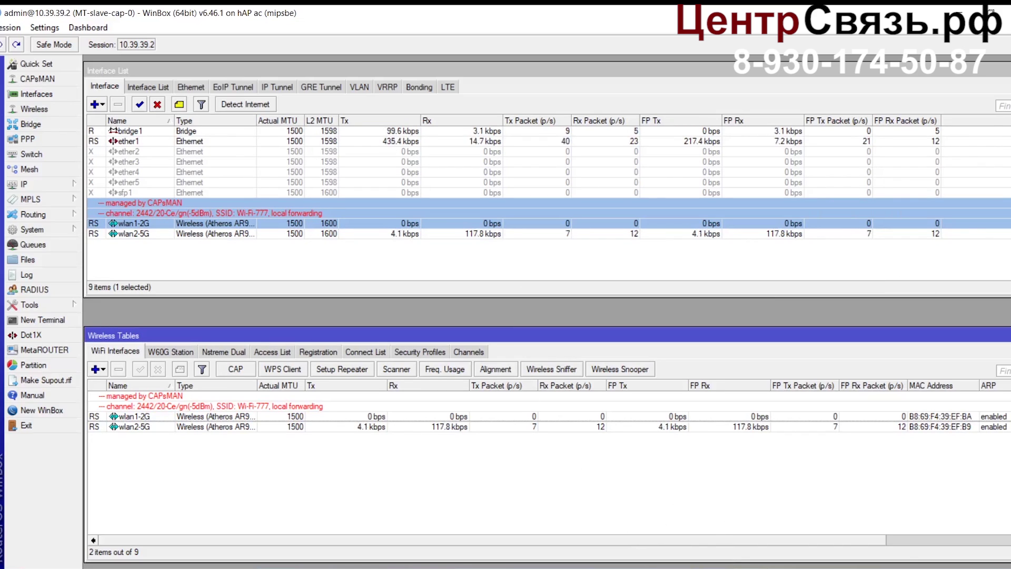
{"action": "mouse_move", "coordinate": [751, 568]}
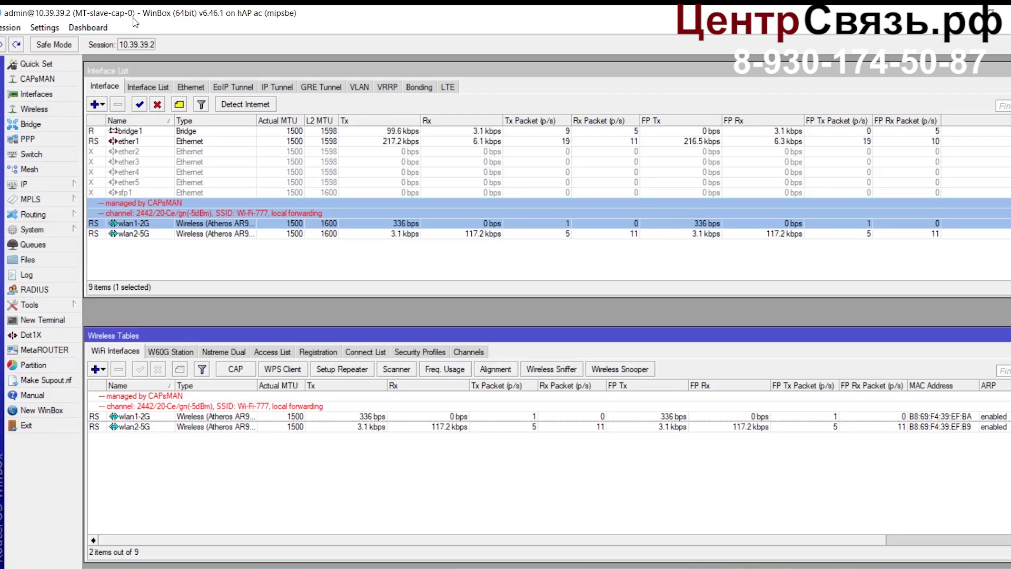
{"action": "mouse_move", "coordinate": [619, 566]}
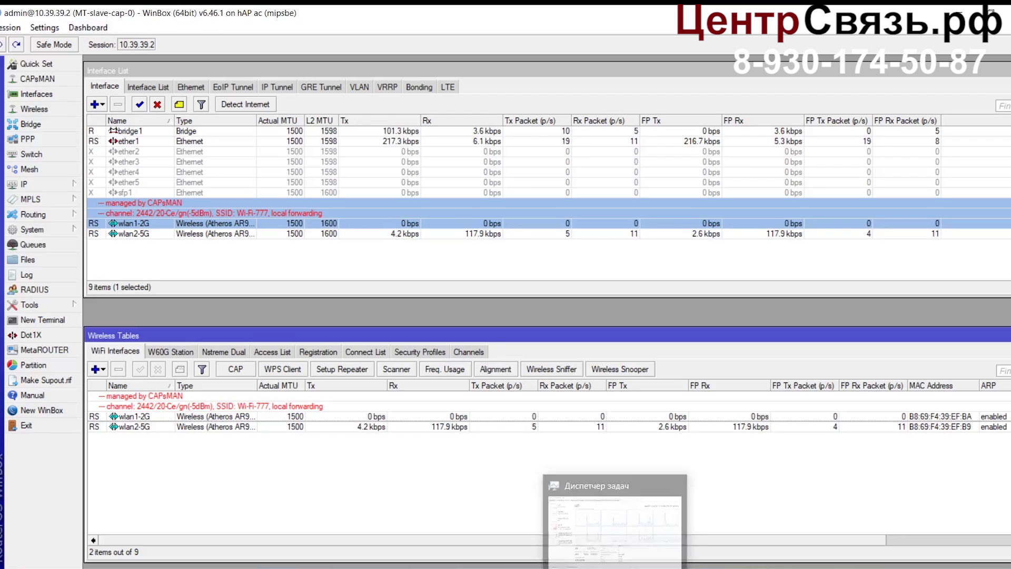
{"action": "left_click", "coordinate": [647, 552]}
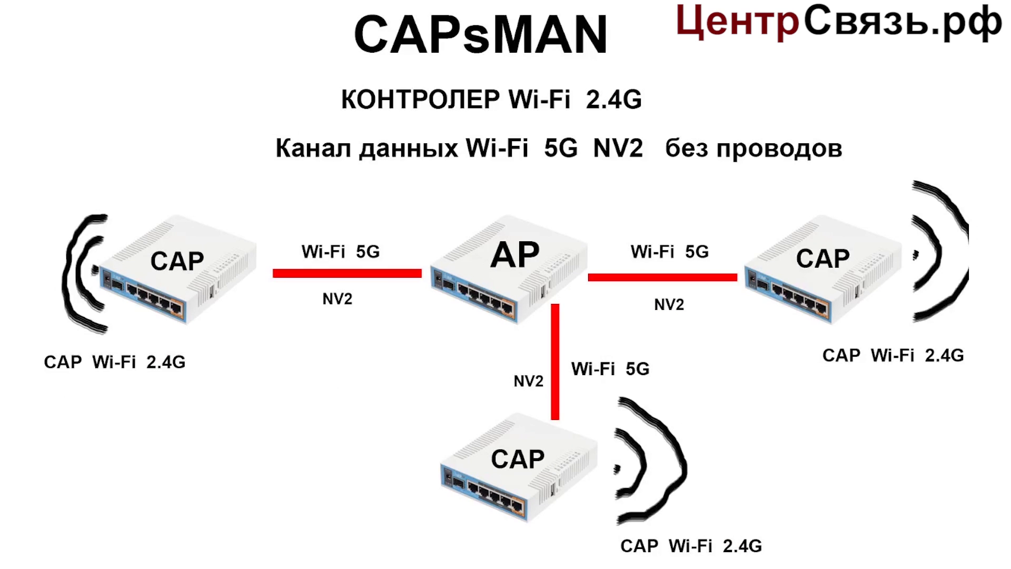
{"action": "left_click", "coordinate": [702, 558]}
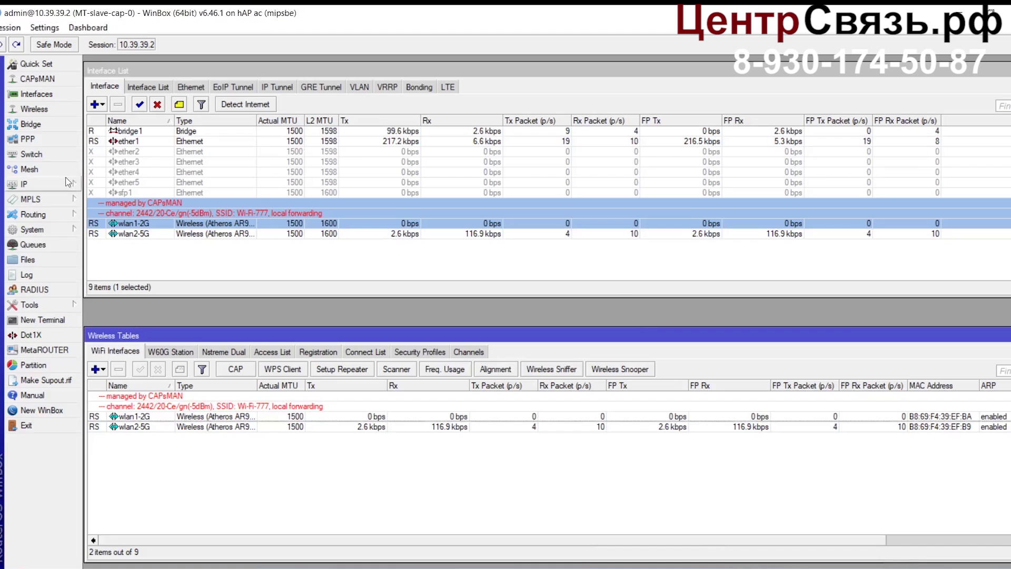
{"action": "double_click", "coordinate": [209, 428]}
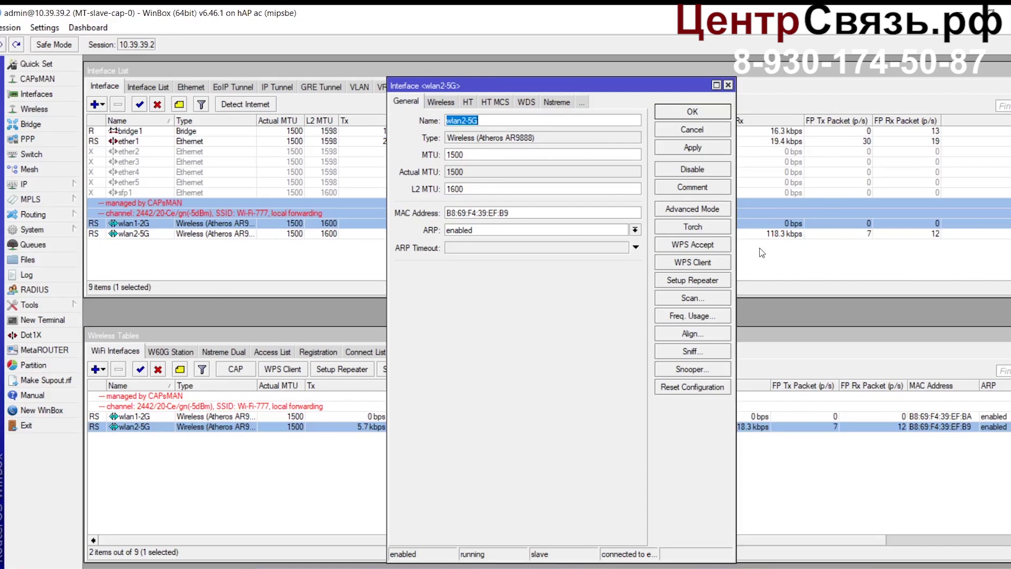
Step: Widen the wlan2-5G window and view its nv2 link status to MAG5G on 5745 MHz
{"action": "left_click_drag", "start_coordinate": [736, 254], "coordinate": [959, 263]}
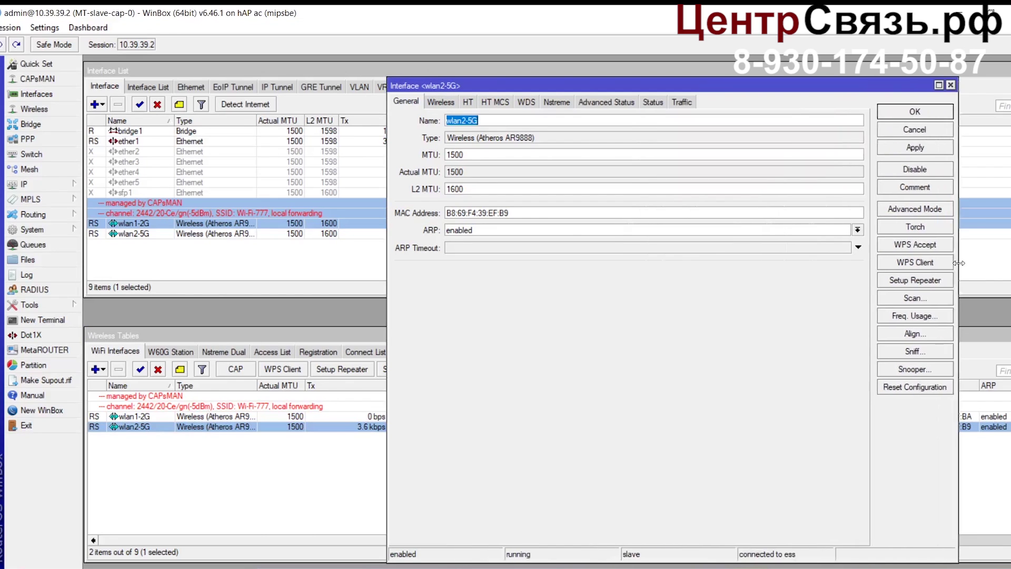
{"action": "left_click", "coordinate": [654, 102]}
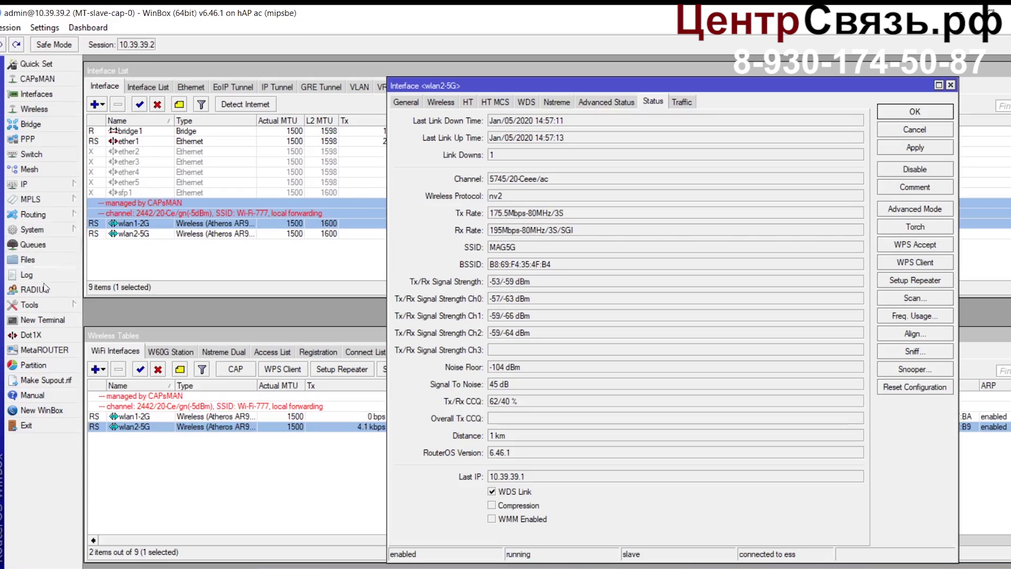
{"action": "left_click", "coordinate": [49, 301]}
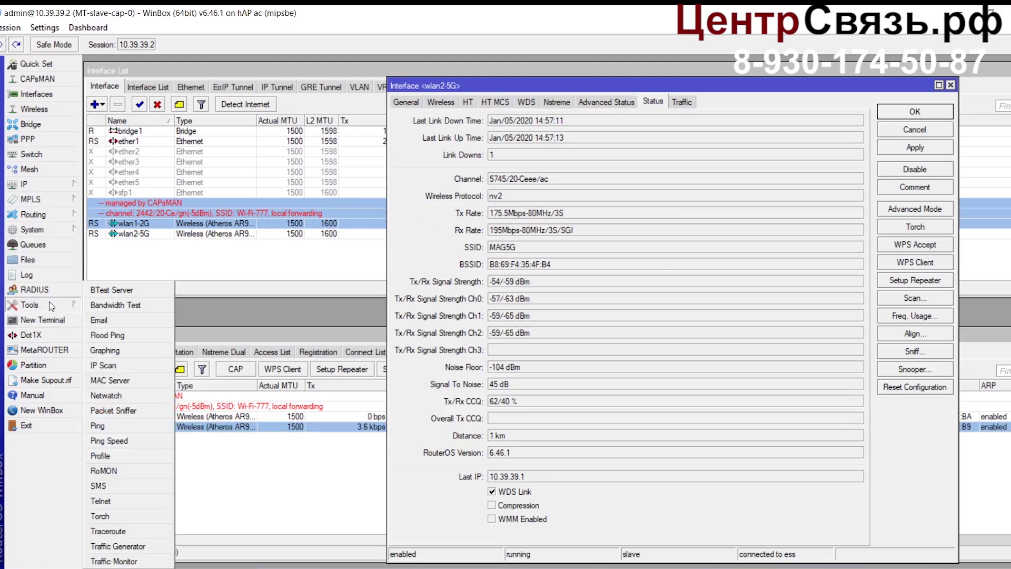
Step: Set up a Bandwidth Test to 10.39.39.1 with 100M local and remote Tx speeds
{"action": "left_click", "coordinate": [118, 308]}
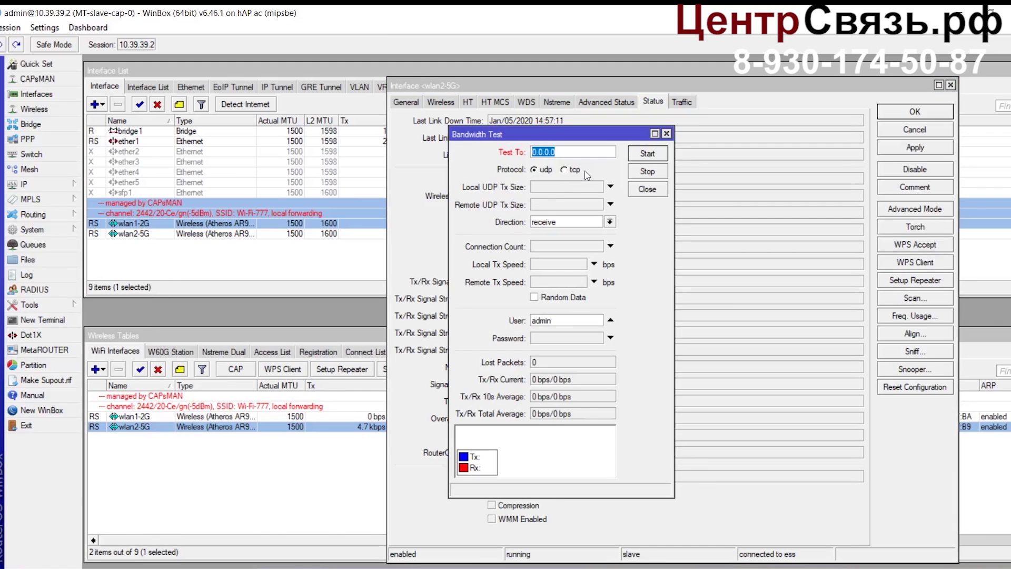
{"action": "type", "text": "19"}
{"action": "left_click", "coordinate": [544, 268]}
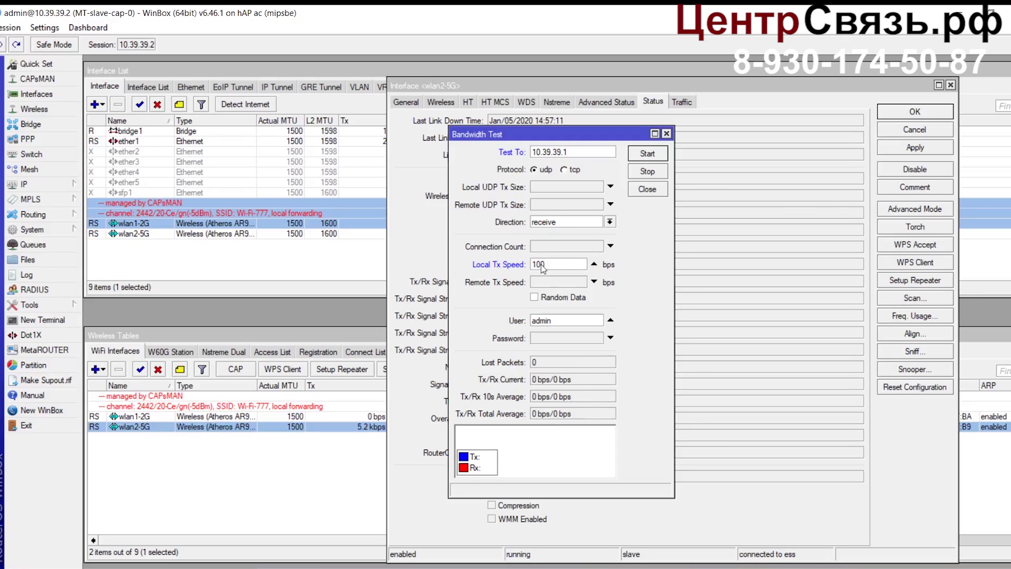
{"action": "key", "text": "Tab"}
{"action": "type", "text": "100"}
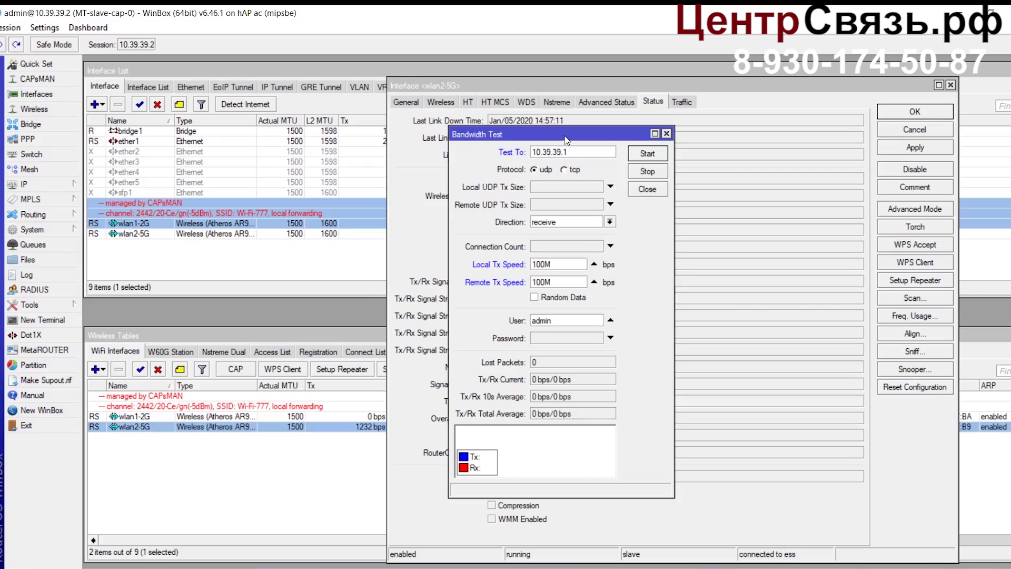
Step: Arrange the Bandwidth Test and wlan2-5G status windows side by side
{"action": "left_click_drag", "start_coordinate": [565, 140], "coordinate": [840, 167]}
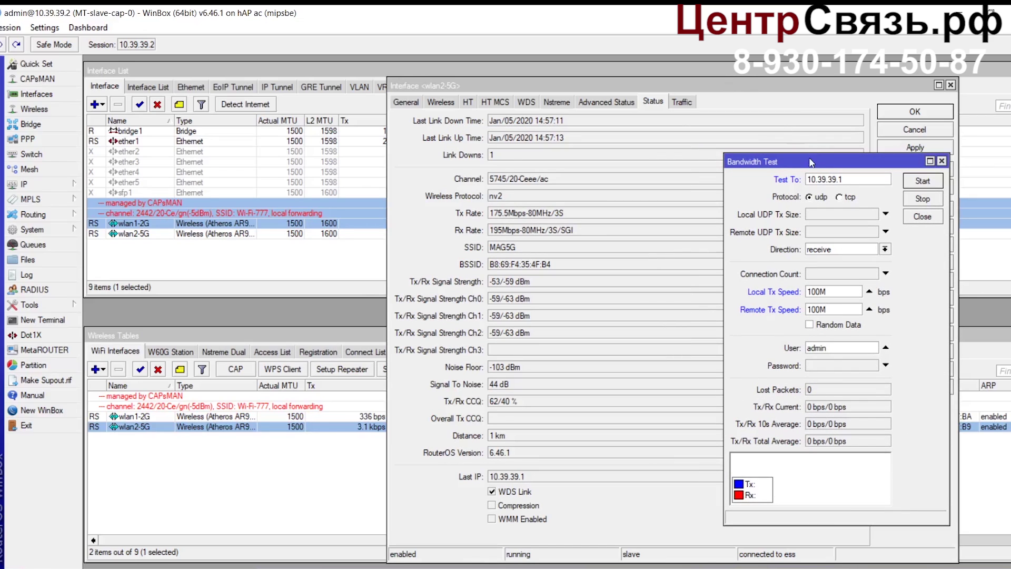
{"action": "left_click_drag", "start_coordinate": [811, 162], "coordinate": [898, 170]}
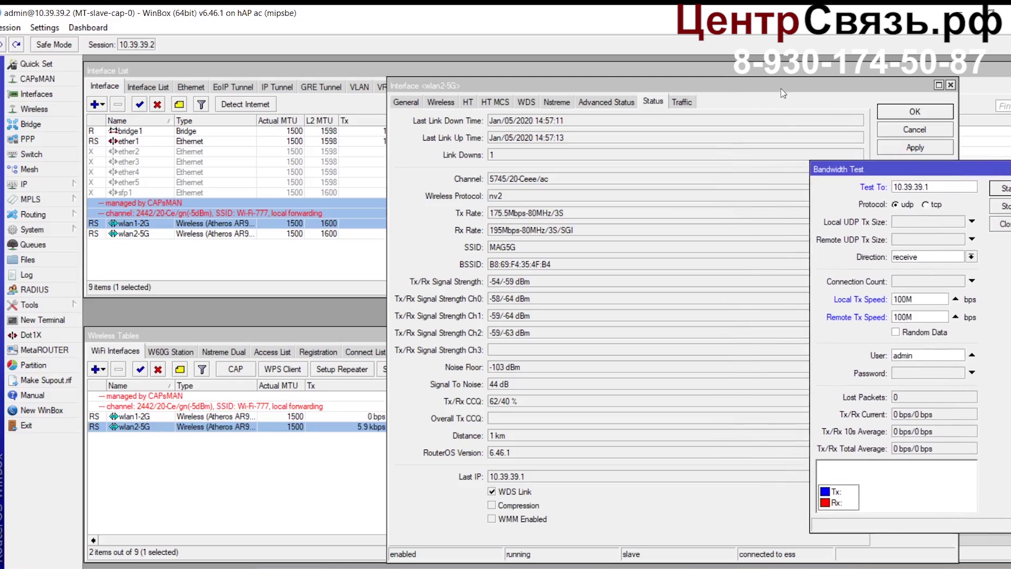
{"action": "left_click_drag", "start_coordinate": [783, 94], "coordinate": [863, 210]}
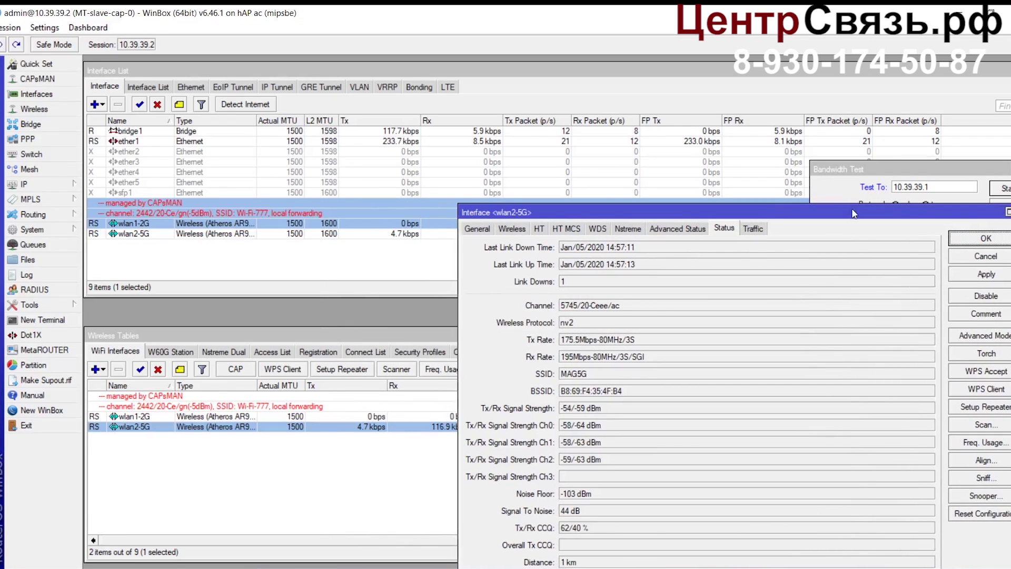
Step: Bring the Bandwidth Test window back in front of the wlan2-5G status
{"action": "left_click", "coordinate": [887, 179]}
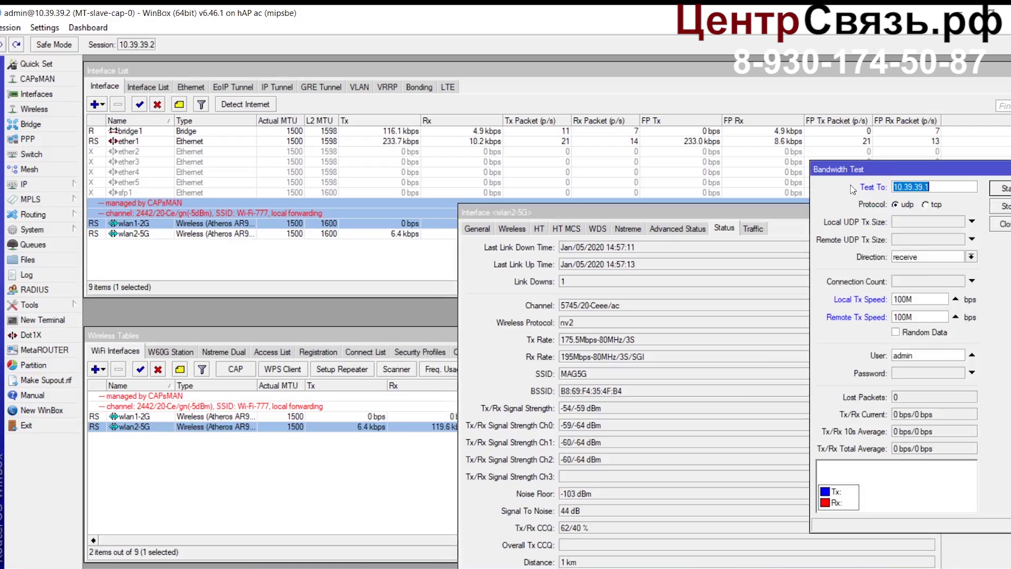
{"action": "left_click_drag", "start_coordinate": [600, 211], "coordinate": [576, 245]}
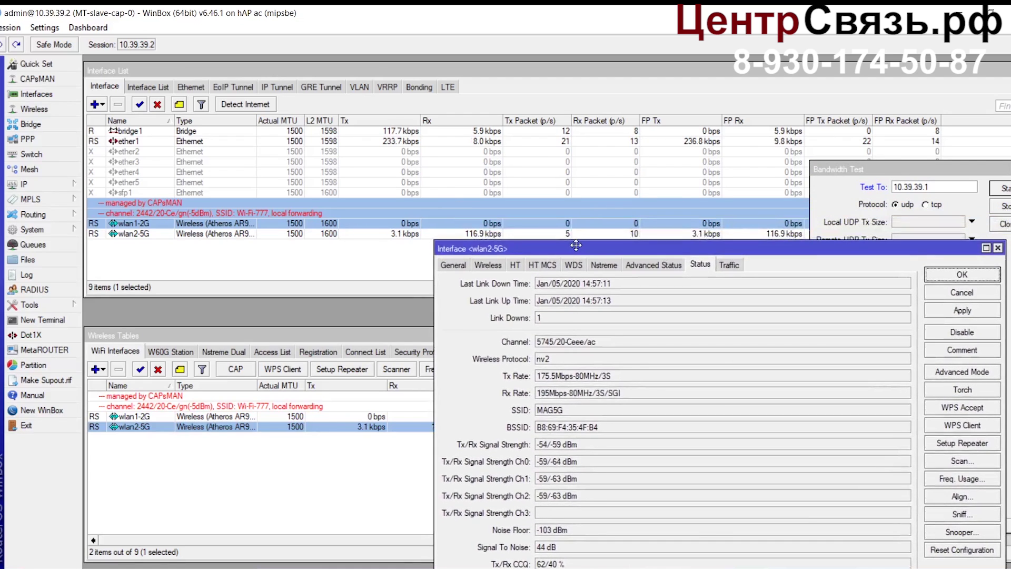
{"action": "left_click_drag", "start_coordinate": [965, 170], "coordinate": [965, 174]}
{"action": "key", "text": "super+c"}
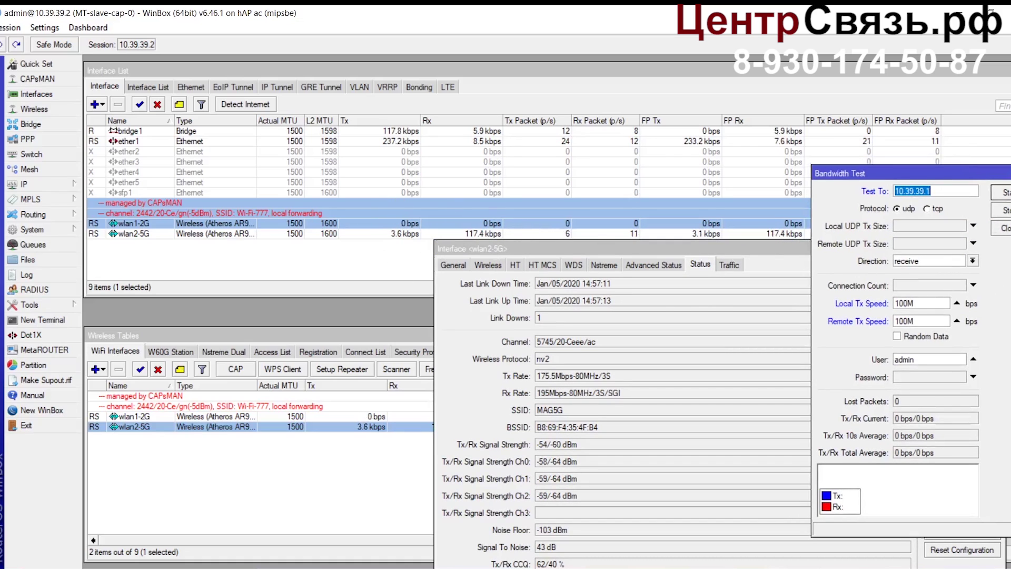
Step: Copy the 10.39.39.1 target address and start the 100M UDP receive test
{"action": "right_click", "coordinate": [920, 191]}
{"action": "left_click", "coordinate": [943, 216]}
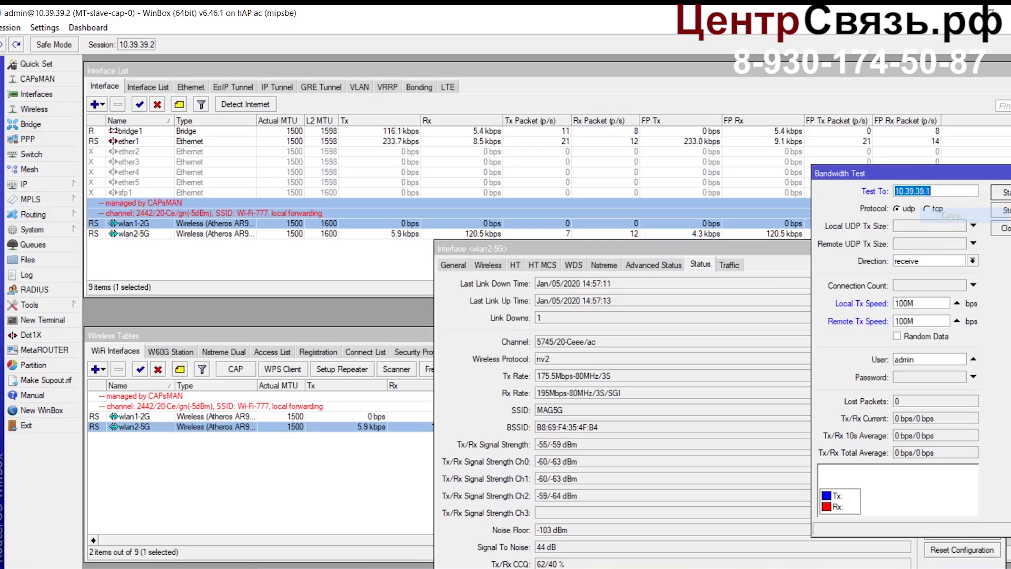
{"action": "left_click", "coordinate": [1002, 192]}
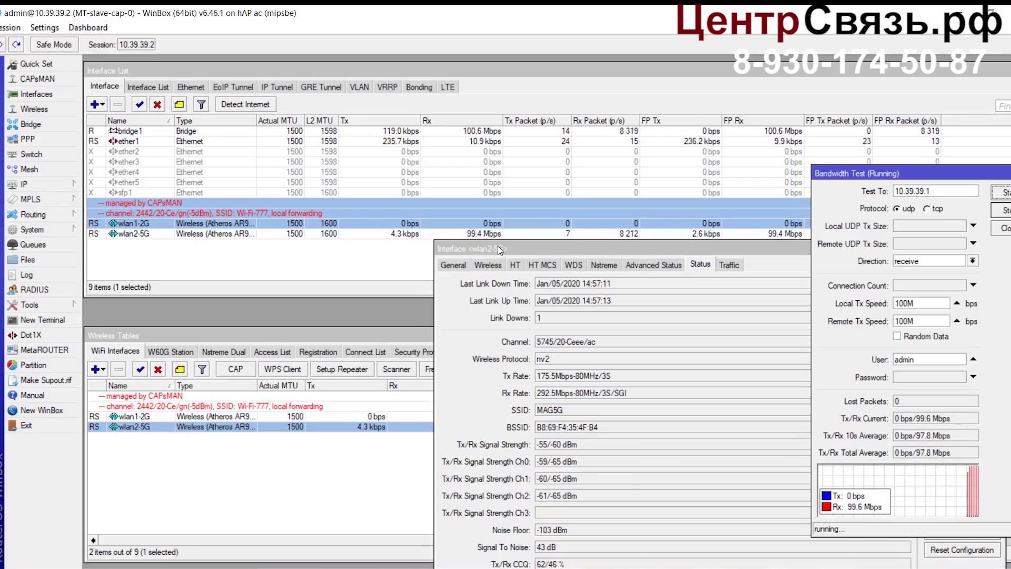
{"action": "left_click", "coordinate": [48, 308]}
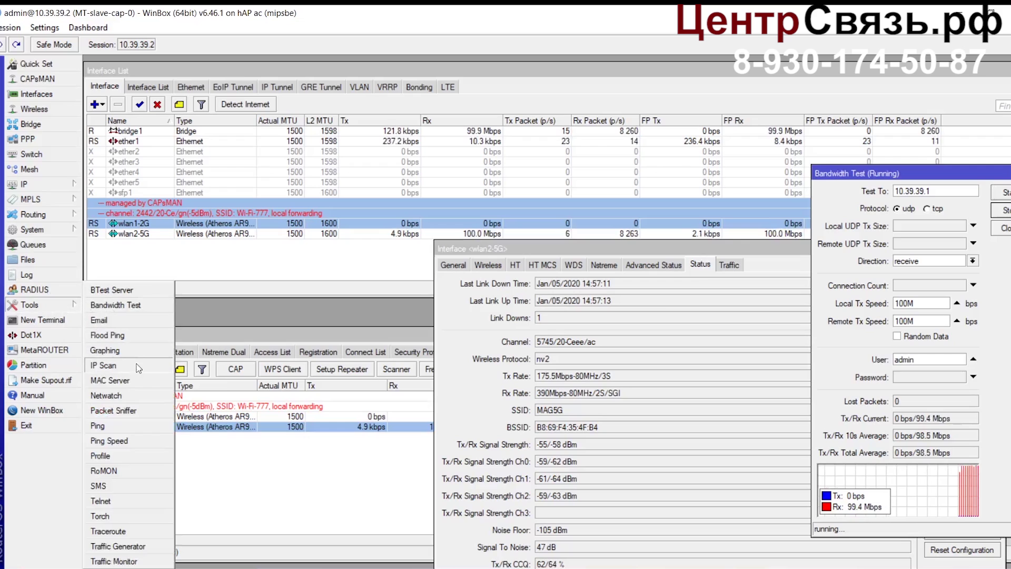
Step: Start a continuous ping to the pasted target 10.39.39.1, then stop the bandwidth test at 99.5 Mbps
{"action": "left_click", "coordinate": [116, 427]}
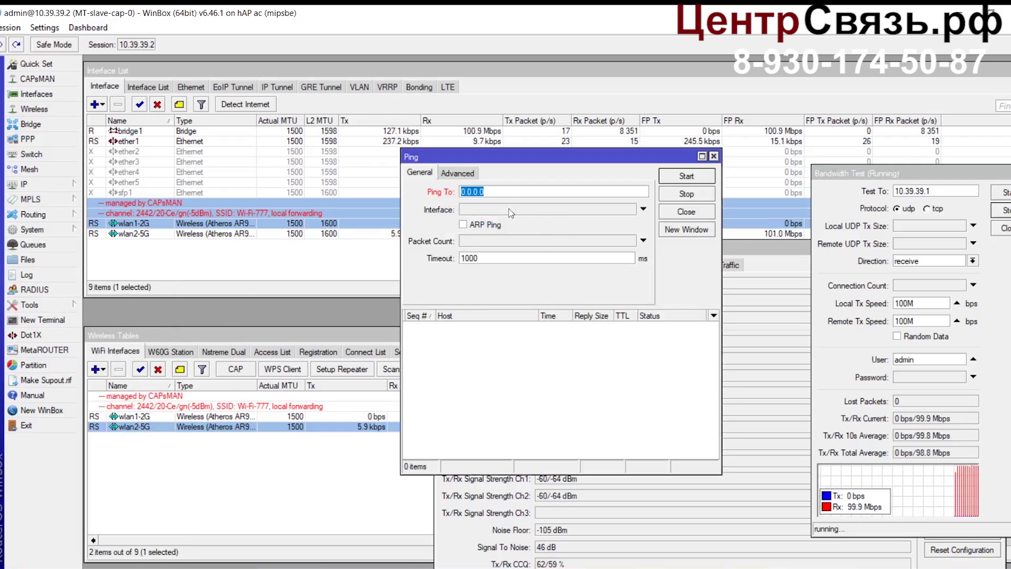
{"action": "right_click", "coordinate": [499, 192]}
{"action": "left_click", "coordinate": [529, 232]}
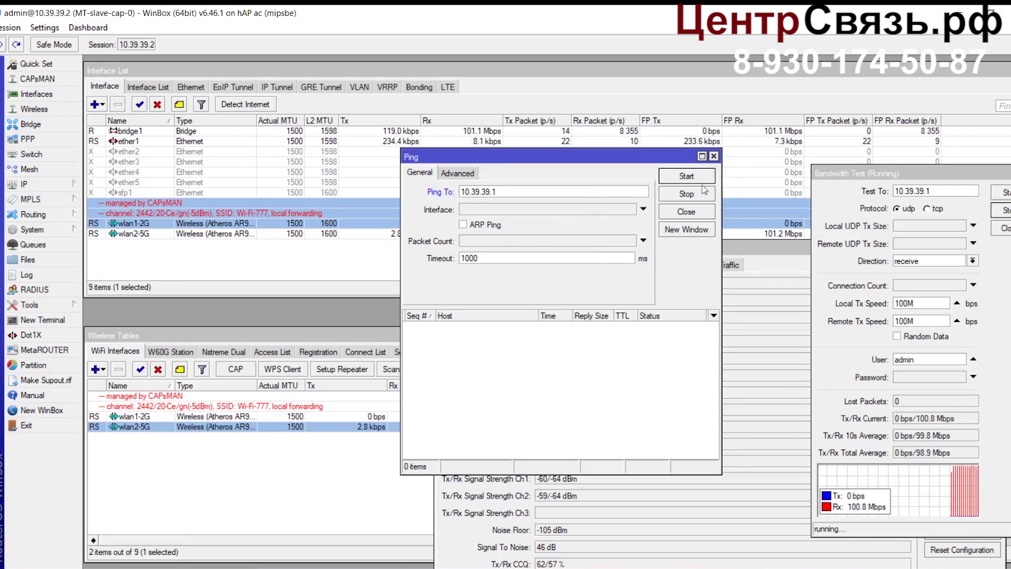
{"action": "left_click", "coordinate": [681, 179]}
{"action": "left_click_drag", "start_coordinate": [615, 156], "coordinate": [306, 251]}
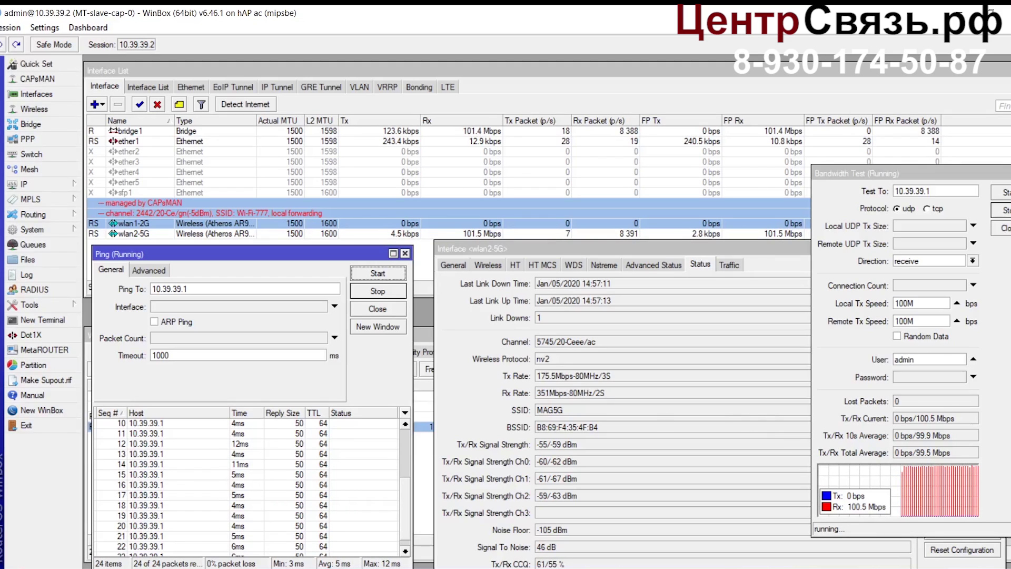
{"action": "left_click", "coordinate": [1007, 211]}
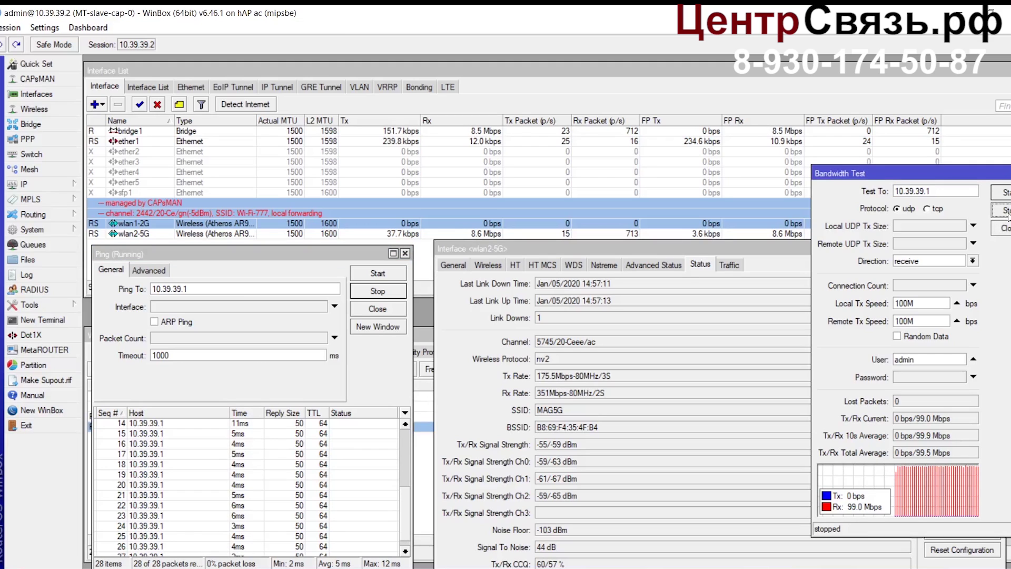
Step: Add Memory and CPU readouts to the Dashboard and restart the receive bandwidth test
{"action": "left_click", "coordinate": [88, 27]}
{"action": "left_click", "coordinate": [102, 87]}
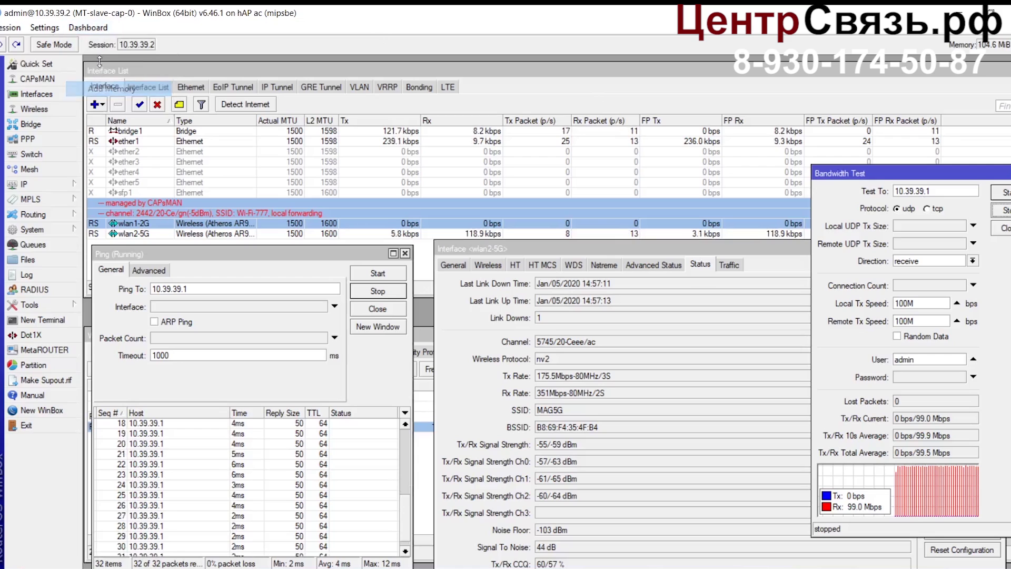
{"action": "left_click", "coordinate": [88, 27]}
{"action": "left_click", "coordinate": [97, 75]}
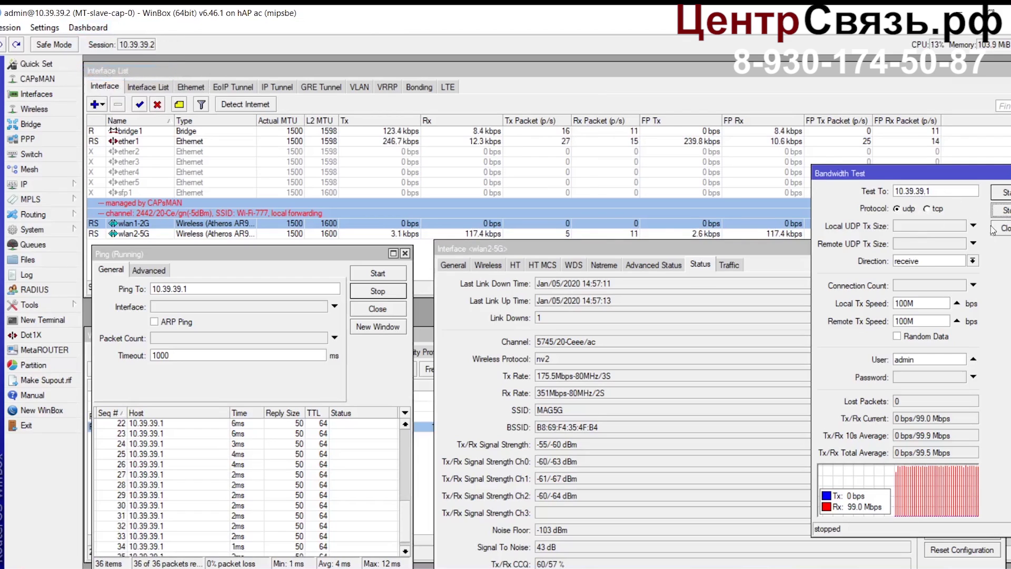
{"action": "left_click", "coordinate": [1005, 193]}
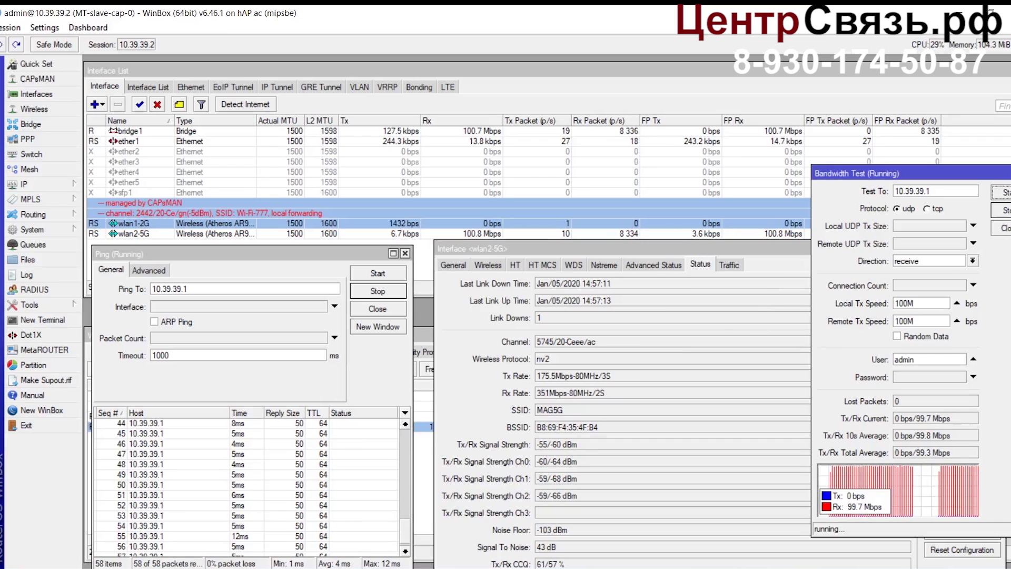
Step: Stop the receive test and restart the bandwidth test in the send direction
{"action": "left_click", "coordinate": [1002, 210]}
{"action": "left_click", "coordinate": [973, 261]}
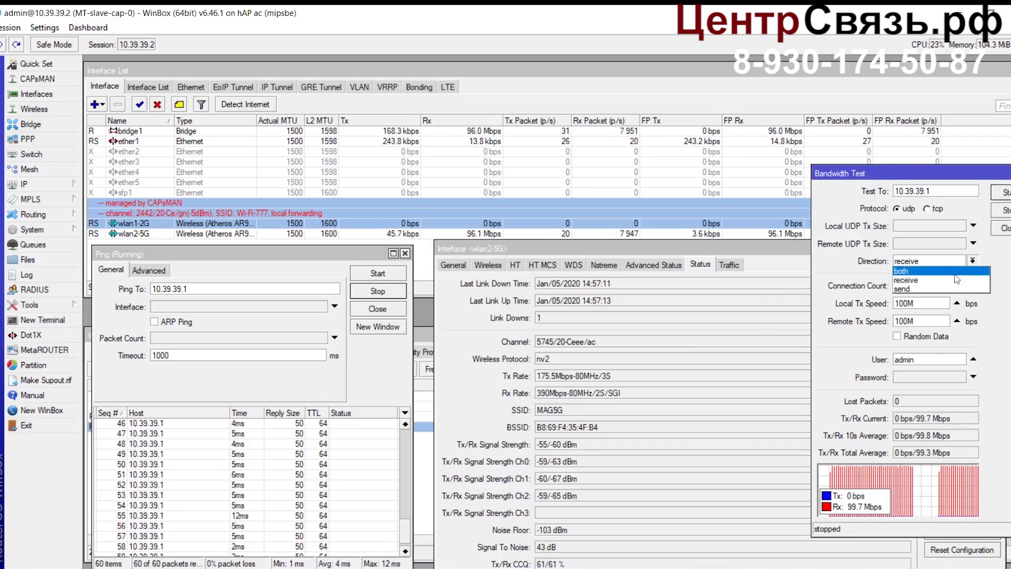
{"action": "left_click", "coordinate": [916, 289]}
{"action": "left_click", "coordinate": [1006, 193]}
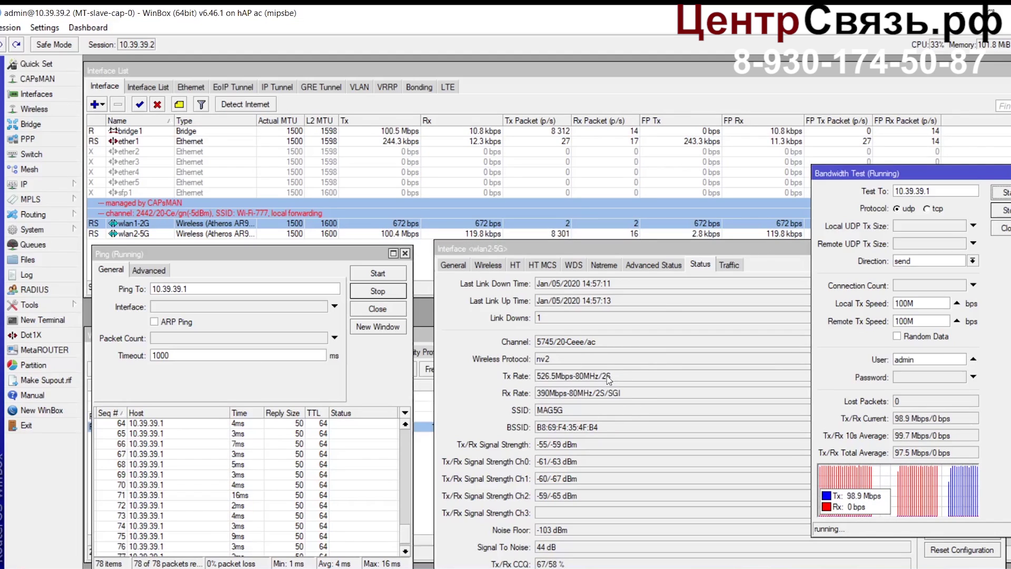
Step: Rerun the send test at 200M local and remote Tx speed, stopping it at 199.4 Mbps
{"action": "left_click", "coordinate": [1005, 211]}
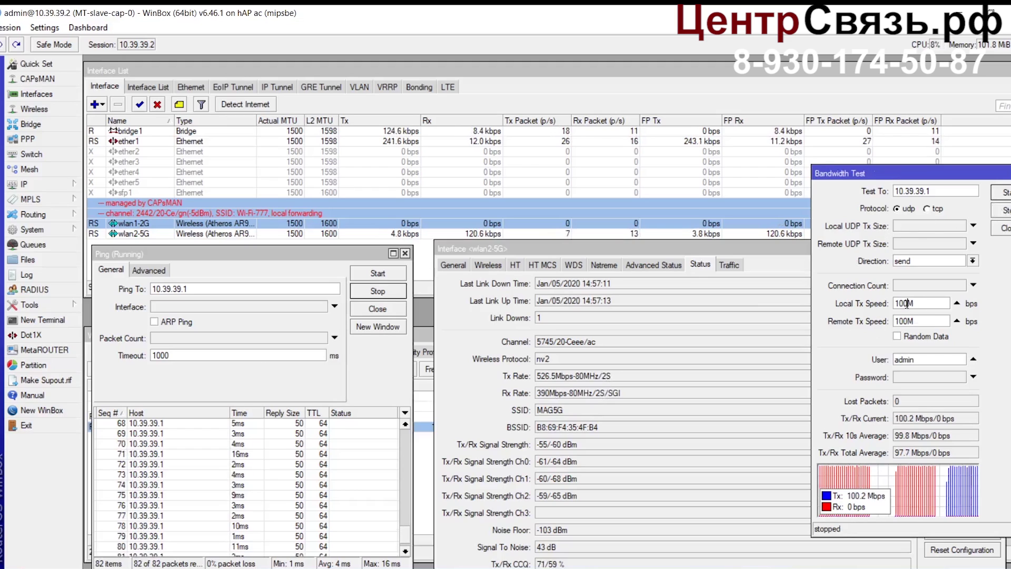
{"action": "type", "text": "2"}
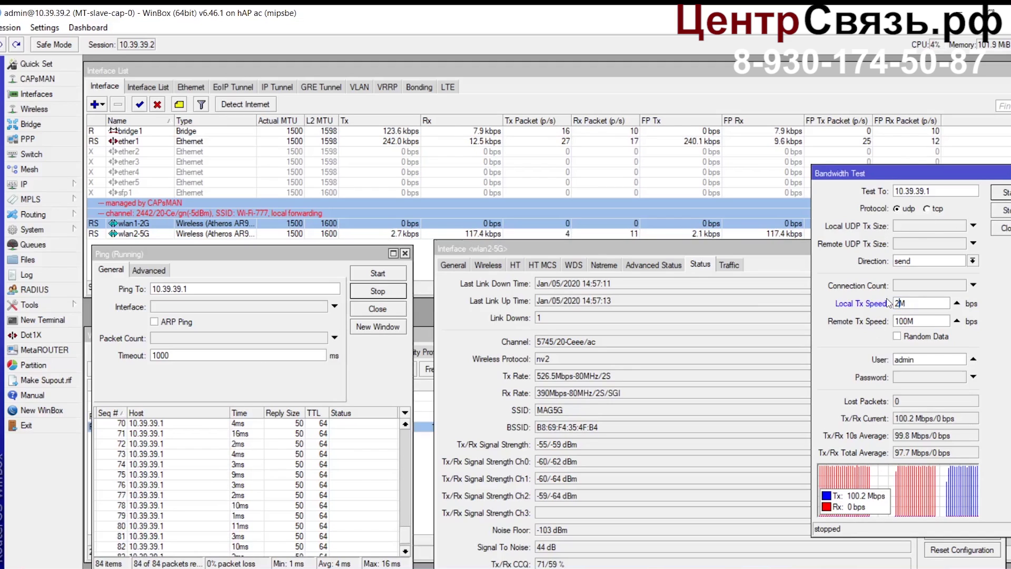
{"action": "type", "text": "00"}
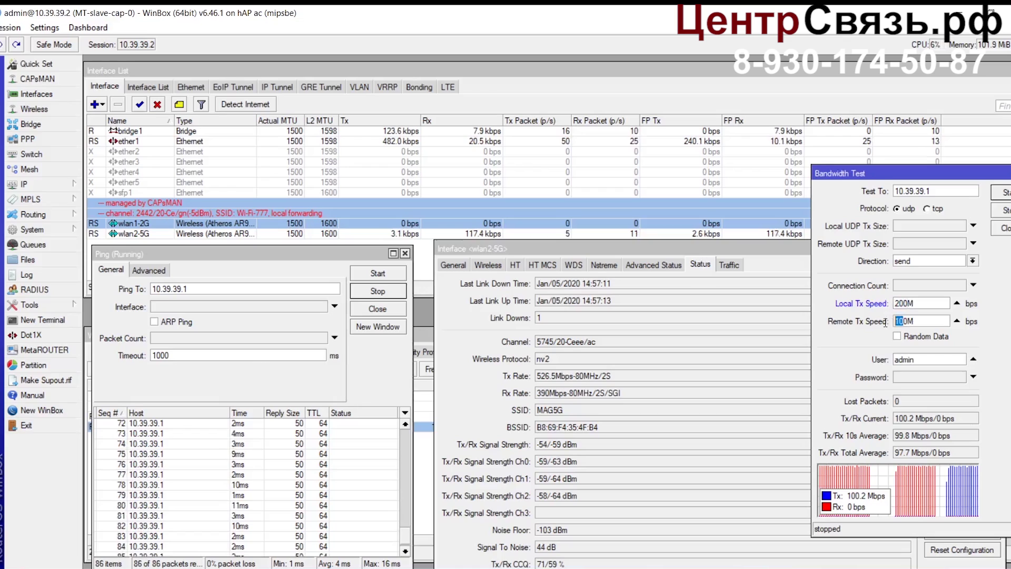
{"action": "type", "text": "20"}
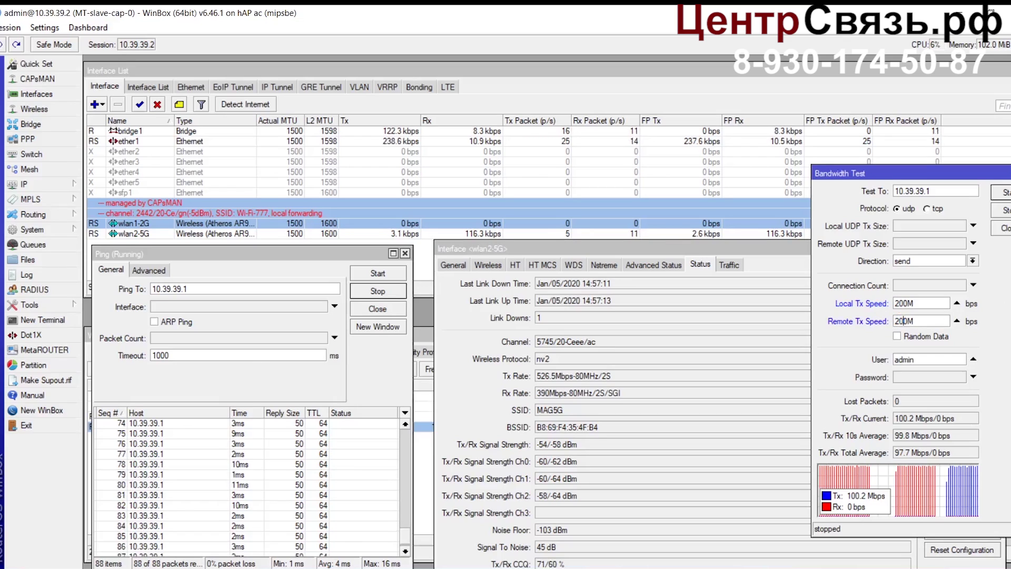
{"action": "key", "text": "Return"}
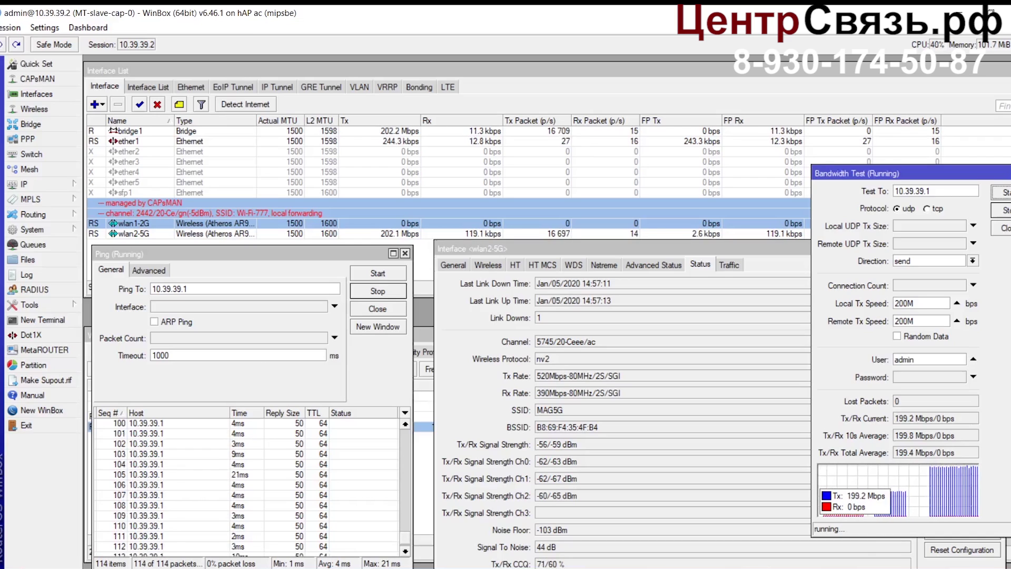
{"action": "left_click", "coordinate": [1000, 210]}
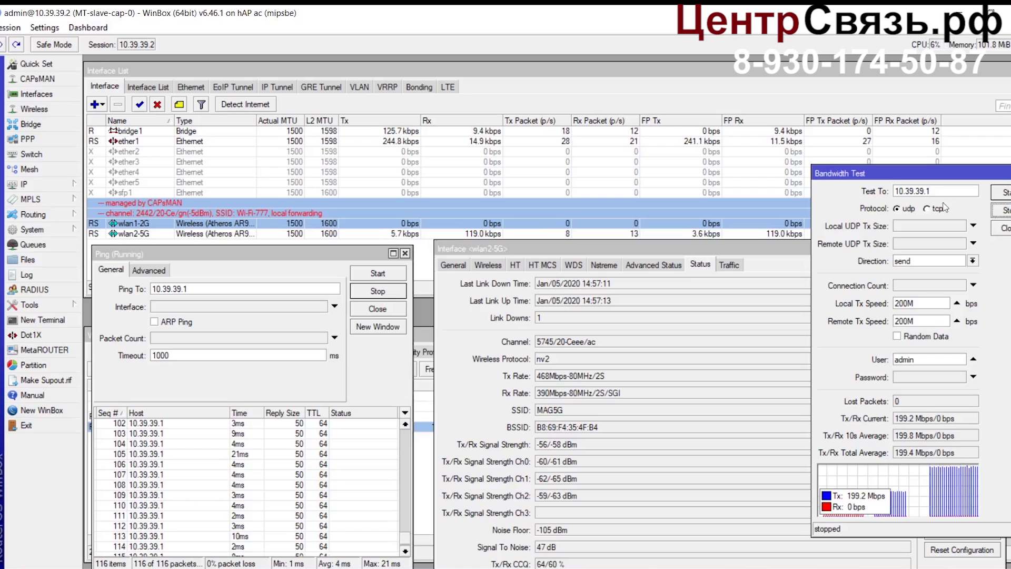
{"action": "left_click", "coordinate": [951, 266]}
Step: Start a receive-direction test, then raise local and remote Tx speeds to 350M
{"action": "left_click", "coordinate": [948, 277]}
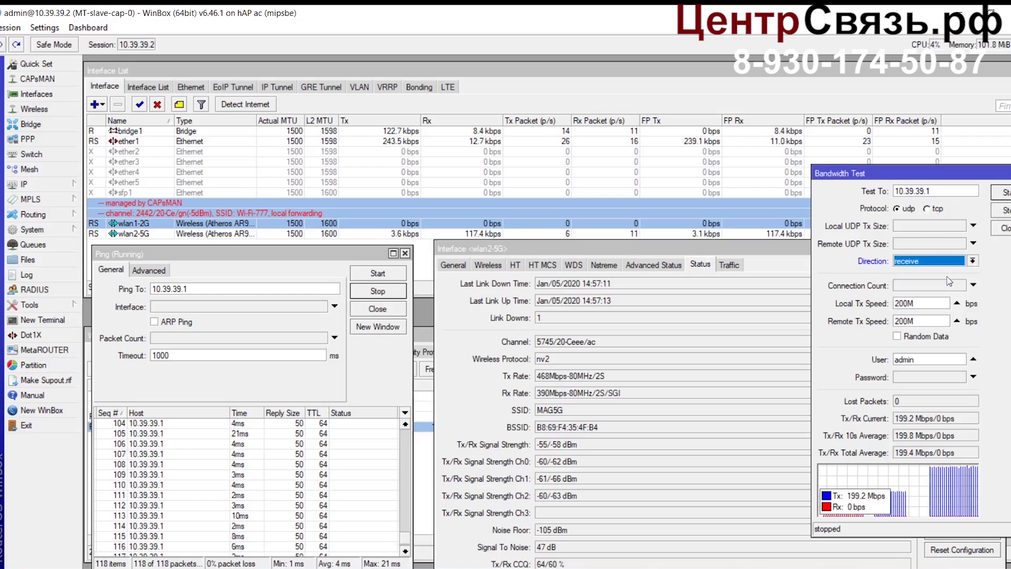
{"action": "left_click", "coordinate": [1005, 194]}
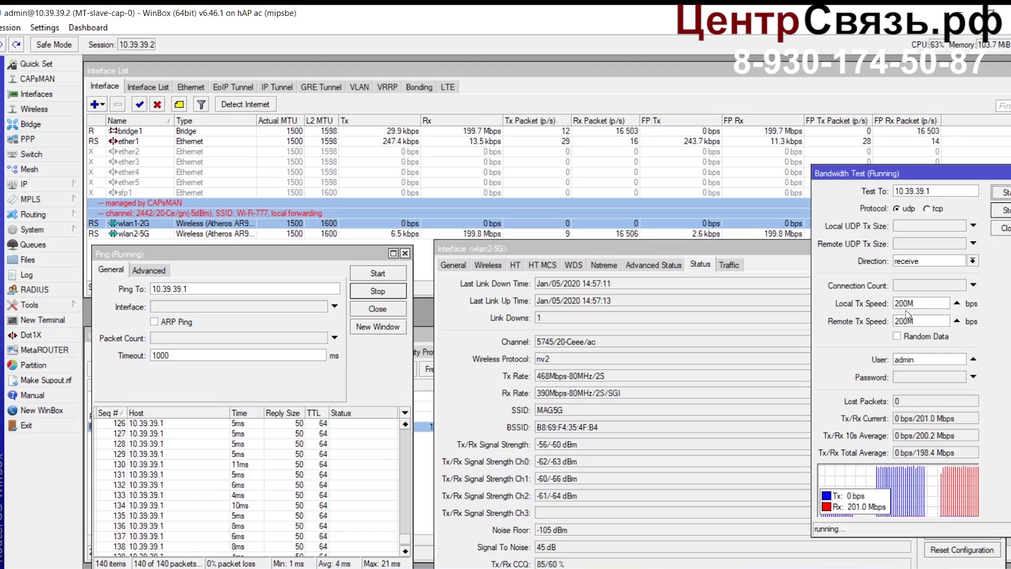
{"action": "left_click_drag", "start_coordinate": [903, 303], "coordinate": [881, 302]}
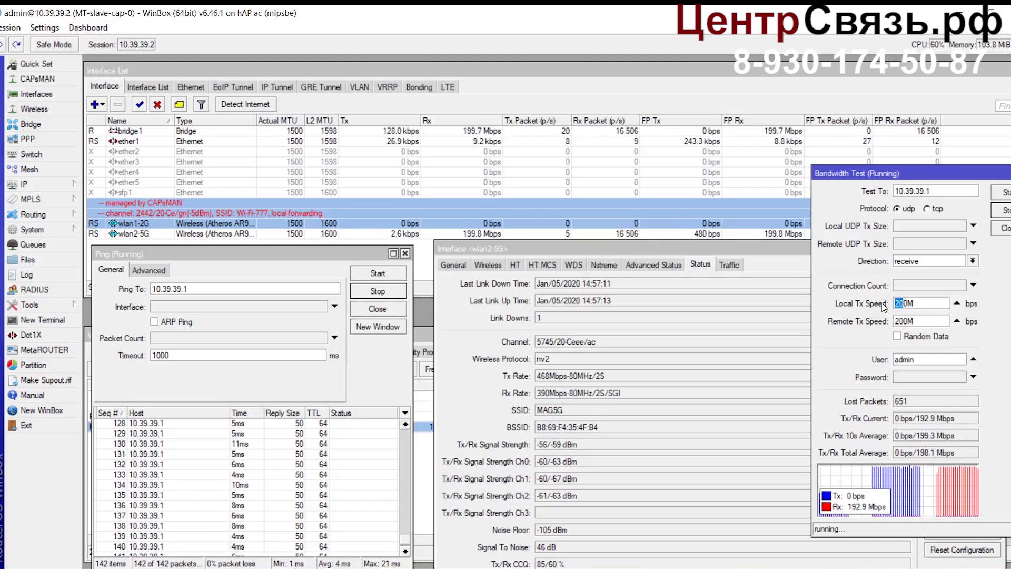
{"action": "type", "text": "35"}
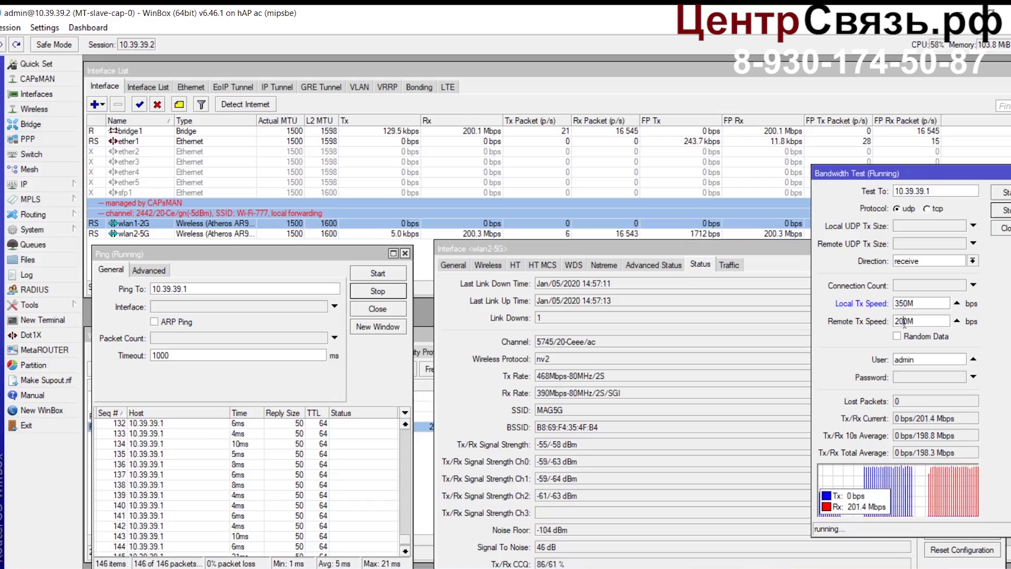
{"action": "left_click_drag", "start_coordinate": [904, 321], "coordinate": [893, 322]}
{"action": "type", "text": "3"}
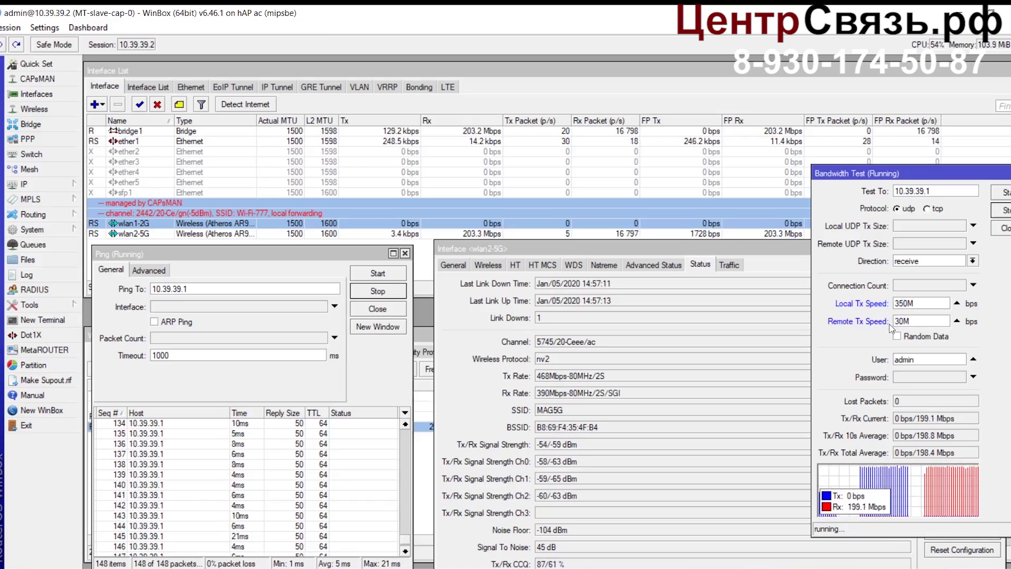
{"action": "type", "text": "5"}
Step: Restart the 350M receive test and stop it at a 251.6 Mbps average
{"action": "left_click", "coordinate": [1003, 210]}
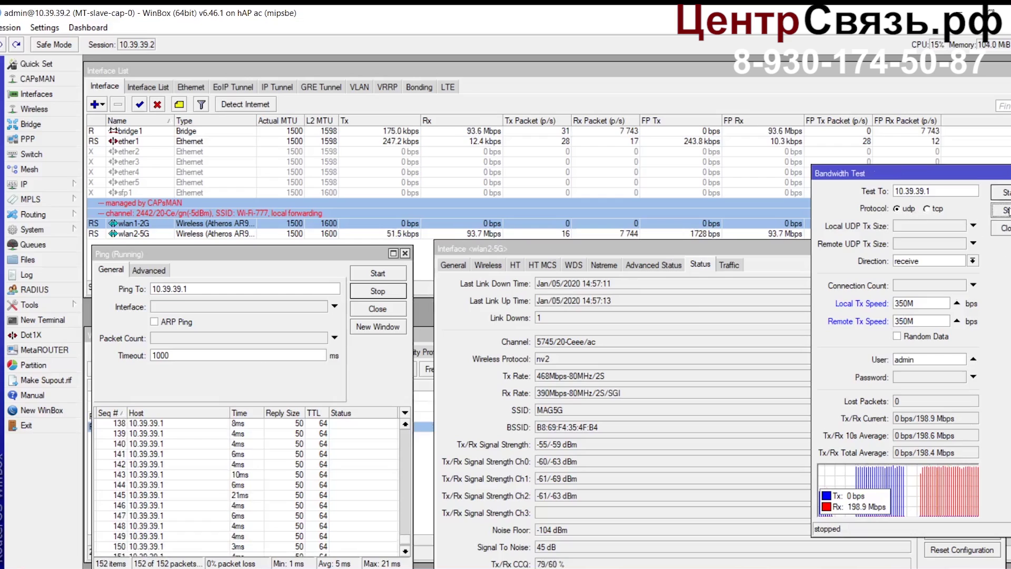
{"action": "left_click", "coordinate": [1003, 192]}
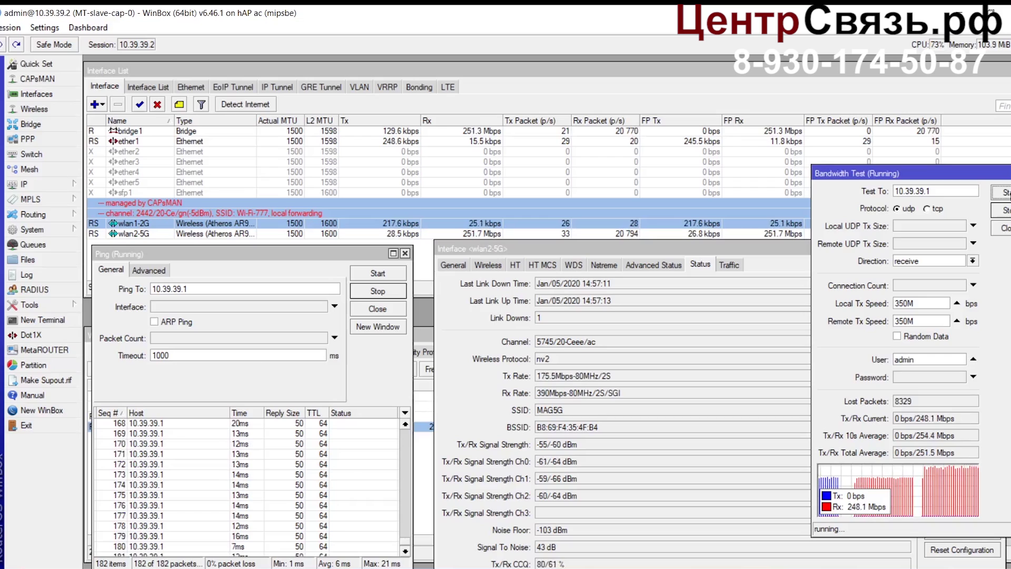
{"action": "left_click", "coordinate": [1001, 209]}
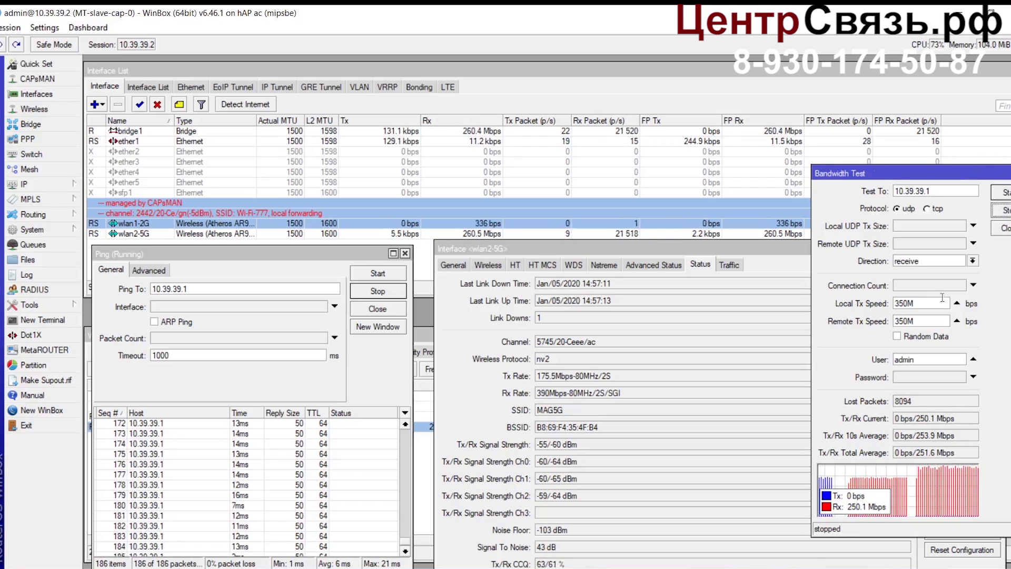
{"action": "left_click", "coordinate": [959, 263]}
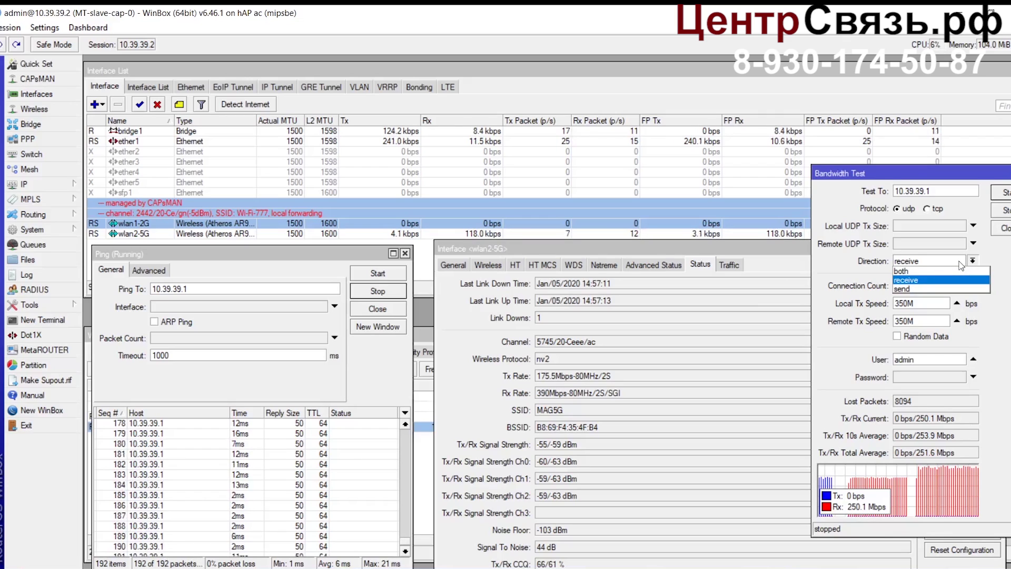
Step: Switch the direction to send, start the 350M send test, and restart the ping
{"action": "left_click", "coordinate": [957, 472]}
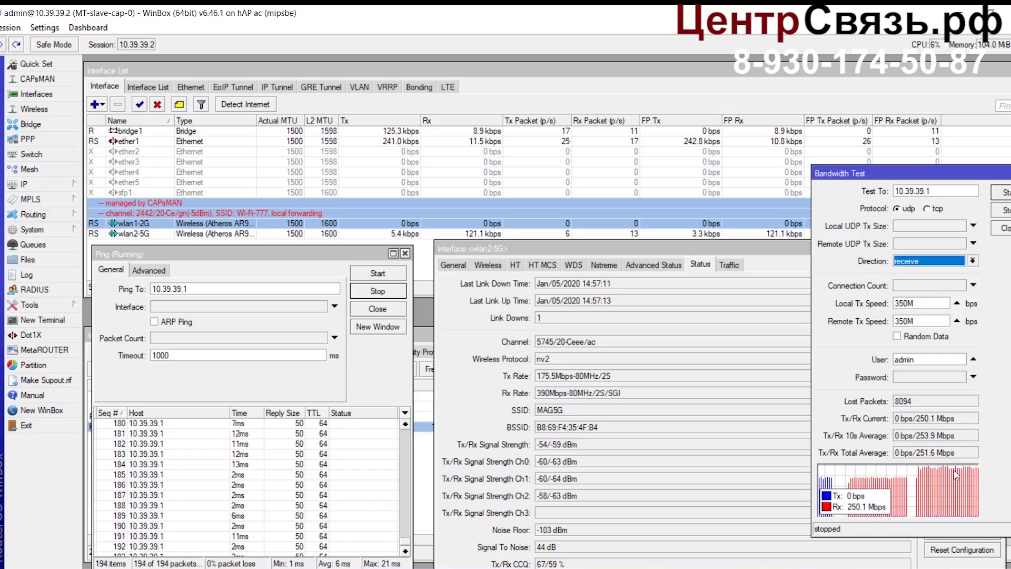
{"action": "left_click", "coordinate": [928, 261]}
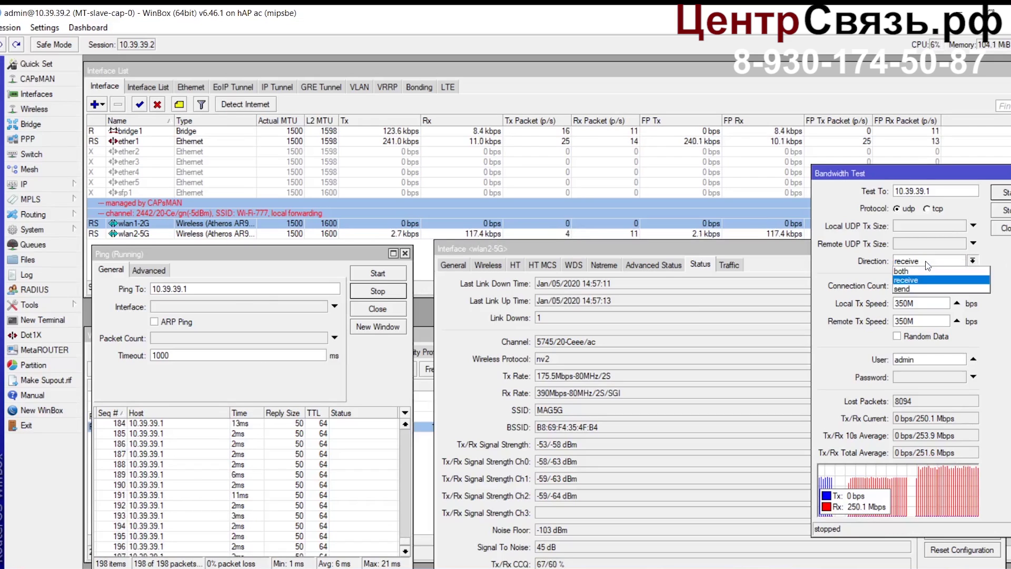
{"action": "left_click", "coordinate": [926, 288]}
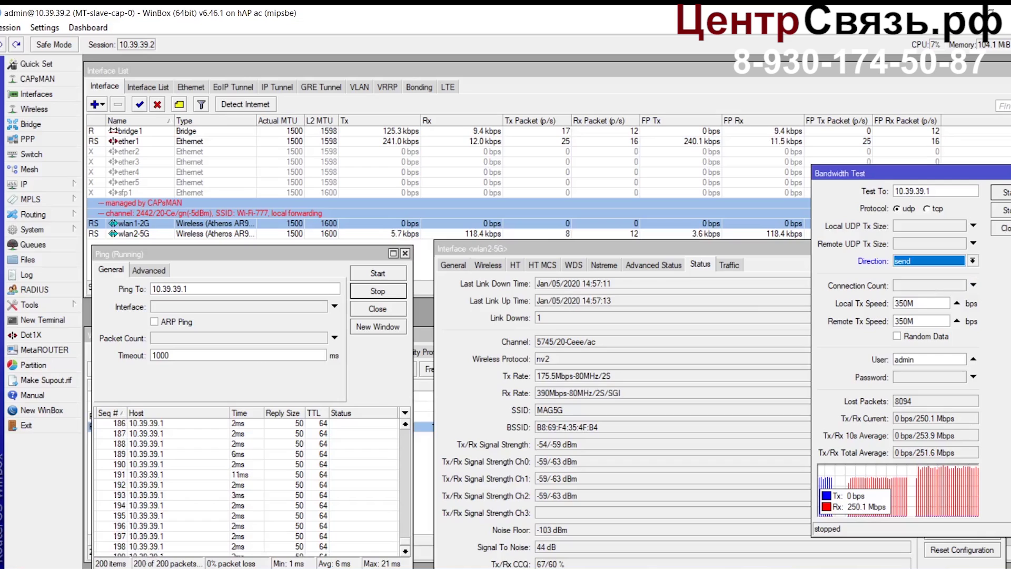
{"action": "left_click", "coordinate": [1000, 193]}
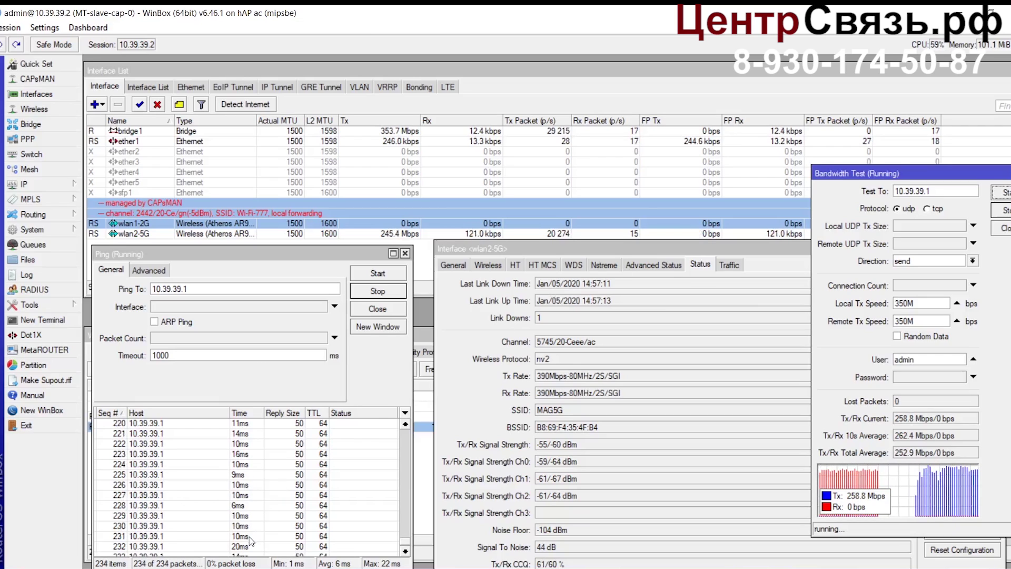
{"action": "left_click", "coordinate": [390, 293]}
{"action": "left_click", "coordinate": [377, 274]}
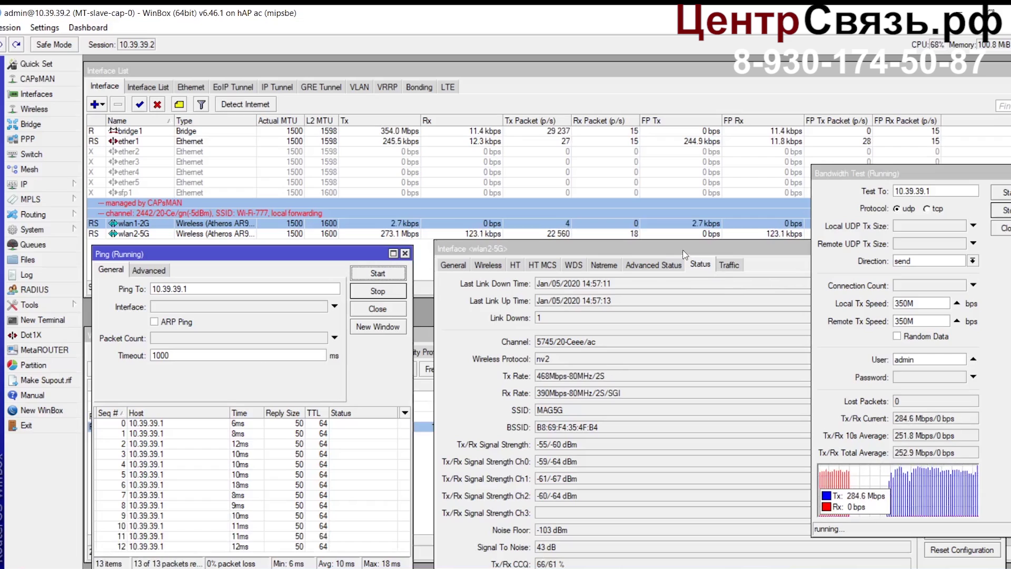
Step: Stop the ping at 17 replies, then rerun and stop the 350M send test at 233.1 Mbps
{"action": "left_click", "coordinate": [377, 291]}
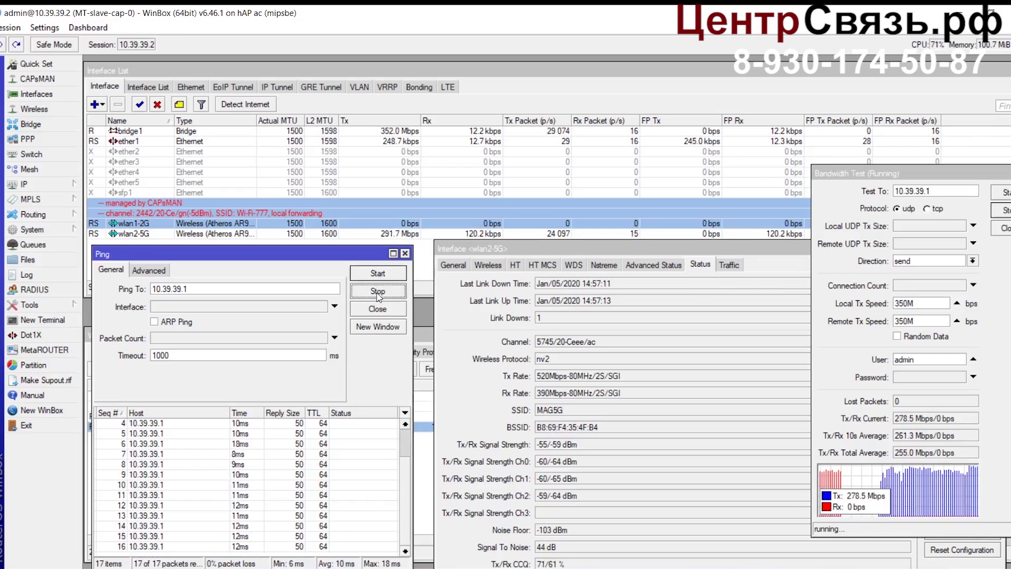
{"action": "left_click", "coordinate": [1001, 211]}
{"action": "left_click", "coordinate": [1000, 210]}
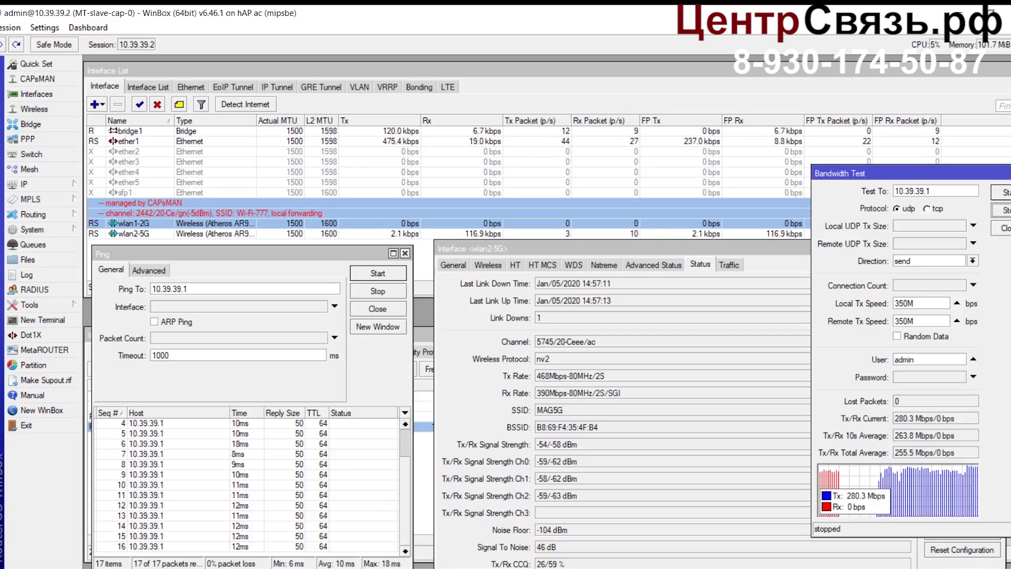
{"action": "left_click", "coordinate": [1003, 193]}
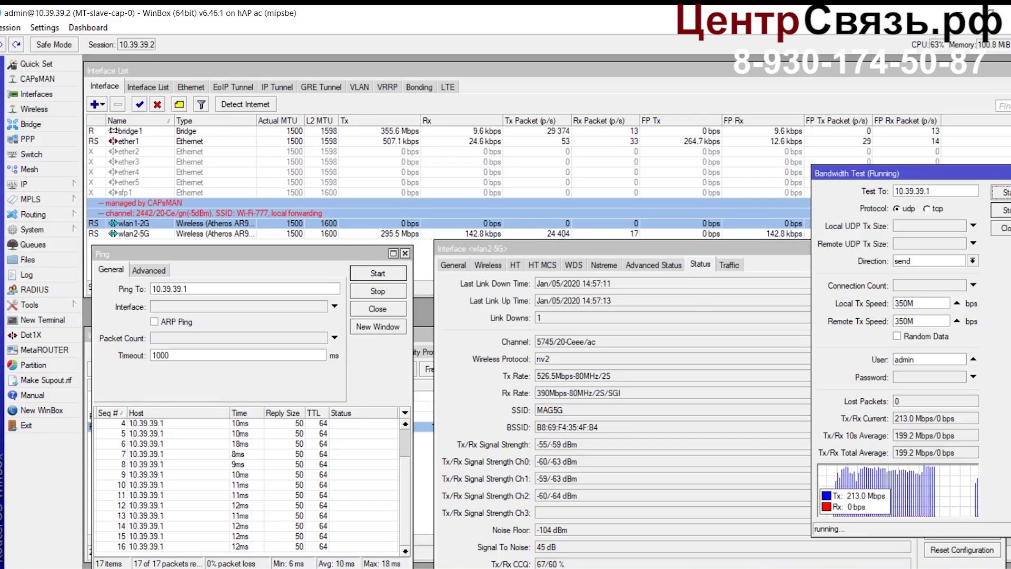
{"action": "left_click", "coordinate": [1001, 211]}
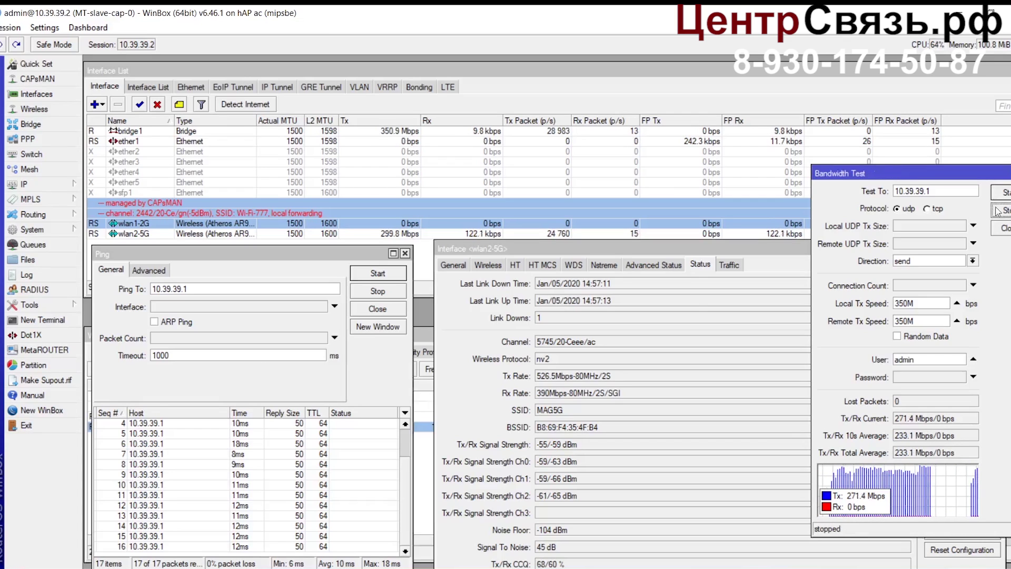
{"action": "left_click", "coordinate": [932, 260]}
Step: Run the 350M receive test, stop it at 246.6 Mbps, and show wlan2-5G's Wireless tab
{"action": "left_click", "coordinate": [923, 280]}
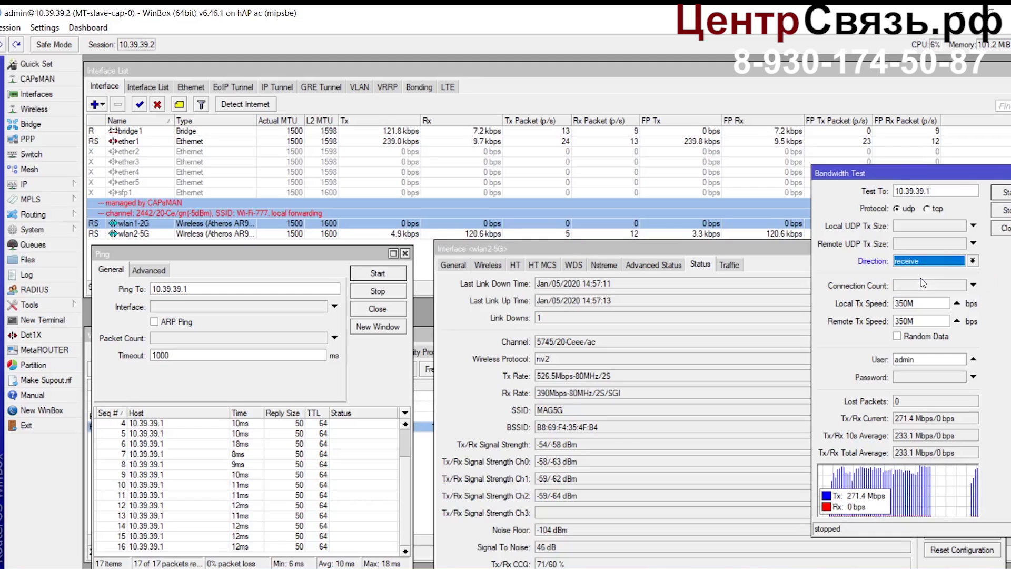
{"action": "left_click", "coordinate": [1004, 193]}
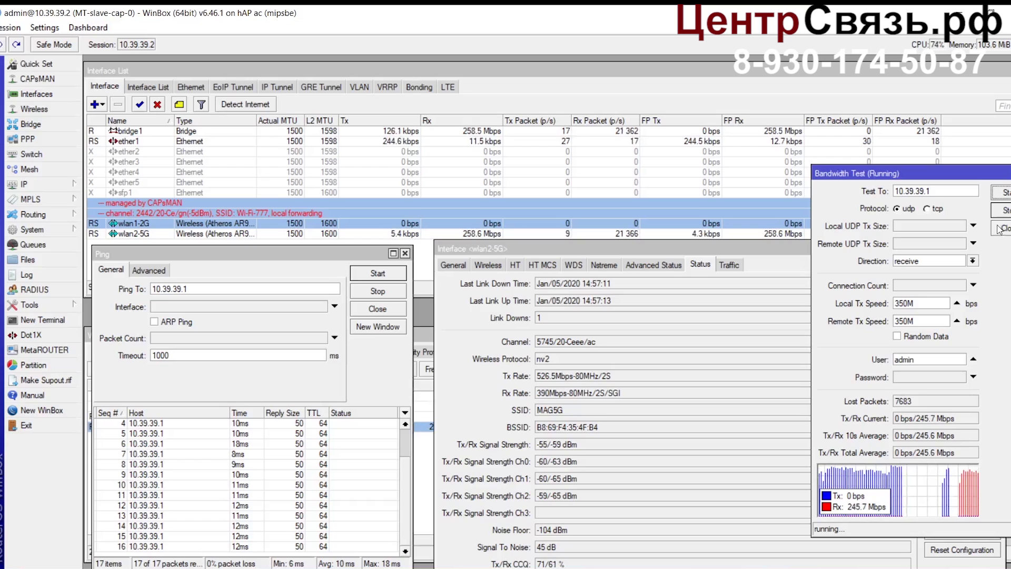
{"action": "left_click", "coordinate": [1001, 210]}
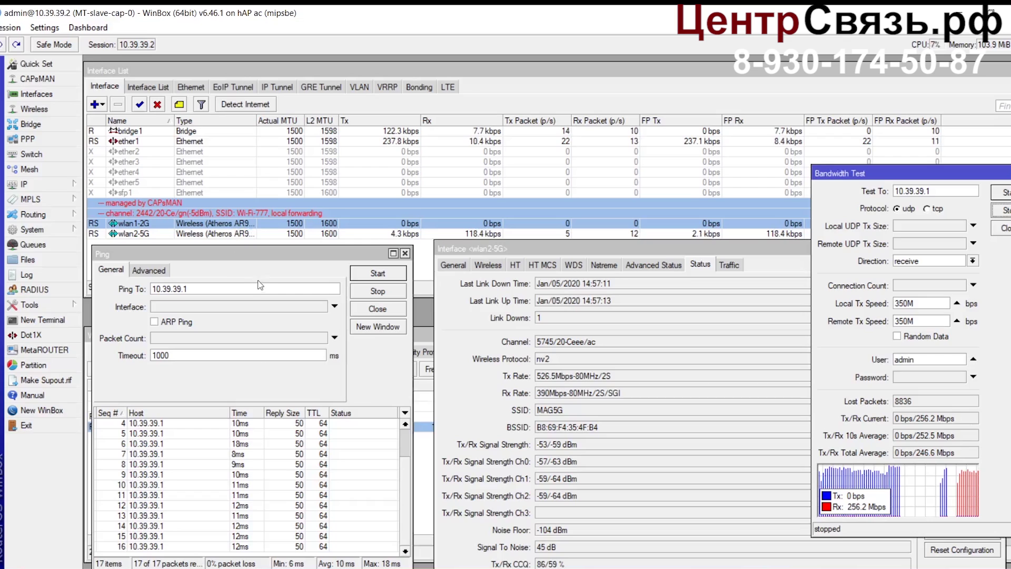
{"action": "left_click", "coordinate": [491, 266]}
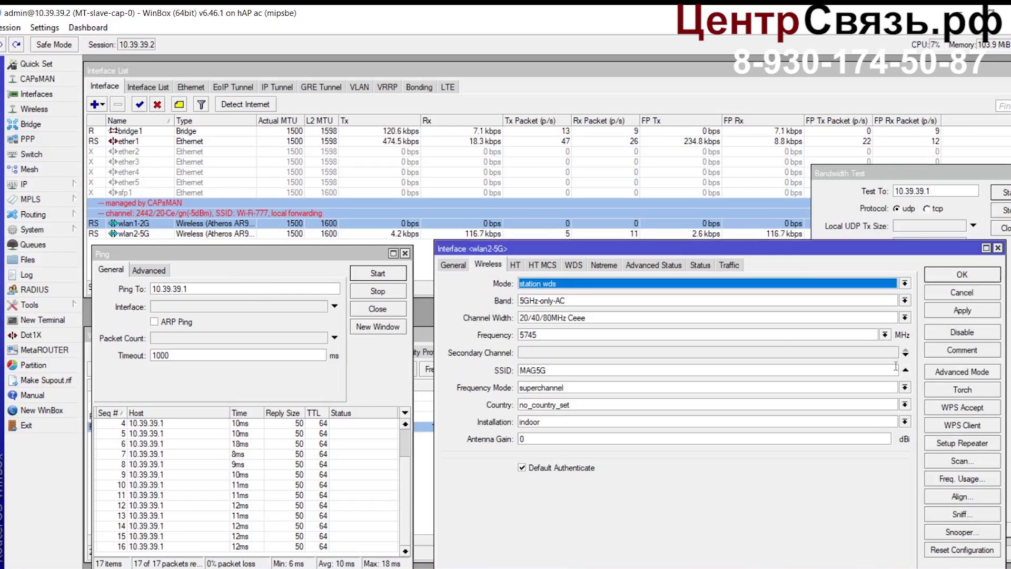
Step: Enable Advanced Mode for wlan2-5G and set its Wireless Protocol to any
{"action": "left_click", "coordinate": [962, 375]}
{"action": "left_click_drag", "start_coordinate": [746, 248], "coordinate": [653, 71]}
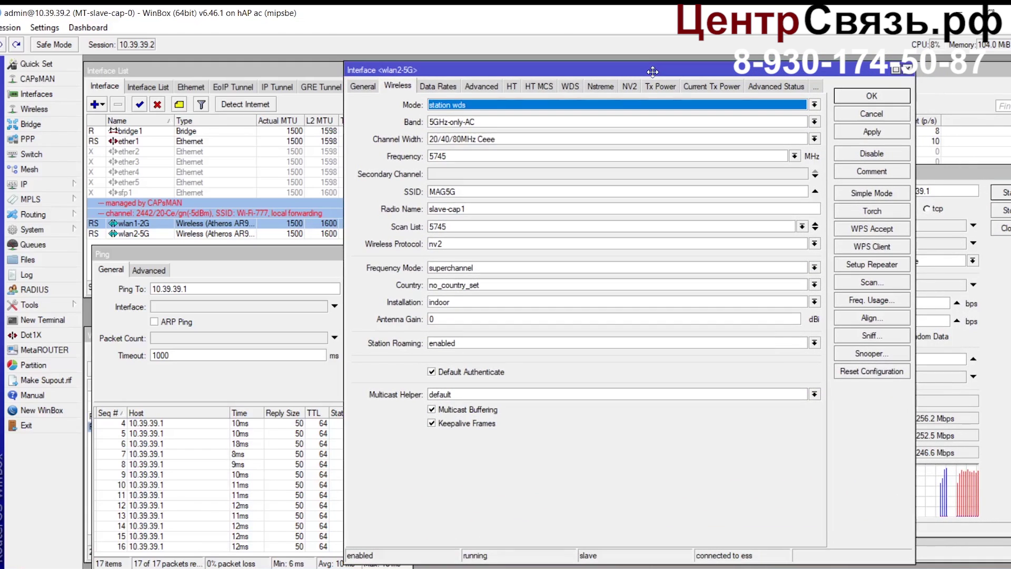
{"action": "left_click", "coordinate": [463, 244]}
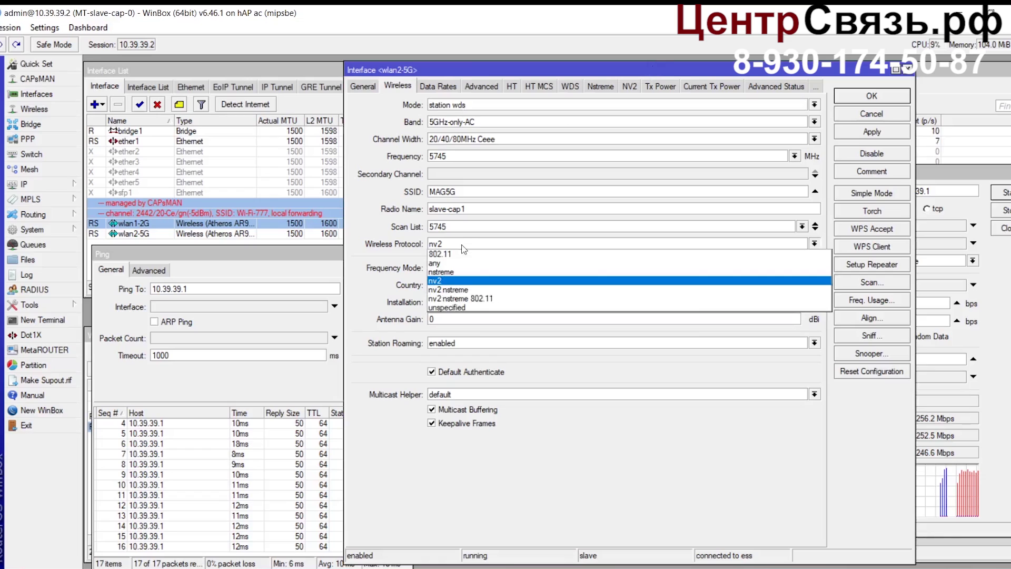
{"action": "left_click", "coordinate": [456, 262]}
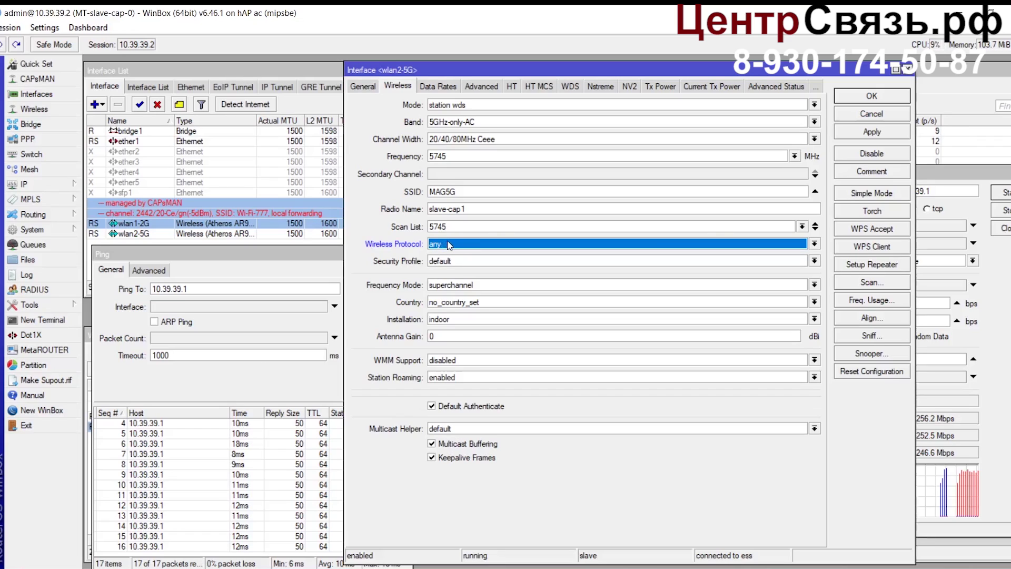
Step: Review the Data Rates, Advanced and NV2 tabs, then bring up the CAPsMAN diagram slide in Photos
{"action": "left_click", "coordinate": [453, 90]}
{"action": "left_click", "coordinate": [453, 90]}
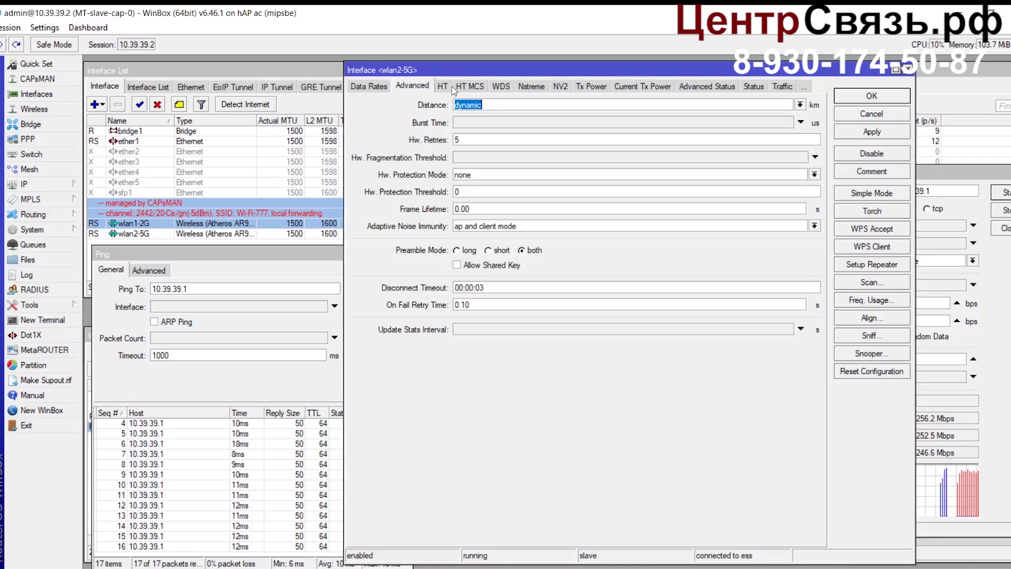
{"action": "left_click", "coordinate": [369, 86]}
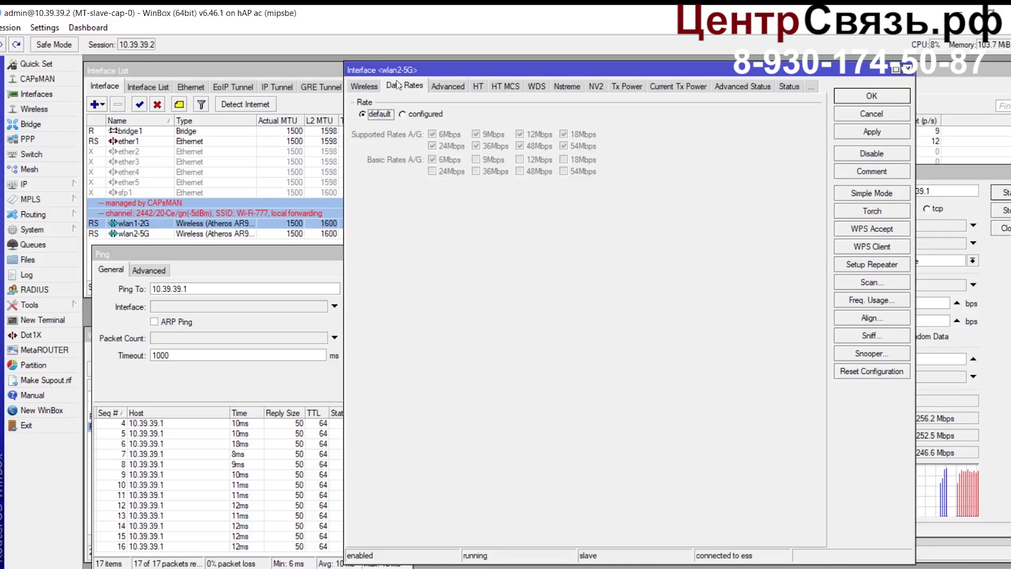
{"action": "left_click", "coordinate": [453, 89]}
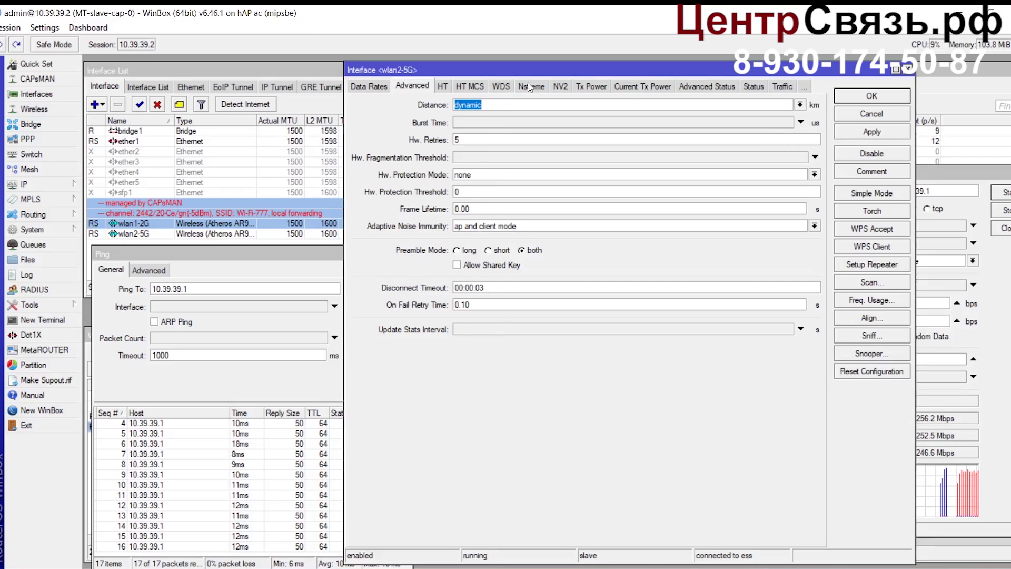
{"action": "left_click", "coordinate": [558, 87]}
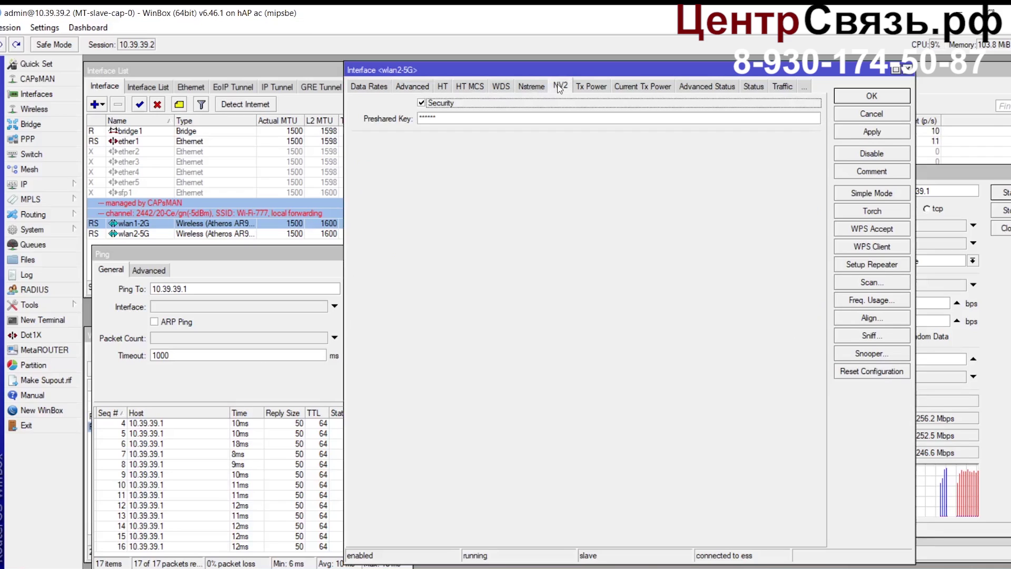
{"action": "left_click", "coordinate": [412, 87]}
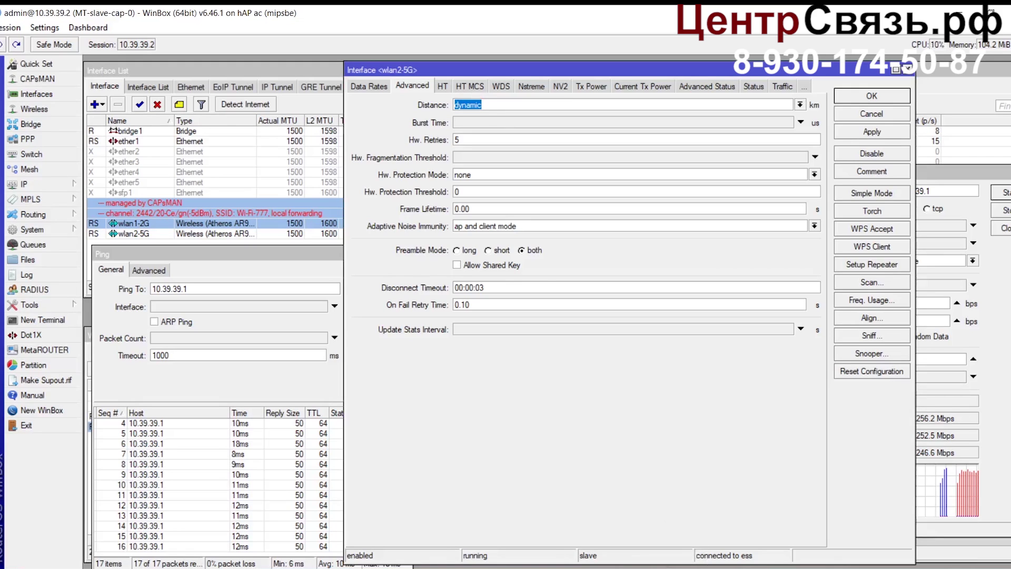
{"action": "mouse_move", "coordinate": [674, 568]}
{"action": "left_click", "coordinate": [756, 548]}
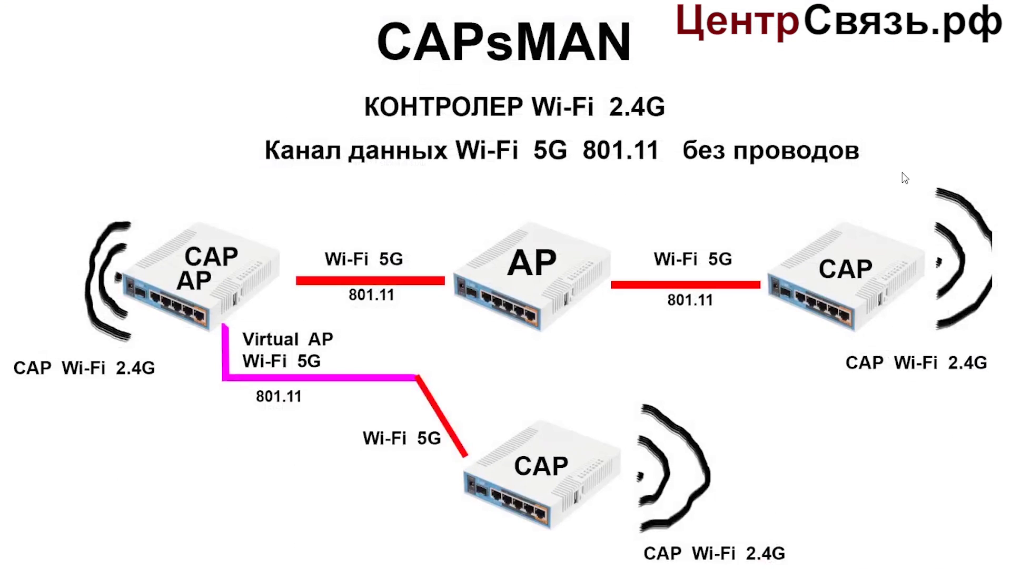
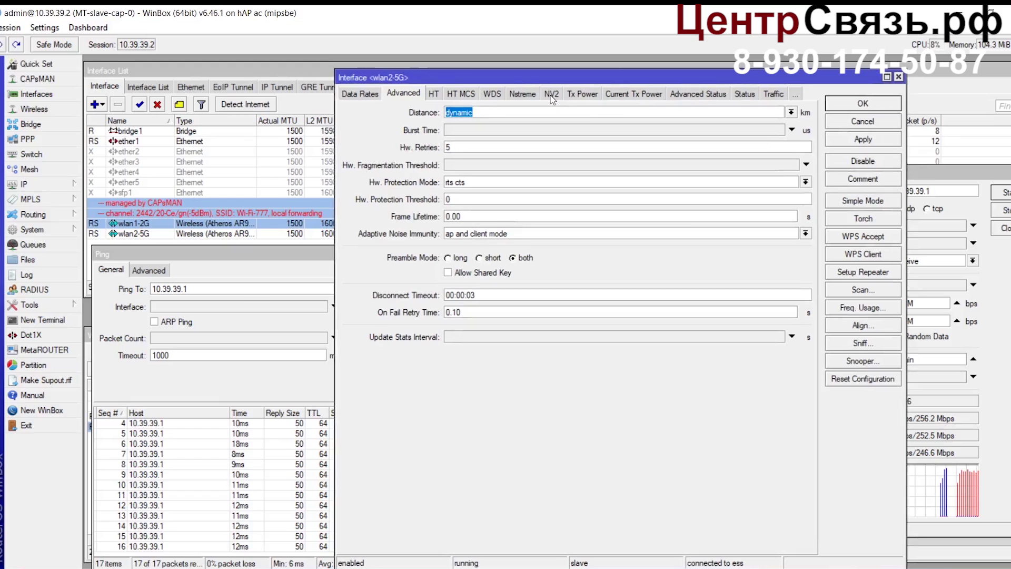
Step: Untick Hide Passwords in Settings and close the wlan2-5G interface settings
{"action": "left_click", "coordinate": [551, 95]}
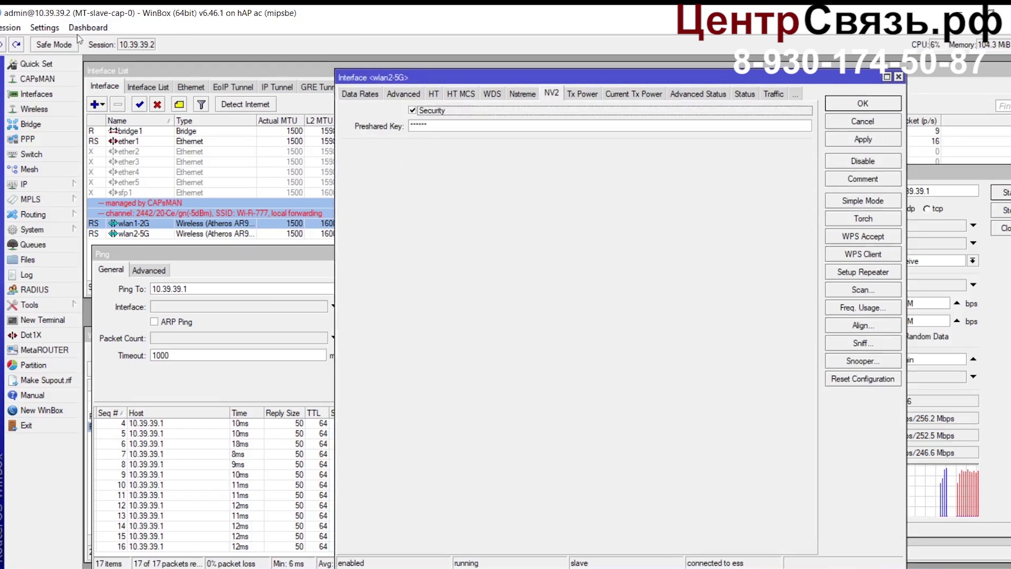
{"action": "left_click", "coordinate": [44, 28]}
{"action": "left_click", "coordinate": [61, 60]}
{"action": "left_click", "coordinate": [898, 77]}
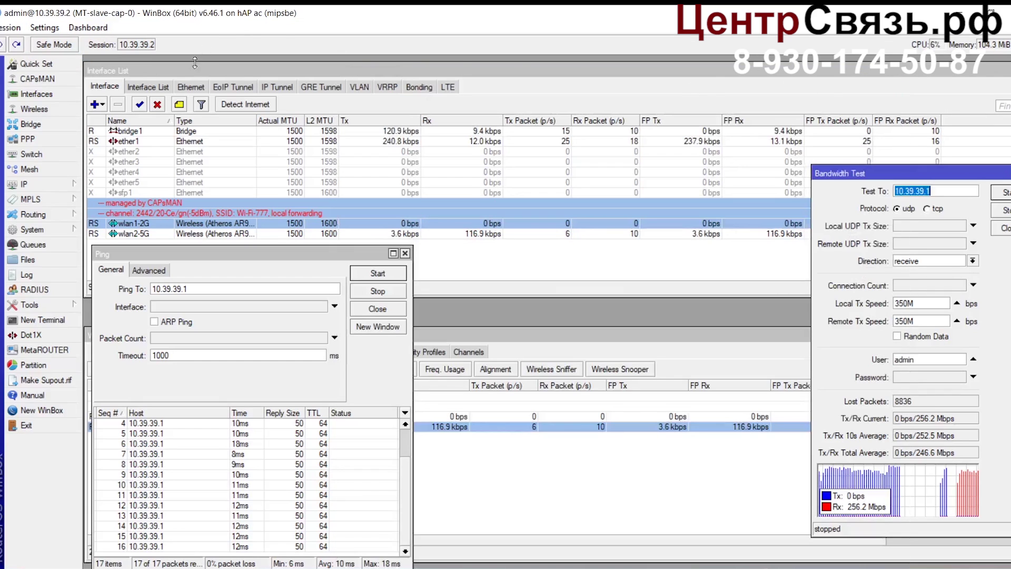
Step: Move the ping window aside and open the Security Profiles list in Wireless Tables
{"action": "left_click_drag", "start_coordinate": [171, 250], "coordinate": [163, 331]}
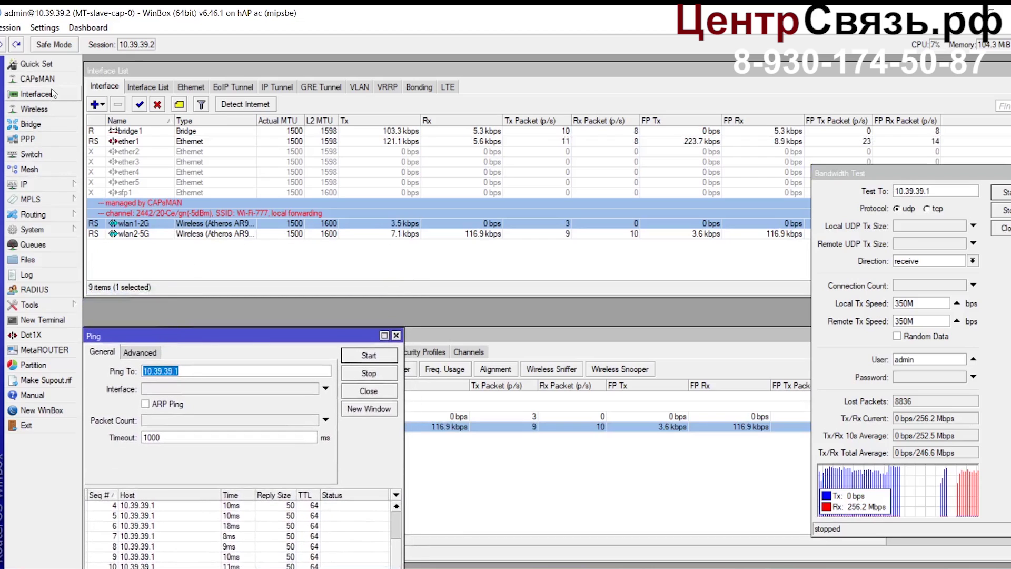
{"action": "left_click", "coordinate": [45, 109]}
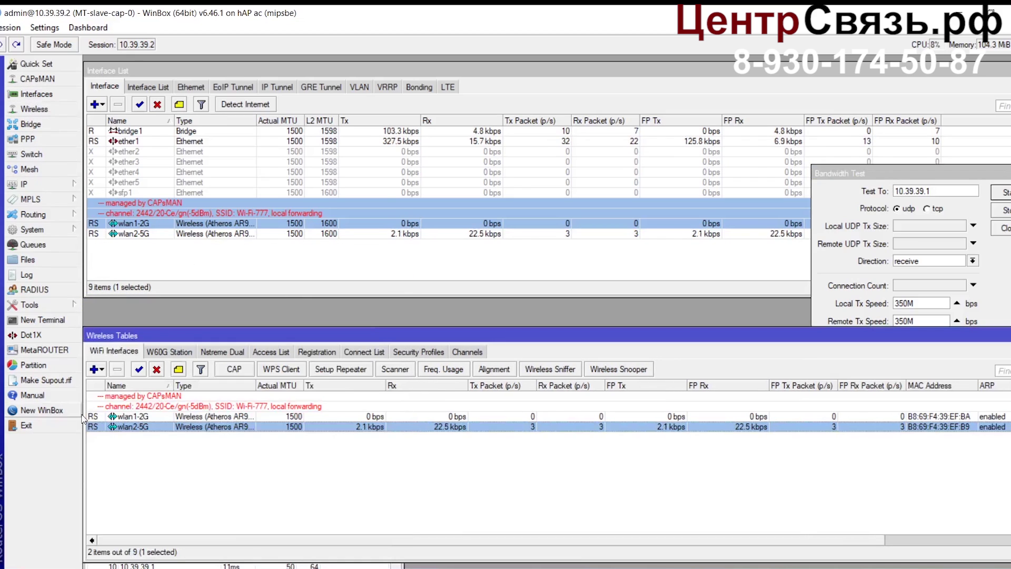
{"action": "left_click", "coordinate": [418, 352]}
Step: Set the default security profile to dynamic keys with WPA2 PSK and enter the pre-shared key
{"action": "double_click", "coordinate": [401, 398]}
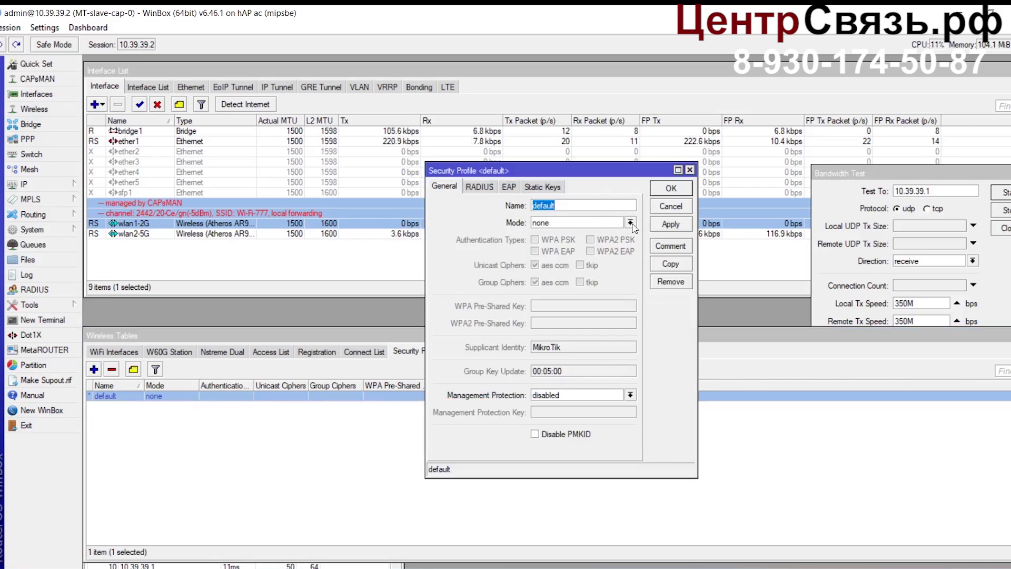
{"action": "left_click", "coordinate": [631, 223]}
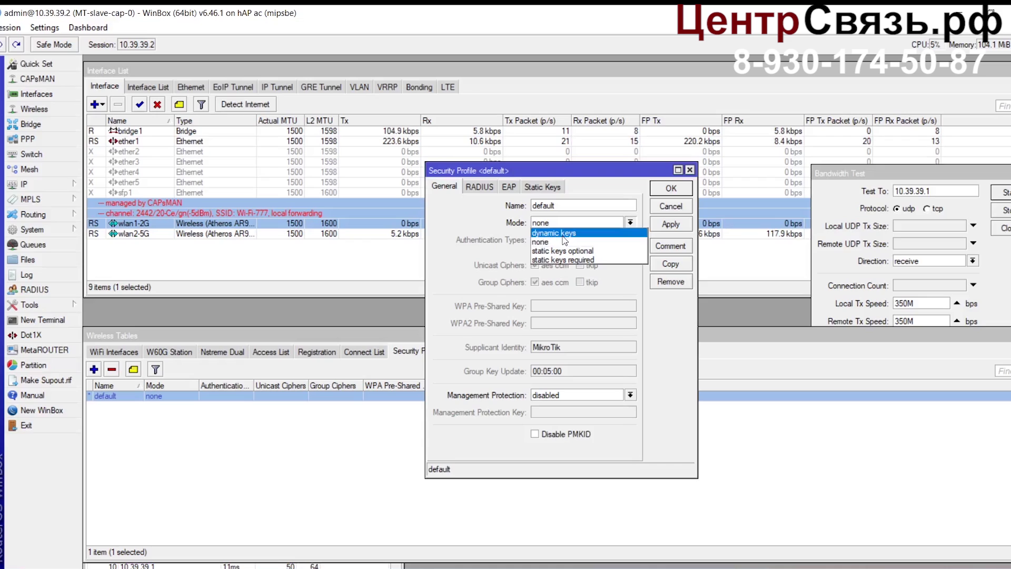
{"action": "left_click", "coordinate": [564, 236]}
{"action": "left_click", "coordinate": [625, 244]}
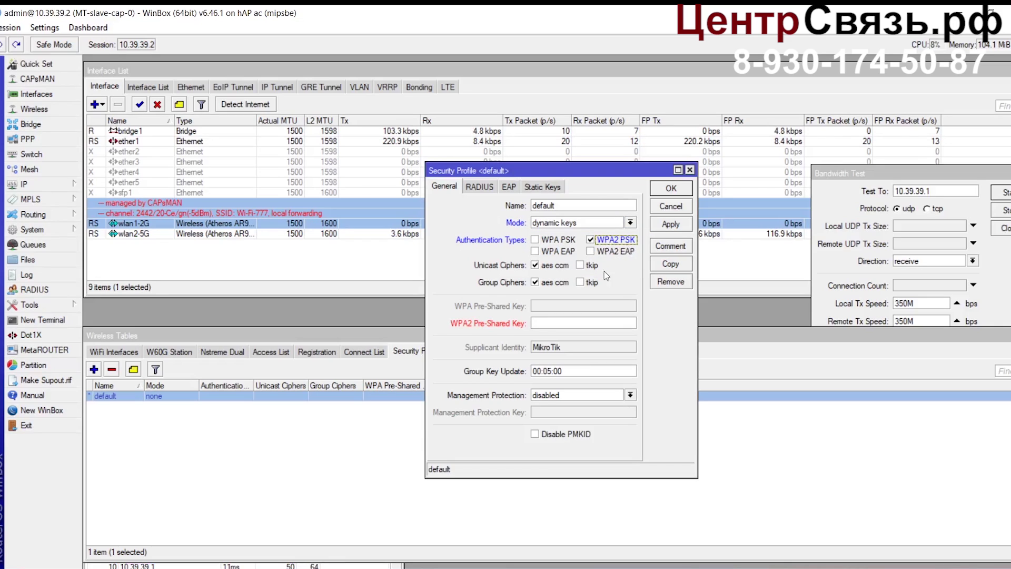
{"action": "left_click", "coordinate": [549, 323]}
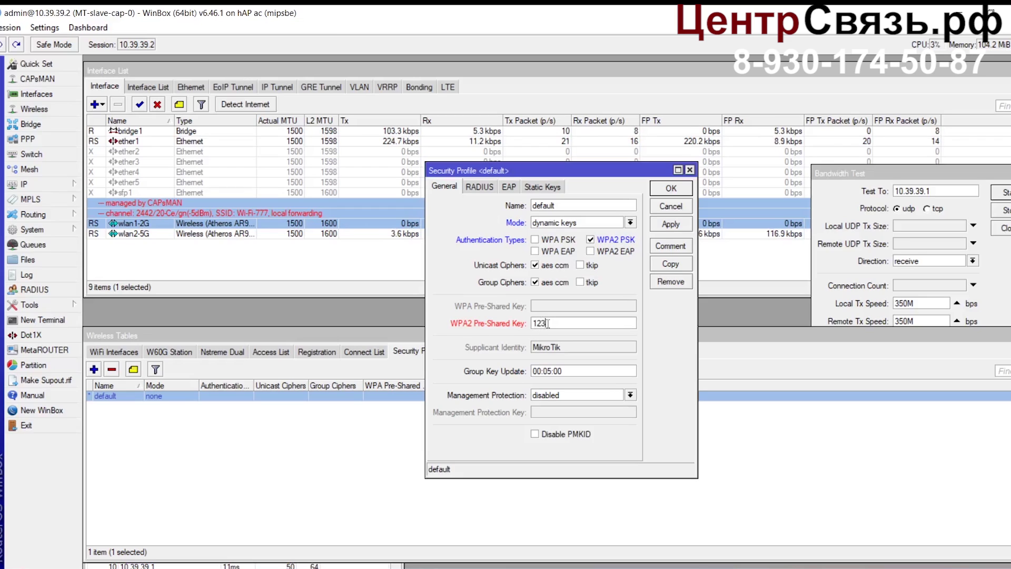
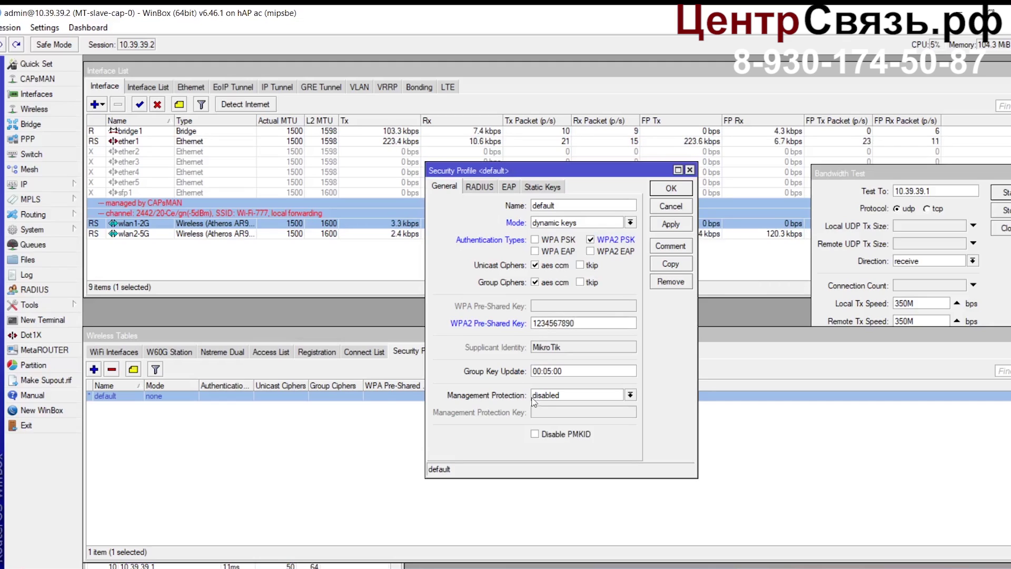
Step: Set the group key update to 01:00:00 and apply the profile
{"action": "left_click", "coordinate": [552, 372]}
{"action": "key", "text": "BackSpace"}
{"action": "type", "text": "0"}
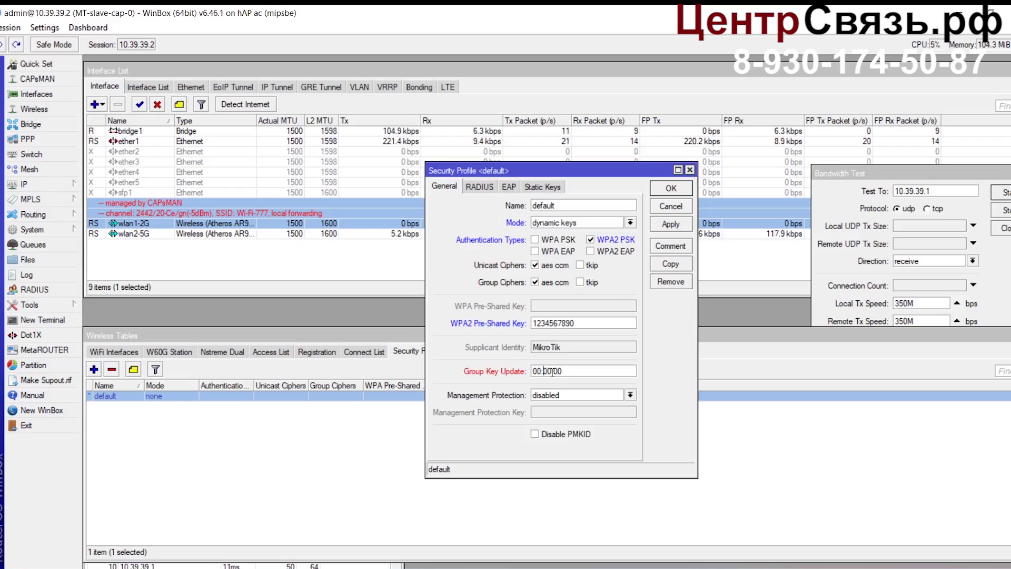
{"action": "key", "text": "BackSpace"}
{"action": "type", "text": "1"}
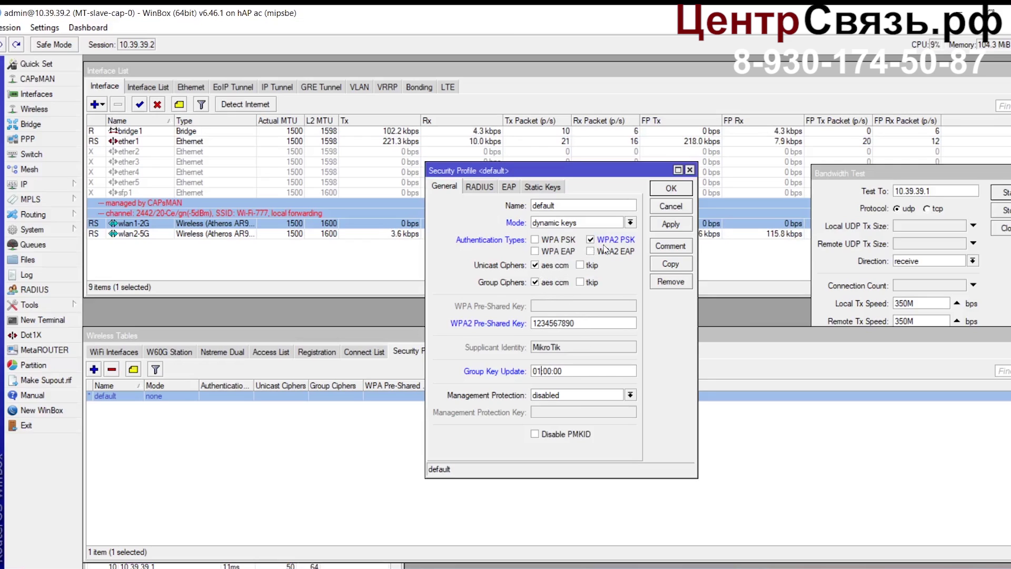
{"action": "left_click", "coordinate": [674, 228]}
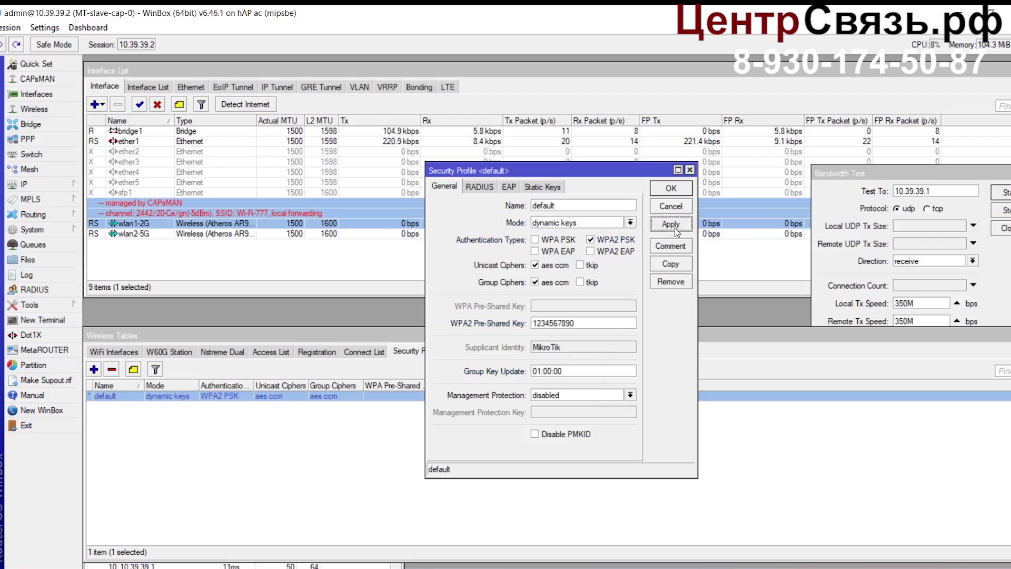
Step: Move the profile dialog aside and switch to the MT-conduktor WinBox session
{"action": "left_click_drag", "start_coordinate": [603, 169], "coordinate": [435, 197]}
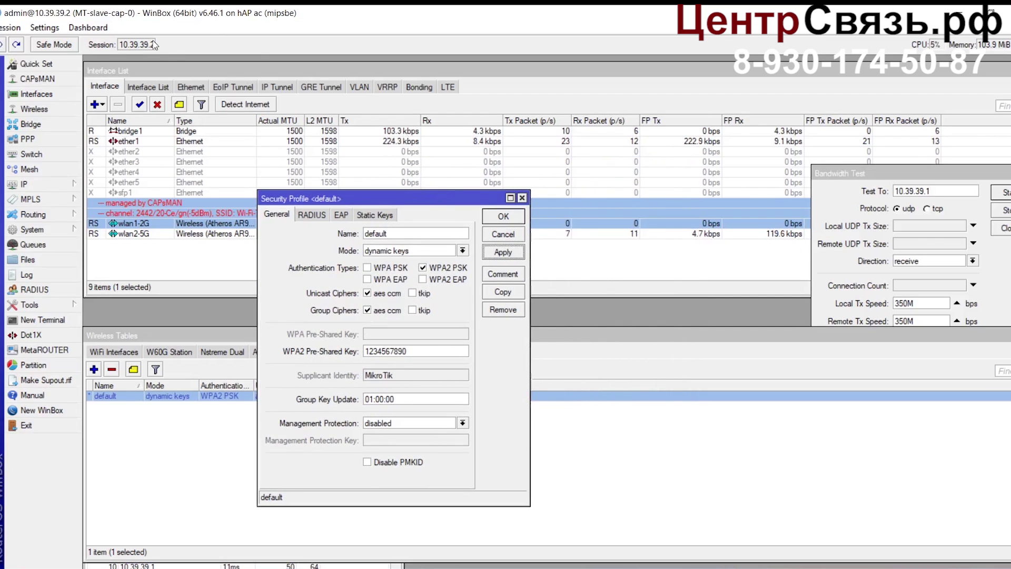
{"action": "left_click_drag", "start_coordinate": [329, 204], "coordinate": [593, 248]}
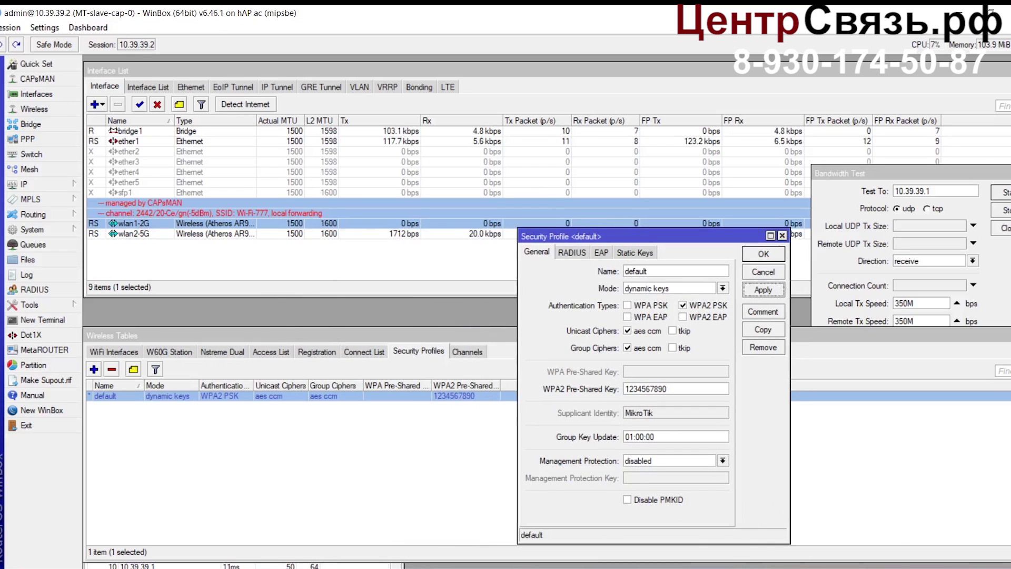
{"action": "left_click", "coordinate": [824, 527]}
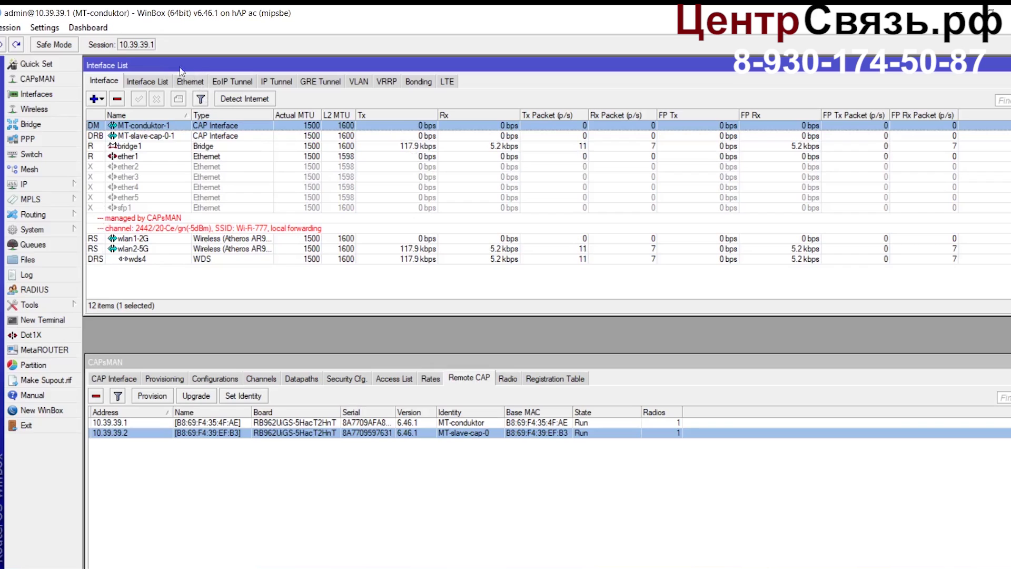
Step: On MT-conduktor, open and close wlan2-5G, then show the Wireless Security Profiles list
{"action": "double_click", "coordinate": [158, 248]}
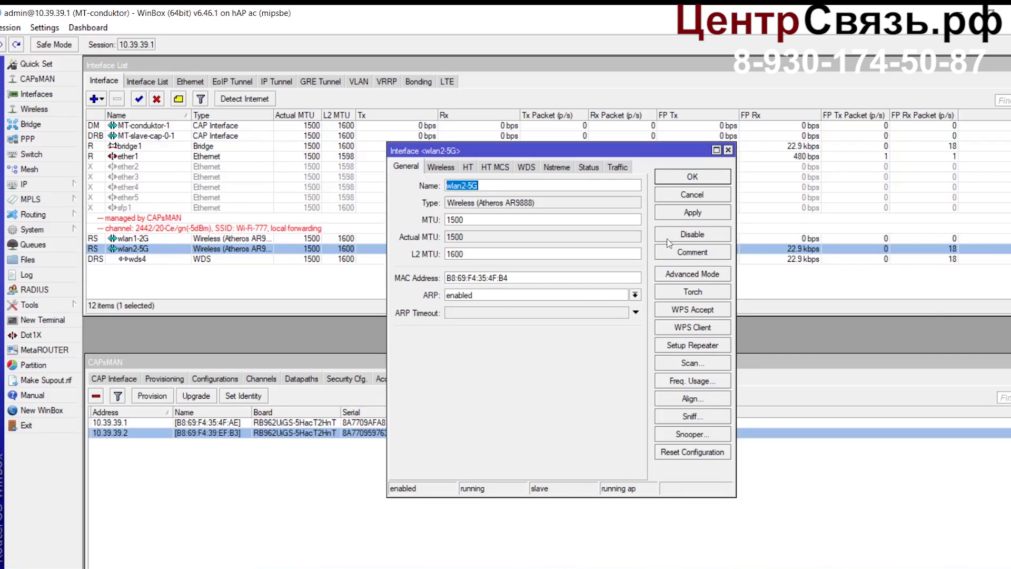
{"action": "left_click", "coordinate": [729, 150]}
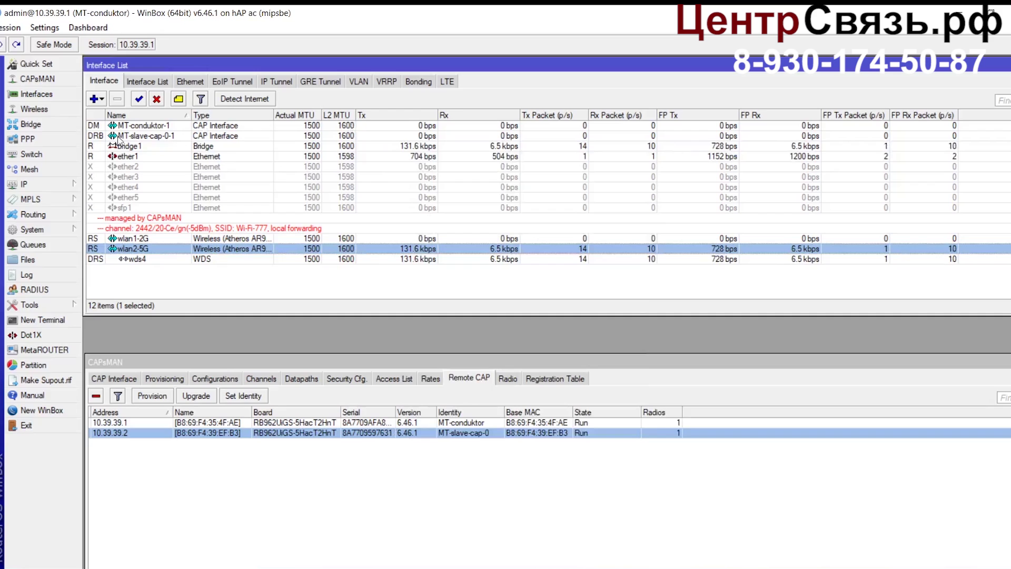
{"action": "left_click", "coordinate": [35, 109]}
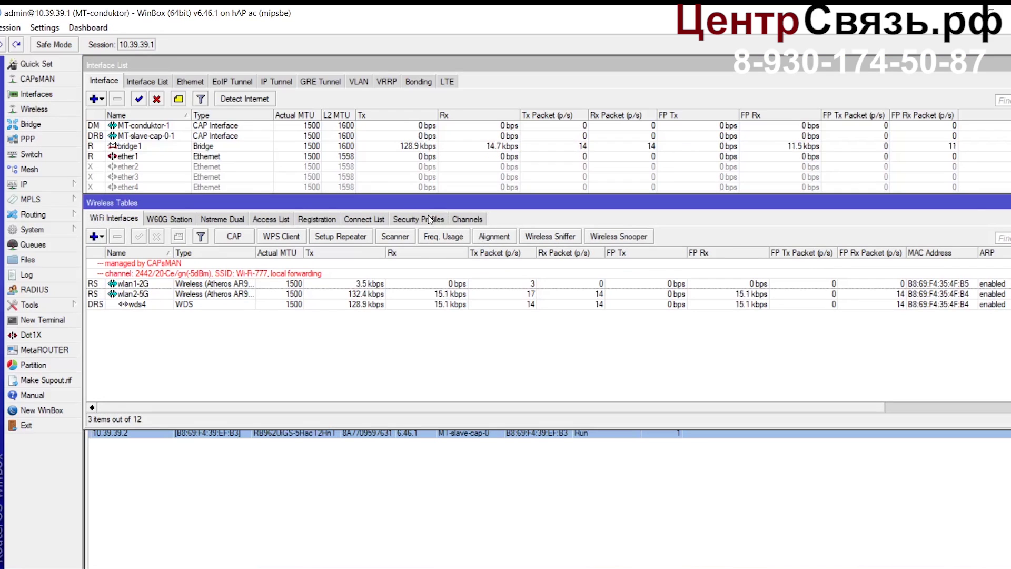
{"action": "left_click", "coordinate": [429, 219]}
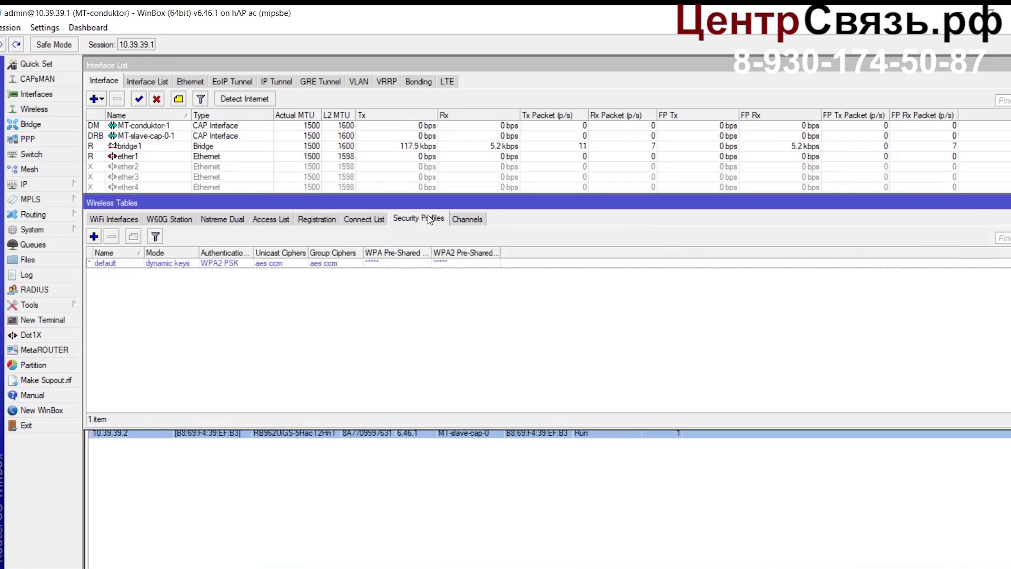
Step: Unhide passwords, inspect the default profile's settings, and cancel without changes
{"action": "left_click", "coordinate": [373, 263]}
{"action": "left_click", "coordinate": [45, 28]}
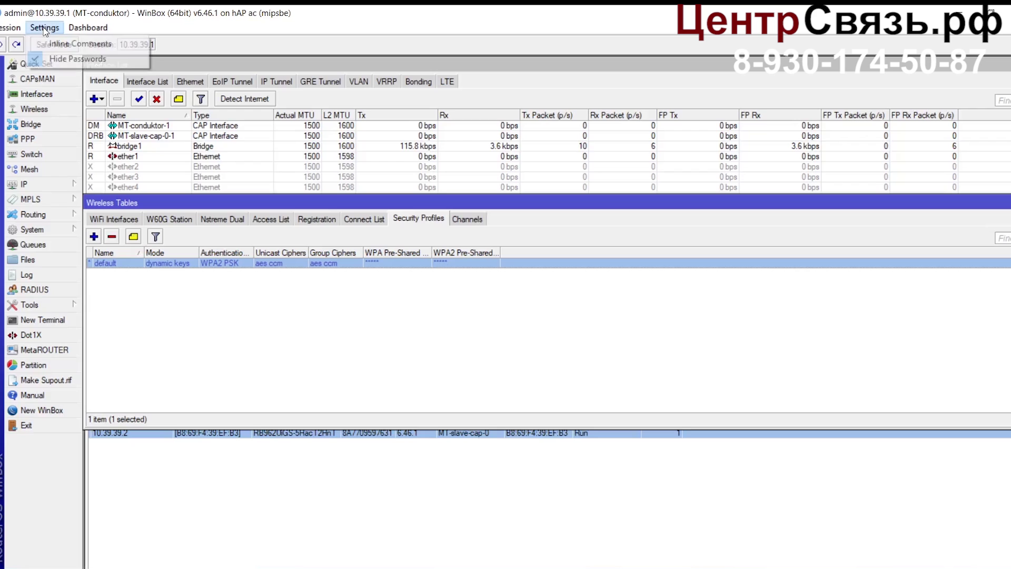
{"action": "left_click", "coordinate": [50, 53]}
{"action": "double_click", "coordinate": [438, 265]}
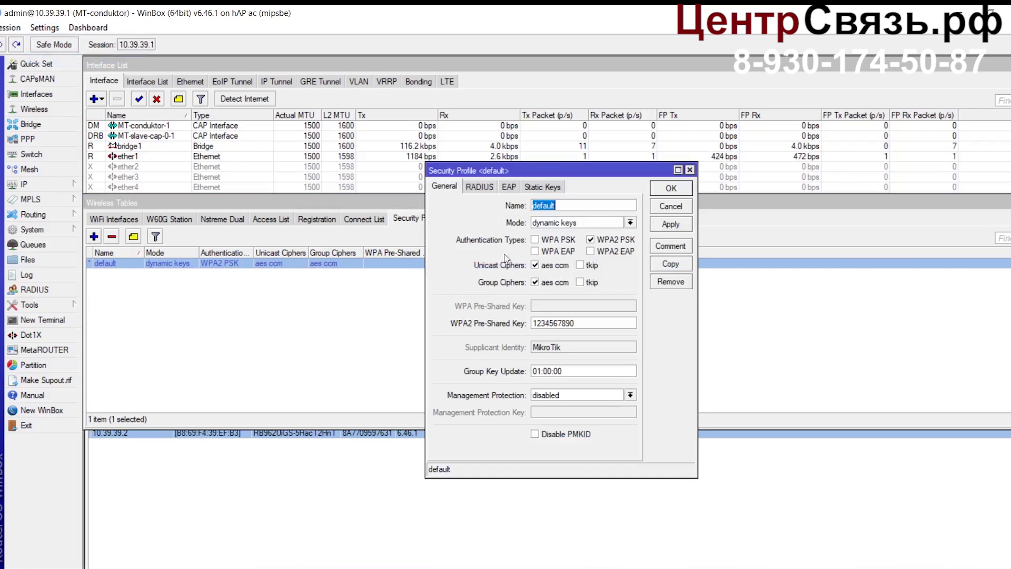
{"action": "left_click_drag", "start_coordinate": [543, 170], "coordinate": [669, 188]}
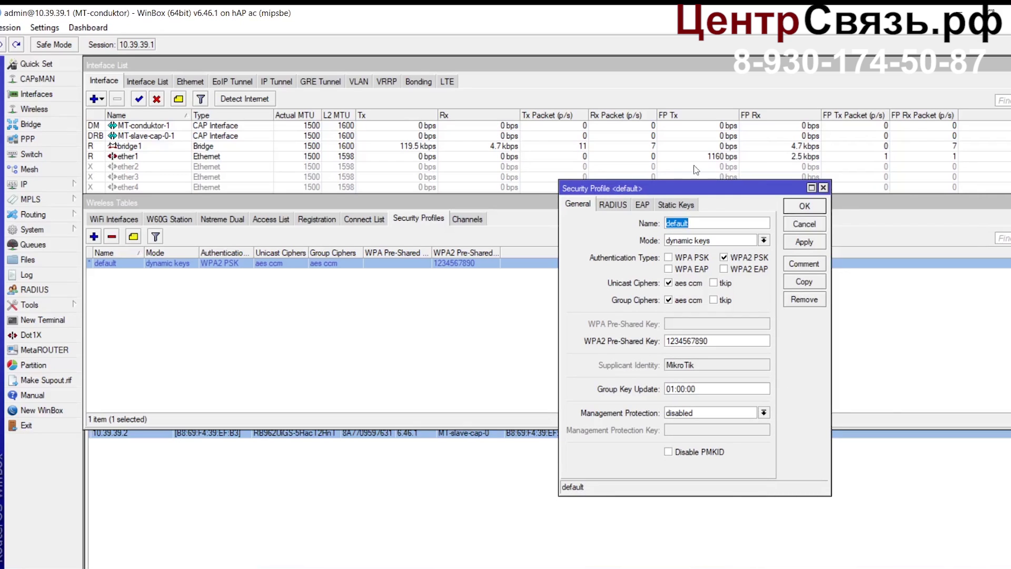
{"action": "left_click", "coordinate": [804, 224]}
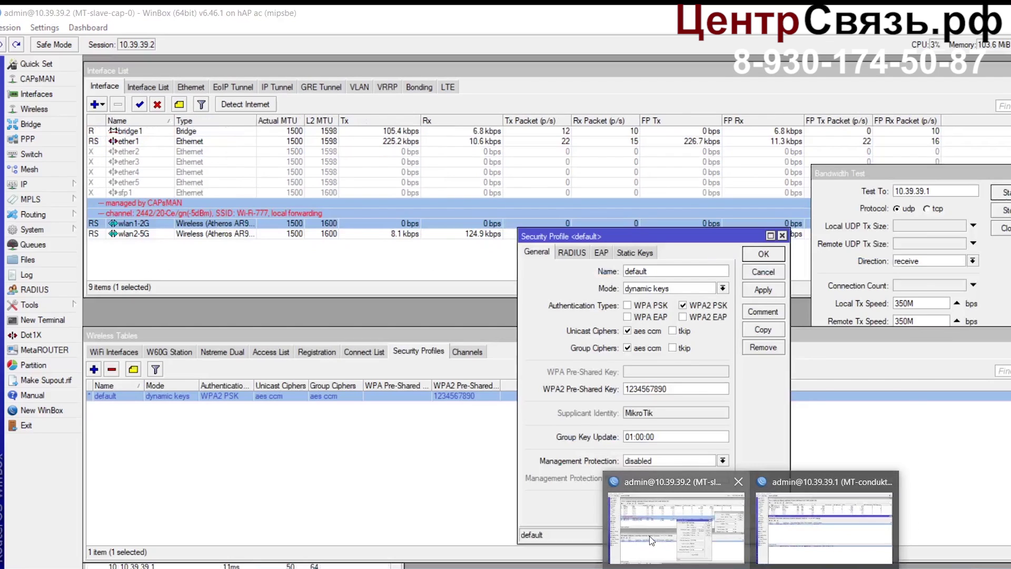
Step: Back on the 10.39.39.2 router, OK the default profile and open wlan2-5G from WiFi Interfaces
{"action": "left_click", "coordinate": [649, 536]}
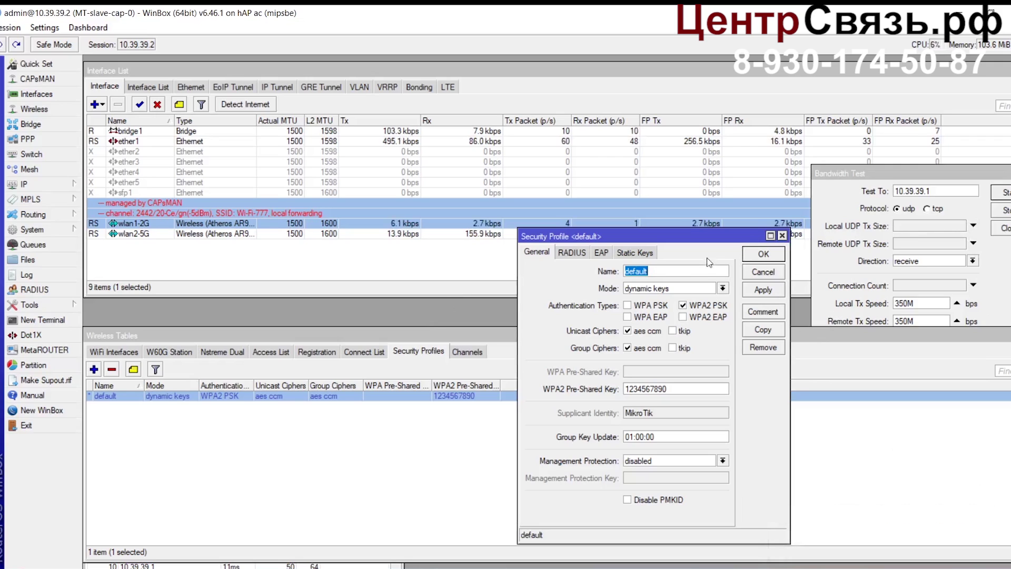
{"action": "left_click", "coordinate": [758, 256]}
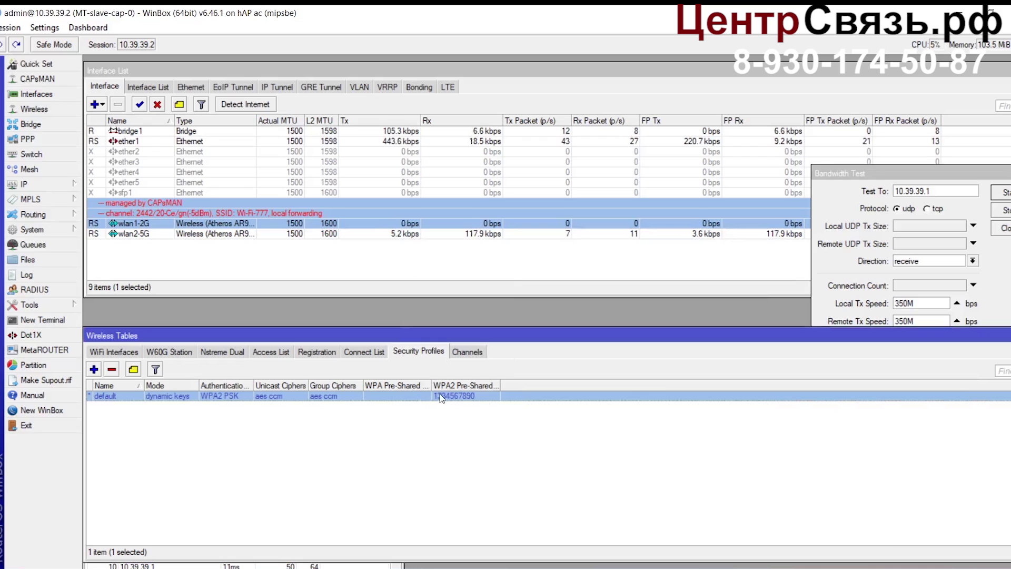
{"action": "left_click", "coordinate": [101, 354]}
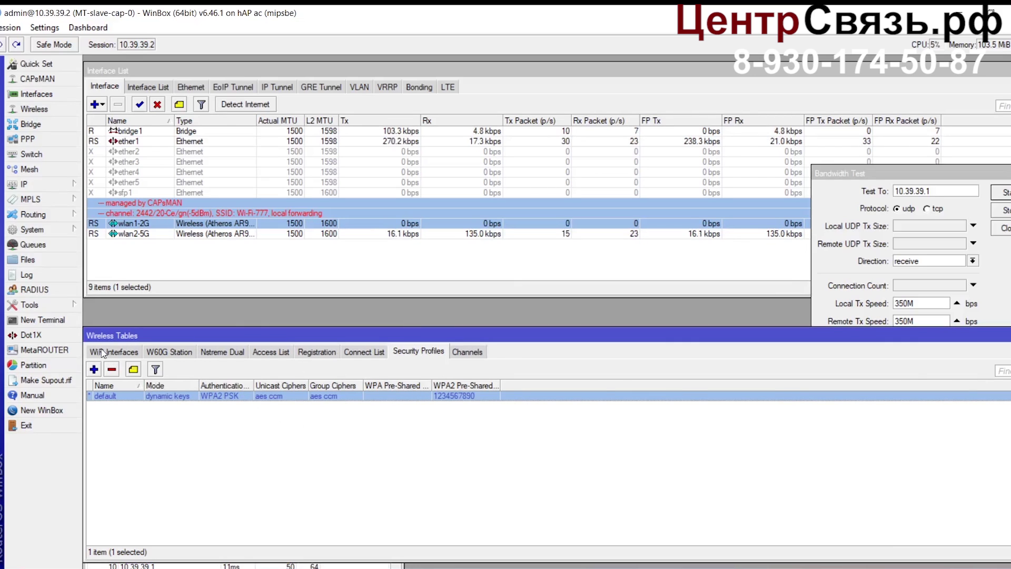
{"action": "double_click", "coordinate": [164, 429]}
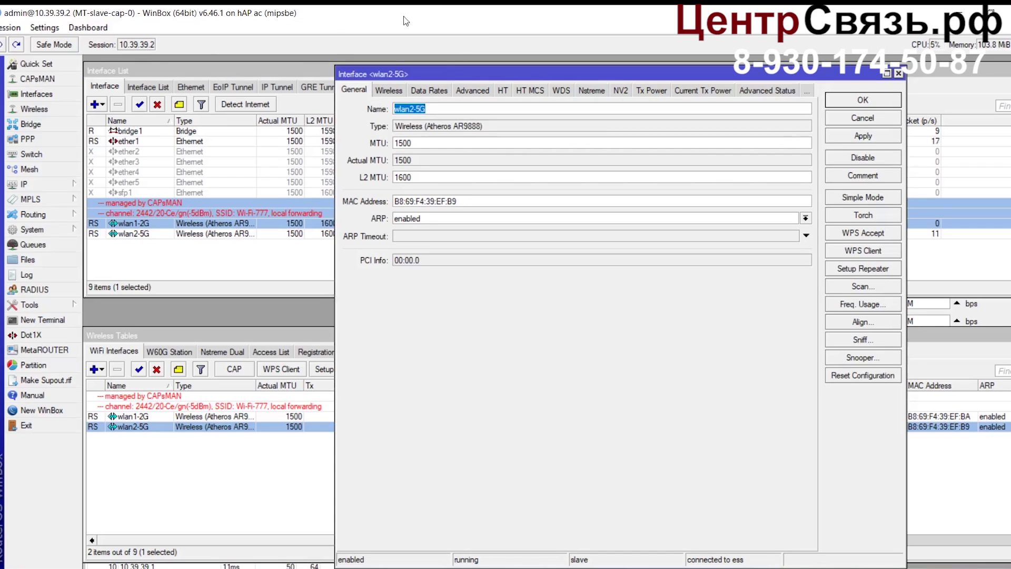
Step: Set wlan2-5G distance to indoors, keeping rts cts protection and ap and client mode noise immunity
{"action": "left_click", "coordinate": [395, 92]}
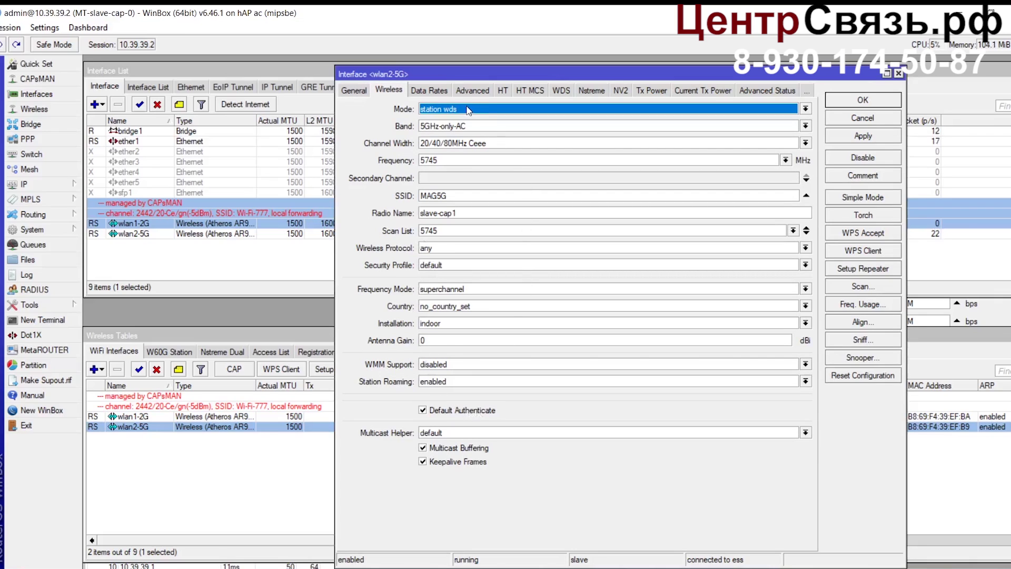
{"action": "left_click", "coordinate": [435, 91]}
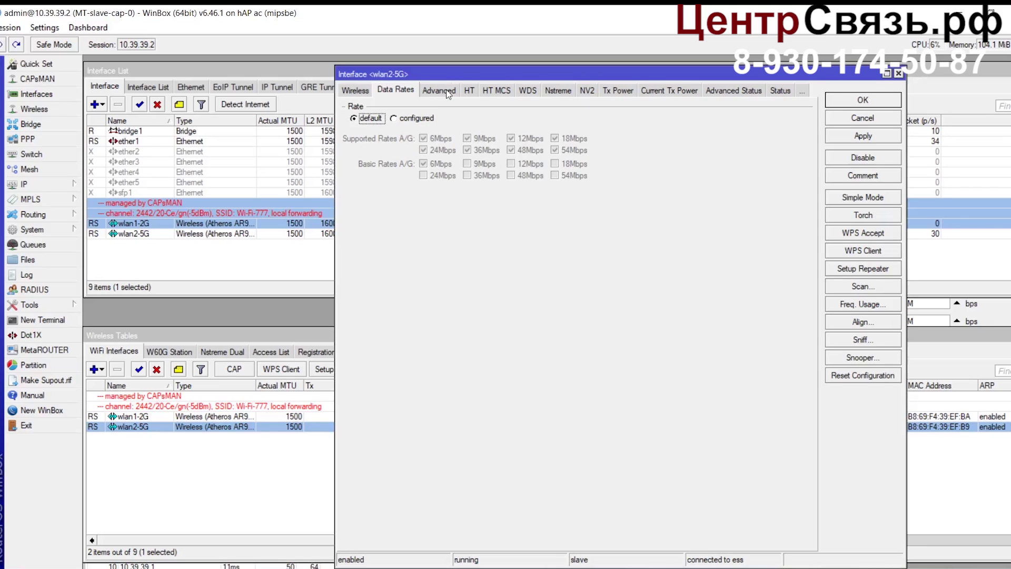
{"action": "left_click", "coordinate": [447, 91]}
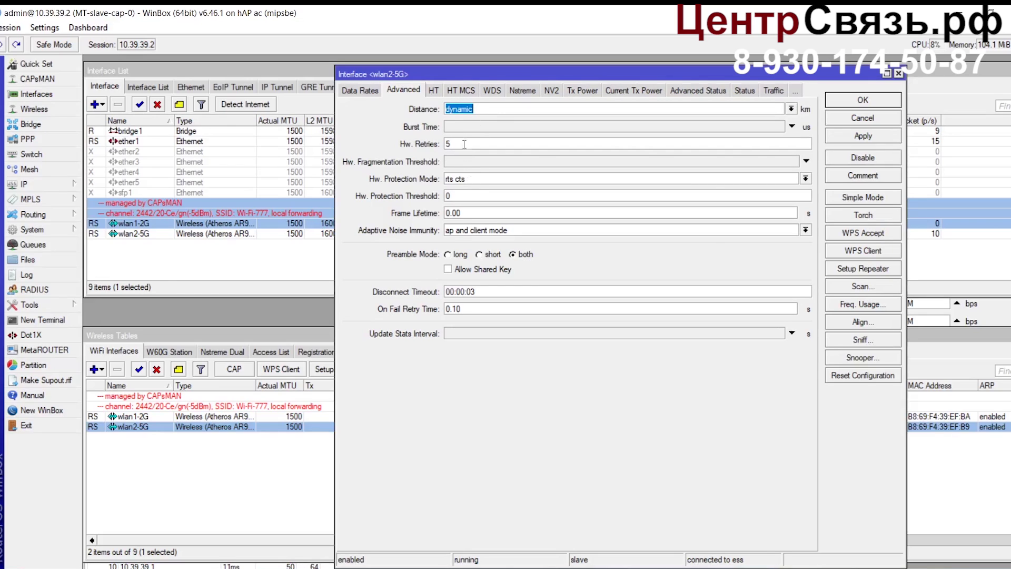
{"action": "left_click", "coordinate": [474, 109]}
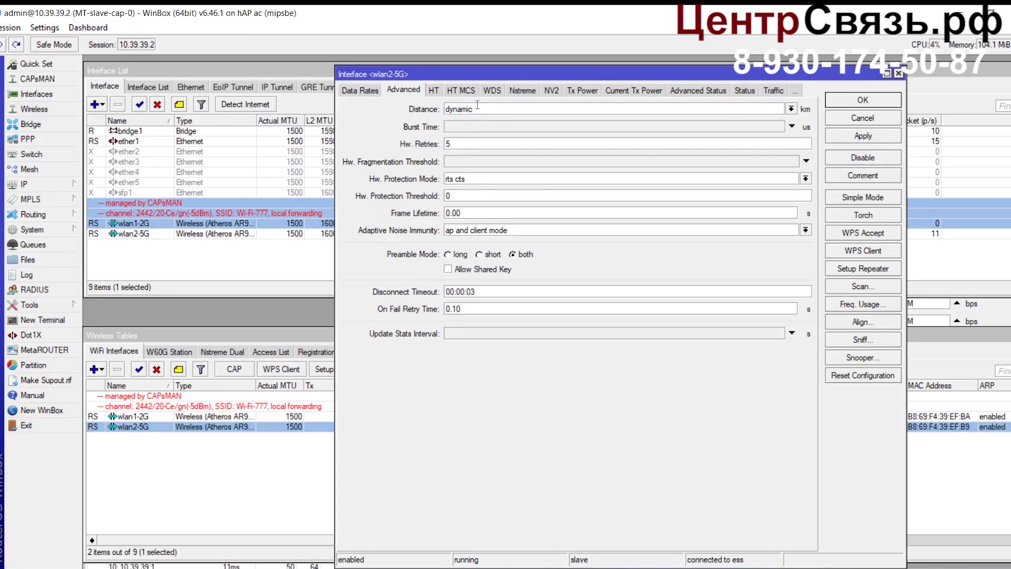
{"action": "left_click", "coordinate": [791, 109]}
{"action": "left_click", "coordinate": [750, 131]}
{"action": "left_click", "coordinate": [467, 180]}
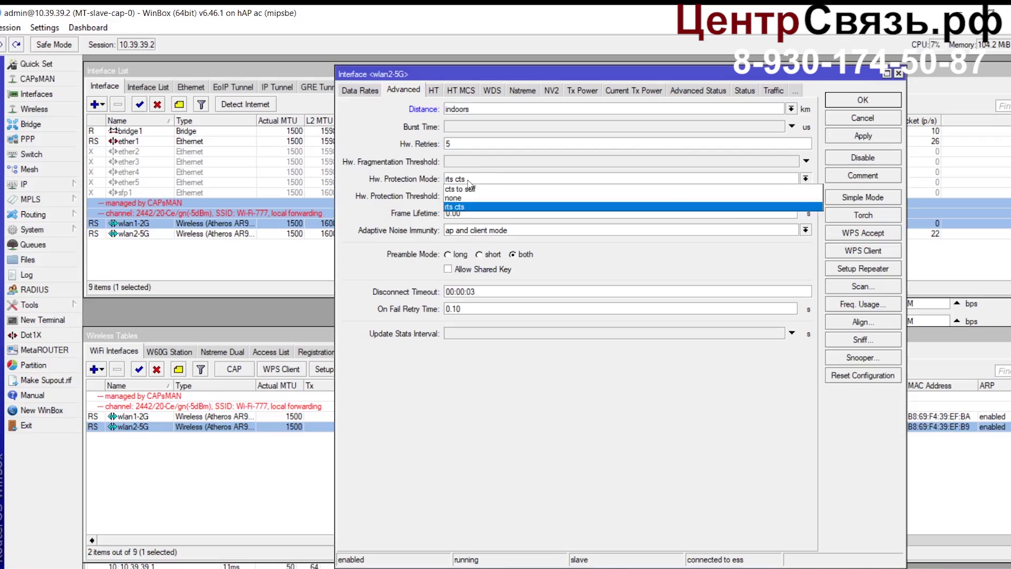
{"action": "left_click", "coordinate": [467, 180]}
{"action": "left_click", "coordinate": [513, 179]}
{"action": "left_click", "coordinate": [513, 179]}
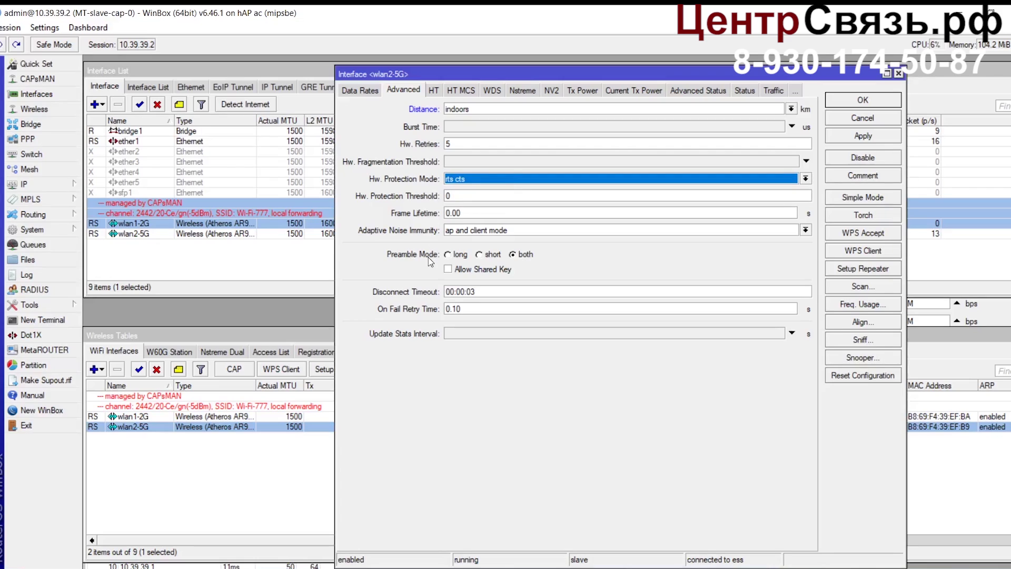
{"action": "left_click", "coordinate": [498, 229]}
{"action": "left_click", "coordinate": [497, 230]}
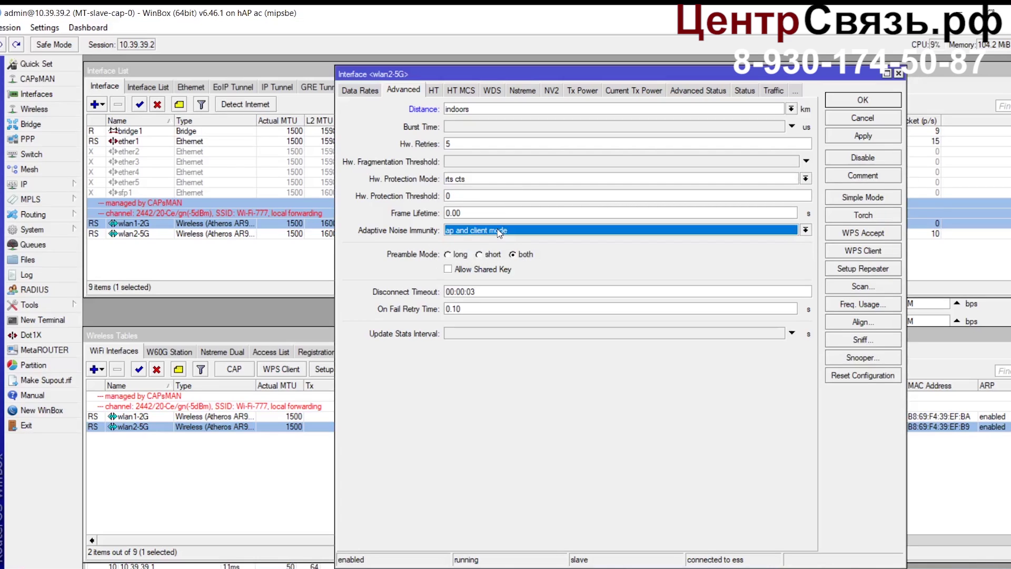
Step: Review the HT, WDS, Nstreme, NV2 and Tx Power tabs, then save with OK
{"action": "left_click", "coordinate": [439, 91]}
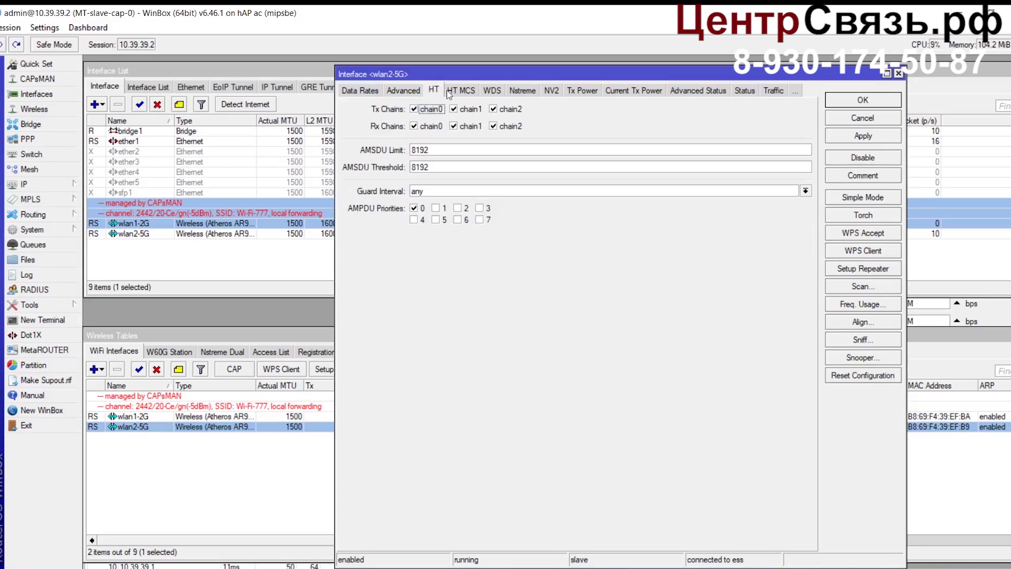
{"action": "left_click", "coordinate": [452, 92]}
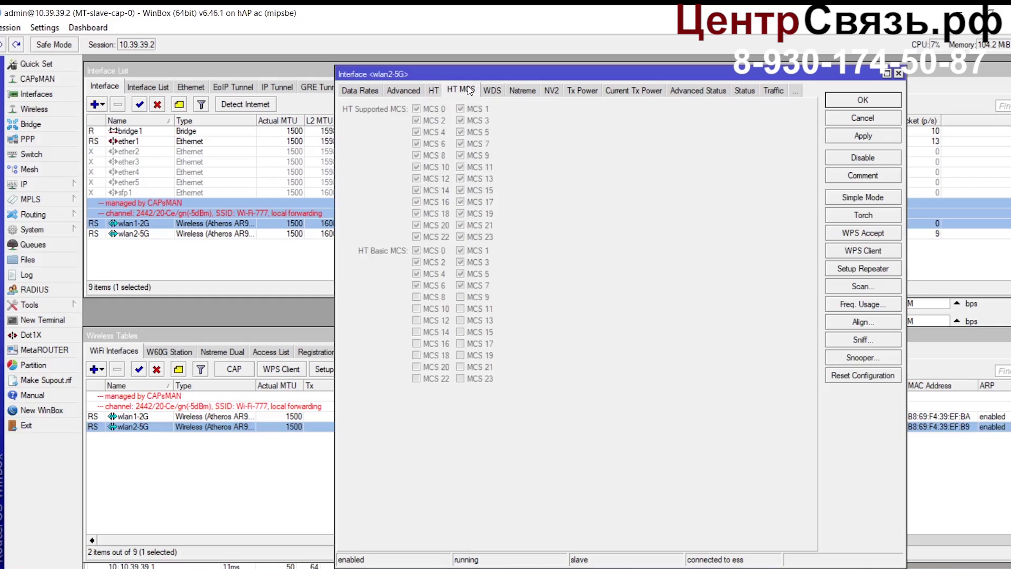
{"action": "left_click", "coordinate": [492, 90]}
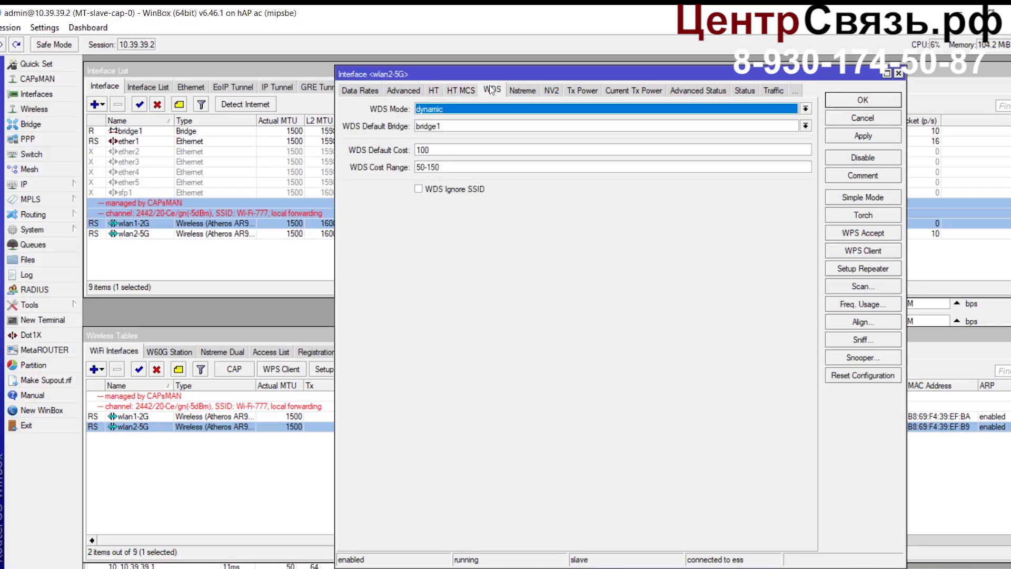
{"action": "left_click", "coordinate": [522, 90]}
{"action": "left_click", "coordinate": [549, 91]}
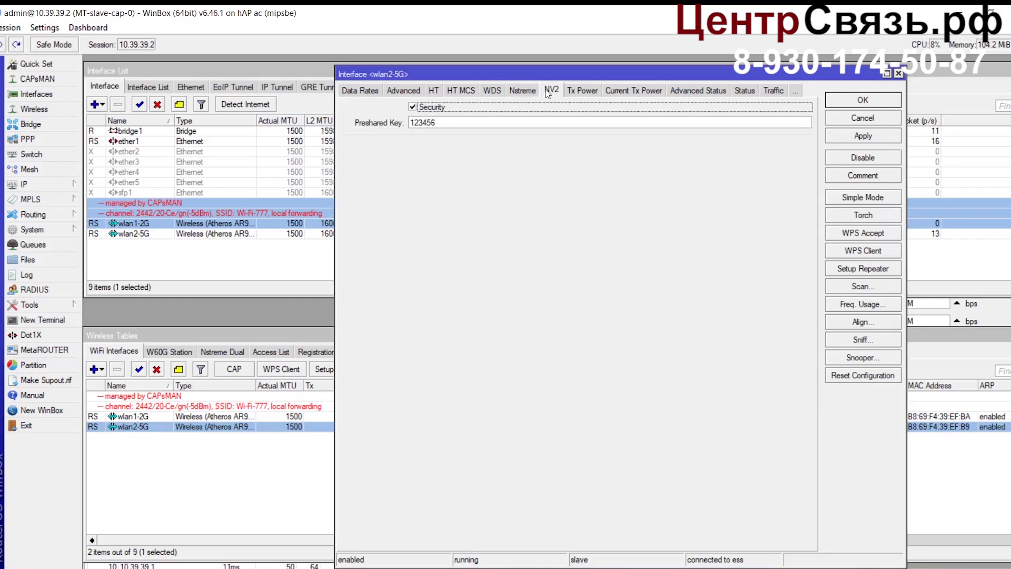
{"action": "left_click", "coordinate": [583, 90]}
{"action": "left_click", "coordinate": [628, 91]}
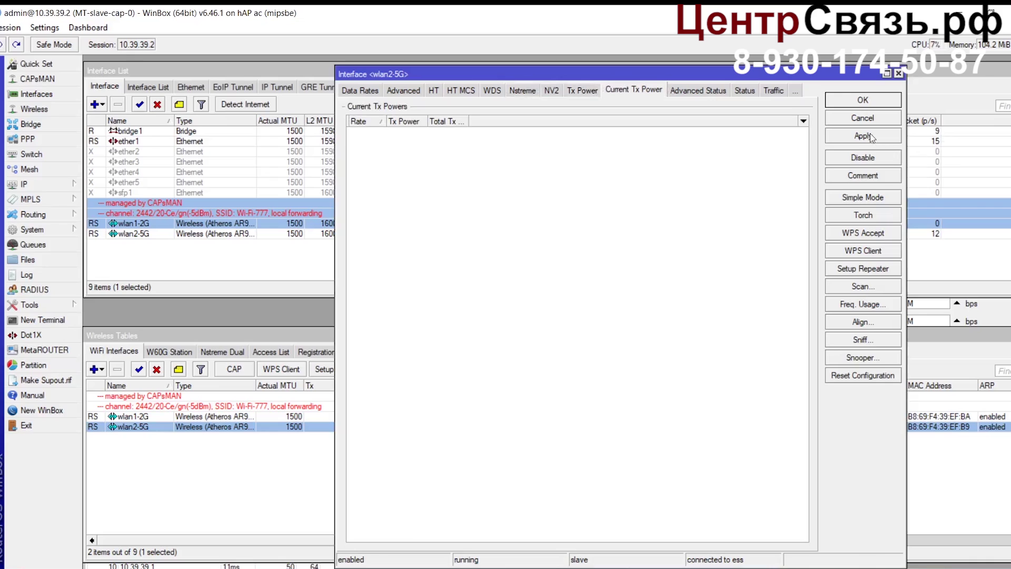
{"action": "left_click", "coordinate": [879, 105]}
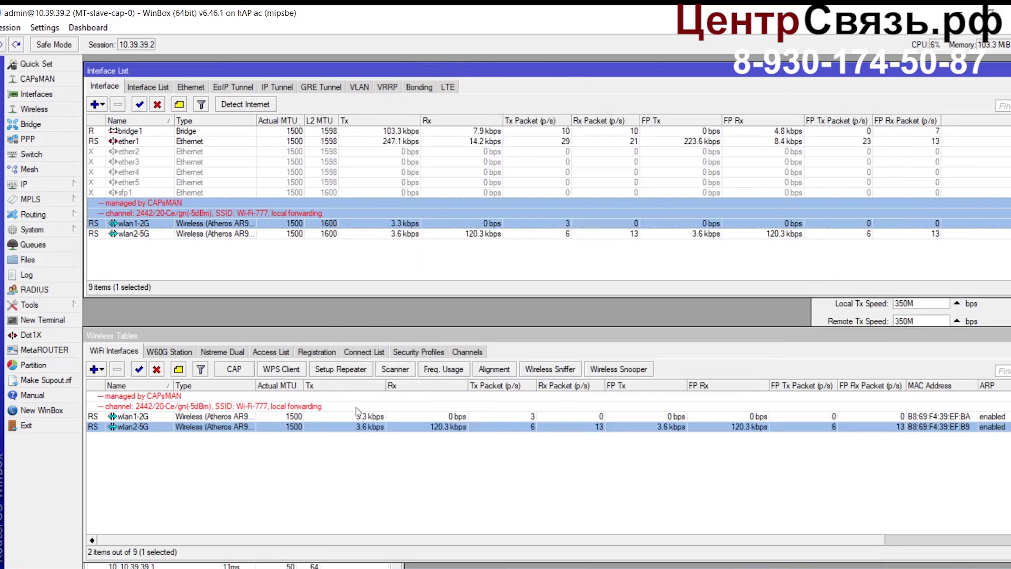
Step: Check the slave's wlan2-5G nv2 link status, then switch to the 10.39.39.1 session
{"action": "left_click", "coordinate": [250, 430]}
{"action": "double_click", "coordinate": [250, 430]}
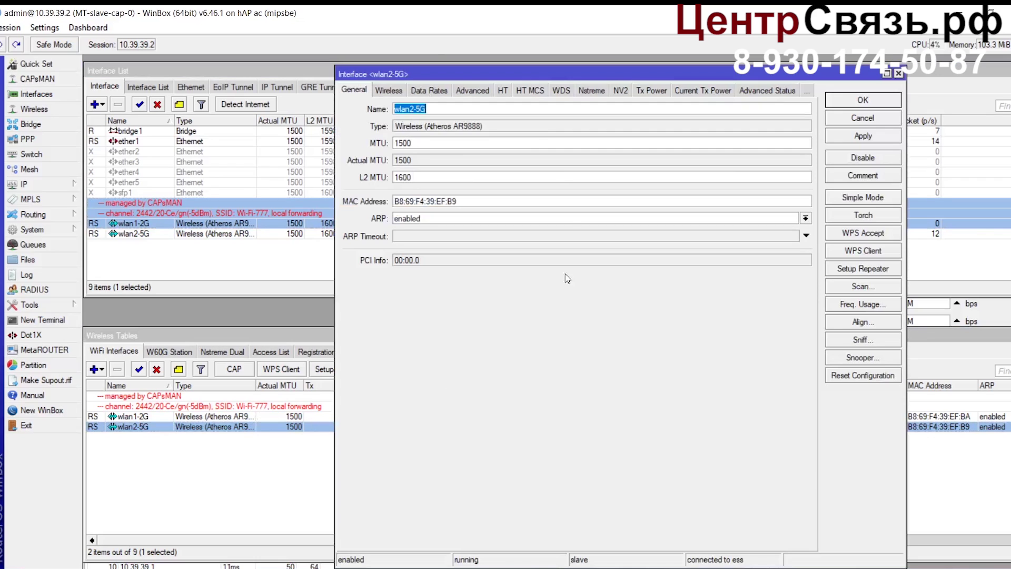
{"action": "left_click", "coordinate": [793, 93]}
{"action": "left_click", "coordinate": [751, 93]}
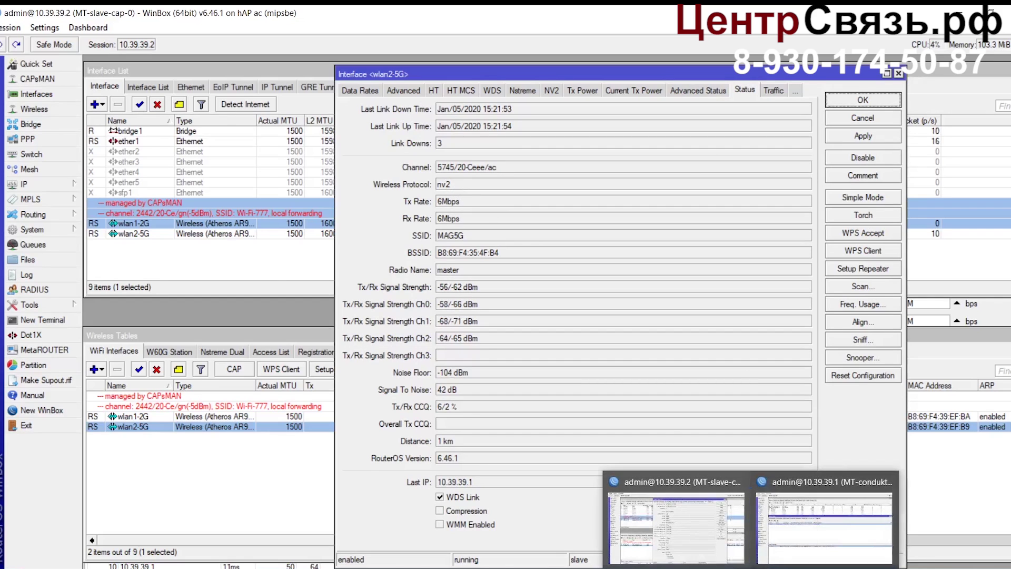
{"action": "left_click", "coordinate": [809, 549]}
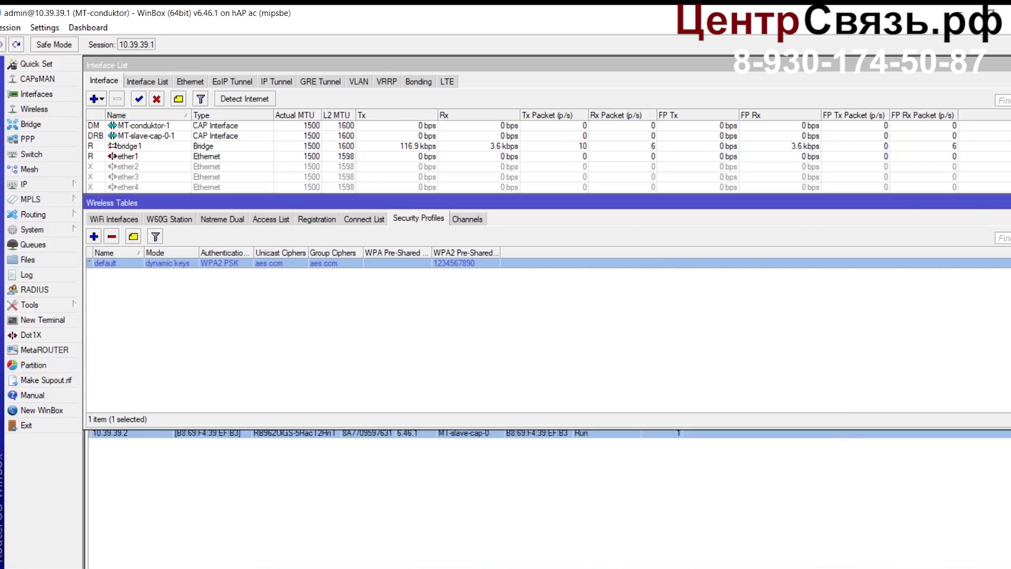
Step: Reopen Wireless Tables and open the master's wlan2-5G from the WiFi Interfaces list
{"action": "left_click", "coordinate": [1005, 202]}
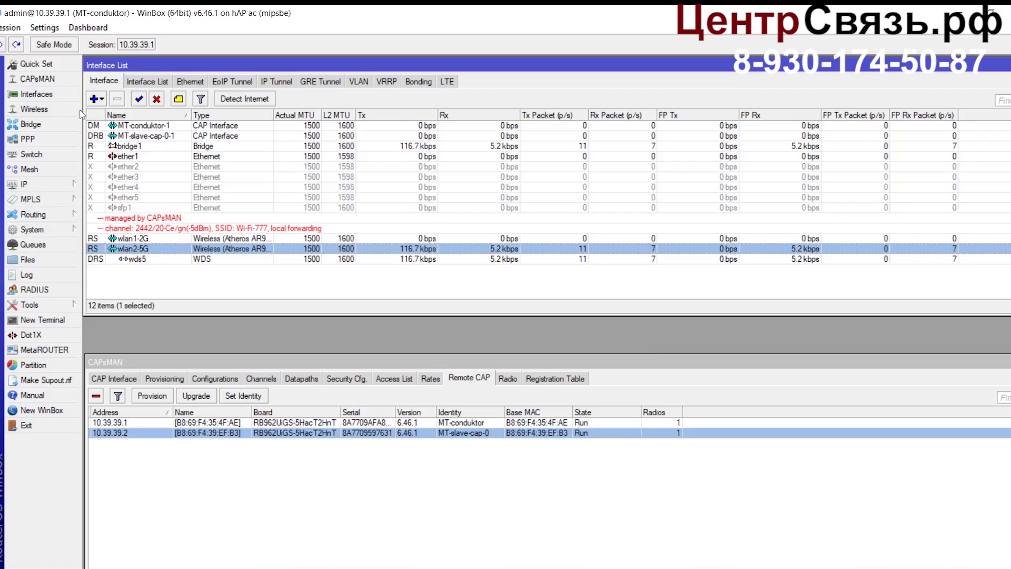
{"action": "left_click", "coordinate": [33, 109]}
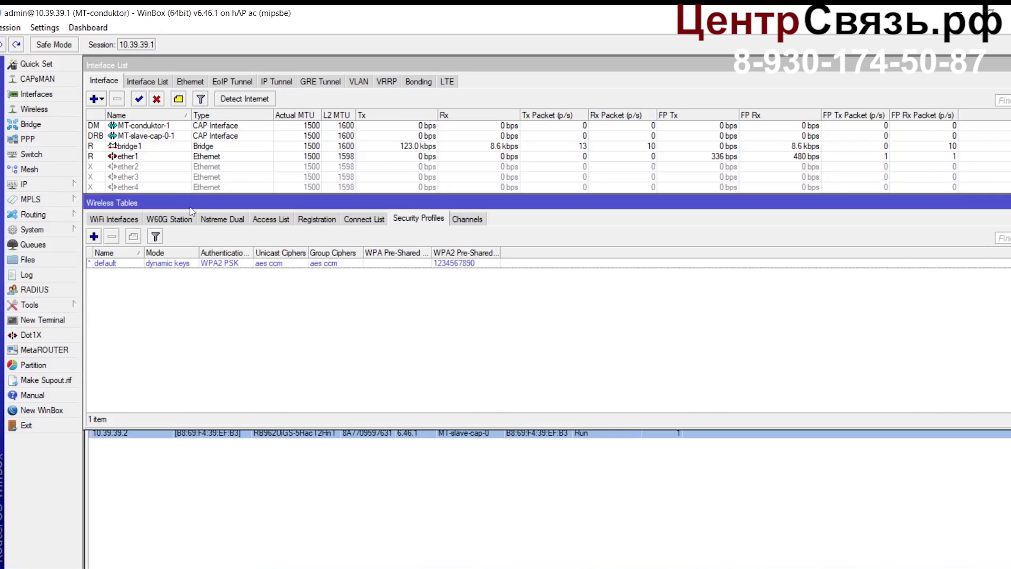
{"action": "left_click_drag", "start_coordinate": [190, 207], "coordinate": [315, 197]}
{"action": "left_click", "coordinate": [246, 207]}
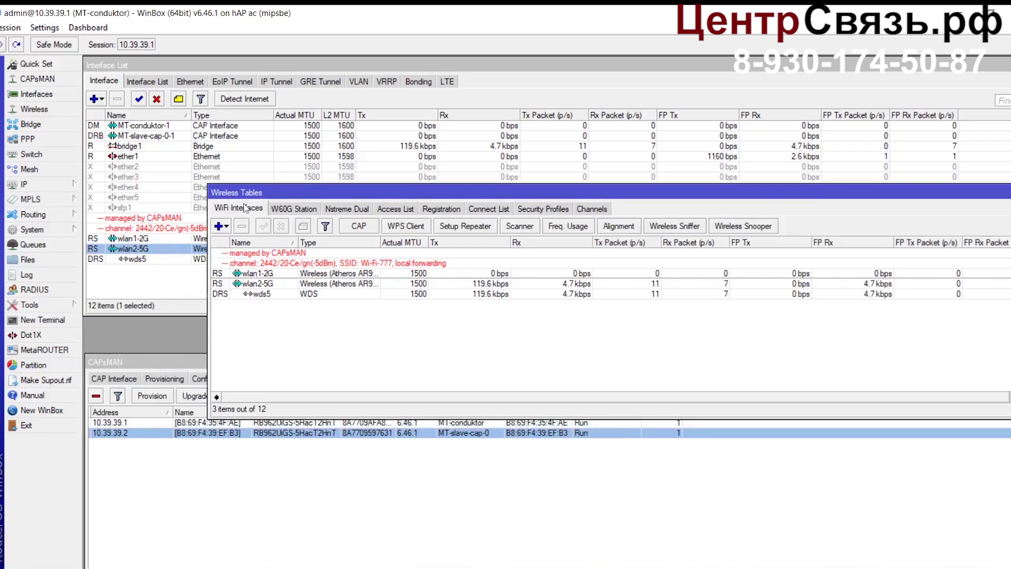
{"action": "left_click_drag", "start_coordinate": [296, 195], "coordinate": [501, 119]}
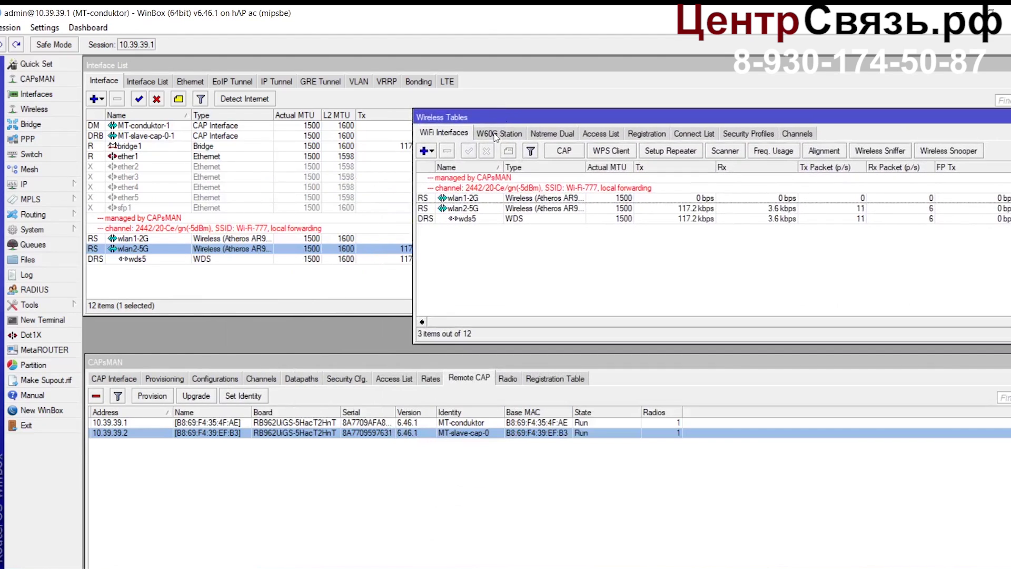
{"action": "double_click", "coordinate": [471, 212]}
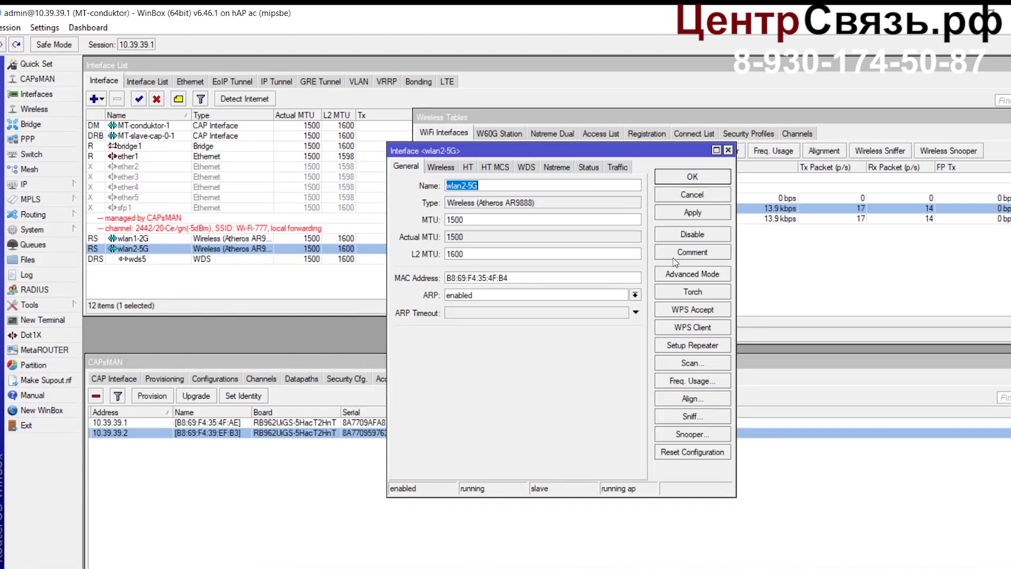
Step: Switch wlan2-5G to Advanced Mode, widen the dialog, and set Wireless Protocol to 802.11
{"action": "left_click", "coordinate": [693, 274]}
{"action": "left_click_drag", "start_coordinate": [737, 252], "coordinate": [931, 257]}
{"action": "left_click", "coordinate": [440, 98]}
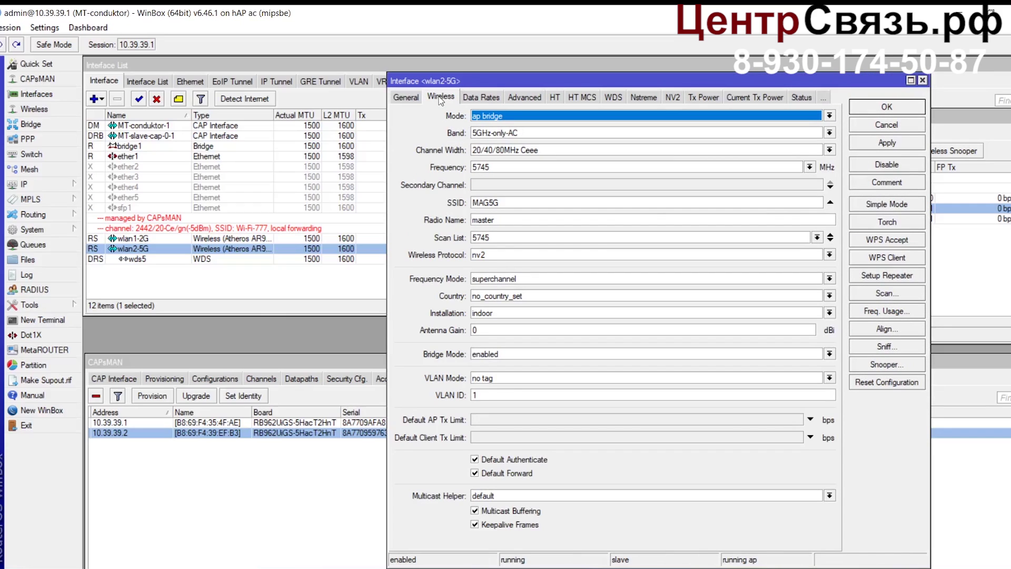
{"action": "left_click", "coordinate": [502, 257]}
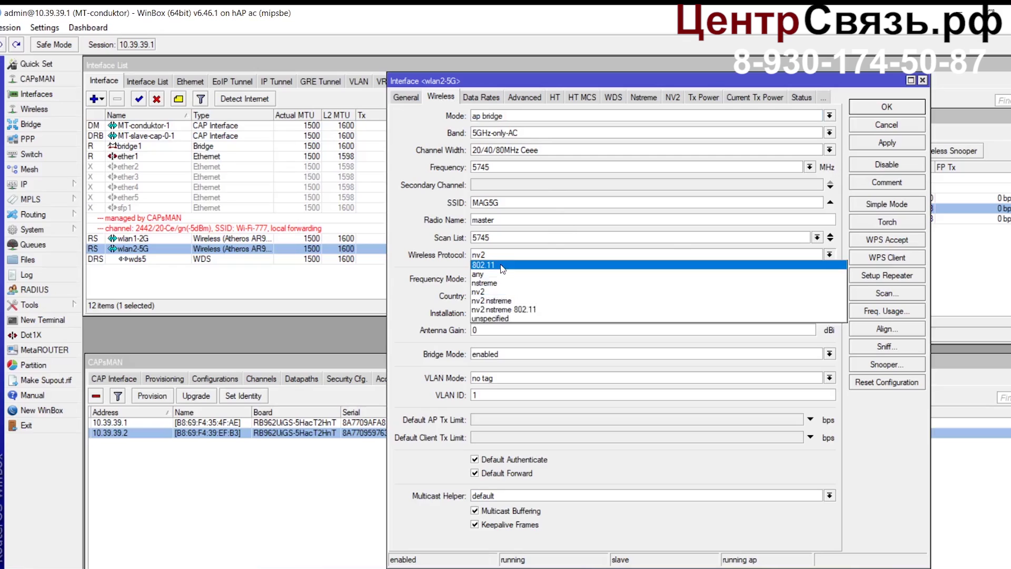
{"action": "left_click", "coordinate": [502, 265]}
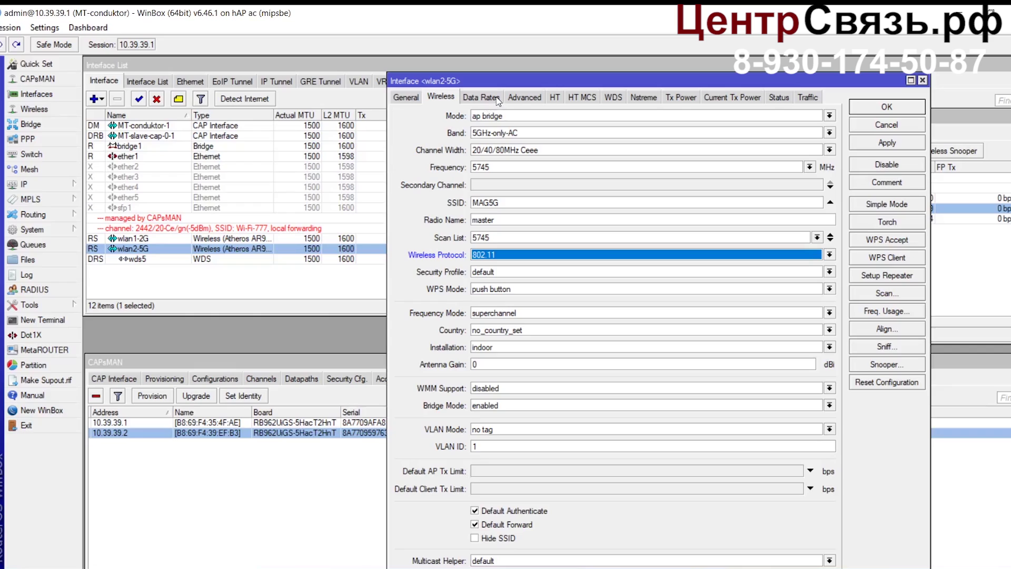
{"action": "left_click", "coordinate": [502, 257]}
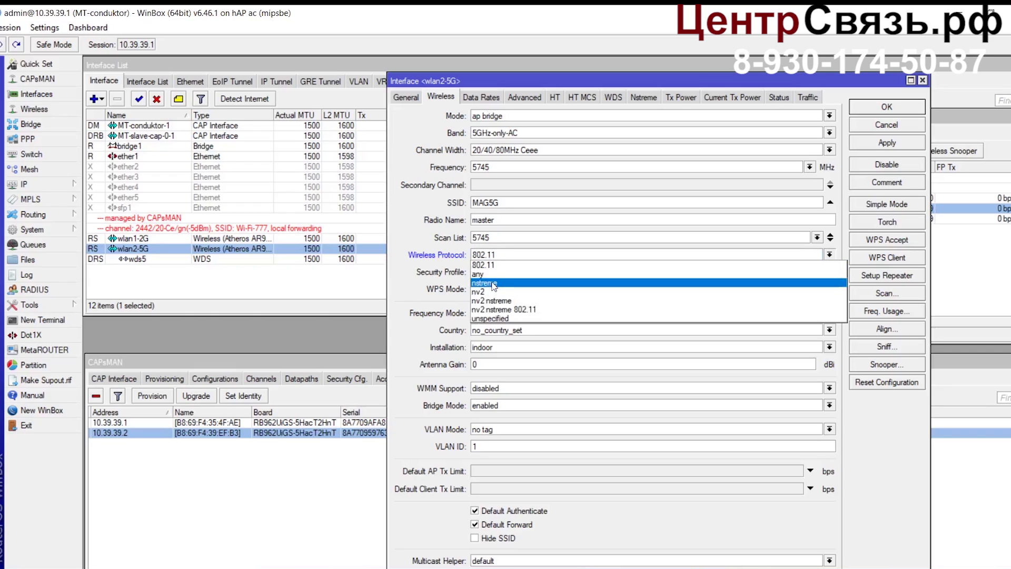
{"action": "left_click", "coordinate": [498, 265]}
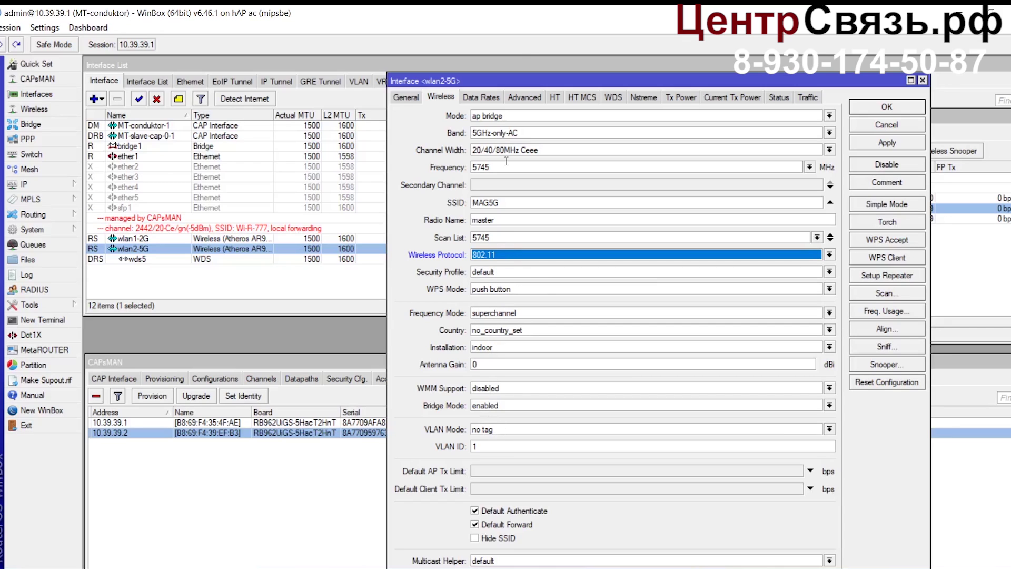
{"action": "left_click", "coordinate": [496, 97]}
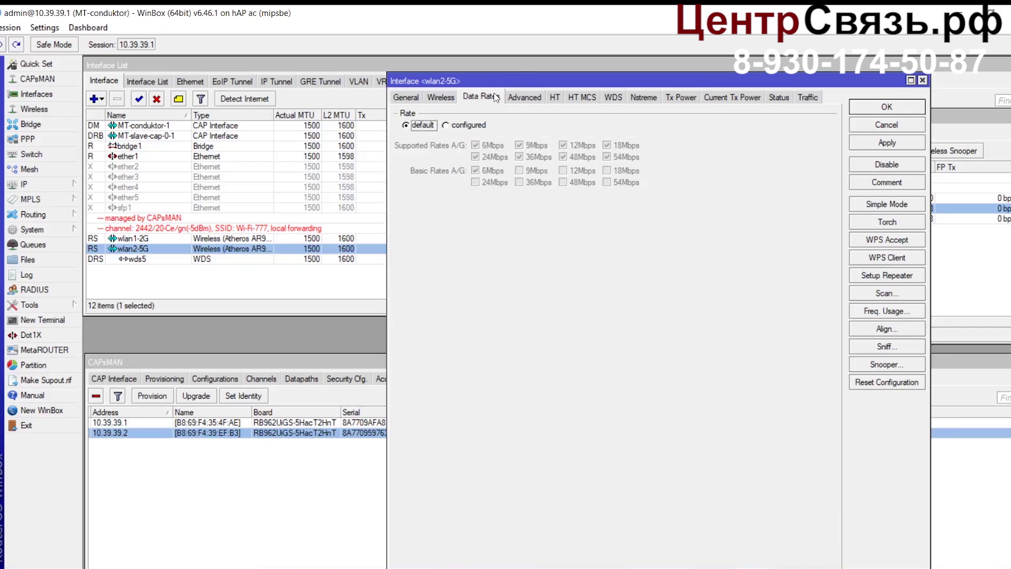
Step: Set the master's wlan2-5G distance to indoors and hardware protection mode to rts cts
{"action": "left_click", "coordinate": [539, 102]}
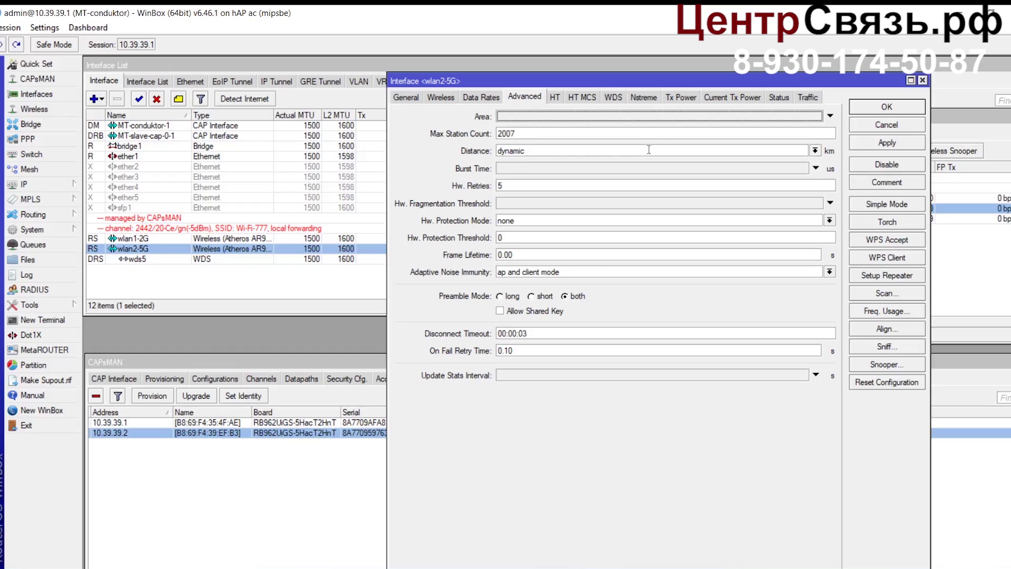
{"action": "left_click", "coordinate": [815, 151]}
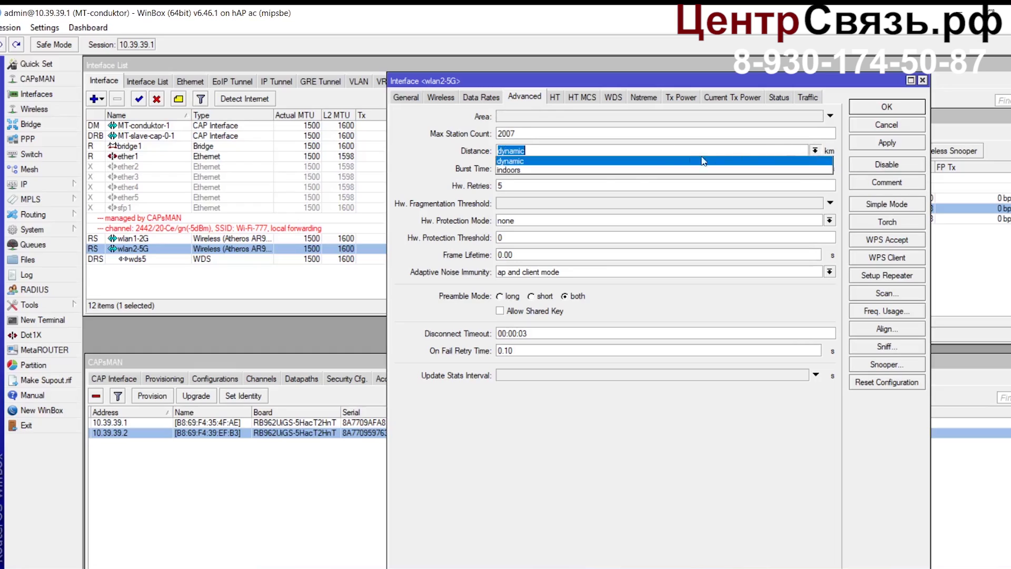
{"action": "left_click", "coordinate": [577, 168]}
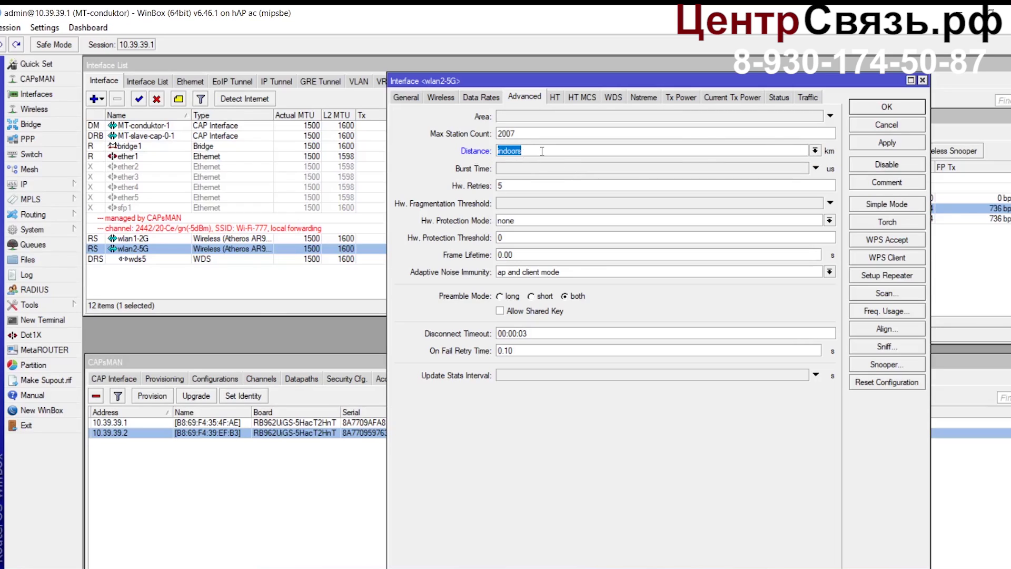
{"action": "left_click", "coordinate": [511, 224]}
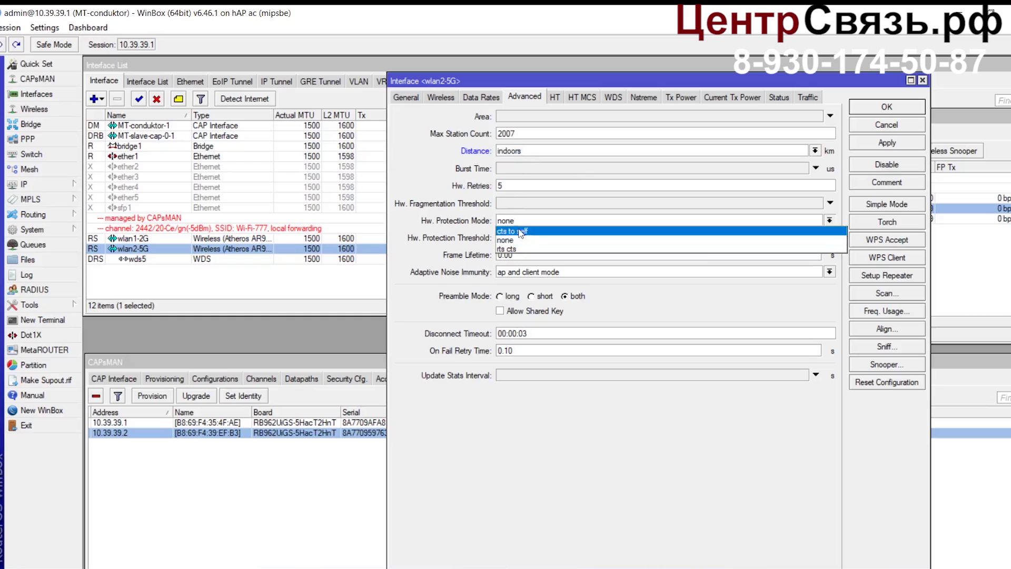
{"action": "left_click", "coordinate": [524, 250]}
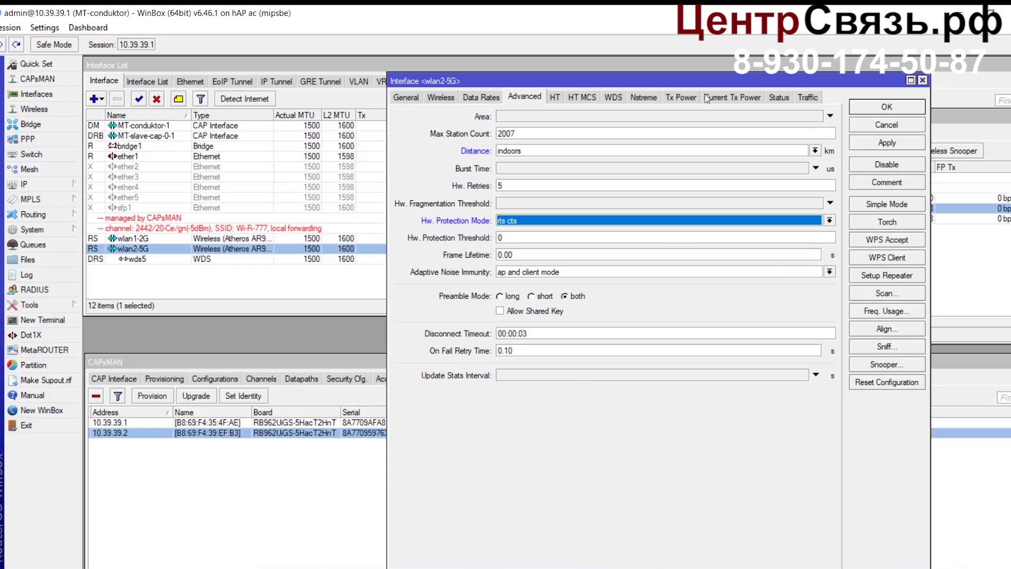
Step: Review the HT, WDS, Nstreme and Tx Power tabs, then apply the advanced changes
{"action": "left_click", "coordinate": [554, 98]}
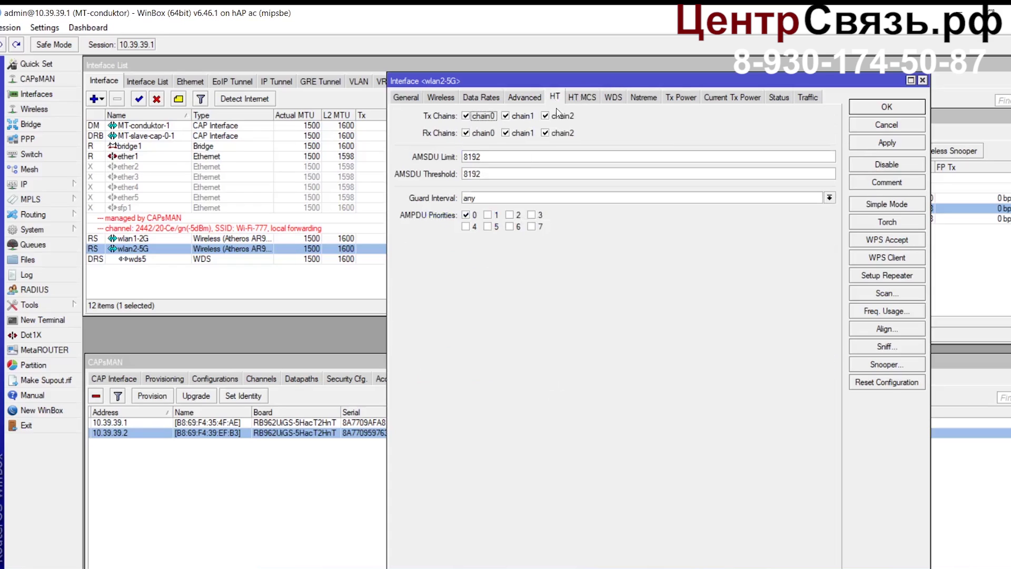
{"action": "left_click", "coordinate": [584, 101]}
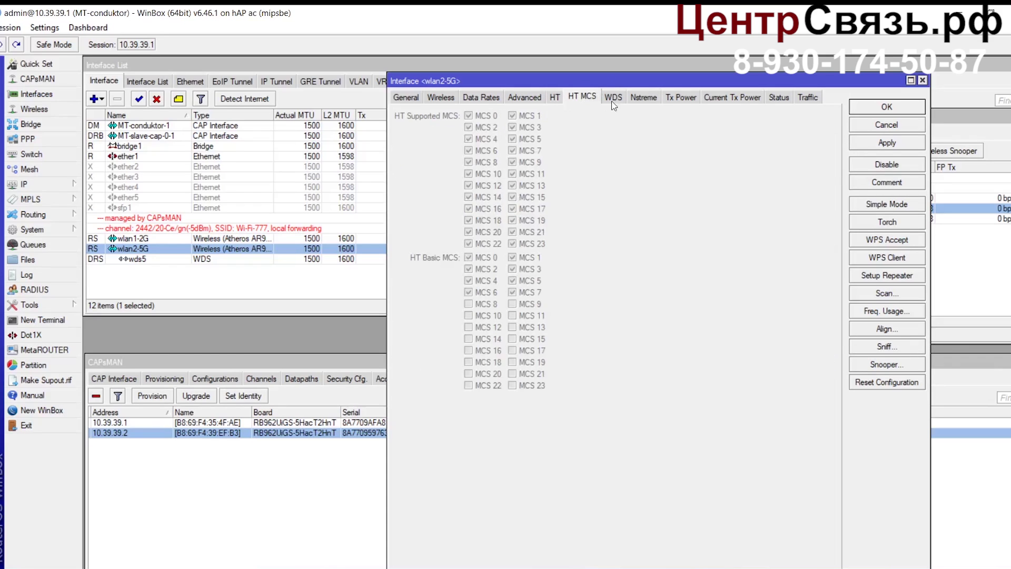
{"action": "left_click", "coordinate": [613, 99]}
{"action": "left_click", "coordinate": [644, 98]}
{"action": "left_click", "coordinate": [683, 99]}
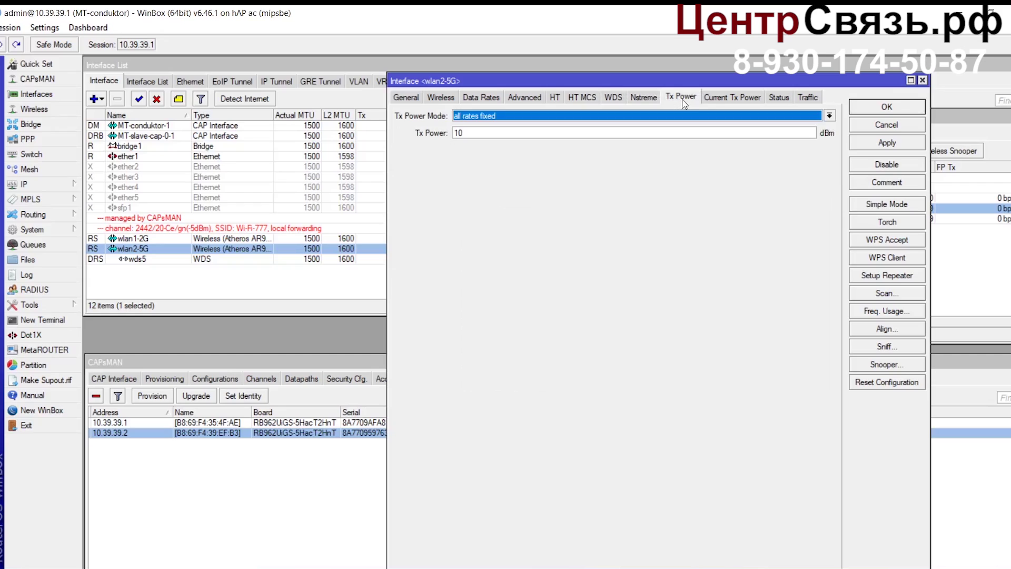
{"action": "left_click", "coordinate": [707, 99]}
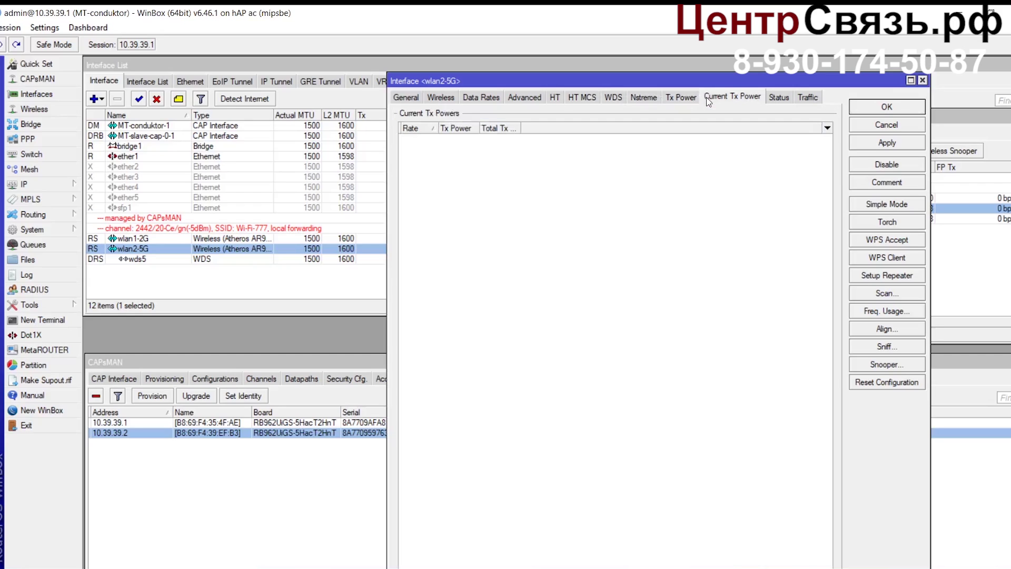
{"action": "left_click", "coordinate": [525, 98]}
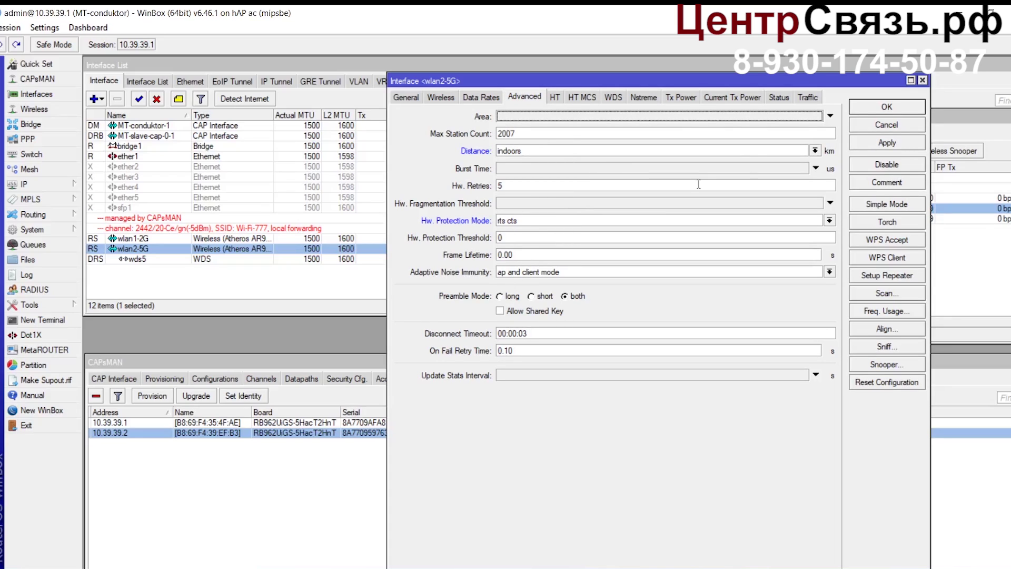
{"action": "left_click", "coordinate": [899, 145]}
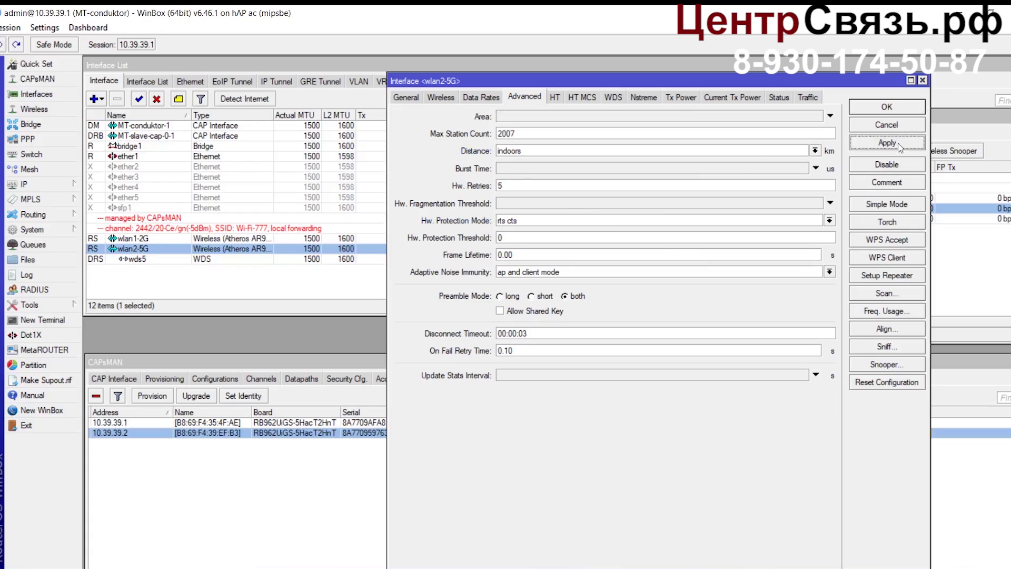
Step: On the 10.39.39.2 router, enable WMM Support on wlan2-5G and apply it
{"action": "mouse_move", "coordinate": [685, 568]}
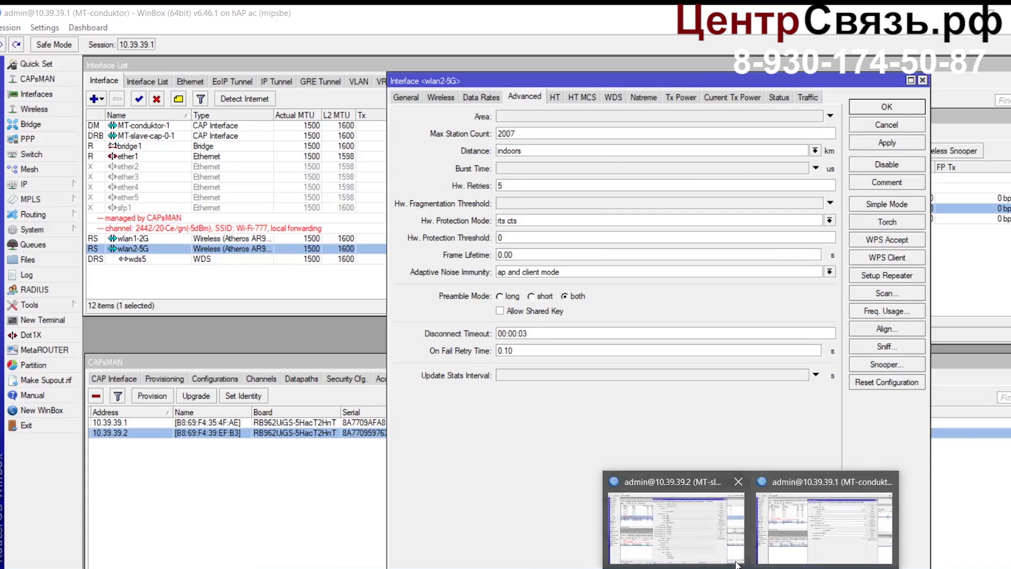
{"action": "left_click", "coordinate": [695, 537]}
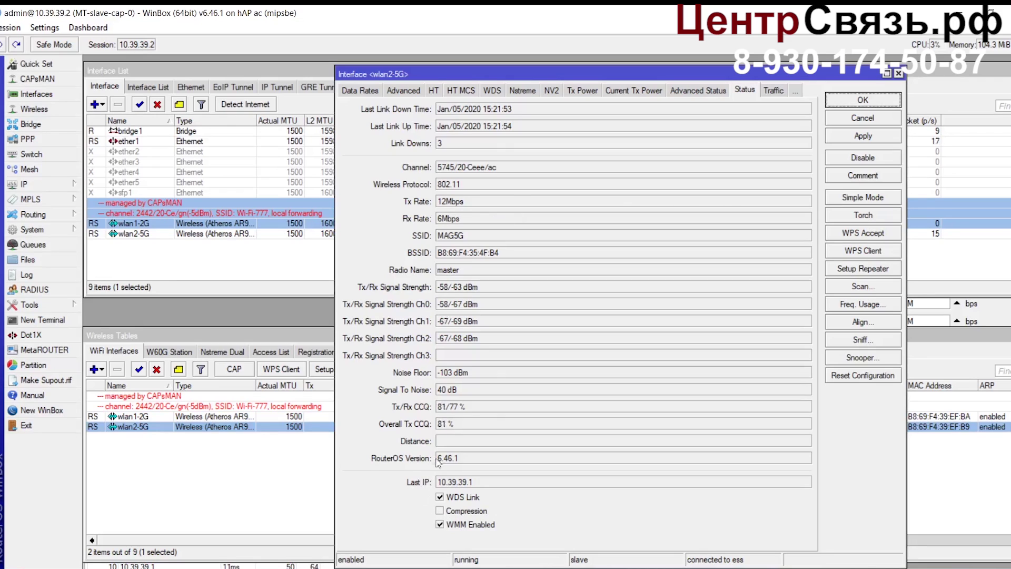
{"action": "left_click", "coordinate": [403, 90]}
{"action": "left_click", "coordinate": [375, 93]}
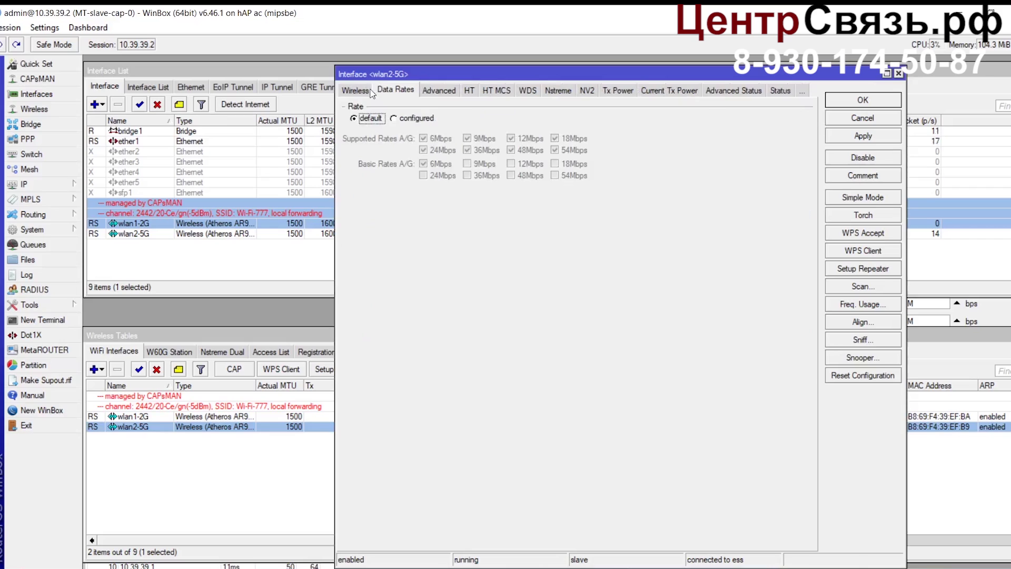
{"action": "left_click", "coordinate": [358, 93]}
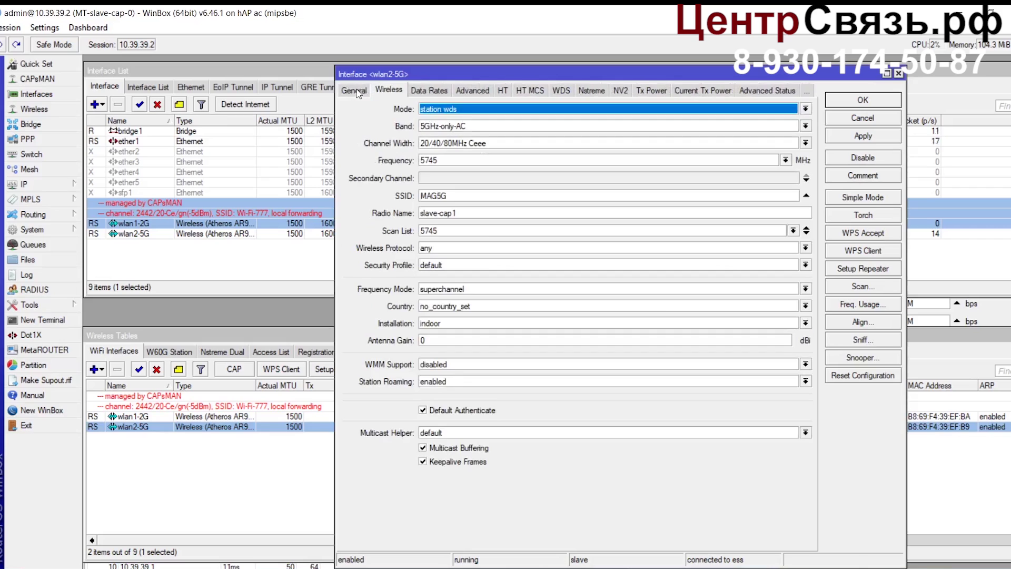
{"action": "left_click", "coordinate": [444, 366]}
{"action": "left_click", "coordinate": [437, 381]}
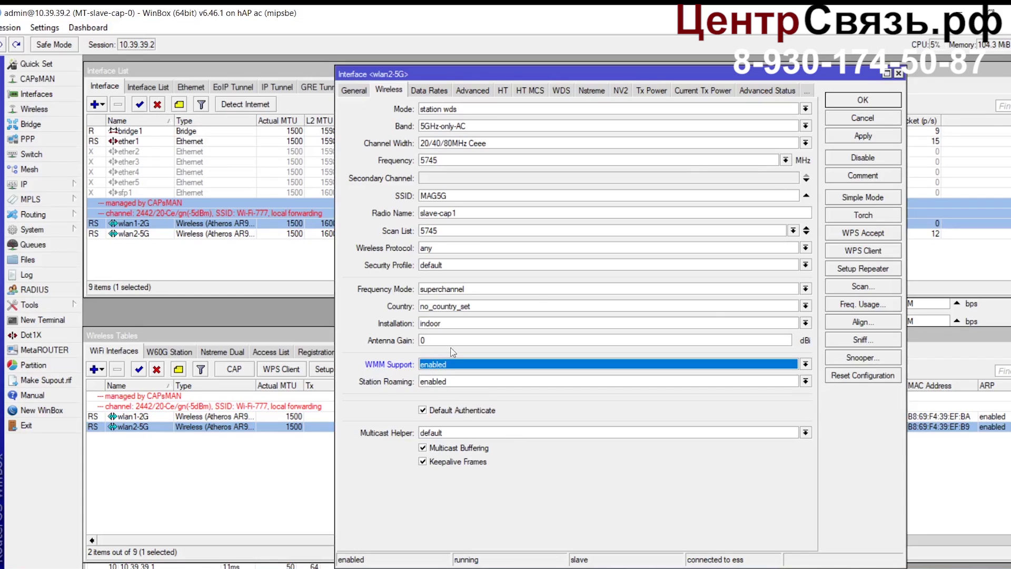
{"action": "left_click", "coordinate": [854, 136]}
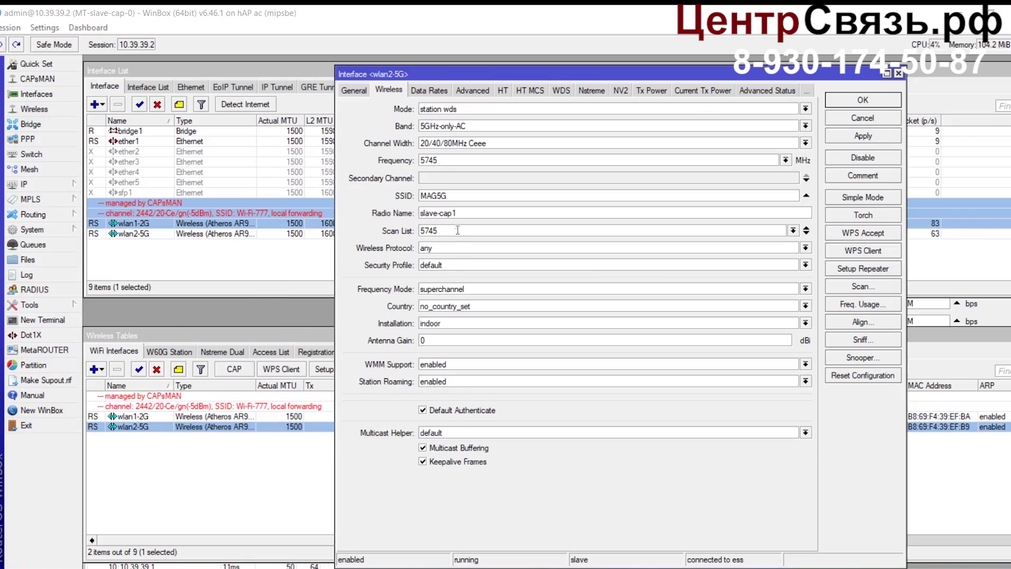
Step: Check the 802.11 link to master on 5745/20-Ceee/ac at -56/-63 dBm
{"action": "left_click", "coordinate": [354, 91]}
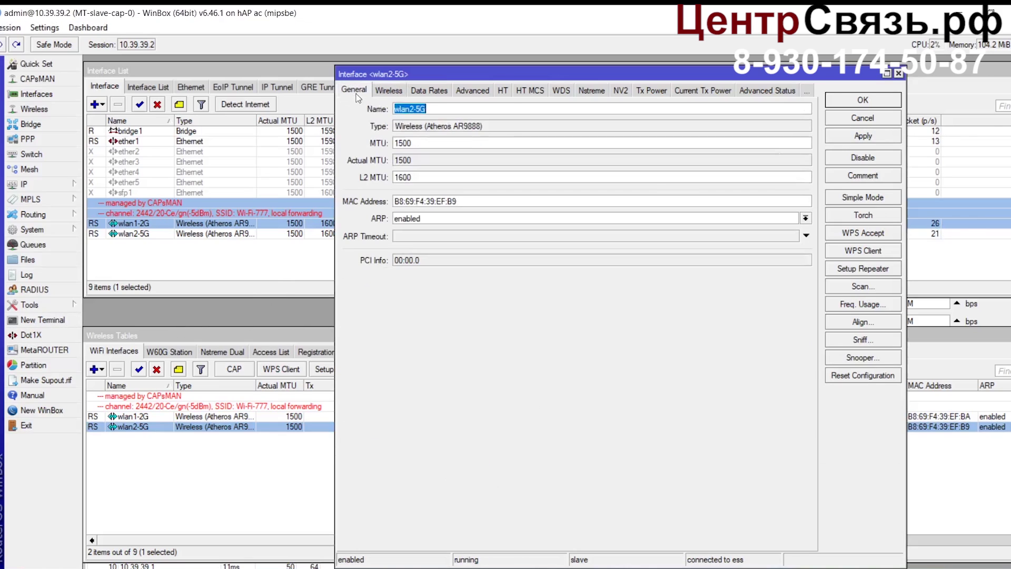
{"action": "left_click", "coordinate": [386, 91]}
{"action": "left_click", "coordinate": [766, 96]}
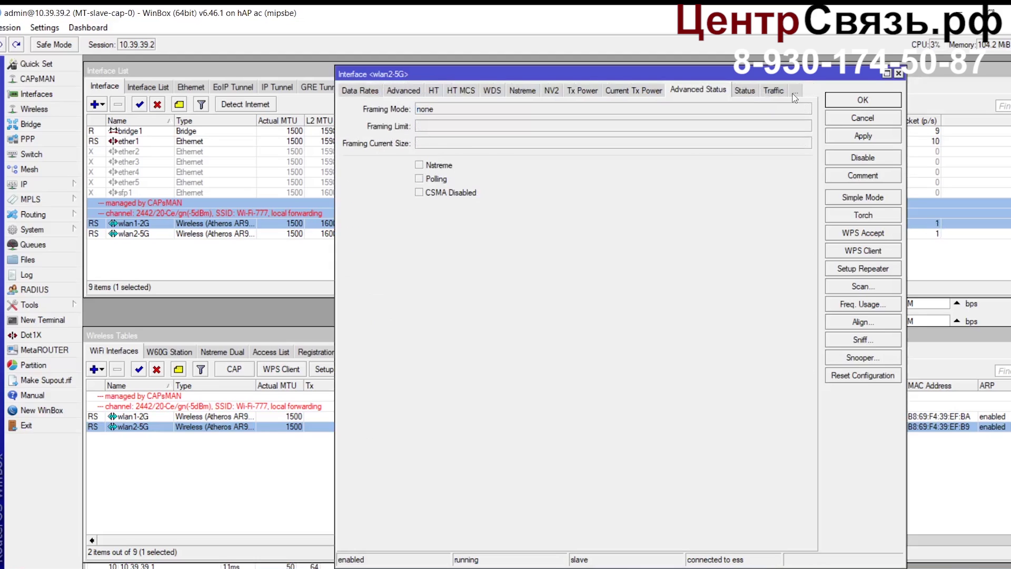
{"action": "left_click", "coordinate": [744, 92]}
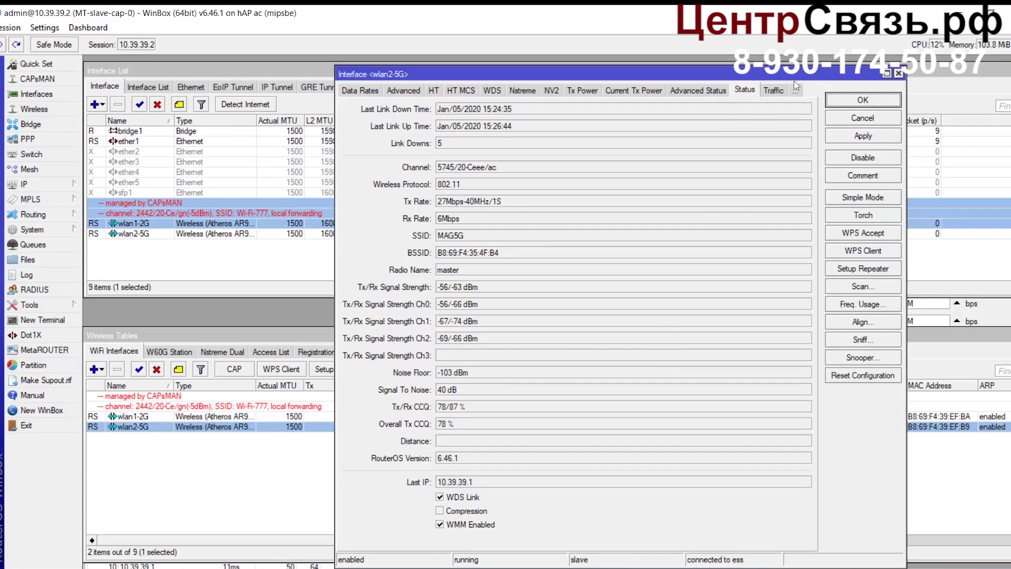
{"action": "left_click", "coordinate": [1004, 317]}
Step: Place the Bandwidth Test window beside the wlan2-5G interface status and traffic counters
{"action": "left_click_drag", "start_coordinate": [631, 74], "coordinate": [764, 248]}
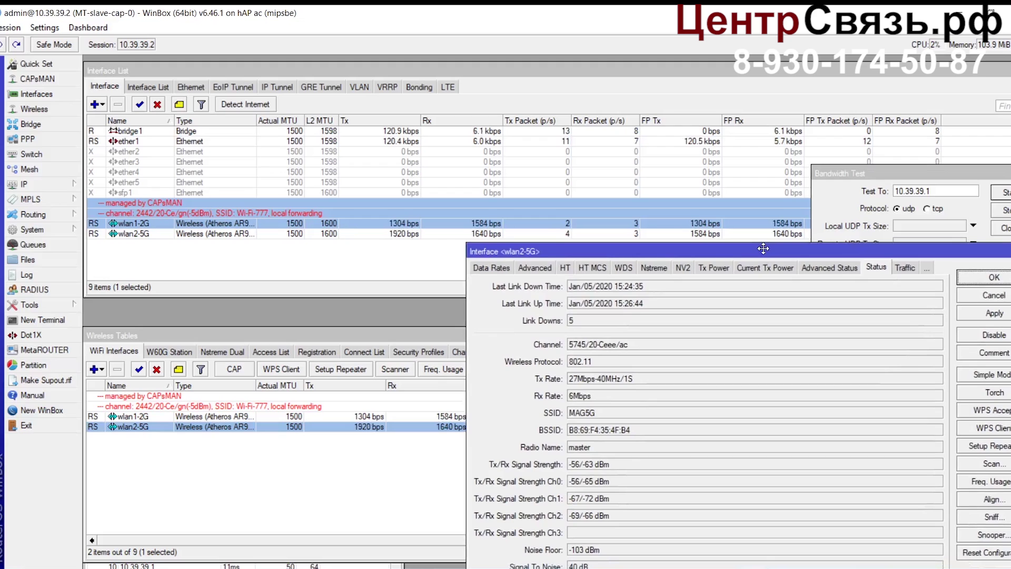
{"action": "left_click", "coordinate": [950, 173]}
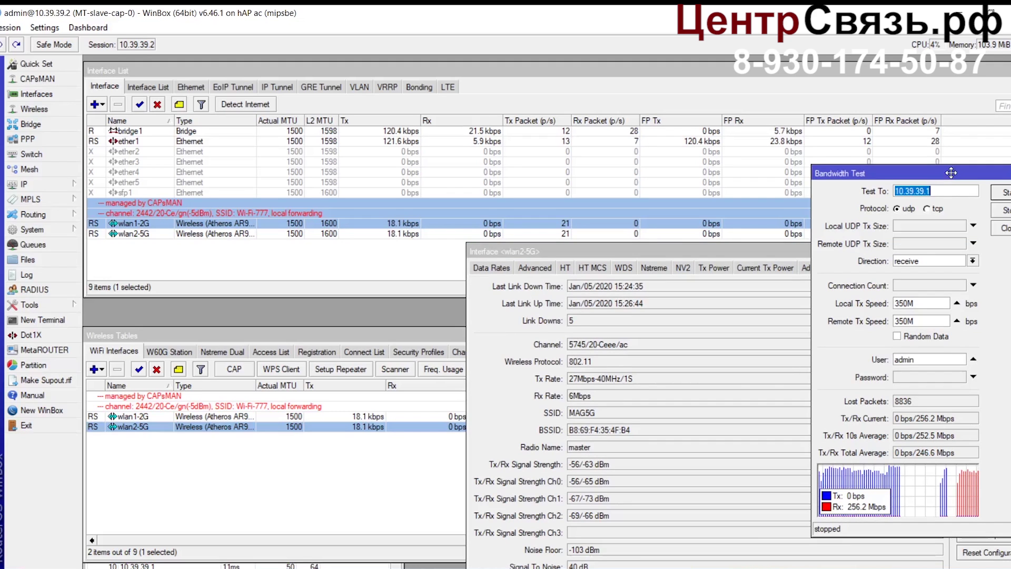
{"action": "left_click_drag", "start_coordinate": [949, 172], "coordinate": [952, 249]}
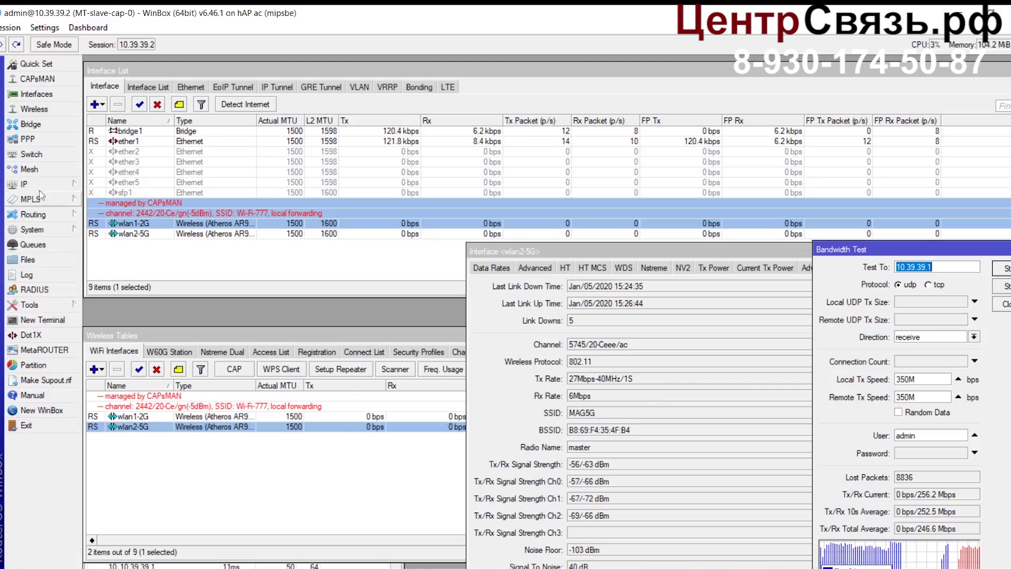
{"action": "left_click", "coordinate": [62, 188]}
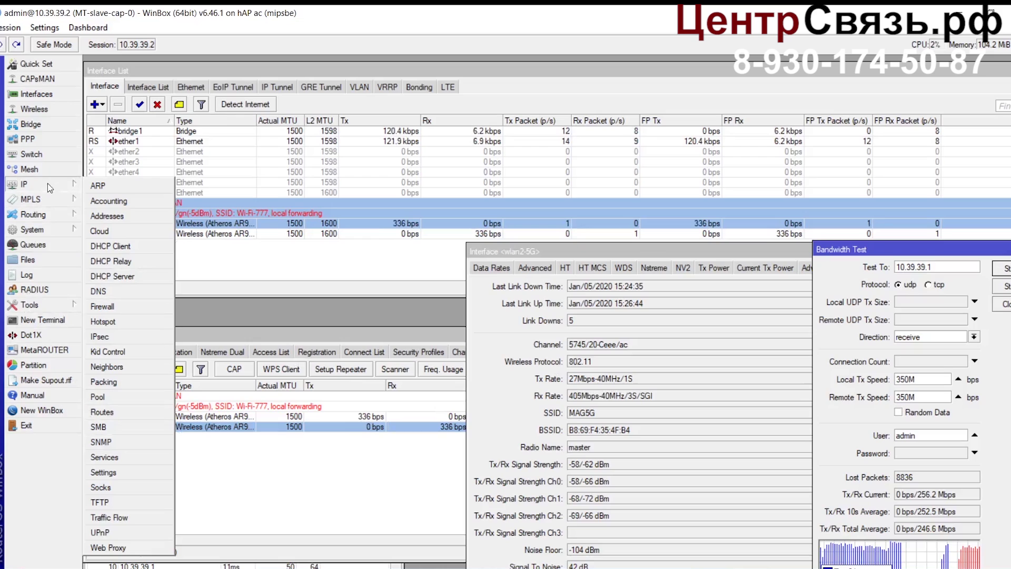
Step: Start a continuous ping to 10.39.39.1 with the Ping tool
{"action": "left_click", "coordinate": [48, 303]}
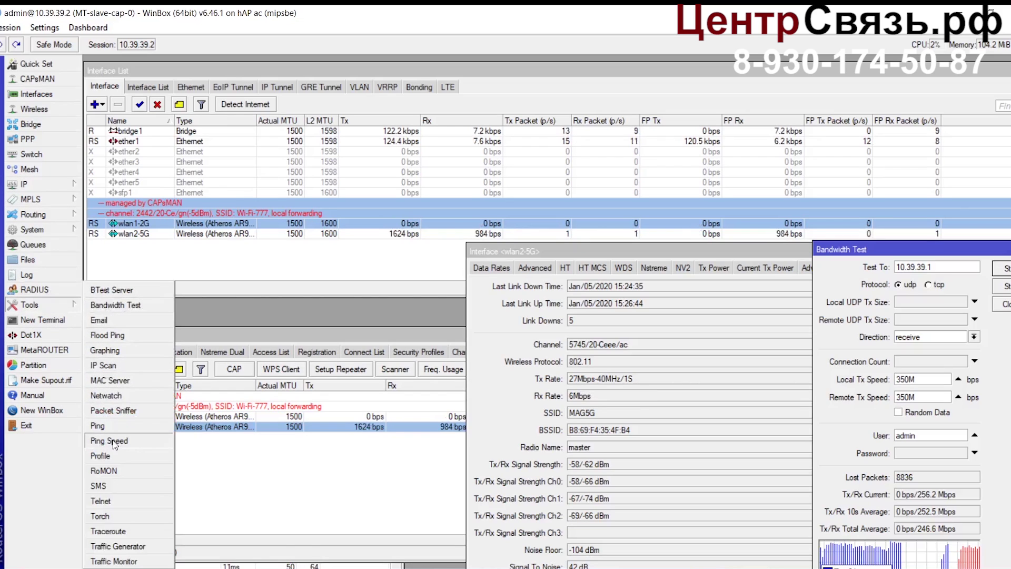
{"action": "left_click", "coordinate": [100, 425]}
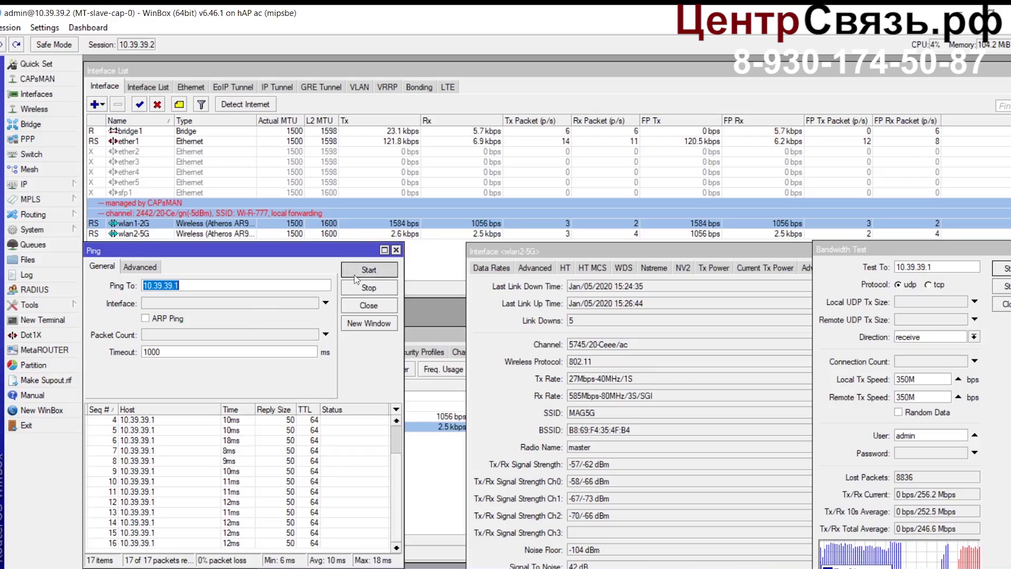
{"action": "left_click", "coordinate": [355, 274]}
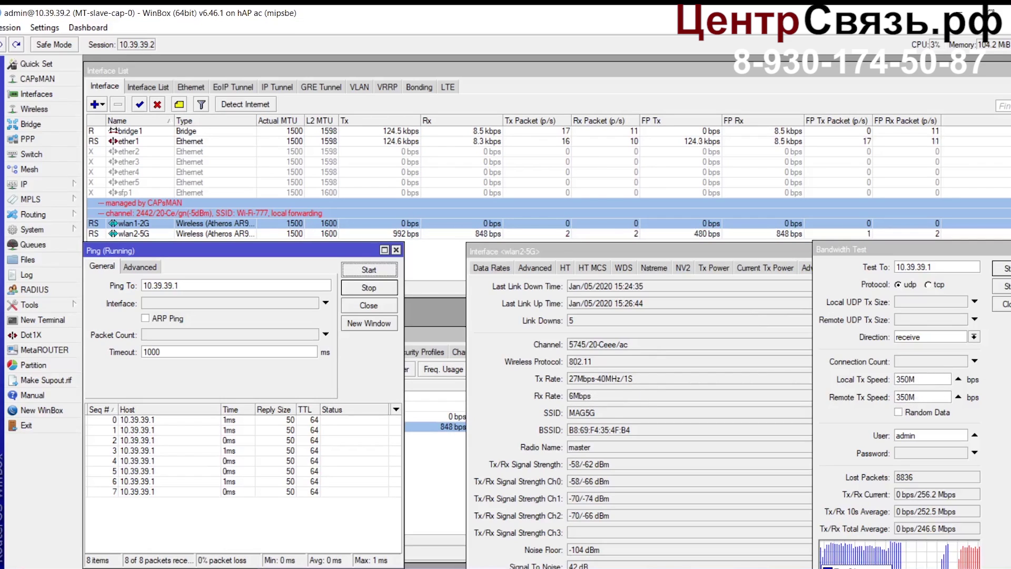
Step: Start the receive bandwidth test, move its window higher, and restart the ping for fresh results
{"action": "left_click", "coordinate": [1006, 269]}
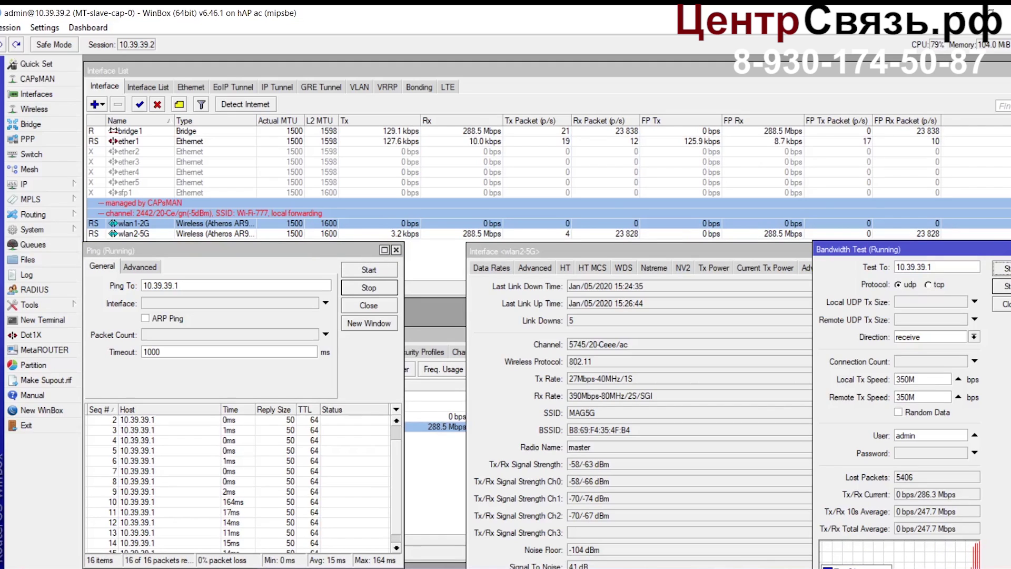
{"action": "left_click_drag", "start_coordinate": [991, 250], "coordinate": [981, 201]}
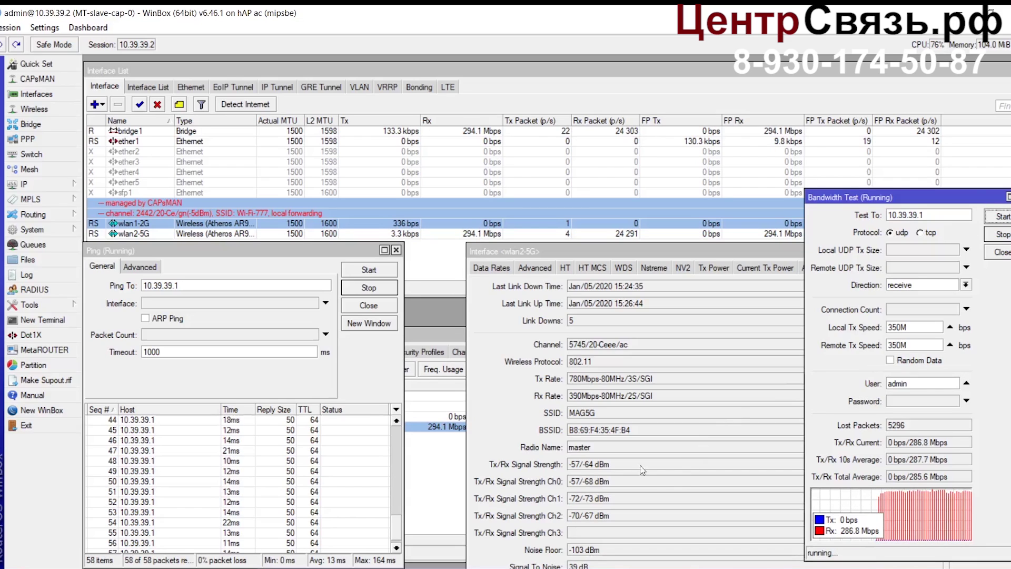
{"action": "left_click", "coordinate": [376, 289]}
{"action": "left_click", "coordinate": [375, 273]}
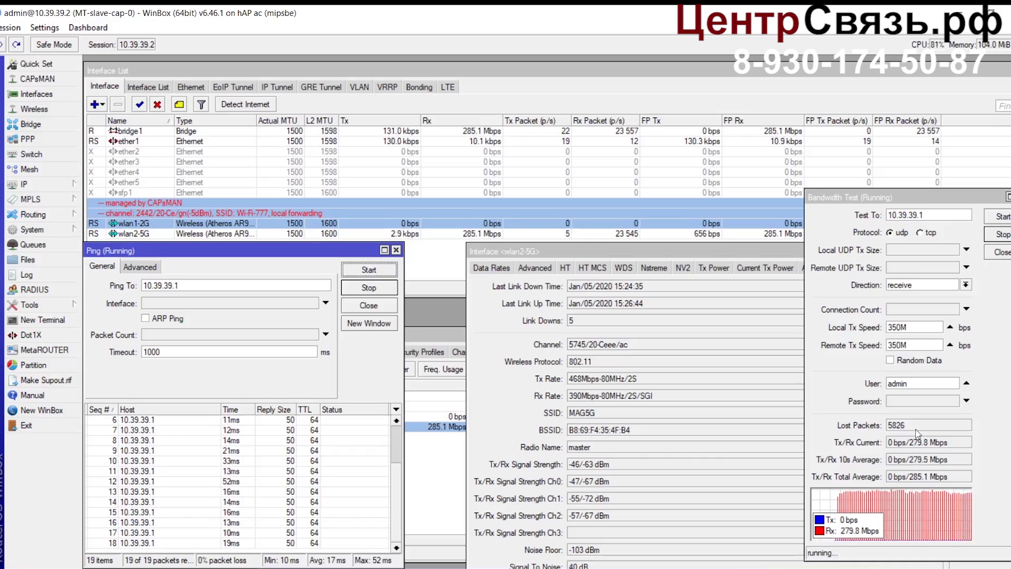
Step: Switch the bandwidth test to send and run it to a 279.9 Mbps average, then stop it and the ping
{"action": "left_click", "coordinate": [1001, 234]}
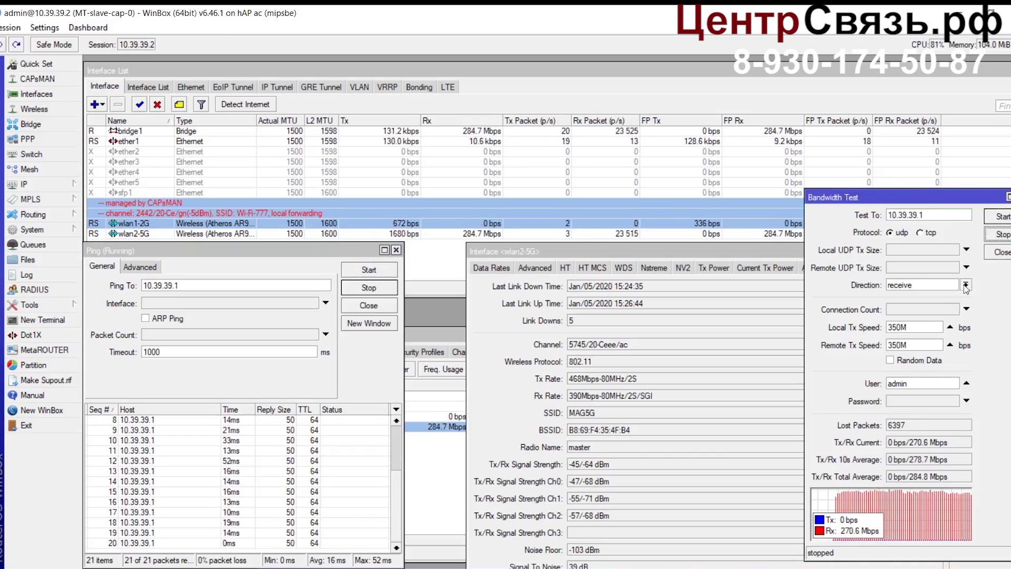
{"action": "left_click", "coordinate": [966, 284]}
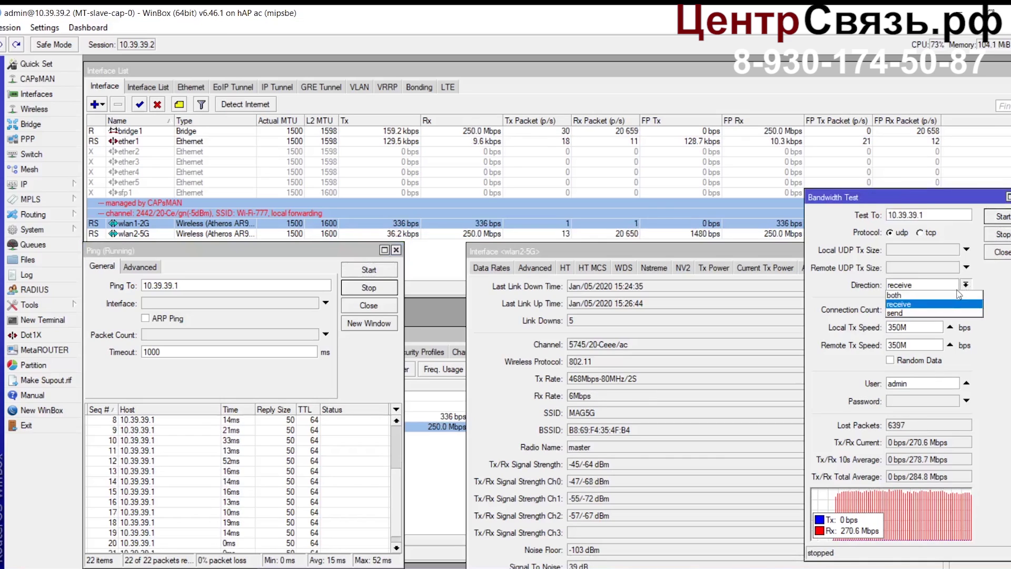
{"action": "left_click", "coordinate": [933, 312]}
{"action": "left_click", "coordinate": [998, 222]}
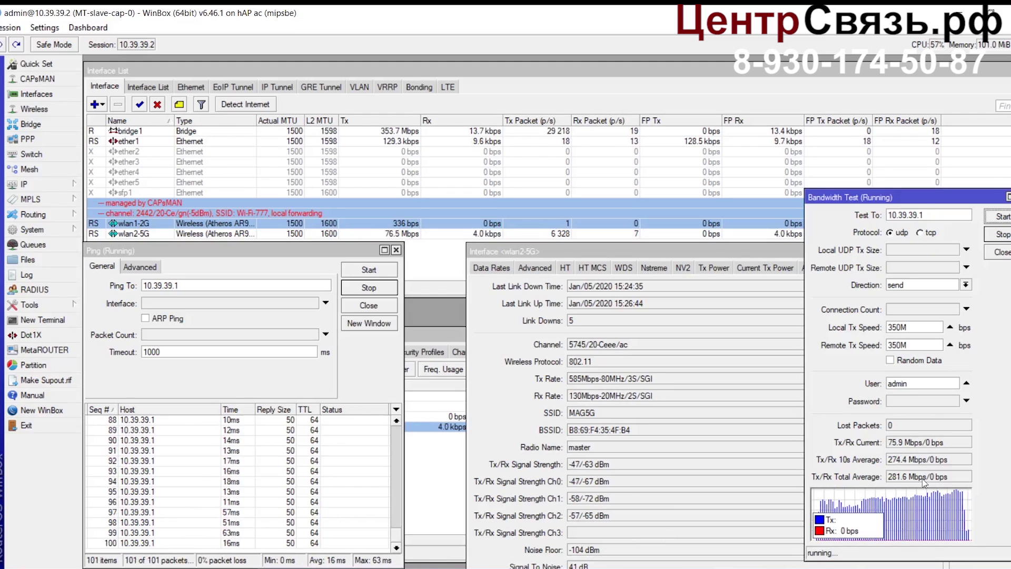
{"action": "left_click", "coordinate": [998, 234]}
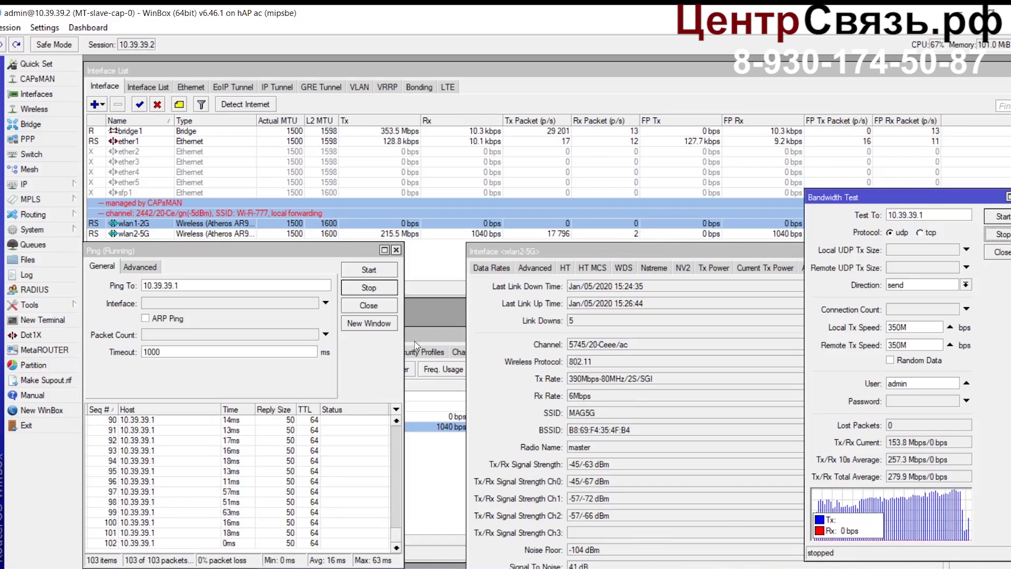
{"action": "left_click", "coordinate": [343, 287]}
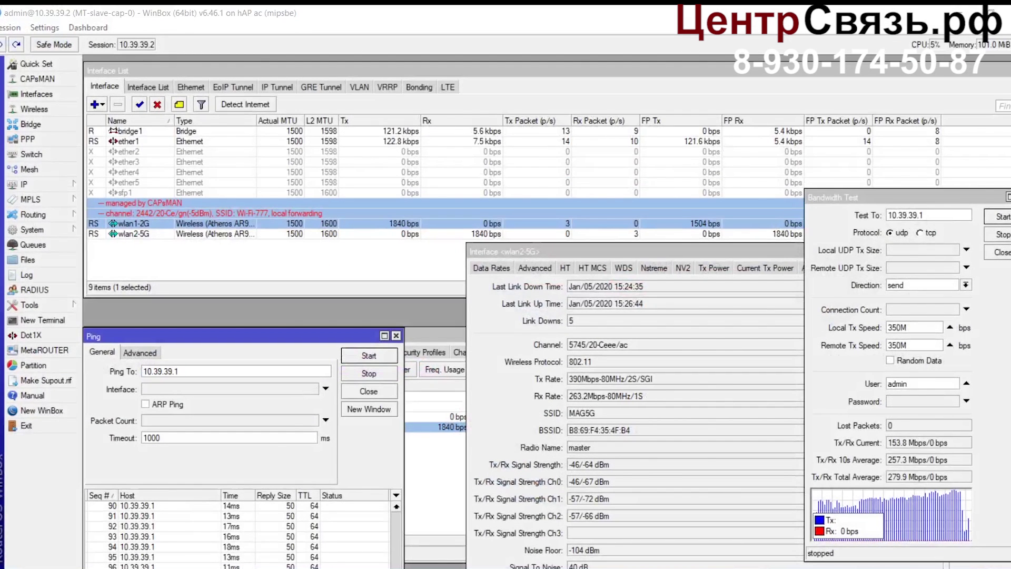
Step: Launch a second WinBox, connect to MT-conduktor from Neighbors, and close its DHCP Server window
{"action": "right_click", "coordinate": [760, 568]}
{"action": "left_click", "coordinate": [744, 504]}
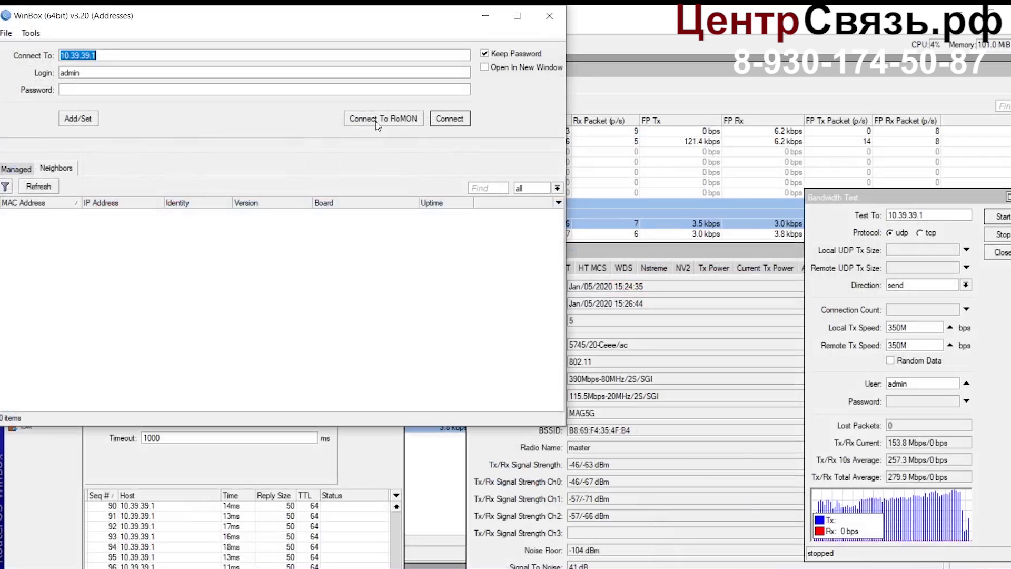
{"action": "left_click", "coordinate": [40, 187]}
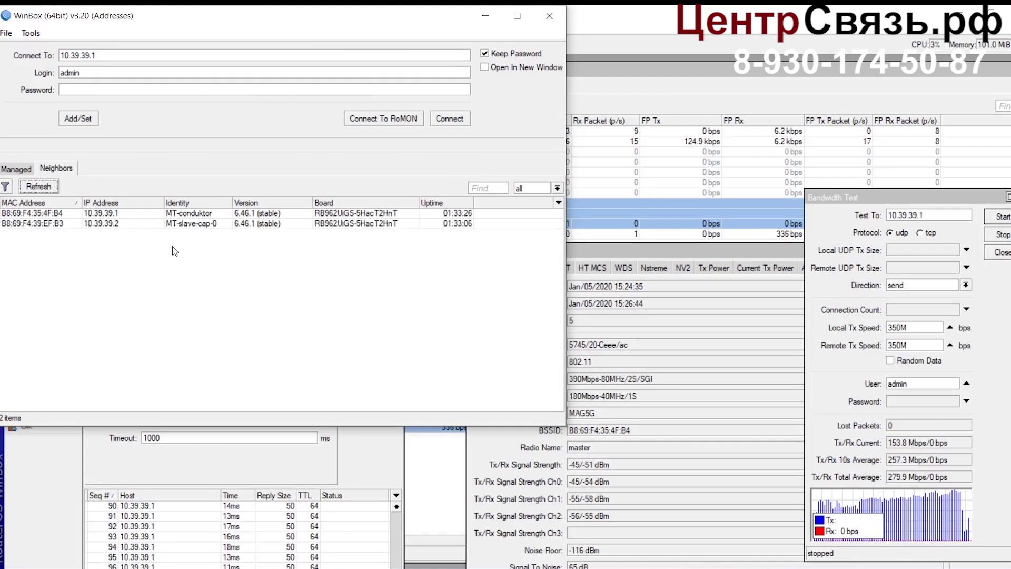
{"action": "left_click", "coordinate": [30, 216]}
{"action": "left_click", "coordinate": [456, 120]}
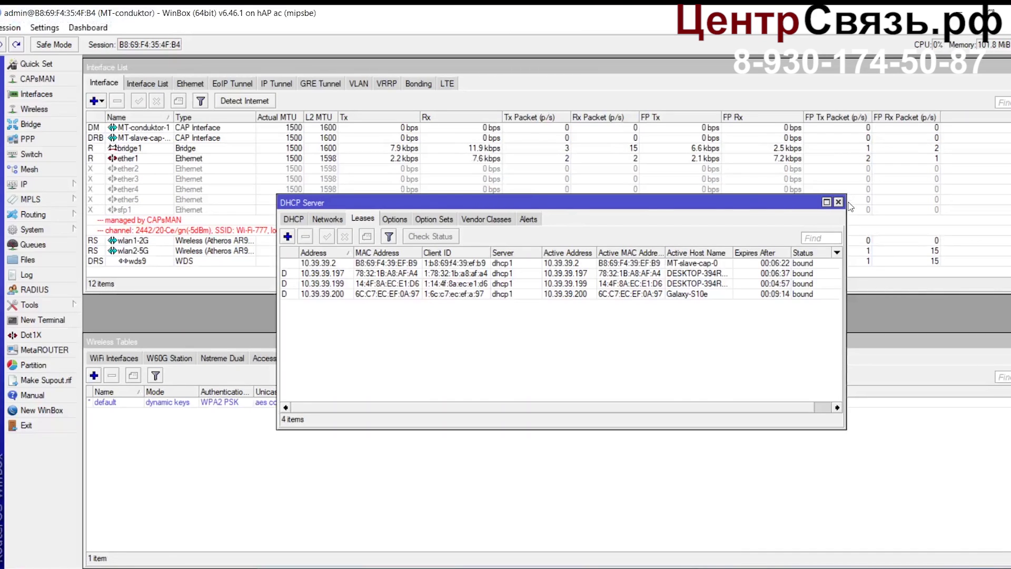
{"action": "left_click", "coordinate": [839, 202]}
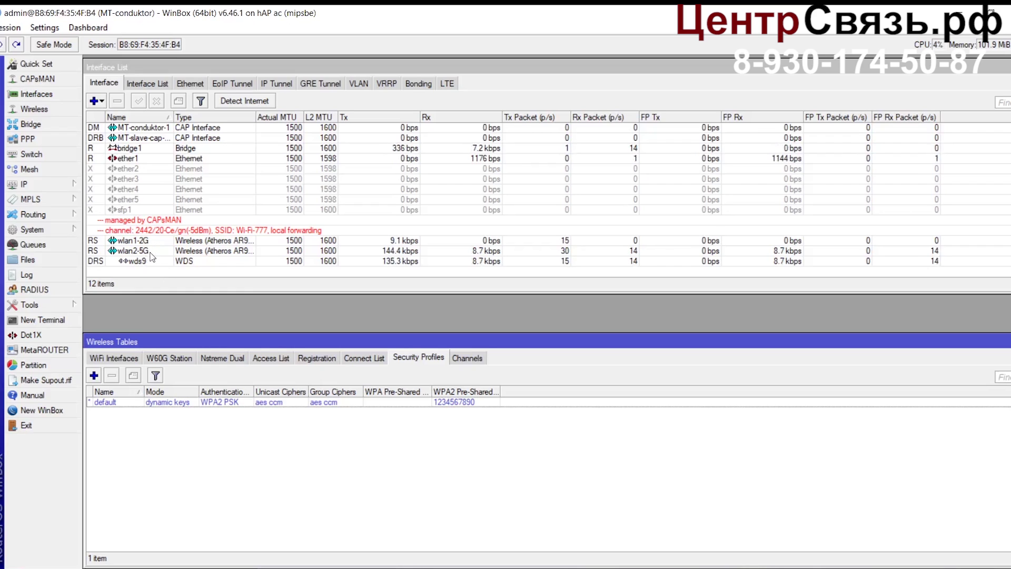
Step: Select nv2 as wlan2-5G's Wireless Protocol, apply it, and return to the slave router's session
{"action": "double_click", "coordinate": [143, 250]}
{"action": "left_click", "coordinate": [137, 80]}
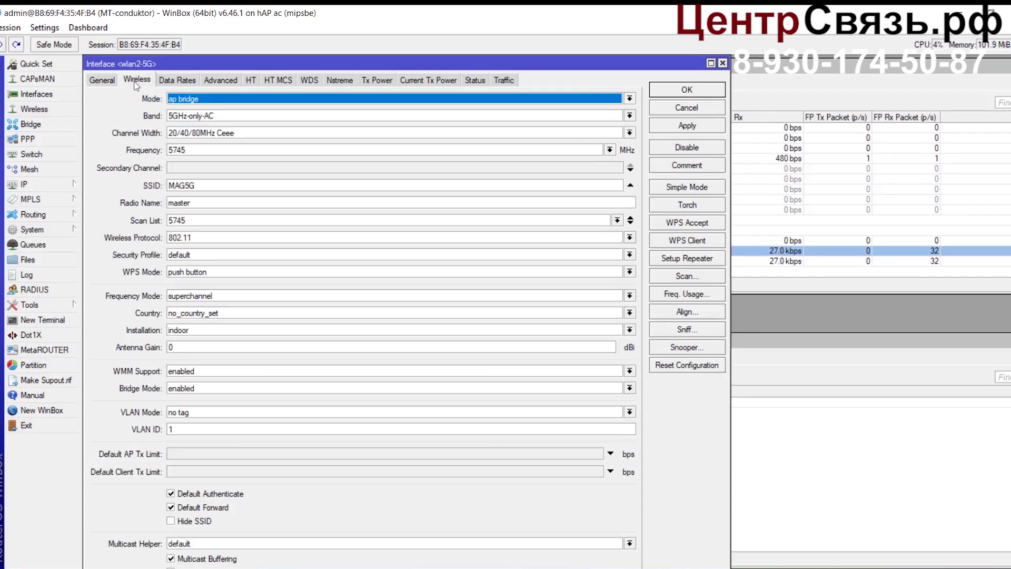
{"action": "left_click", "coordinate": [181, 240]}
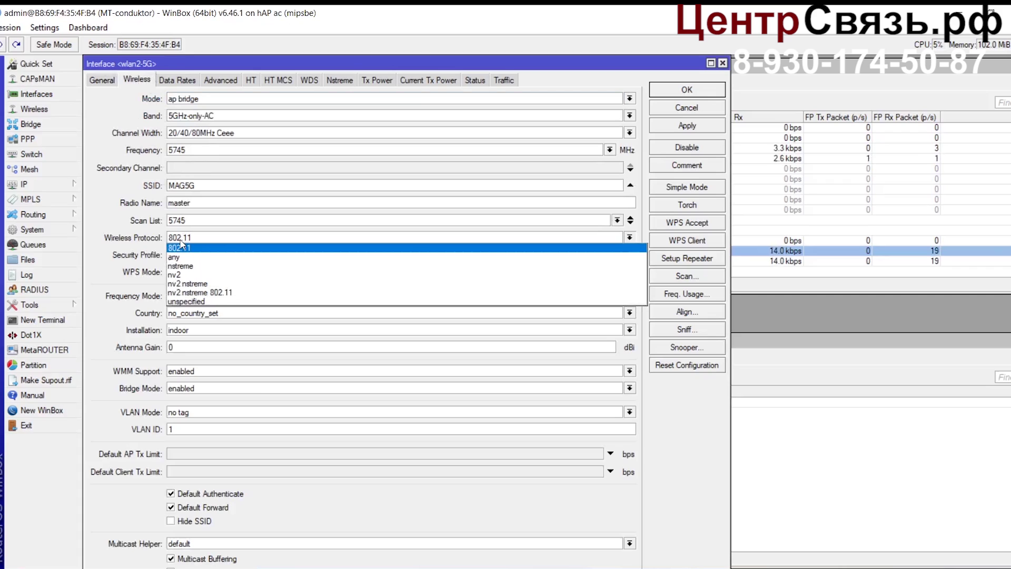
{"action": "left_click", "coordinate": [187, 275]}
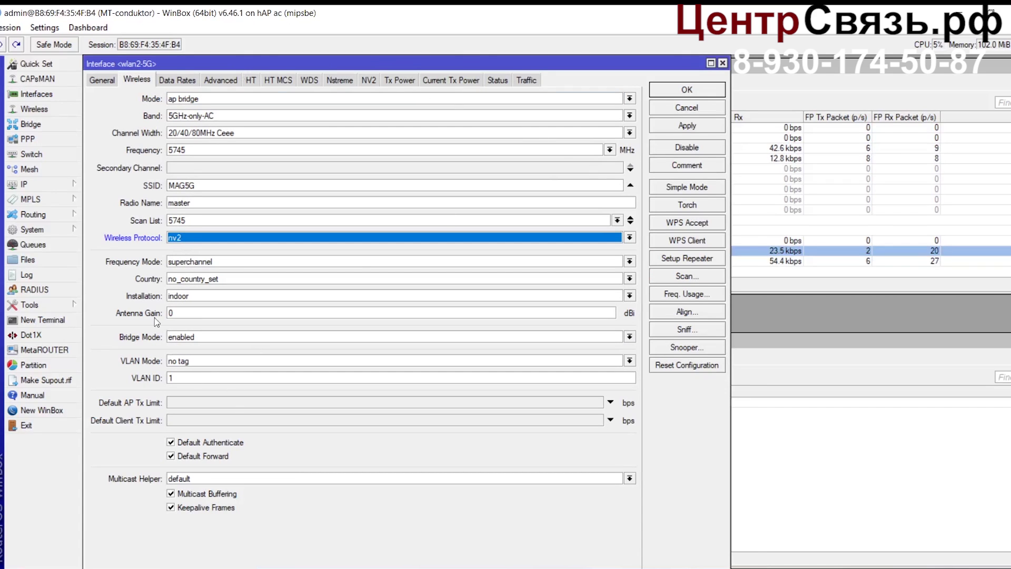
{"action": "left_click", "coordinate": [176, 242]}
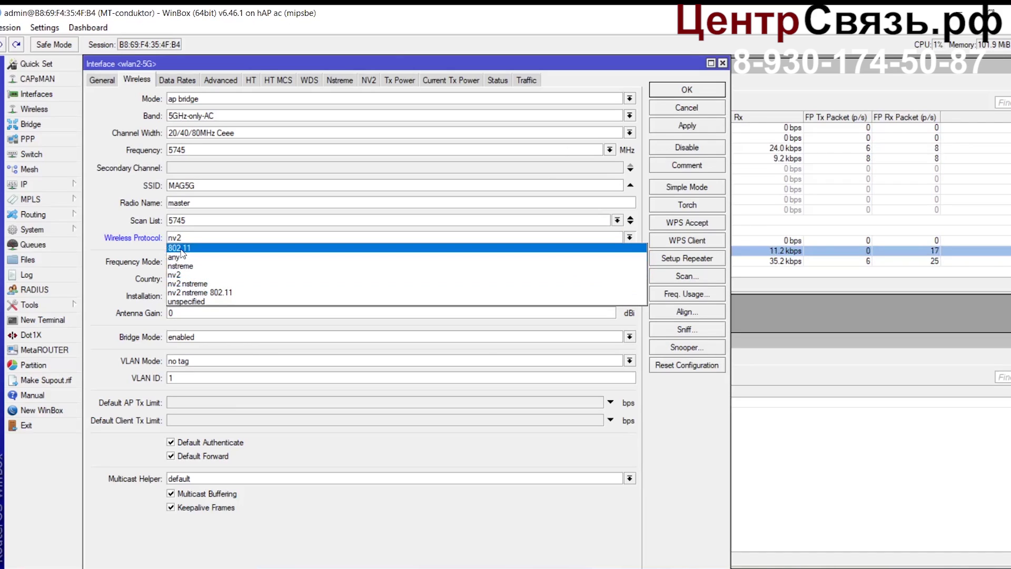
{"action": "left_click", "coordinate": [191, 275]}
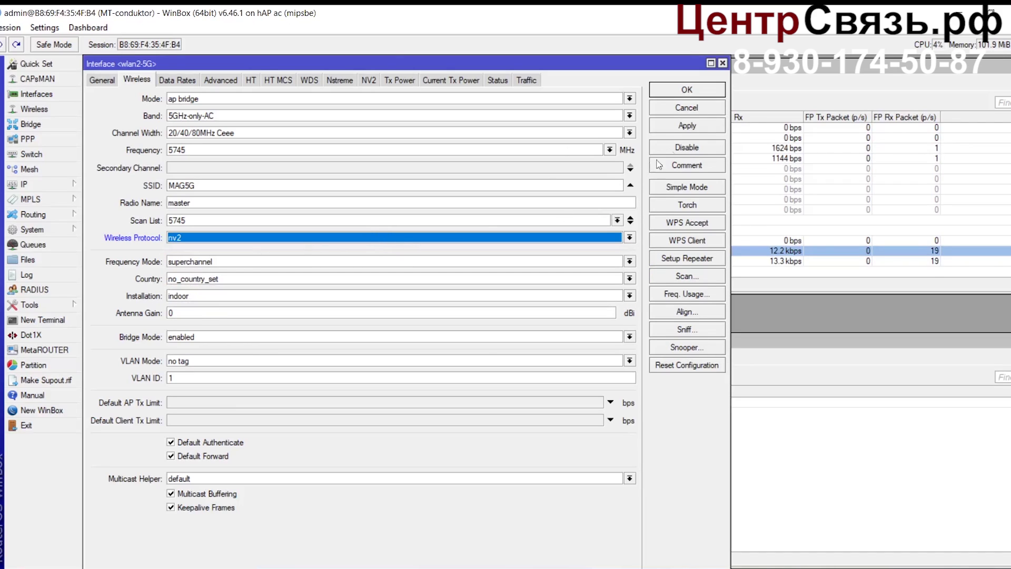
{"action": "left_click", "coordinate": [692, 130]}
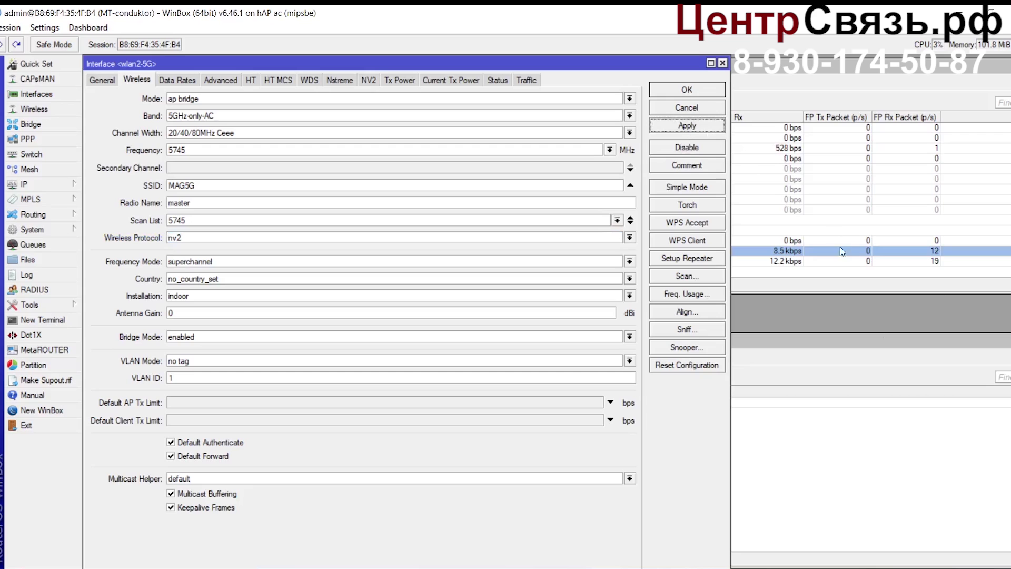
{"action": "left_click", "coordinate": [674, 506]}
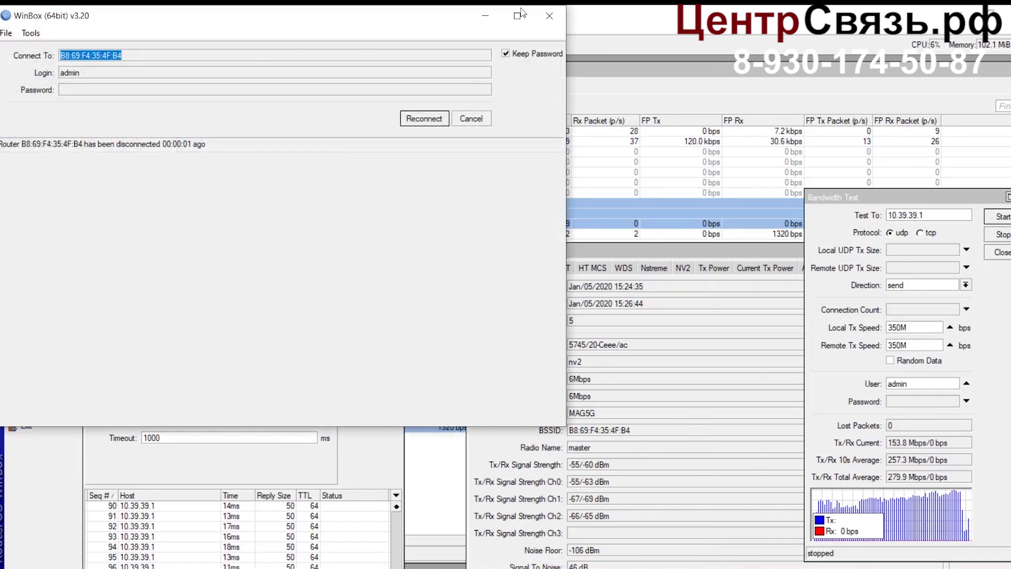
Step: Dismiss the disconnect notice and start both the ping and the nv2 send bandwidth test
{"action": "left_click", "coordinate": [549, 16]}
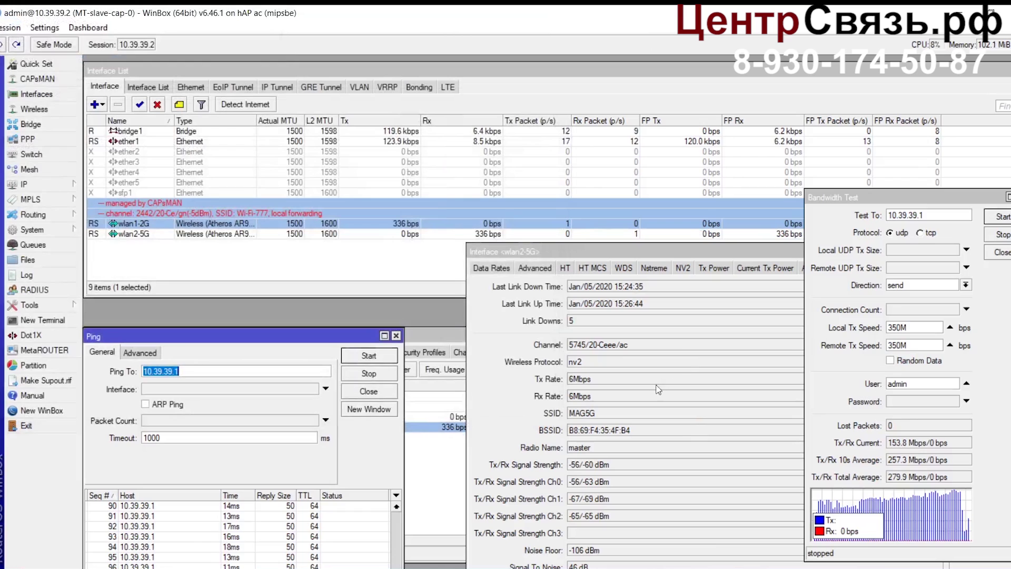
{"action": "left_click", "coordinate": [369, 356]}
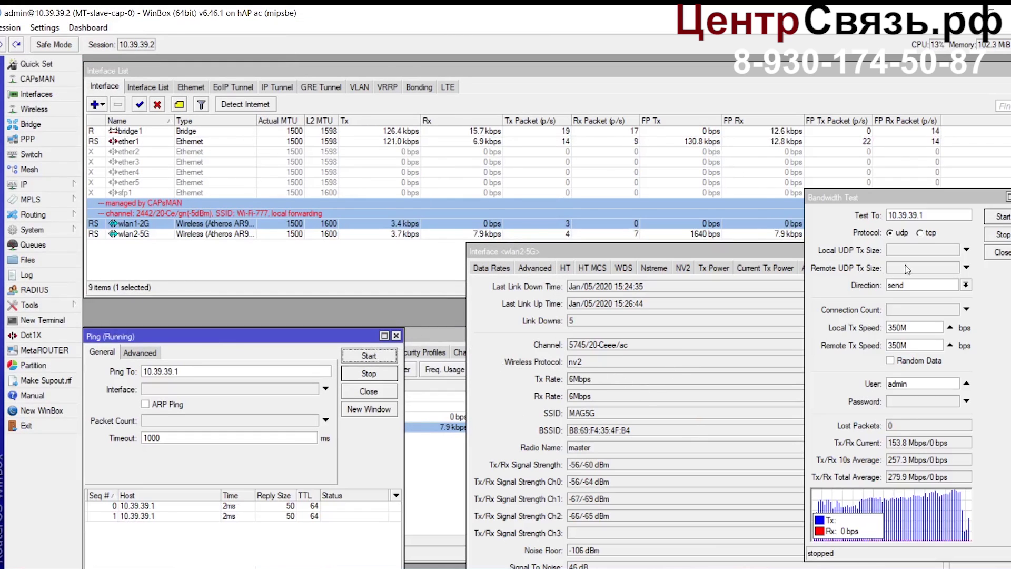
{"action": "left_click", "coordinate": [1000, 217]}
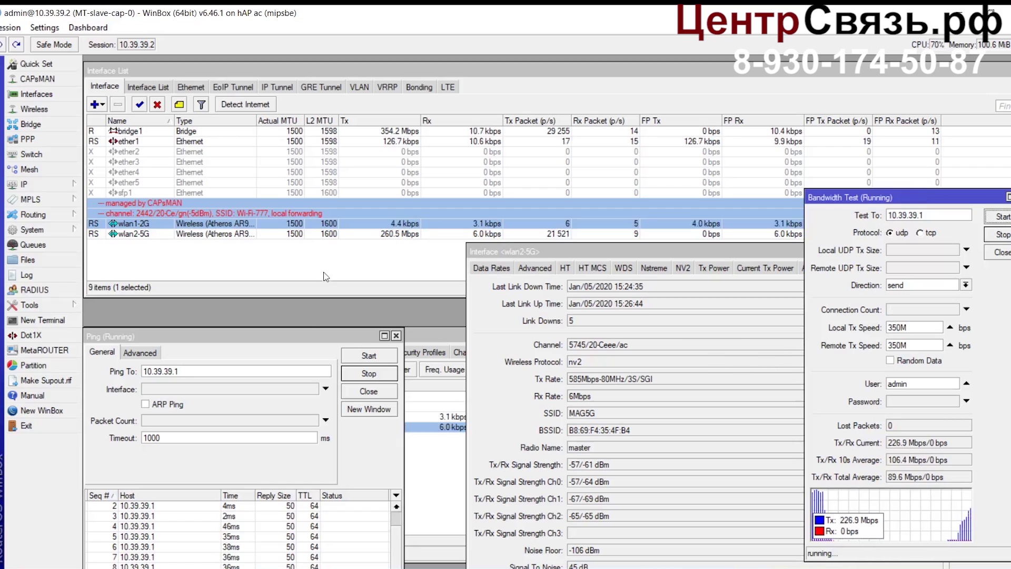
Step: Restart the ping for fresh results, then stop the nv2 send test at 212.7 Mbps average
{"action": "left_click_drag", "start_coordinate": [305, 335], "coordinate": [310, 243]}
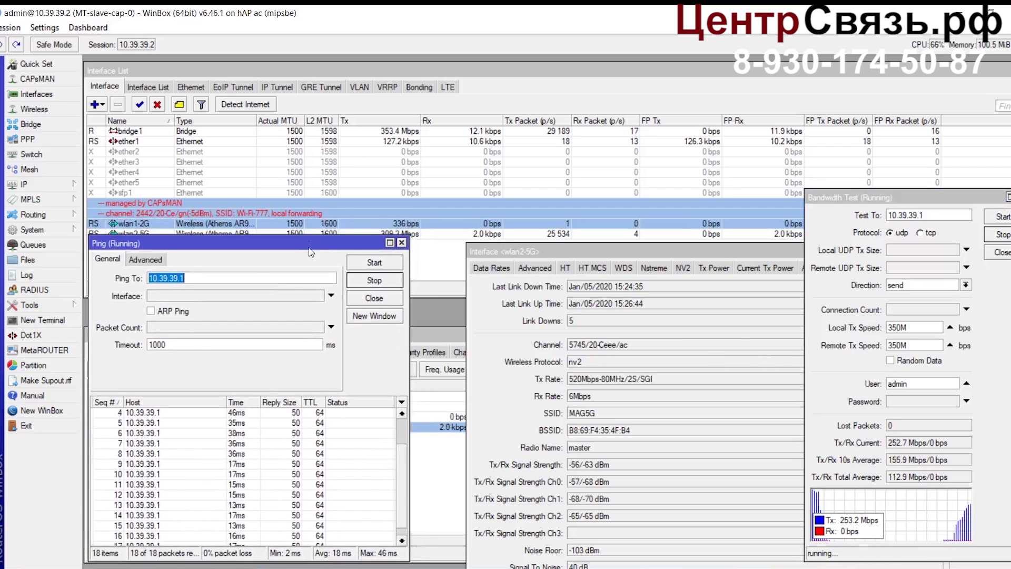
{"action": "left_click", "coordinate": [388, 285]}
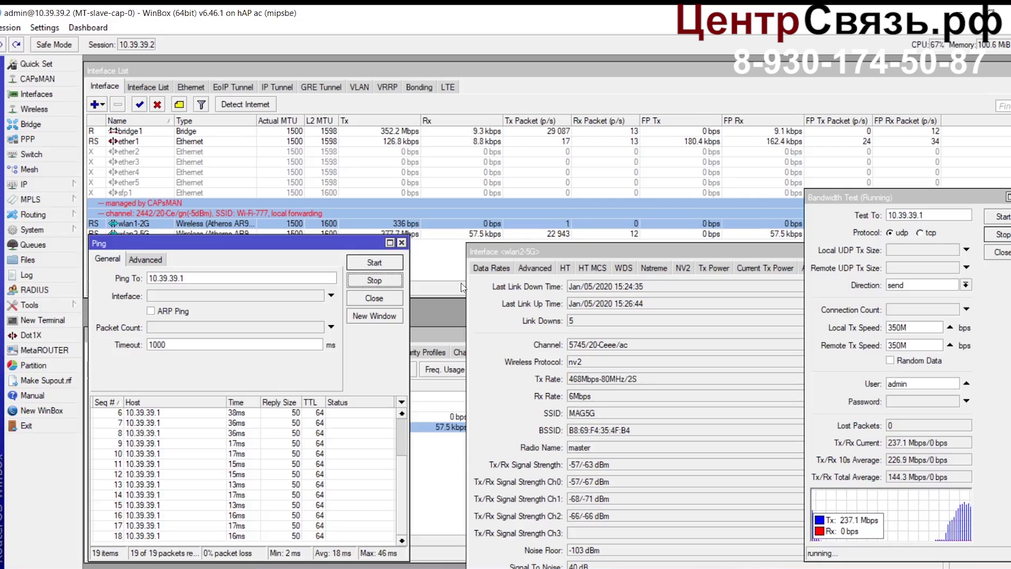
{"action": "left_click", "coordinate": [391, 266]}
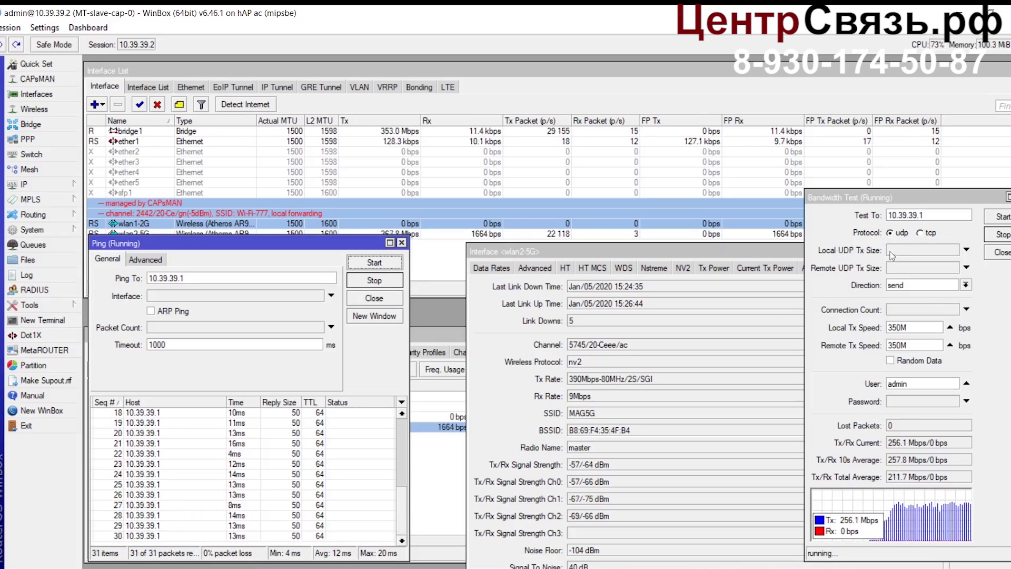
{"action": "left_click", "coordinate": [999, 235]}
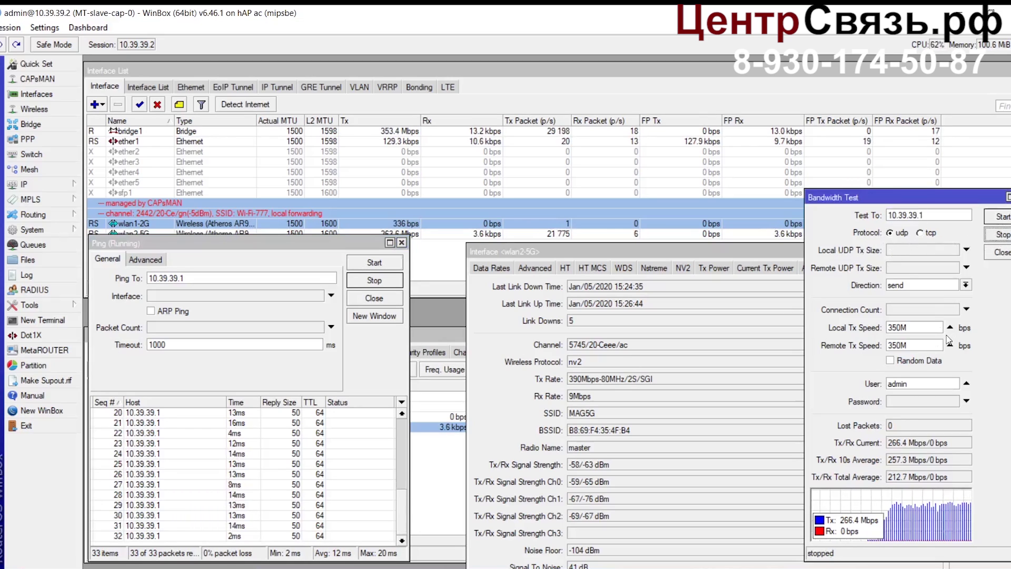
{"action": "left_click", "coordinate": [936, 286]}
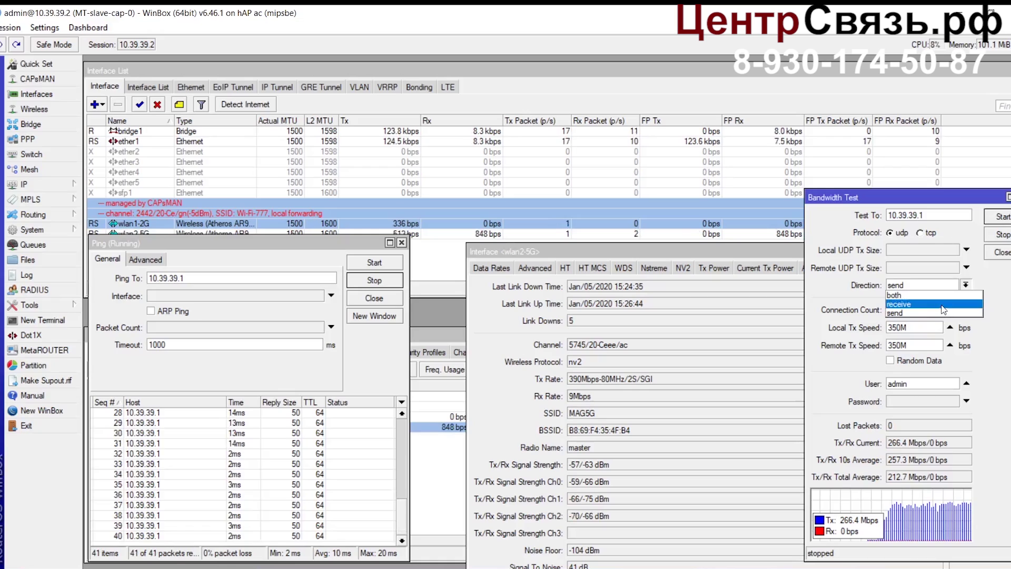
Step: Briefly rerun the send-direction test after switching the direction back from receive
{"action": "left_click", "coordinate": [943, 306]}
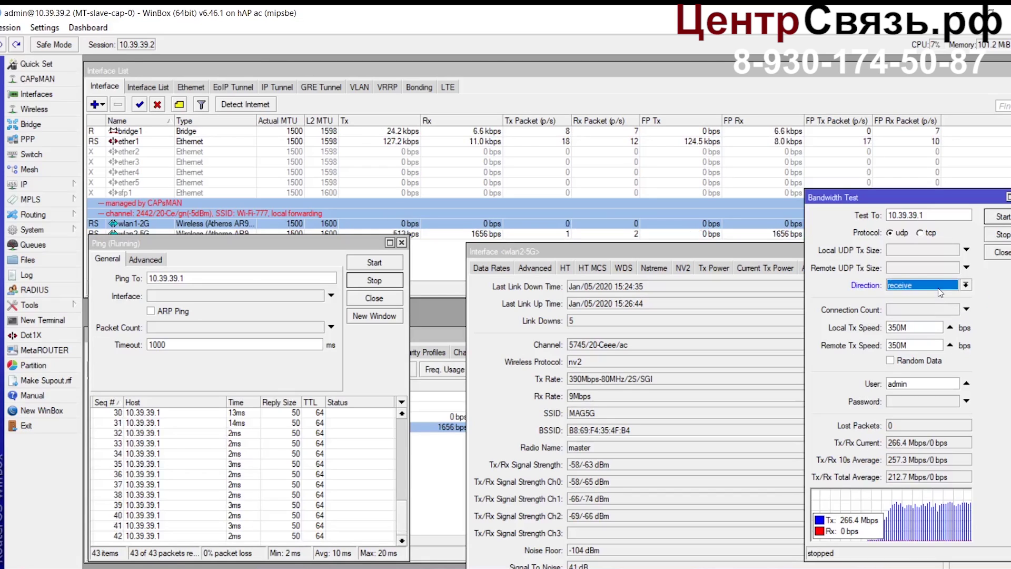
{"action": "left_click", "coordinate": [940, 293]}
{"action": "left_click", "coordinate": [941, 308]}
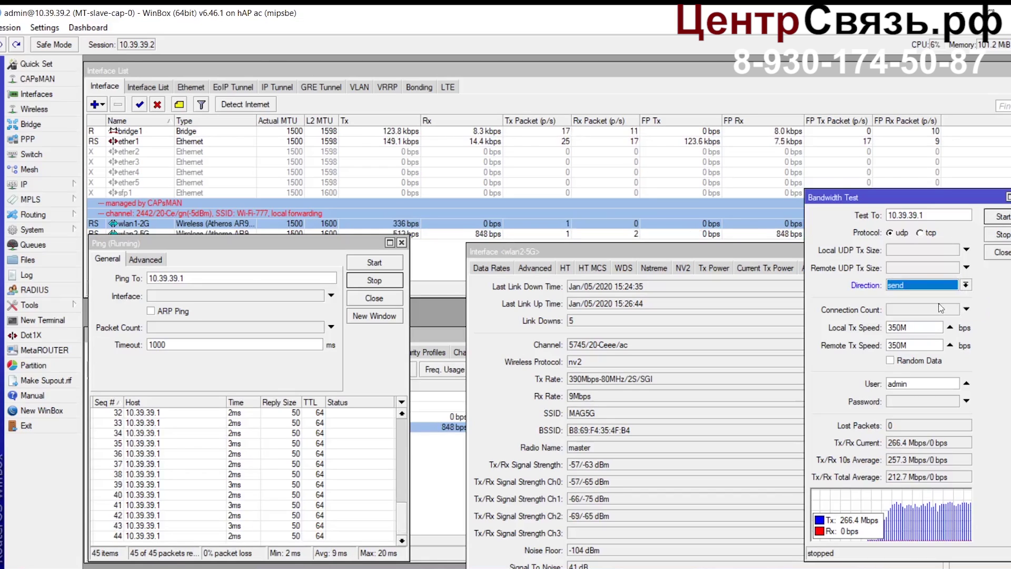
{"action": "left_click", "coordinate": [1000, 218]}
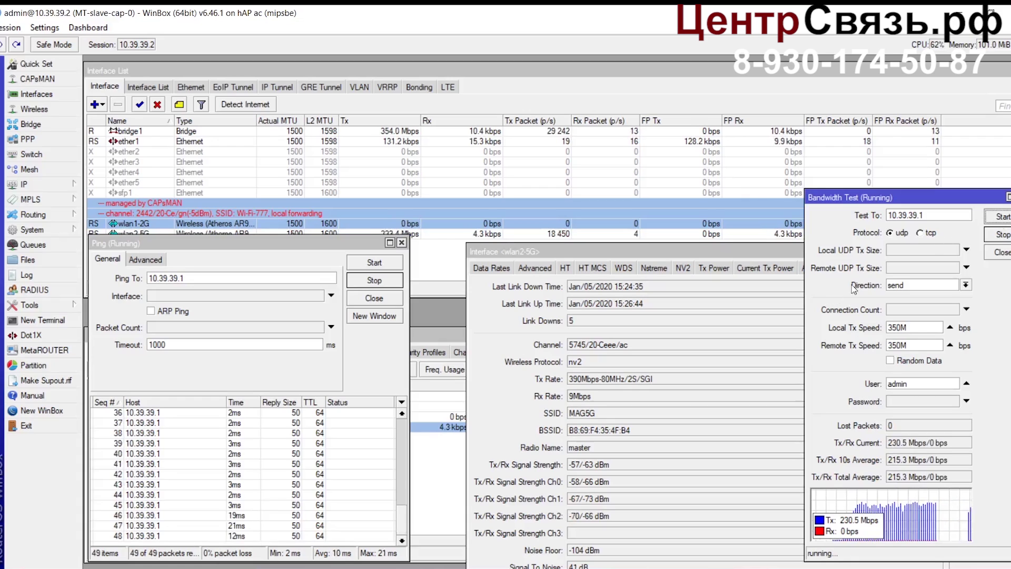
{"action": "left_click", "coordinate": [998, 235]}
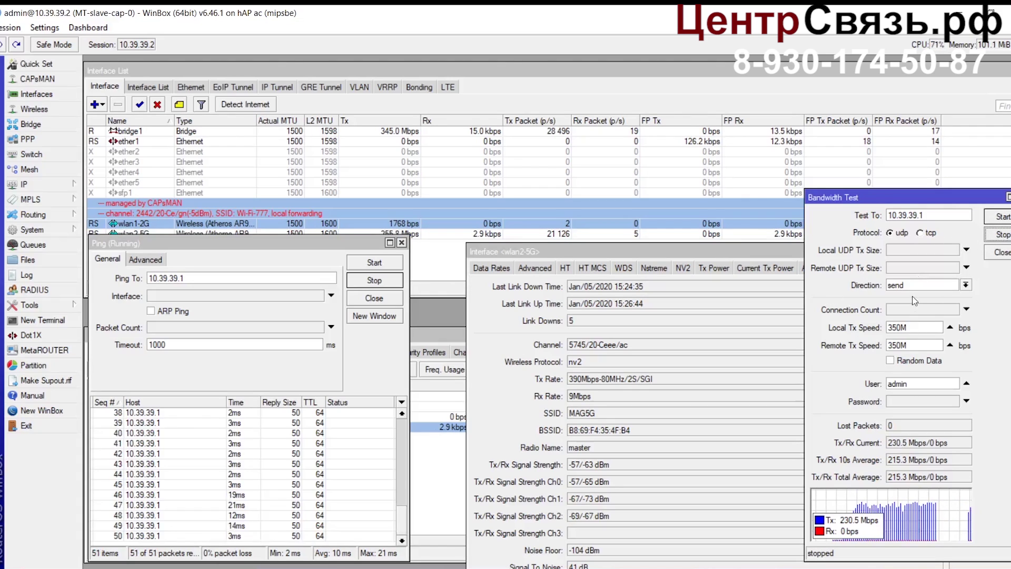
Step: Run the receive-direction test to a 165.4 Mbps average, then stop it
{"action": "left_click", "coordinate": [966, 285]}
{"action": "left_click", "coordinate": [950, 299]}
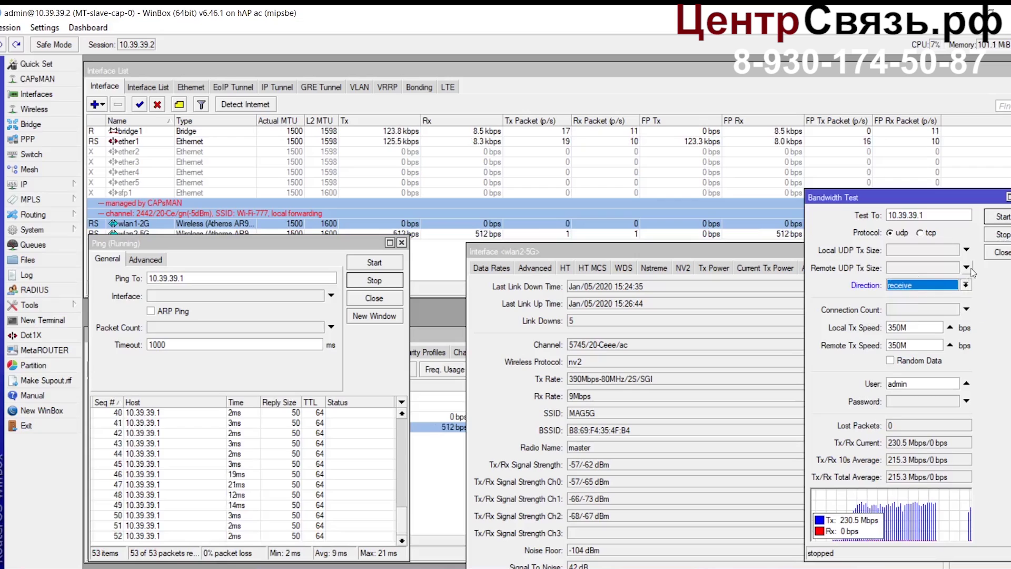
{"action": "left_click", "coordinate": [992, 216]}
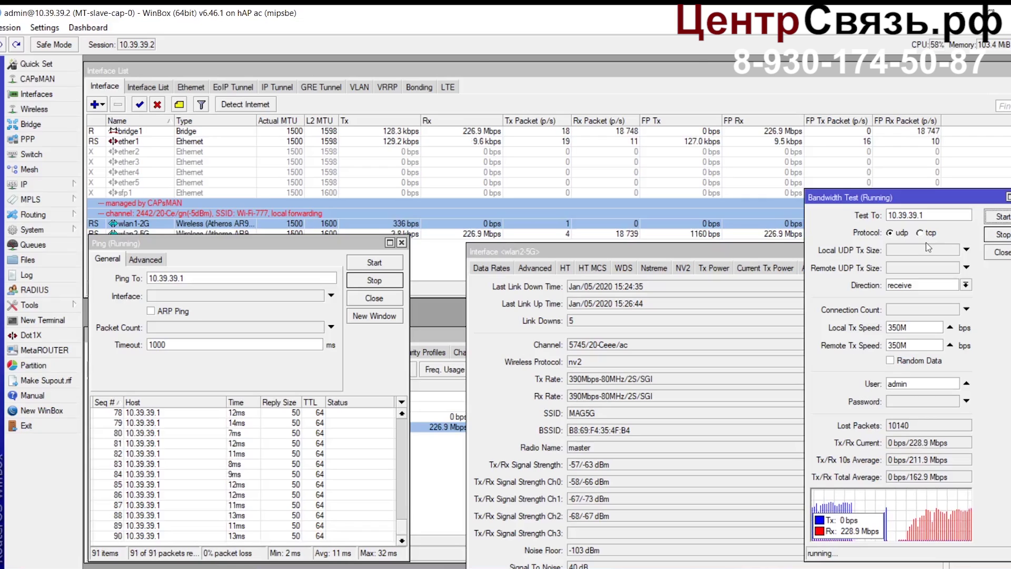
{"action": "left_click", "coordinate": [998, 235]}
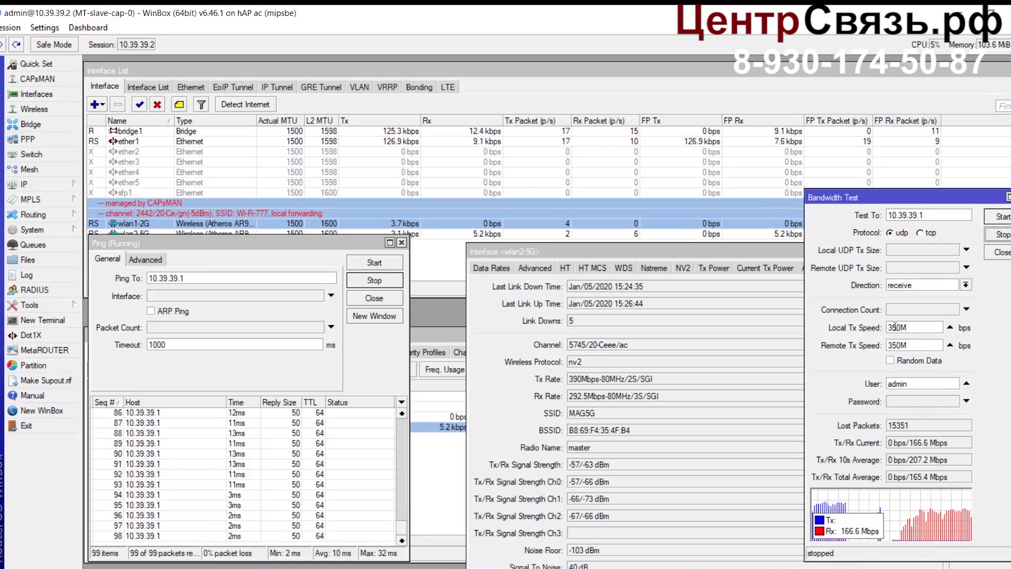
Step: Set Local Tx Speed to 100M, Remote Tx Speed to 300M, and Direction to both
{"action": "left_click_drag", "start_coordinate": [897, 327], "coordinate": [884, 330]}
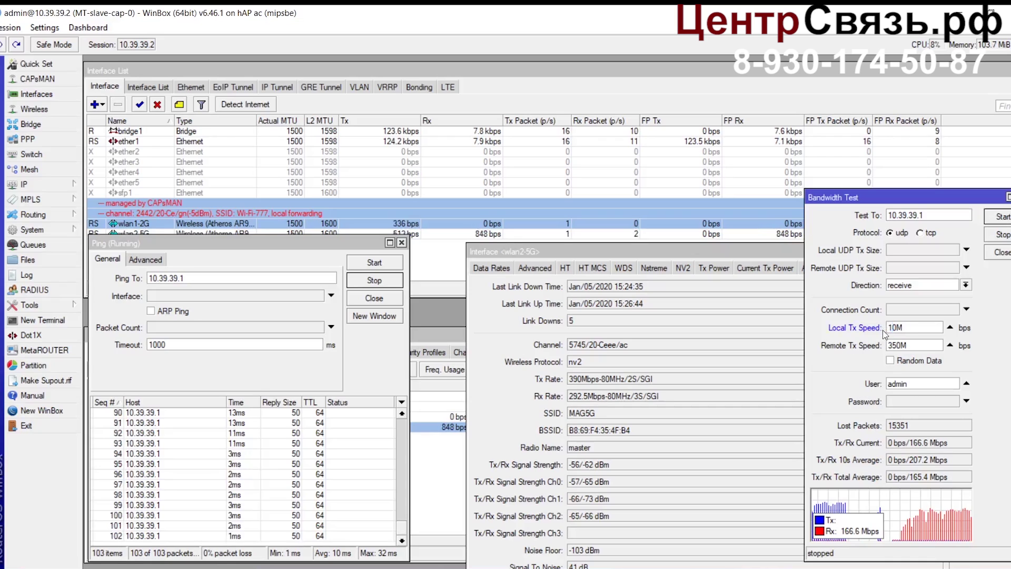
{"action": "type", "text": "10"}
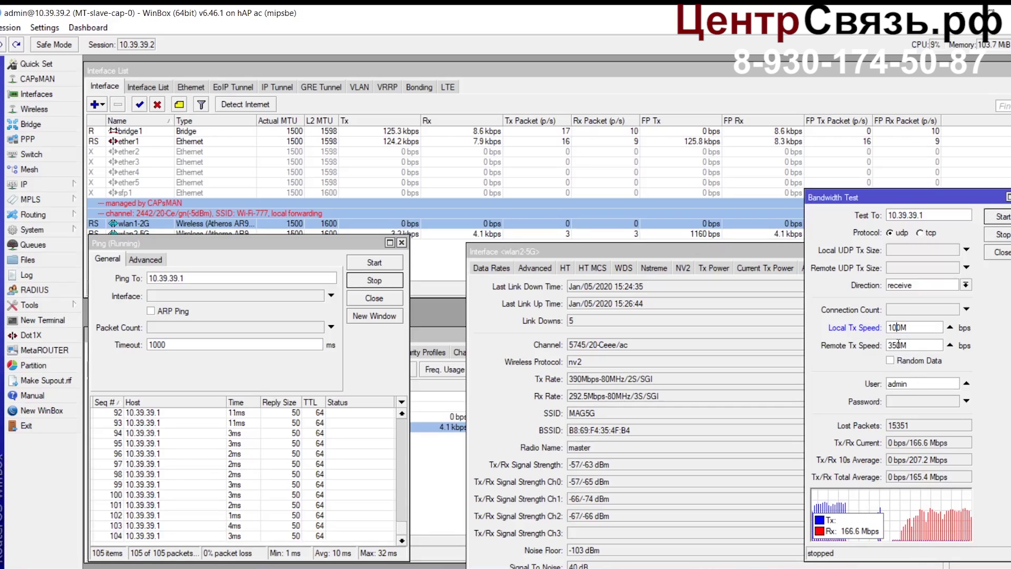
{"action": "left_click_drag", "start_coordinate": [899, 344], "coordinate": [885, 346]}
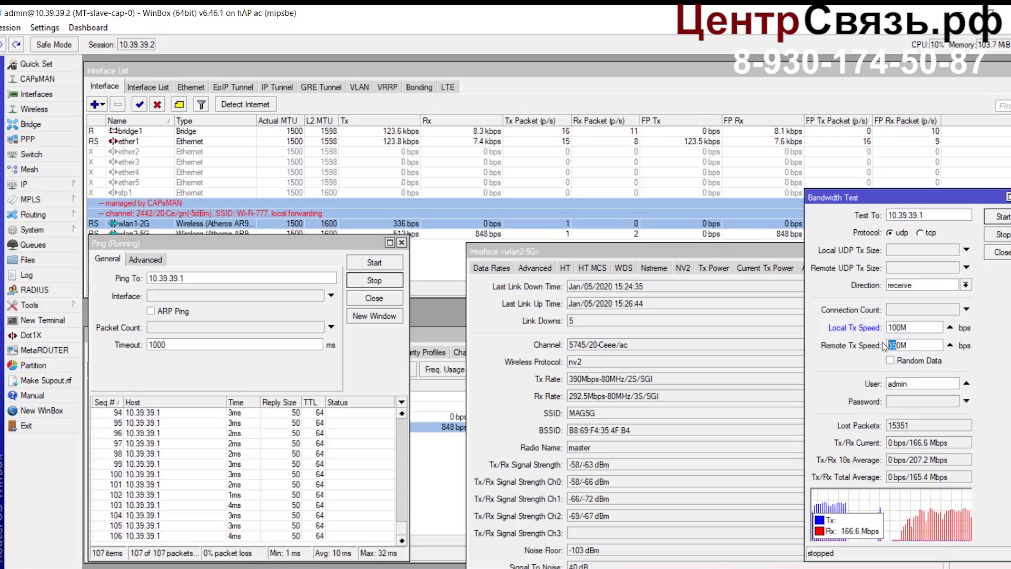
{"action": "type", "text": "30"}
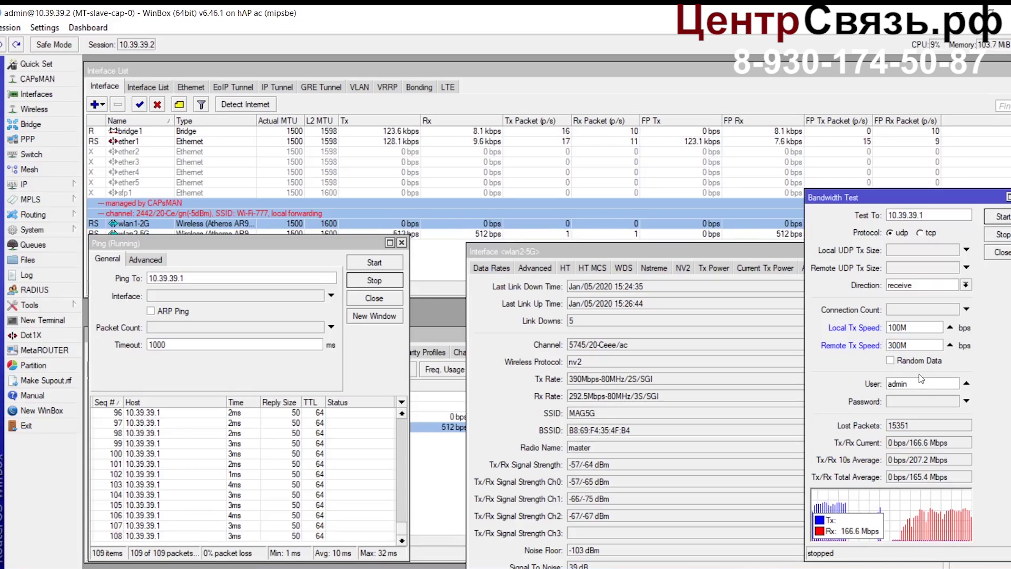
{"action": "left_click", "coordinate": [950, 286]}
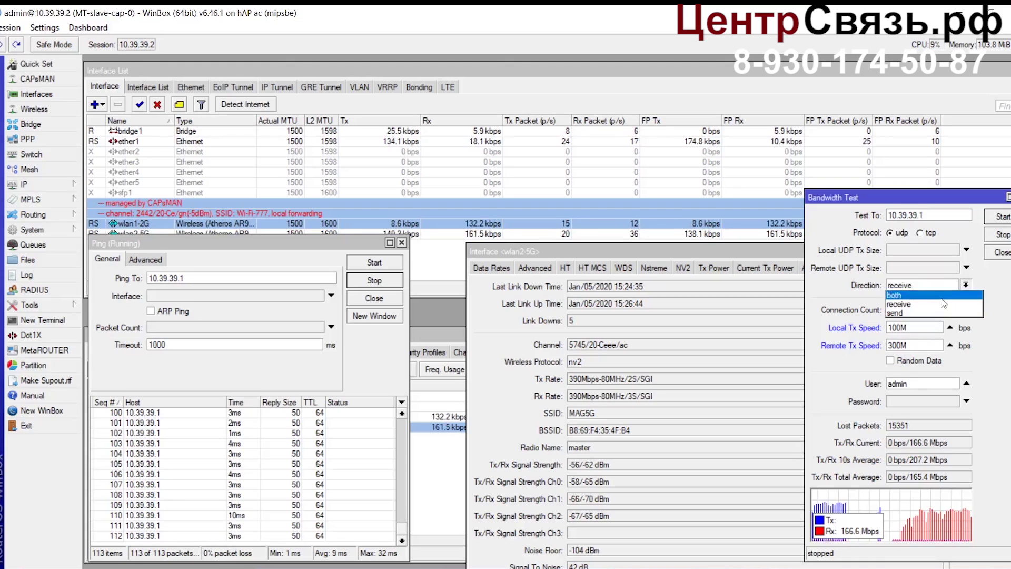
{"action": "left_click", "coordinate": [922, 296]}
Step: Restart the ping and run the two-way test briefly, stopping at 97.5/100.7 Mbps average
{"action": "left_click", "coordinate": [378, 262]}
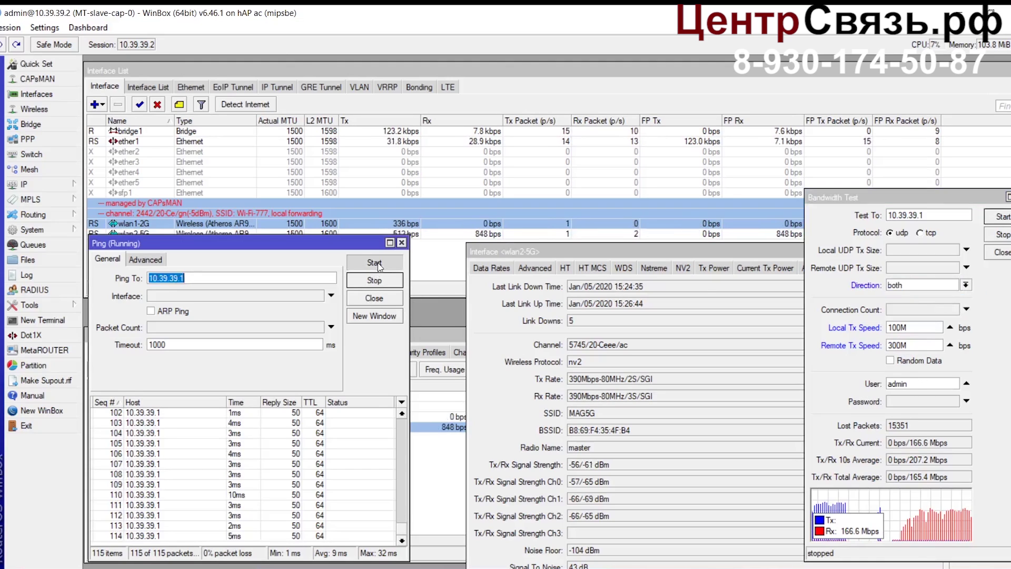
{"action": "left_click", "coordinate": [378, 262]}
{"action": "left_click", "coordinate": [1002, 220]}
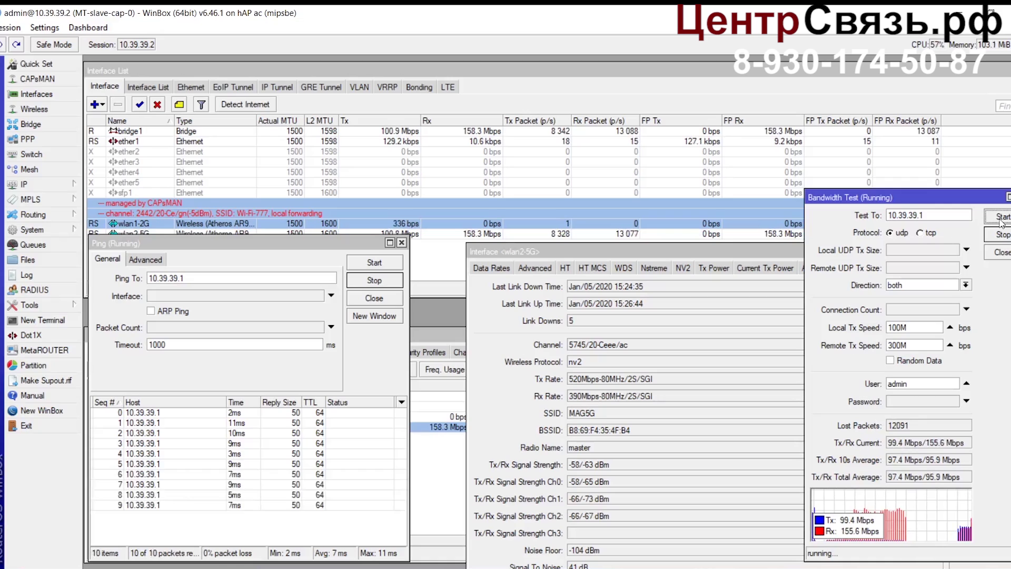
{"action": "left_click", "coordinate": [1001, 235]}
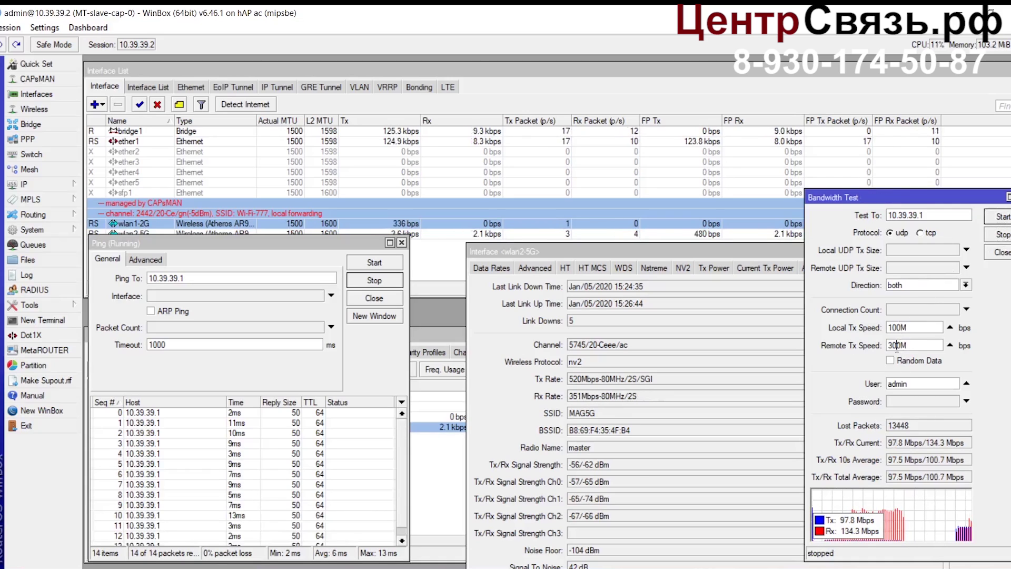
Step: Run the two-way test alongside a restarted ping, then stop both at 99.9/29.8 Mbps average
{"action": "left_click", "coordinate": [1001, 216]}
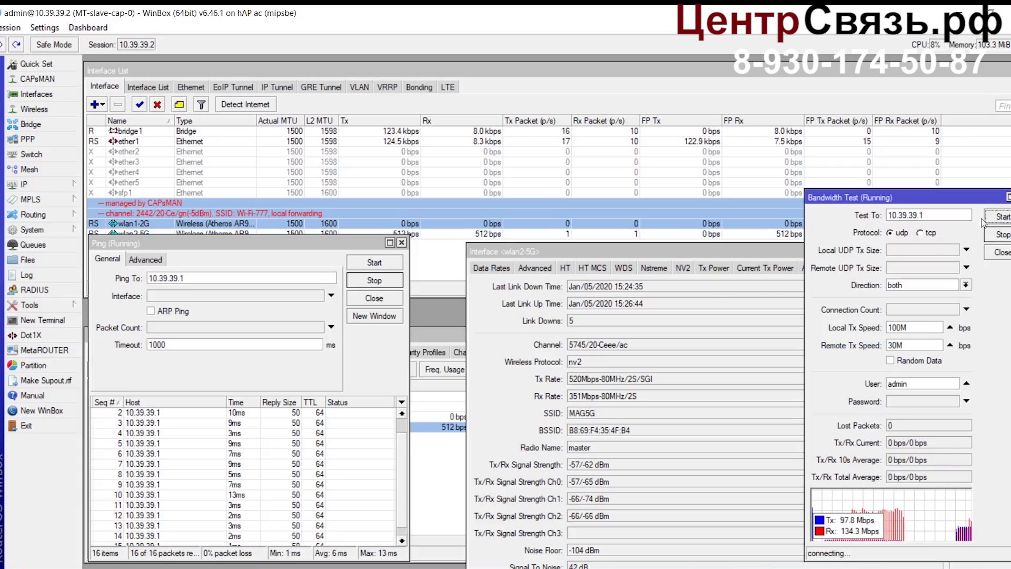
{"action": "left_click", "coordinate": [371, 284]}
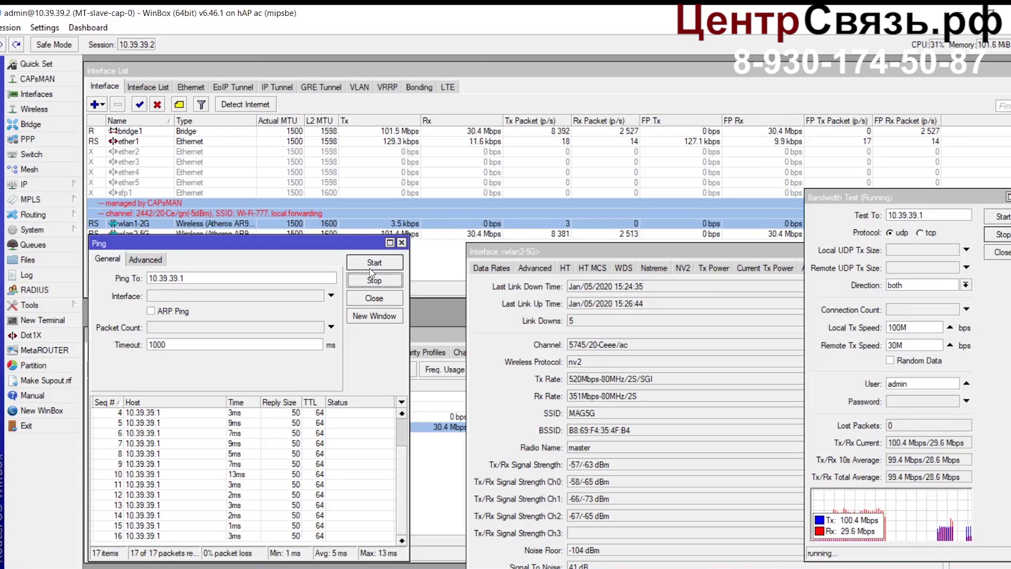
{"action": "left_click", "coordinate": [370, 269]}
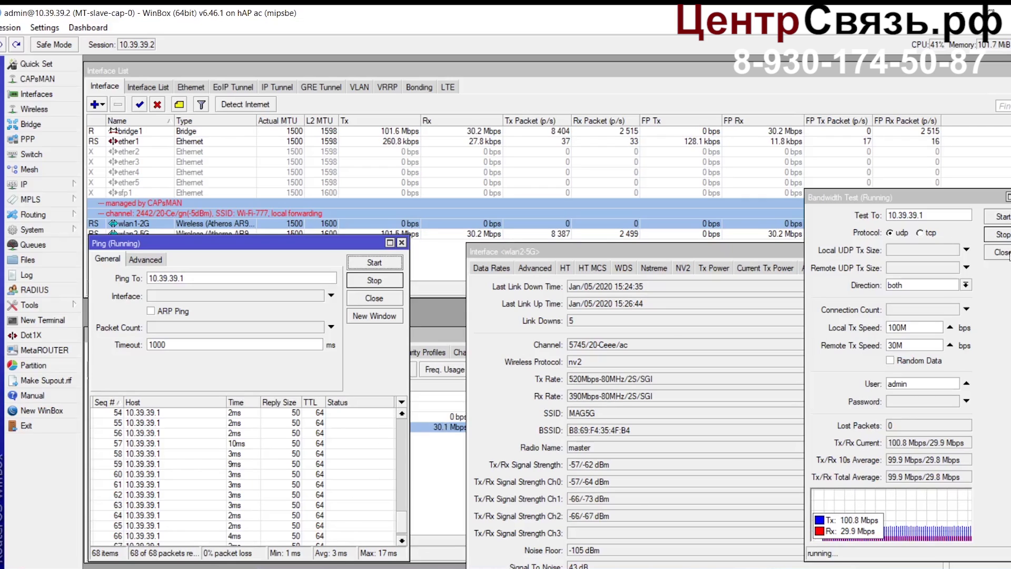
{"action": "left_click", "coordinate": [997, 234]}
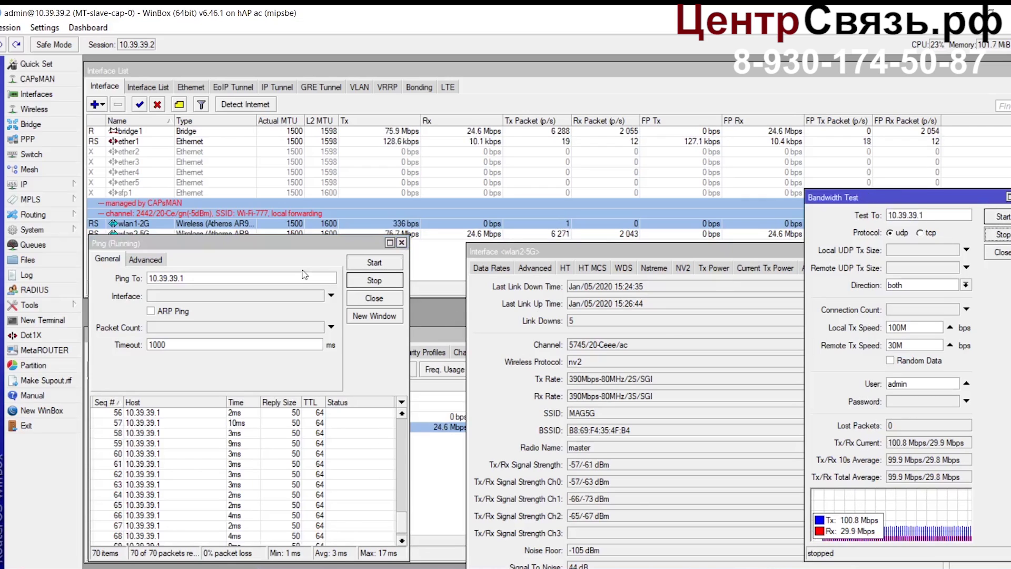
{"action": "left_click", "coordinate": [383, 283]}
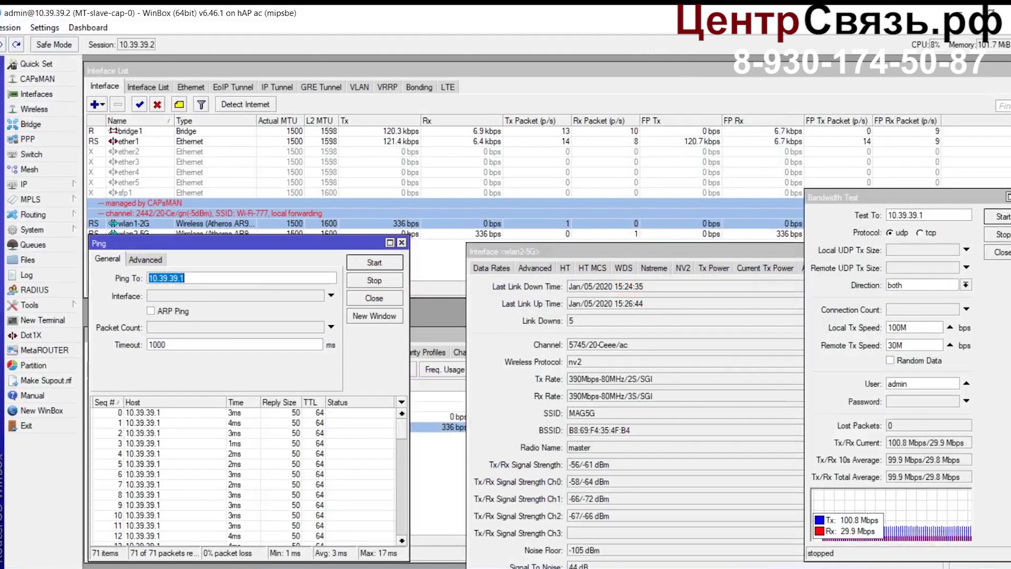
Step: Open a new WinBox login window from the taskbar jump list
{"action": "right_click", "coordinate": [744, 548]}
{"action": "left_click", "coordinate": [728, 501]}
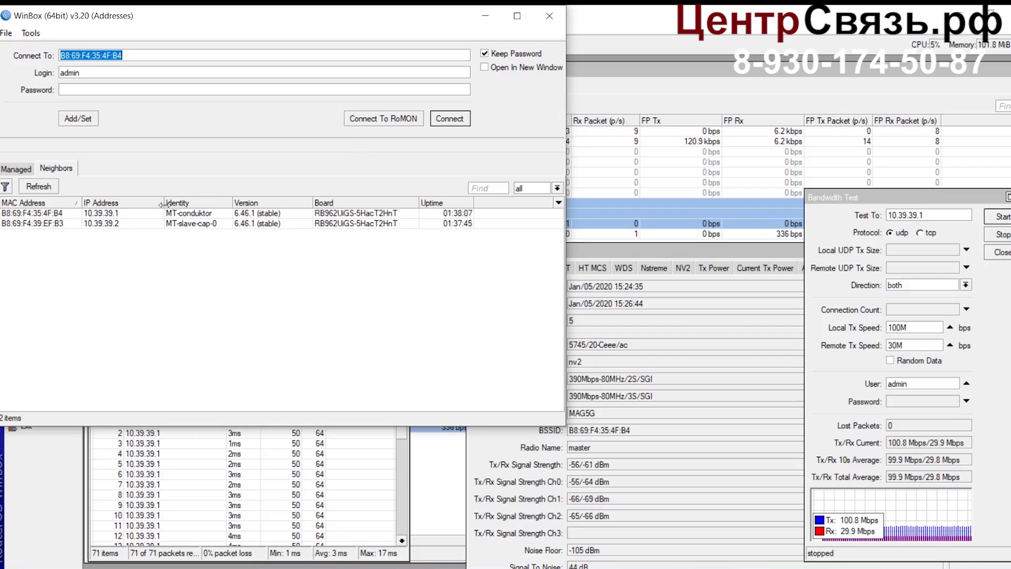
Step: On the master router, switch wlan2-5G's Wireless Protocol from nv2 to 802.11 and apply
{"action": "left_click", "coordinate": [449, 124]}
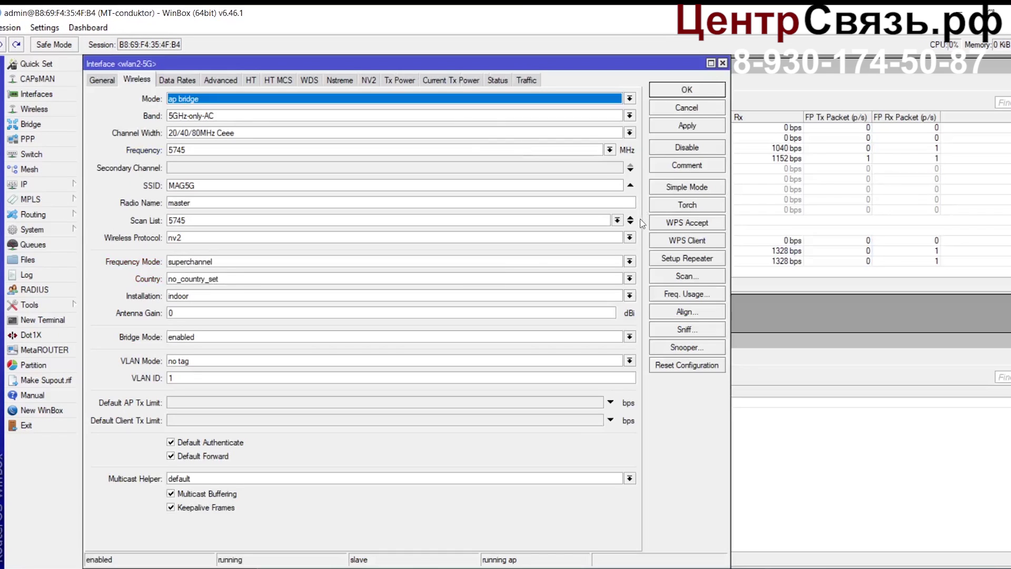
{"action": "left_click", "coordinate": [173, 238]}
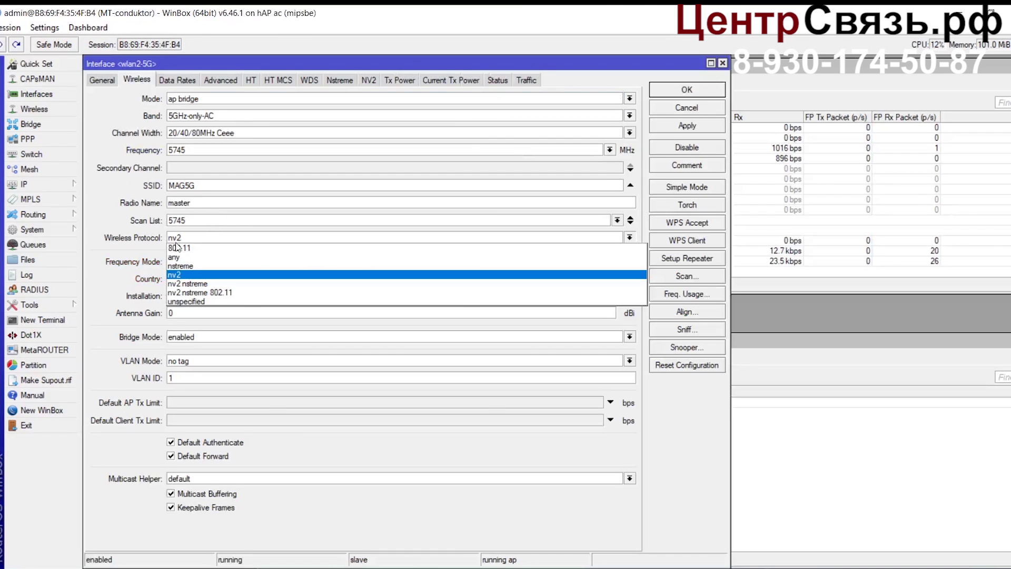
{"action": "left_click", "coordinate": [177, 247]}
{"action": "left_click", "coordinate": [690, 124]}
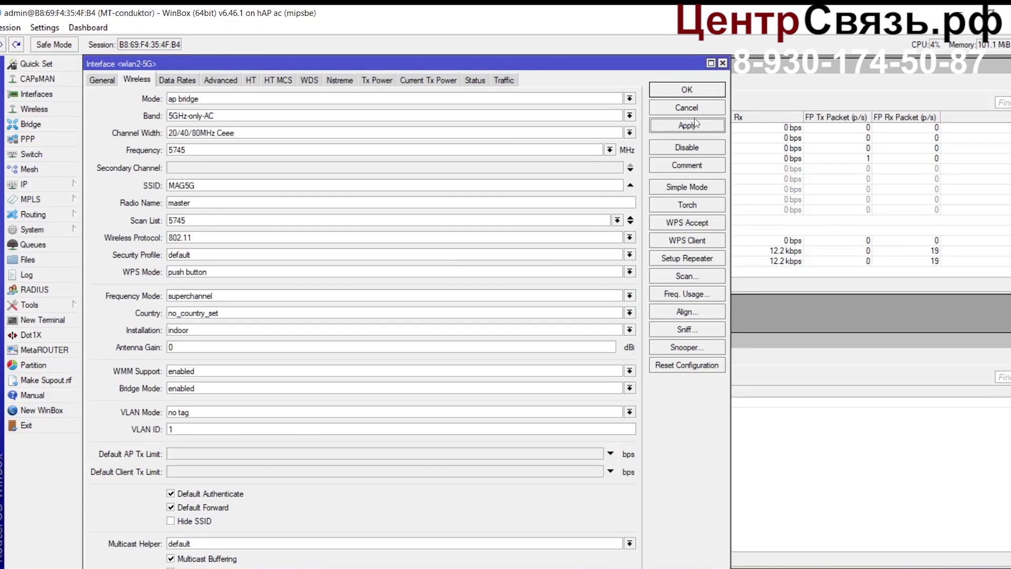
{"action": "left_click", "coordinate": [704, 91]}
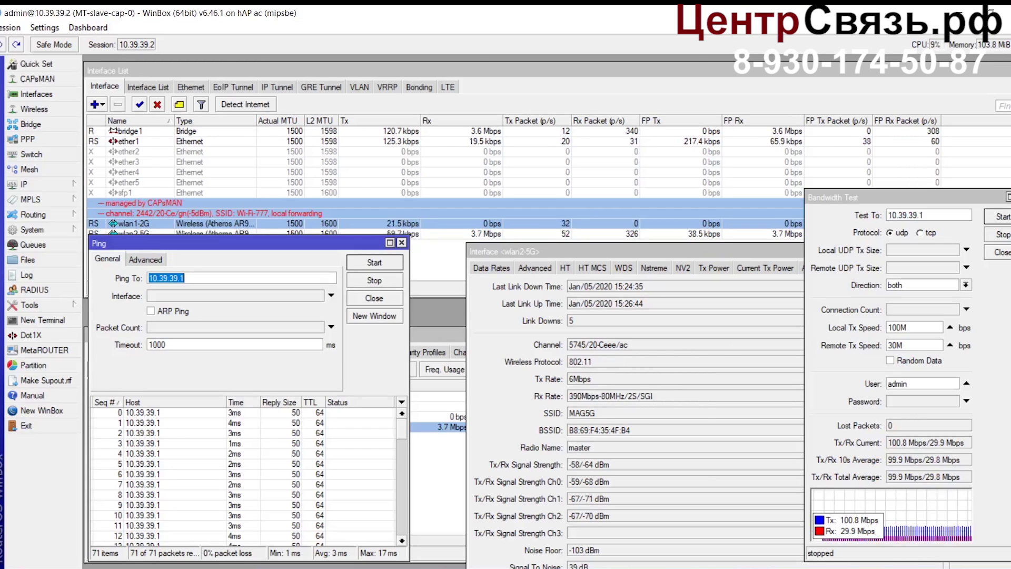
Step: Run the two-way bandwidth test to 10.39.39.1 with ping, stopping both at 98.2/29.9 Mbps
{"action": "left_click", "coordinate": [1003, 220]}
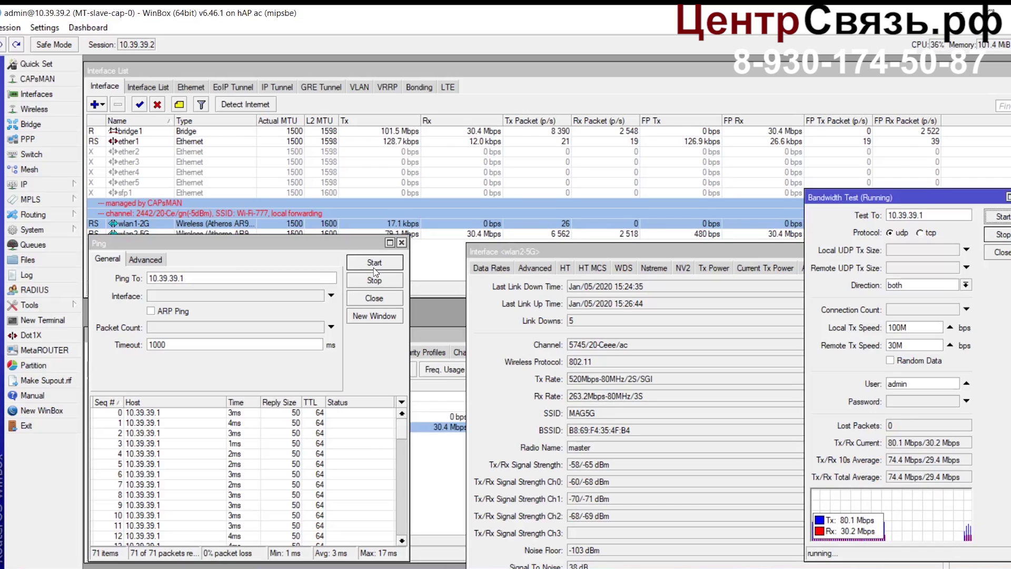
{"action": "left_click", "coordinate": [375, 267]}
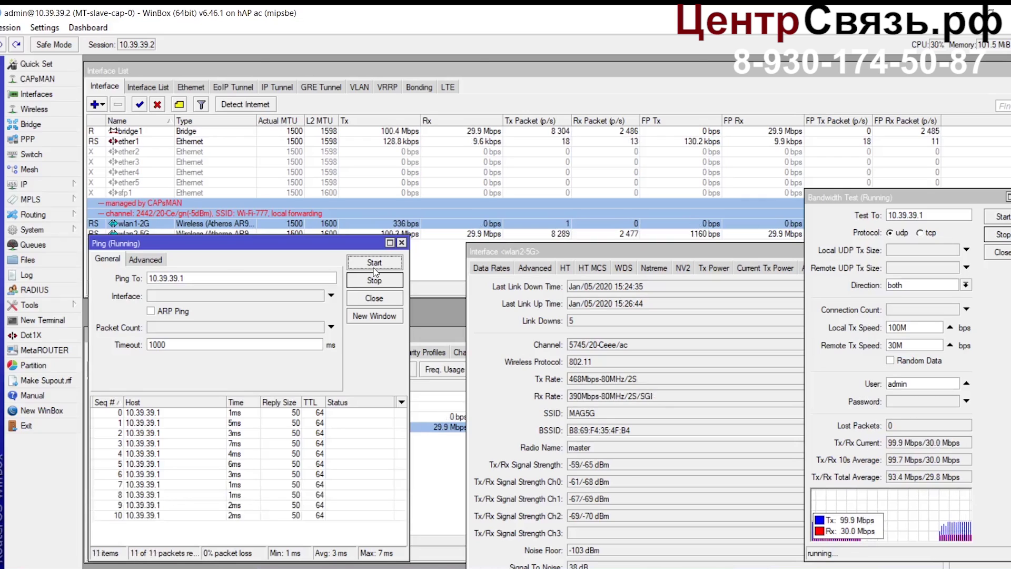
{"action": "left_click", "coordinate": [374, 264]}
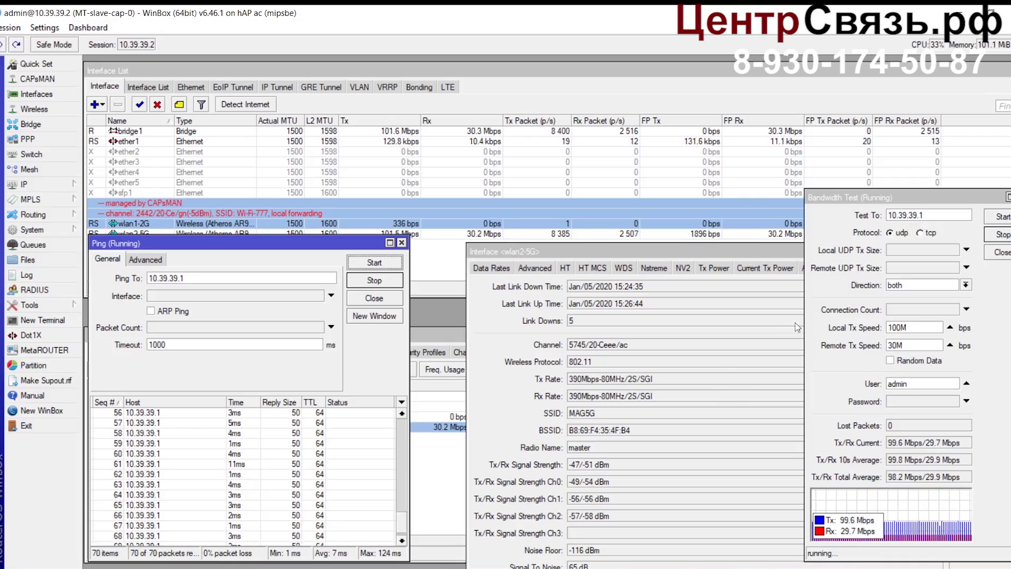
{"action": "left_click", "coordinate": [998, 234]}
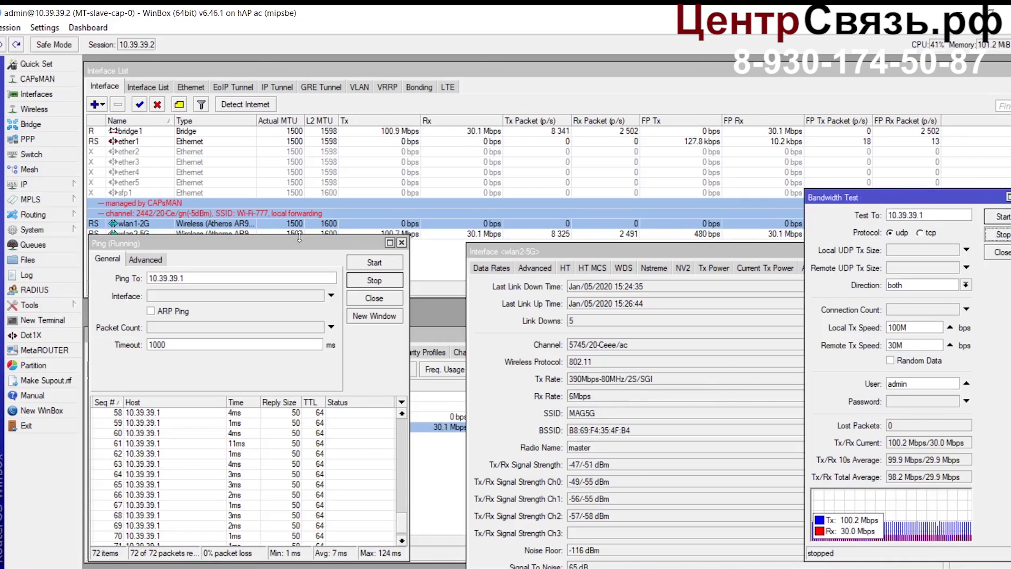
{"action": "left_click", "coordinate": [370, 283]}
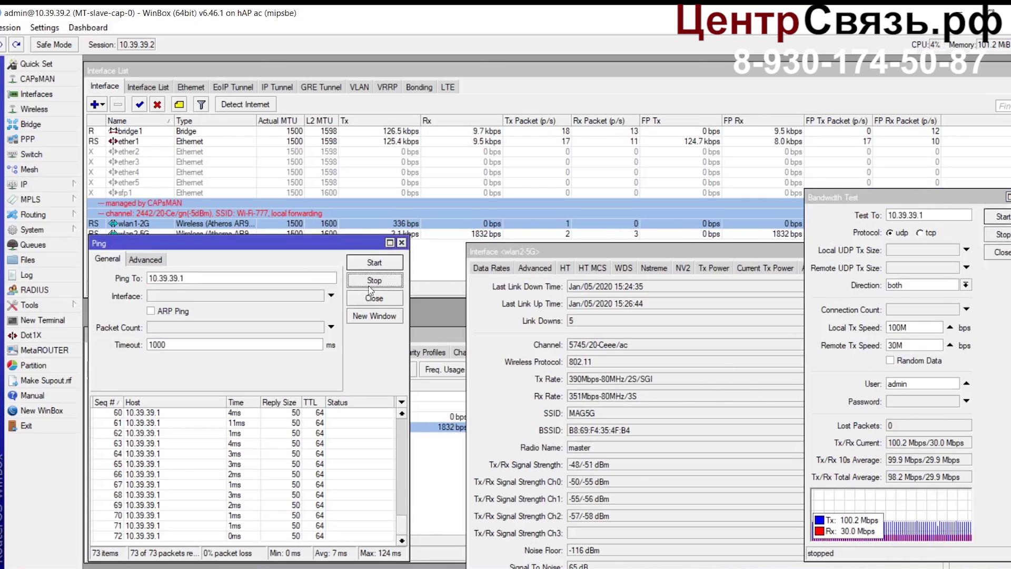
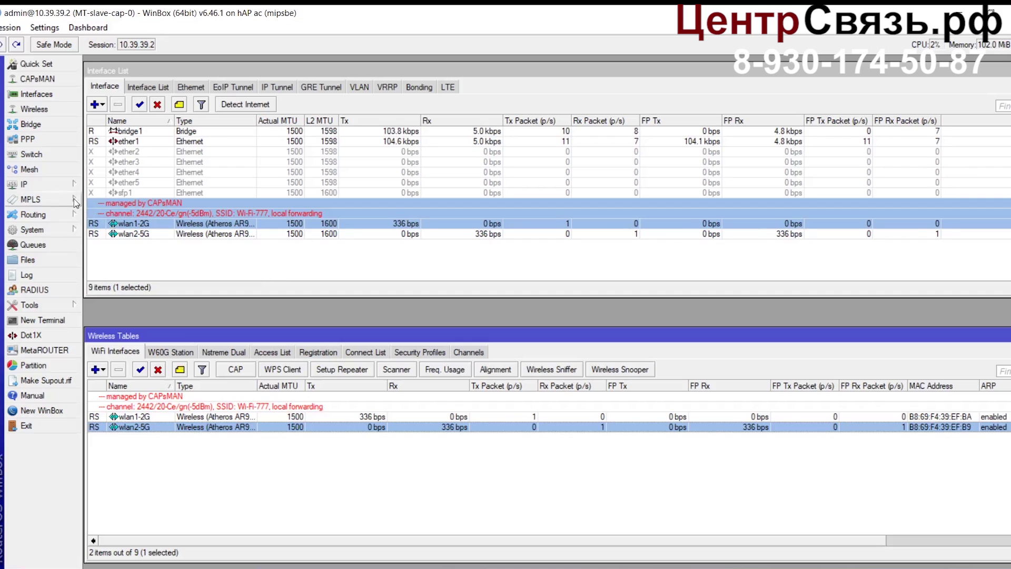
Step: Add DHCP relay relay1 on interface bridge1 forwarding to DHCP server 10.39.39.1
{"action": "left_click", "coordinate": [69, 188]}
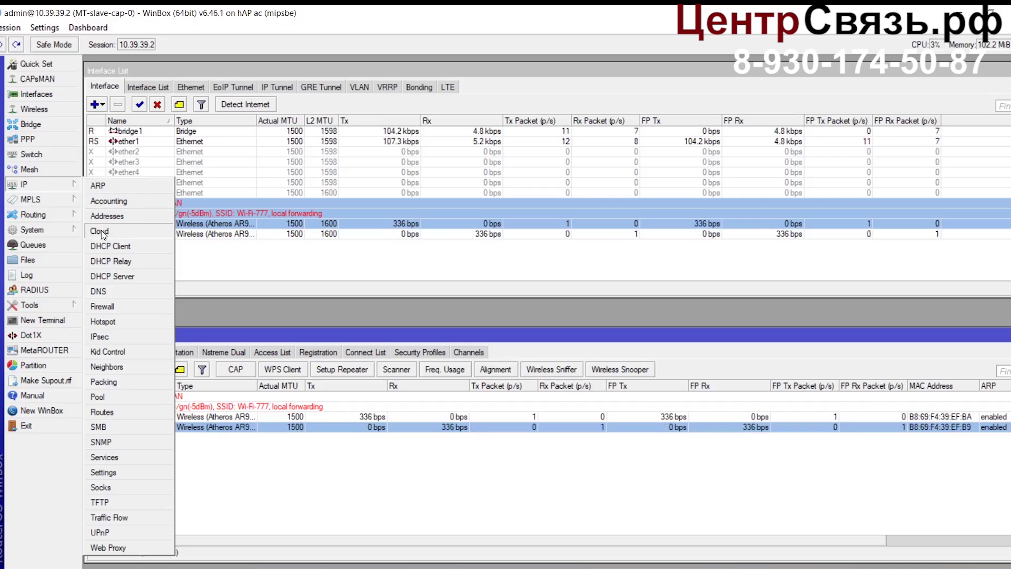
{"action": "left_click", "coordinate": [108, 261]}
{"action": "left_click", "coordinate": [422, 229]}
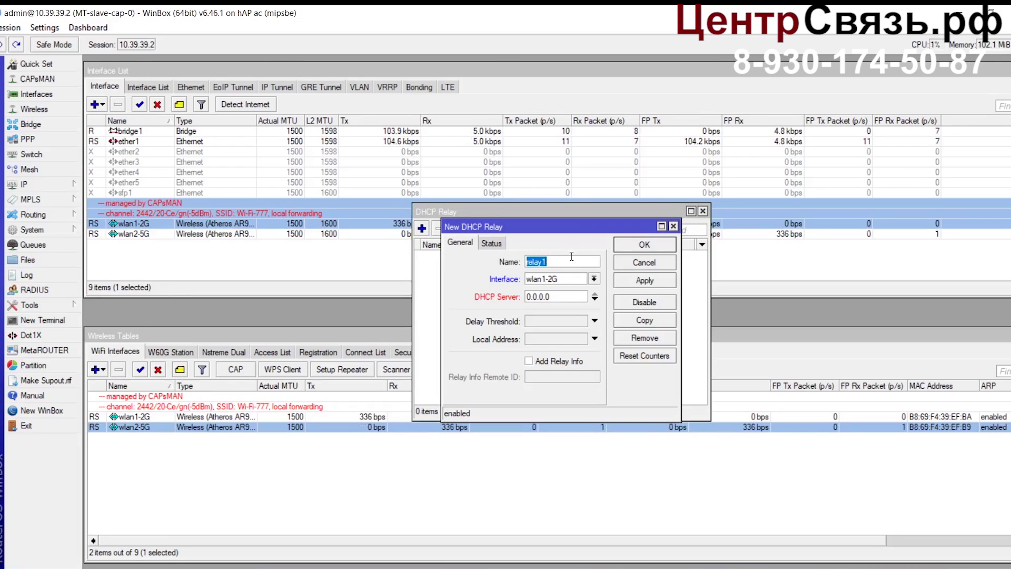
{"action": "left_click", "coordinate": [585, 279]}
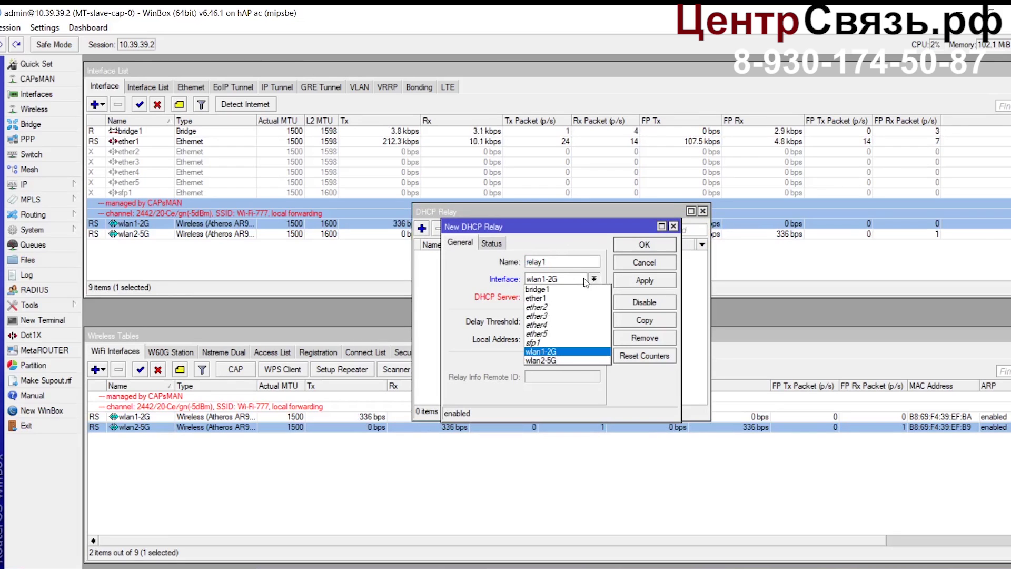
{"action": "left_click", "coordinate": [584, 286]}
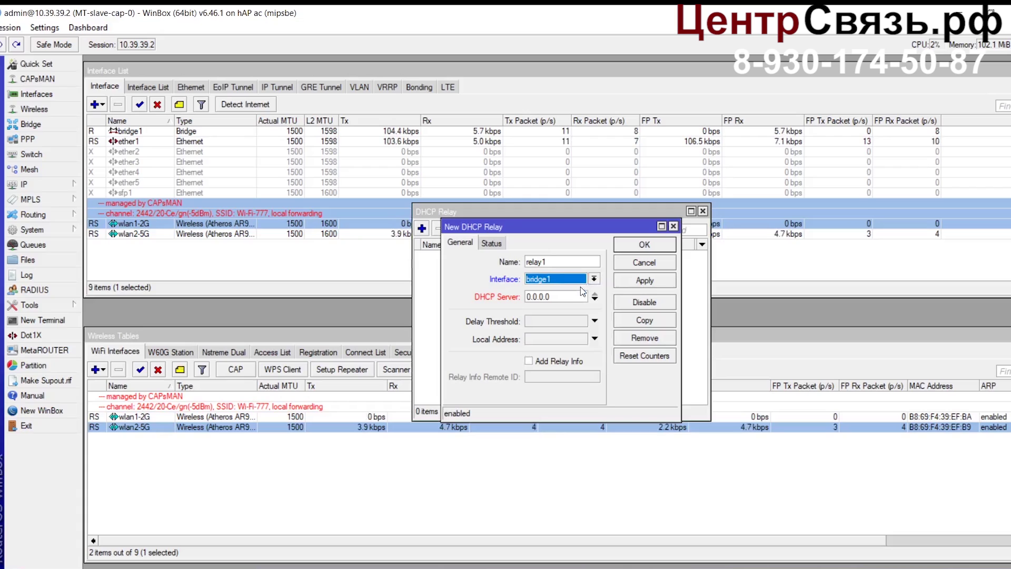
{"action": "key", "text": "Tab"}
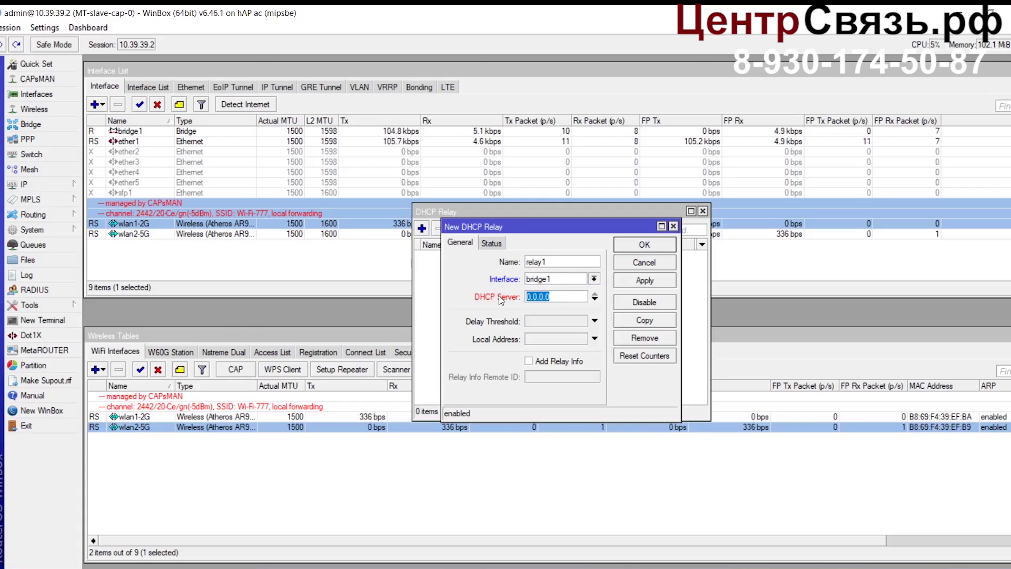
{"action": "type", "text": "10."}
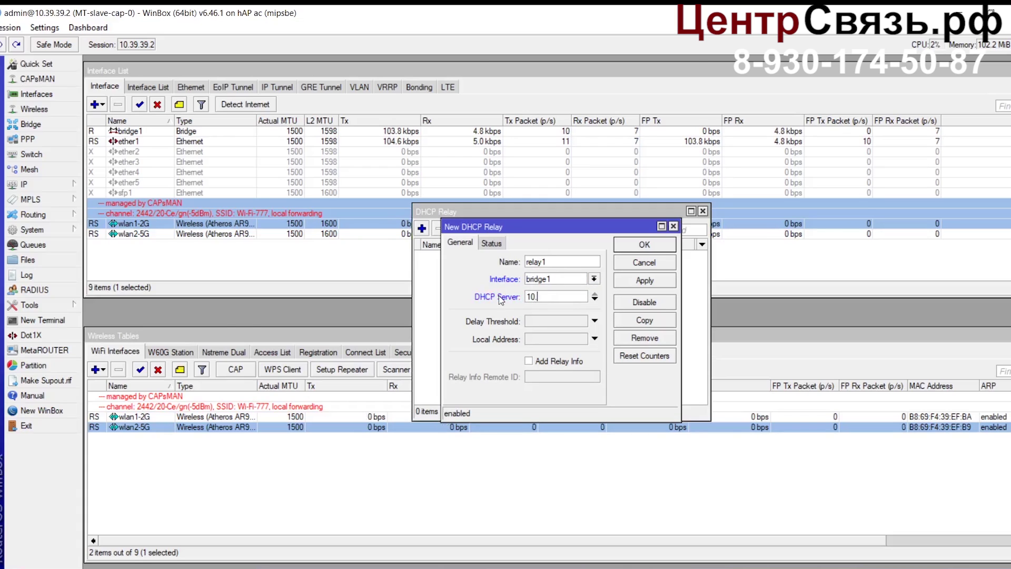
{"action": "type", "text": "39"}
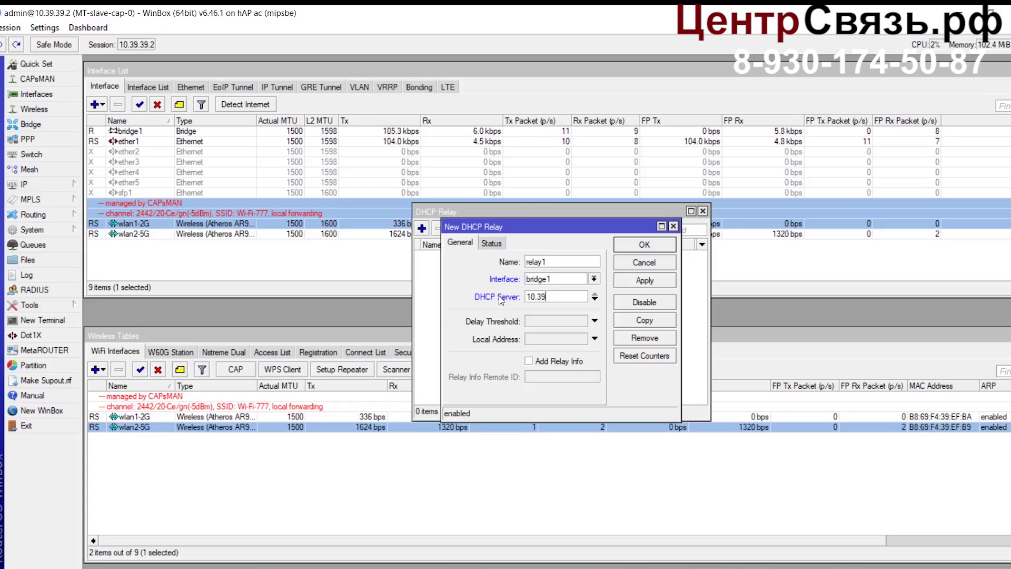
{"action": "type", "text": ".39."}
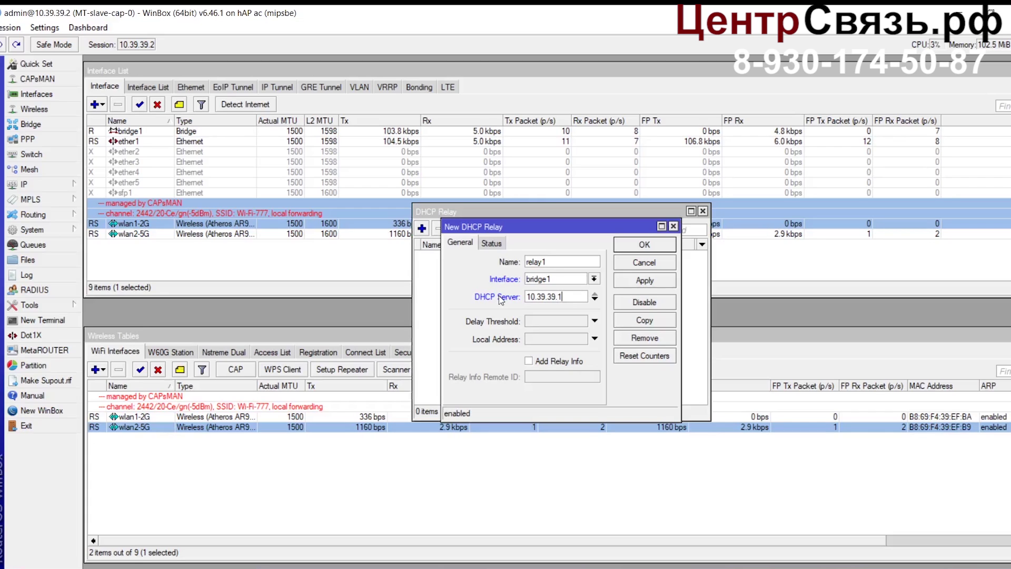
{"action": "type", "text": "1"}
{"action": "left_click", "coordinate": [635, 283]}
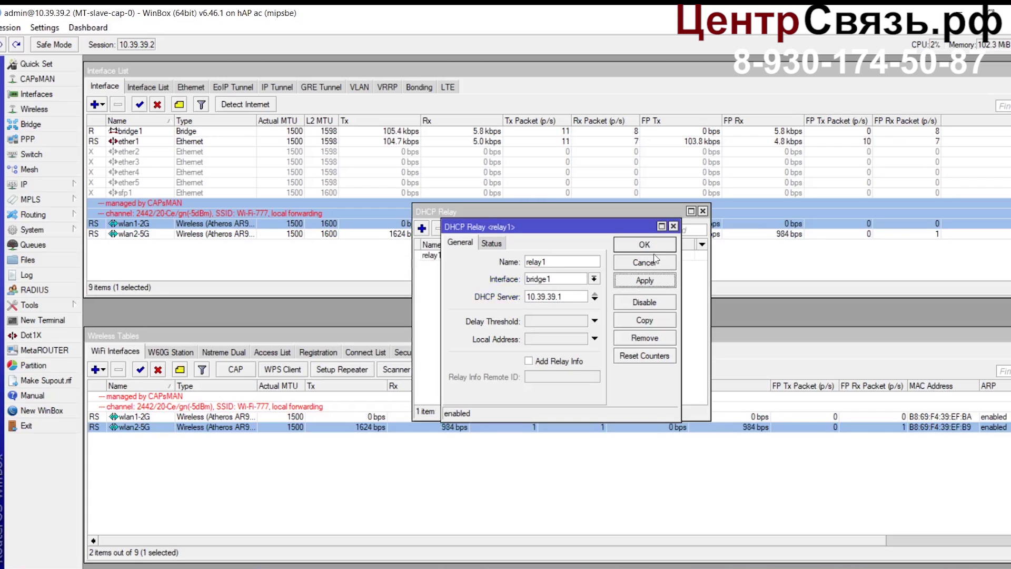
{"action": "left_click", "coordinate": [654, 246]}
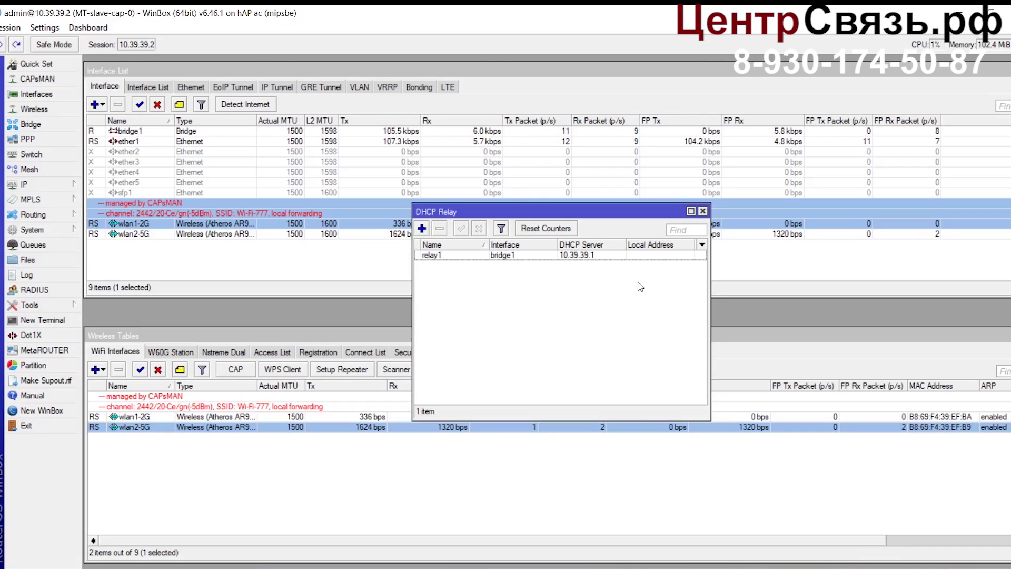
{"action": "left_click", "coordinate": [703, 211]}
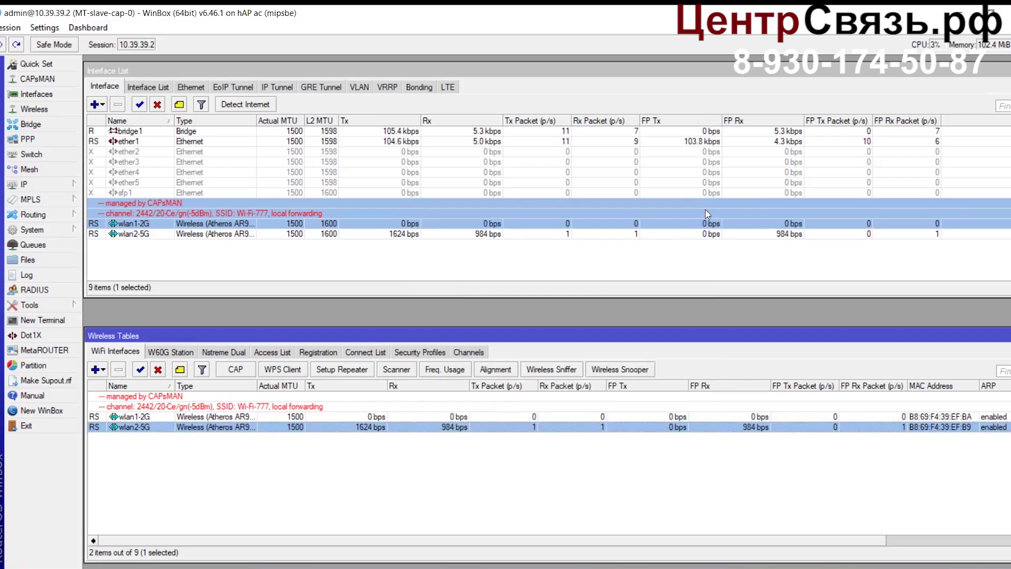
Step: Create a new virtual wireless interface and rename it wlan-Virtual-AP
{"action": "left_click", "coordinate": [149, 234]}
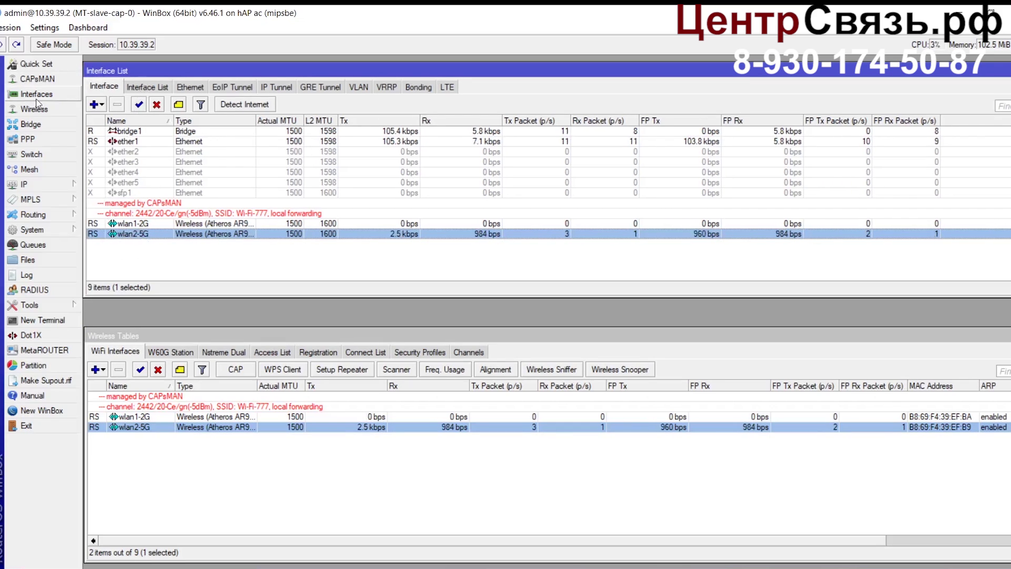
{"action": "left_click", "coordinate": [96, 104]}
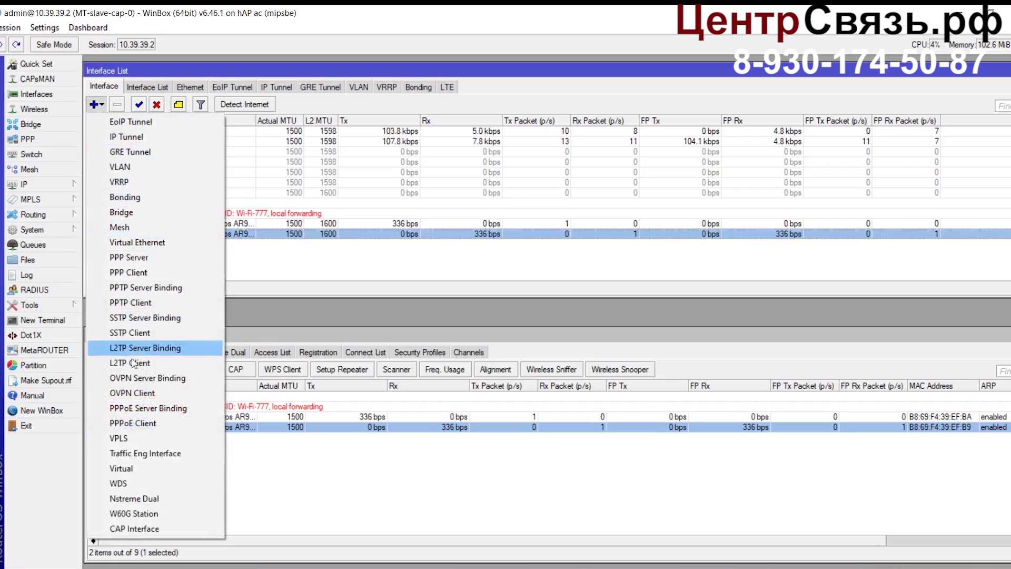
{"action": "left_click", "coordinate": [129, 474]}
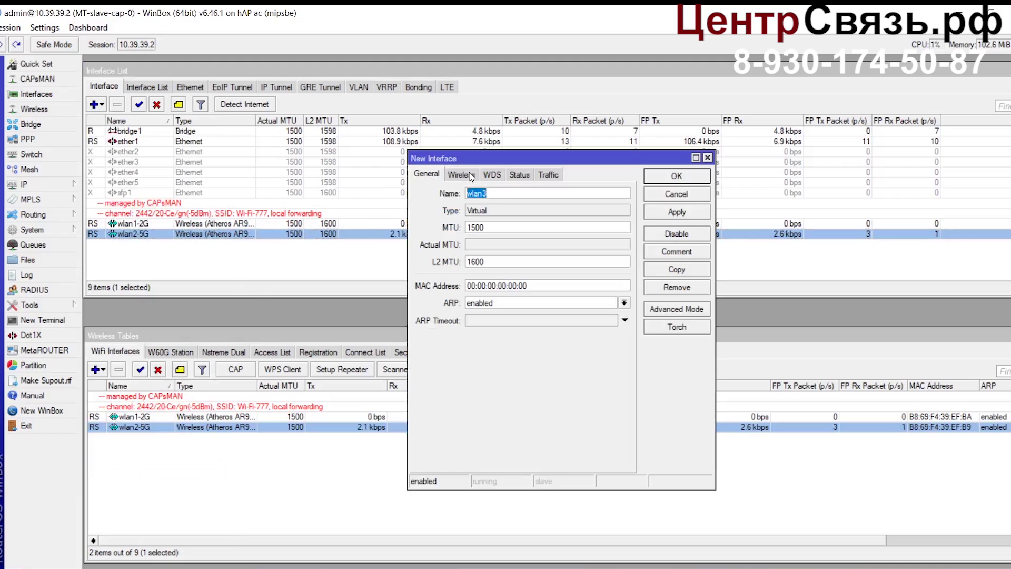
{"action": "left_click", "coordinate": [495, 192]}
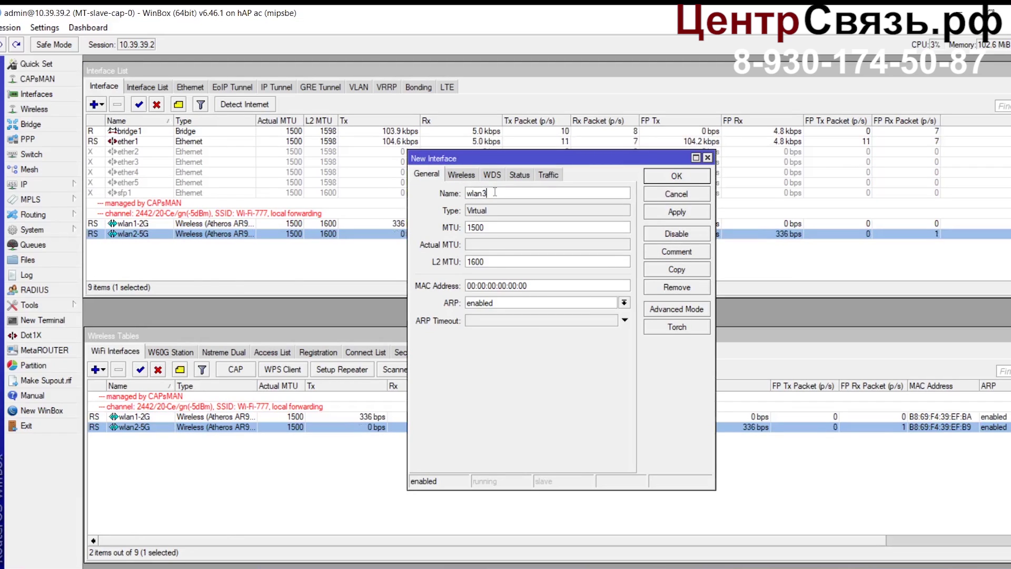
{"action": "key", "text": "BackSpace"}
{"action": "type", "text": "i"}
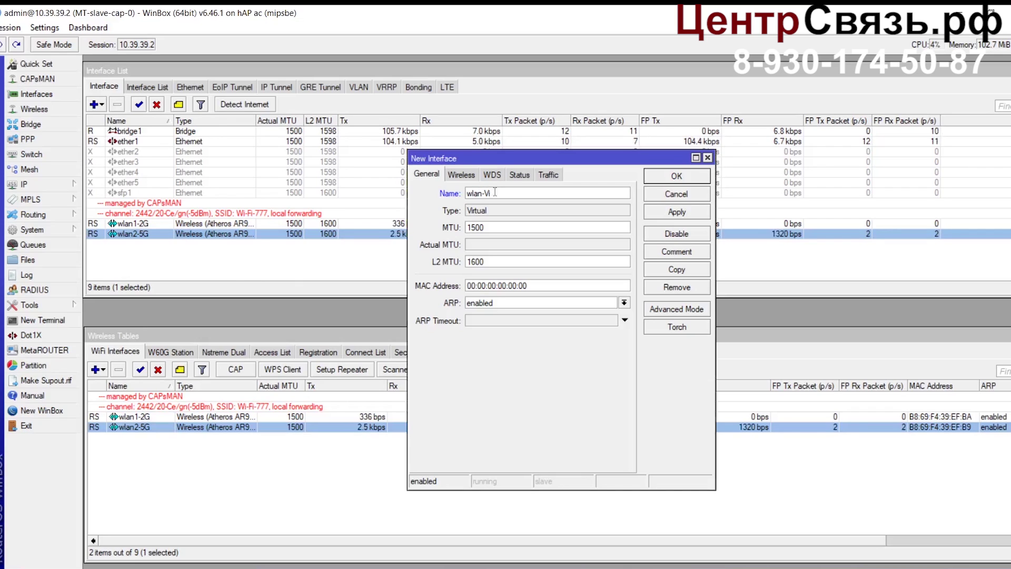
{"action": "type", "text": "r"}
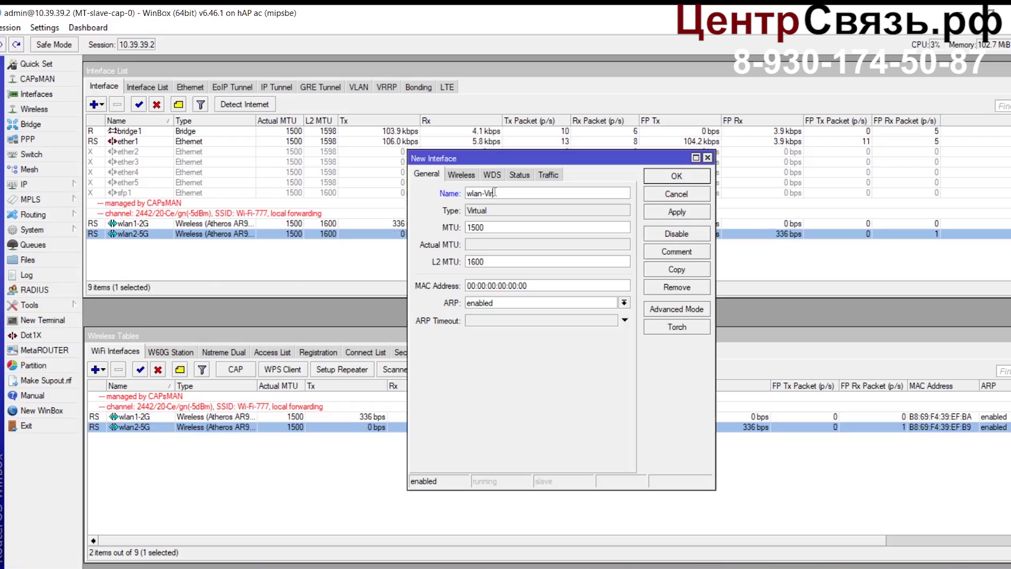
{"action": "type", "text": "tual-"}
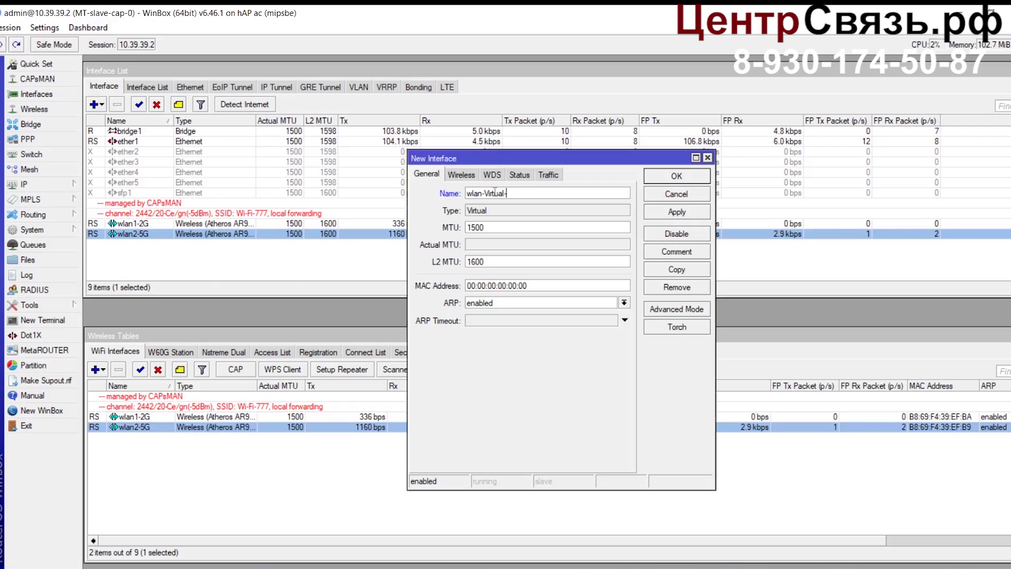
{"action": "type", "text": "AP"}
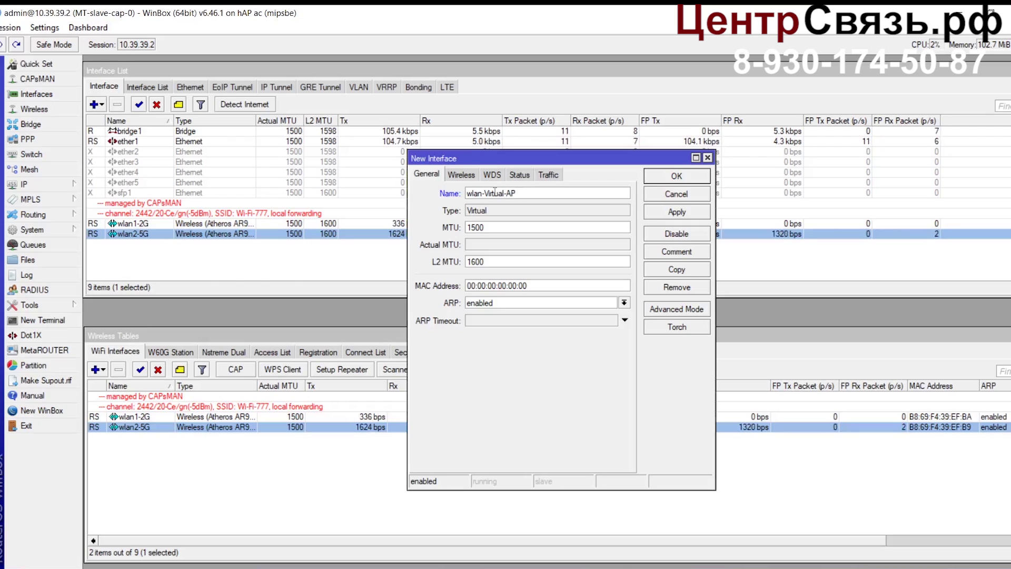
Step: Keep the virtual interface's wireless mode as ap bridge and go to its SSID field
{"action": "left_click", "coordinate": [463, 177]}
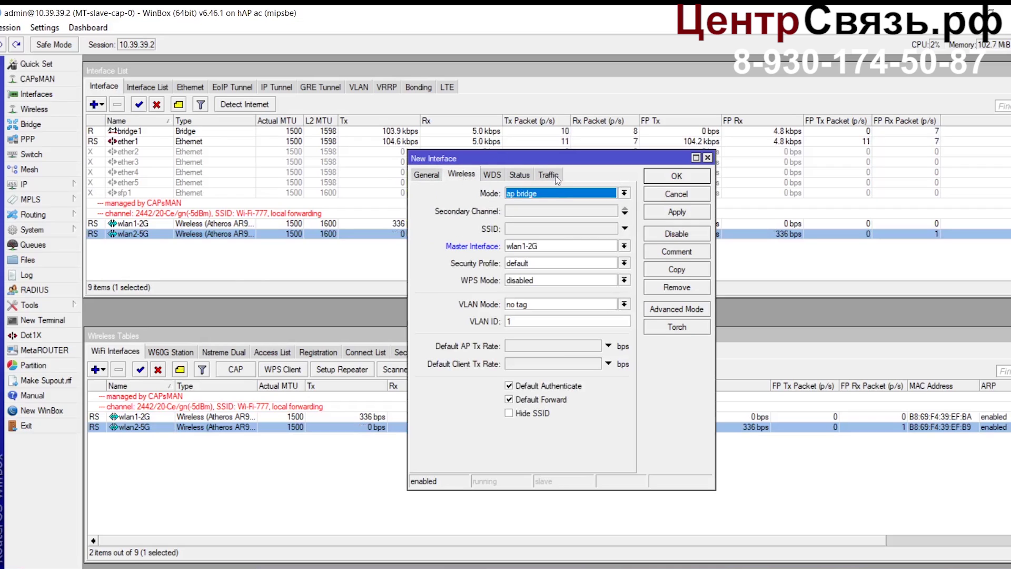
{"action": "left_click", "coordinate": [553, 193]}
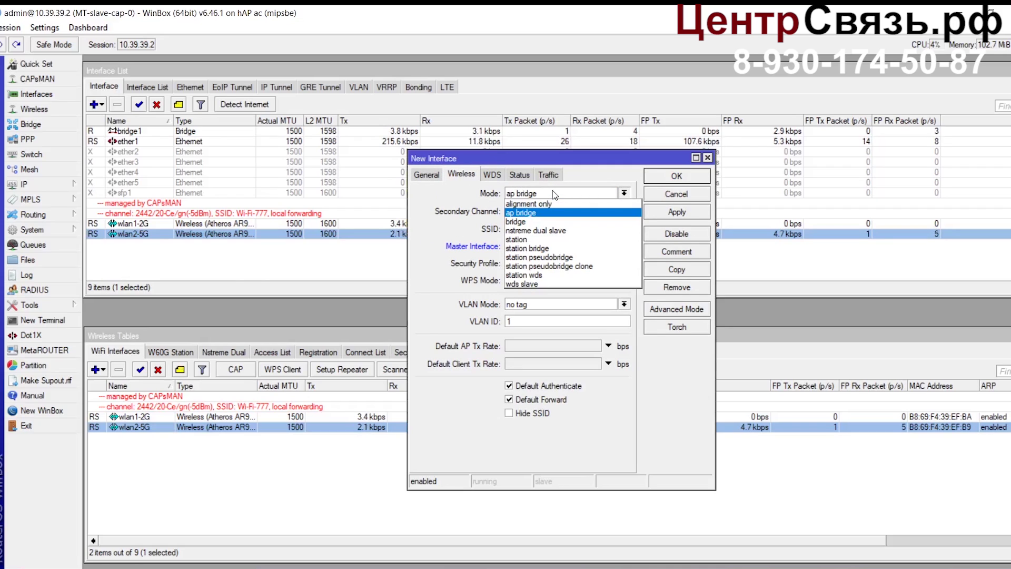
{"action": "left_click", "coordinate": [552, 193]}
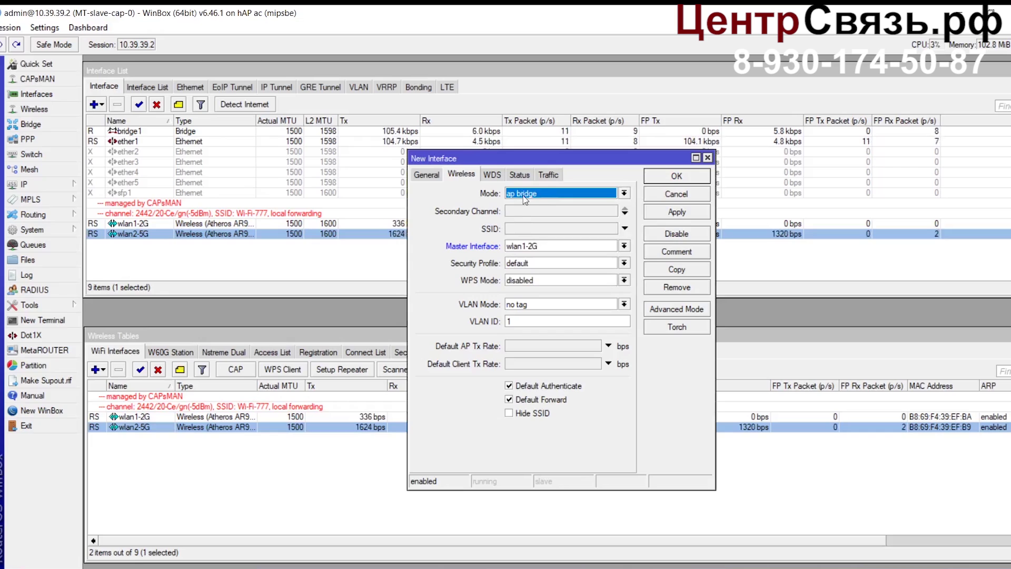
{"action": "left_click", "coordinate": [523, 230]}
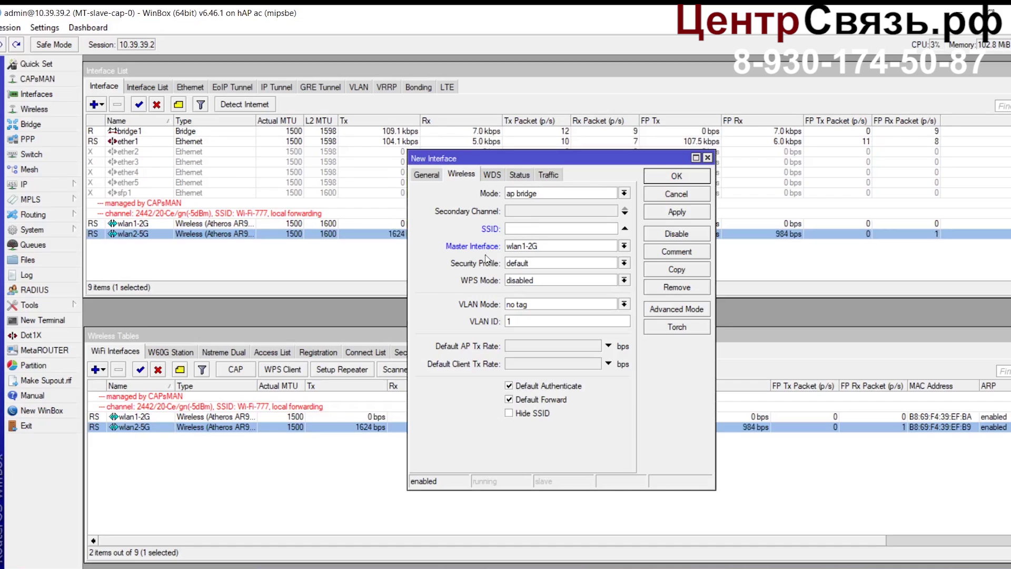
Step: Copy the SSID MAG5G from wlan2-5G's wireless settings, then close that window
{"action": "double_click", "coordinate": [206, 428]}
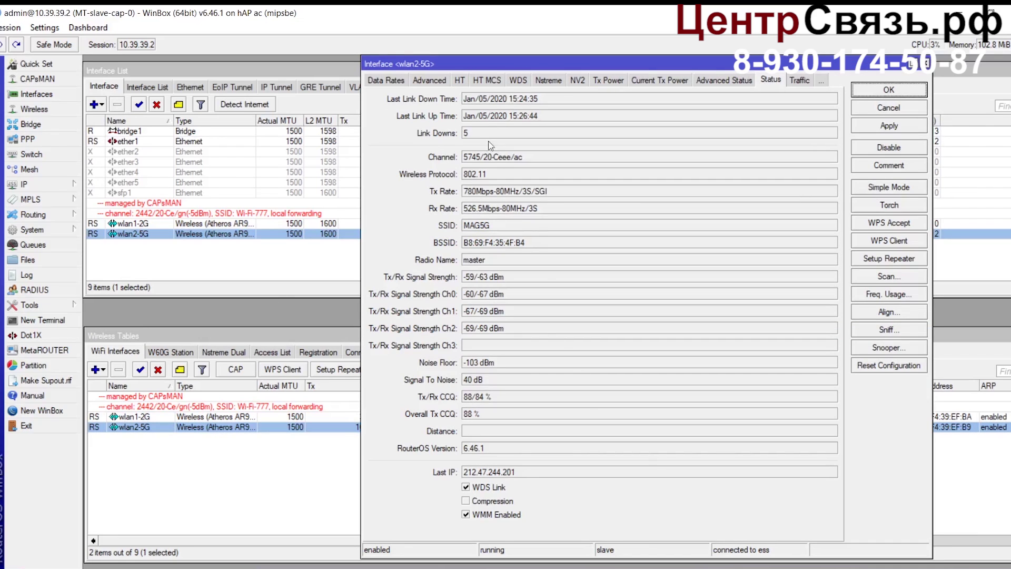
{"action": "left_click", "coordinate": [399, 82]}
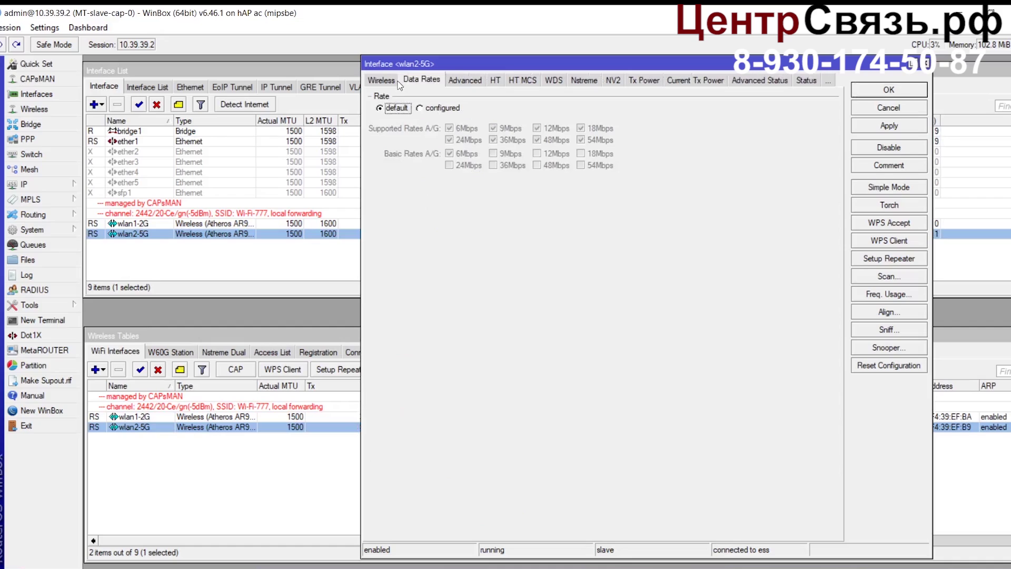
{"action": "left_click", "coordinate": [381, 80]}
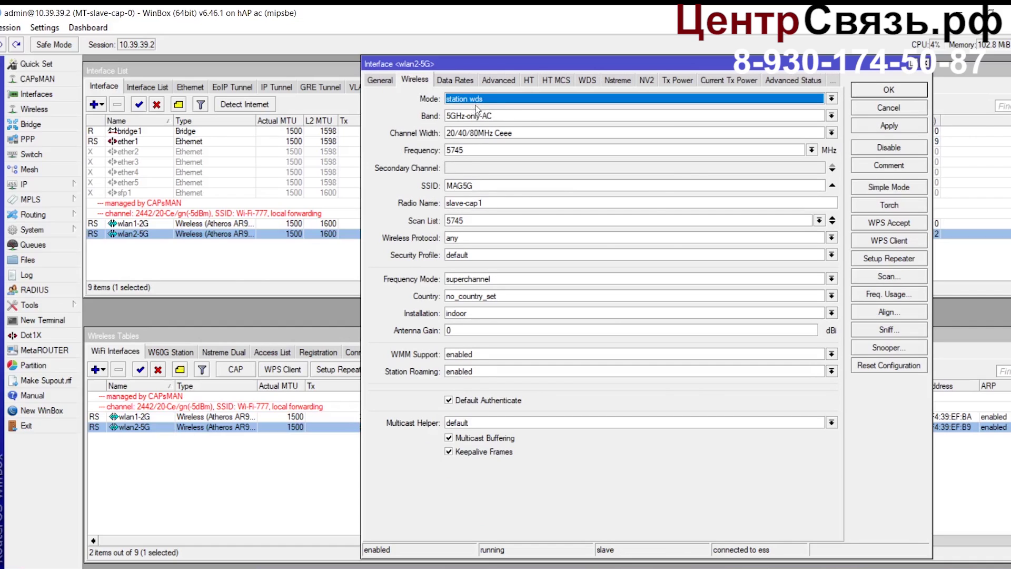
{"action": "left_click_drag", "start_coordinate": [484, 186], "coordinate": [443, 186]}
{"action": "right_click", "coordinate": [447, 184]}
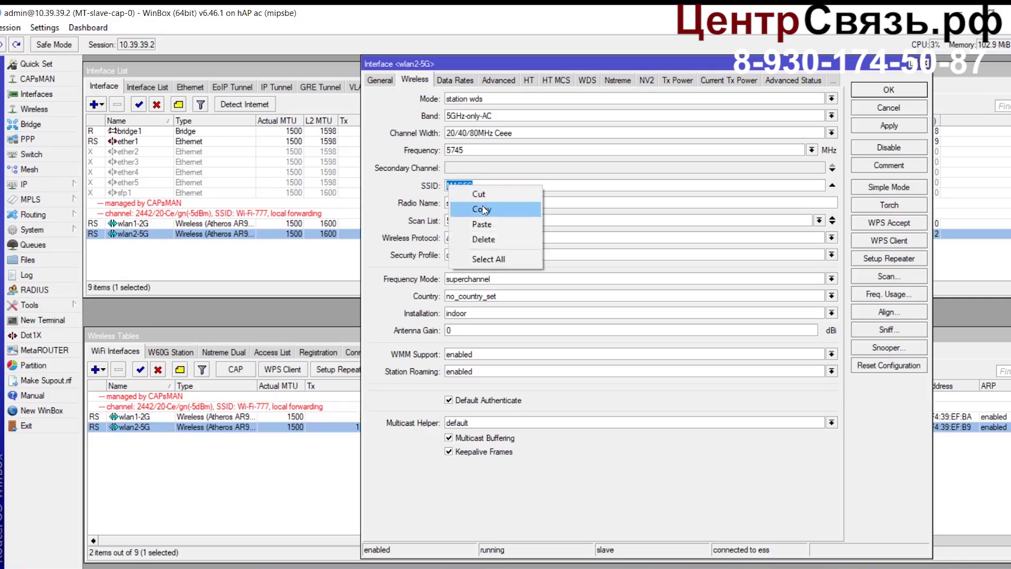
{"action": "left_click", "coordinate": [468, 209]}
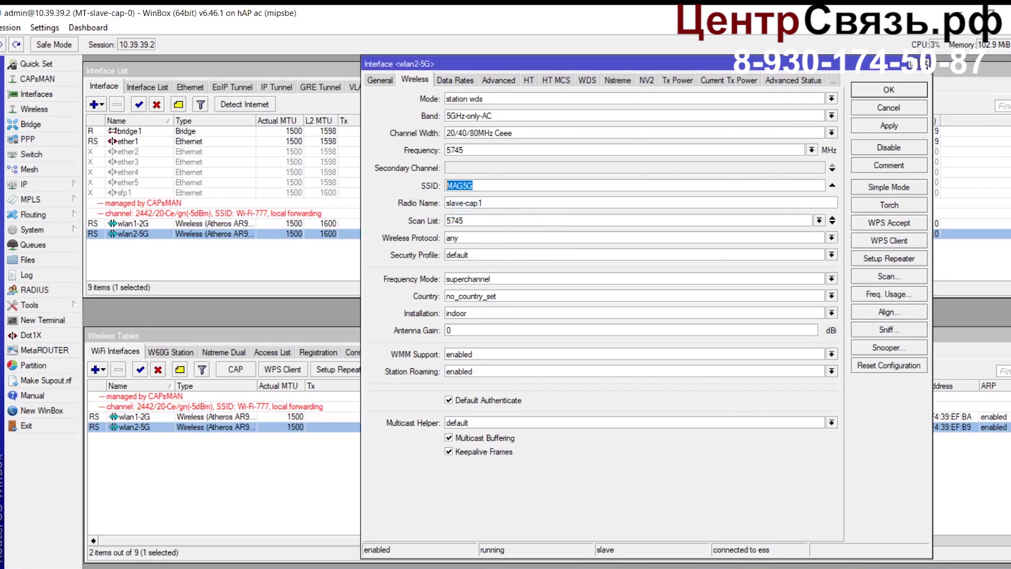
{"action": "left_click", "coordinate": [866, 98]}
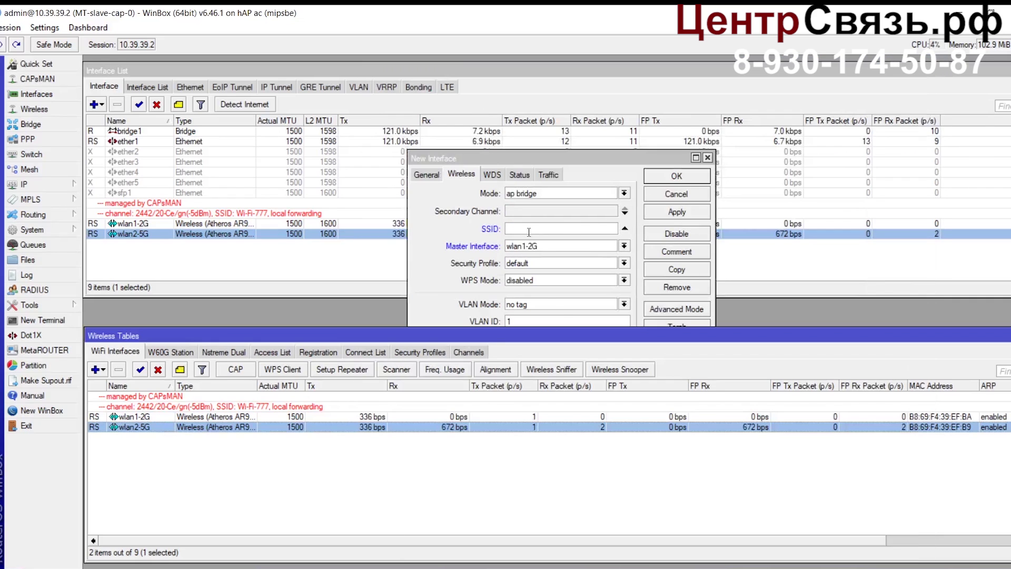
Step: Paste MAG5G as the SSID, set master interface wlan2-5G and security profile default
{"action": "right_click", "coordinate": [529, 229]}
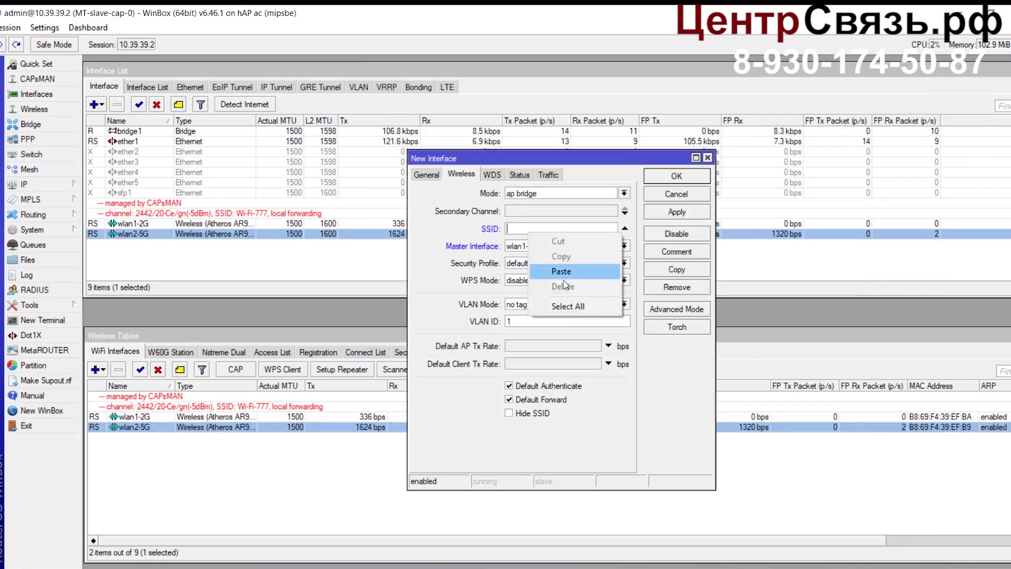
{"action": "left_click", "coordinate": [569, 271]}
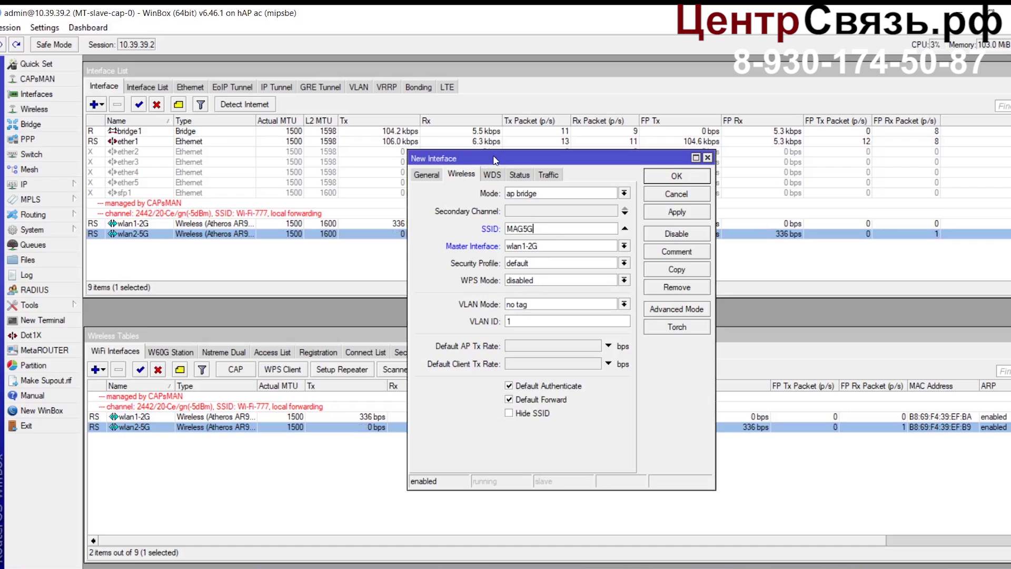
{"action": "left_click_drag", "start_coordinate": [493, 156], "coordinate": [519, 165]}
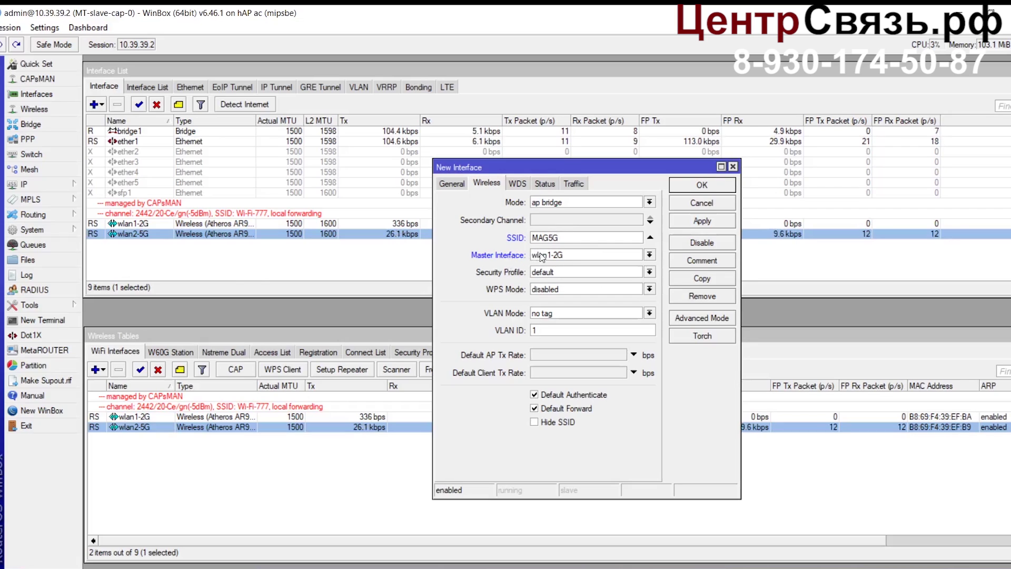
{"action": "left_click", "coordinate": [569, 256]}
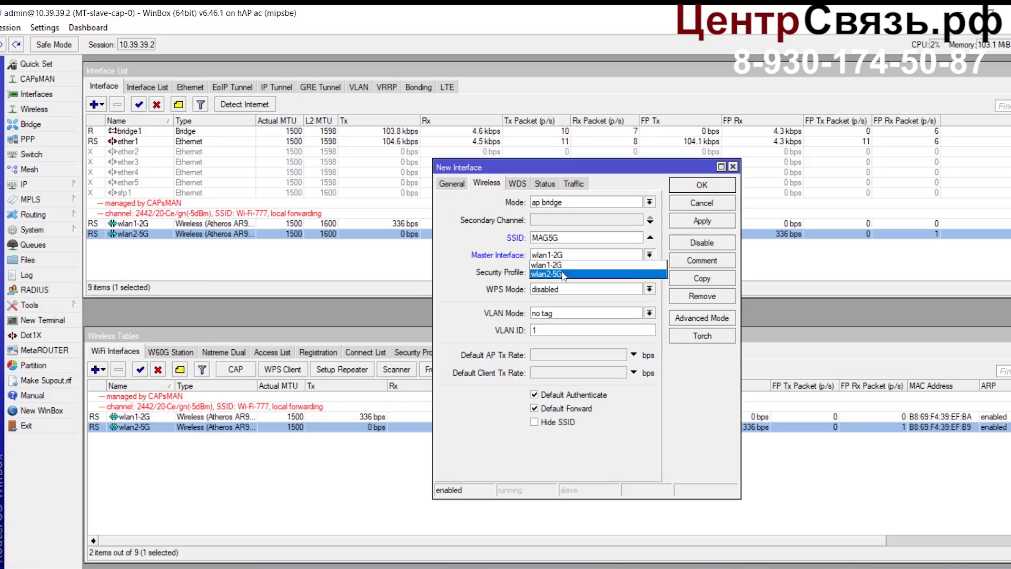
{"action": "left_click", "coordinate": [564, 275]}
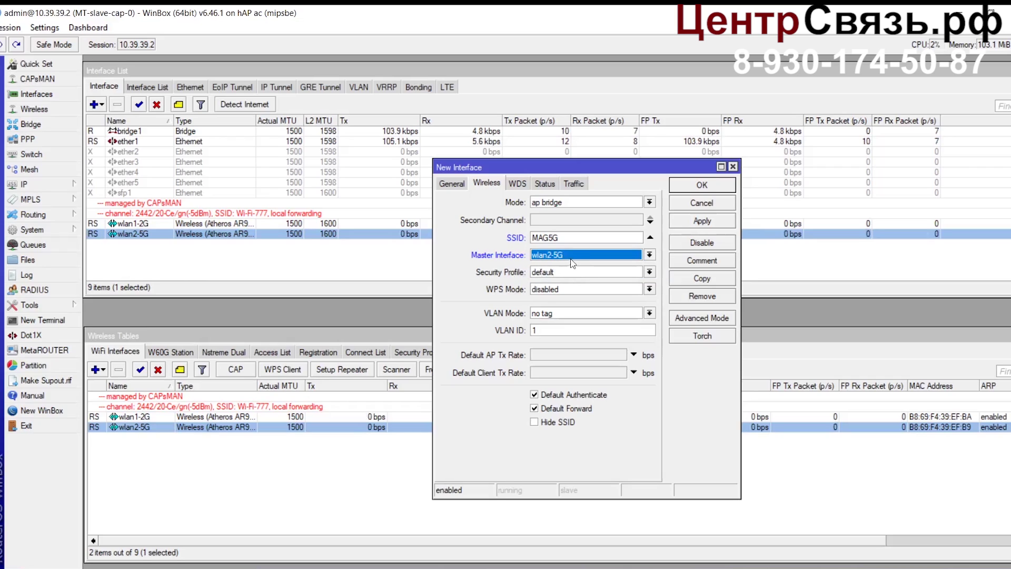
{"action": "left_click", "coordinate": [570, 258]}
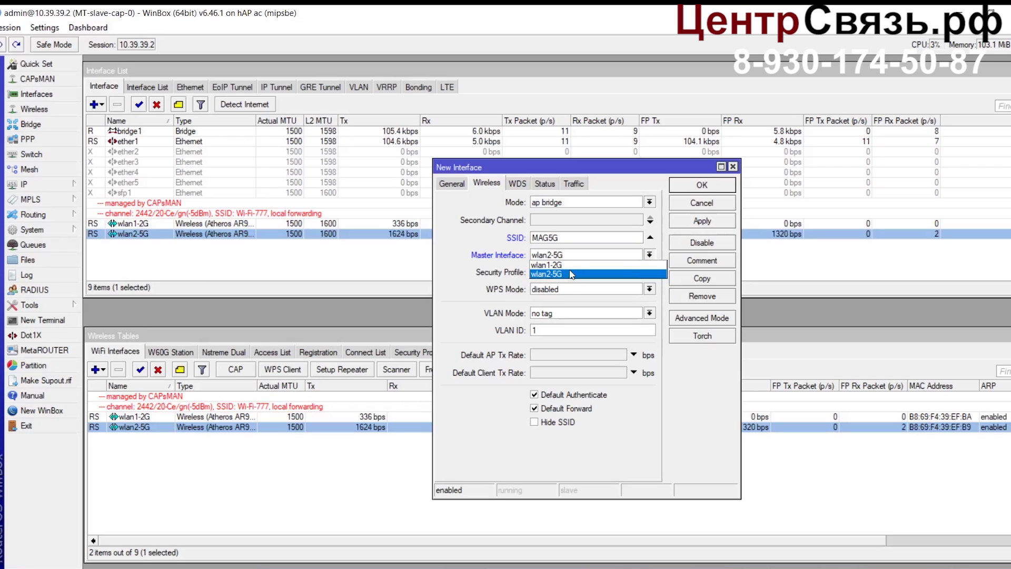
{"action": "left_click", "coordinate": [572, 274]}
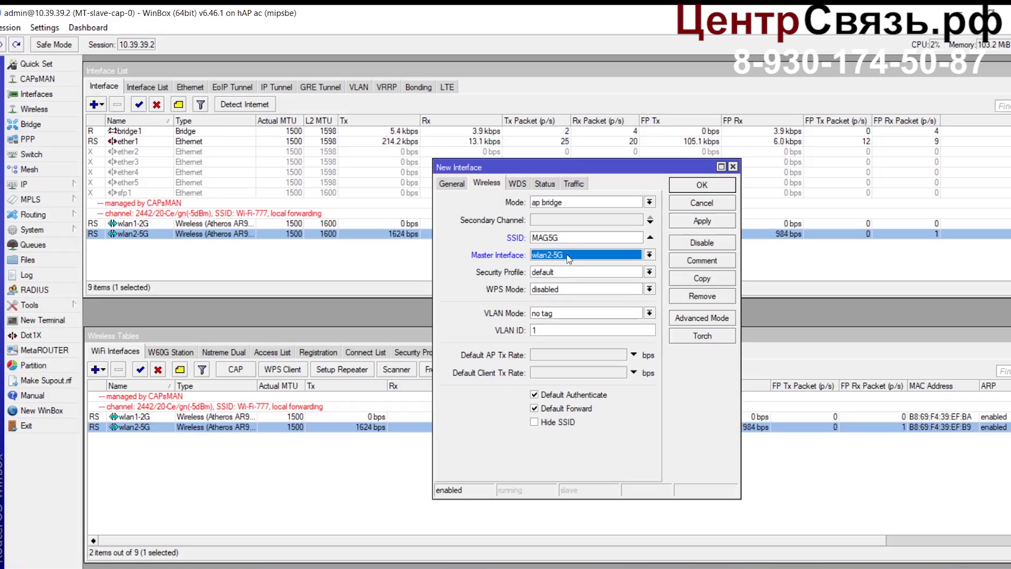
{"action": "left_click", "coordinate": [590, 272]}
{"action": "left_click", "coordinate": [590, 282]}
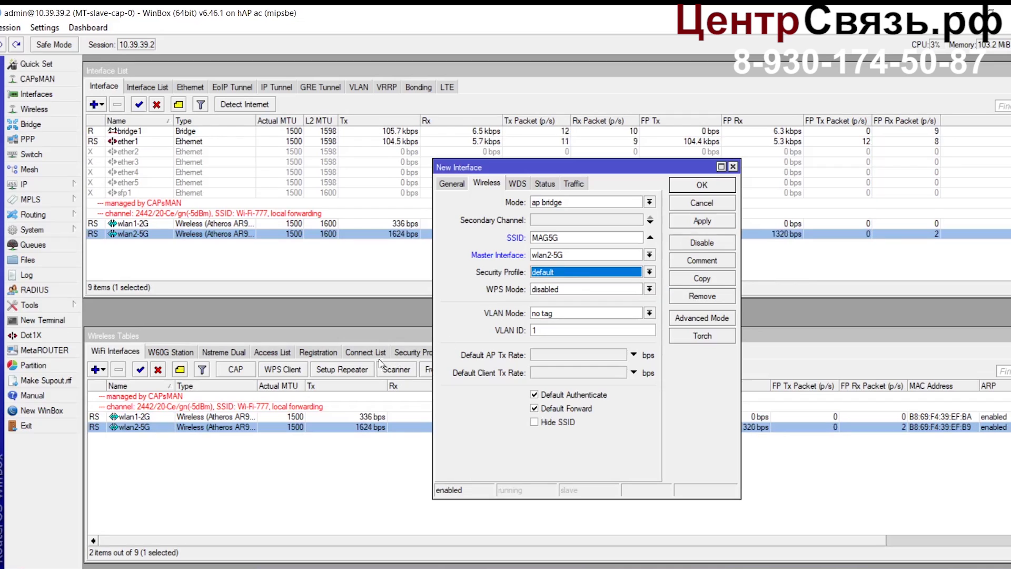
Step: Check the security profiles and WDS tab, then save wlan-Virtual-AP and widen the Name column
{"action": "left_click", "coordinate": [414, 353]}
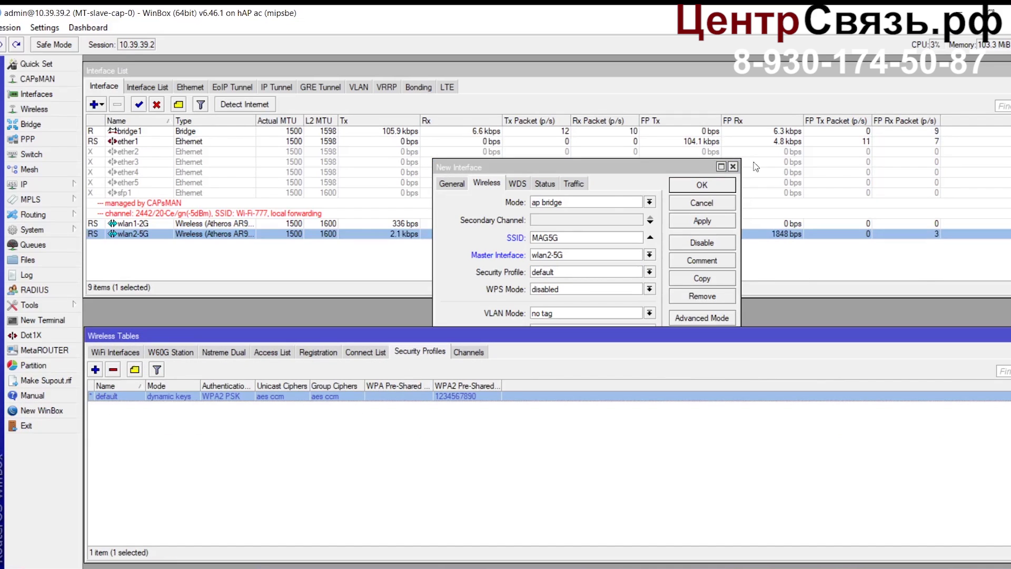
{"action": "left_click_drag", "start_coordinate": [688, 168], "coordinate": [774, 141]}
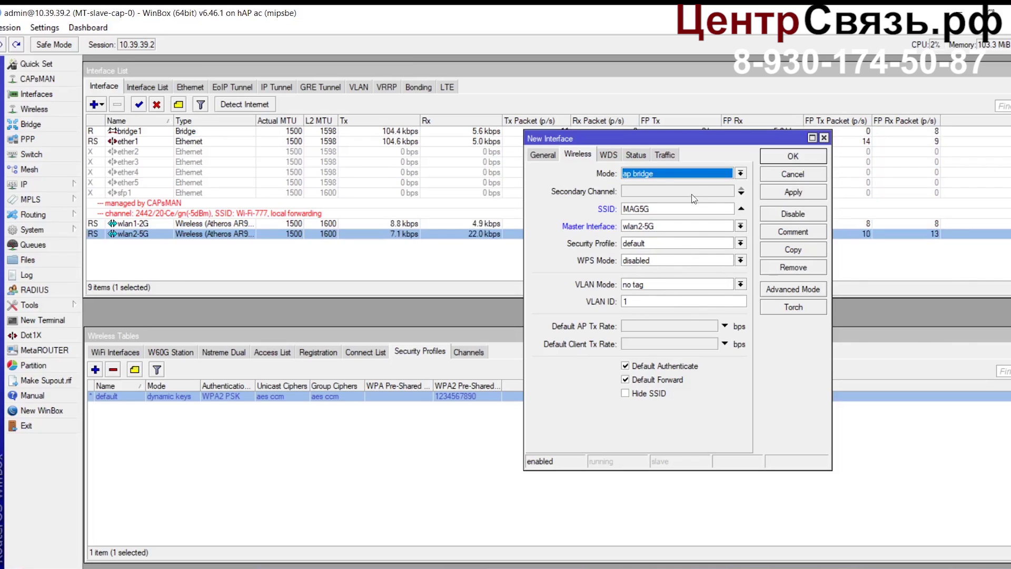
{"action": "left_click", "coordinate": [607, 154]}
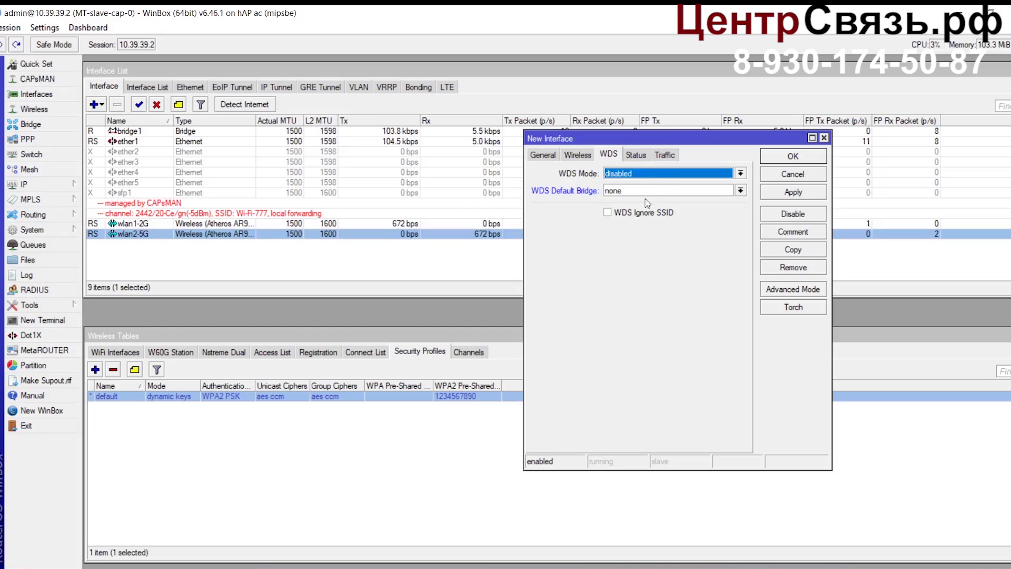
{"action": "left_click", "coordinate": [811, 191]}
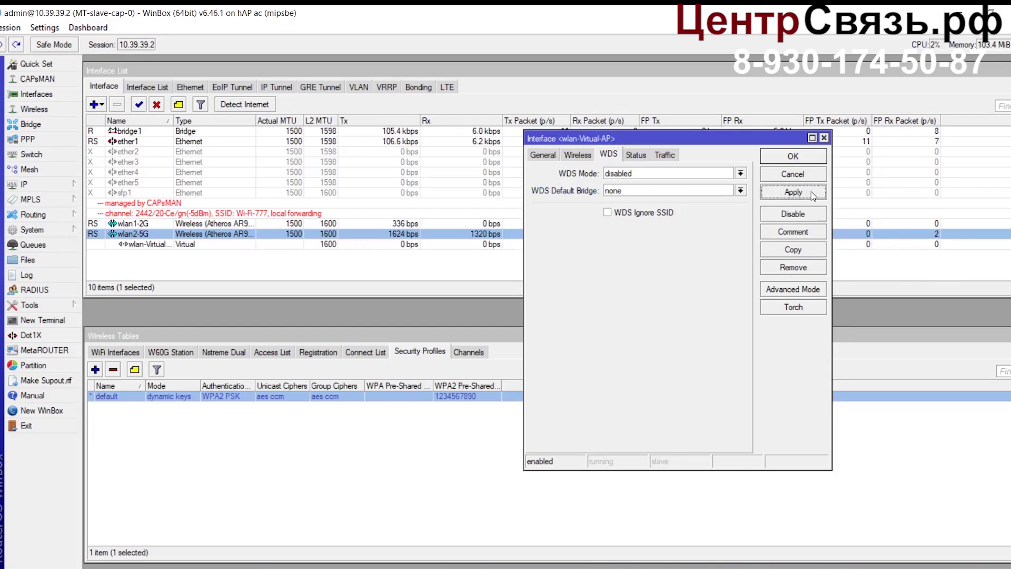
{"action": "left_click", "coordinate": [805, 157]}
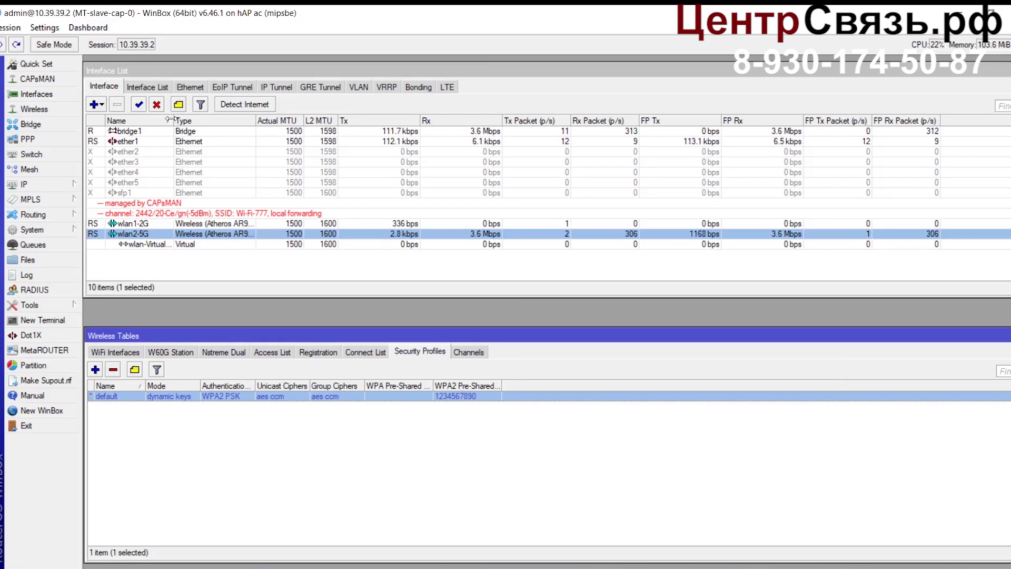
{"action": "left_click_drag", "start_coordinate": [173, 121], "coordinate": [186, 120]}
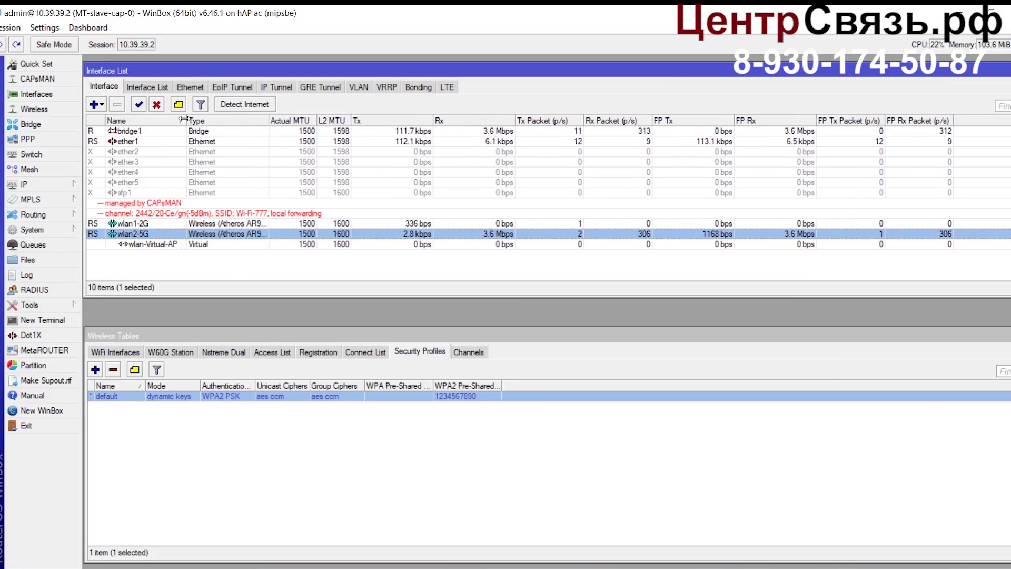
Step: Add wlan-Virtual-AP as a new port of bridge1 in Bridge Ports
{"action": "left_click", "coordinate": [32, 124]}
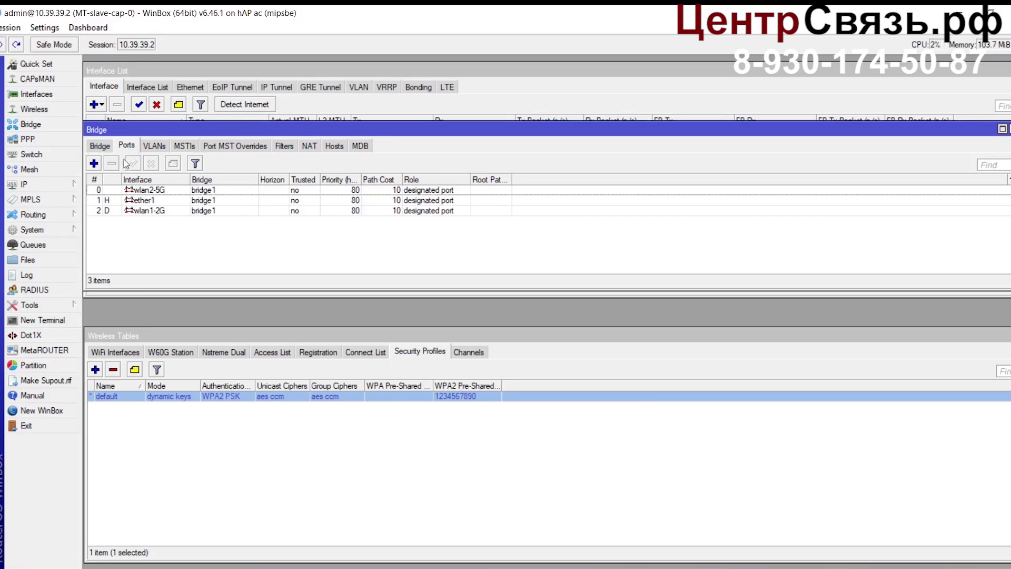
{"action": "left_click", "coordinate": [94, 164]}
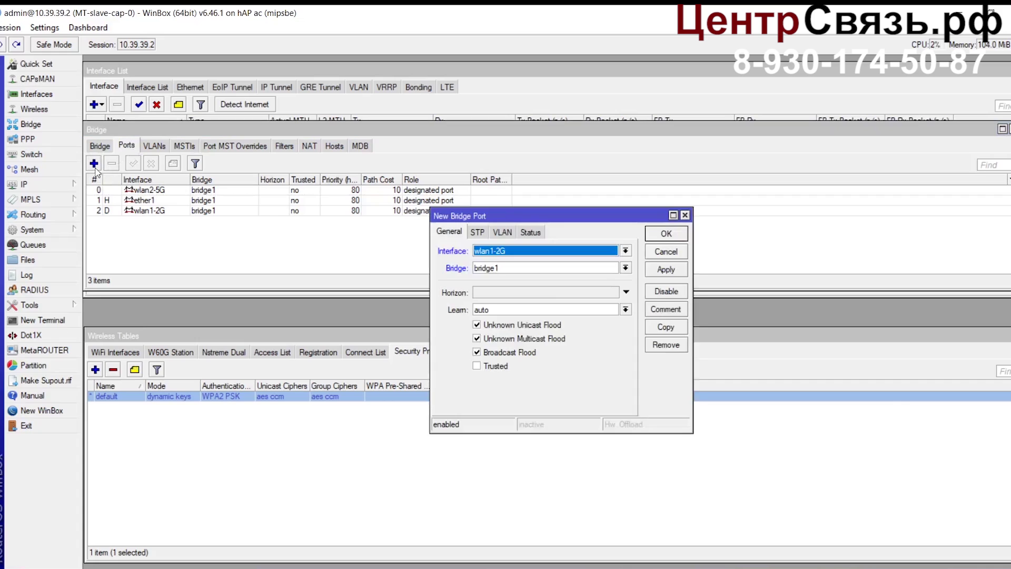
{"action": "left_click", "coordinate": [625, 252]}
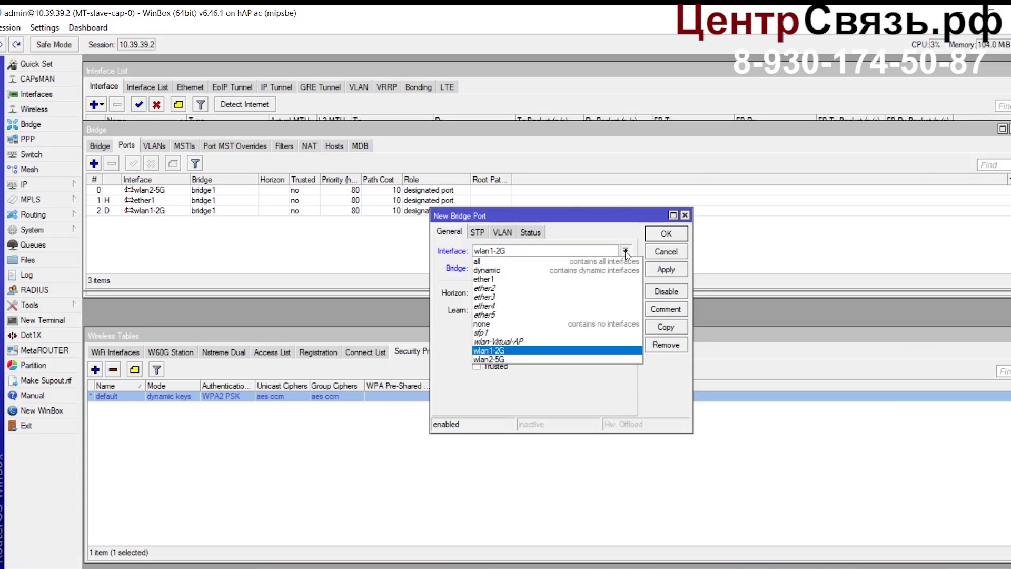
{"action": "left_click", "coordinate": [540, 342]}
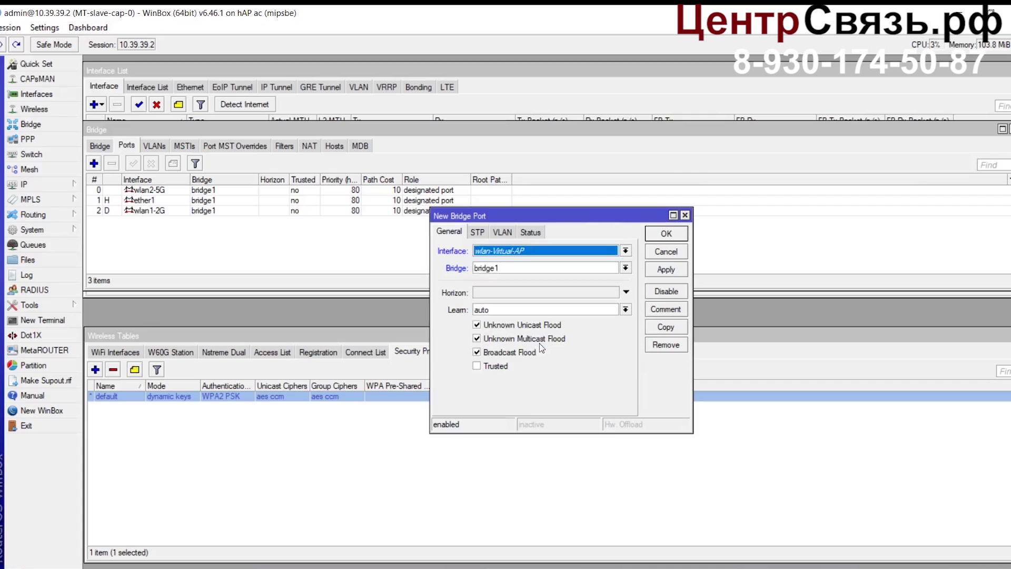
{"action": "left_click", "coordinate": [666, 270]}
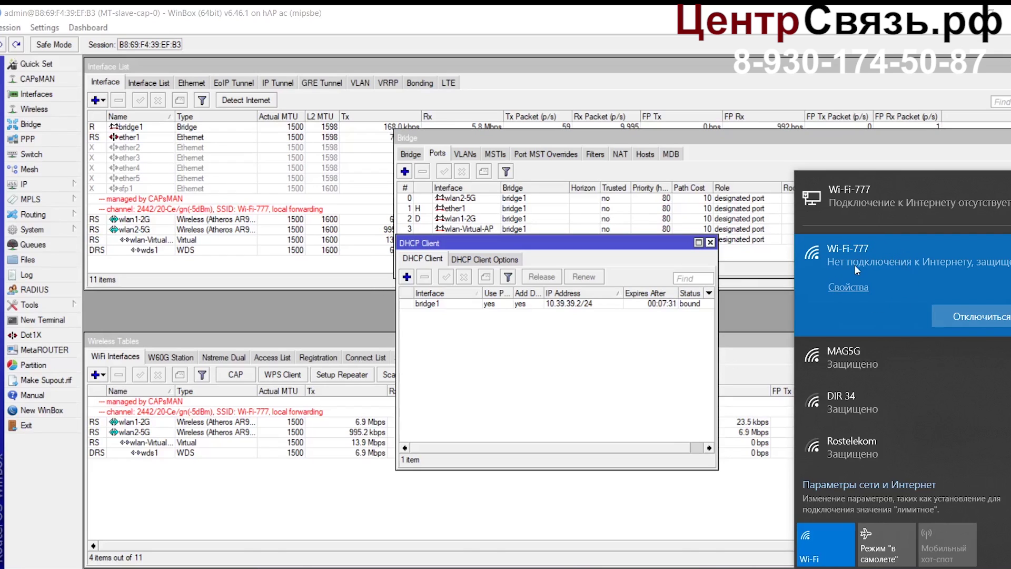
Step: Open a new WinBox login and try connecting to MT-conduktor at 10.39.39.1, then by MAC
{"action": "left_click", "coordinate": [638, 363]}
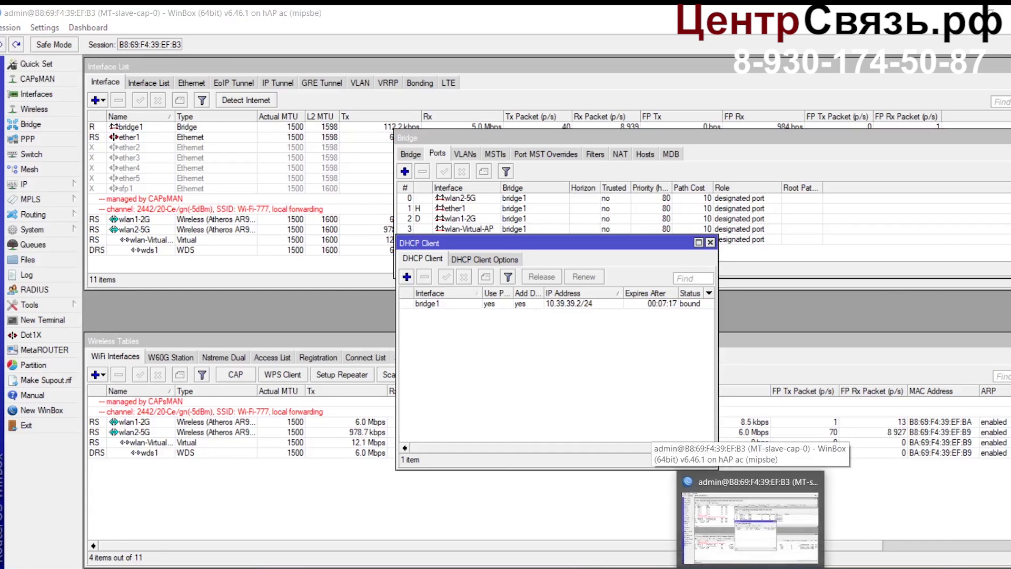
{"action": "right_click", "coordinate": [750, 568]}
{"action": "left_click", "coordinate": [735, 506]}
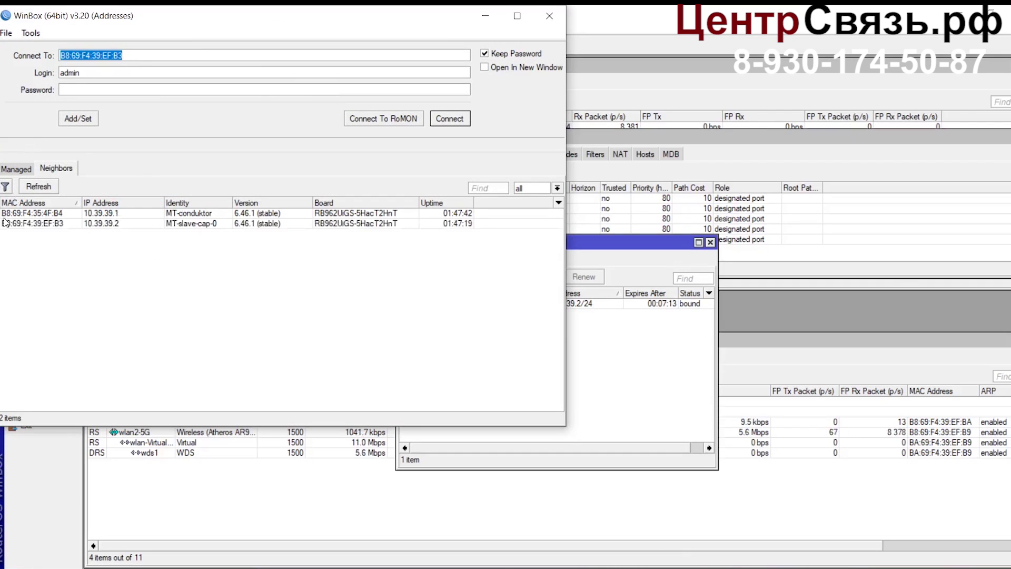
{"action": "left_click", "coordinate": [102, 216]}
{"action": "left_click", "coordinate": [454, 122]}
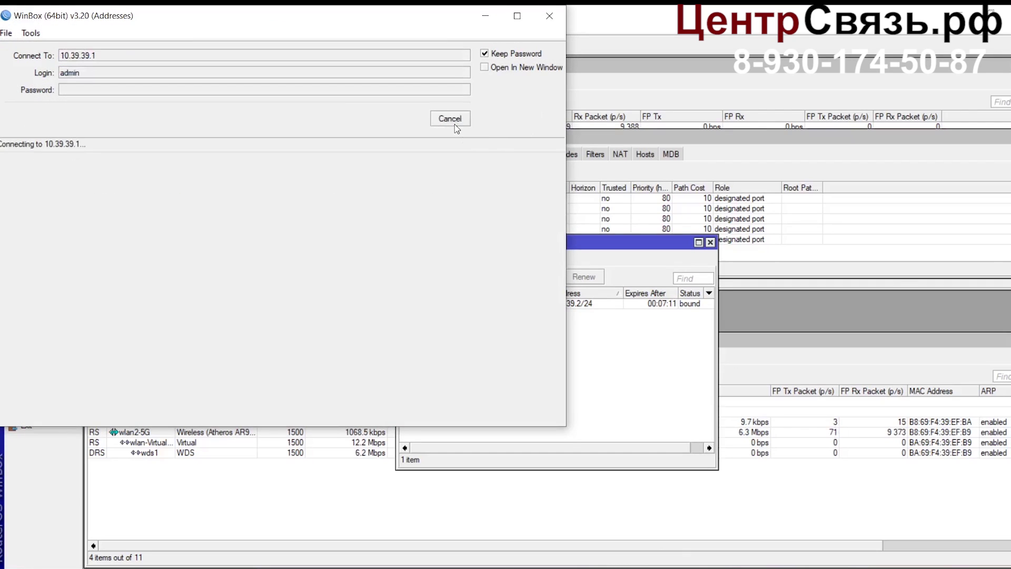
{"action": "left_click", "coordinate": [468, 121]}
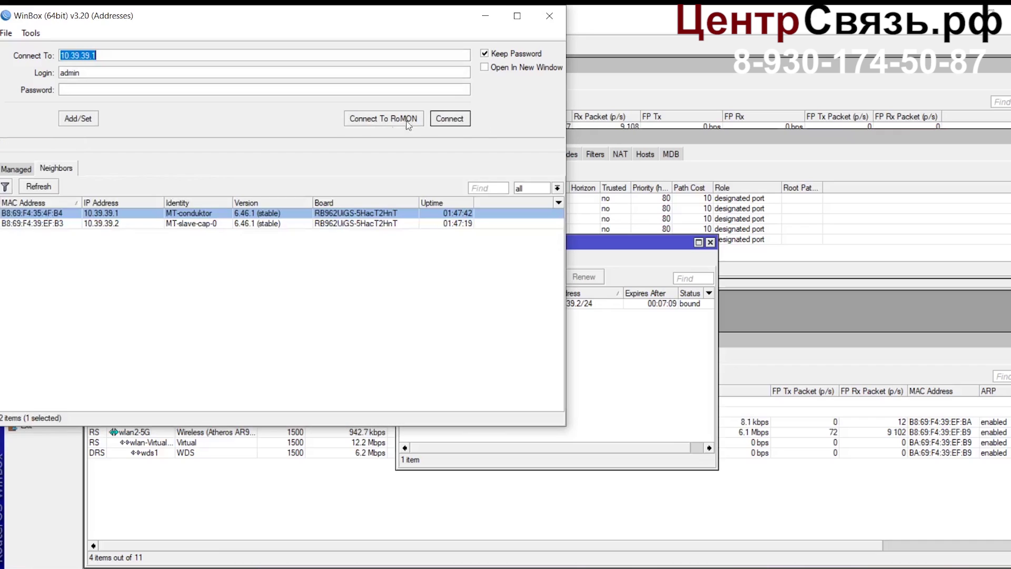
{"action": "left_click", "coordinate": [452, 120]}
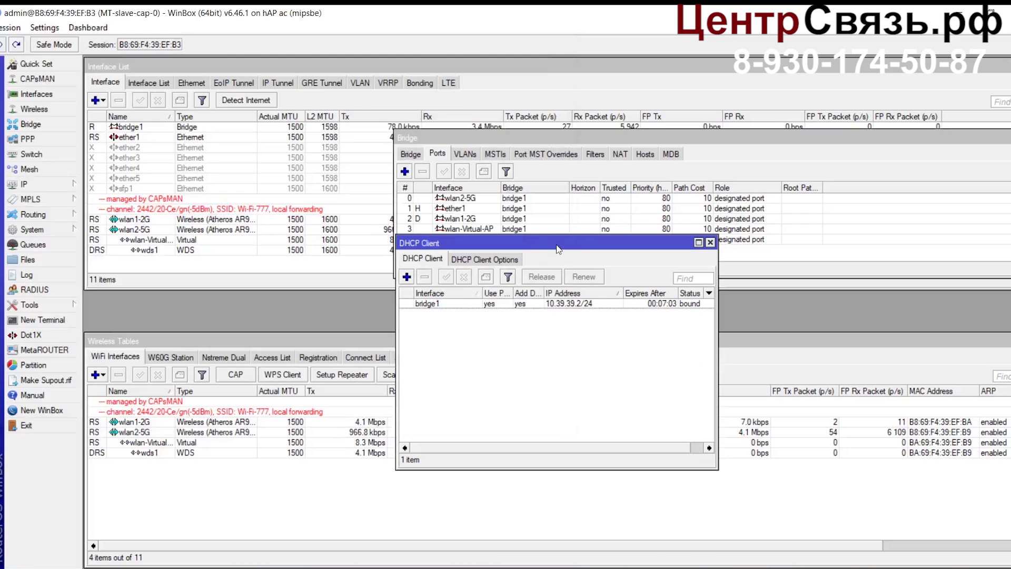
{"action": "left_click_drag", "start_coordinate": [550, 242], "coordinate": [686, 293]}
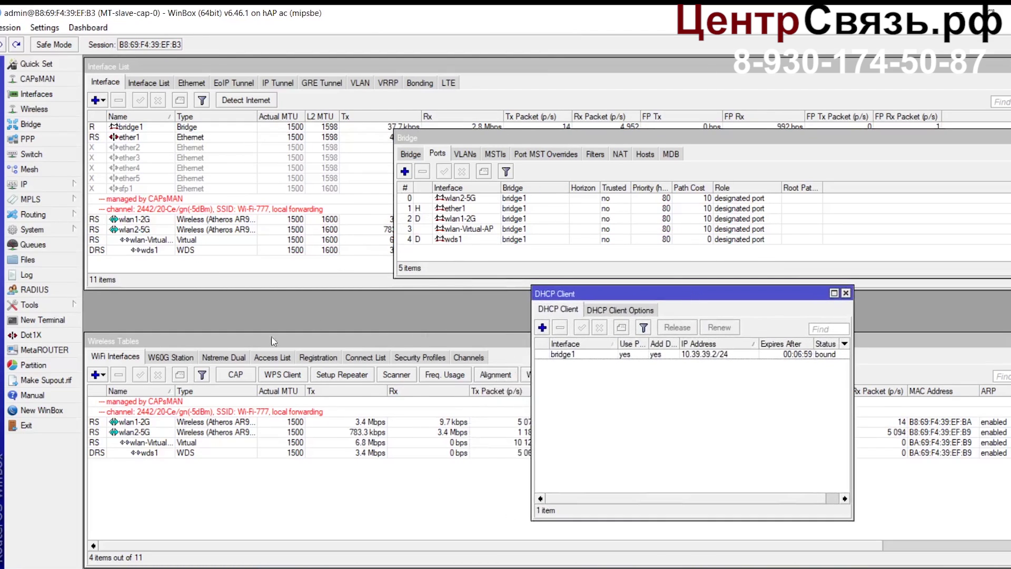
Step: Set wlan-Virtual-AP's WDS mode to disabled and WDS default bridge to none
{"action": "double_click", "coordinate": [160, 448]}
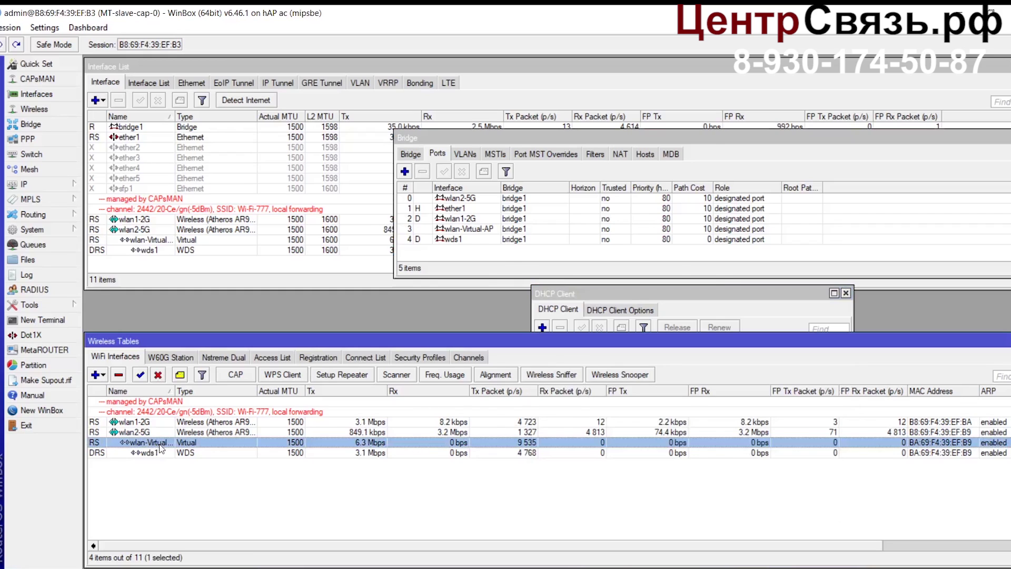
{"action": "left_click", "coordinate": [491, 174]}
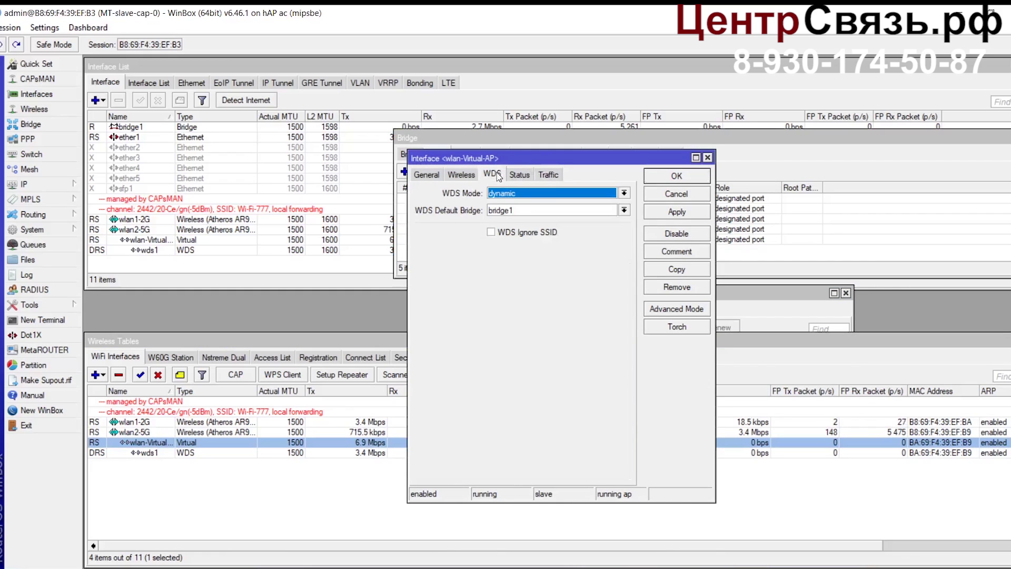
{"action": "left_click", "coordinate": [505, 193]}
{"action": "left_click", "coordinate": [506, 203]}
{"action": "left_click", "coordinate": [506, 210]}
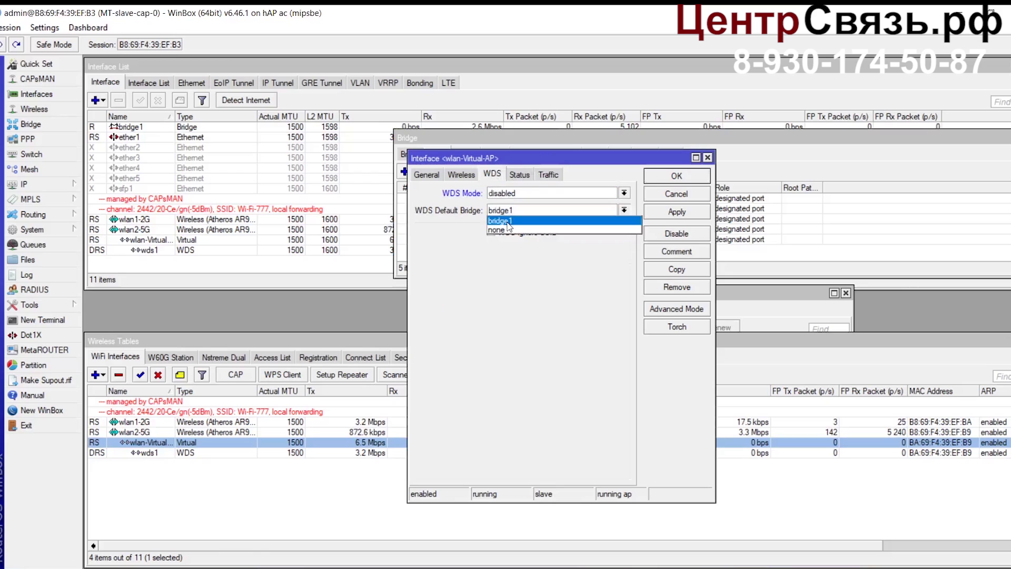
{"action": "left_click", "coordinate": [508, 227]}
{"action": "left_click", "coordinate": [678, 213]}
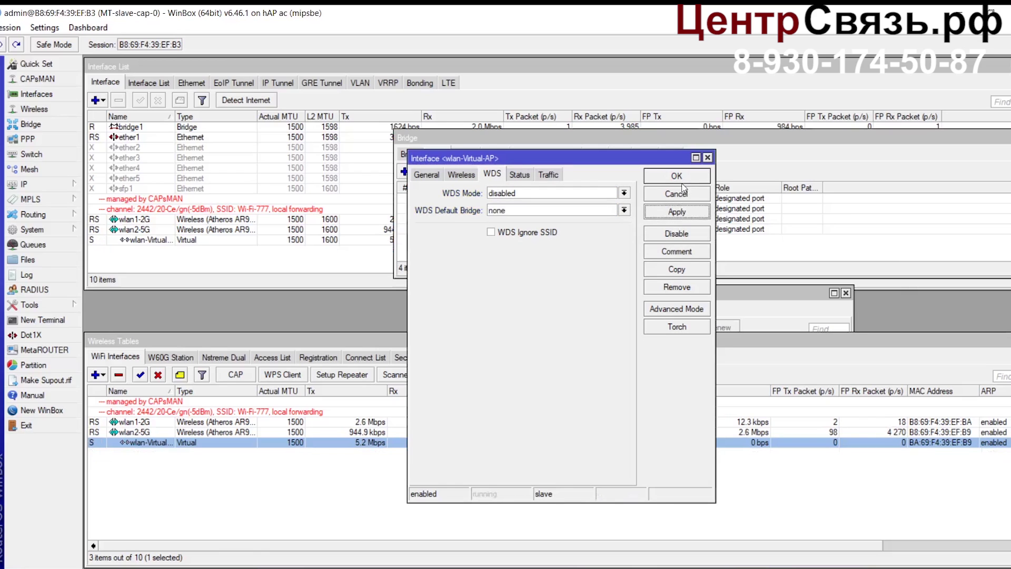
{"action": "left_click", "coordinate": [680, 182]}
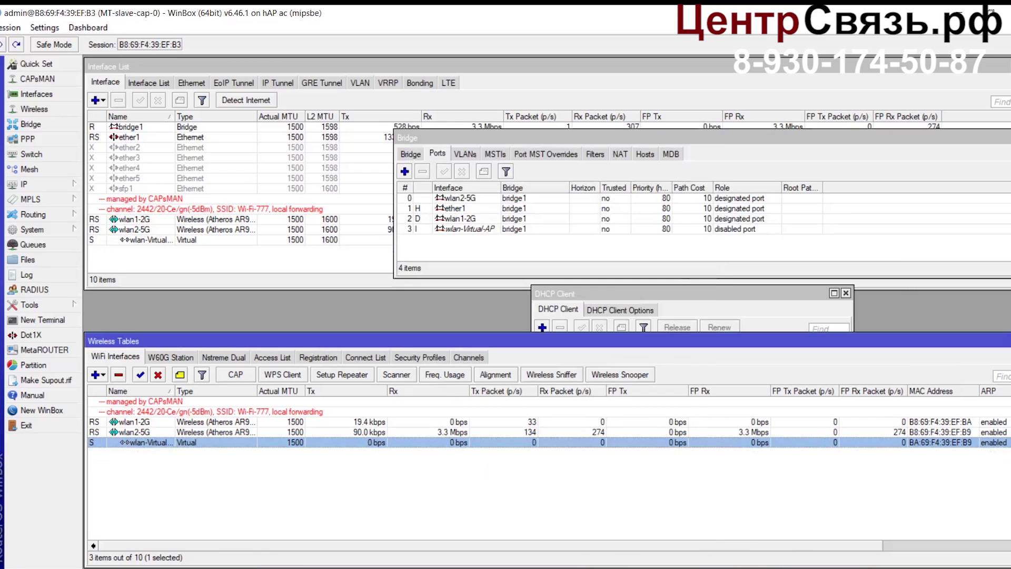
{"action": "left_click", "coordinate": [685, 293]}
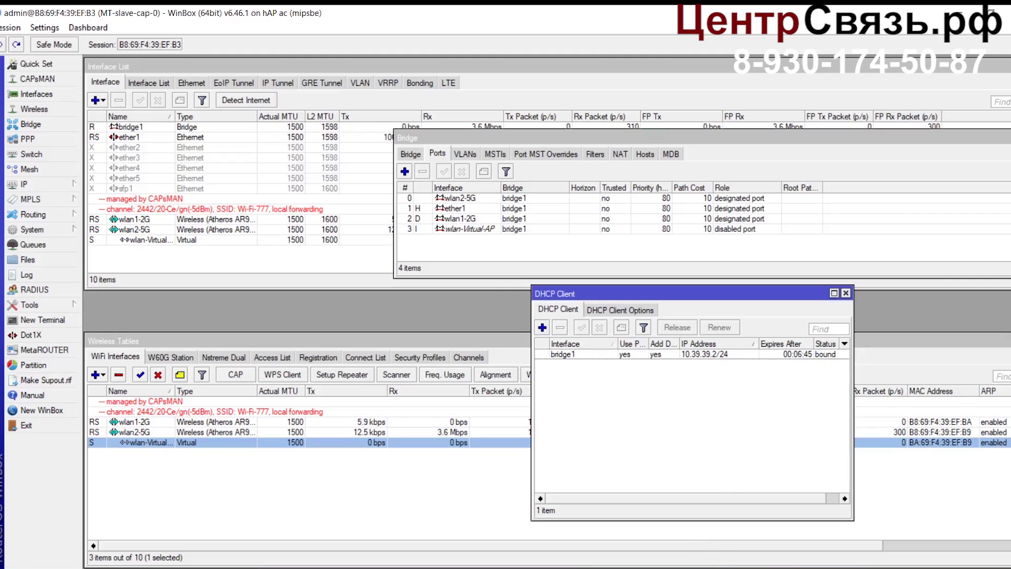
Step: Refresh the neighbours list and log in to MT-conduktor at 10.39.39.1
{"action": "left_click", "coordinate": [943, 524]}
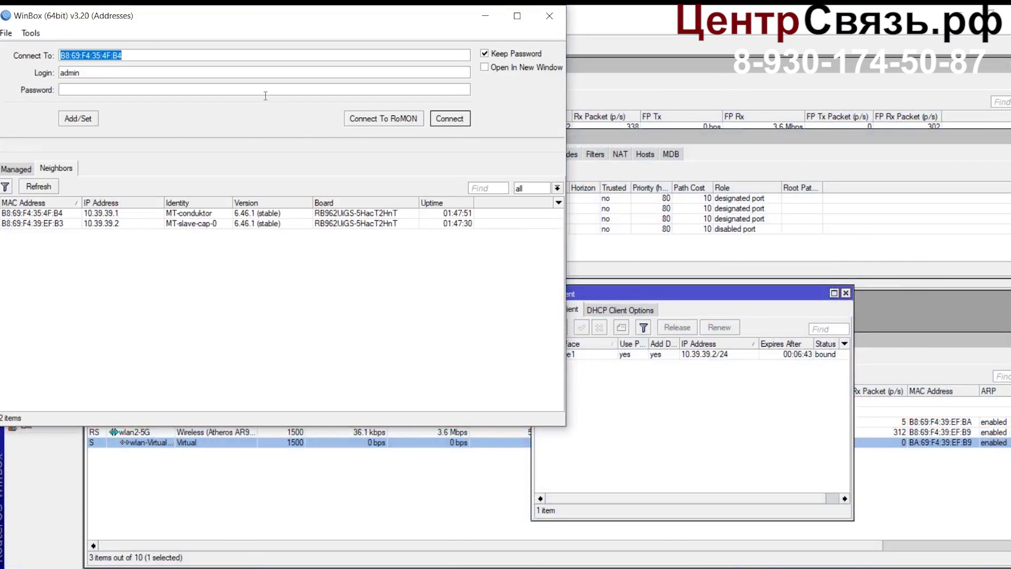
{"action": "left_click", "coordinate": [44, 186]}
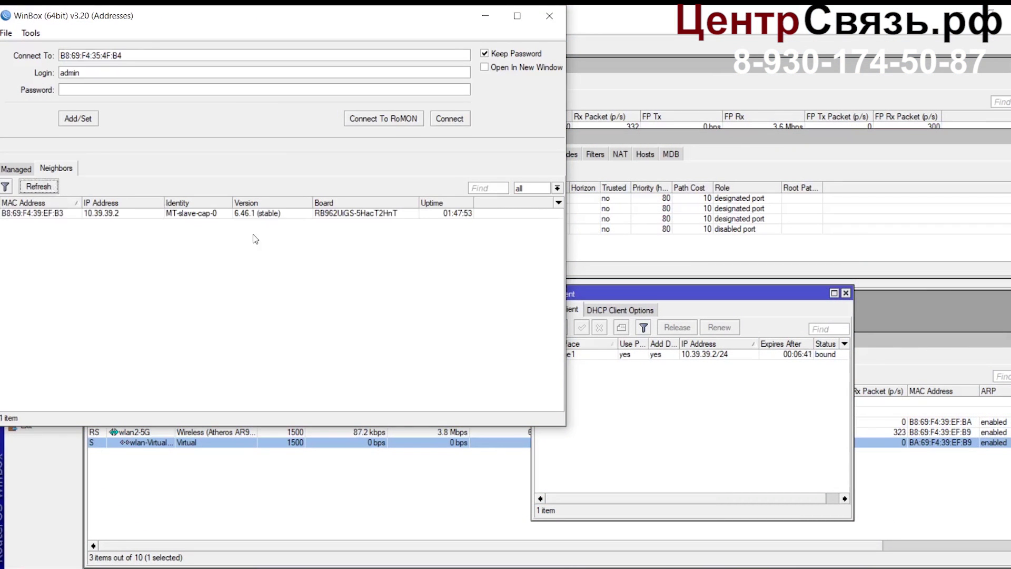
{"action": "left_click", "coordinate": [96, 215]}
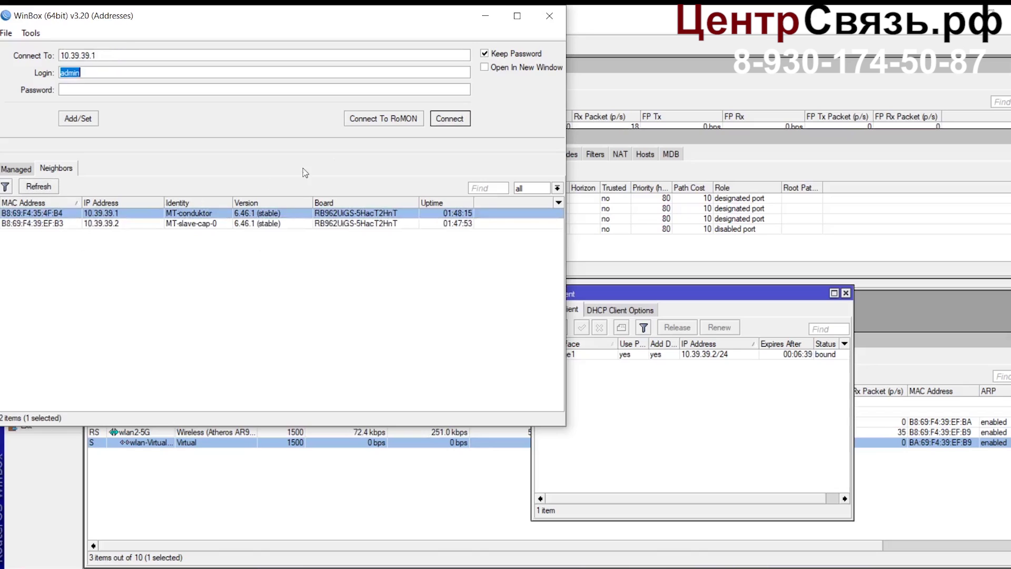
{"action": "left_click", "coordinate": [455, 119]}
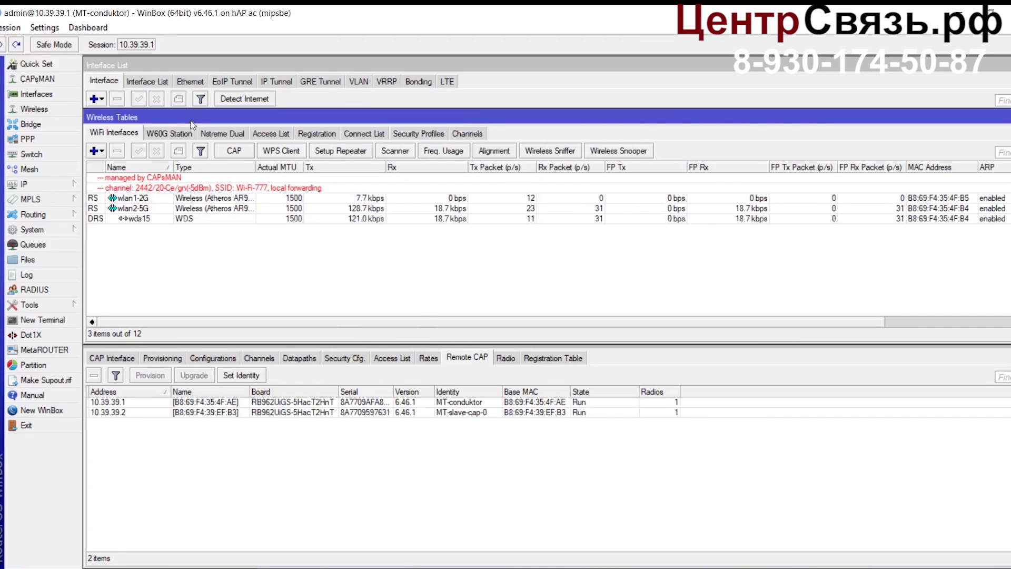
{"action": "left_click_drag", "start_coordinate": [194, 118], "coordinate": [363, 94]}
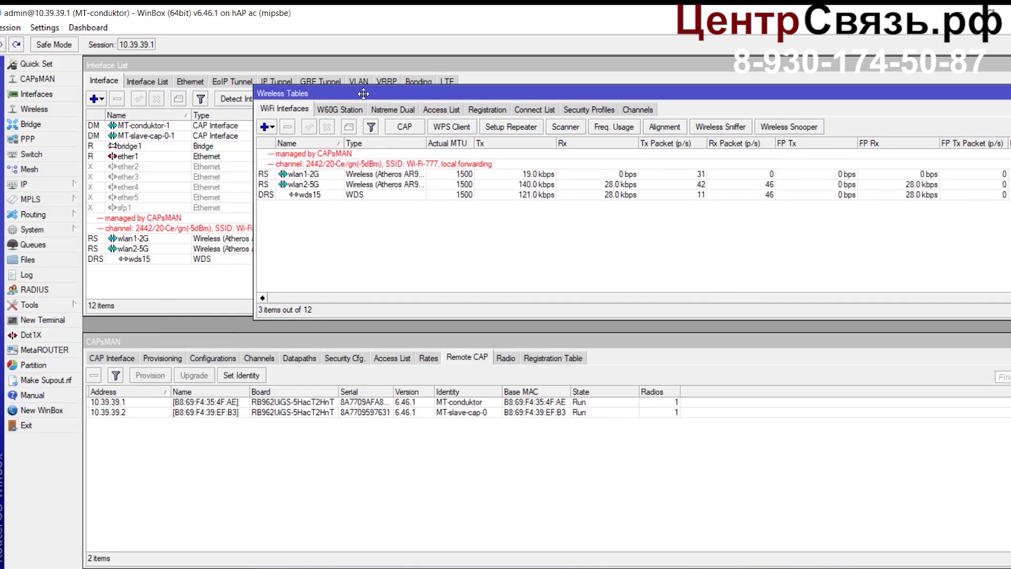
Step: Set wlan2-5G's wireless protocol to nv2 and save it
{"action": "double_click", "coordinate": [301, 187]}
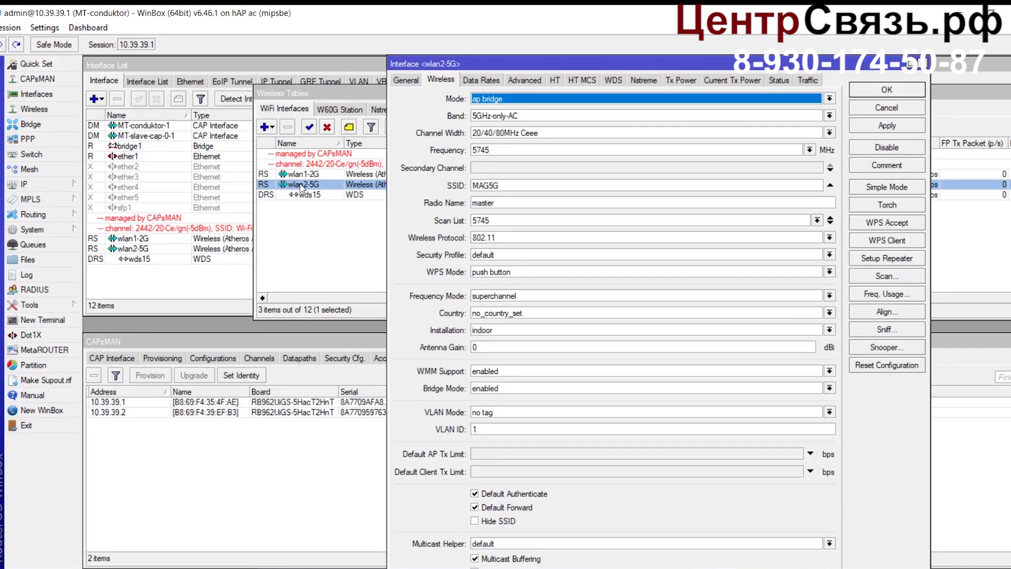
{"action": "left_click", "coordinate": [507, 237]}
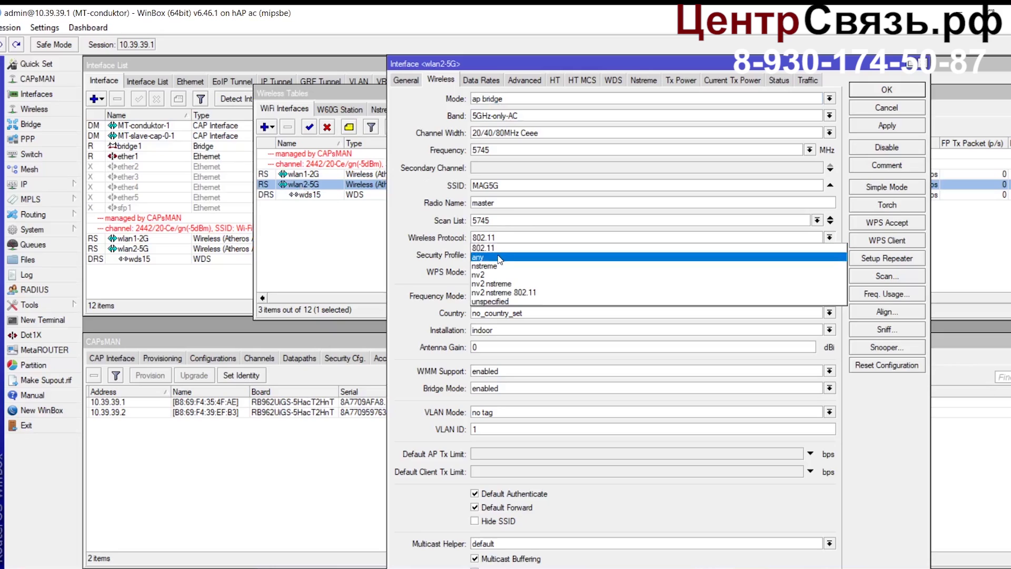
{"action": "left_click", "coordinate": [512, 275]}
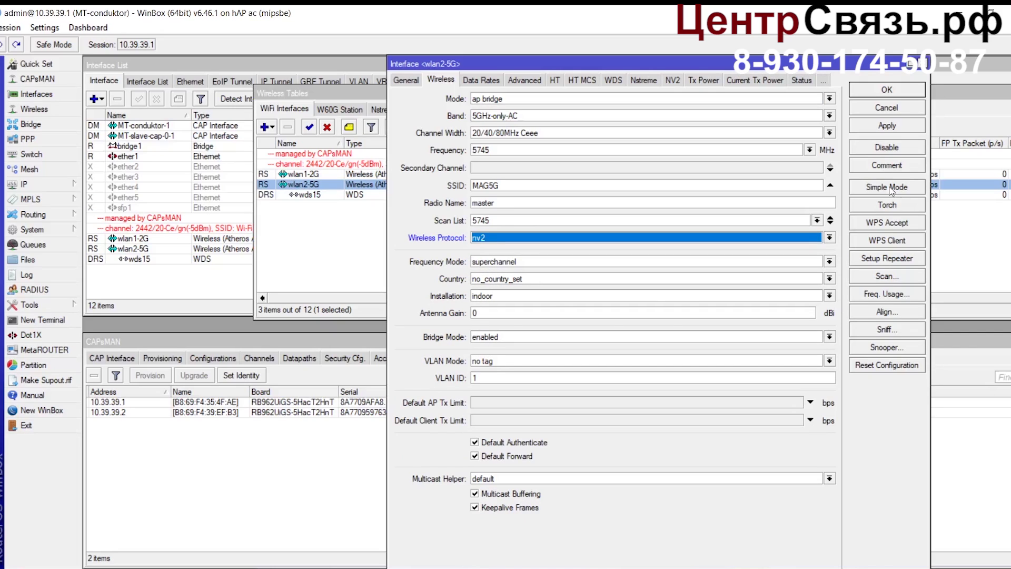
{"action": "left_click", "coordinate": [873, 128]}
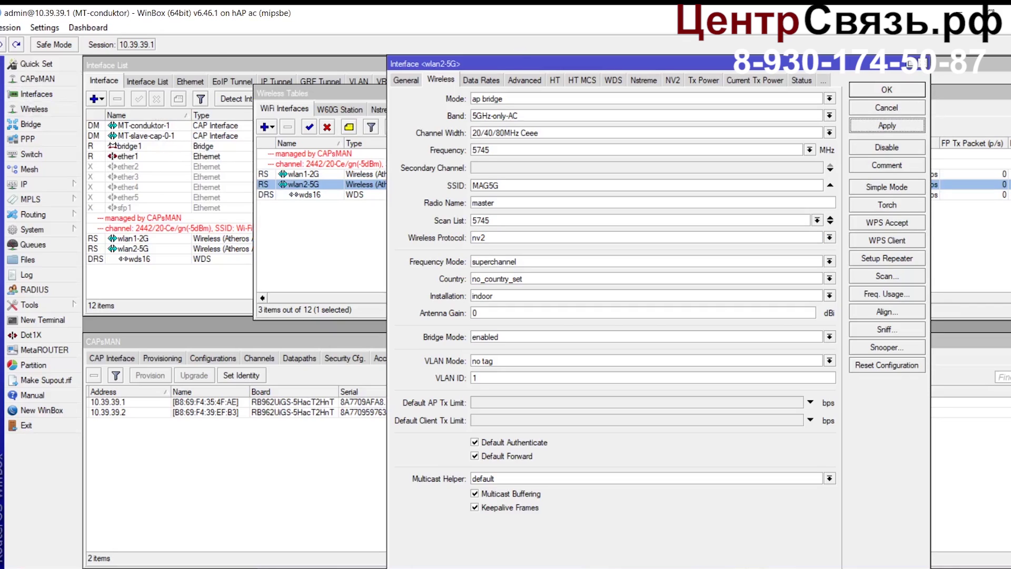
{"action": "left_click", "coordinate": [903, 89]}
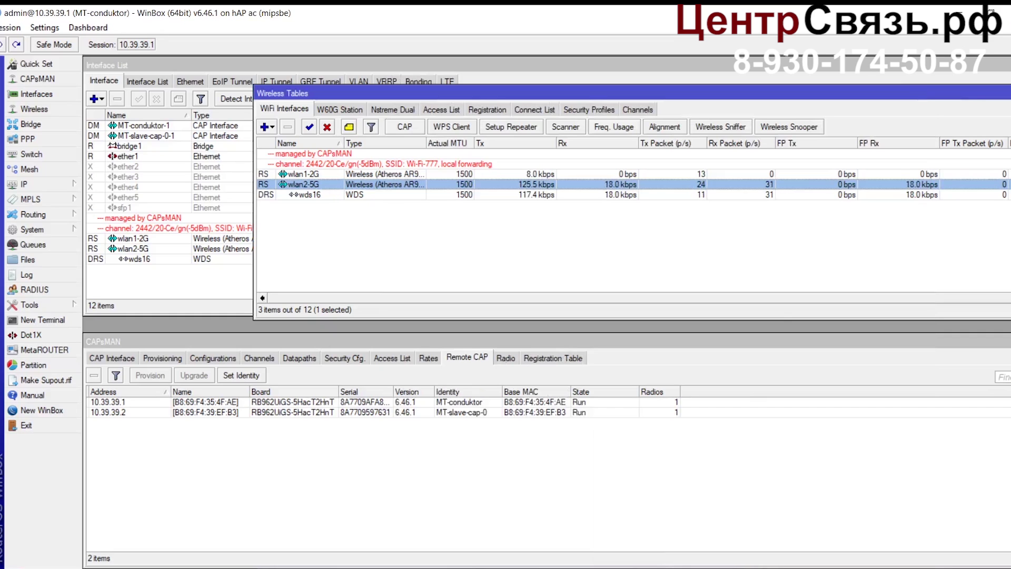
Step: Switch to the MT-slave-cap-0 session and check wlan-Virtual-AP in interfaces and bridge ports
{"action": "left_click", "coordinate": [702, 543]}
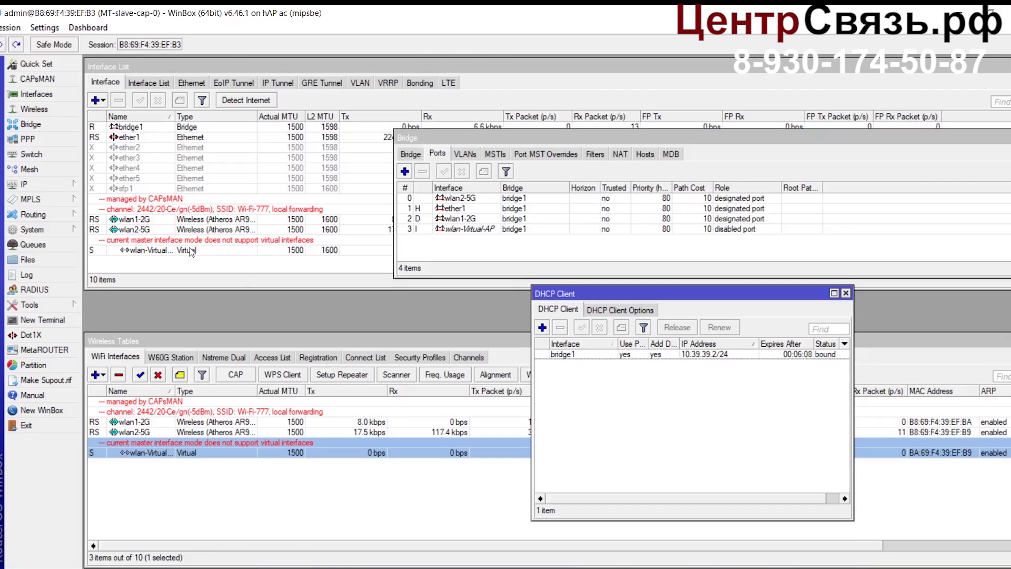
{"action": "left_click", "coordinate": [300, 244]}
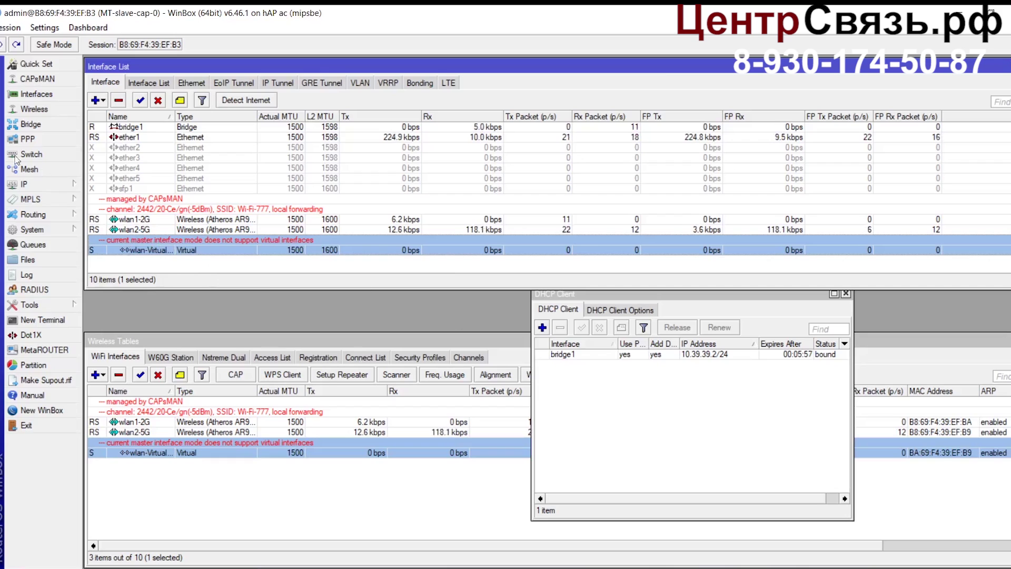
{"action": "left_click", "coordinate": [15, 128]}
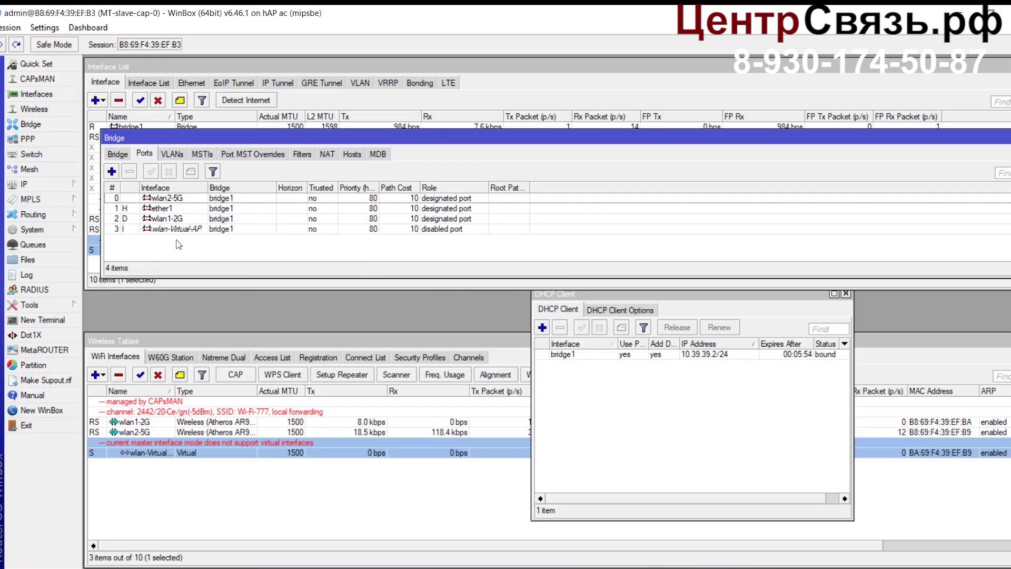
{"action": "left_click", "coordinate": [316, 67]}
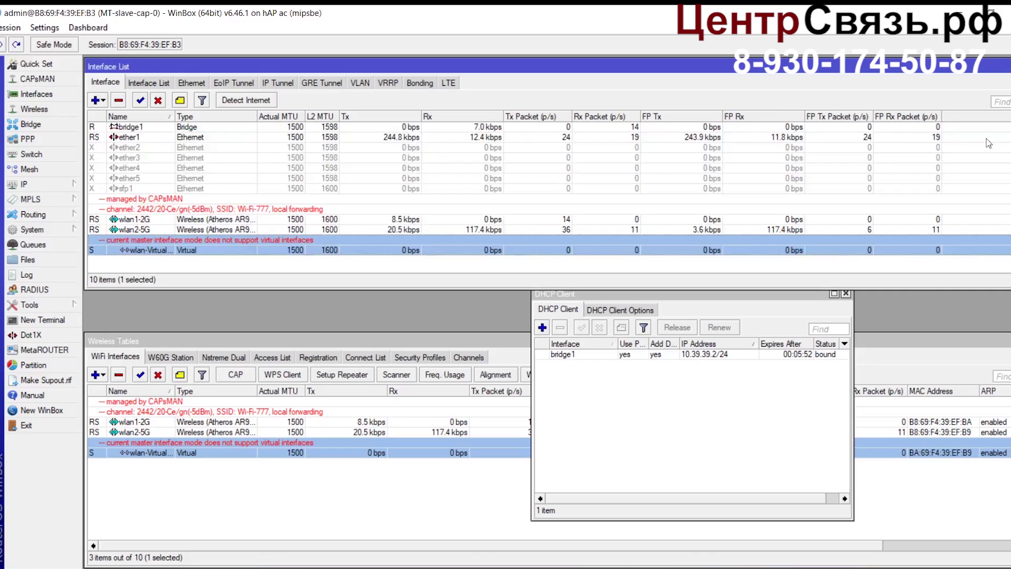
Step: Disable the slave's wlan-Virtual interface, close its DHCP Client window and return to the master session
{"action": "left_click", "coordinate": [156, 101]}
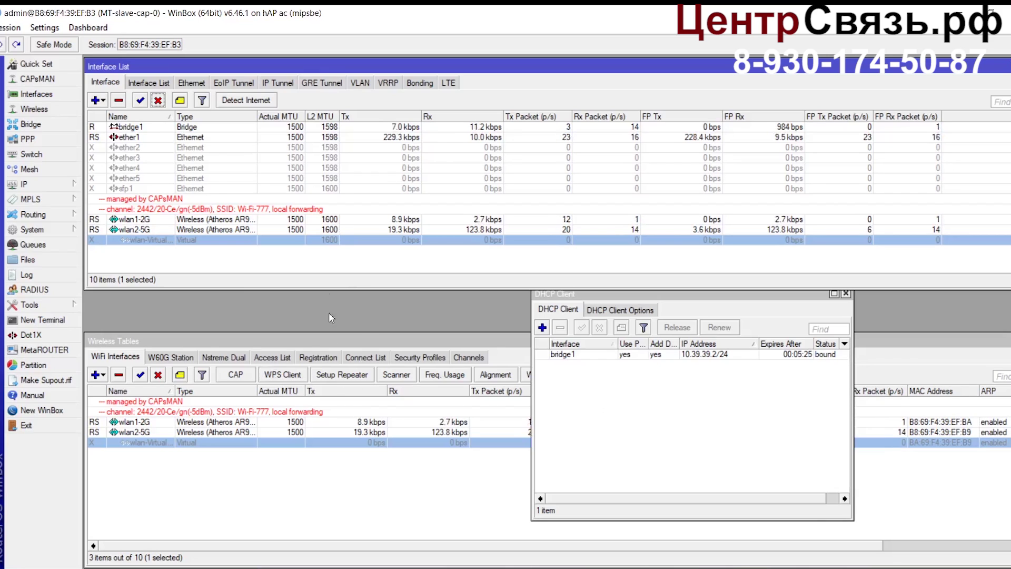
{"action": "left_click", "coordinate": [846, 293]}
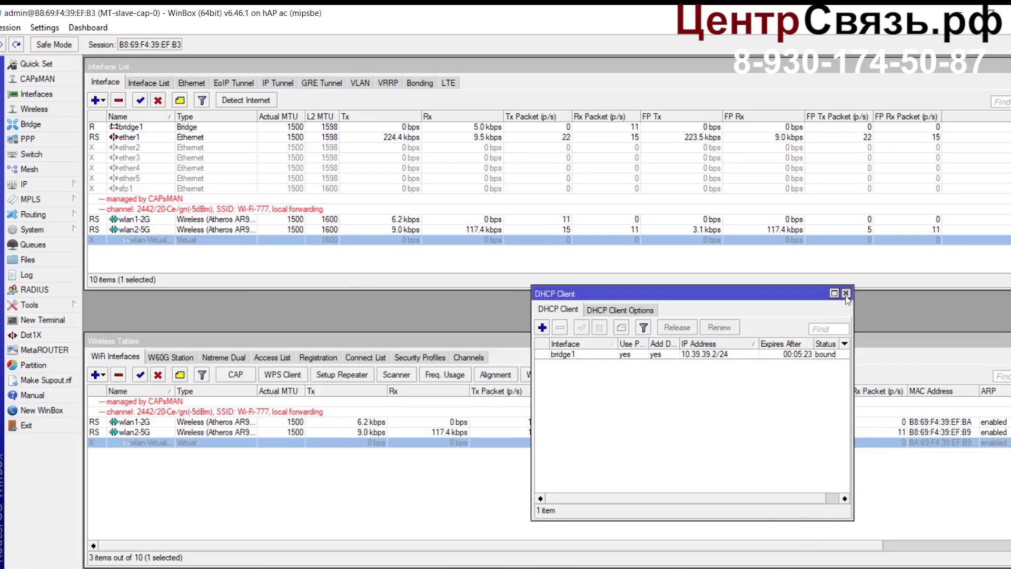
{"action": "mouse_move", "coordinate": [694, 550]}
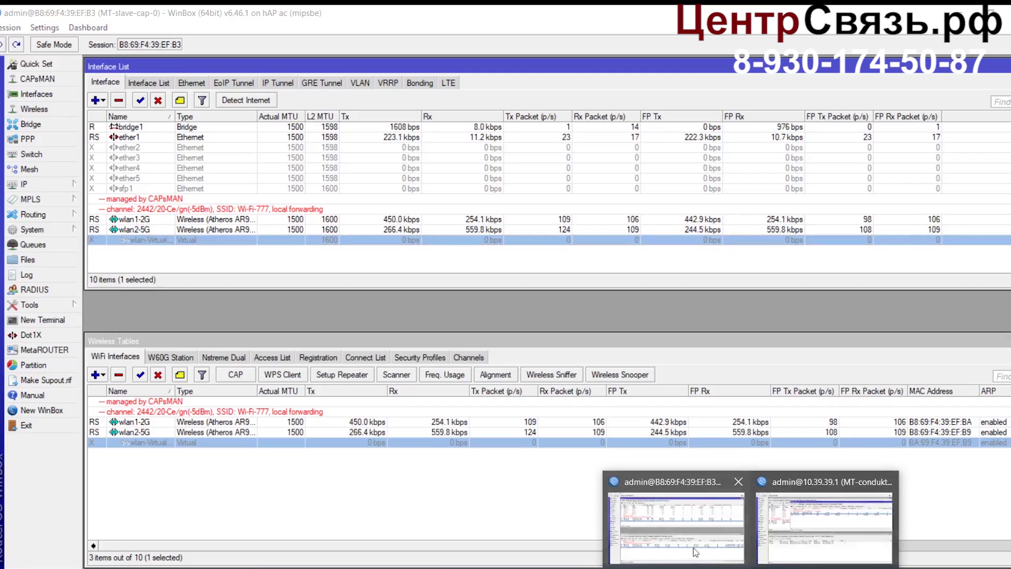
{"action": "left_click", "coordinate": [823, 522]}
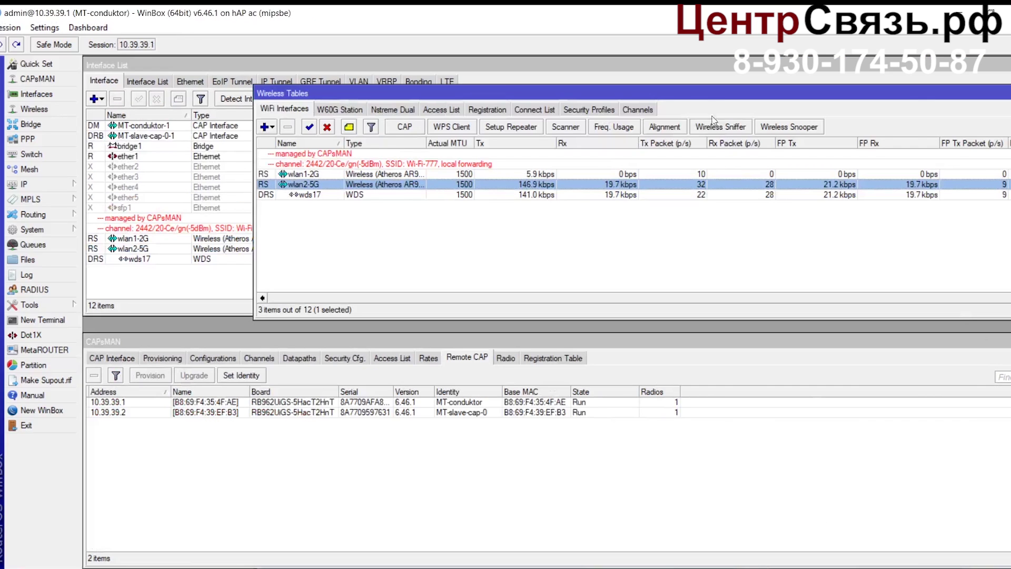
Step: Close Wireless Tables and select the client listed on MT-slave-cap-0-1 in the CAPsMAN registration table
{"action": "left_click_drag", "start_coordinate": [815, 101], "coordinate": [402, 125]}
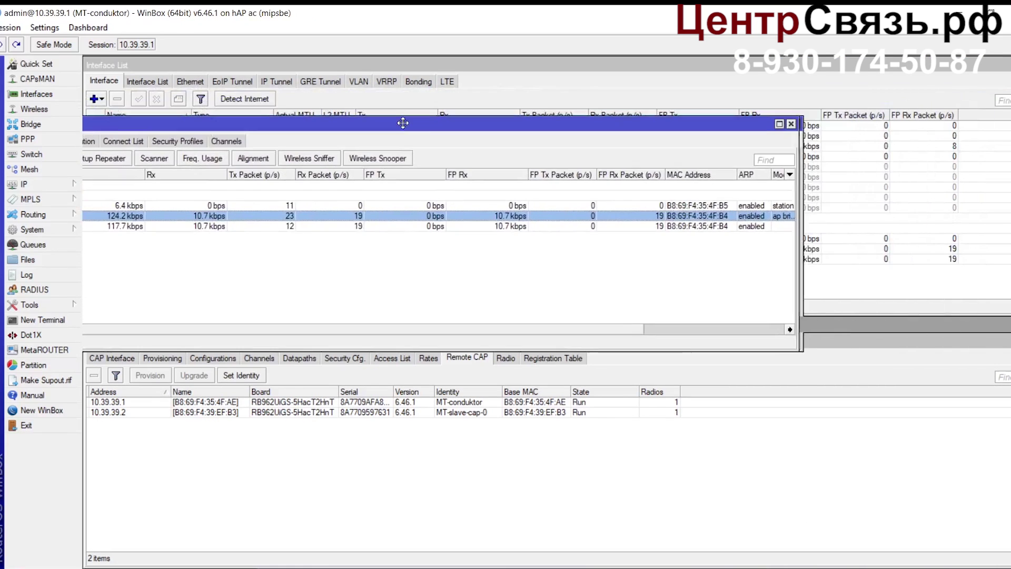
{"action": "left_click", "coordinate": [789, 124]}
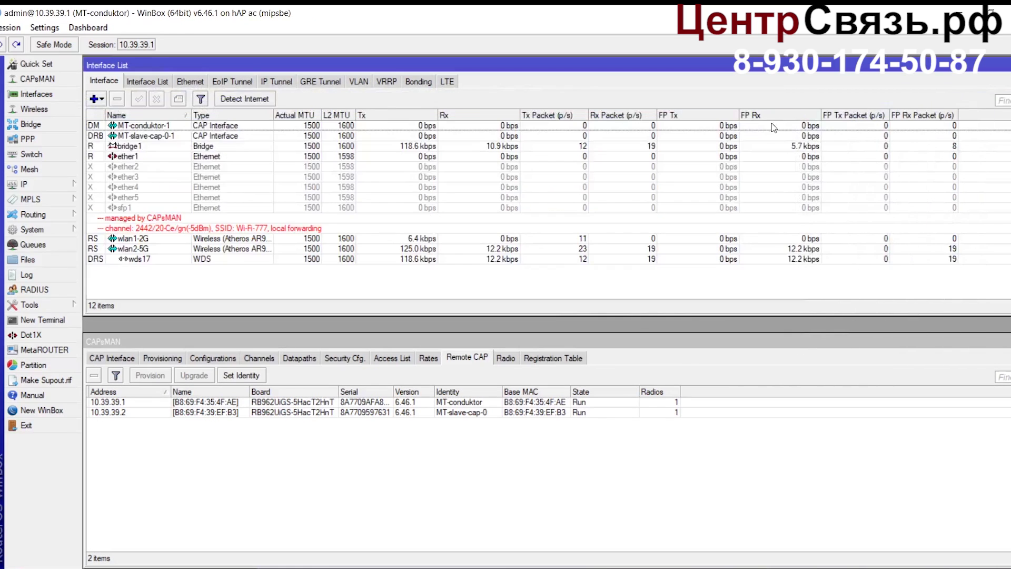
{"action": "left_click", "coordinate": [545, 358]}
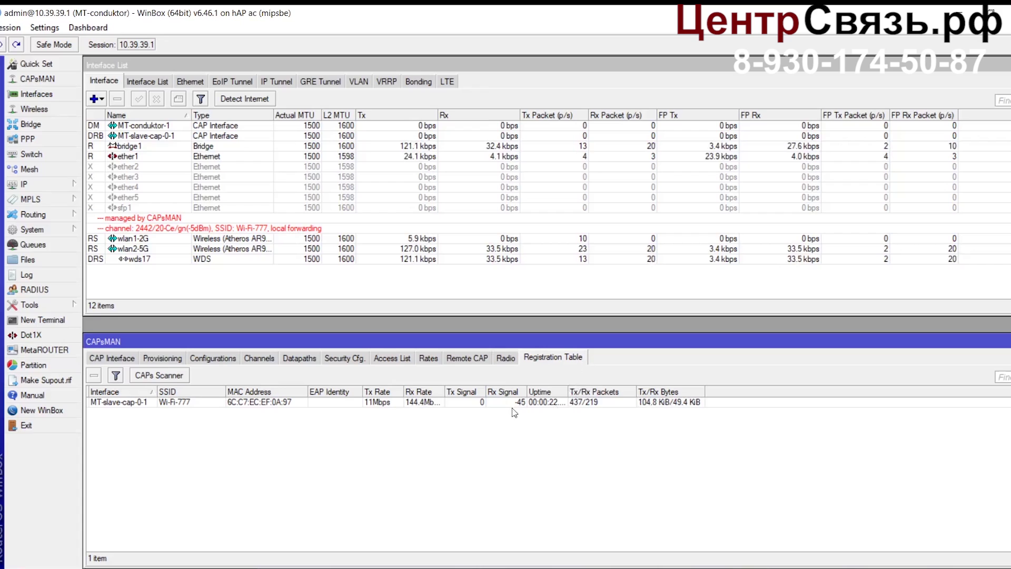
{"action": "left_click", "coordinate": [348, 403]}
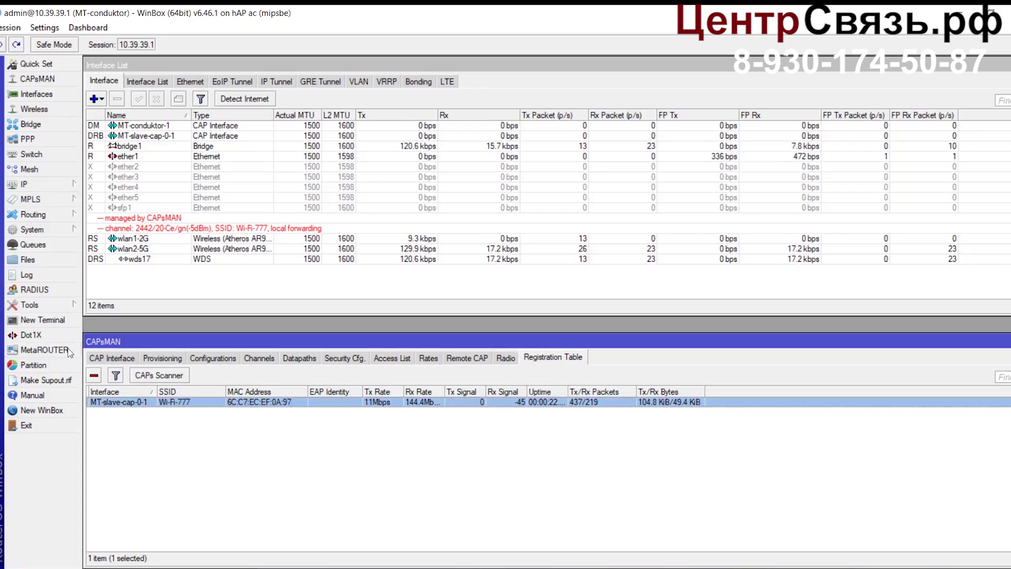
{"action": "left_click", "coordinate": [58, 190]}
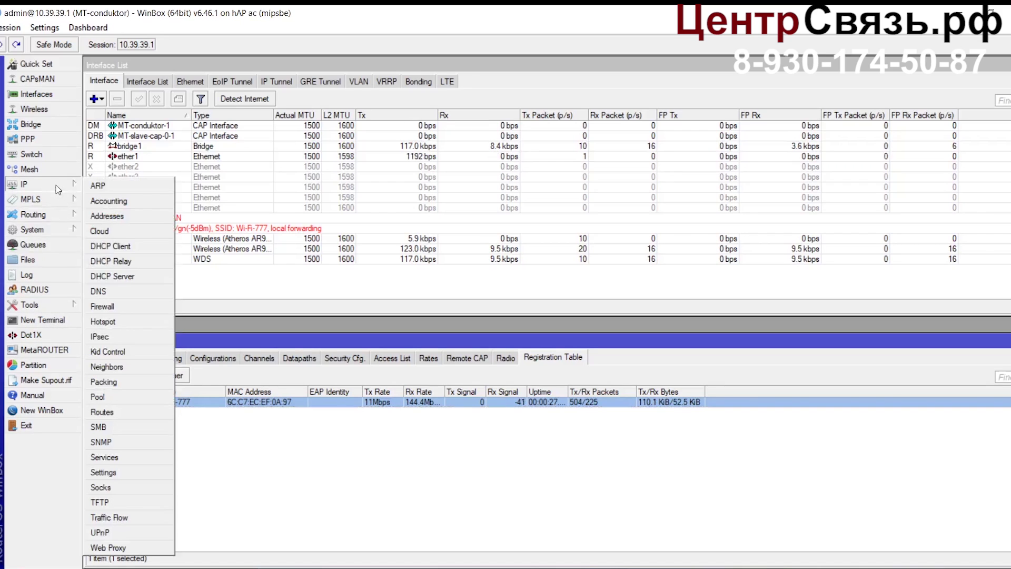
Step: Open the DHCP leases and widen Active Host Name and Expires After to reveal Galaxy-S10e at 10.39.39.200
{"action": "left_click", "coordinate": [112, 277]}
{"action": "left_click_drag", "start_coordinate": [427, 332], "coordinate": [428, 105]}
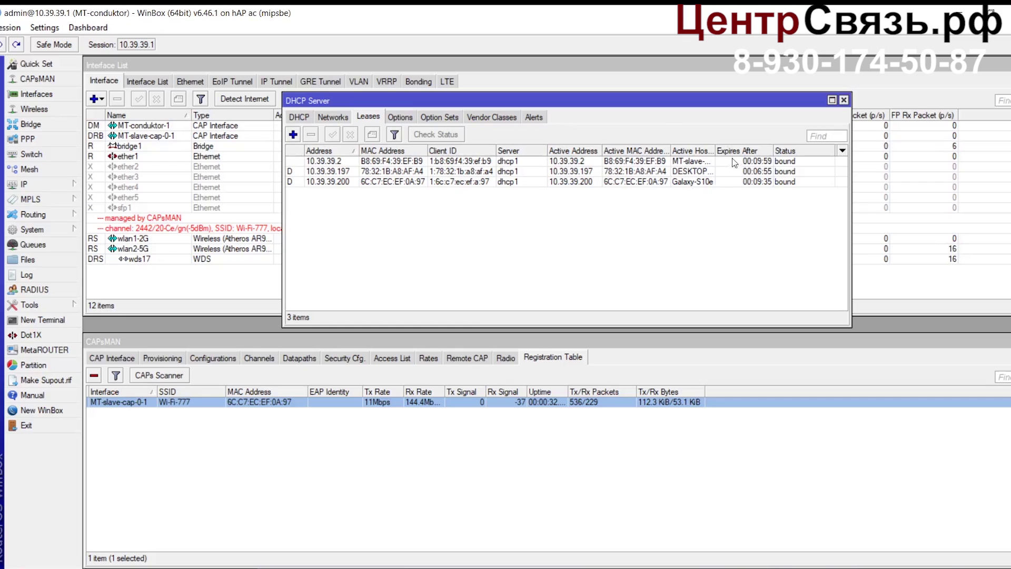
{"action": "left_click_drag", "start_coordinate": [716, 151], "coordinate": [769, 150]}
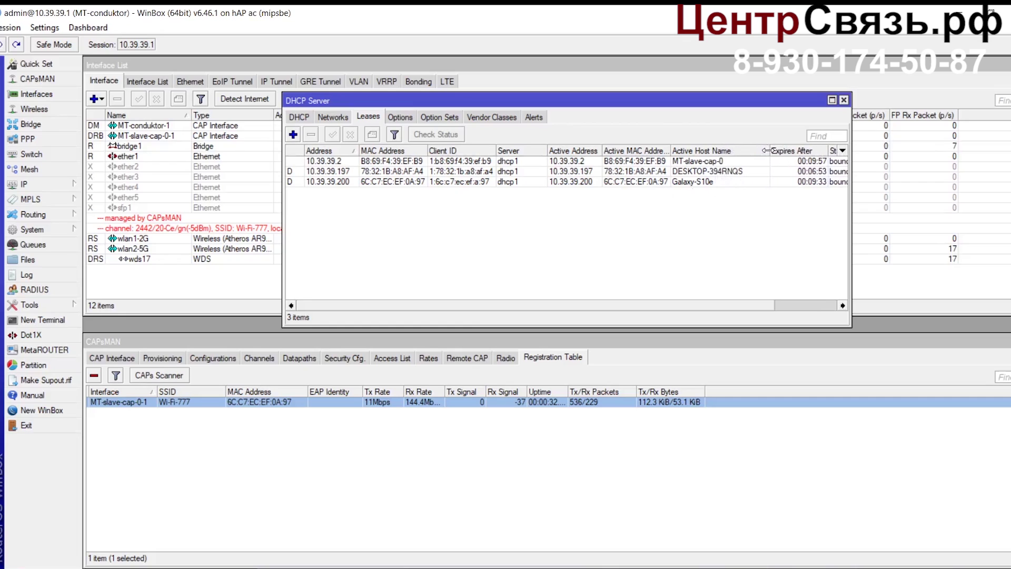
{"action": "left_click", "coordinate": [717, 181]}
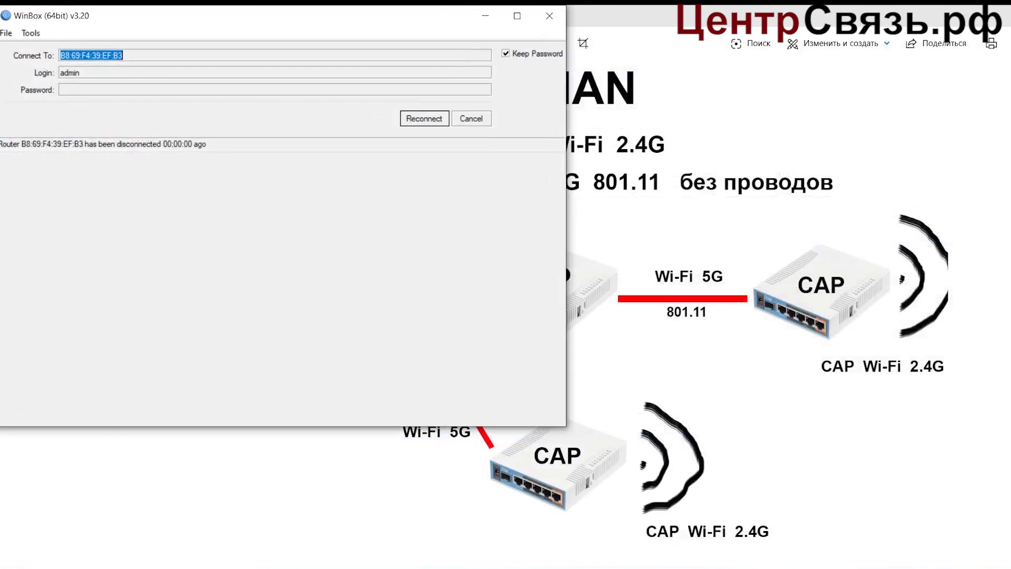
Step: Check the laptop's Wi-Fi network, then reconnect to MT-conduktor at 10.39.39.1 from the refreshed neighbor list
{"action": "left_click", "coordinate": [943, 567]}
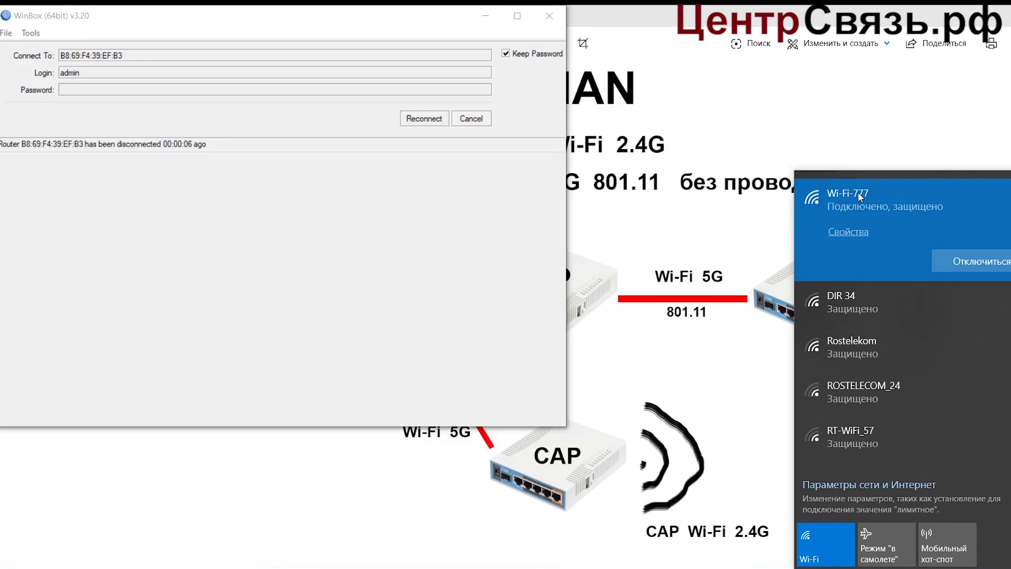
{"action": "left_click", "coordinate": [429, 120]}
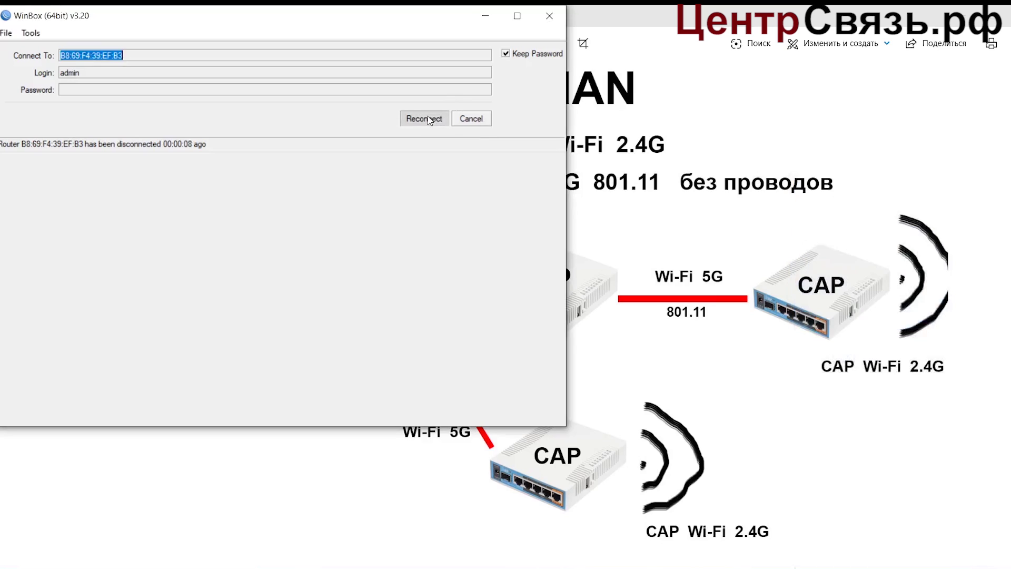
{"action": "left_click", "coordinate": [429, 119]}
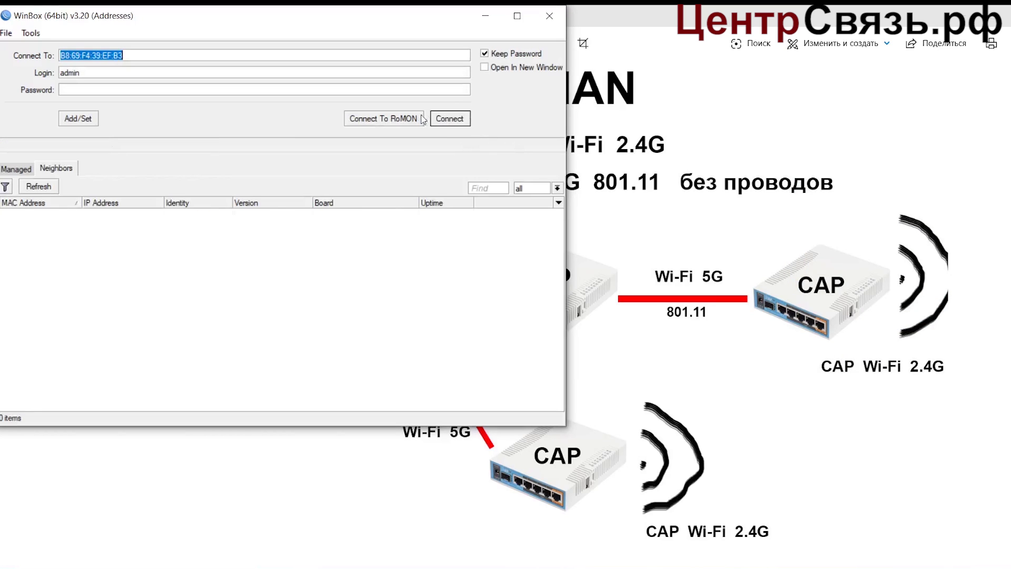
{"action": "left_click", "coordinate": [47, 188]}
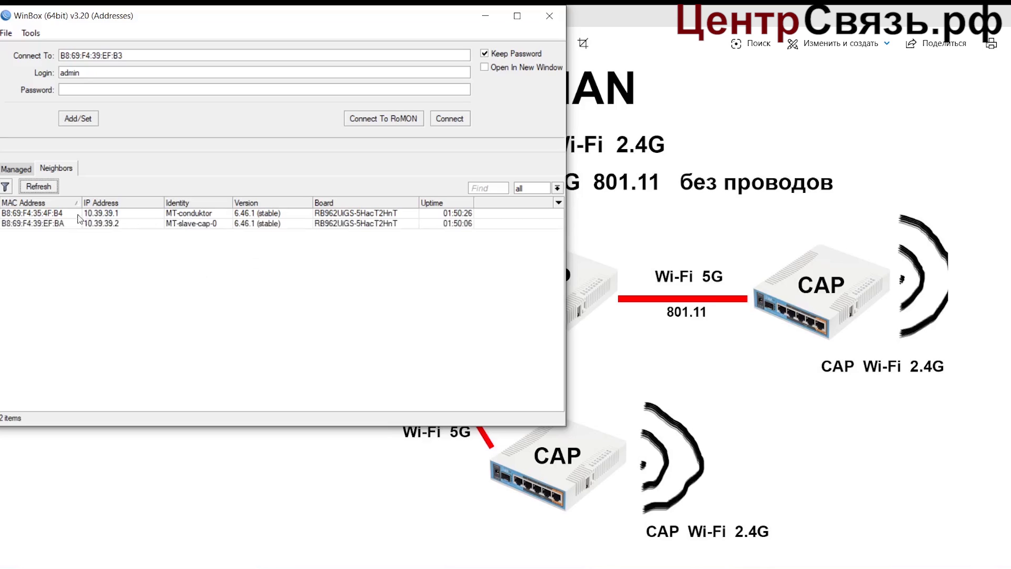
{"action": "left_click", "coordinate": [107, 214]}
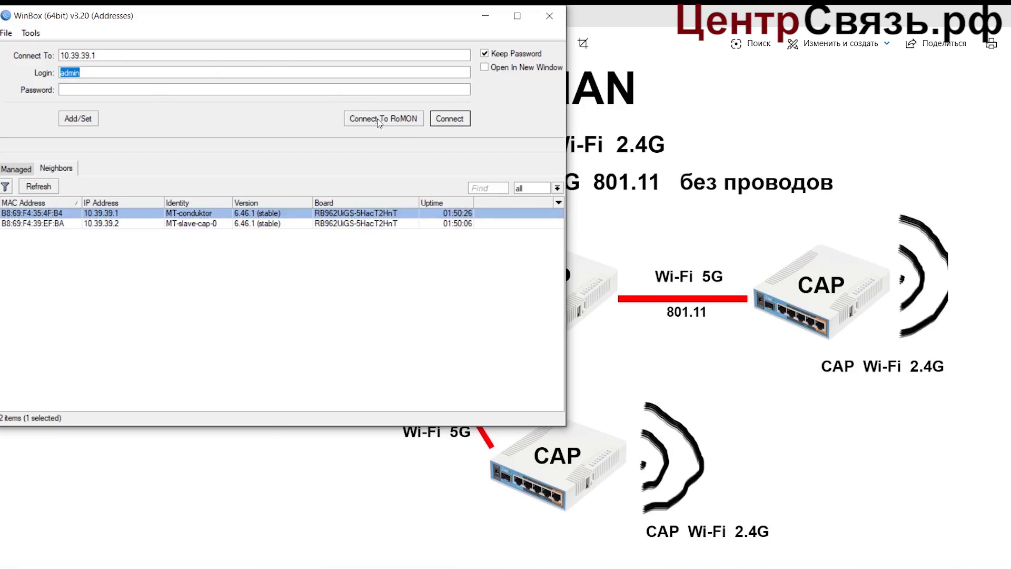
{"action": "left_click", "coordinate": [436, 122]}
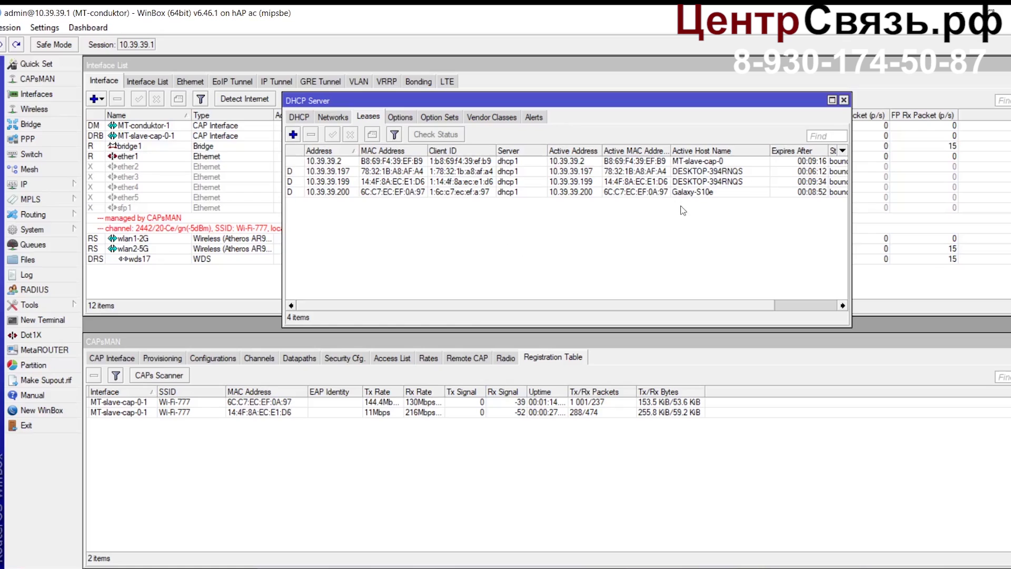
Step: Review the leases 10.39.39.199, .200, .197 and 10.39.39.2, then close the DHCP Server window
{"action": "left_click", "coordinate": [677, 184]}
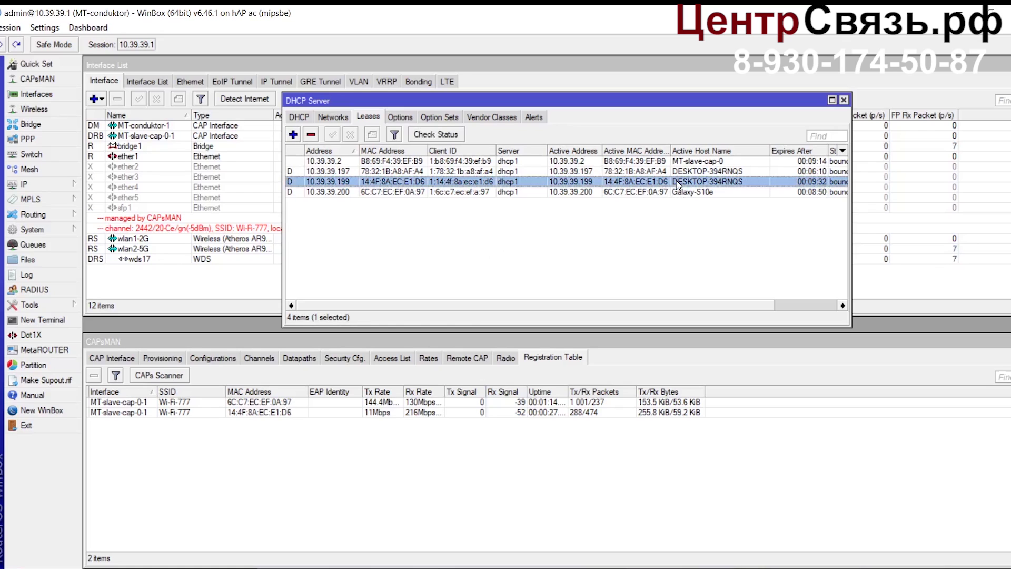
{"action": "left_click", "coordinate": [665, 194]}
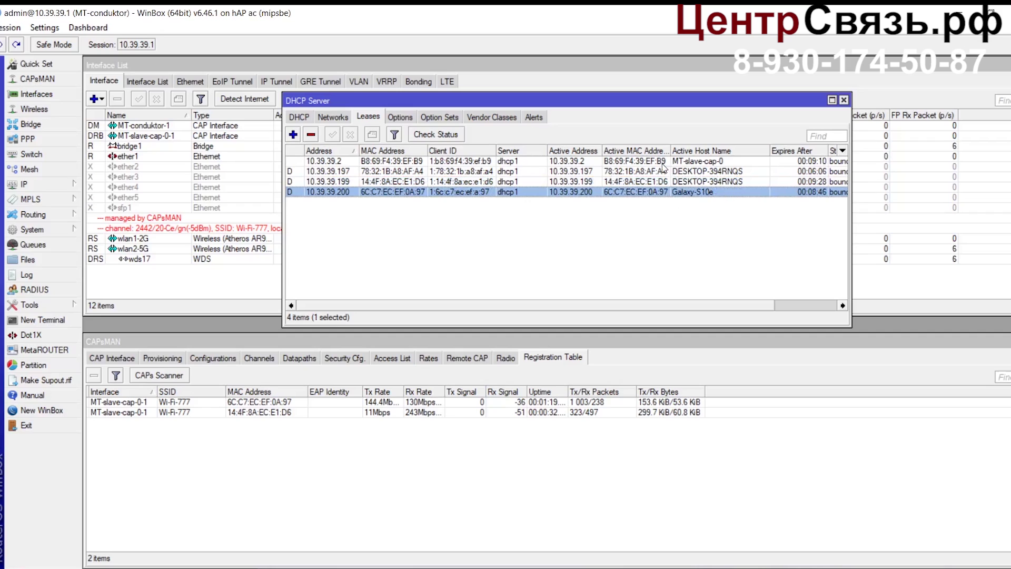
{"action": "left_click", "coordinate": [667, 173]}
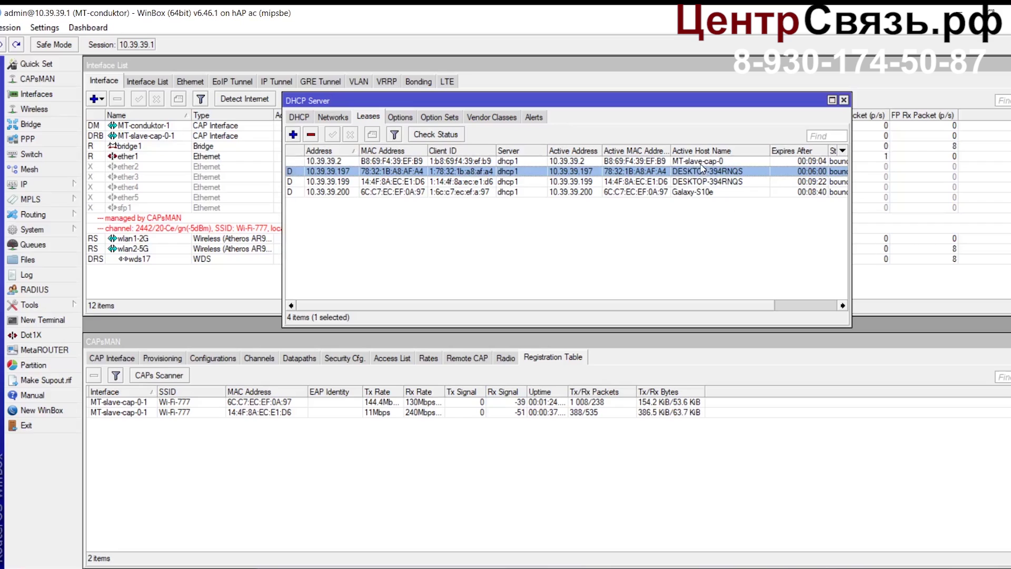
{"action": "left_click", "coordinate": [705, 162]}
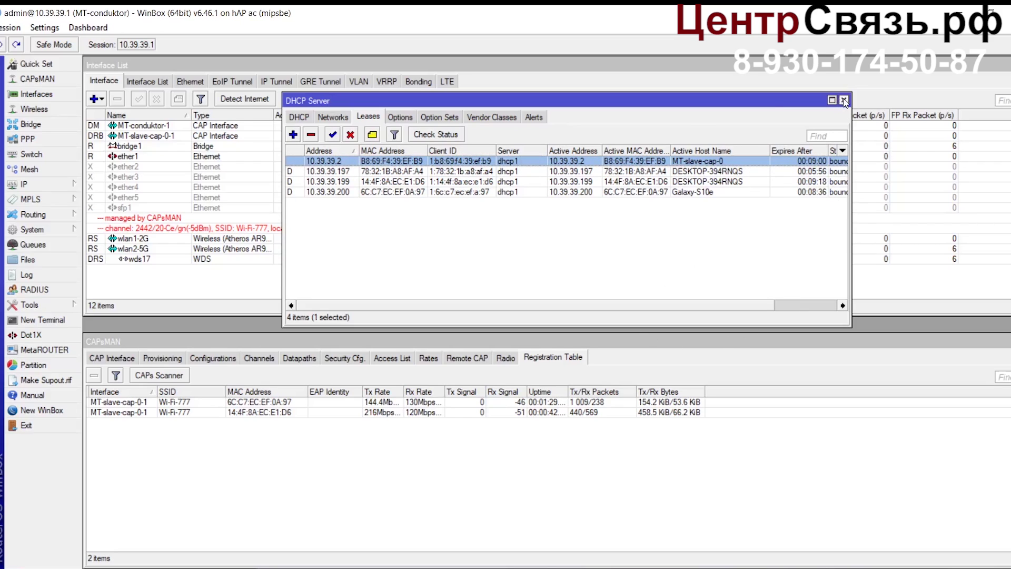
{"action": "left_click_drag", "start_coordinate": [768, 100], "coordinate": [773, 94]}
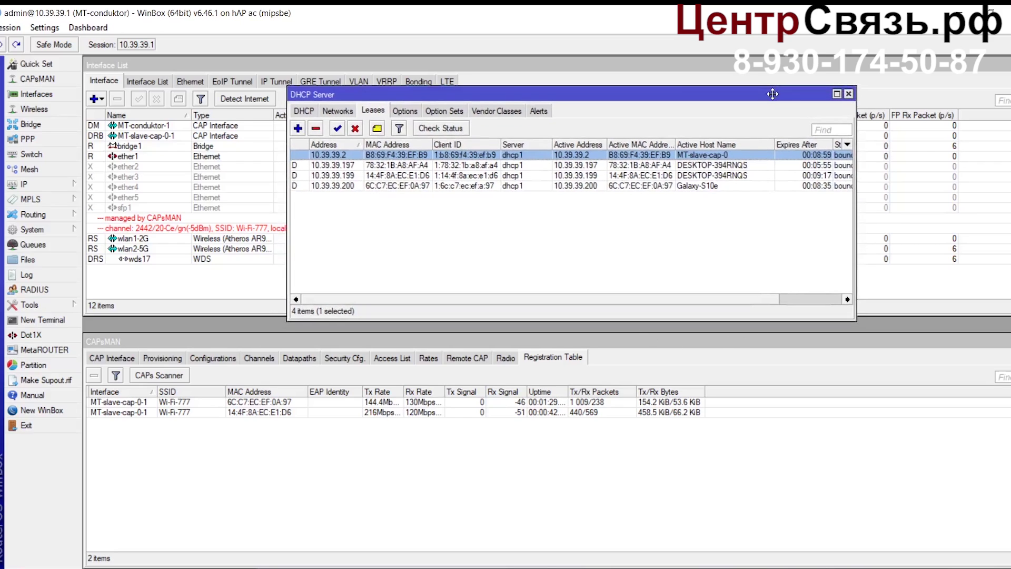
{"action": "left_click", "coordinate": [849, 94]}
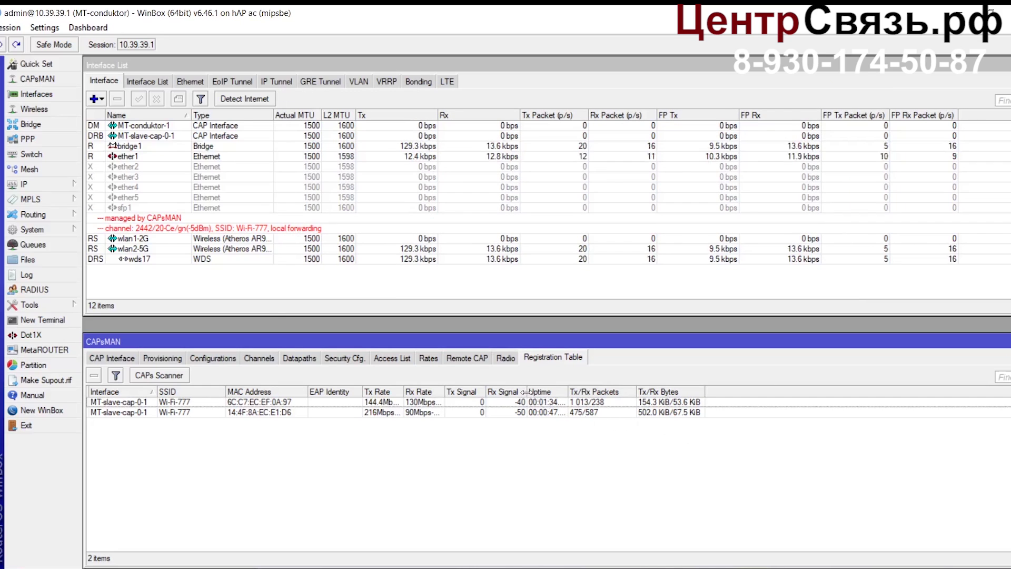
Step: Widen the registration table's Rx Signal column and select the wlan1-2G interface
{"action": "left_click_drag", "start_coordinate": [527, 393], "coordinate": [563, 393]}
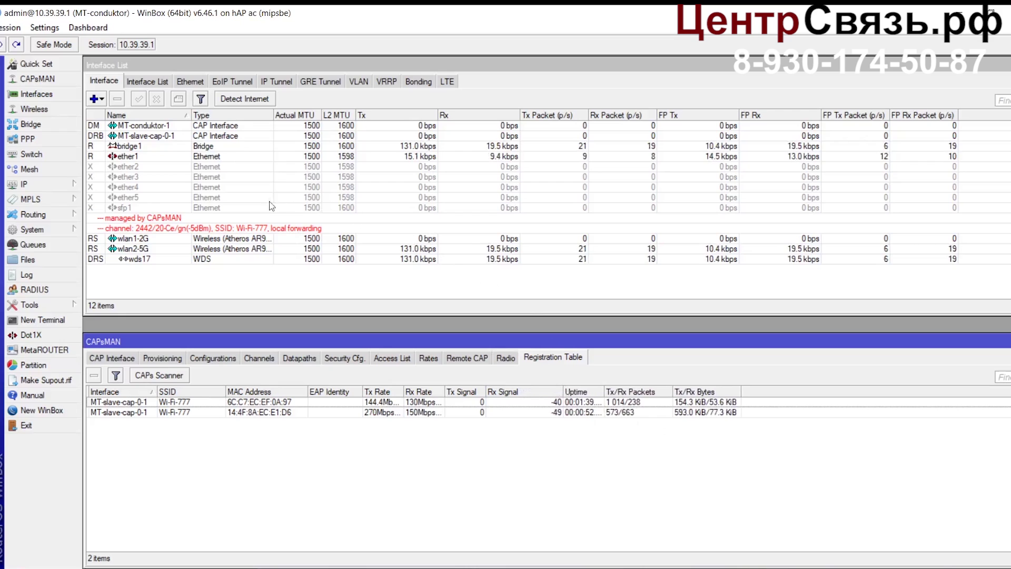
{"action": "left_click", "coordinate": [215, 233]}
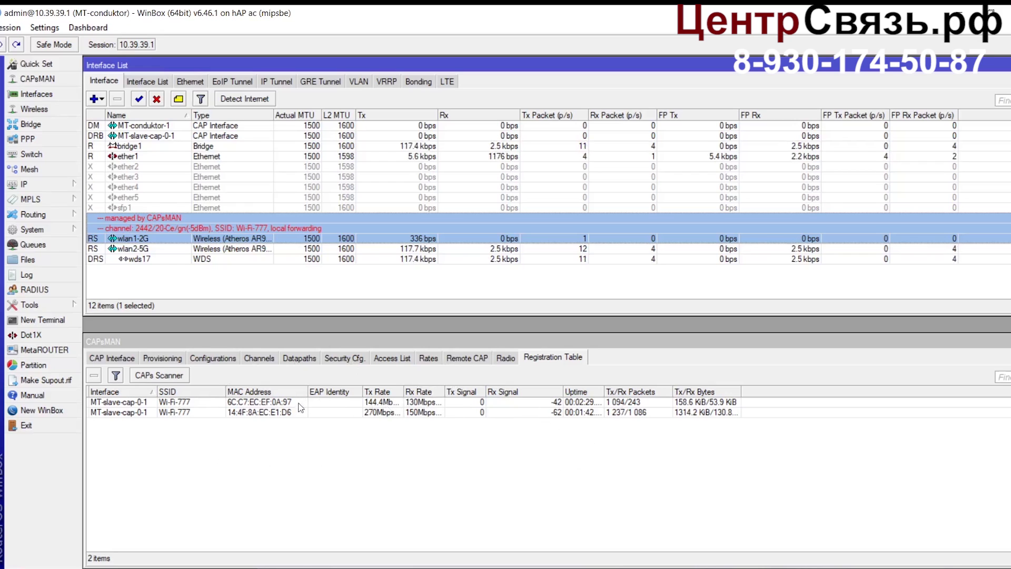
{"action": "left_click", "coordinate": [289, 404]}
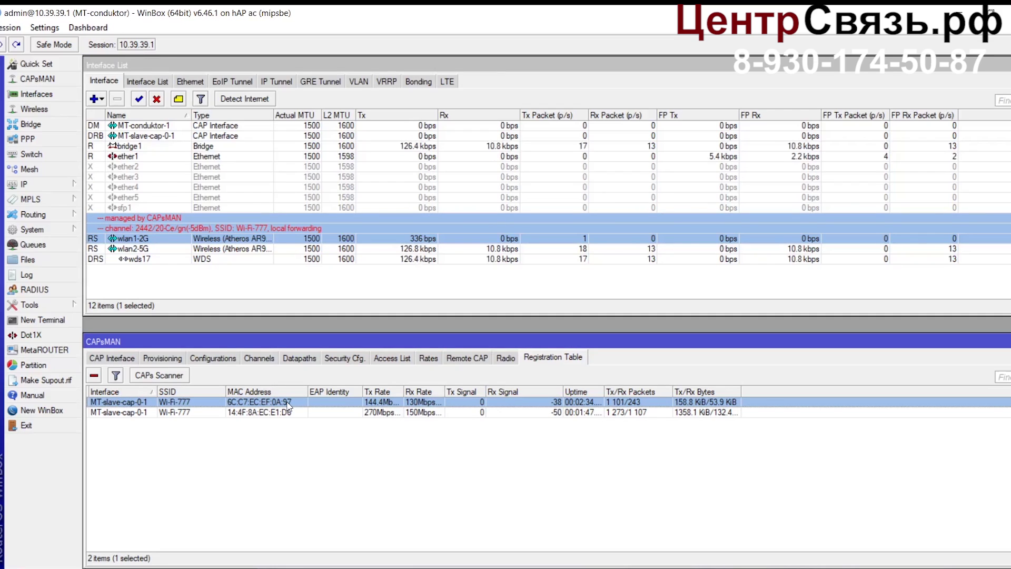
{"action": "double_click", "coordinate": [288, 405]}
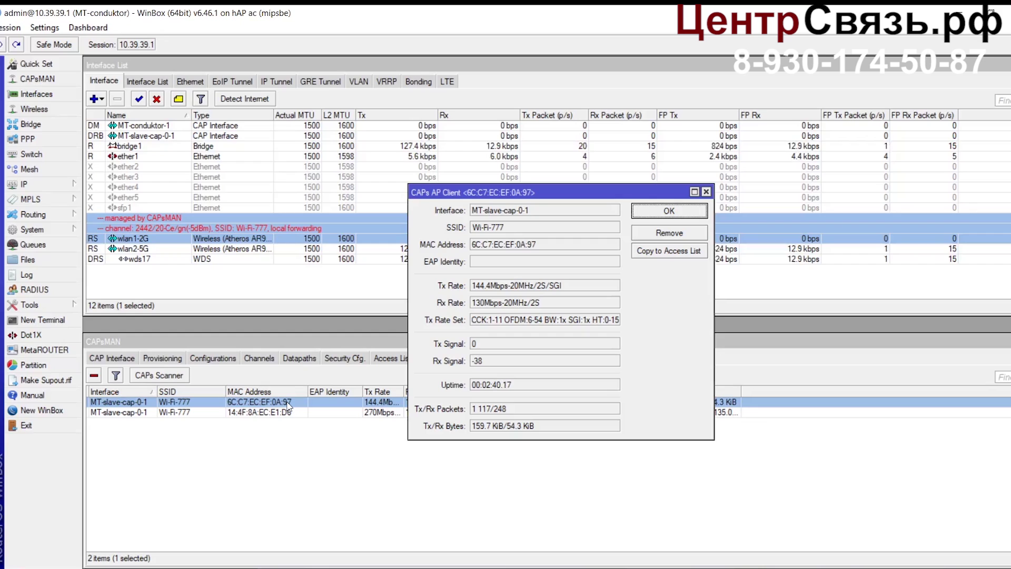
{"action": "left_click", "coordinate": [698, 252]}
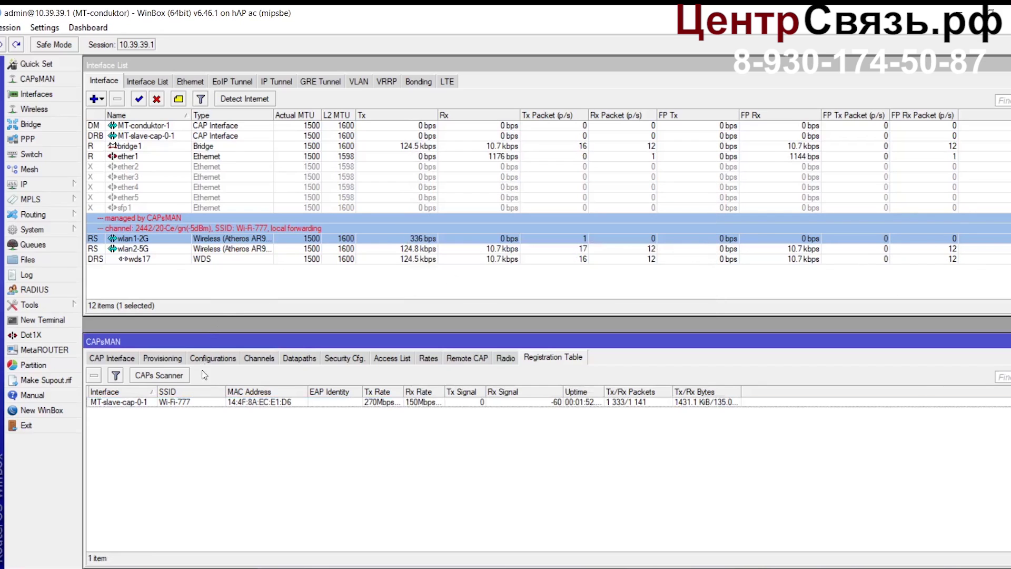
{"action": "left_click", "coordinate": [396, 358]}
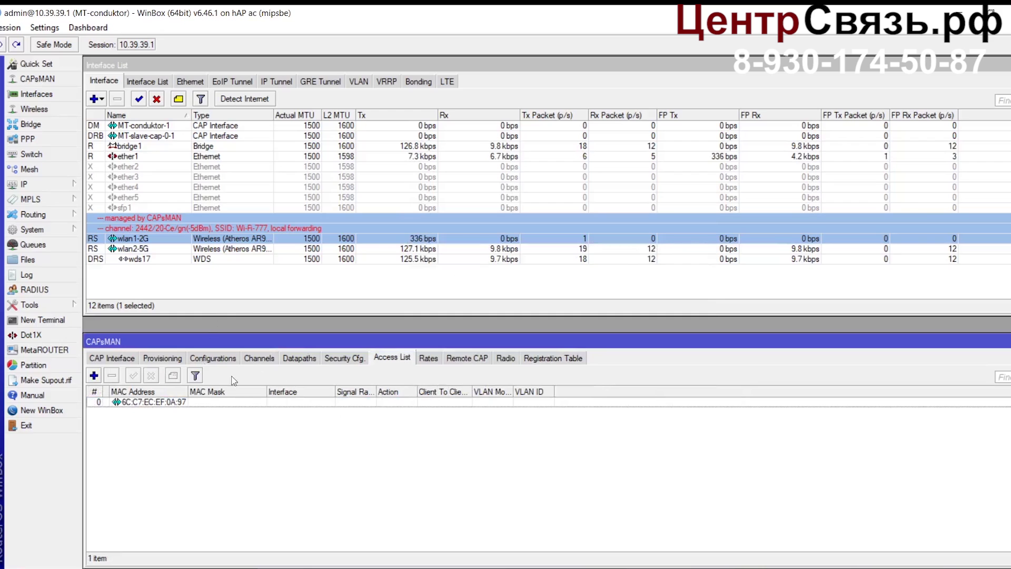
{"action": "double_click", "coordinate": [738, 403]}
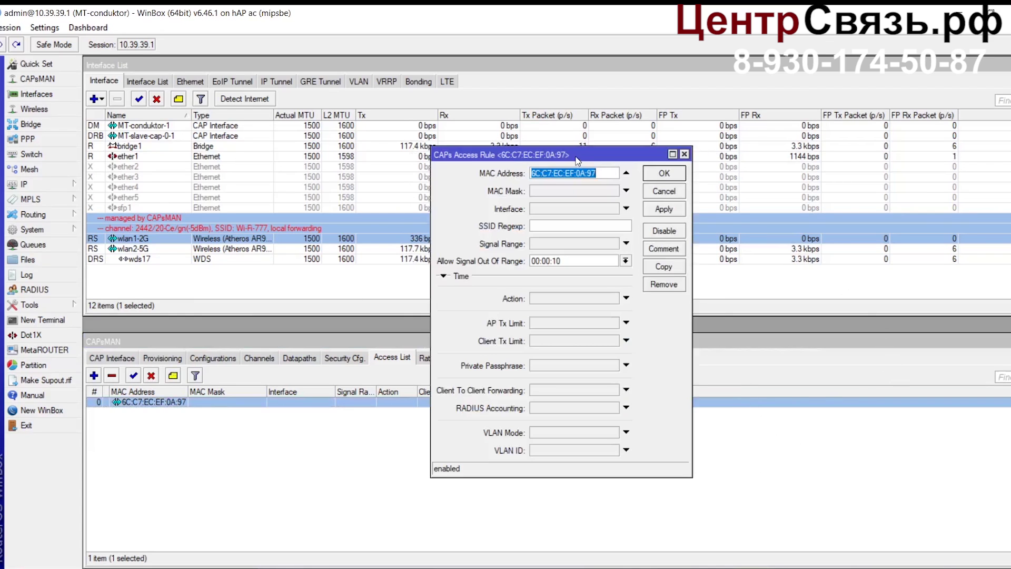
Step: Set the phone's access rule to interface MT-conduktor-1 with action accept, then apply and close it
{"action": "left_click_drag", "start_coordinate": [577, 161], "coordinate": [733, 178]}
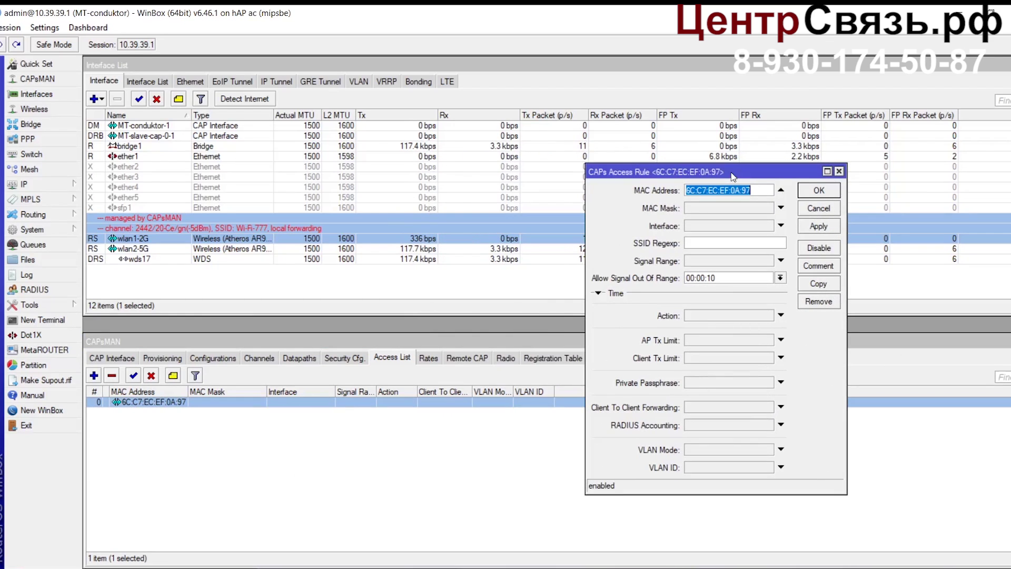
{"action": "left_click", "coordinate": [717, 227]}
{"action": "left_click", "coordinate": [731, 229]}
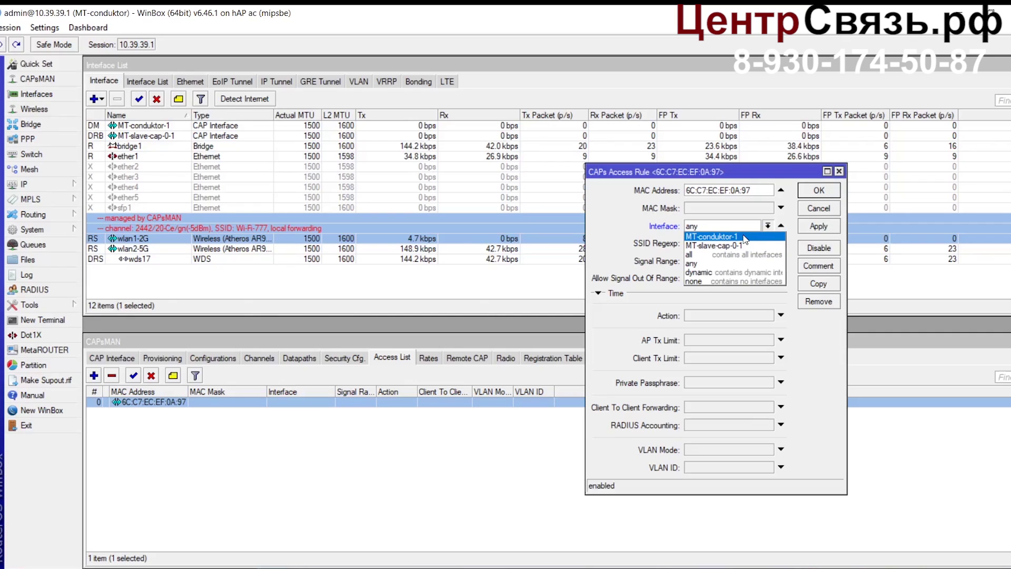
{"action": "left_click", "coordinate": [746, 238]}
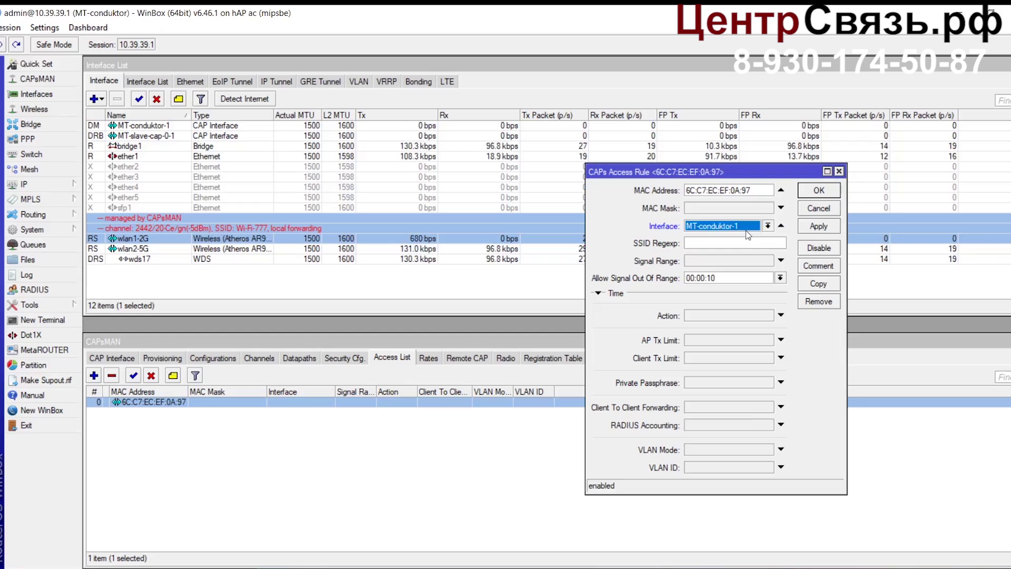
{"action": "left_click", "coordinate": [780, 315]}
{"action": "left_click", "coordinate": [768, 316]}
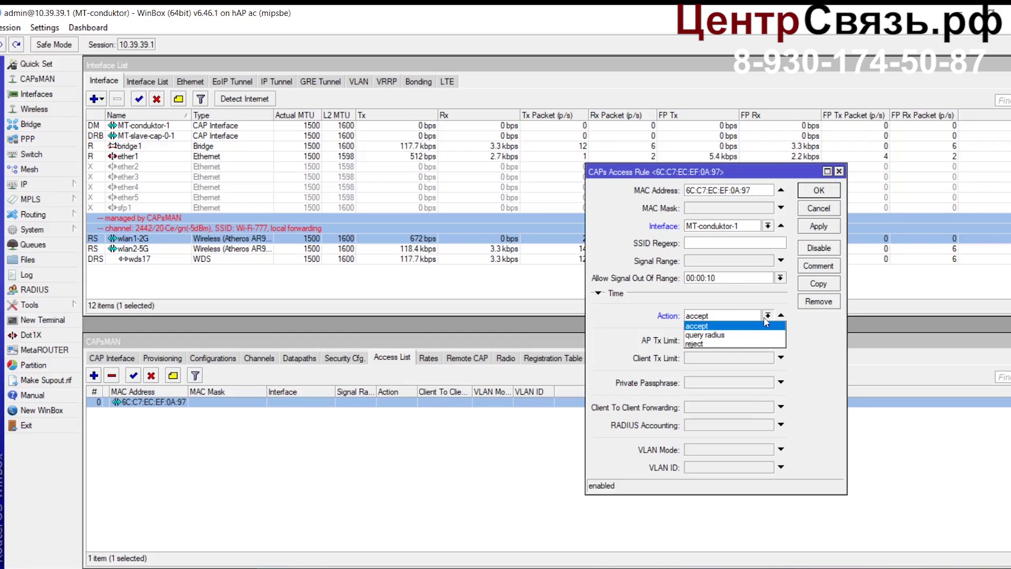
{"action": "left_click", "coordinate": [709, 326]}
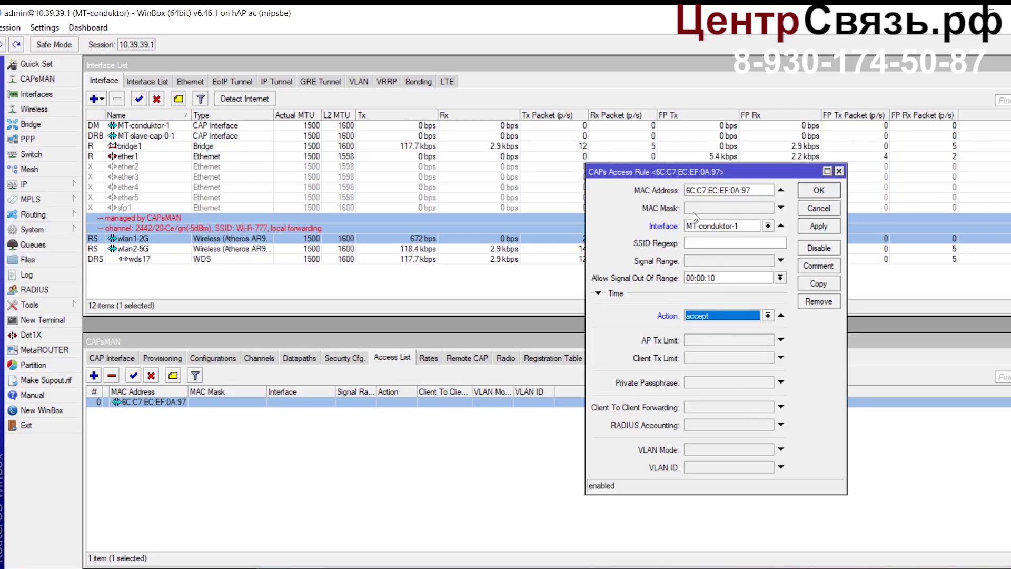
{"action": "left_click", "coordinate": [824, 231]}
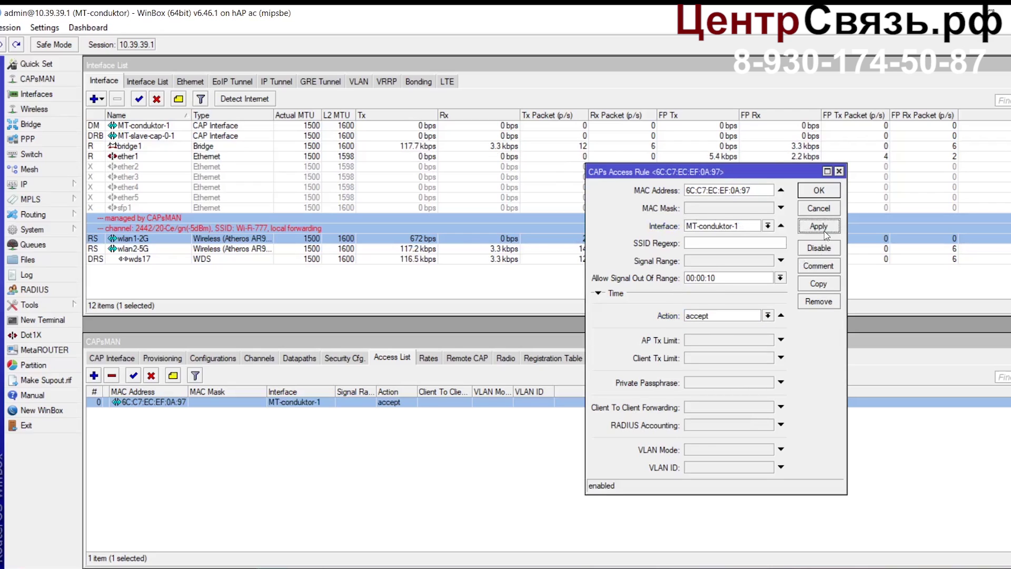
{"action": "left_click", "coordinate": [827, 196]}
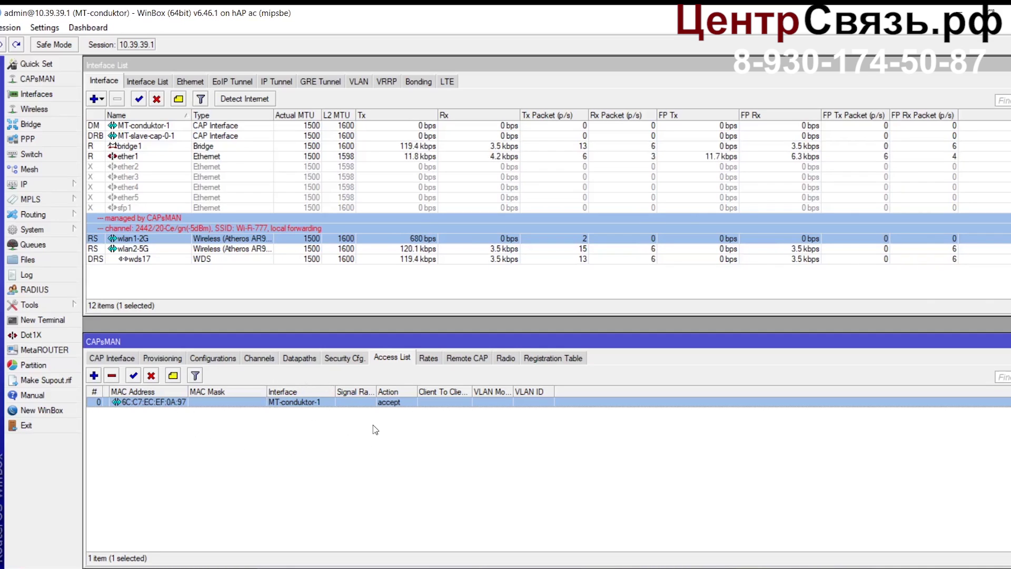
Step: Return to the Registration Table tab to see the phone re-registered via MT-slave-cap-0-1
{"action": "left_click", "coordinate": [552, 360]}
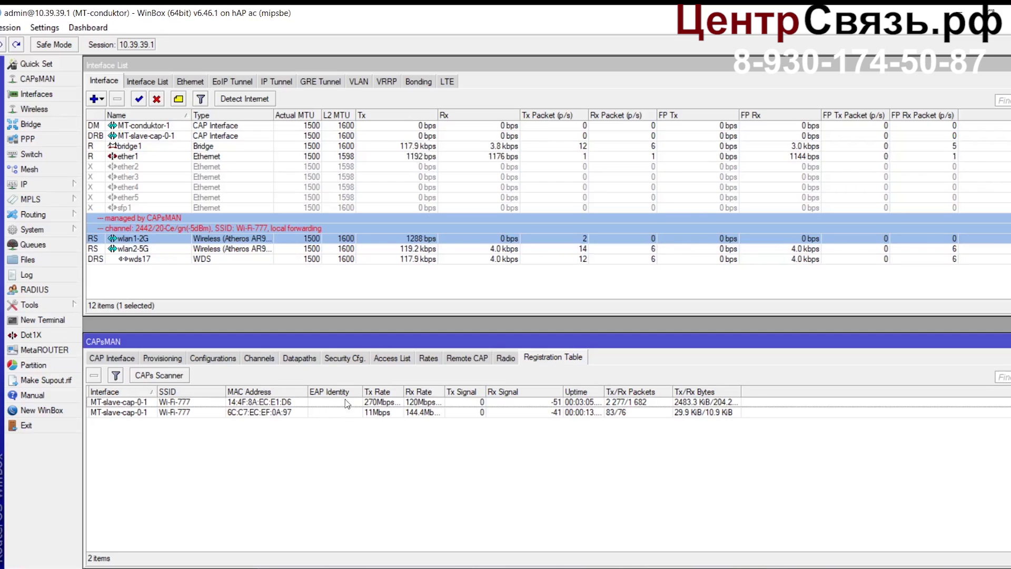
Step: Copy the phone's MAC to the access list again and open the resulting second rule
{"action": "double_click", "coordinate": [292, 414]}
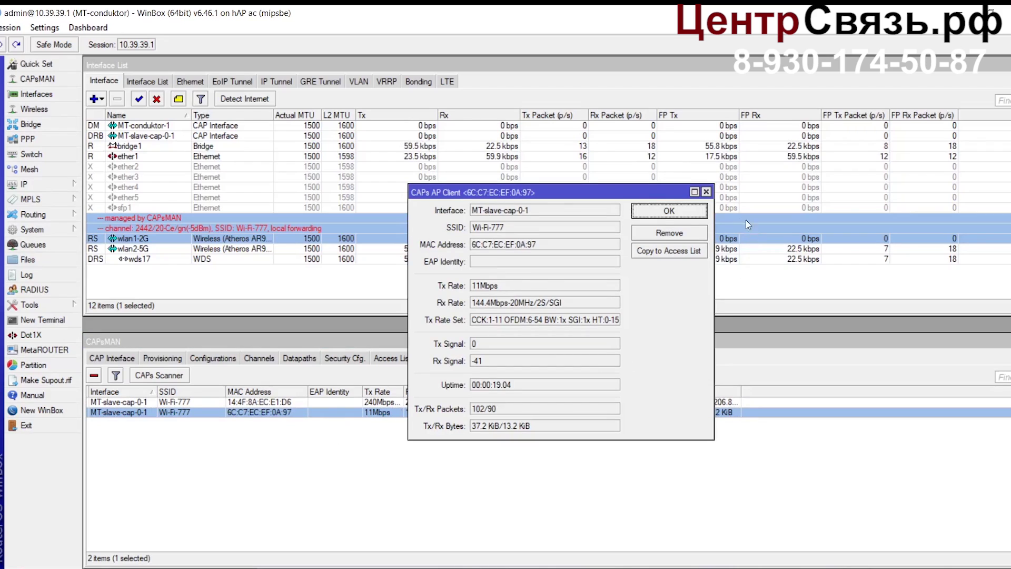
{"action": "left_click", "coordinate": [680, 211]}
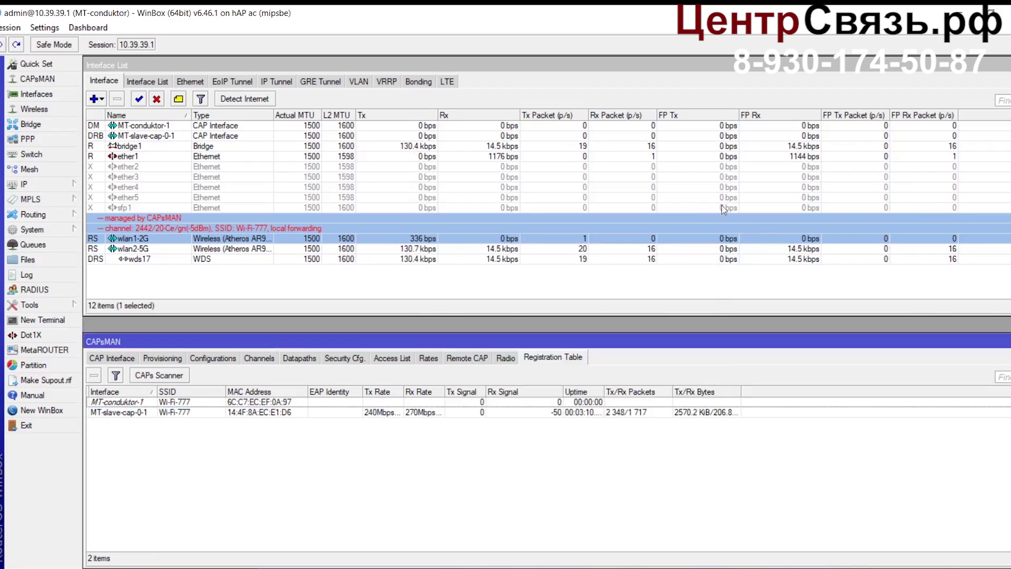
{"action": "left_click", "coordinate": [390, 357]}
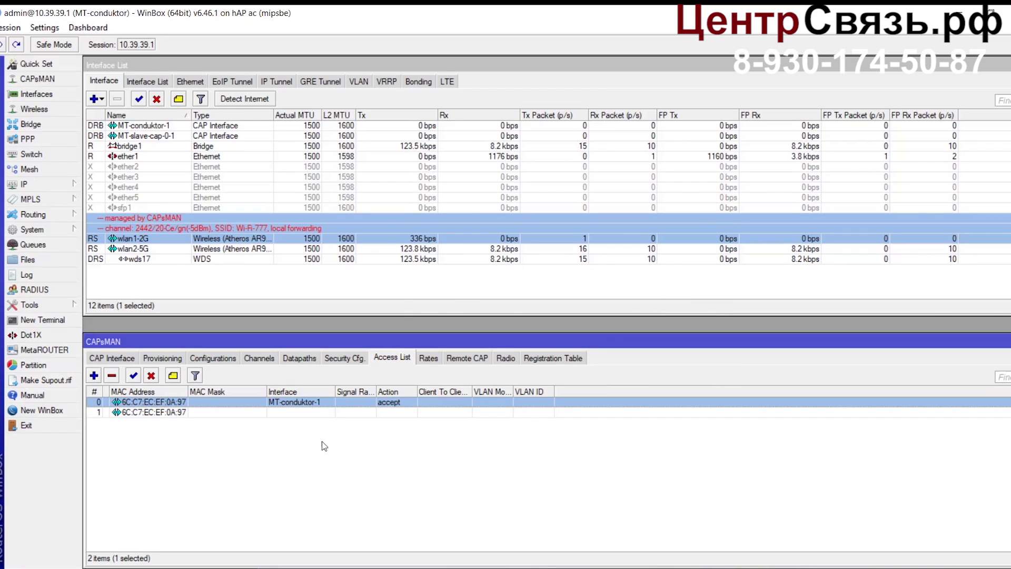
{"action": "double_click", "coordinate": [334, 412]}
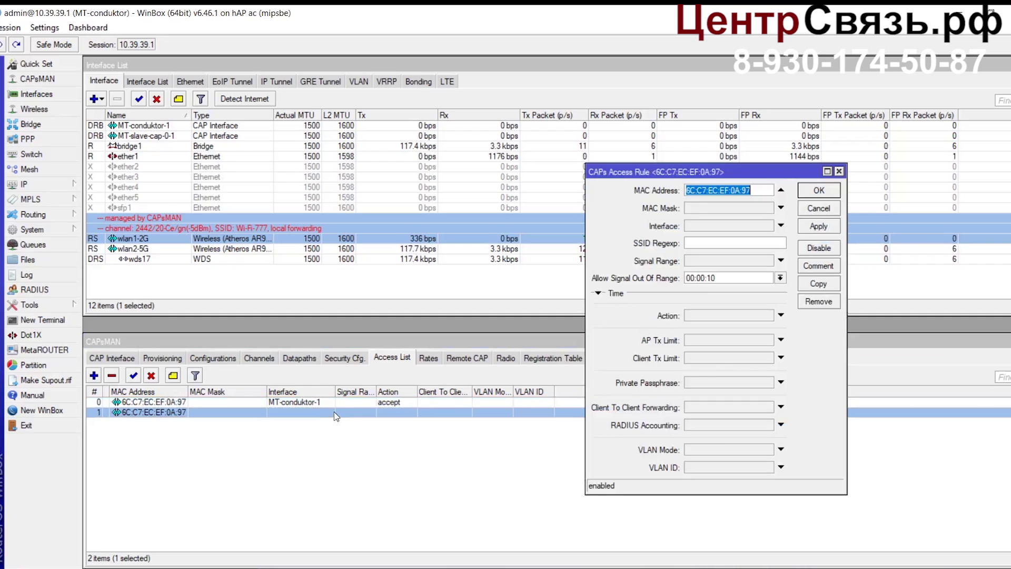
Step: Set the second rule to interface all with action reject, then apply and close it
{"action": "left_click", "coordinate": [767, 227]}
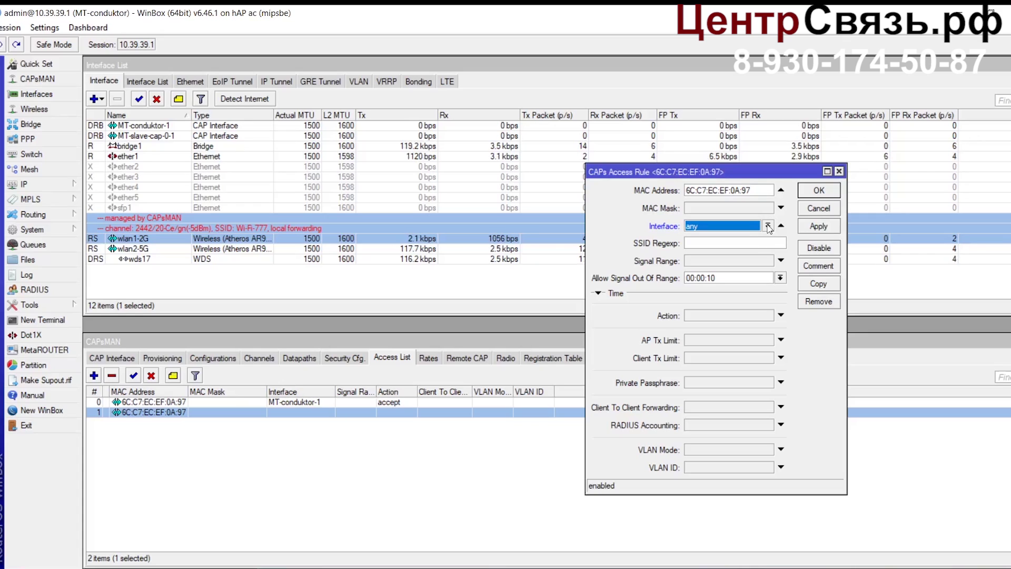
{"action": "left_click", "coordinate": [768, 227]}
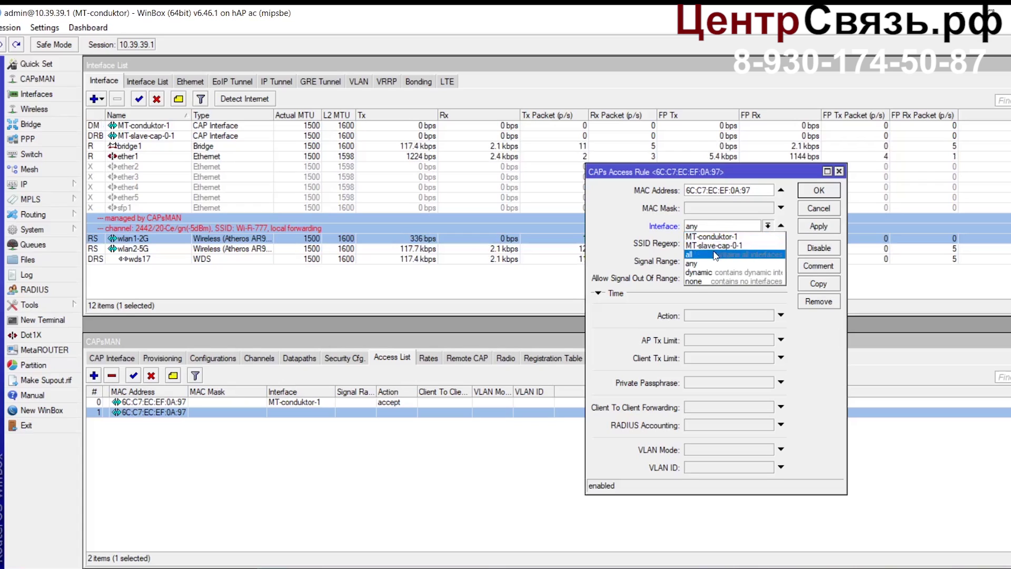
{"action": "left_click", "coordinate": [774, 255]}
{"action": "left_click", "coordinate": [781, 315]}
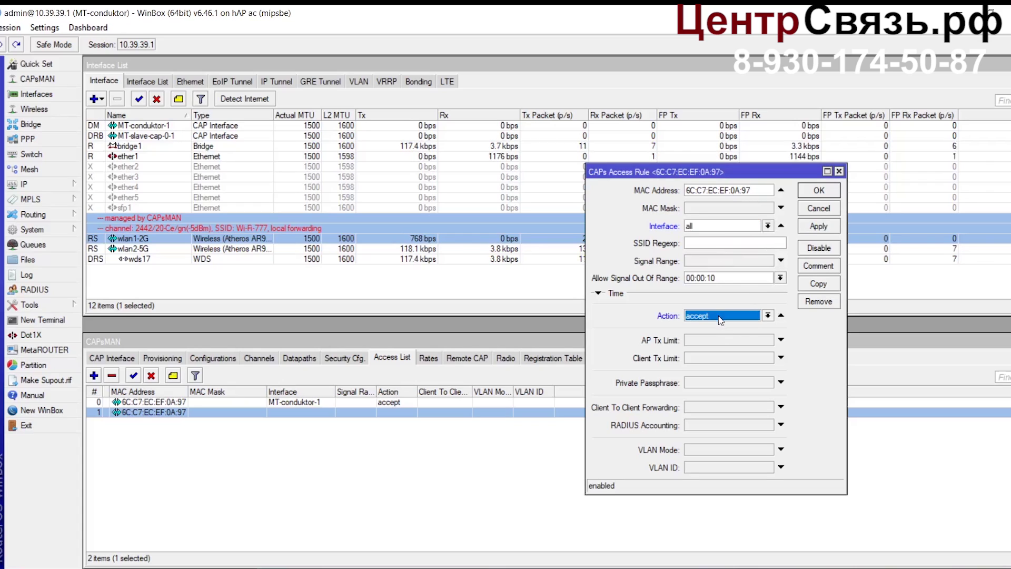
{"action": "left_click", "coordinate": [718, 315]}
{"action": "left_click", "coordinate": [716, 344]}
{"action": "left_click", "coordinate": [819, 225]}
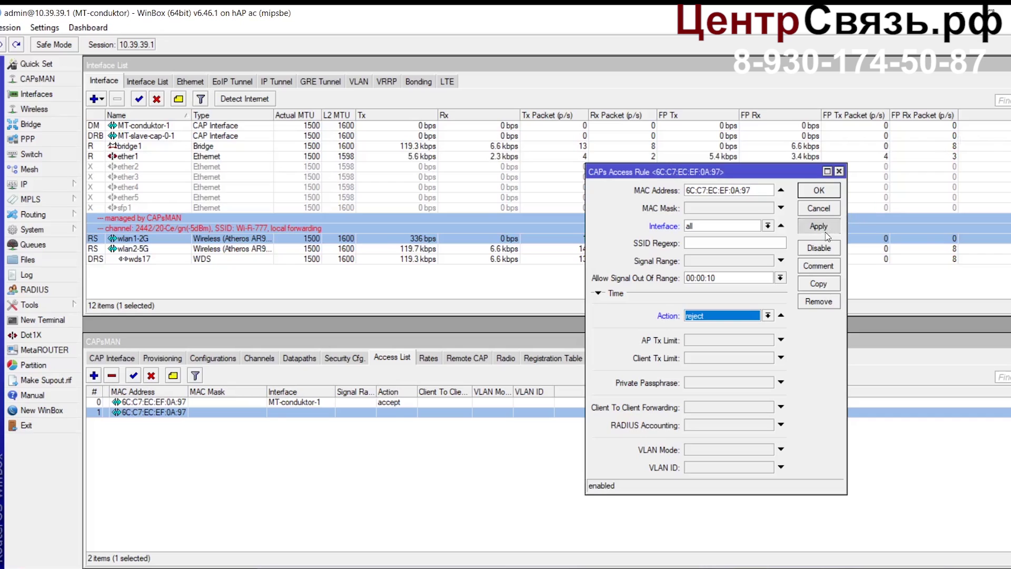
{"action": "left_click", "coordinate": [819, 190]}
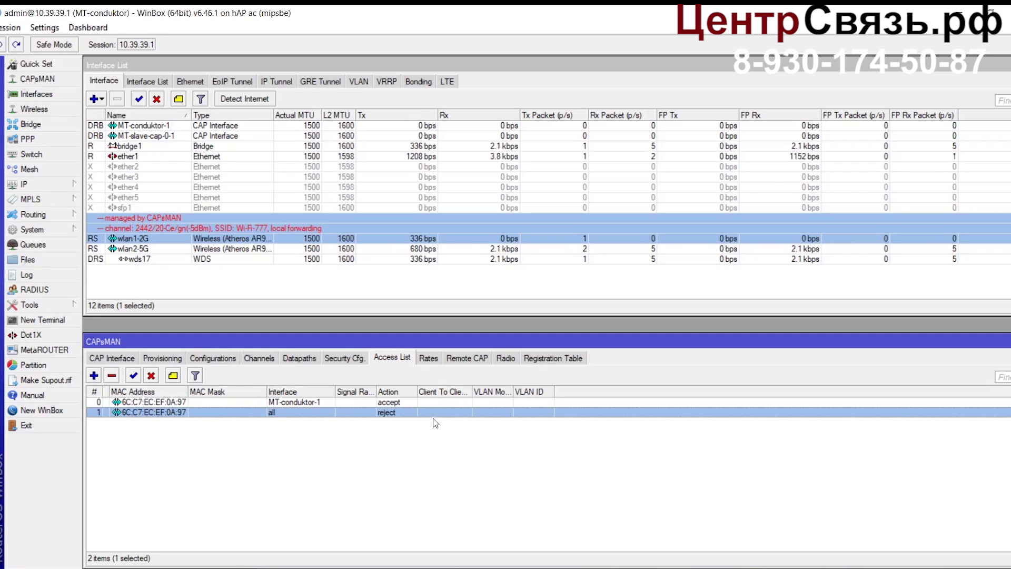
Step: Switch to the registration table and select the phone's entry now on MT-conduktor-1
{"action": "left_click", "coordinate": [548, 362]}
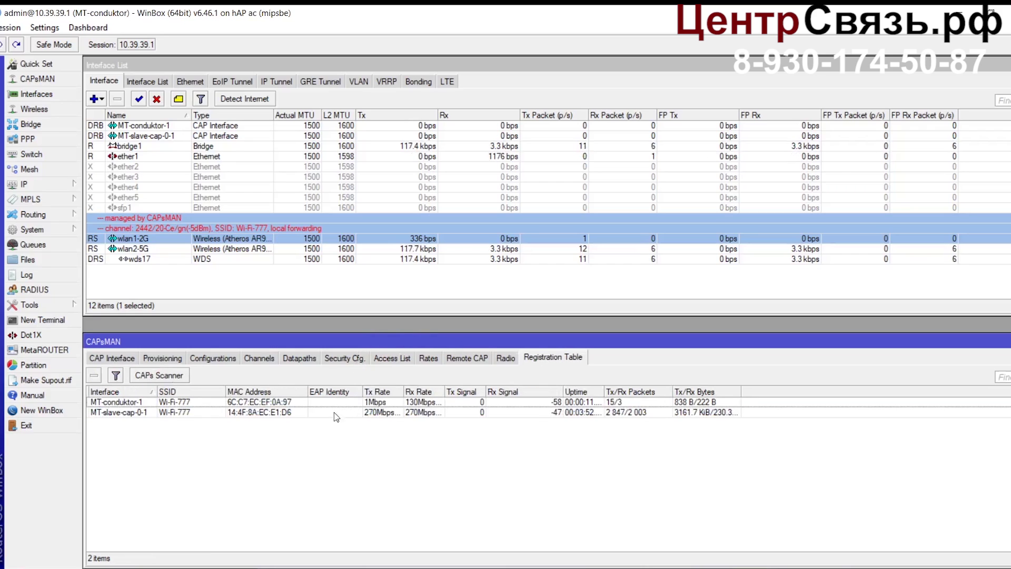
{"action": "left_click", "coordinate": [139, 403]}
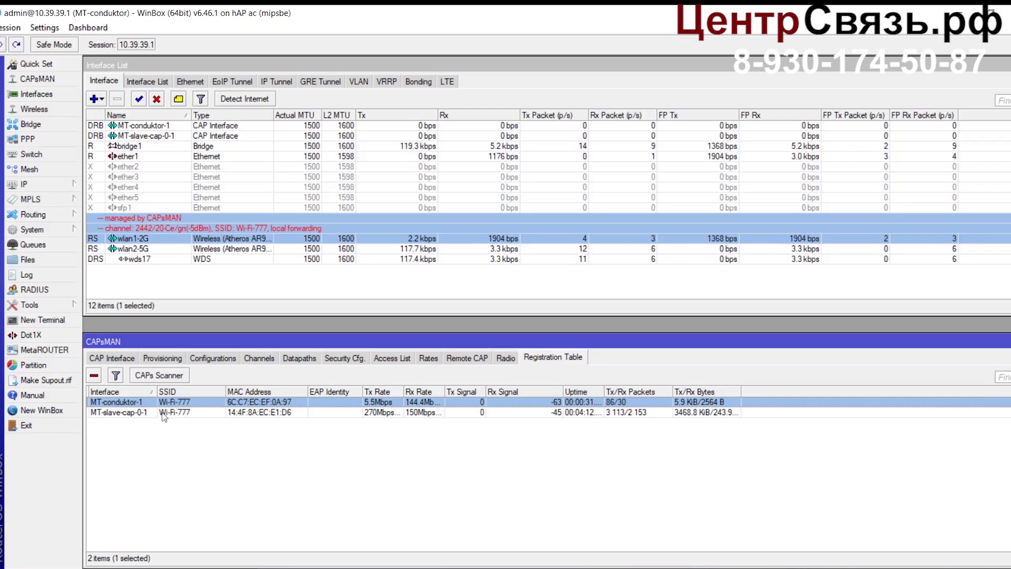
Step: Set the second access rule (all interfaces) back to accept, then disable it
{"action": "left_click", "coordinate": [384, 358]}
{"action": "double_click", "coordinate": [361, 413]}
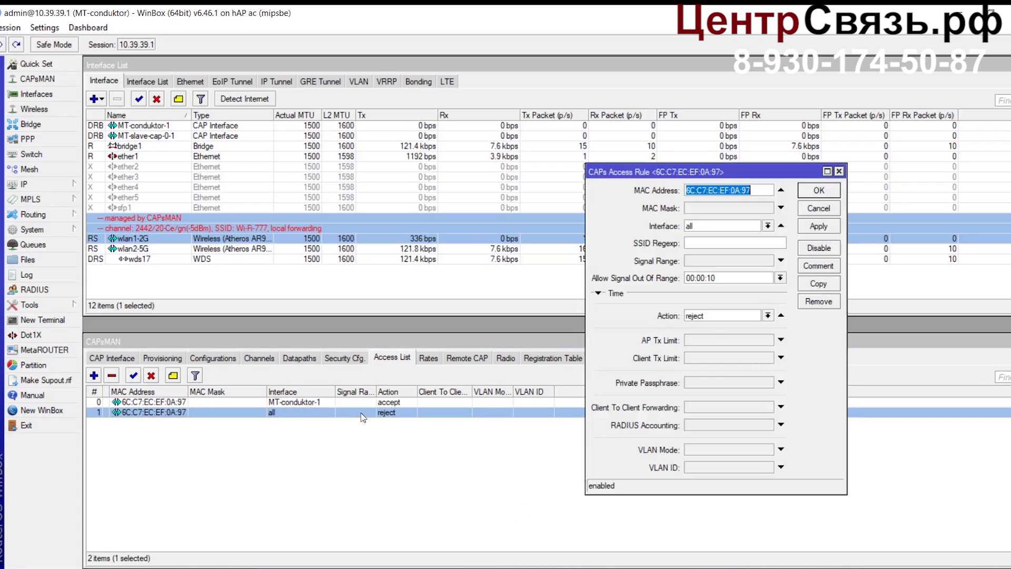
{"action": "left_click", "coordinate": [768, 315]}
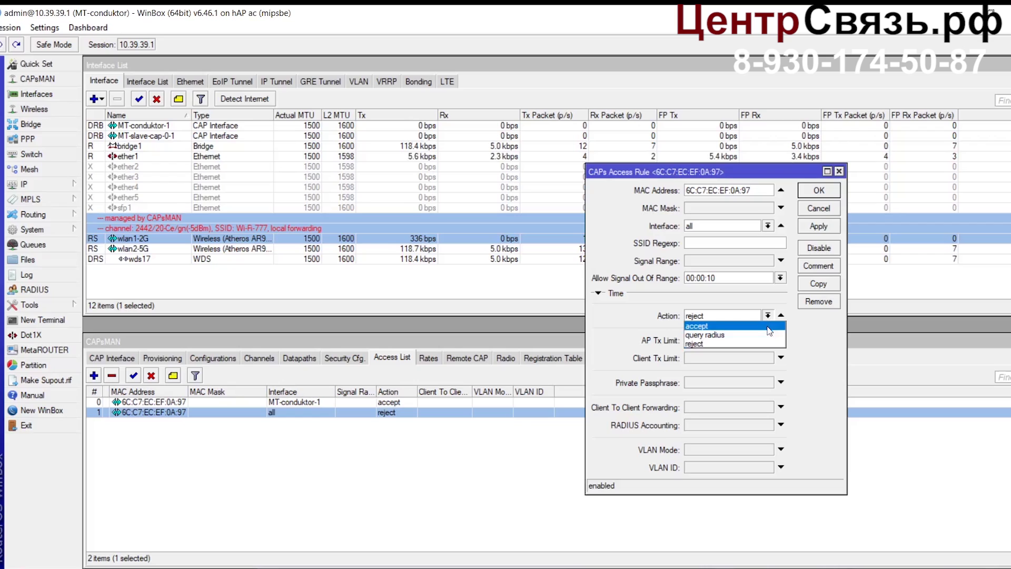
{"action": "left_click", "coordinate": [769, 330]}
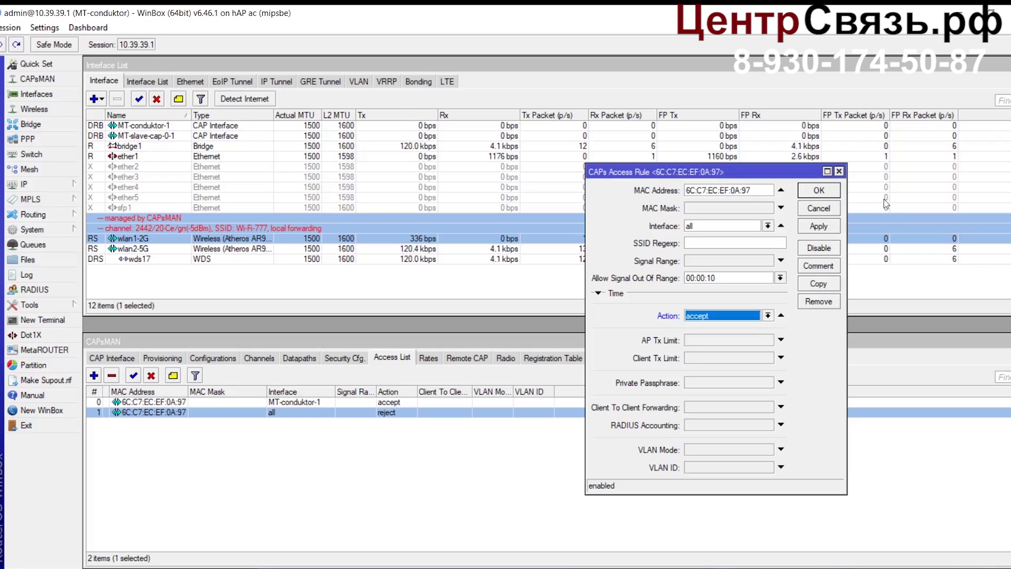
{"action": "left_click", "coordinate": [822, 228]}
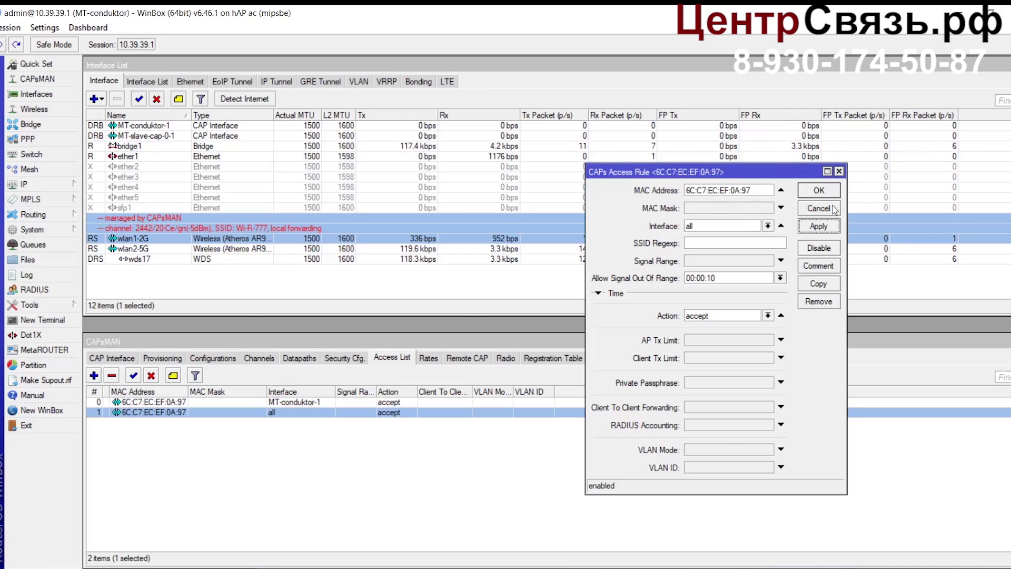
{"action": "left_click", "coordinate": [823, 191]}
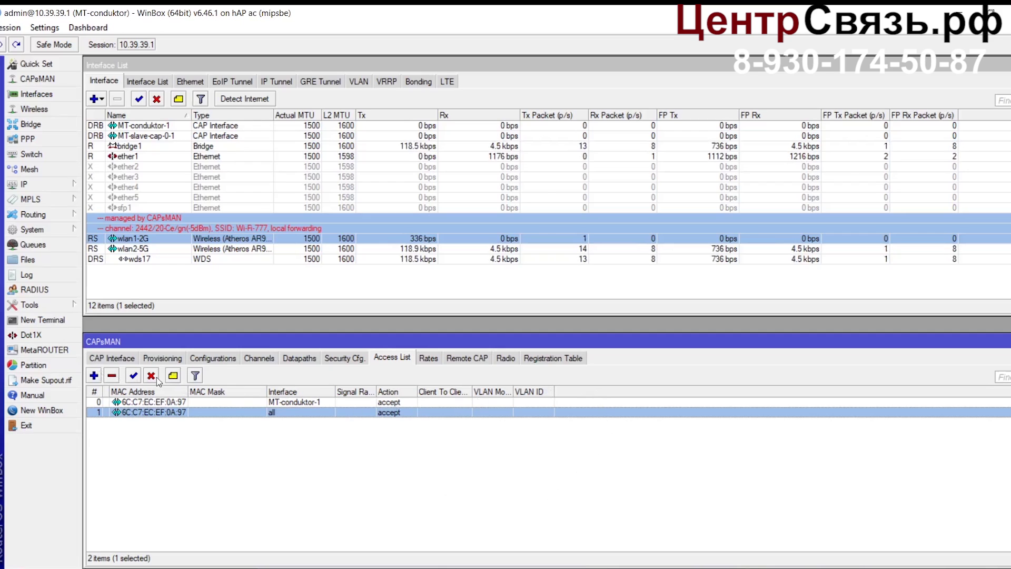
{"action": "left_click", "coordinate": [151, 375]}
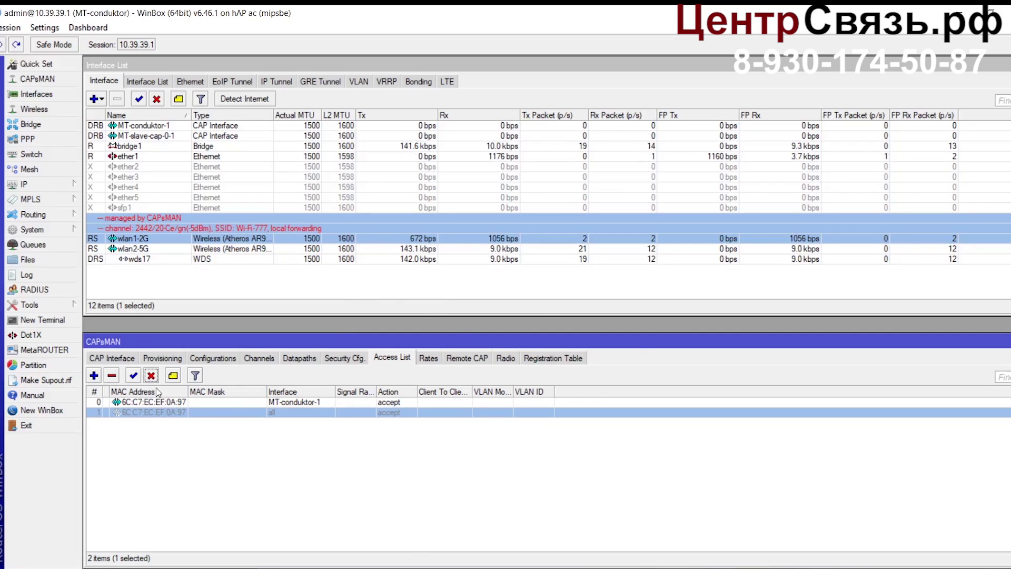
Step: View the phone registered on MT-slave-cap-0-1 with Tx/Rx Rate columns widened, then select wlan2-5G
{"action": "left_click", "coordinate": [552, 358]}
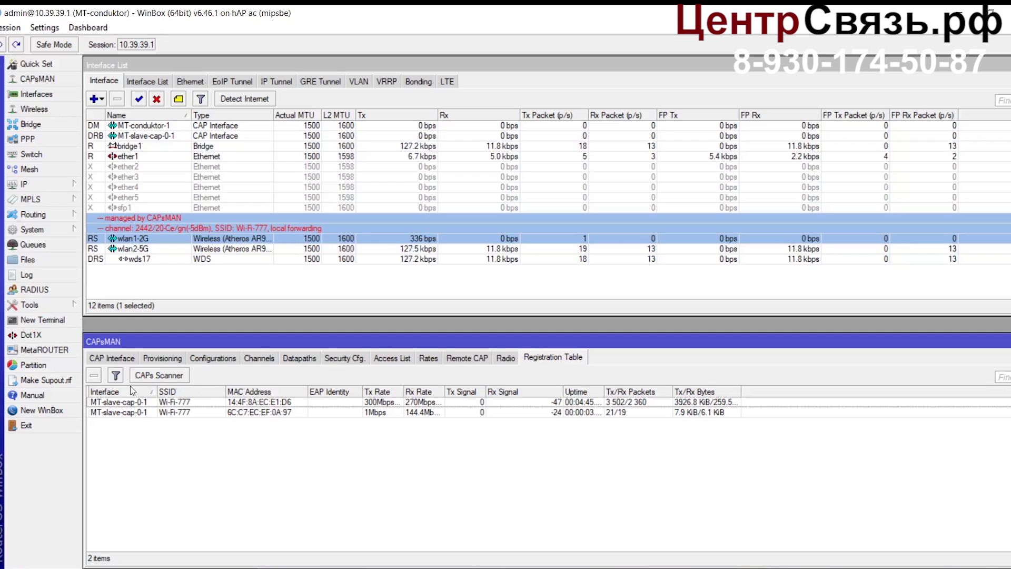
{"action": "left_click_drag", "start_coordinate": [446, 398], "coordinate": [524, 399]}
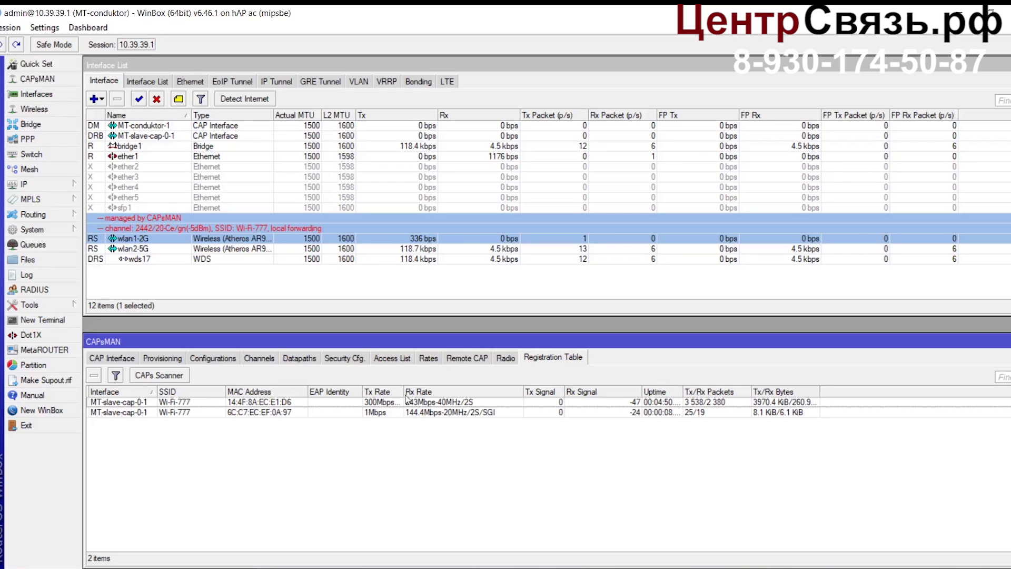
{"action": "left_click_drag", "start_coordinate": [402, 391], "coordinate": [477, 397]}
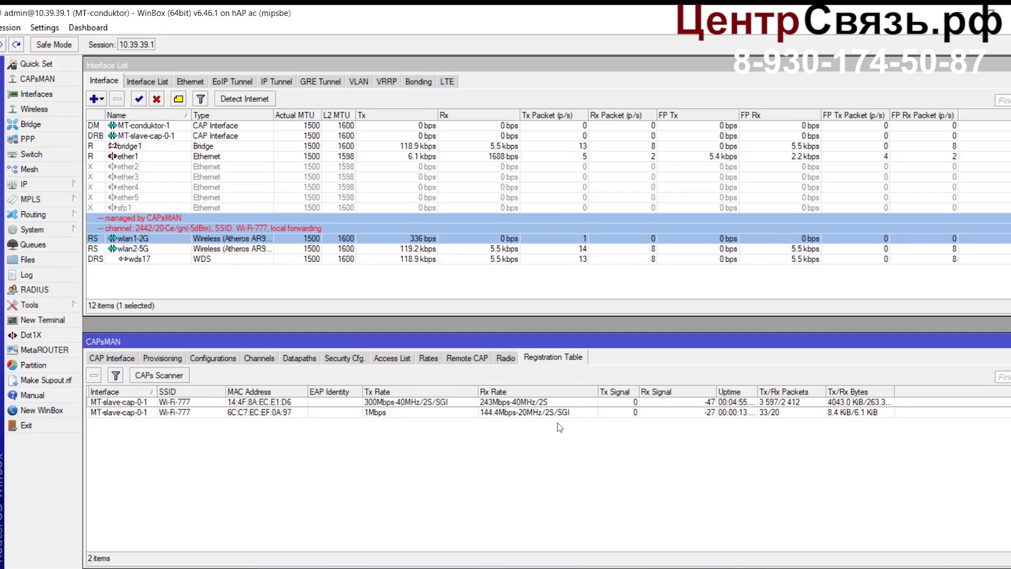
{"action": "left_click", "coordinate": [525, 405]}
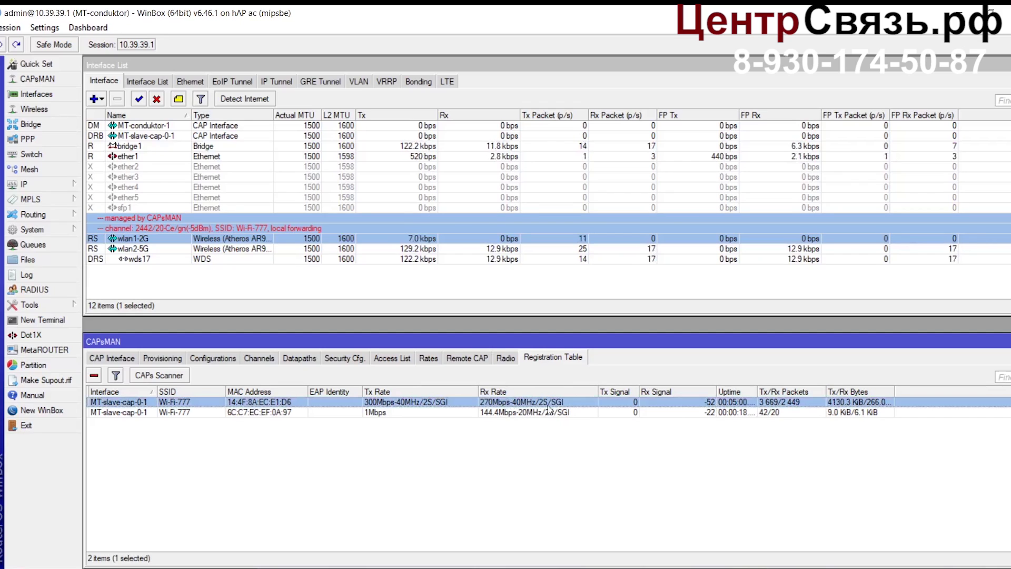
{"action": "left_click", "coordinate": [538, 416]}
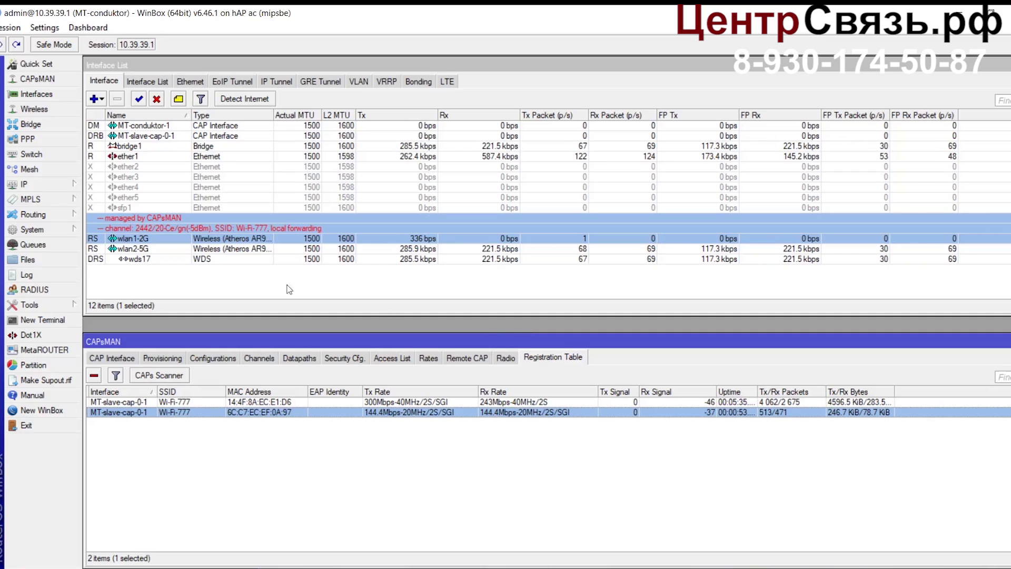
{"action": "left_click", "coordinate": [498, 251]}
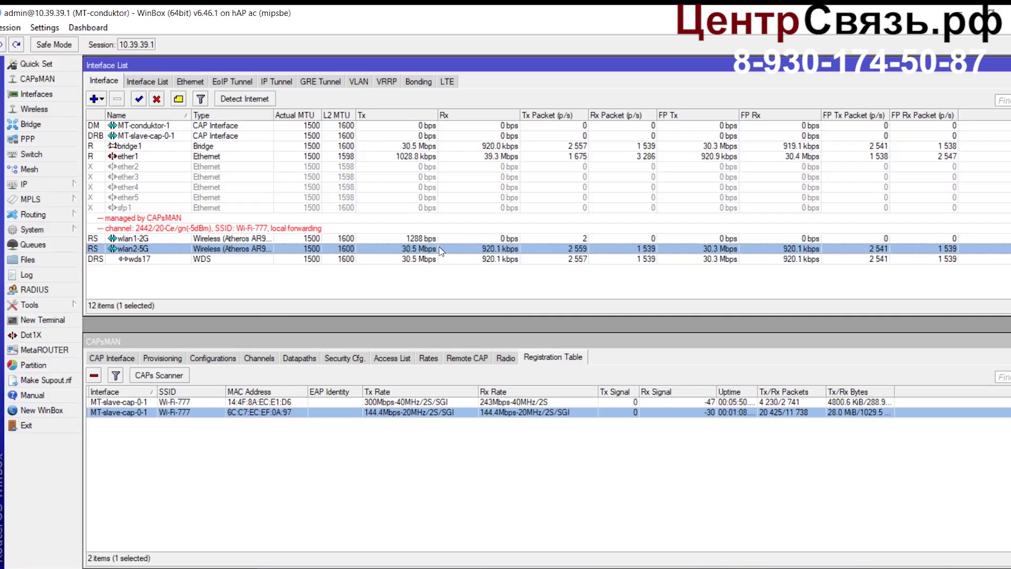
Step: Review wlan2-5G's Status and Traffic tabs, then close its settings with OK
{"action": "double_click", "coordinate": [441, 252]}
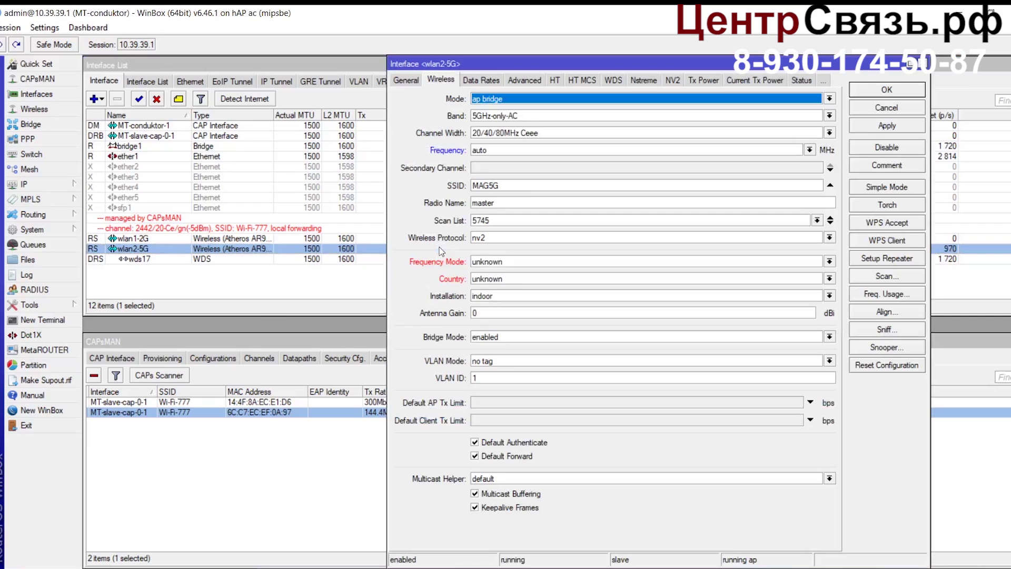
{"action": "left_click", "coordinate": [802, 80]}
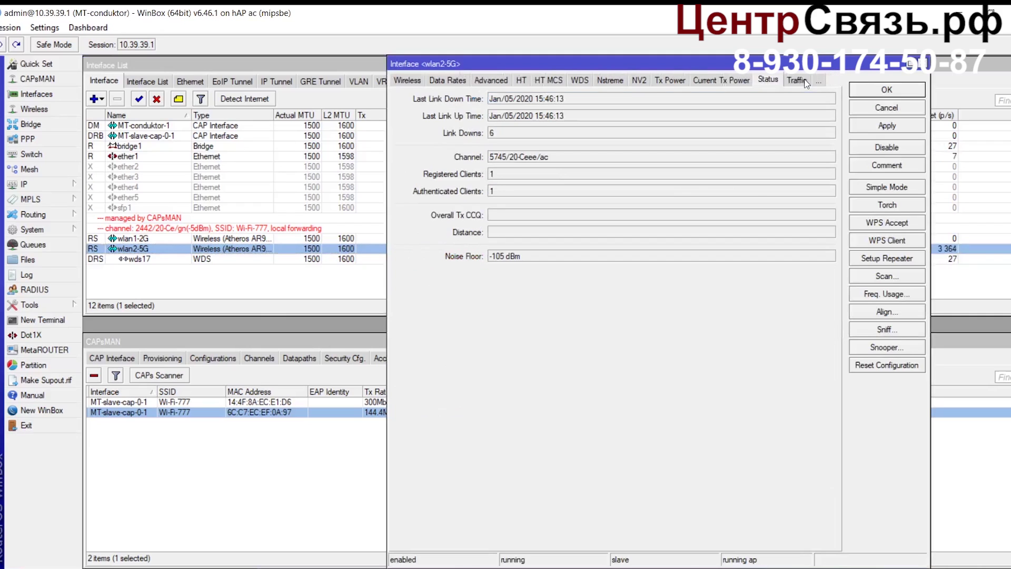
{"action": "left_click", "coordinate": [802, 78]}
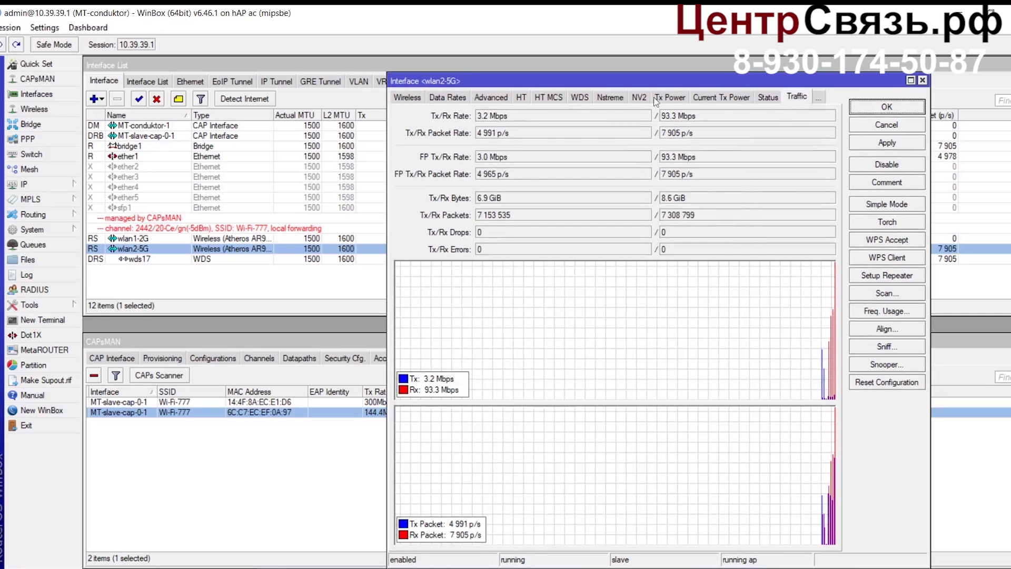
{"action": "left_click_drag", "start_coordinate": [628, 62], "coordinate": [10, 21]}
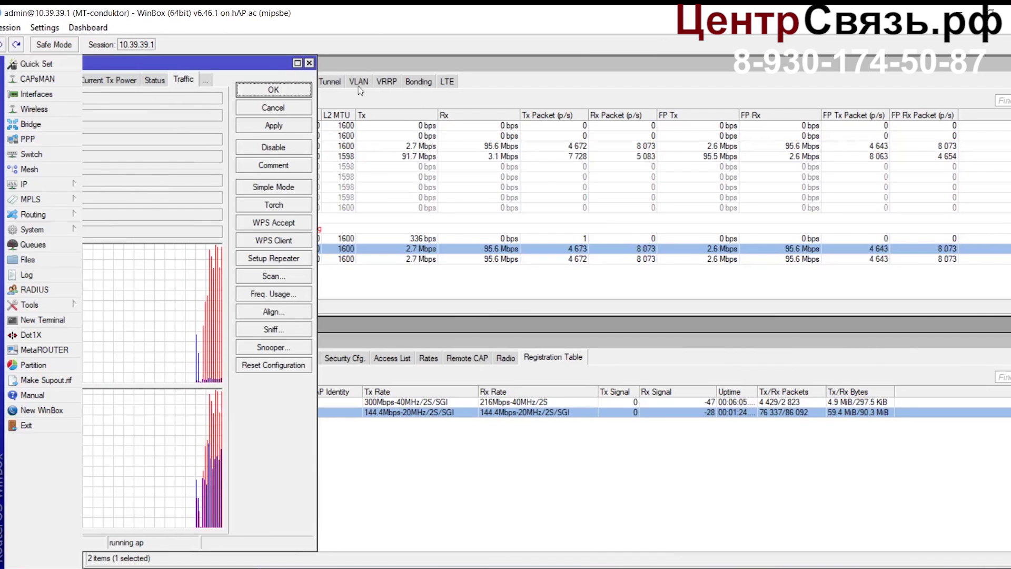
{"action": "left_click", "coordinate": [309, 63]}
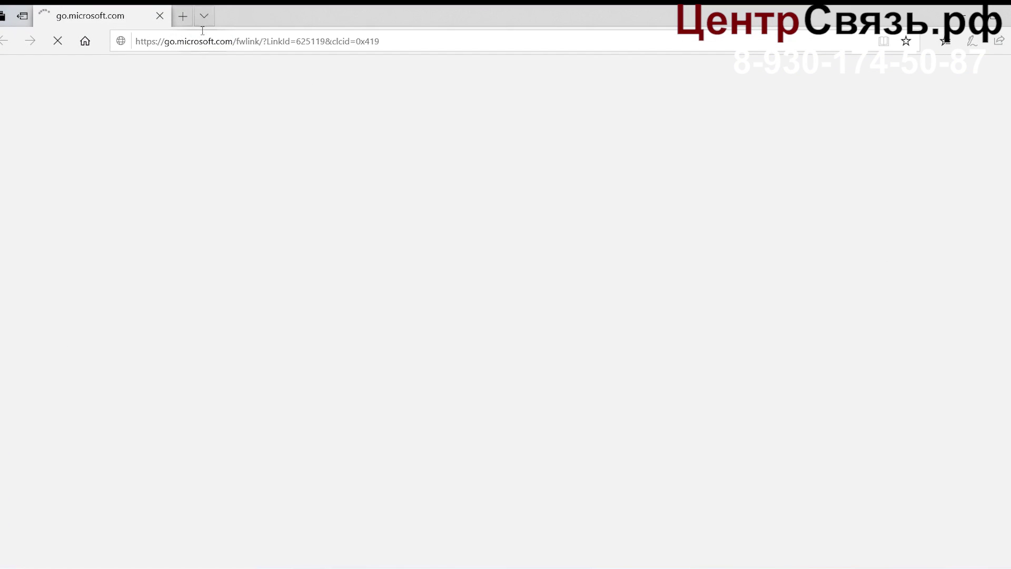
Step: Load speedtest.net from the address bar suggestions and start the test
{"action": "left_click", "coordinate": [202, 39]}
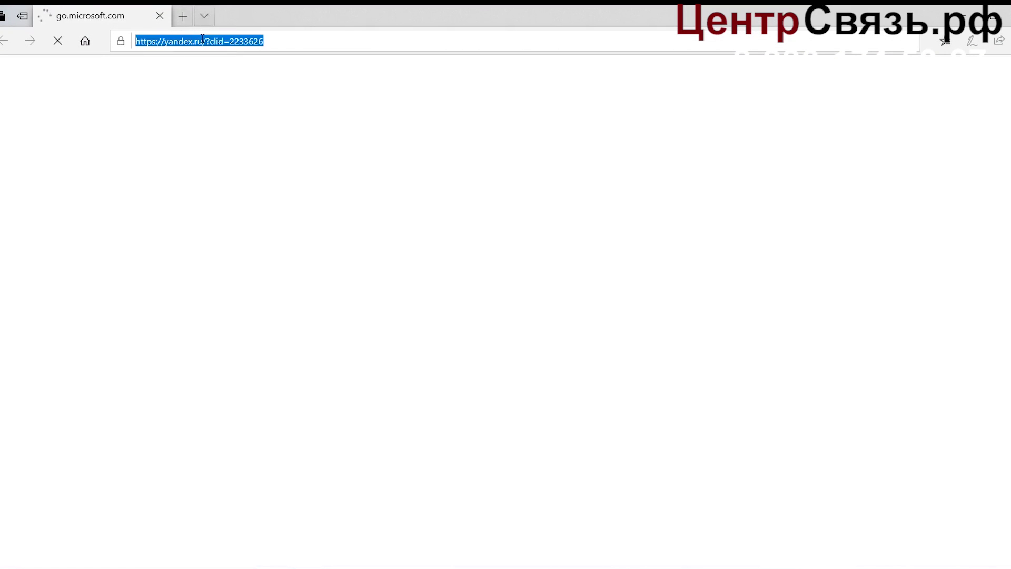
{"action": "type", "text": "speedtest.net/"}
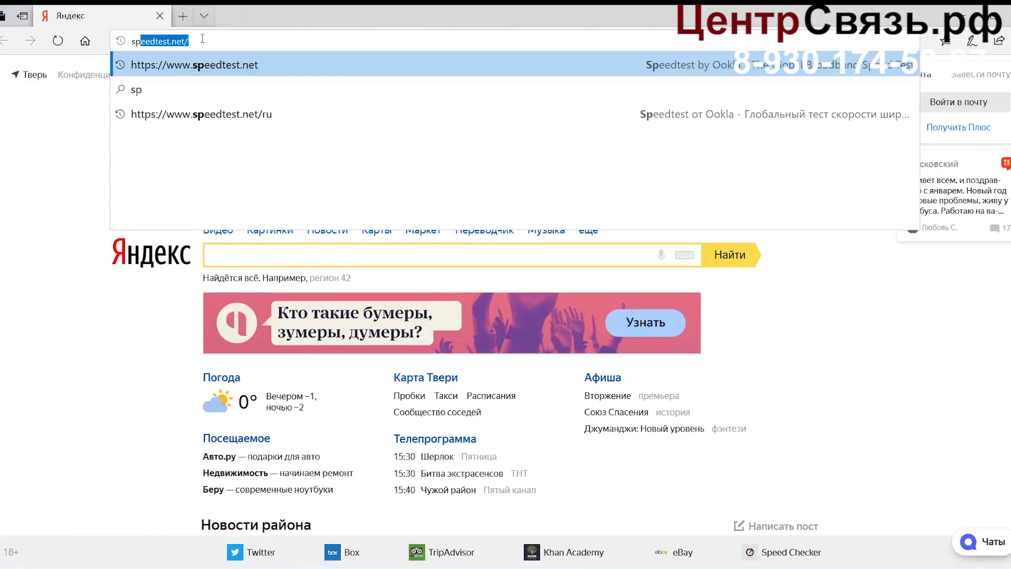
{"action": "left_click", "coordinate": [169, 73]}
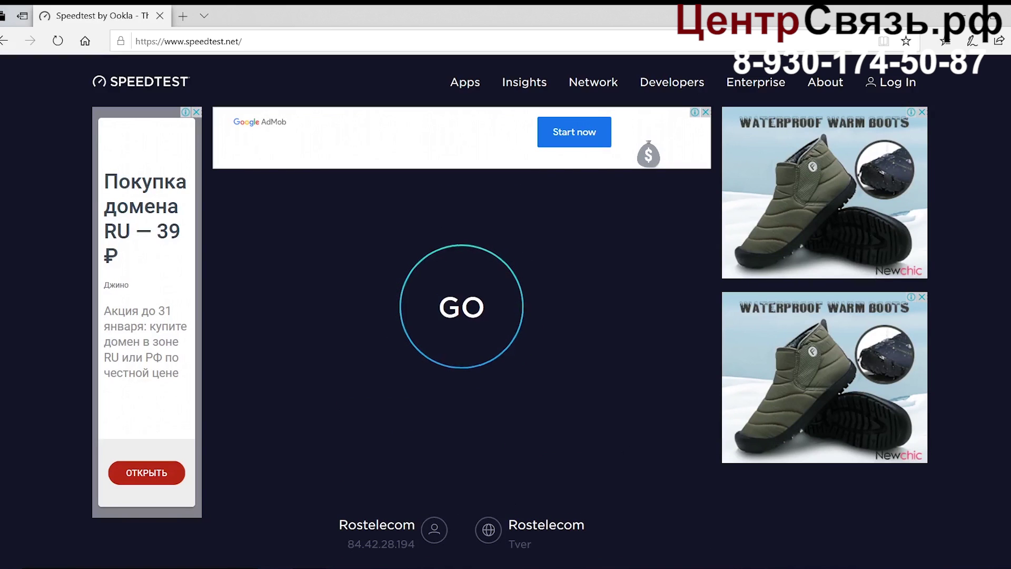
{"action": "left_click", "coordinate": [461, 305]}
Step: Watch wlan2-5G traffic in WinBox while the test finishes at 23.65 Mbps down, 67.77 Mbps up
{"action": "mouse_move", "coordinate": [750, 566]}
{"action": "left_click", "coordinate": [782, 530]}
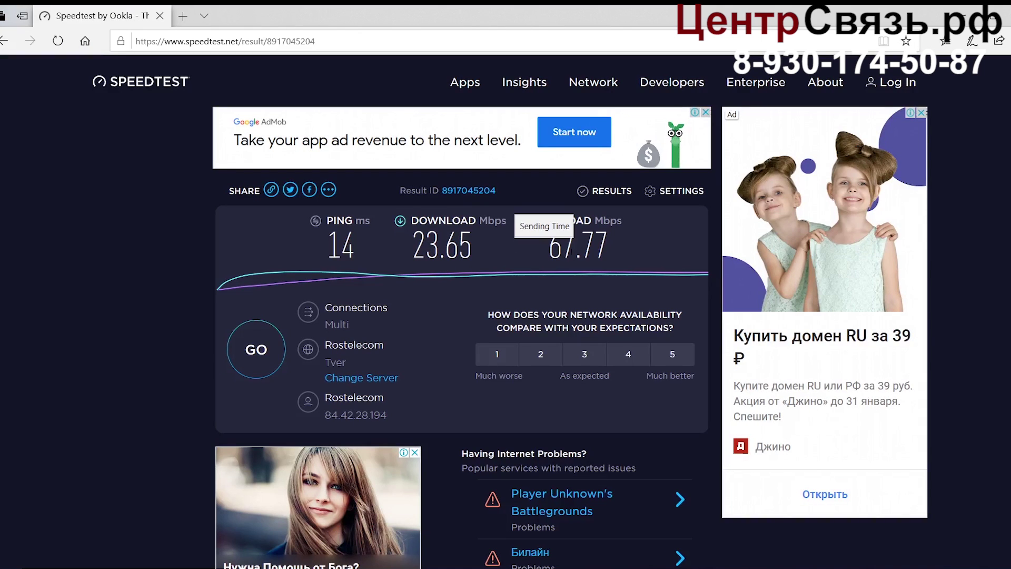
{"action": "mouse_move", "coordinate": [752, 566]}
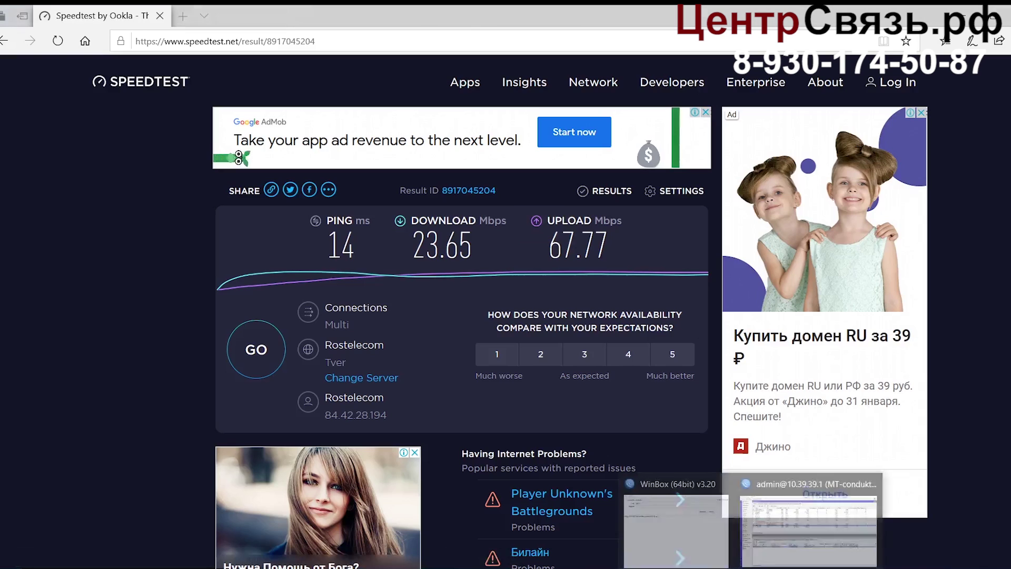
{"action": "mouse_move", "coordinate": [799, 539]}
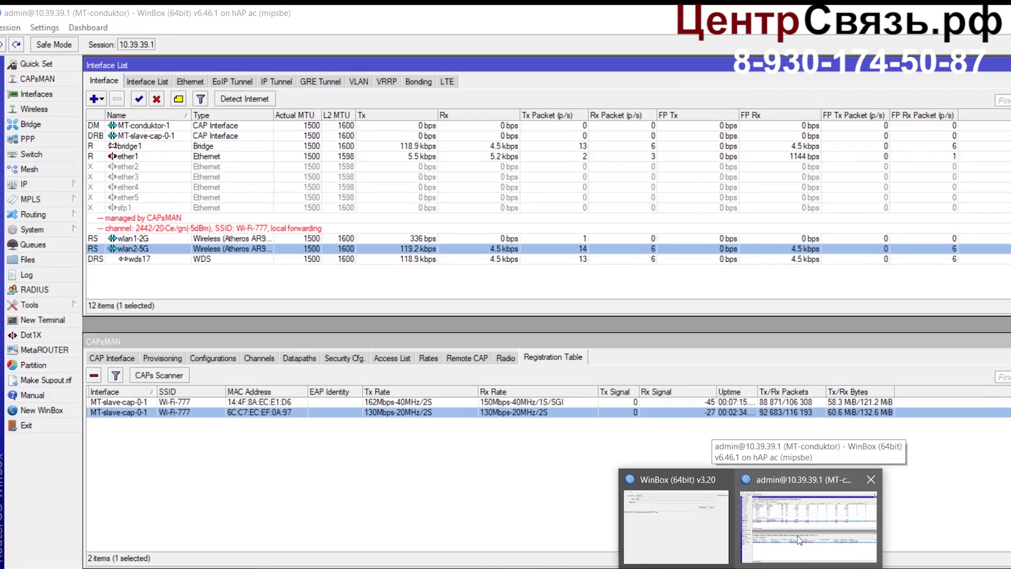
Step: In the CAPsMAN access list, compare the MT-conduktor-1 and MT-slave-cap-0-1 rows, then open the diagram picture
{"action": "left_click", "coordinate": [800, 532]}
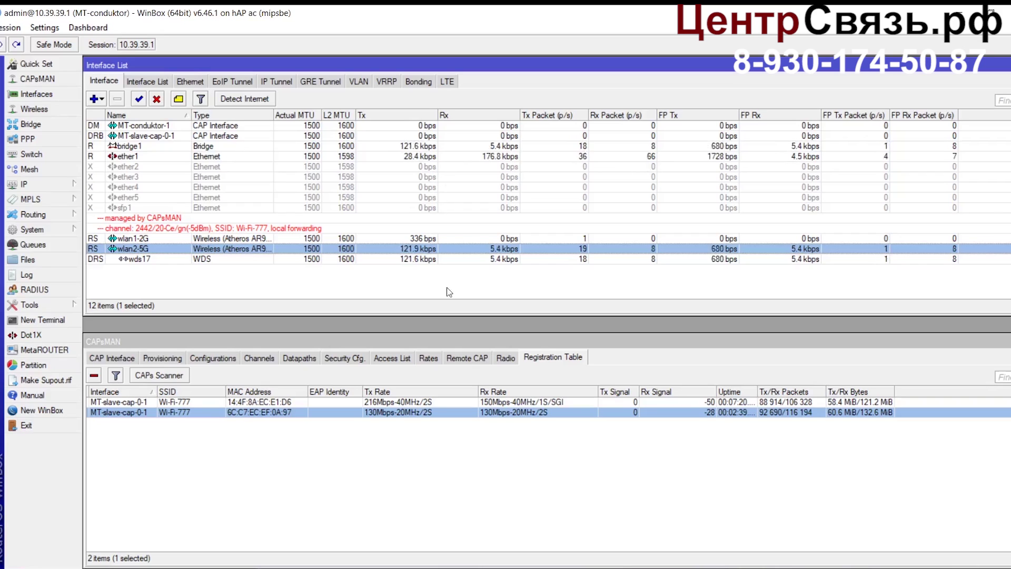
{"action": "left_click", "coordinate": [392, 357]}
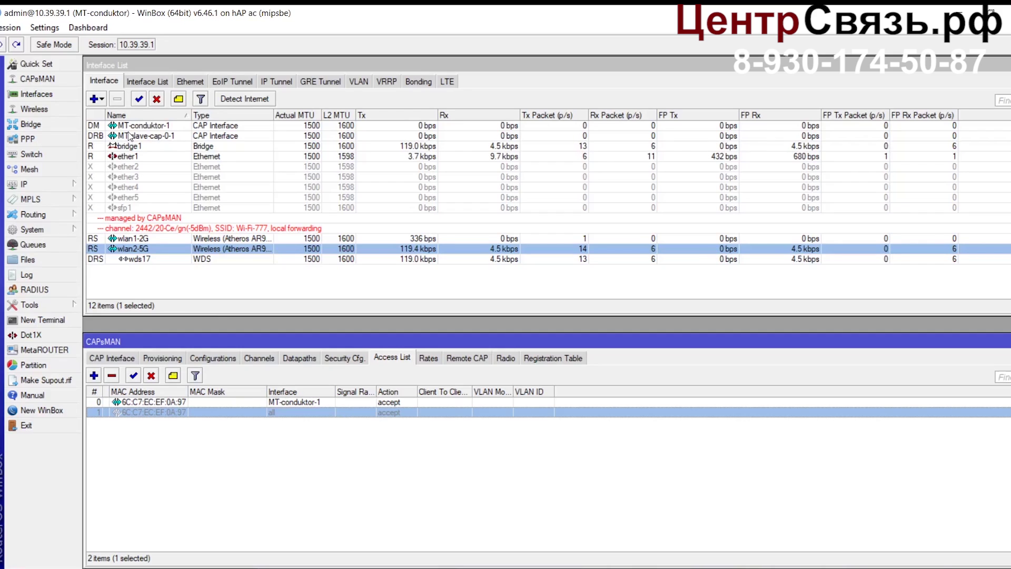
{"action": "left_click", "coordinate": [128, 135]}
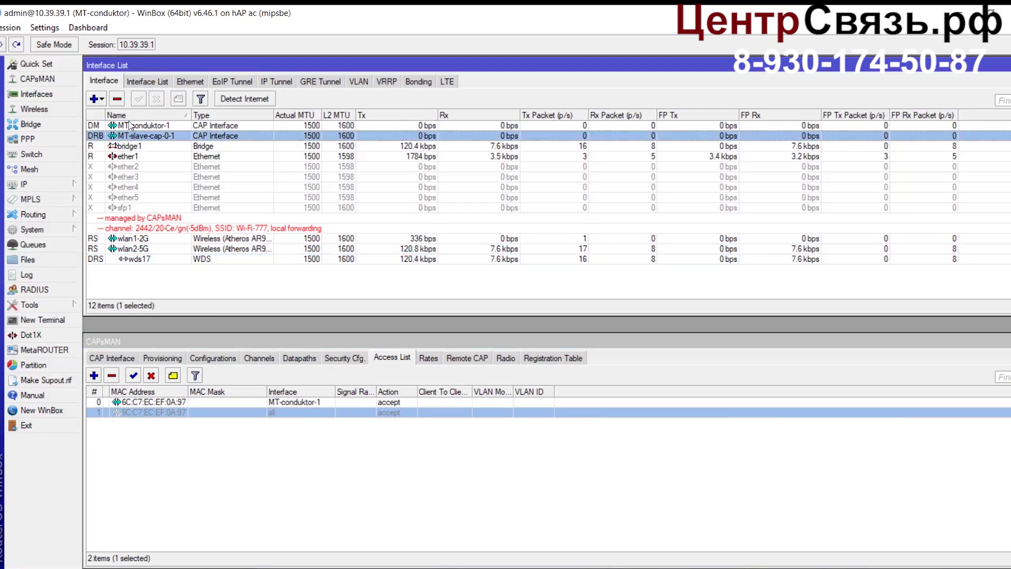
{"action": "left_click", "coordinate": [129, 124]}
{"action": "left_click", "coordinate": [133, 135]}
{"action": "left_click", "coordinate": [134, 128]}
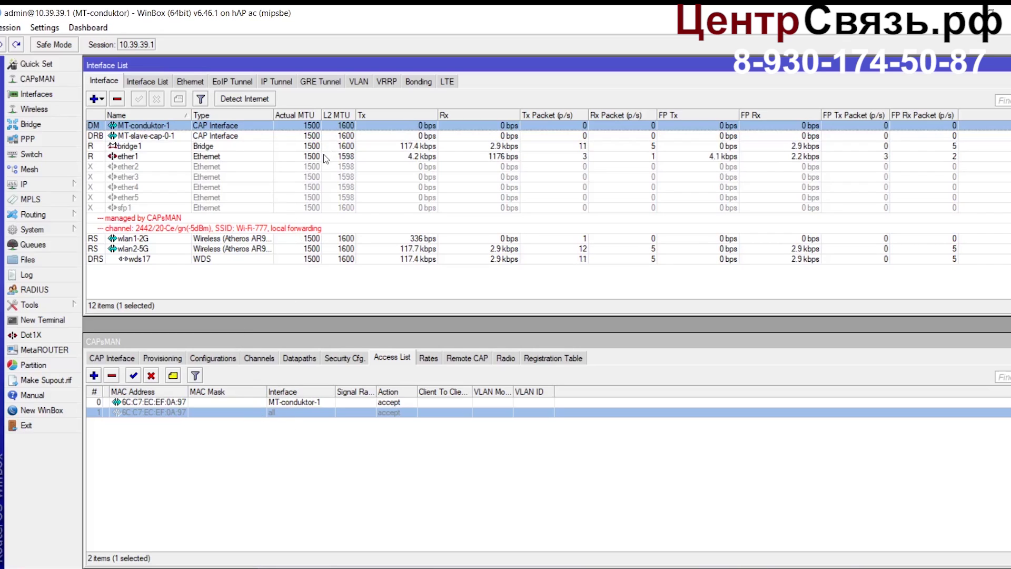
{"action": "left_click", "coordinate": [169, 134]}
{"action": "left_click", "coordinate": [170, 125]}
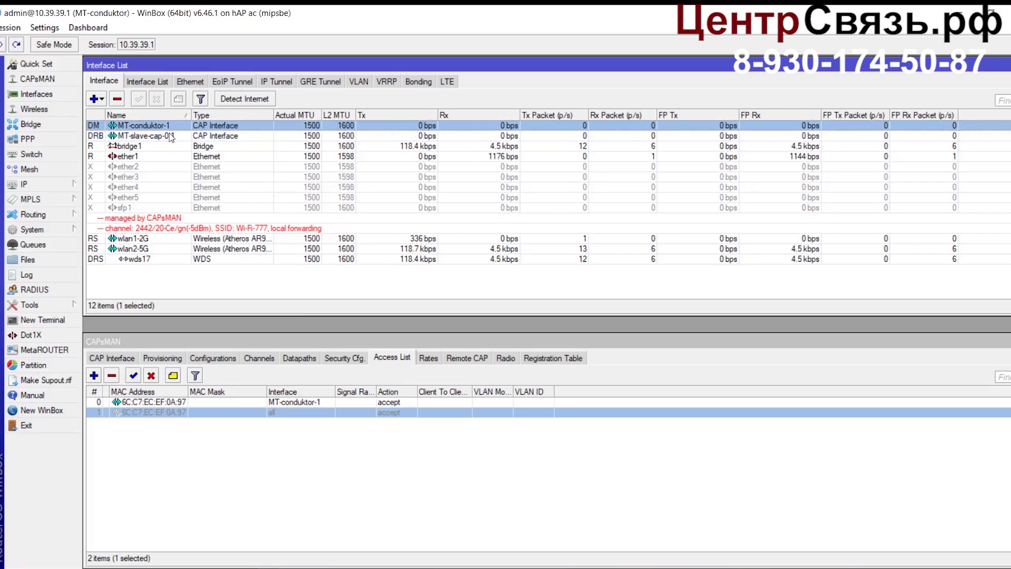
{"action": "left_click", "coordinate": [169, 134]}
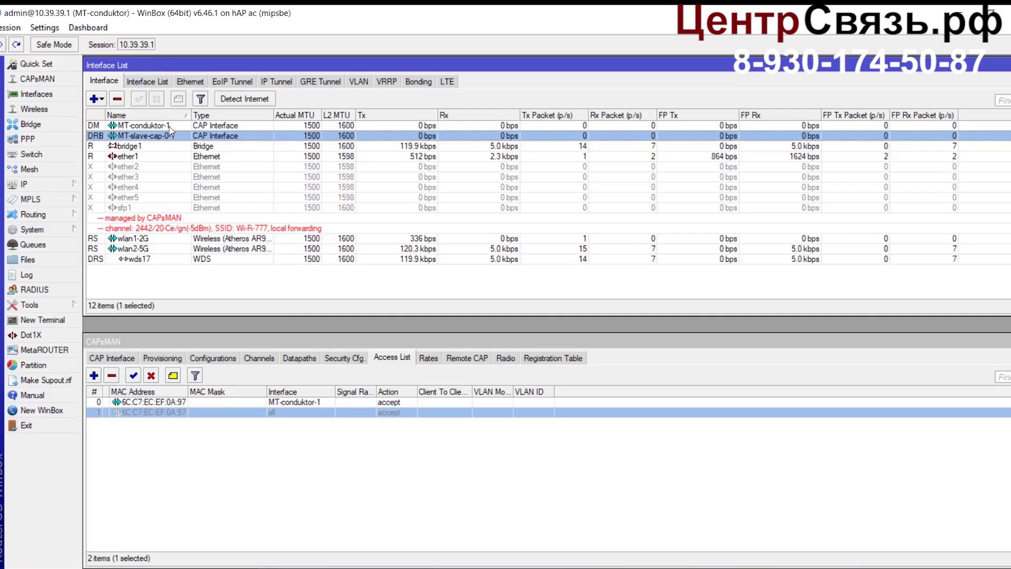
{"action": "left_click", "coordinate": [169, 127]}
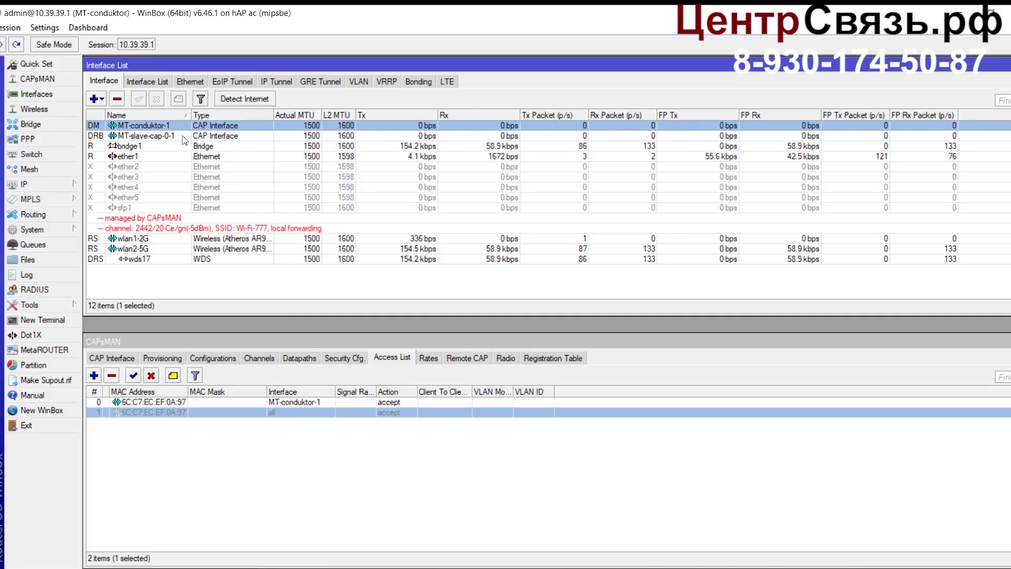
{"action": "left_click", "coordinate": [182, 135]}
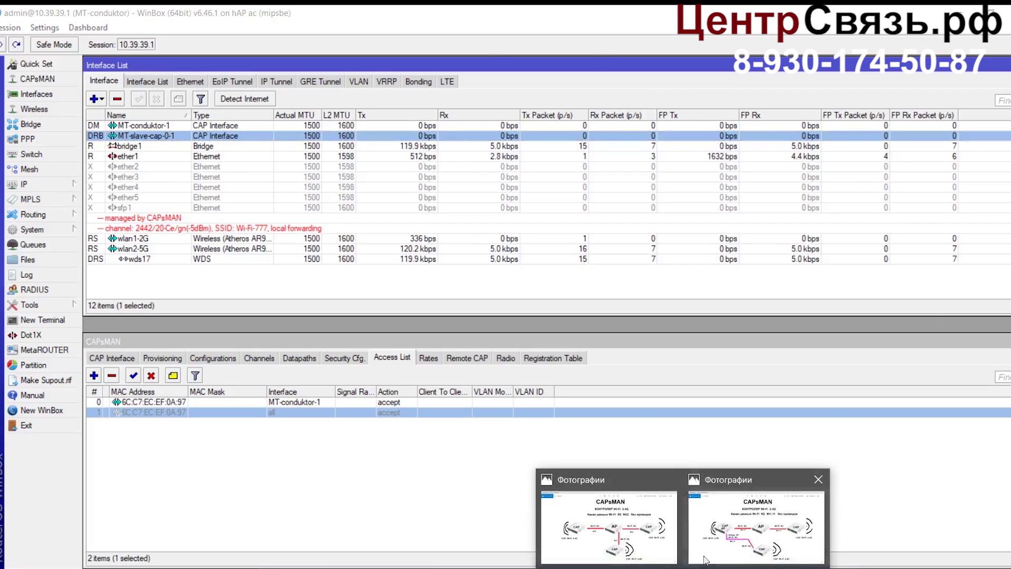
{"action": "left_click", "coordinate": [756, 514]}
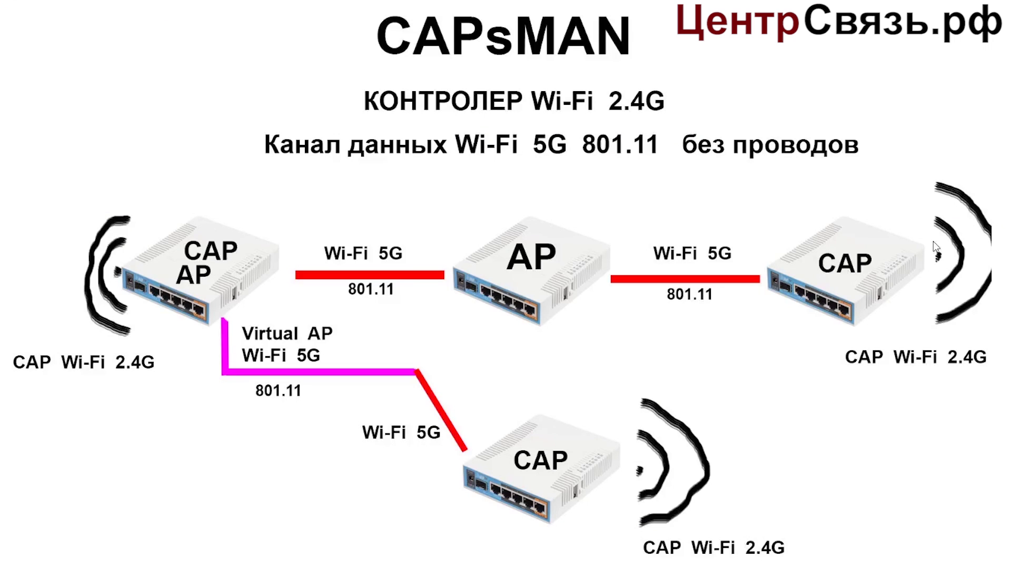